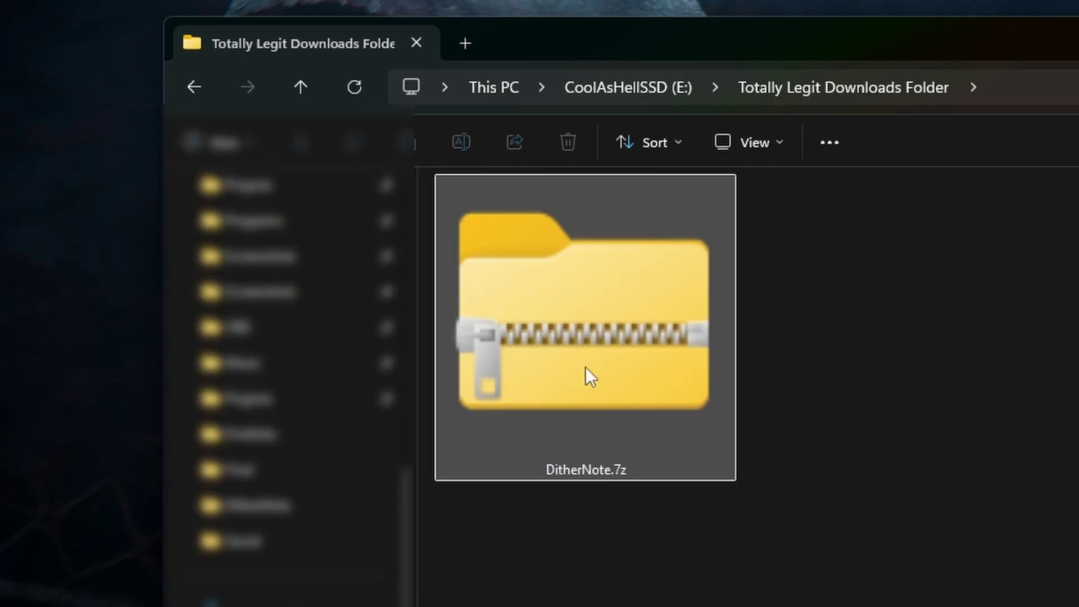
Step: Extract the DitherNote.7z archive and open DitherNote_Shader_Tutorial.blend from the extracted folder in Blender
click(585, 372)
right_click(675, 322)
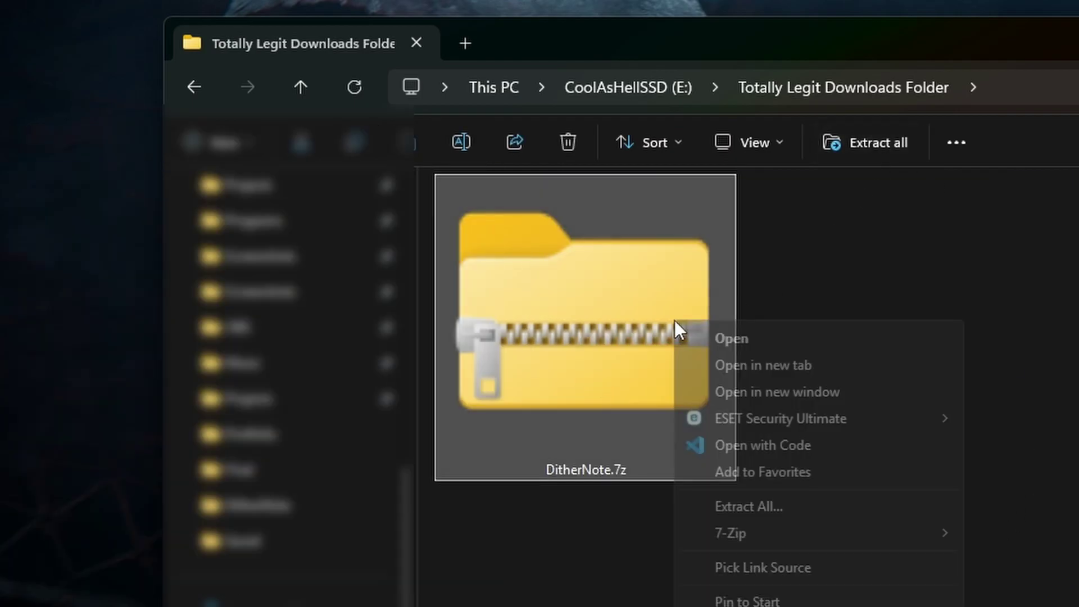
mouse_move(838, 535)
click(1063, 589)
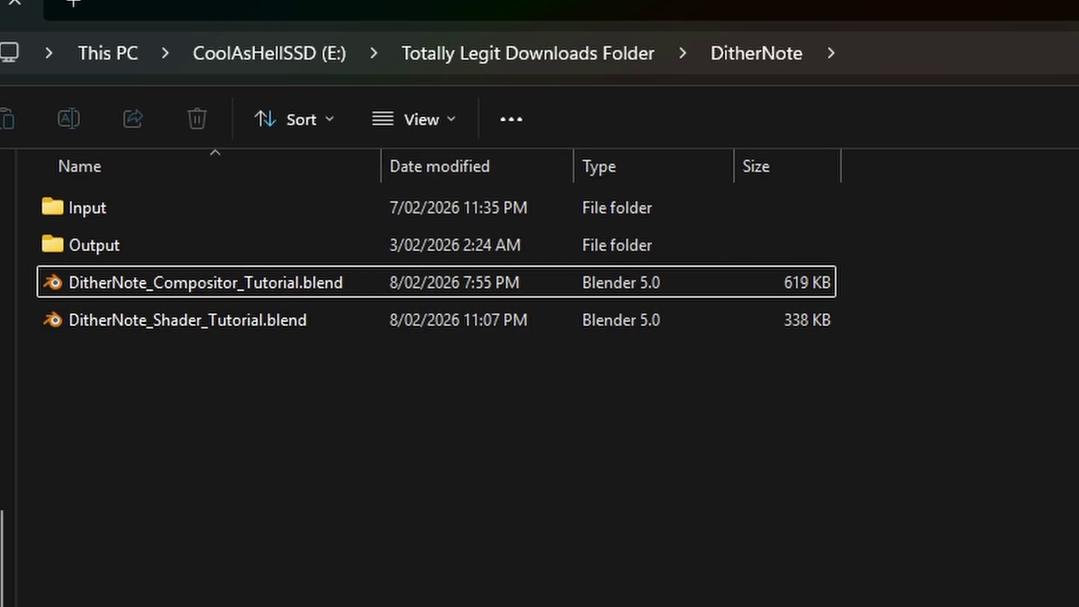
double_click(195, 318)
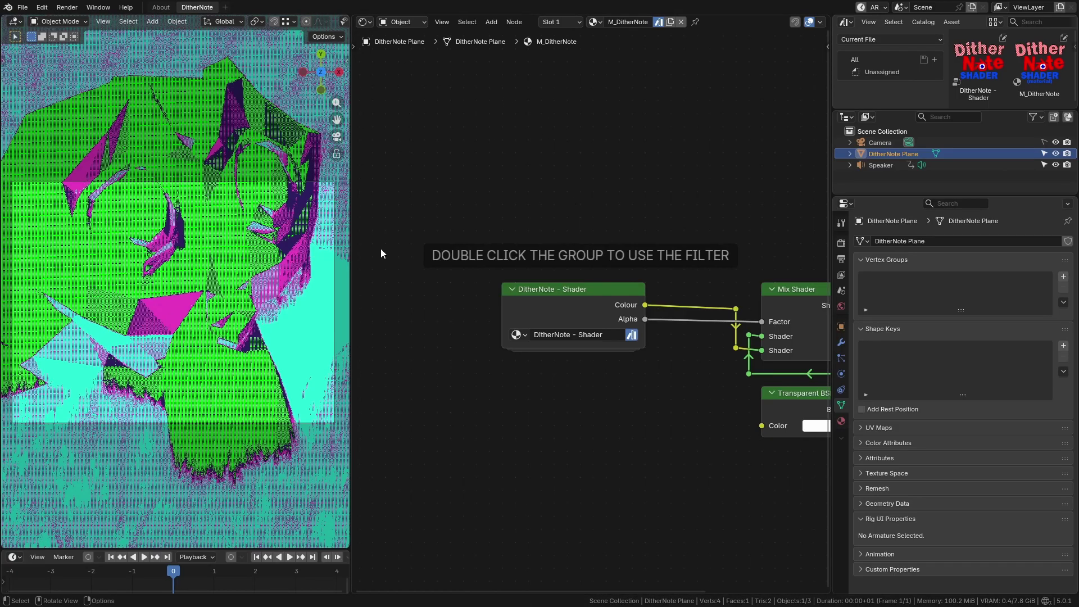
Step: Check the Load UI option in the file-opening settings, and leave without opening a file
click(22, 6)
click(36, 143)
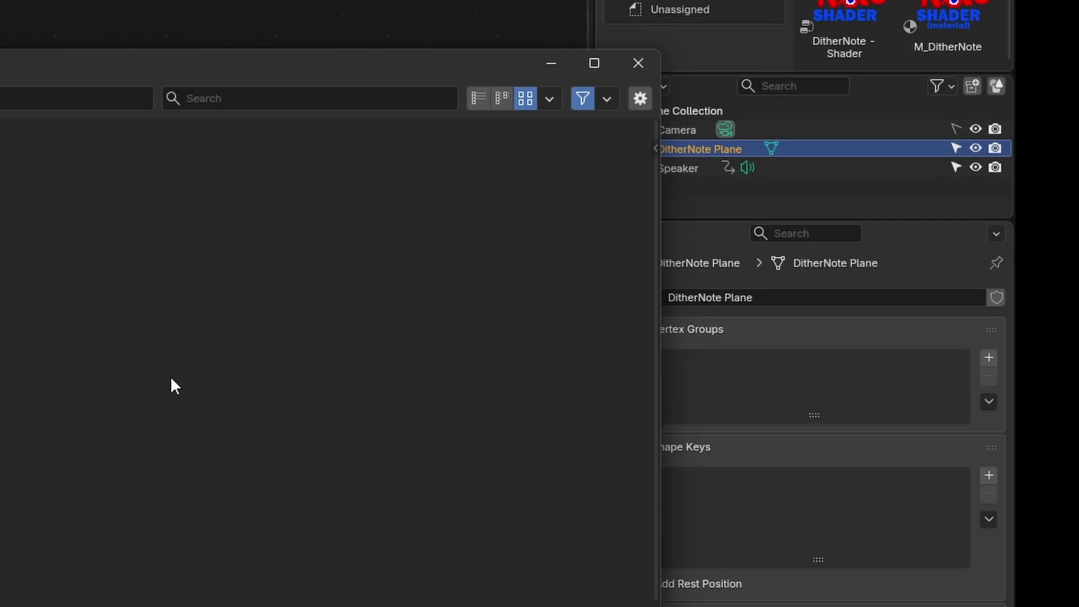
click(640, 99)
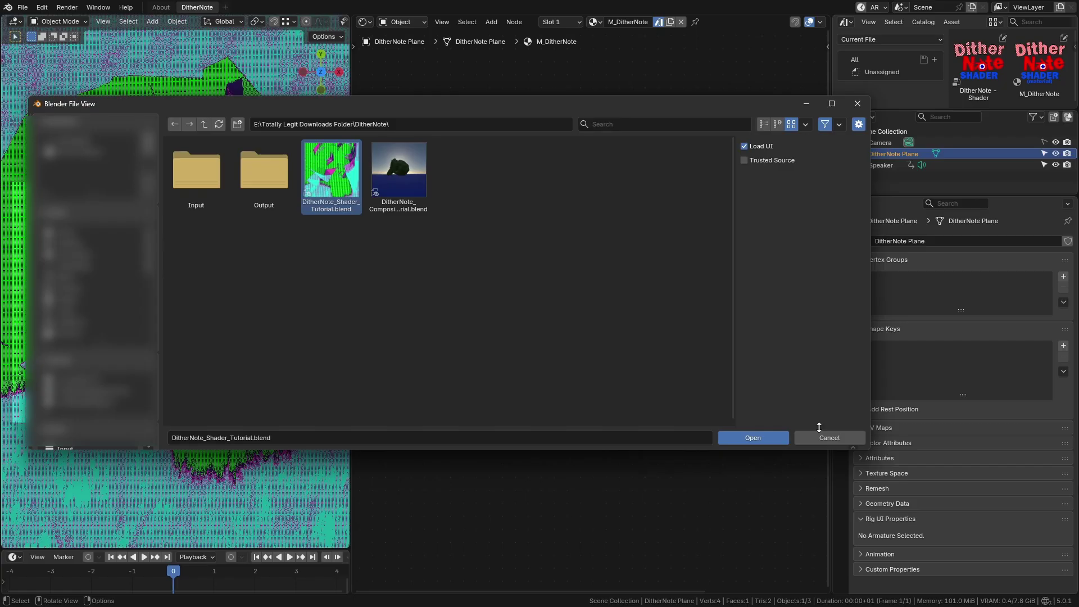
click(822, 437)
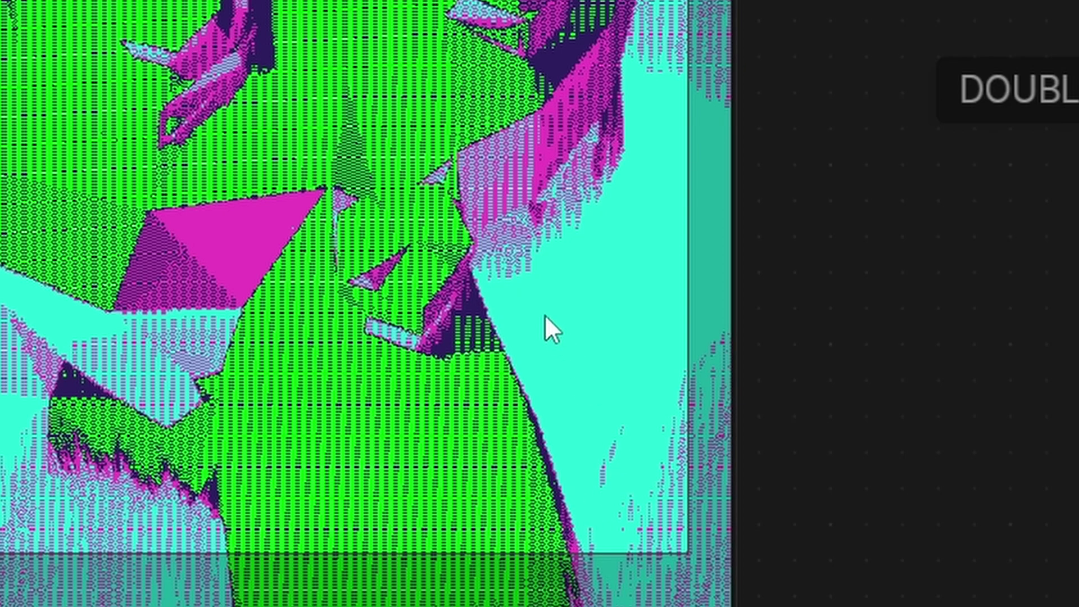
Step: Set the viewport shading to Material Preview and enter the DitherNote - Shader node group
key(z)
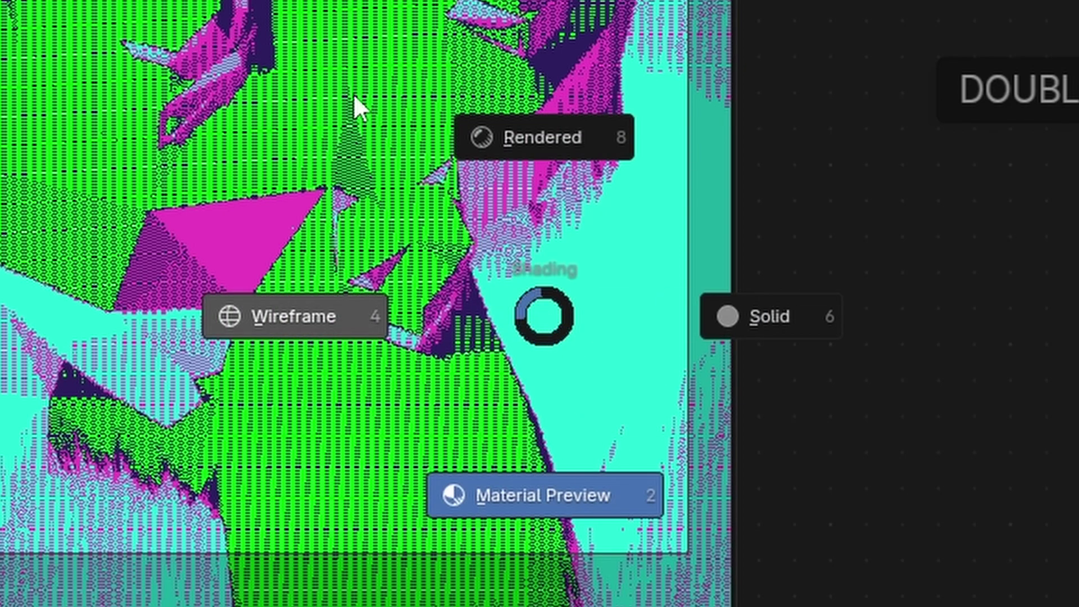
click(485, 496)
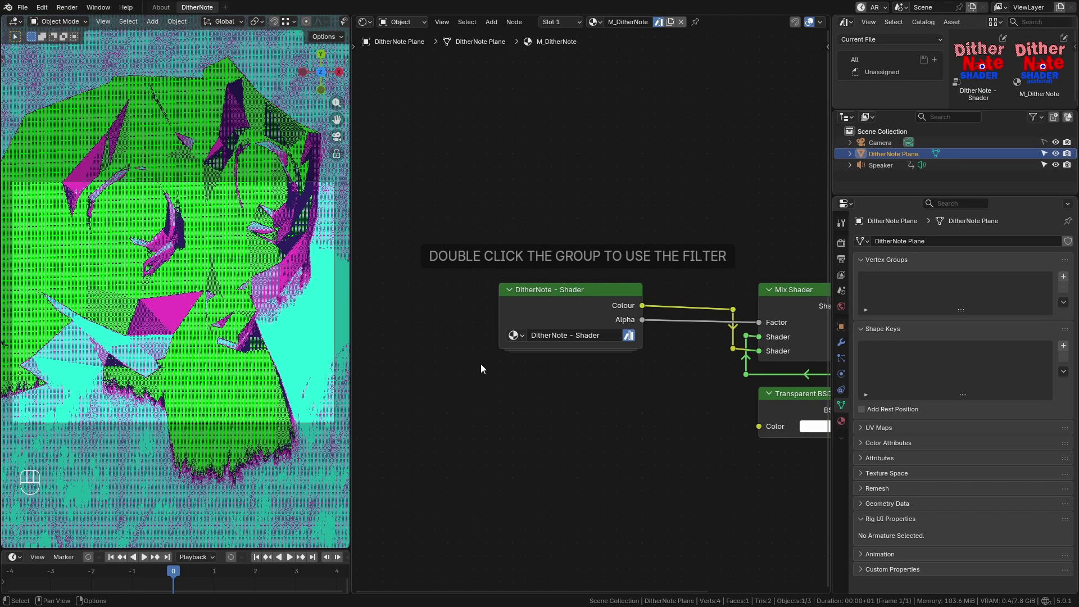
double_click(572, 294)
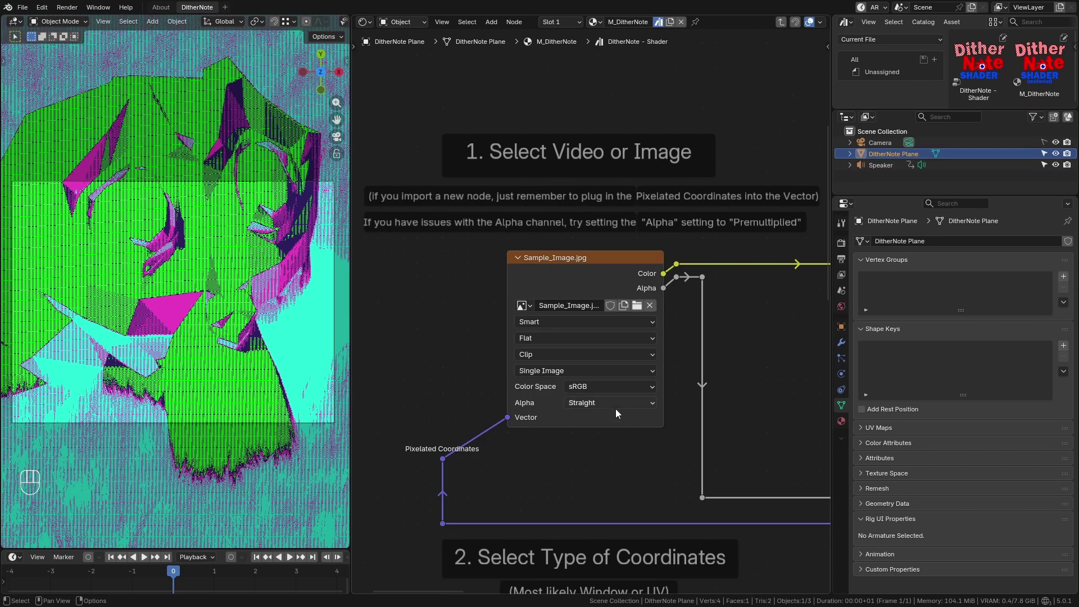
key(Tab)
key(Tab)
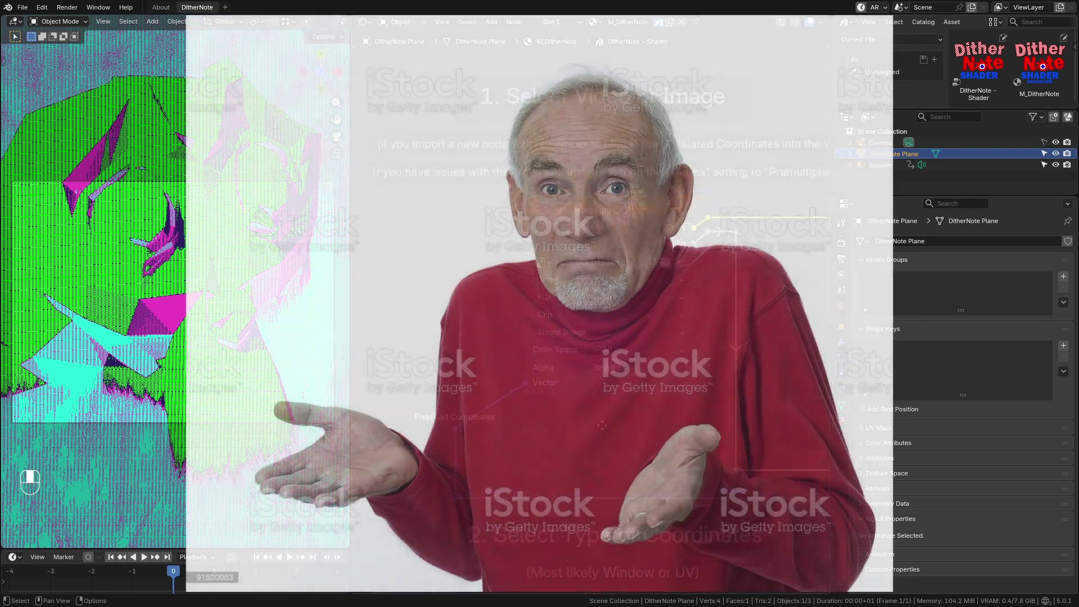
Step: Replace the sample image in the image texture node with Sample_Video.mp4 from the Input folder
middle_drag(602, 425, 576, 414)
mouse_move(739, 379)
middle_down()
mouse_move(715, 369)
mouse_move(730, 392)
mouse_move(723, 382)
middle_up()
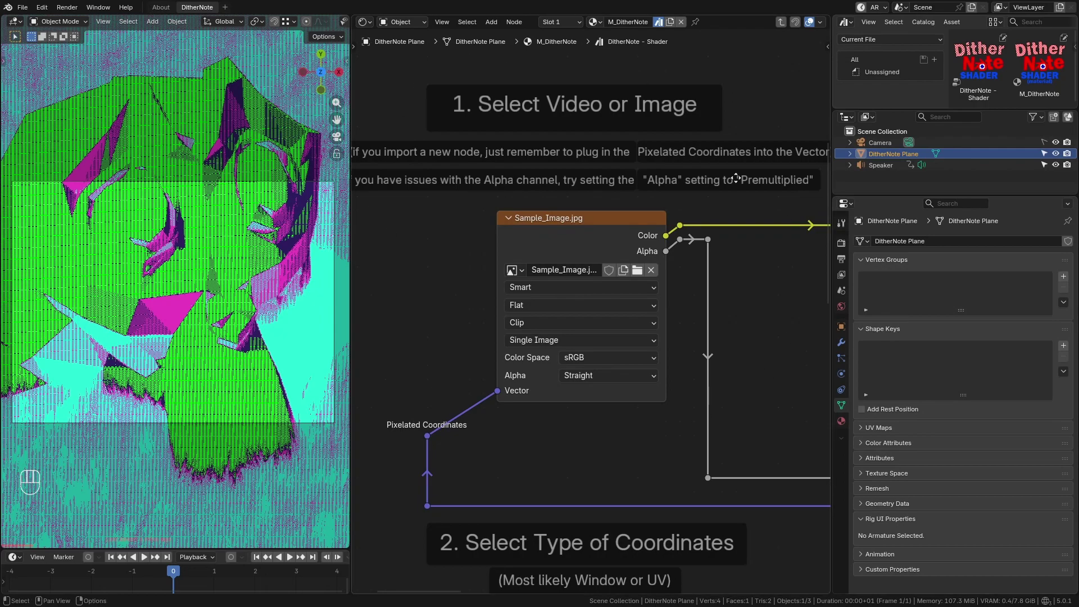
click(627, 272)
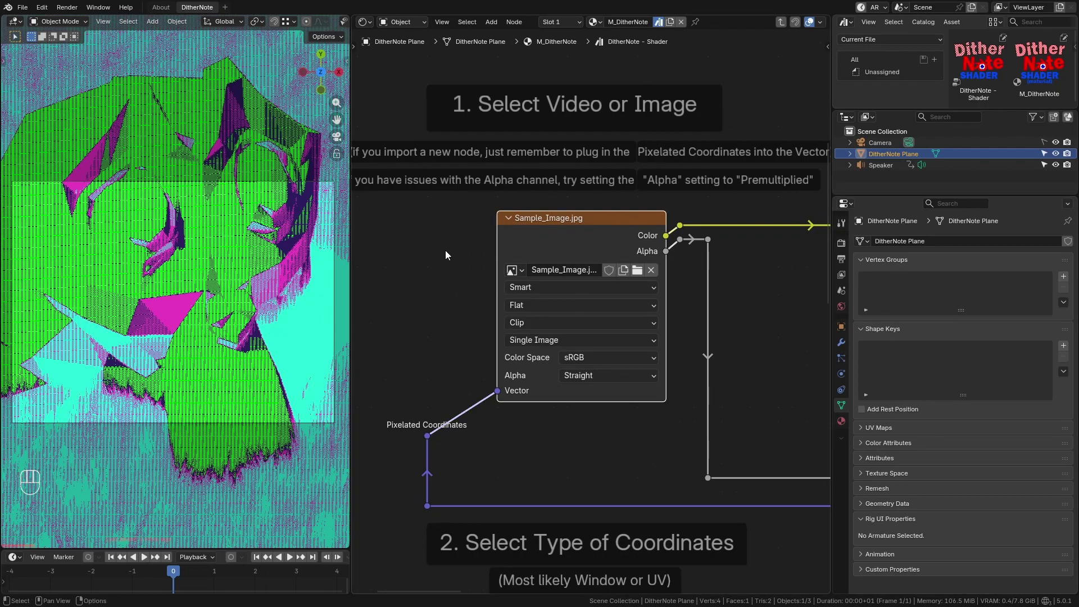
click(637, 270)
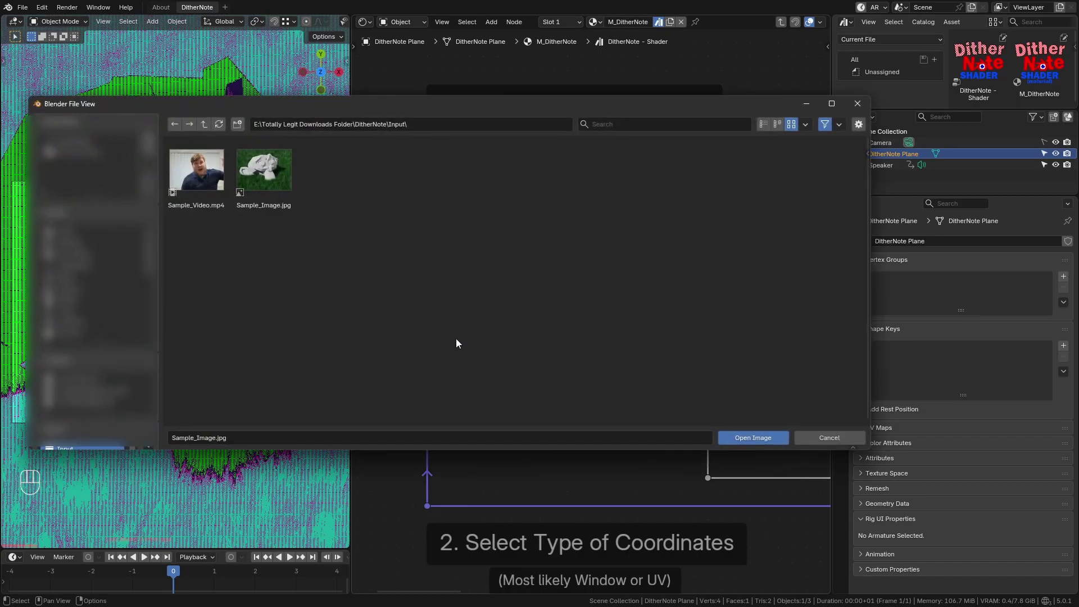
double_click(192, 176)
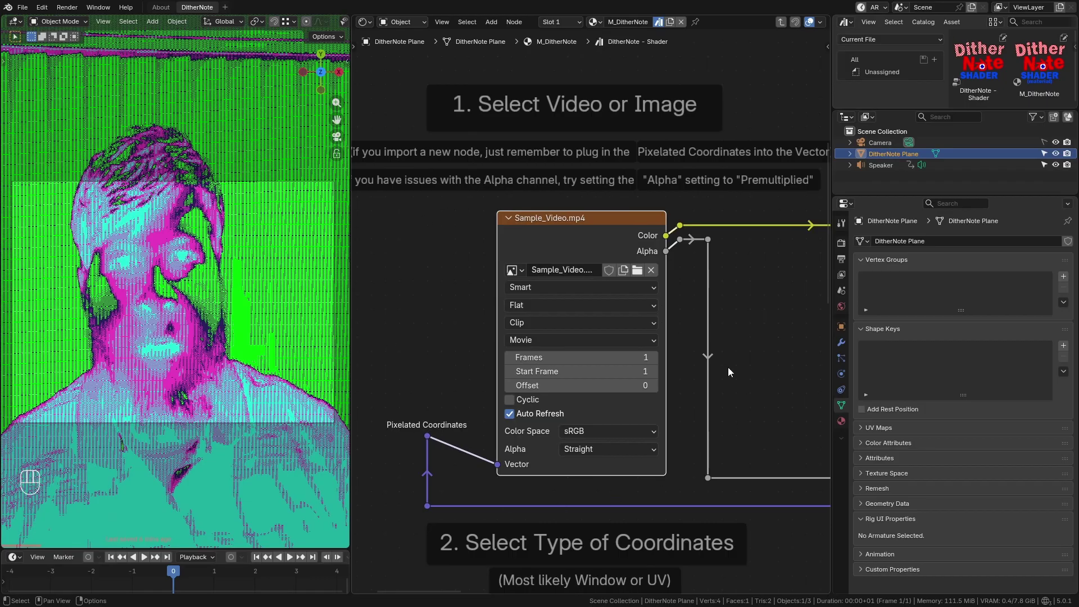
Step: Match the Sample_Video.mp4 node's frame count to the full movie length of 150 frames
middle_drag(708, 358, 670, 319)
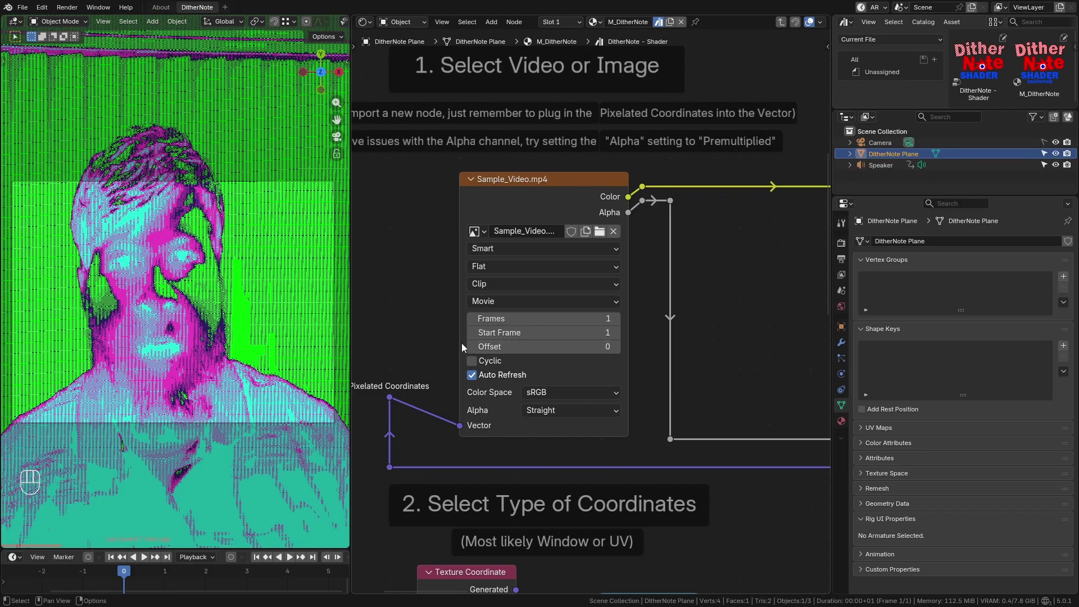
click(562, 210)
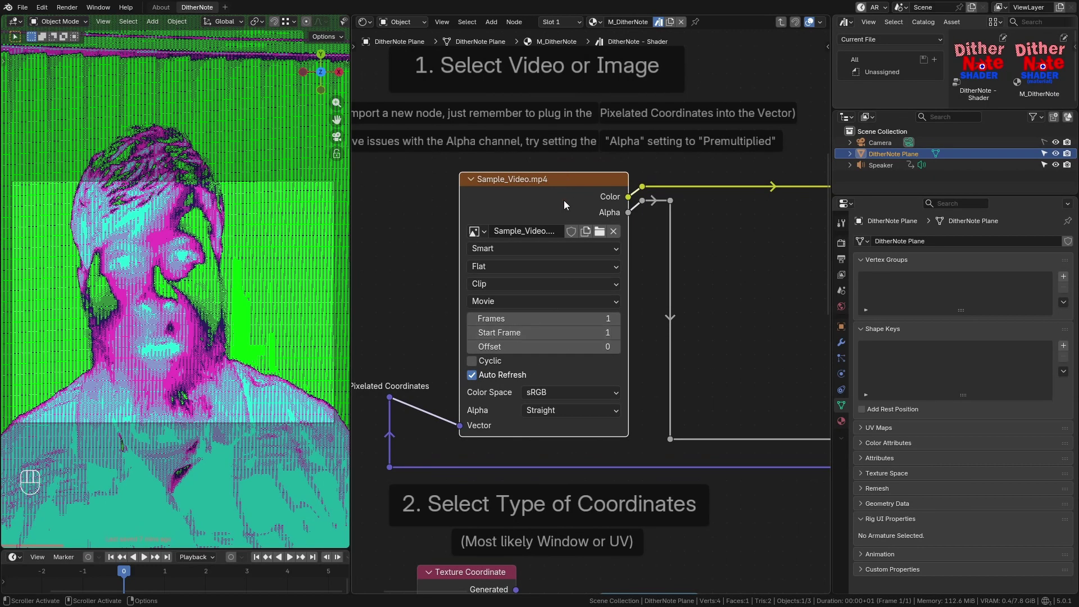
key(n)
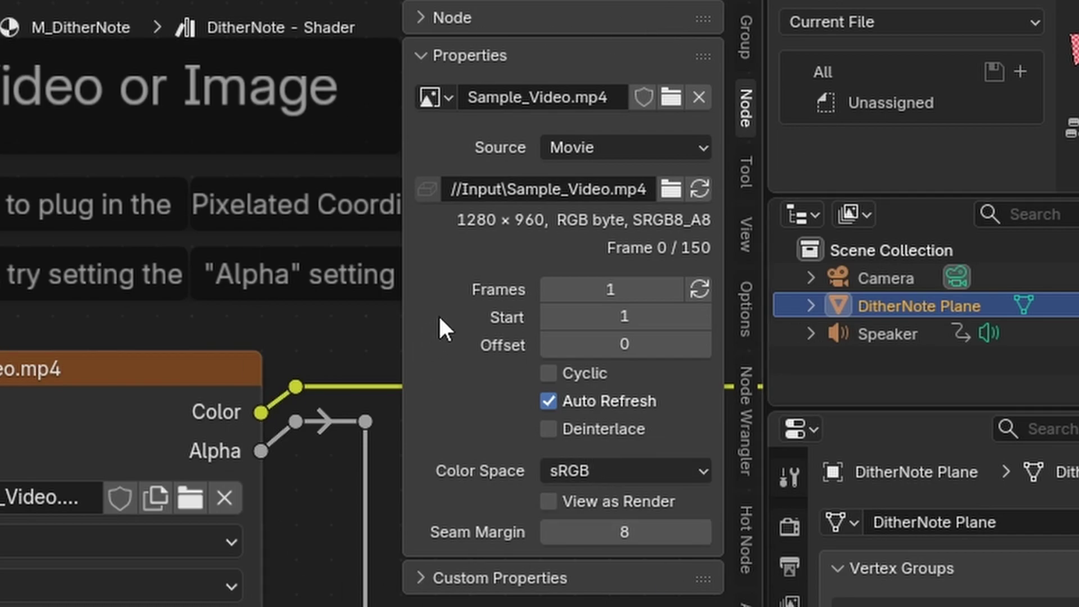
click(699, 290)
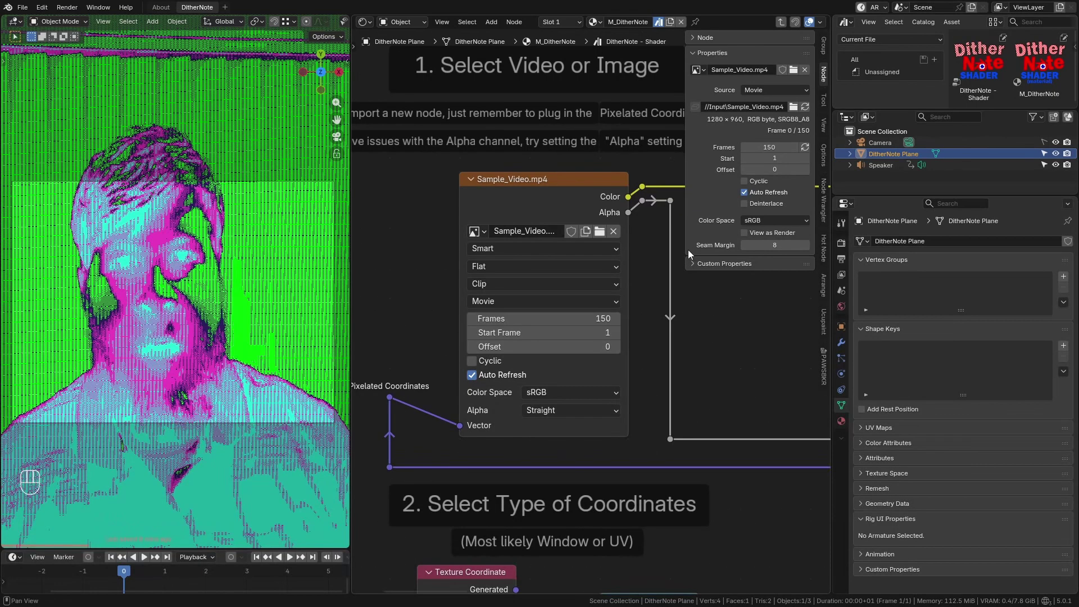
key(n)
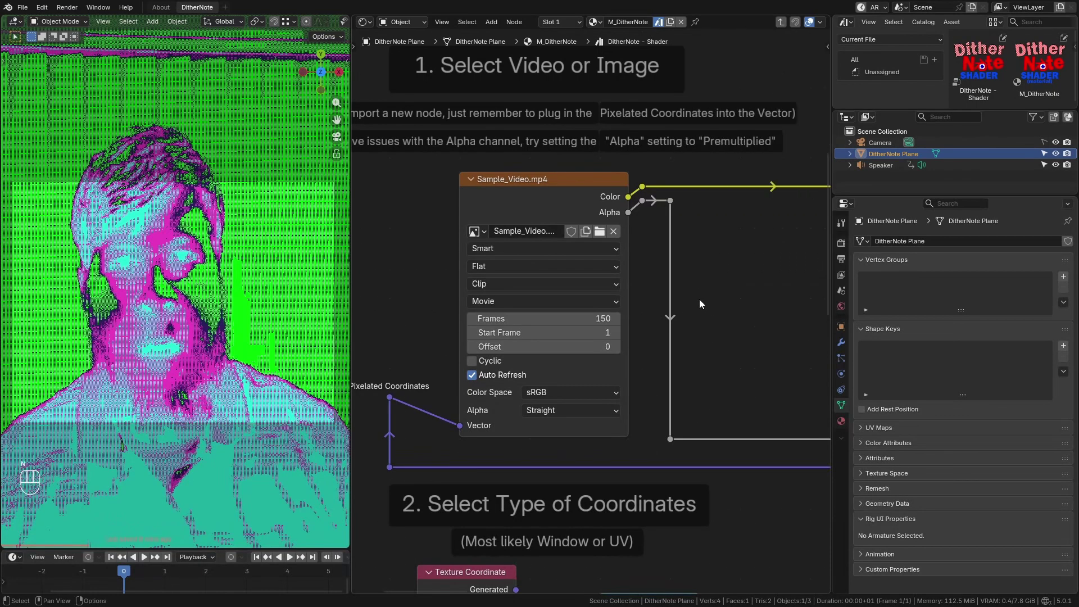
Step: Try linking the Texture Coordinate node's Window output to Coordinate Type on the Combine Bundle node
middle_drag(650, 343, 689, 408)
middle_drag(685, 535, 639, 135)
scroll(567, 293, down, 1)
scroll(554, 220, up, 1)
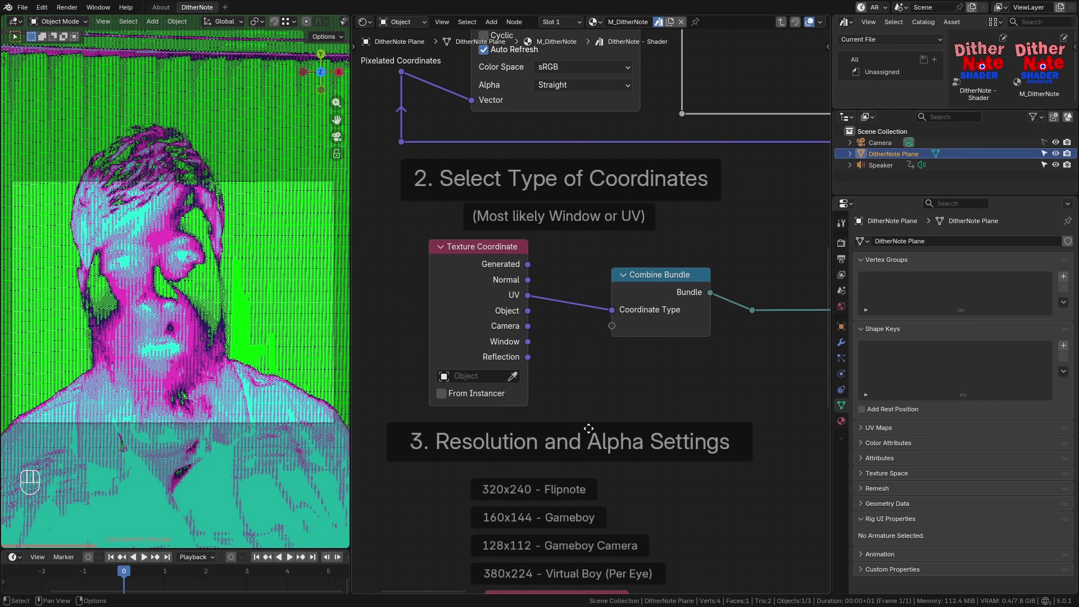
drag(528, 342, 610, 310)
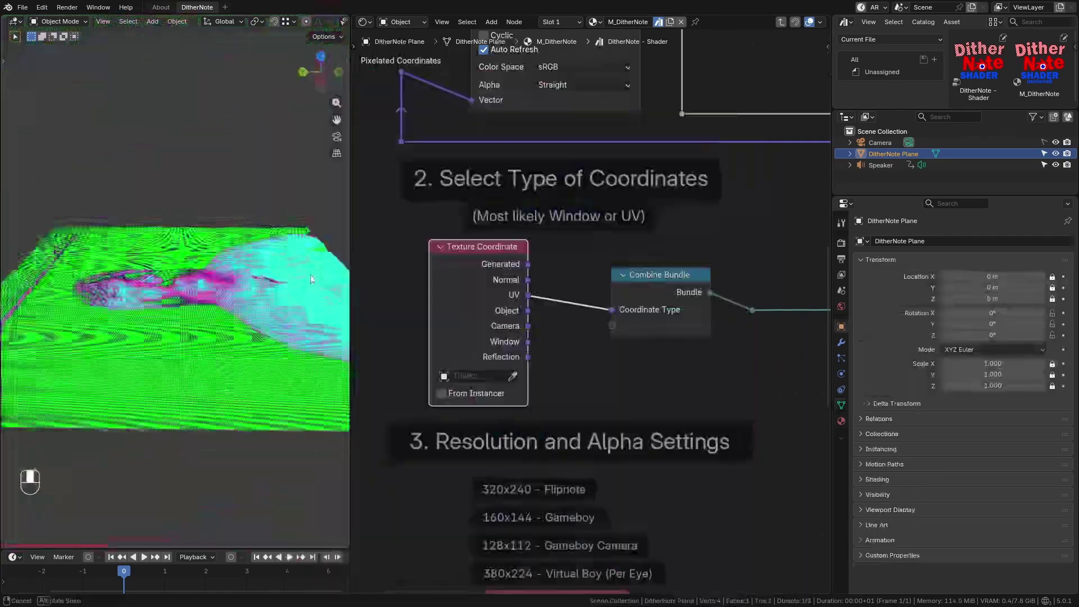
Step: Try rotating the DitherNote Plane to test the UV-mapped dither, and undo the rotation
middle_drag(183, 284, 221, 315)
key(s)
key(r)
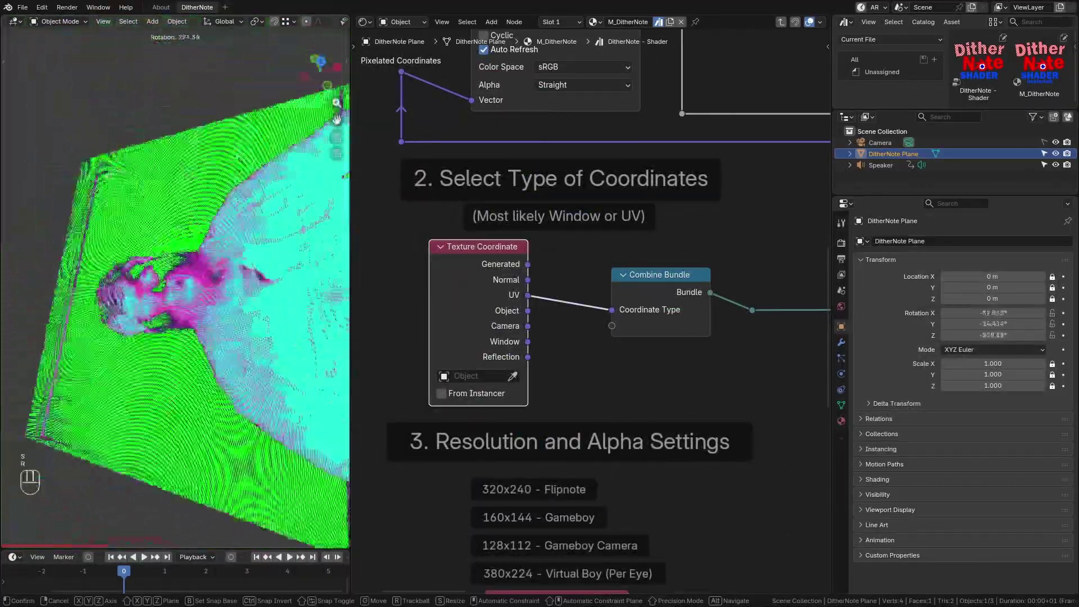
click(272, 325)
key(ctrl+z)
middle_drag(270, 326, 242, 327)
Step: Link the Window texture coordinates to the Combine Bundle's Coordinate Type and view the plane through the camera
drag(528, 342, 613, 310)
middle_drag(162, 332, 191, 419)
key(KP_0)
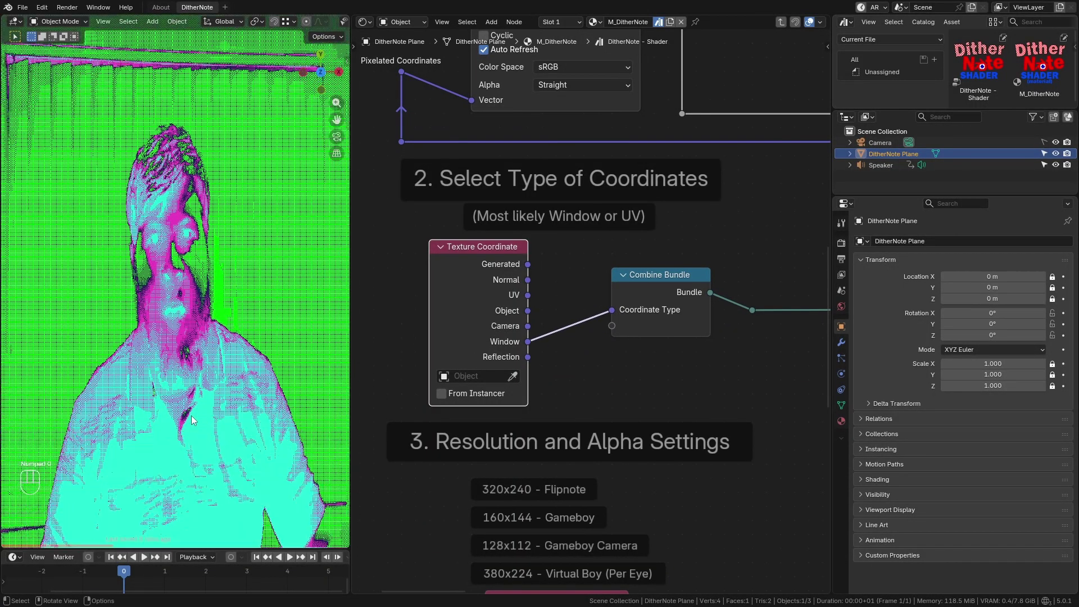
Step: Collapse the Alpha section of the Settings node under Resolution and Alpha Settings
shift+middle_drag(698, 508, 714, 199)
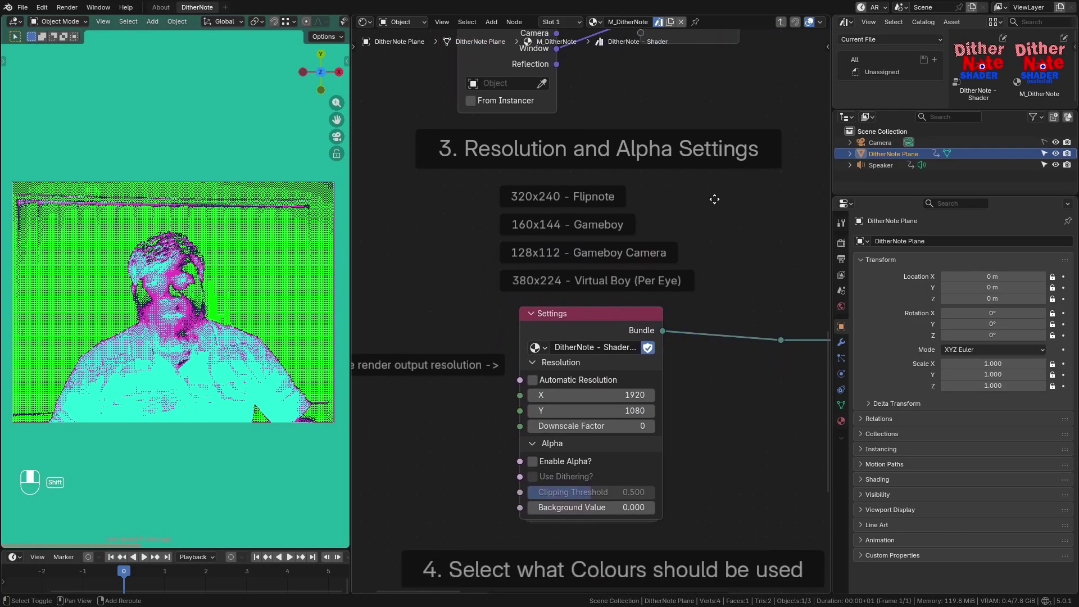
shift+middle_drag(704, 427, 708, 358)
scroll(612, 348, up, 4)
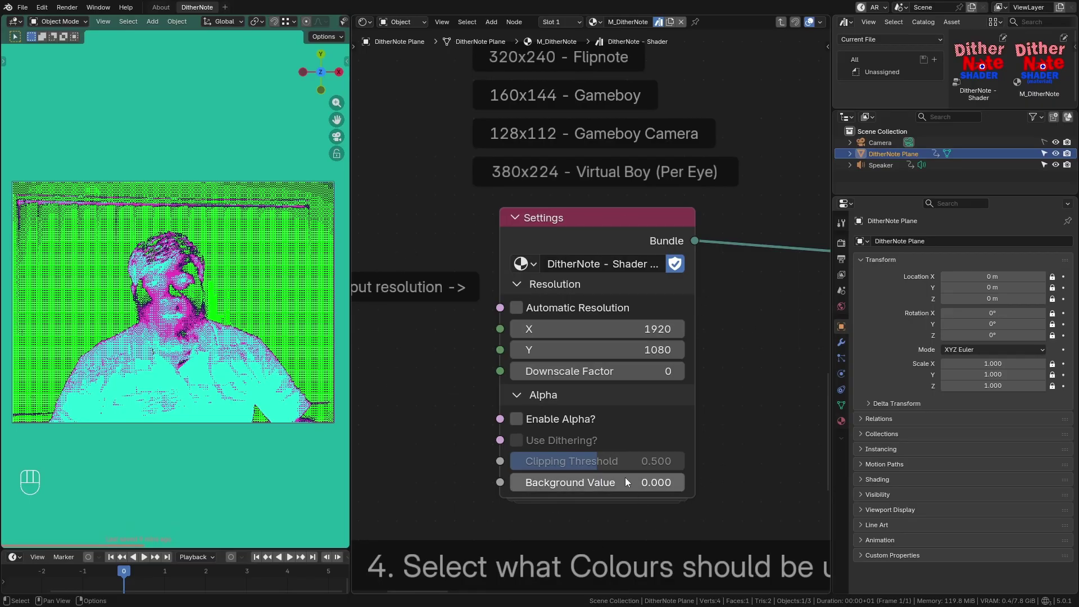
scroll(528, 375, up, 1)
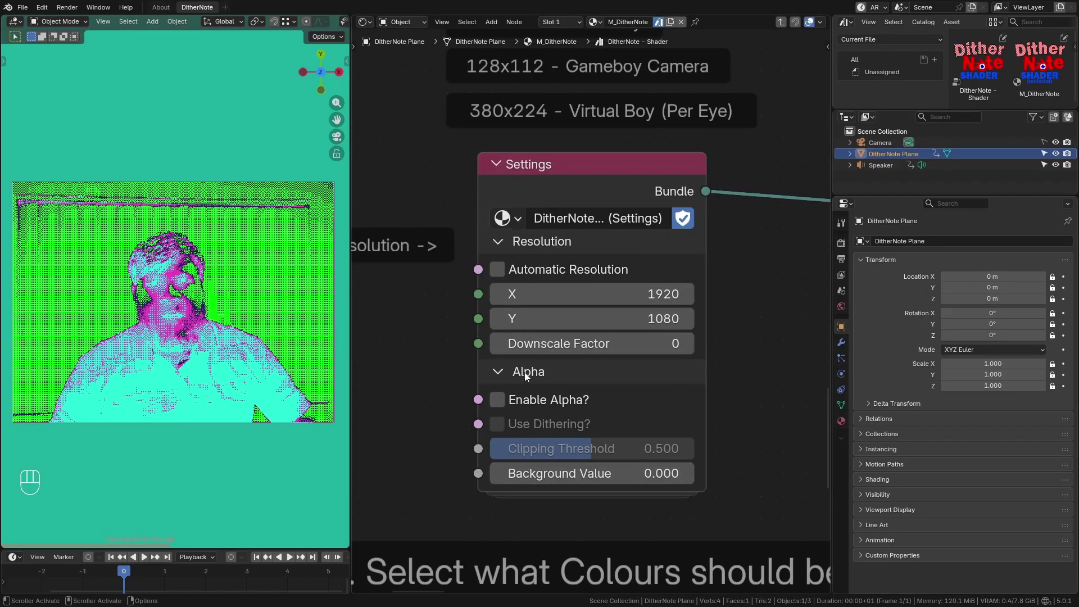
click(517, 374)
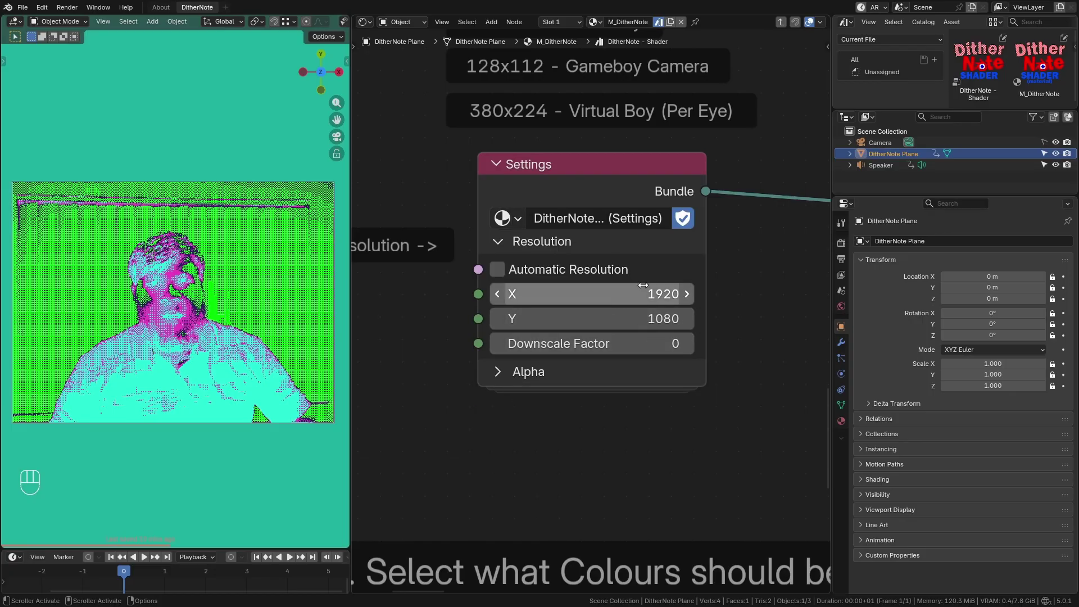
scroll(702, 510, up, 1)
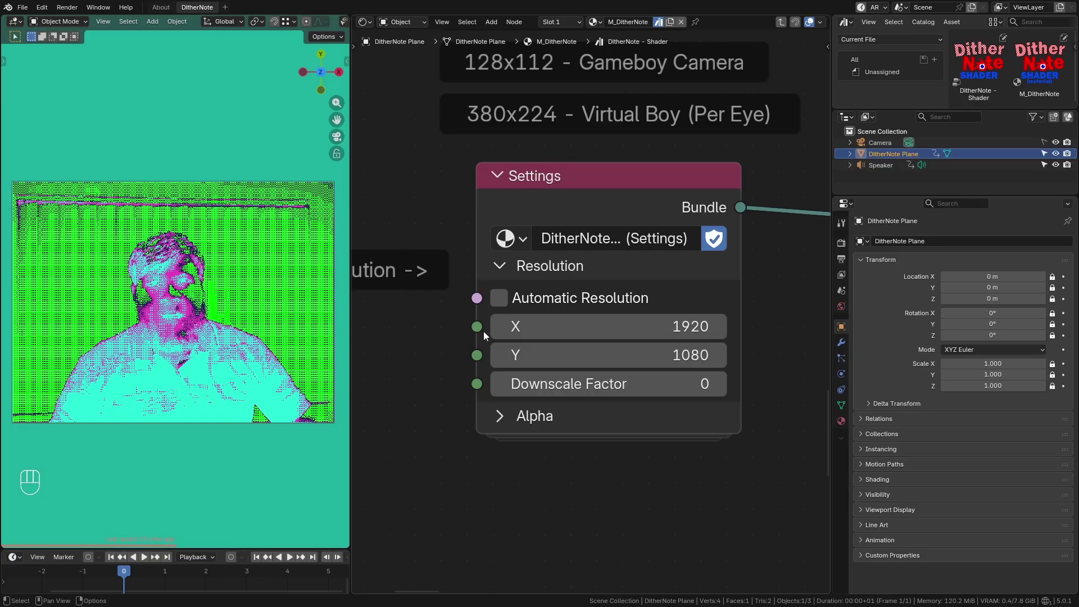
Step: Enable Automatic Resolution in the Settings node and display the scene's output resolution for comparison
click(499, 298)
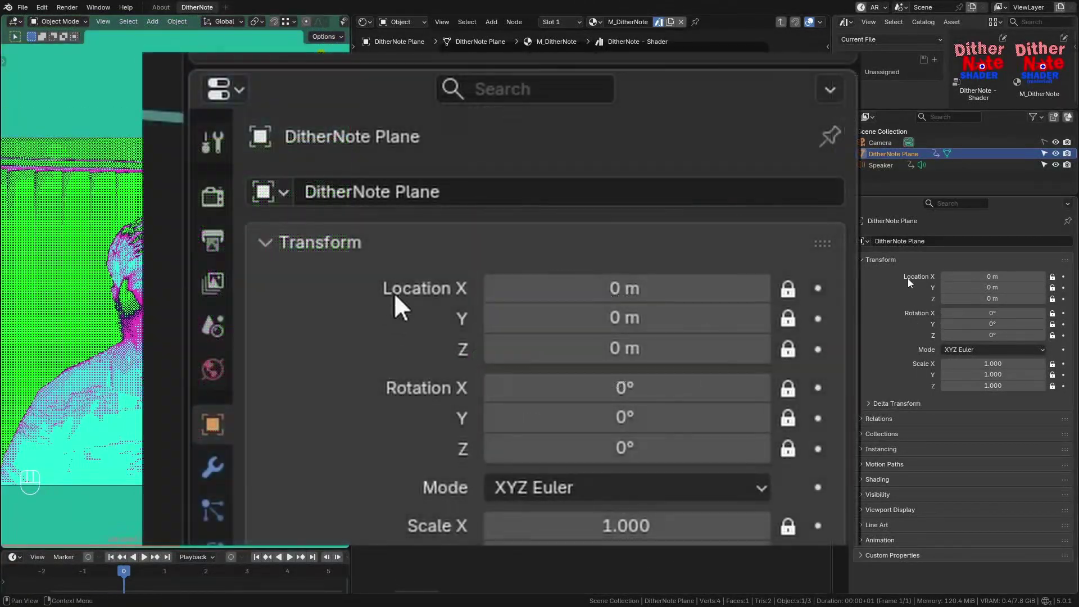
click(841, 259)
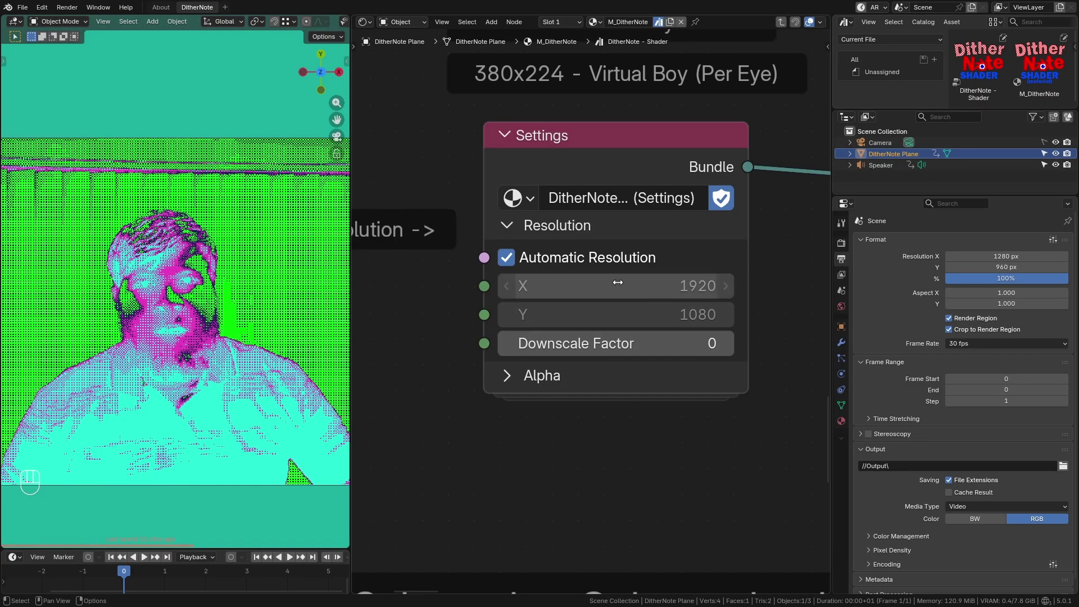
click(509, 261)
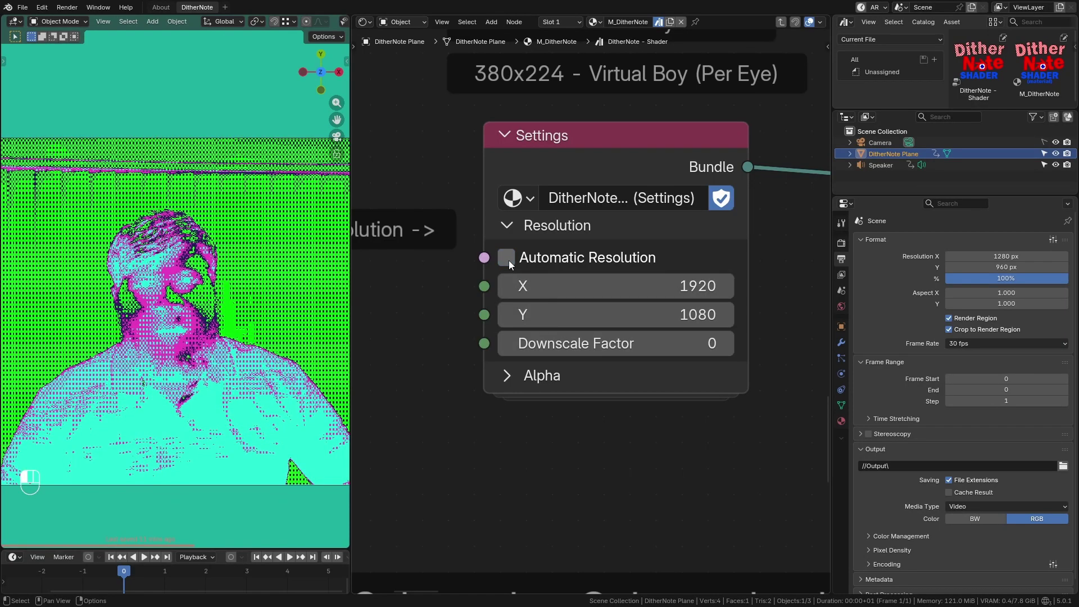
click(509, 263)
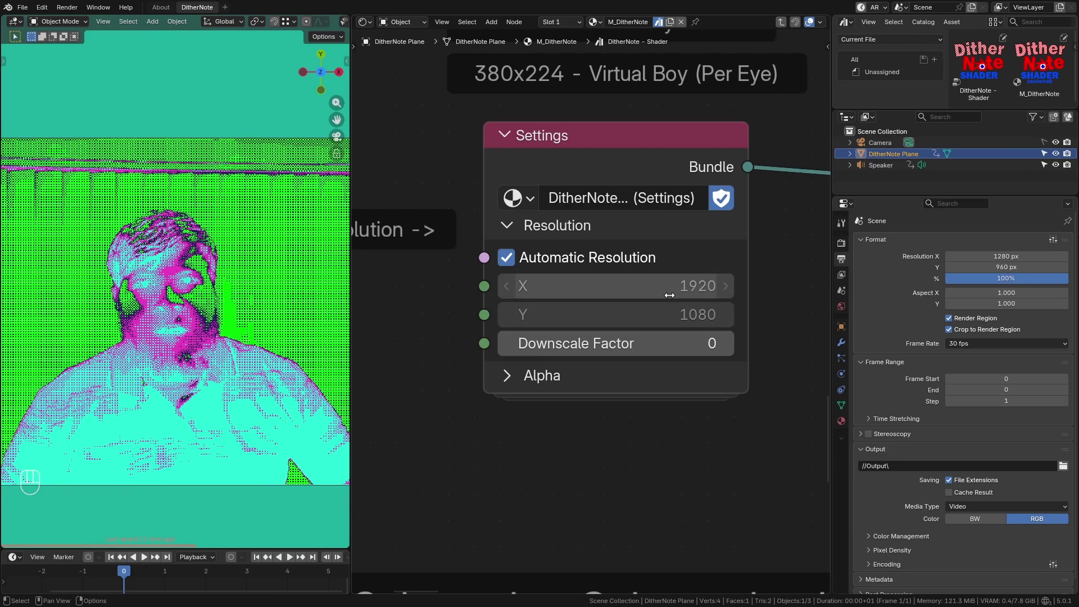
Step: Link the Texture Coordinate node's UV output to the Combine Bundle's Coordinate Type in place of Window
shift+scroll(583, 288, up, 15)
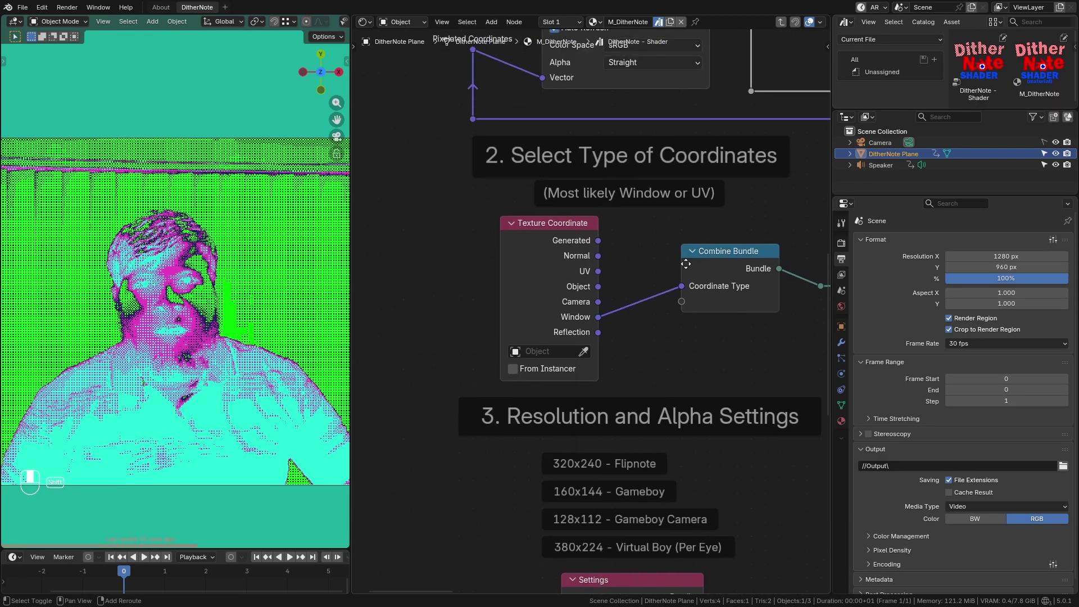
drag(579, 293, 702, 315)
shift+scroll(653, 310, down, 15)
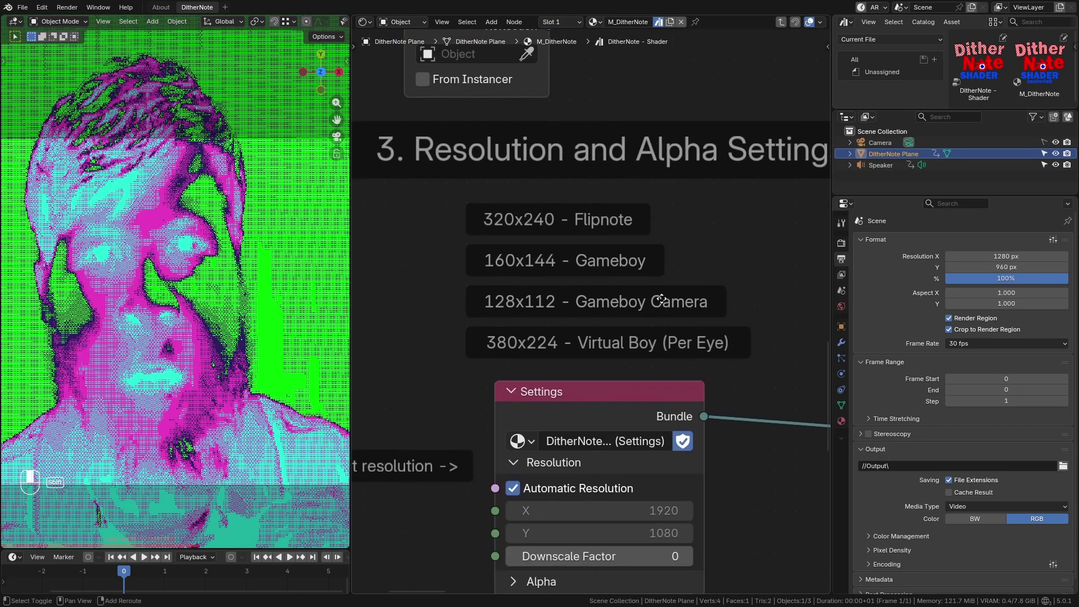
Step: Disable Automatic Resolution in the Settings node and set the X resolution to 1900
click(653, 310)
mouse_move(646, 335)
mouse_down()
mouse_move(787, 336)
mouse_move(533, 335)
mouse_move(635, 336)
mouse_up()
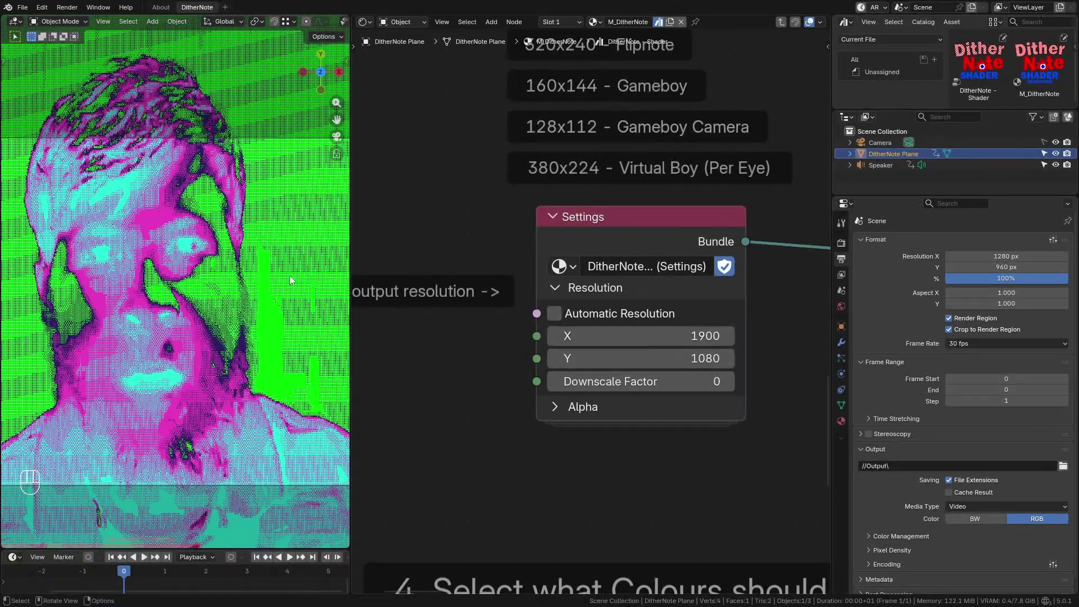
Step: Re-enable Automatic Resolution in the Settings node and link the Texture Coordinate's Window output to the Coordinate Type
click(598, 319)
shift+scroll(629, 358, up, 15)
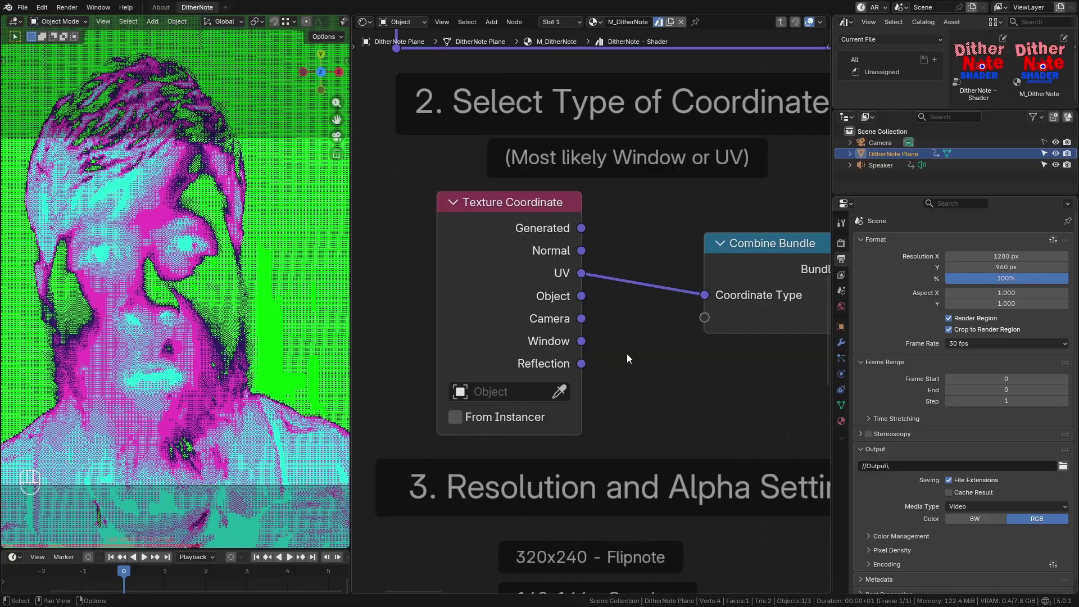
shift+scroll(529, 390, down, 15)
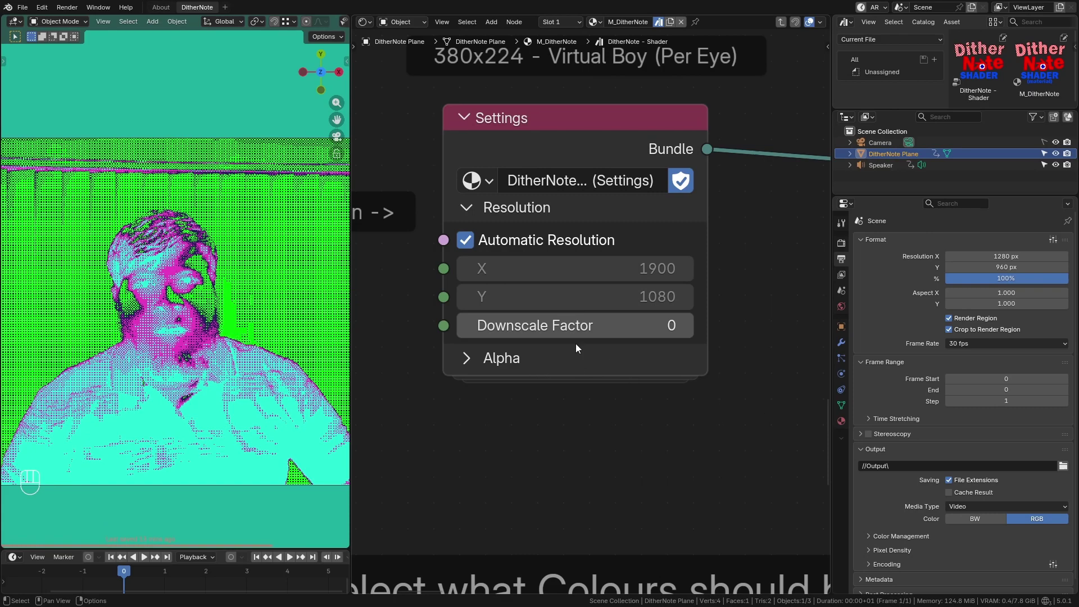
Step: Set the Downscale Factor in the Settings node's Resolution section to 2
click(686, 325)
click(686, 326)
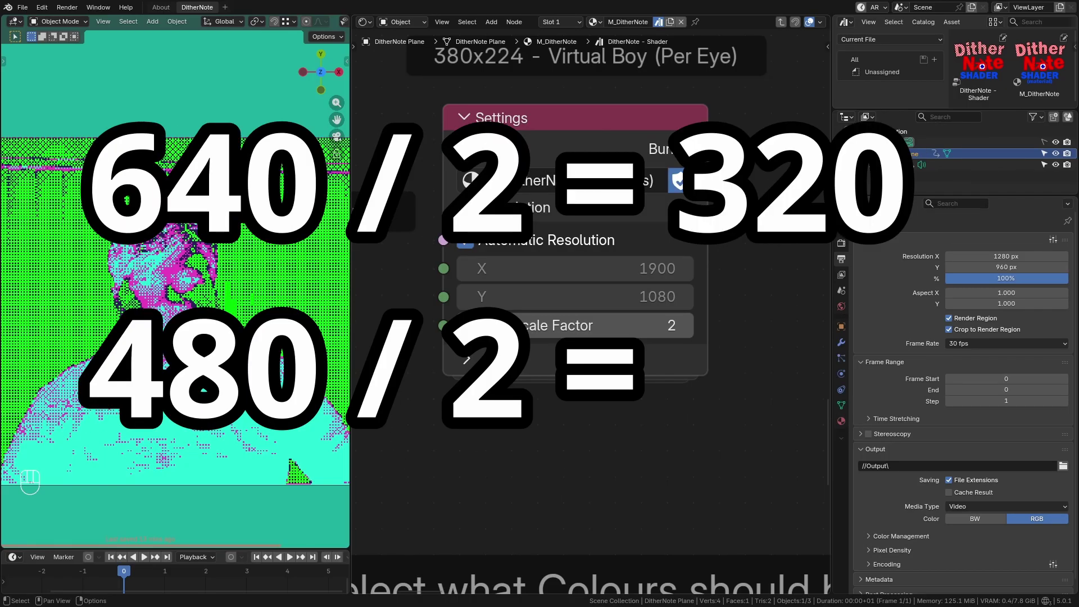
scroll(697, 318, down, 2)
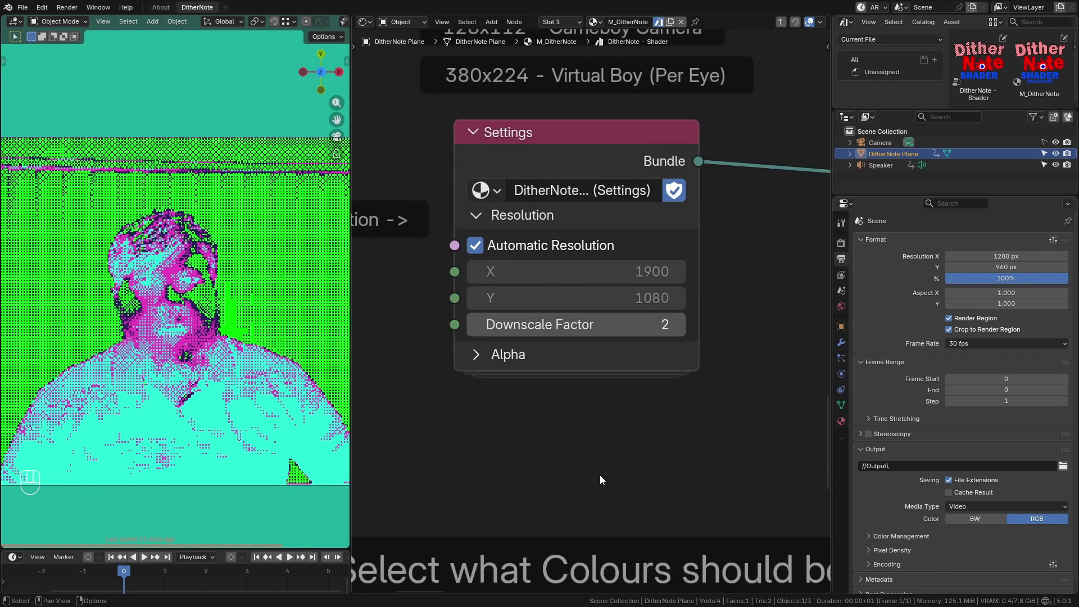
Step: Collapse the Settings node's Resolution section in favour of an expanded Alpha section, and save the file
middle_drag(697, 318, 781, 593)
scroll(685, 260, up, 2)
drag(589, 287, 622, 270)
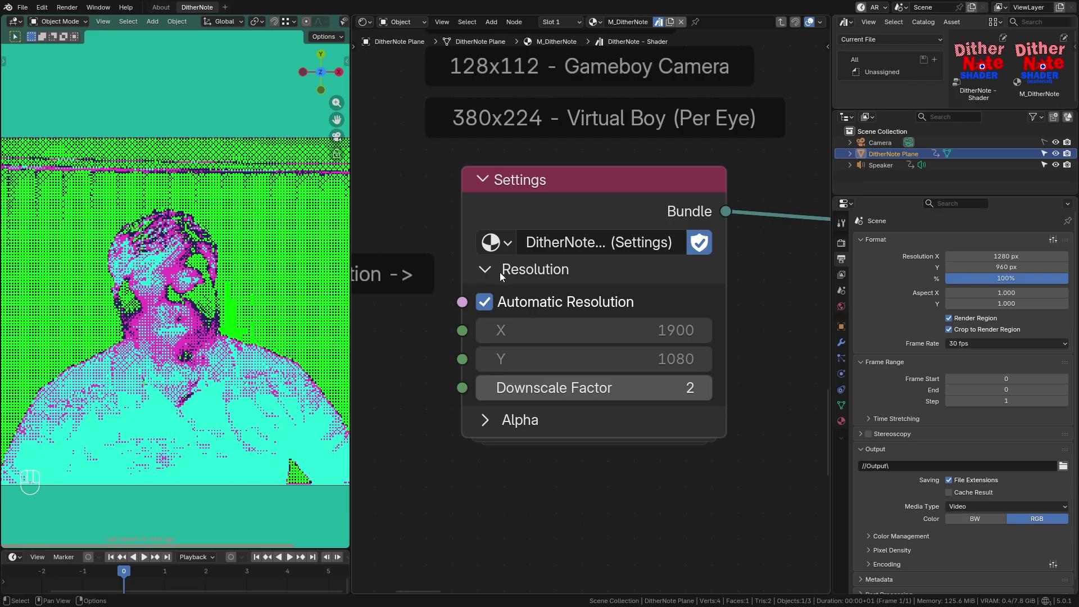
click(500, 272)
click(505, 296)
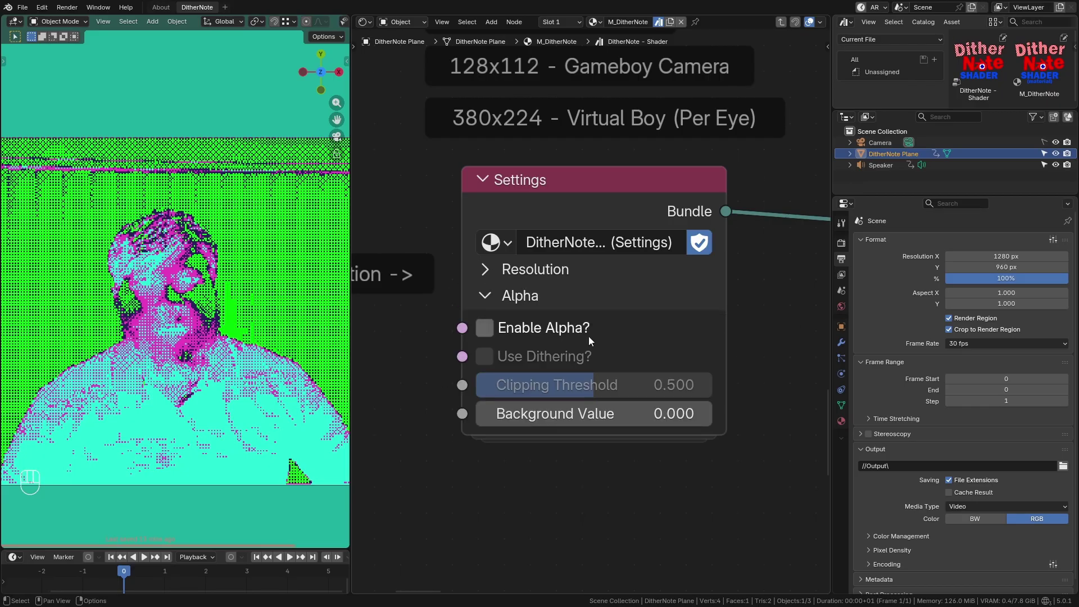
scroll(744, 371, down, 3)
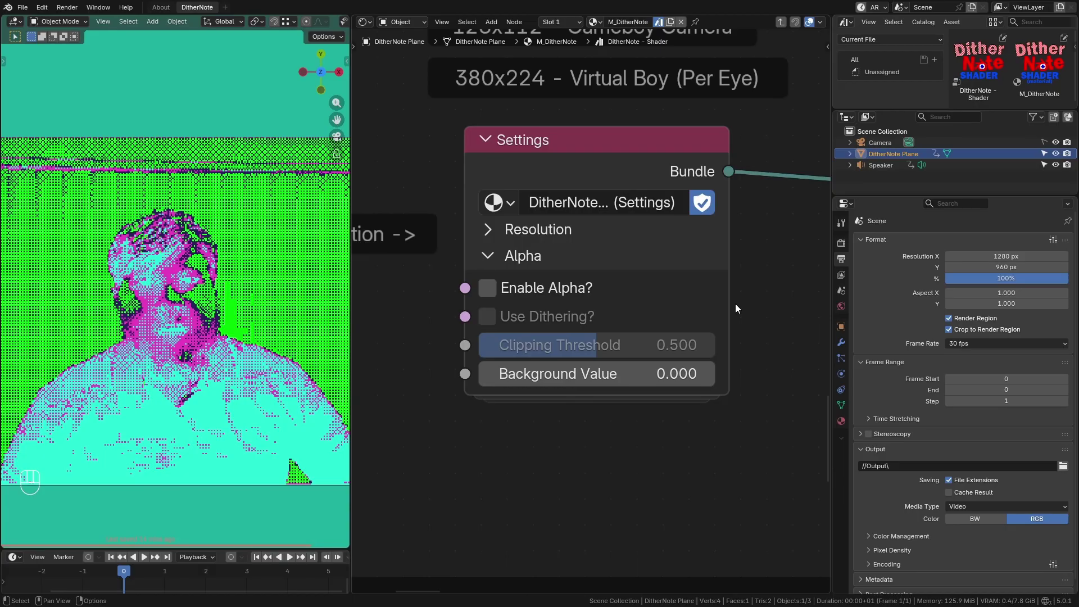
key(ctrl+s)
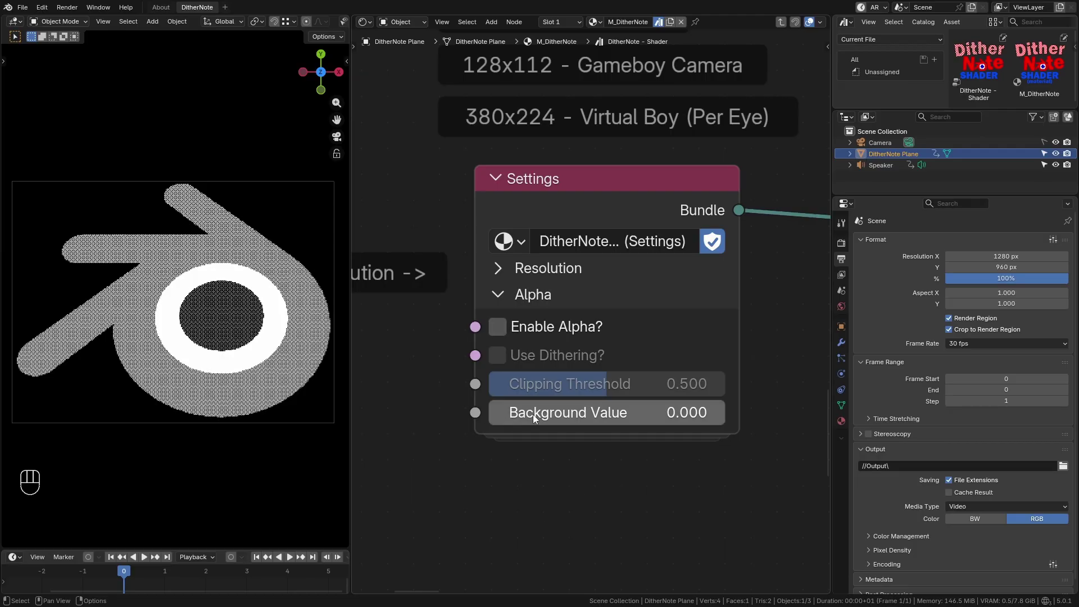
Step: Turn on Enable Alpha in the Settings node and switch the viewport to Rendered shading
drag(535, 414, 457, 409)
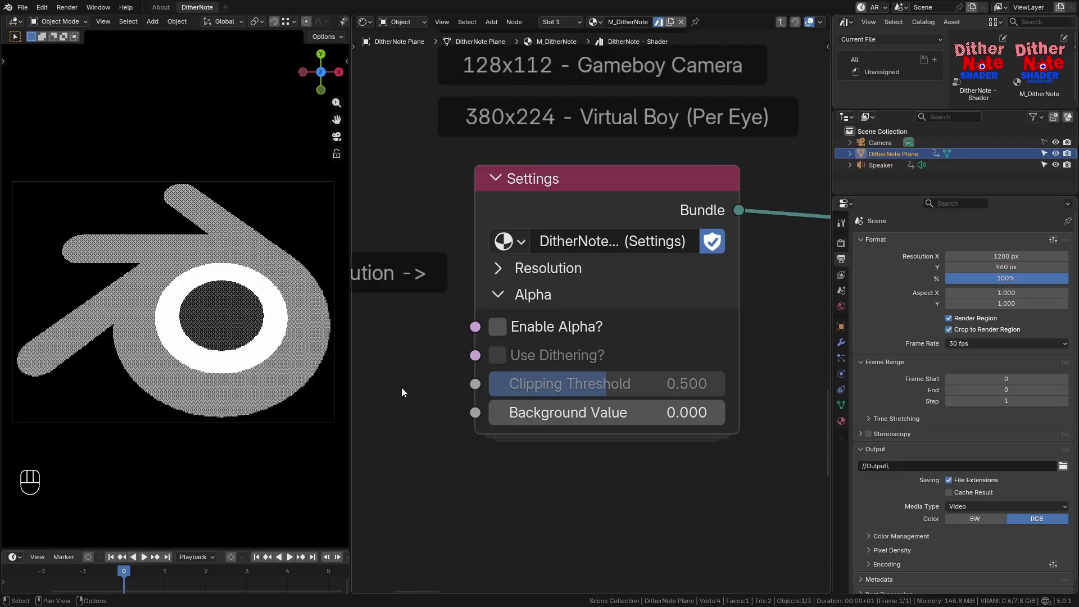
click(497, 329)
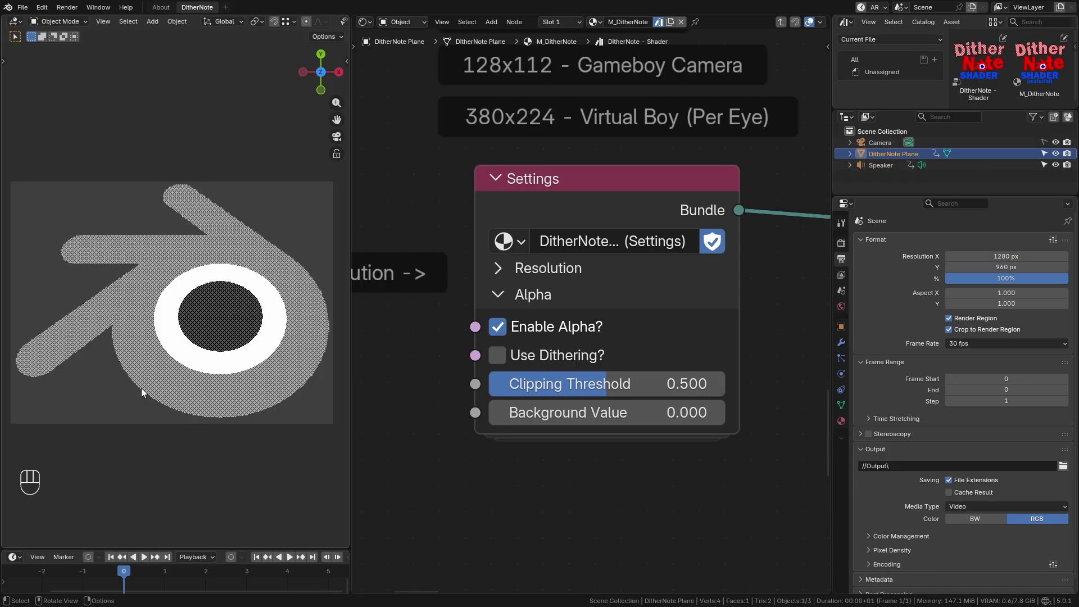
key(z)
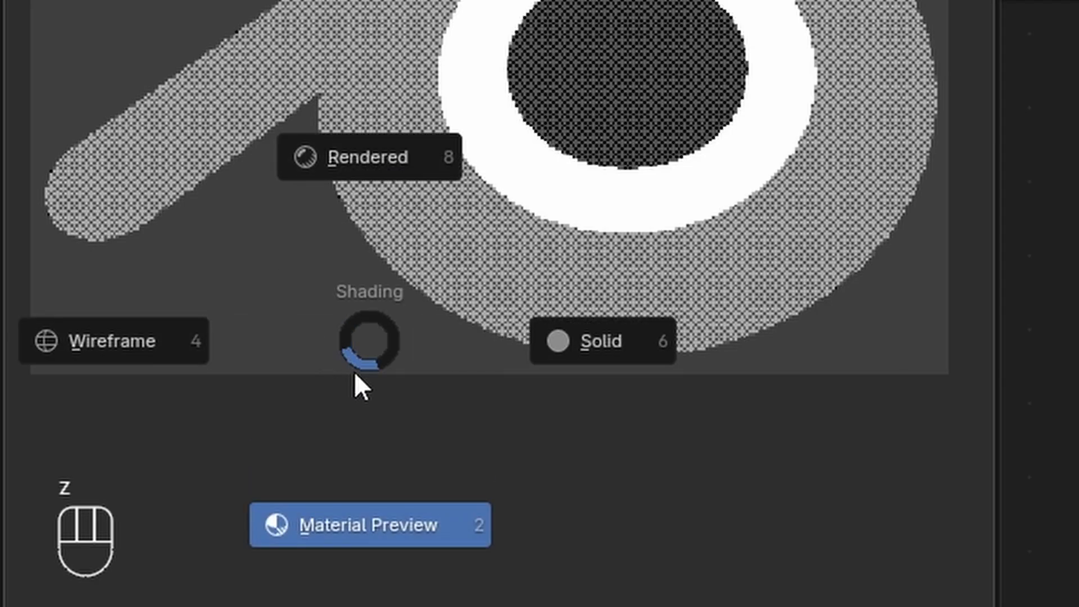
click(339, 174)
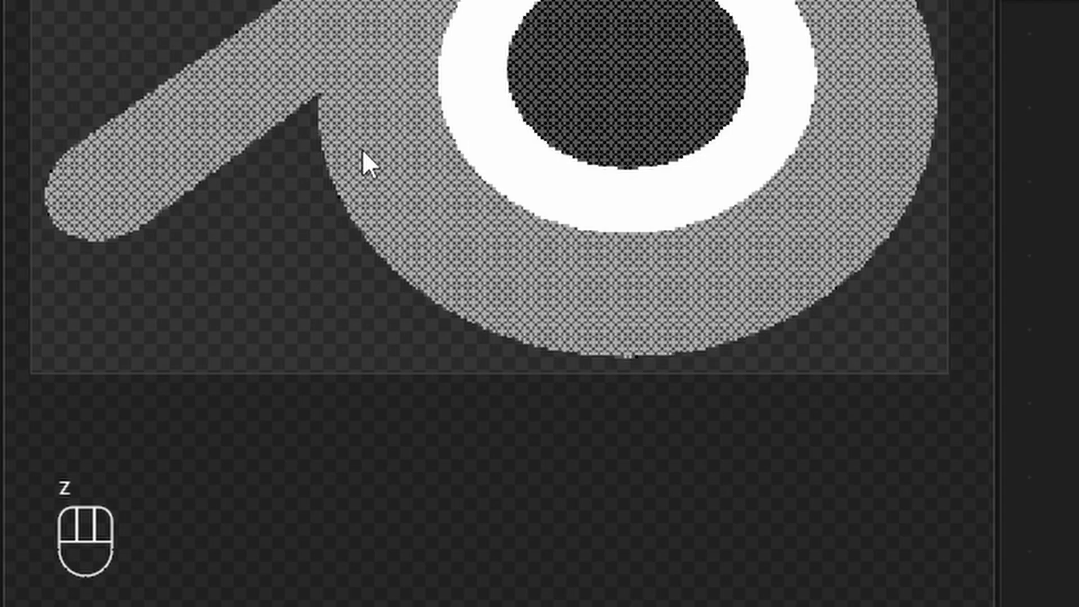
Step: Set the Clipping Threshold to 0.481 and the Background Value to 1.000 in the Alpha section
shift+middle_drag(361, 149, 371, 188)
scroll(227, 337, up, 3)
middle_drag(228, 337, 194, 436)
key(KP_0)
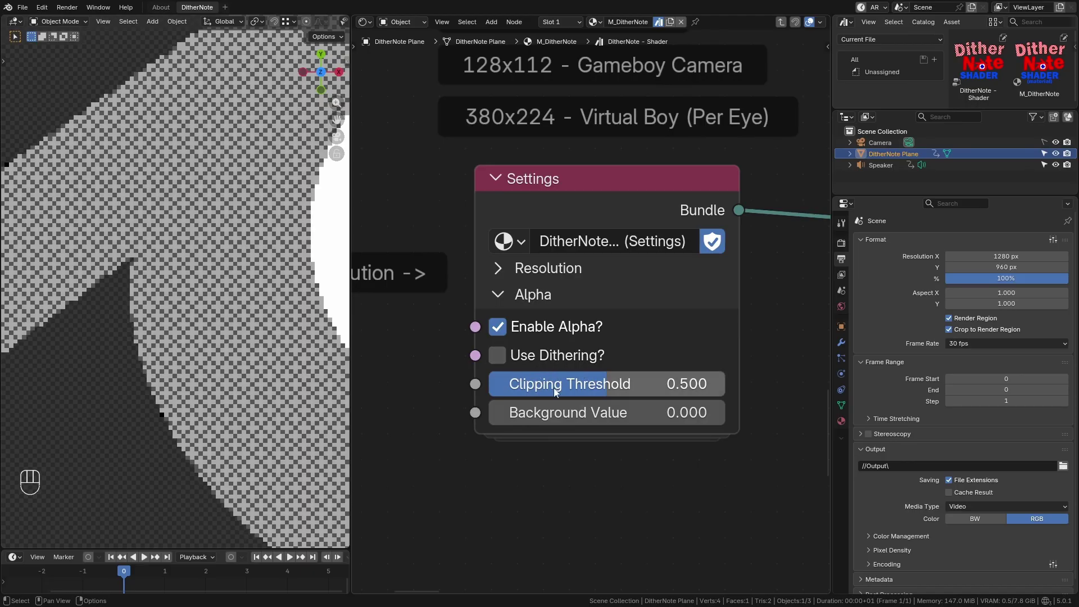
shift+middle_drag(169, 382, 150, 359)
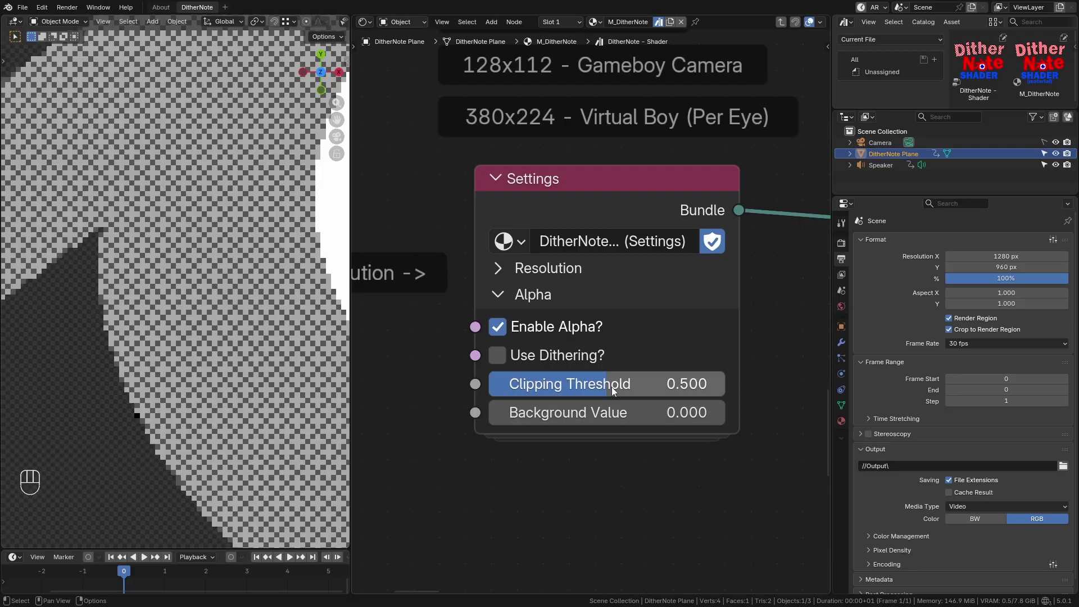
drag(612, 392, 725, 403)
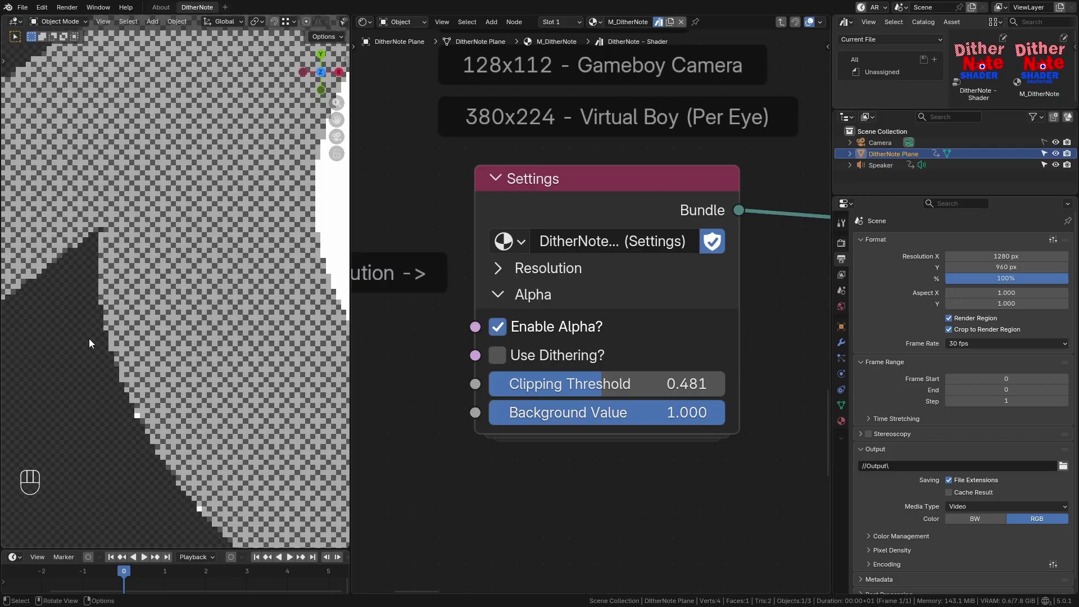
Step: Lower the Clipping Threshold to 0.000 and inspect the logo's edge pixels up close
scroll(89, 344, down, 7)
scroll(101, 320, up, 8)
scroll(117, 311, down, 3)
key(KP_0)
scroll(153, 292, up, 5)
shift+middle_drag(153, 292, 248, 441)
drag(629, 387, 514, 387)
scroll(233, 344, up, 3)
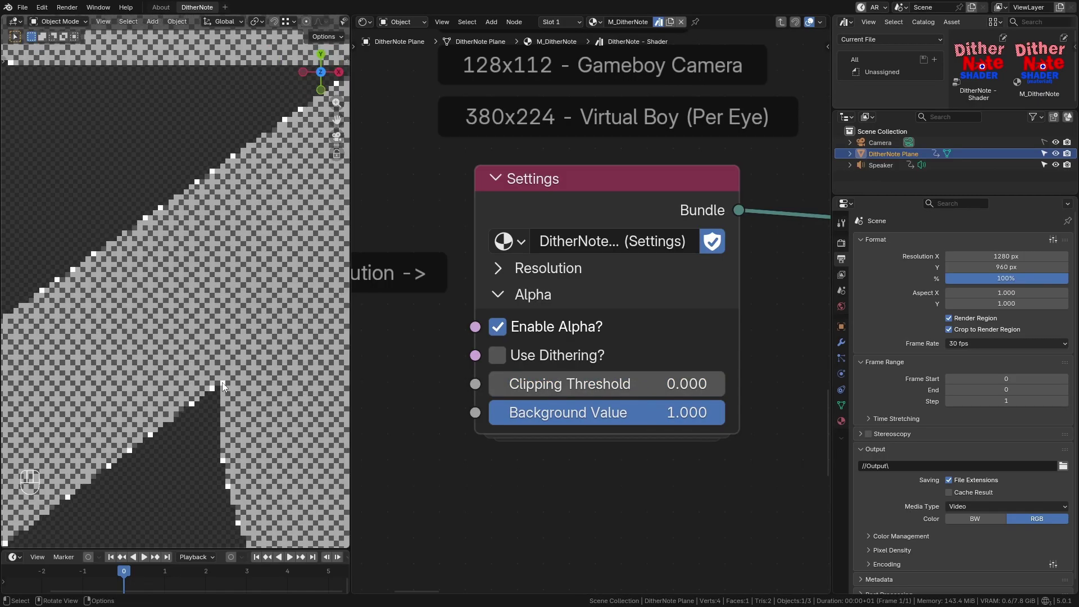
Step: Set the Background Value to 0.000 and raise the Clipping Threshold to 1.000 to compare the logo's edges
scroll(235, 342, down, 1)
drag(590, 410, 490, 411)
scroll(253, 309, down, 3)
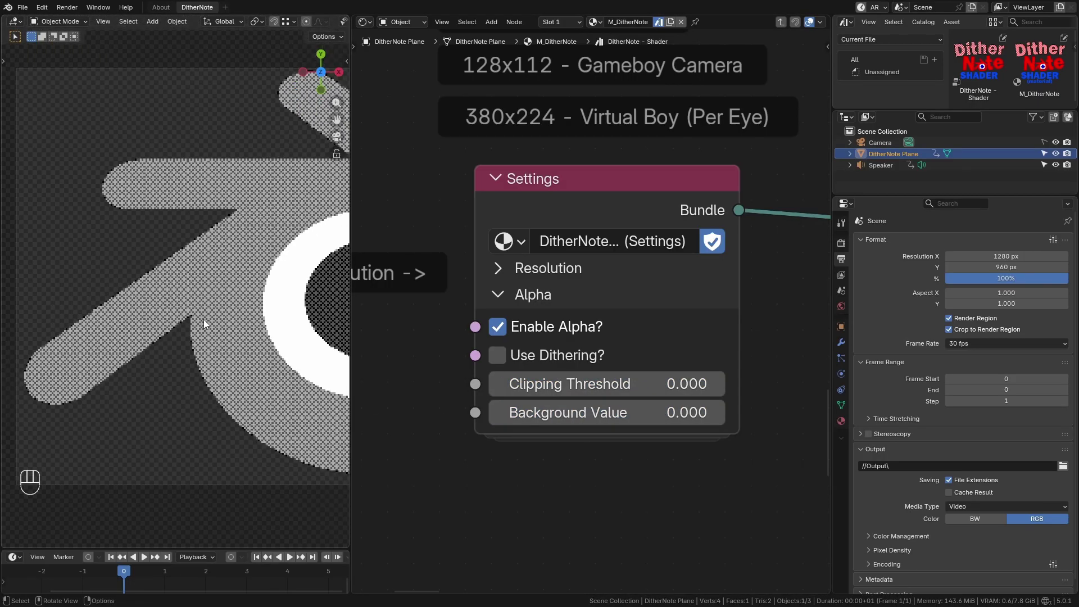
scroll(204, 321, up, 3)
drag(539, 384, 725, 383)
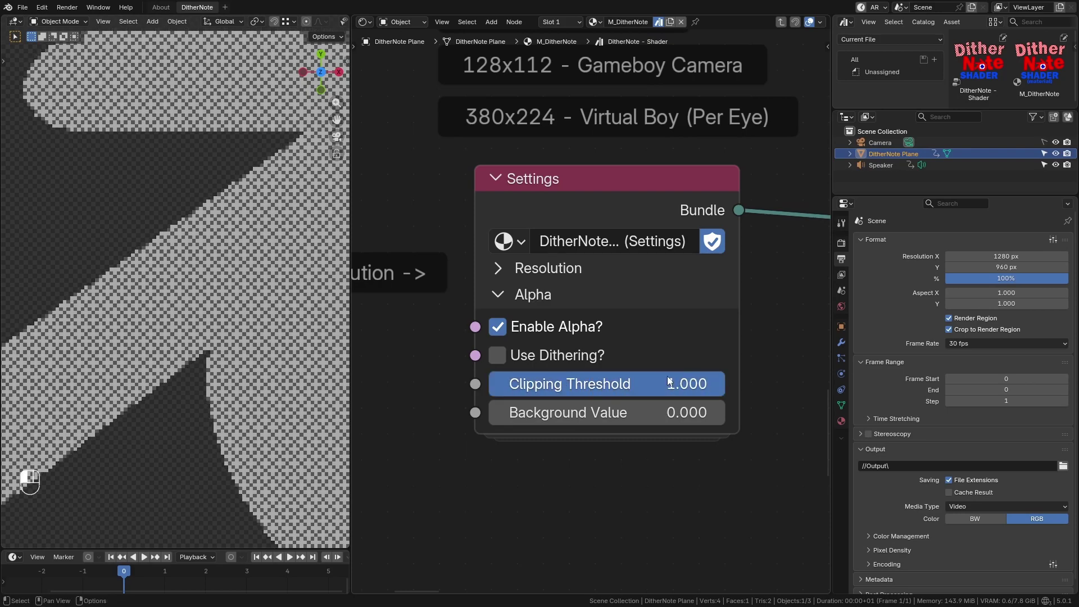
Step: Return the Clipping Threshold to 0.000 and the Background Value to 1.000 in the Alpha section
scroll(198, 339, down, 2)
drag(629, 412, 369, 382)
scroll(187, 480, down, 2)
scroll(211, 291, up, 2)
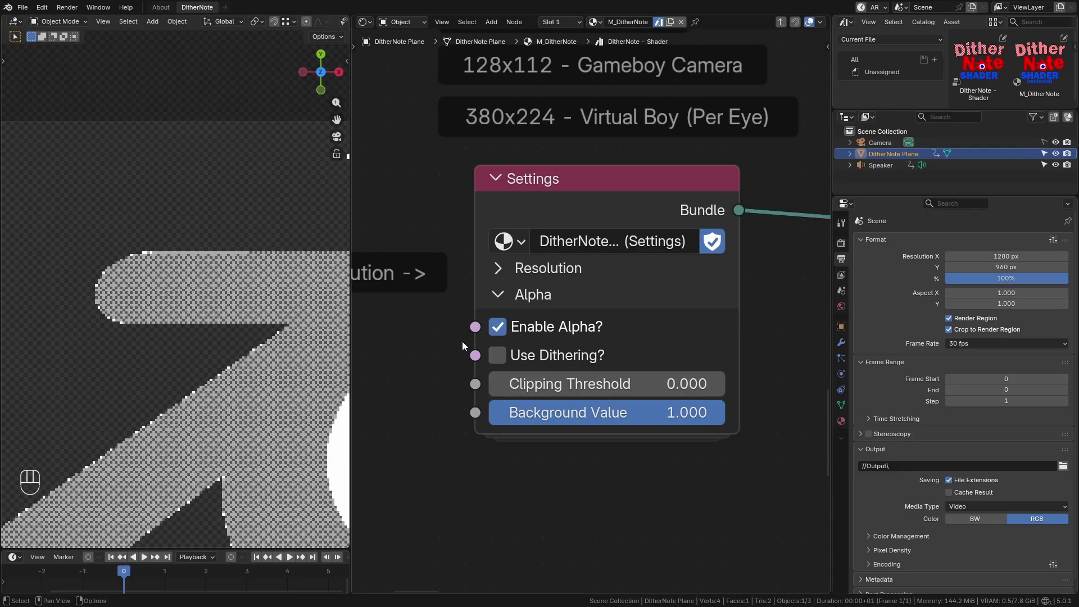
Step: Enable Use Dithering for the alpha and check its effect on the Blender logo's edges
click(524, 361)
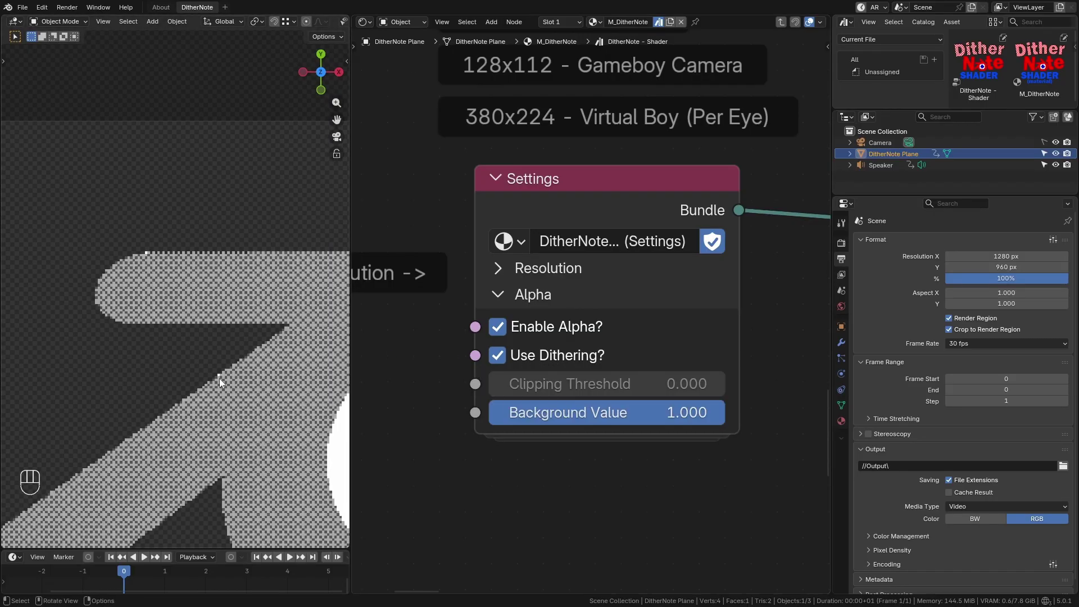
shift+middle_drag(247, 441, 233, 368)
Step: Set the Alpha mode of the Duck Game Template.psd image node to Premultiplied
shift+scroll(517, 538, up, 10)
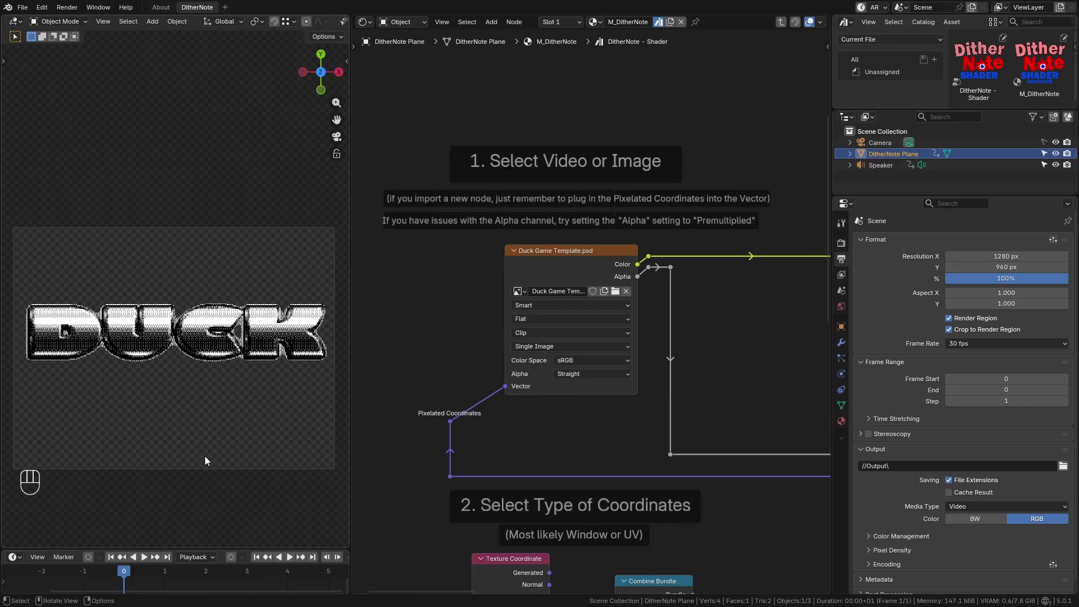
scroll(189, 455, up, 5)
scroll(191, 446, down, 2)
scroll(193, 439, up, 2)
scroll(168, 439, down, 2)
scroll(145, 436, up, 4)
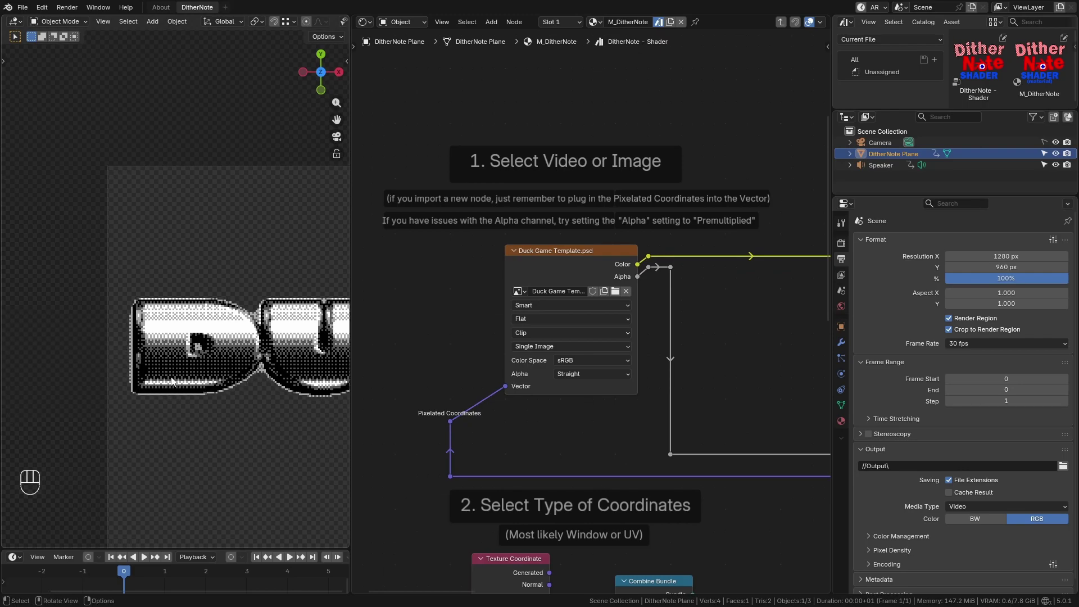
scroll(191, 404, down, 3)
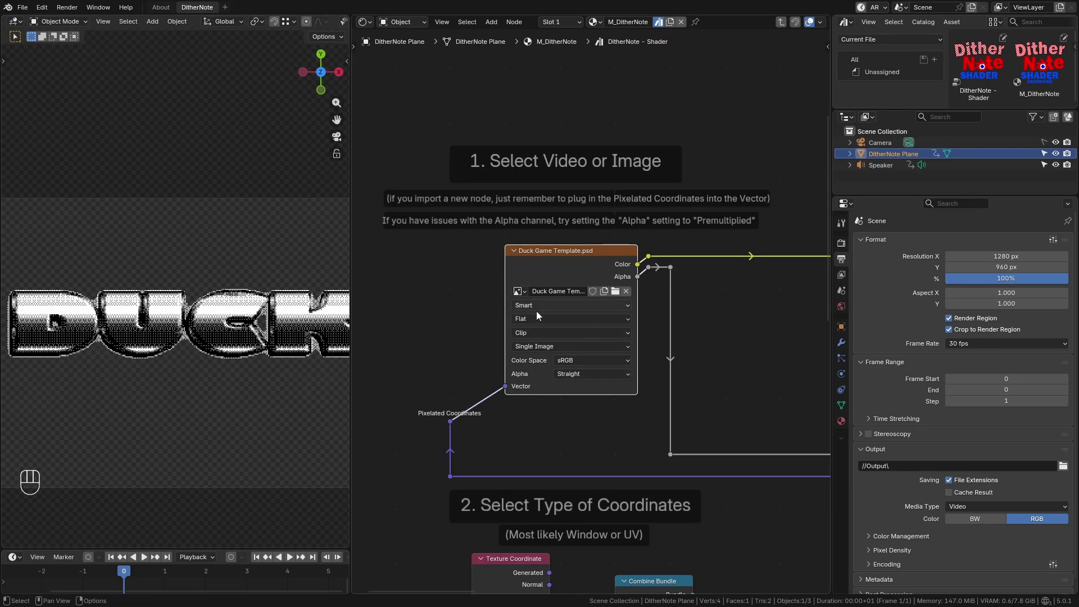
click(588, 375)
click(598, 400)
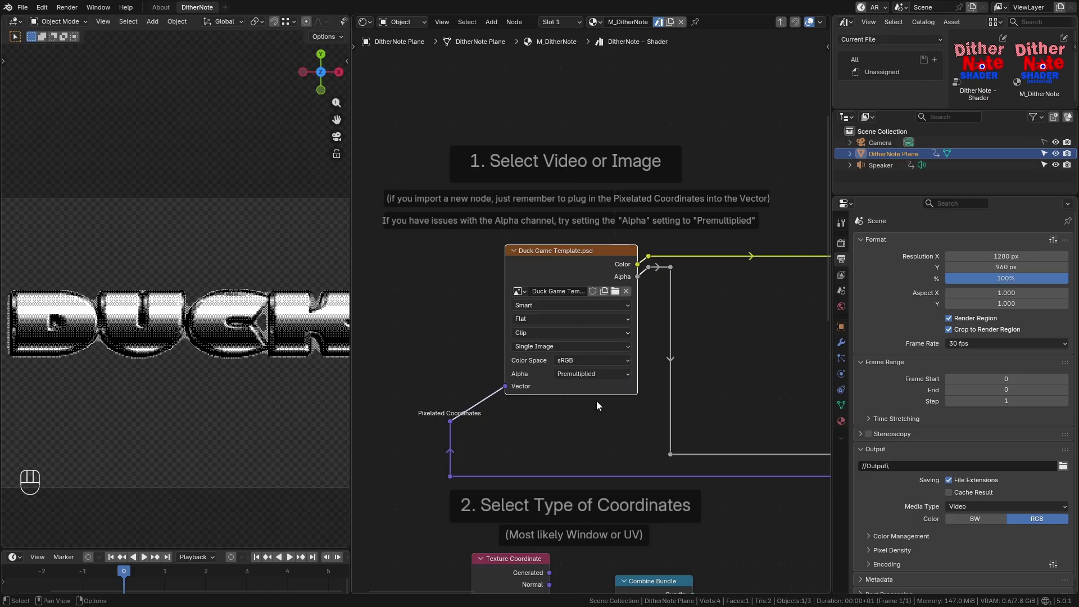
Step: Set the Clipping Threshold to 0.082 and the Background Value to 0.164 in the Settings node's Alpha section
scroll(563, 397, down, 2)
middle_drag(563, 427, 562, 231)
middle_drag(556, 494, 550, 272)
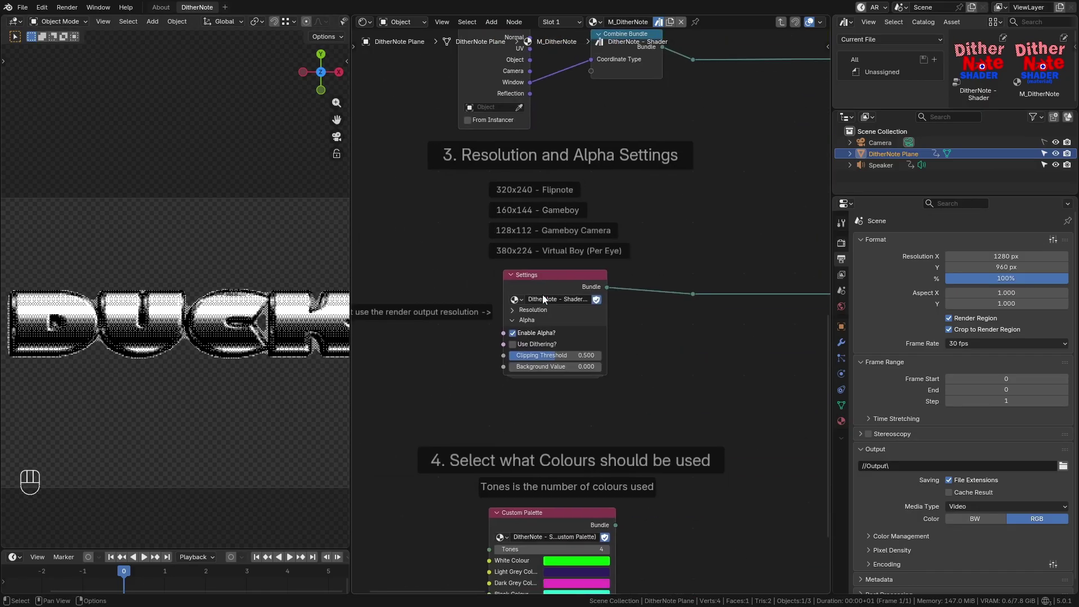
scroll(537, 350, up, 6)
middle_drag(537, 350, 556, 340)
scroll(239, 327, up, 1)
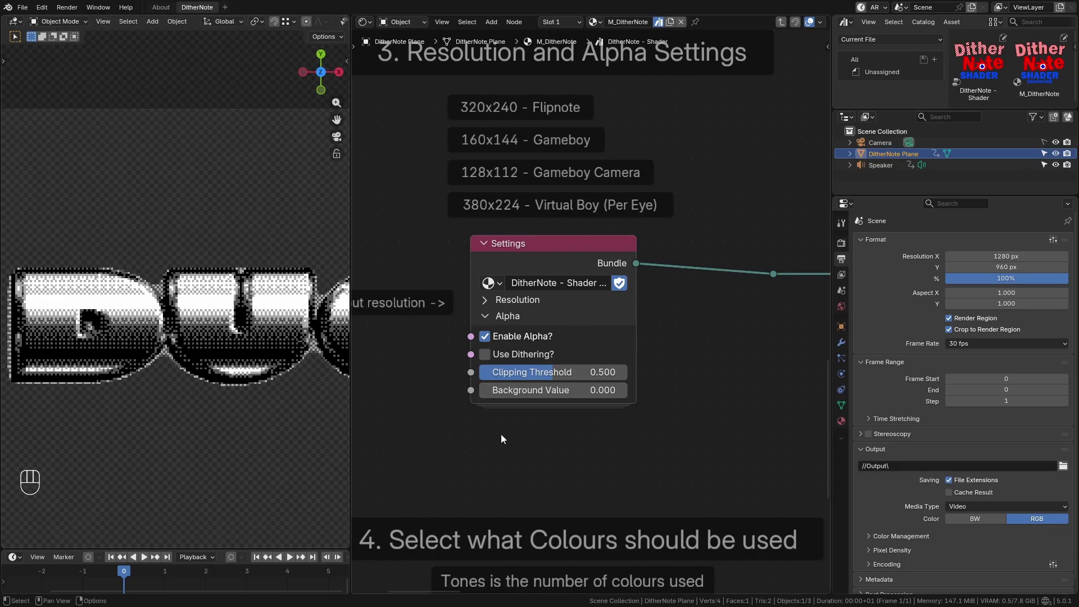
scroll(477, 438, up, 5)
shift+middle_drag(184, 413, 236, 396)
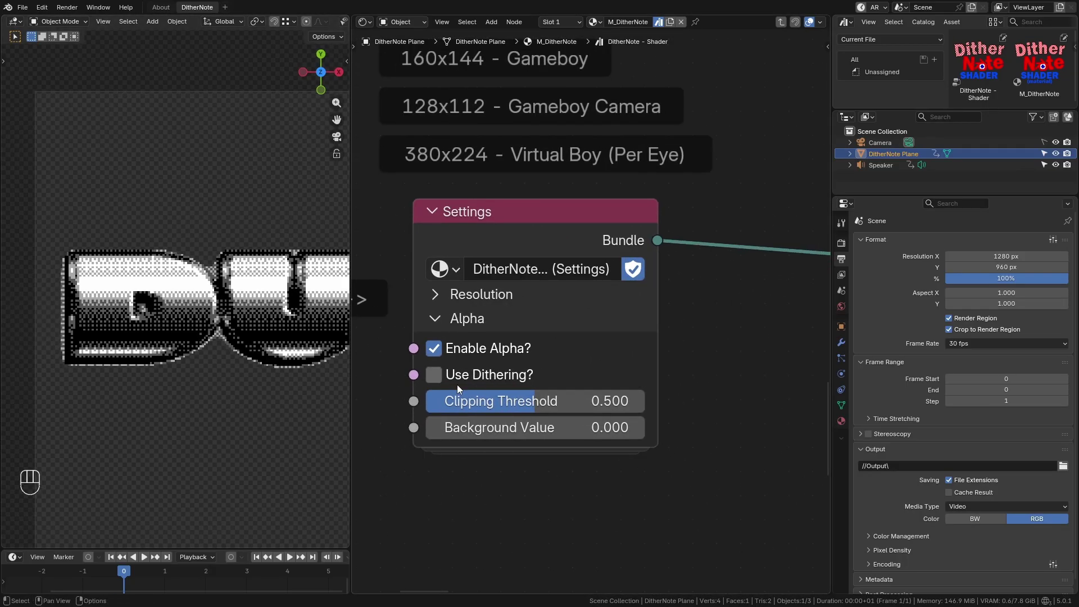
mouse_move(552, 405)
mouse_down()
mouse_move(432, 406)
mouse_move(641, 405)
mouse_move(426, 405)
mouse_move(645, 406)
mouse_move(426, 406)
mouse_move(574, 406)
mouse_move(426, 405)
mouse_move(465, 428)
mouse_move(644, 429)
mouse_move(429, 429)
mouse_move(623, 429)
mouse_move(507, 429)
mouse_move(537, 429)
mouse_up()
drag(430, 401, 443, 401)
mouse_move(540, 429)
mouse_down()
mouse_move(554, 429)
mouse_move(501, 429)
mouse_move(644, 429)
mouse_move(534, 428)
mouse_up()
mouse_move(443, 401)
mouse_down()
mouse_move(457, 401)
mouse_move(444, 401)
mouse_up()
drag(534, 427, 461, 427)
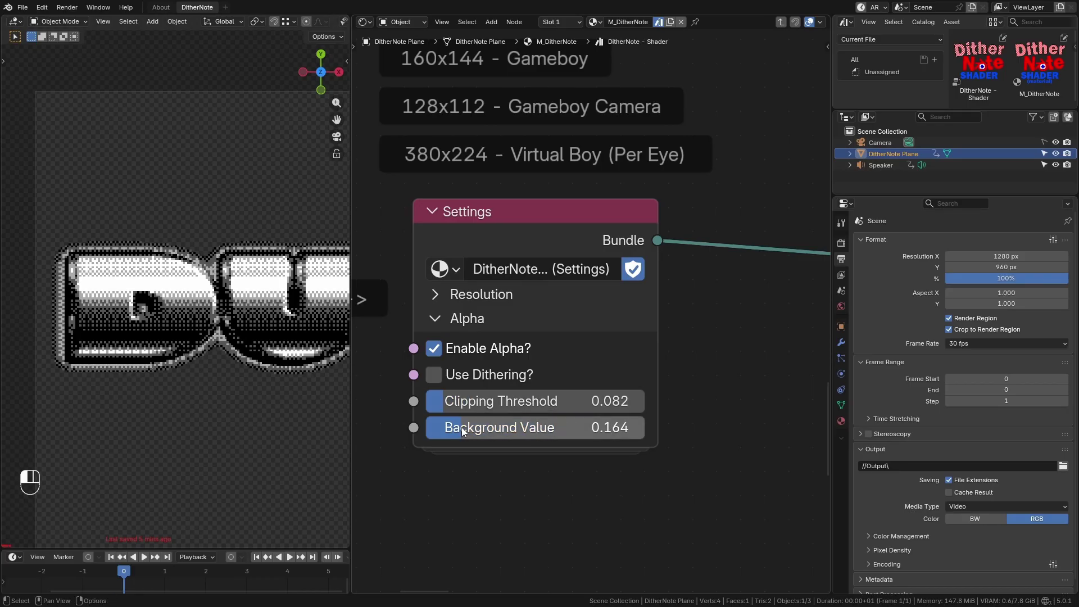
Step: Enable Use Dithering in the Alpha section and inspect the edges of the DUCK lettering
scroll(166, 335, down, 4)
scroll(167, 335, up, 1)
shift+middle_drag(268, 335, 163, 336)
scroll(233, 347, up, 3)
shift+middle_drag(232, 347, 18, 368)
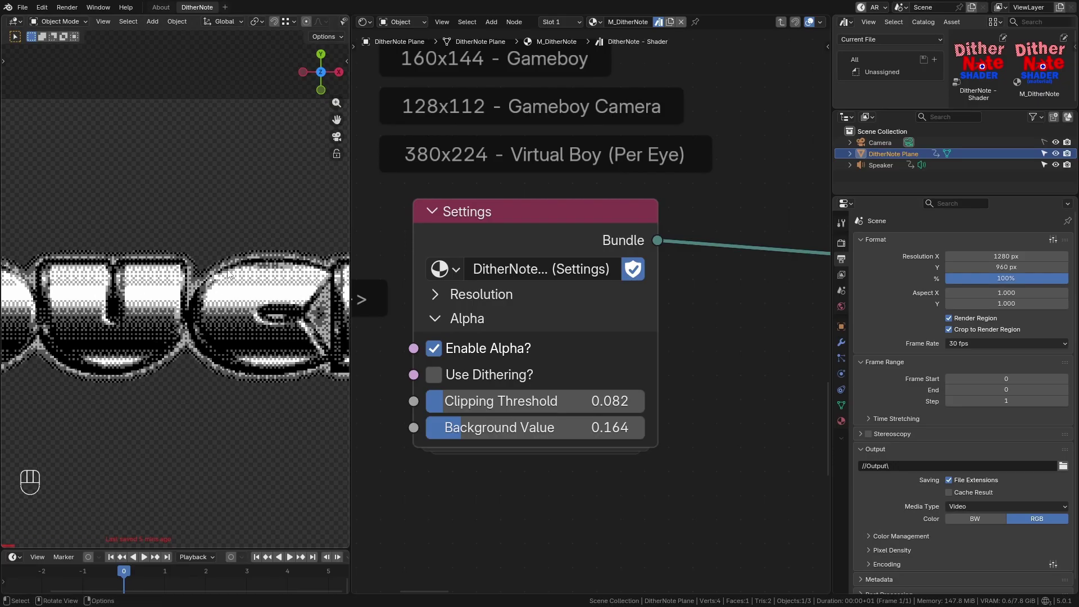
click(480, 377)
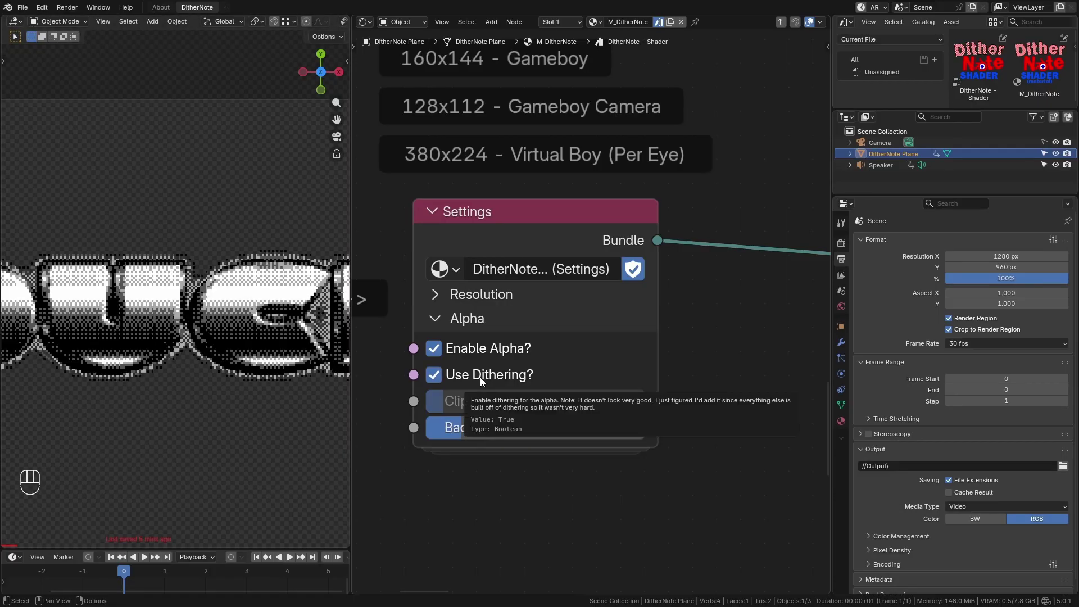
scroll(137, 340, up, 3)
shift+middle_drag(138, 343, 87, 223)
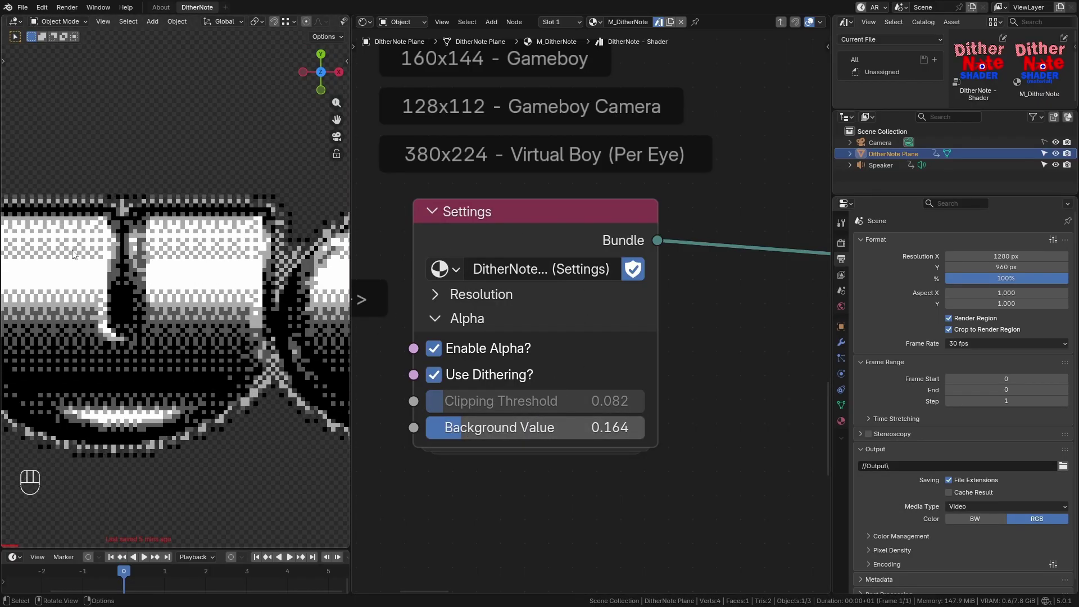
shift+middle_drag(66, 392, 153, 434)
shift+middle_drag(186, 494, 168, 337)
scroll(163, 307, up, 4)
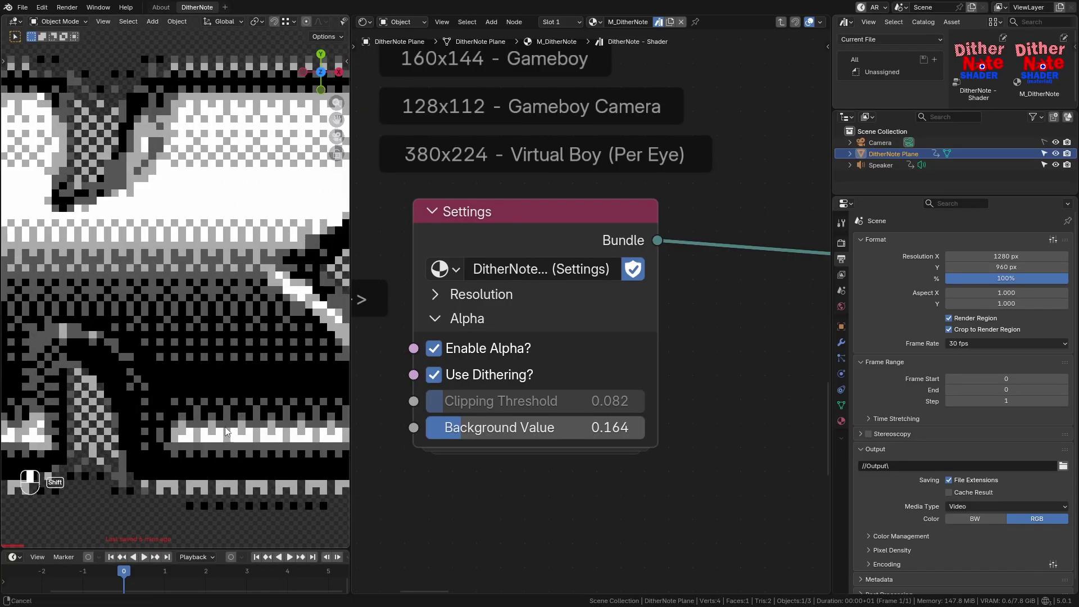
scroll(163, 307, down, 6)
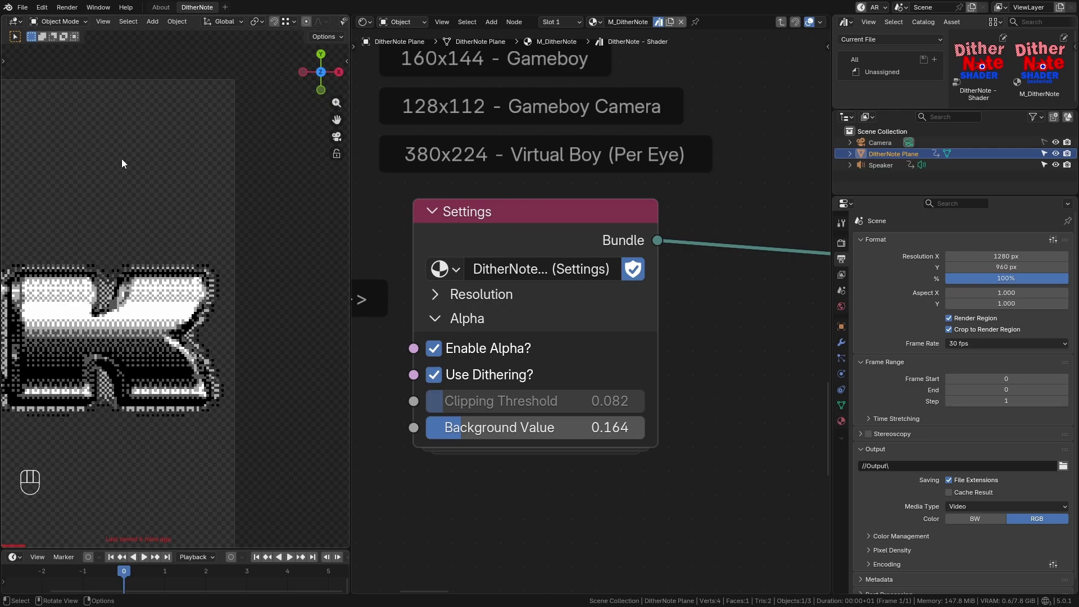
Step: Render the image and examine the letter edges up close in the render result
key(F12)
scroll(298, 333, up, 8)
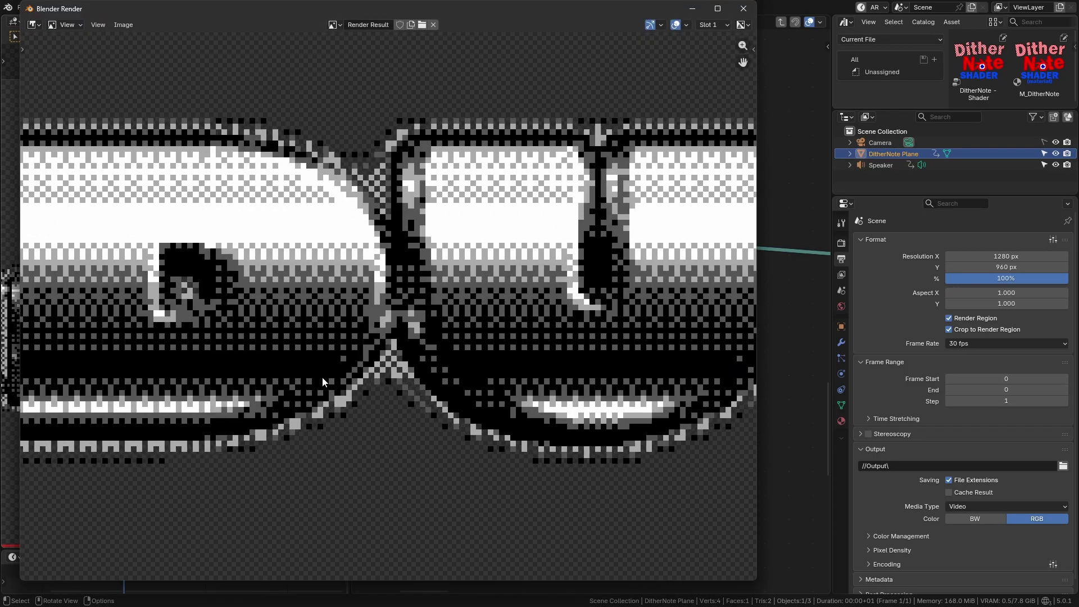
scroll(323, 382, down, 3)
middle_drag(323, 382, 123, 393)
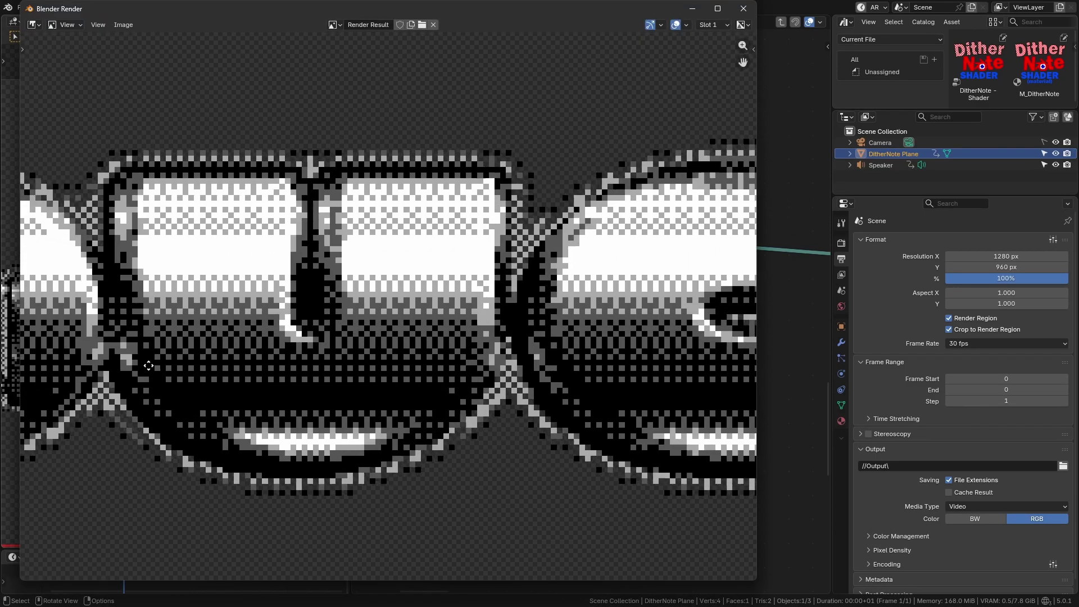
Step: Close the render result and examine the palette nodes in the section on selecting which colours should be used
key(Escape)
click(434, 374)
shift+middle_drag(218, 366, 57, 376)
scroll(217, 382, up, 4)
shift+middle_drag(216, 382, 237, 367)
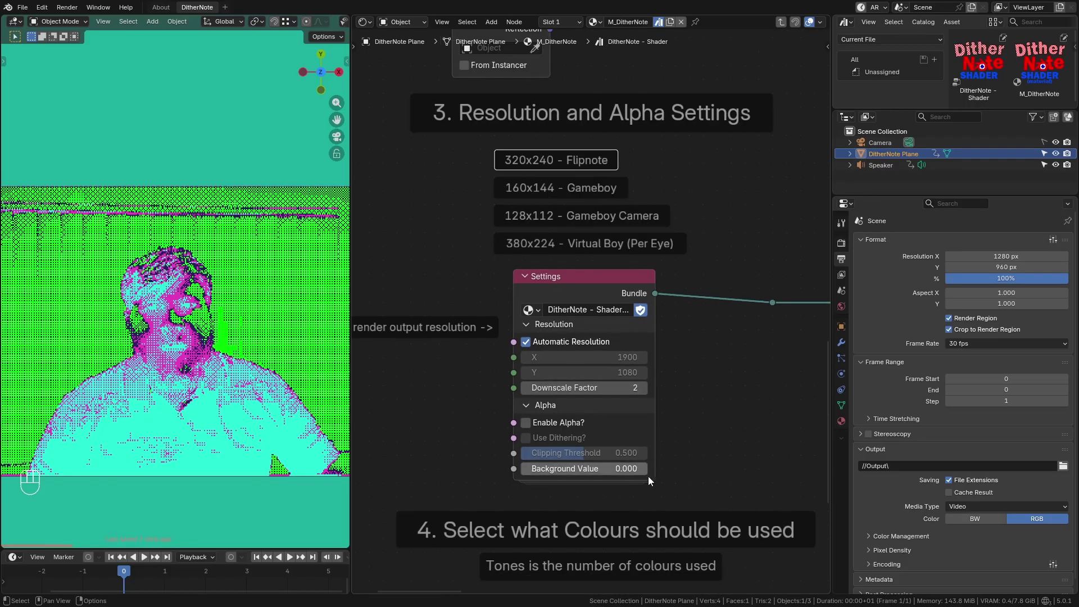
shift+scroll(644, 474, down, 10)
scroll(674, 347, up, 3)
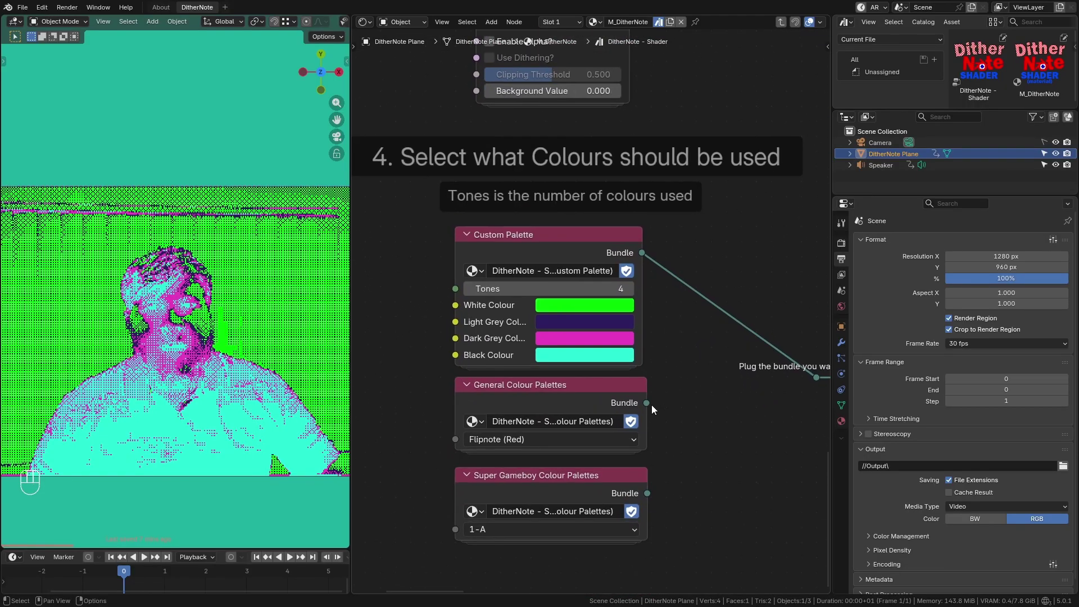
scroll(680, 451, down, 1)
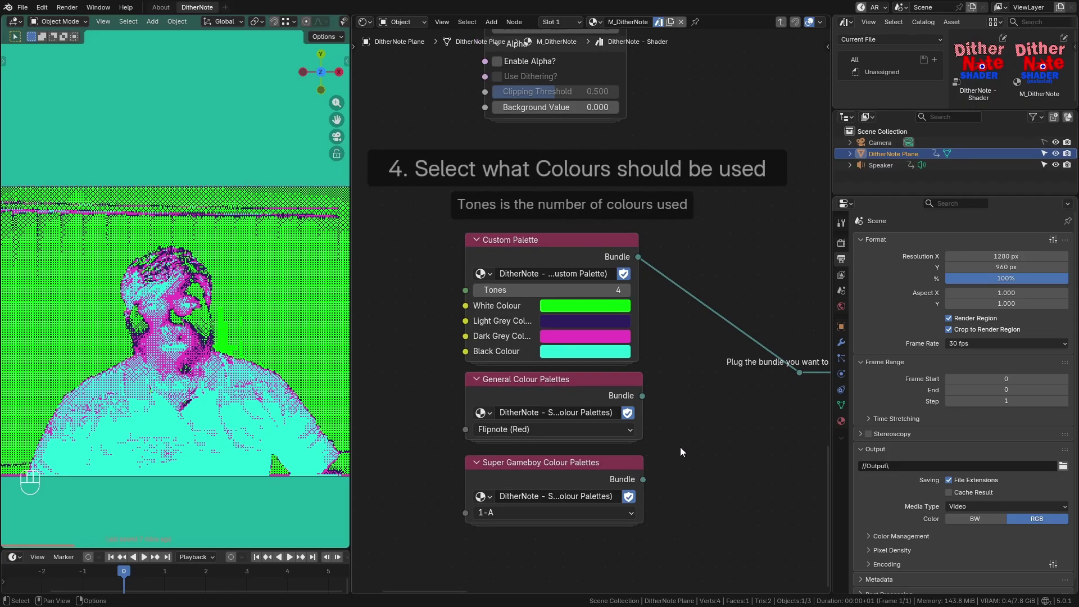
scroll(680, 452, up, 1)
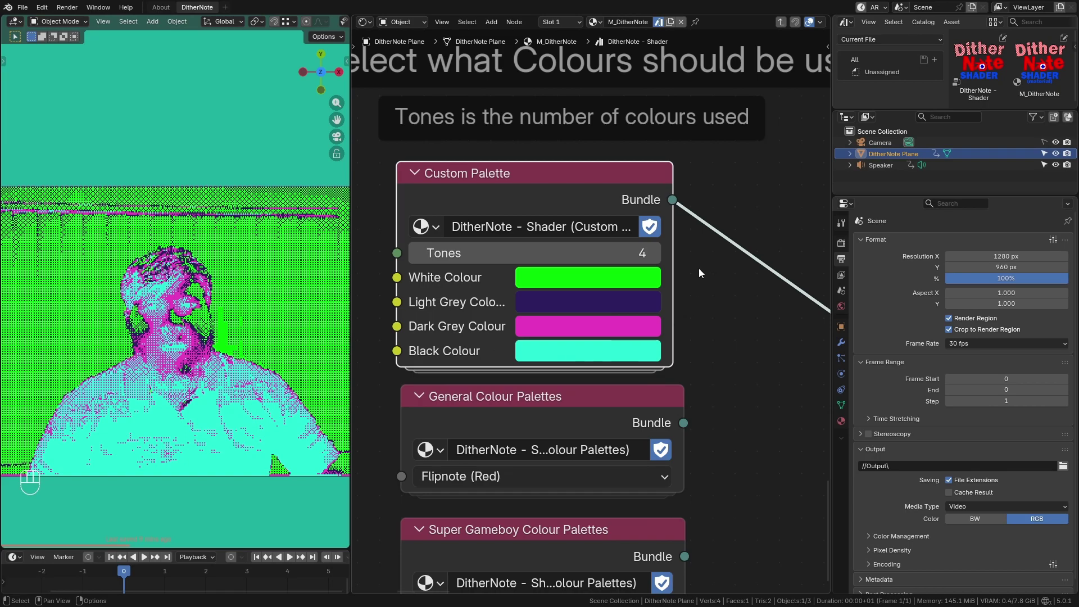
Step: Try a lower Tones value on the Custom Palette node and set it back to 4
click(420, 252)
click(420, 252)
click(652, 254)
click(652, 253)
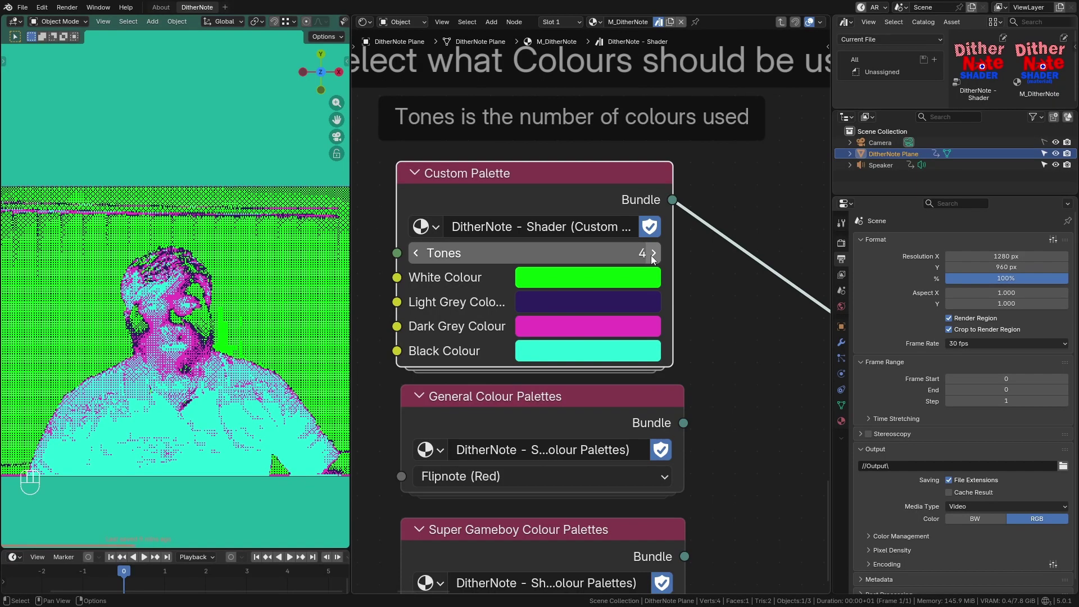
Step: Set the Custom Palette's White Colour to cyan #2AFFE3FF and its Light Grey Colour to a medium green
click(560, 283)
mouse_move(613, 271)
mouse_down()
mouse_move(650, 271)
mouse_move(607, 258)
mouse_up()
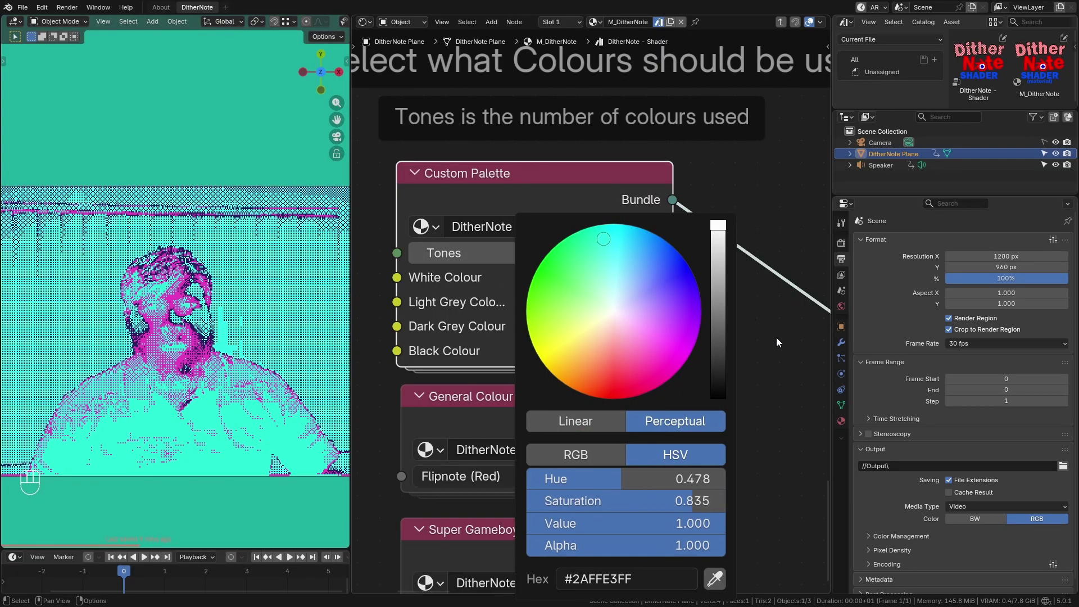
click(528, 301)
drag(601, 320, 563, 295)
drag(713, 316, 714, 278)
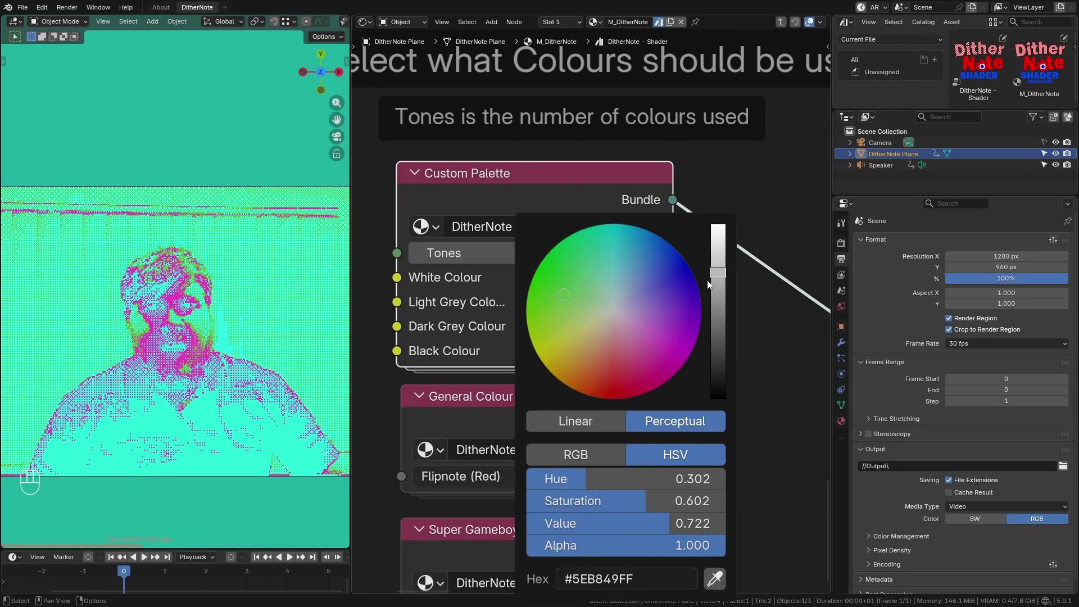
drag(563, 299, 571, 279)
Step: Set the Custom Palette's Dark Grey Colour to brick red and its Black Colour to dark blue #1C0079FF, and inspect the dithered preview
click(620, 324)
drag(683, 147, 600, 163)
scroll(738, 130, down, 5)
scroll(738, 129, up, 1)
drag(655, 65, 697, 80)
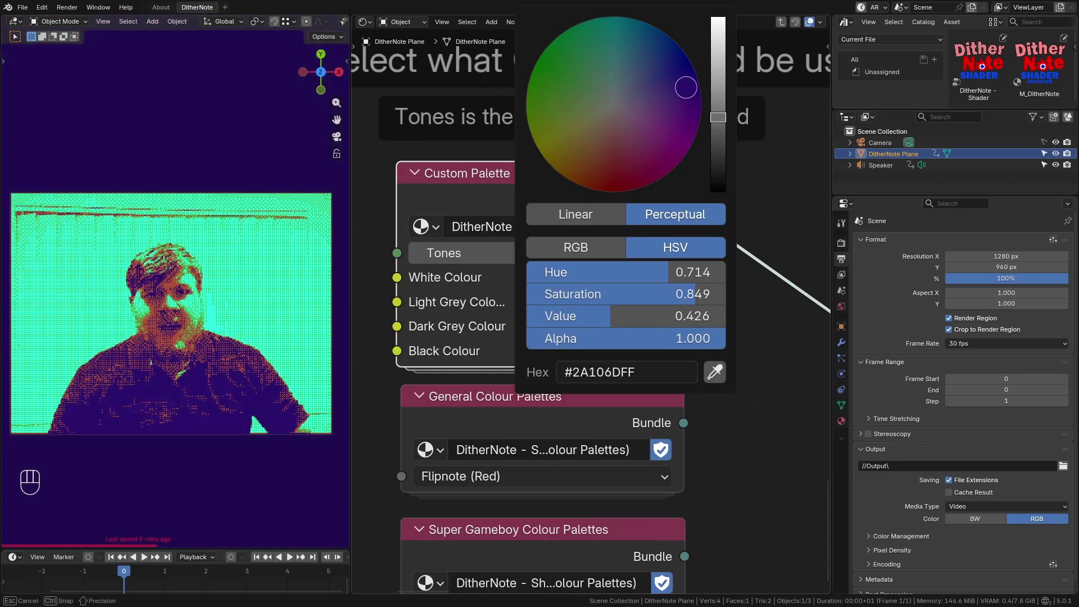
drag(718, 118, 718, 109)
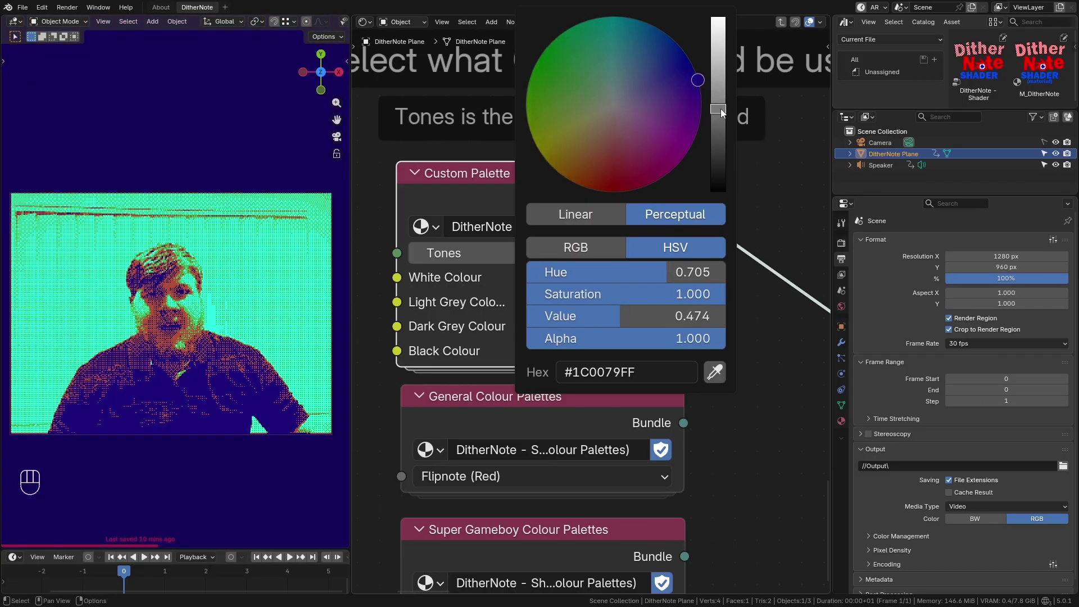
scroll(255, 336, up, 5)
scroll(255, 335, down, 6)
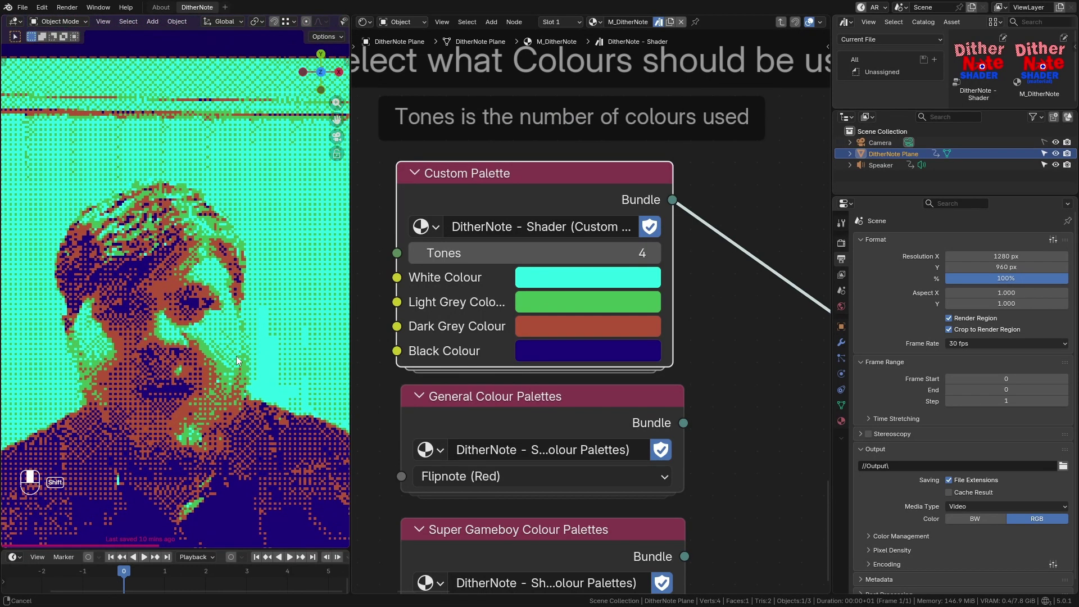
Step: Choose the Gameboy palette in the General Colour Palettes node
middle_drag(656, 392, 674, 263)
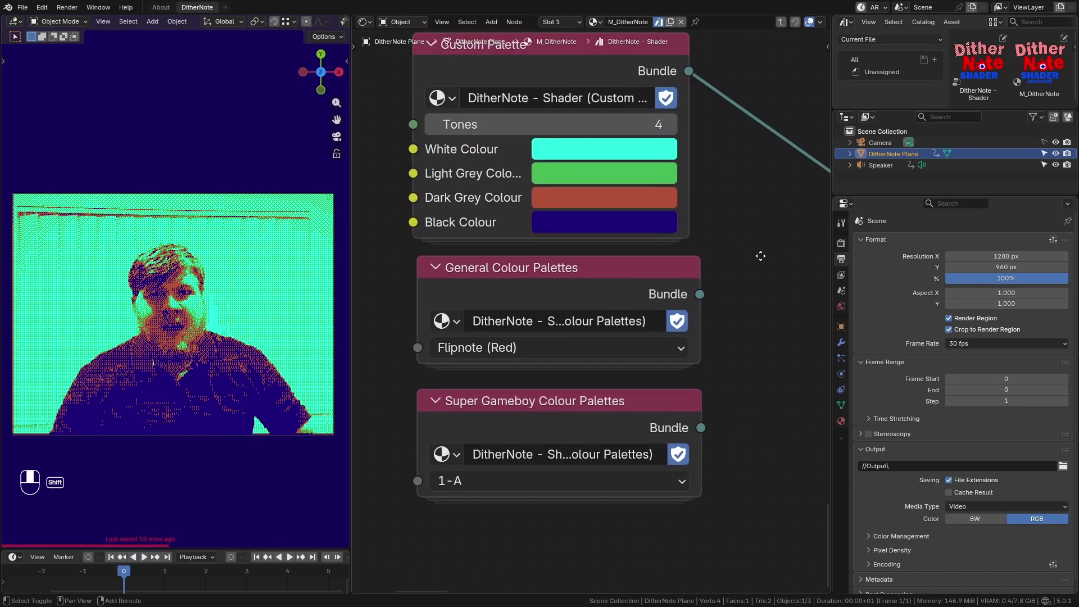
drag(625, 272, 616, 279)
drag(595, 401, 584, 397)
click(570, 352)
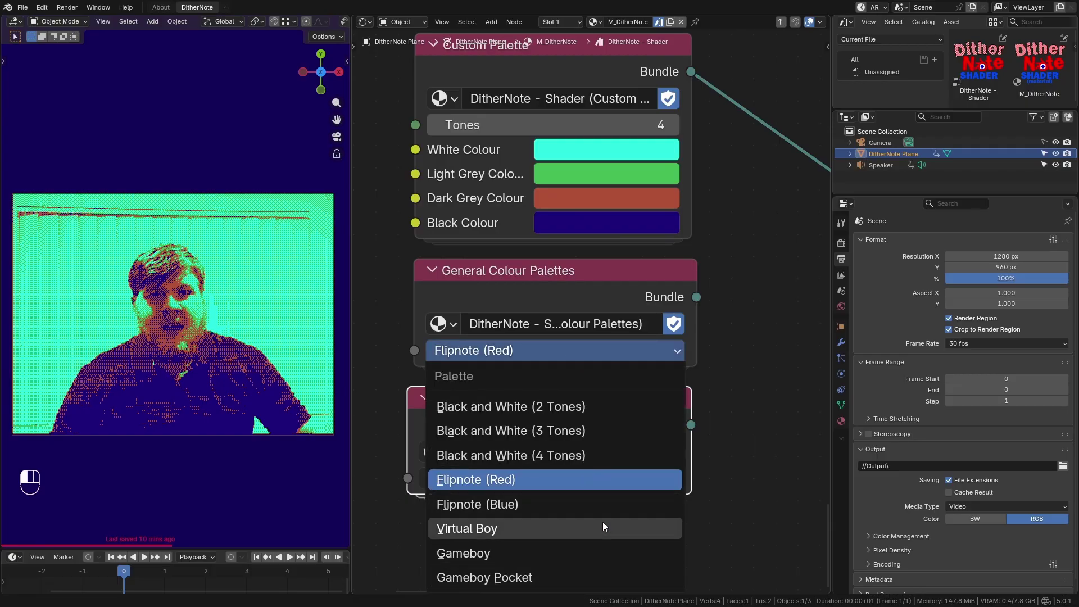
click(569, 549)
mouse_move(571, 303)
mouse_down()
mouse_move(562, 302)
mouse_move(578, 274)
mouse_move(572, 288)
mouse_up()
Step: Check the palette list of the Super Gameboy Colour Palettes node and read the credit notes inside its node group
shift+scroll(573, 293, down, 5)
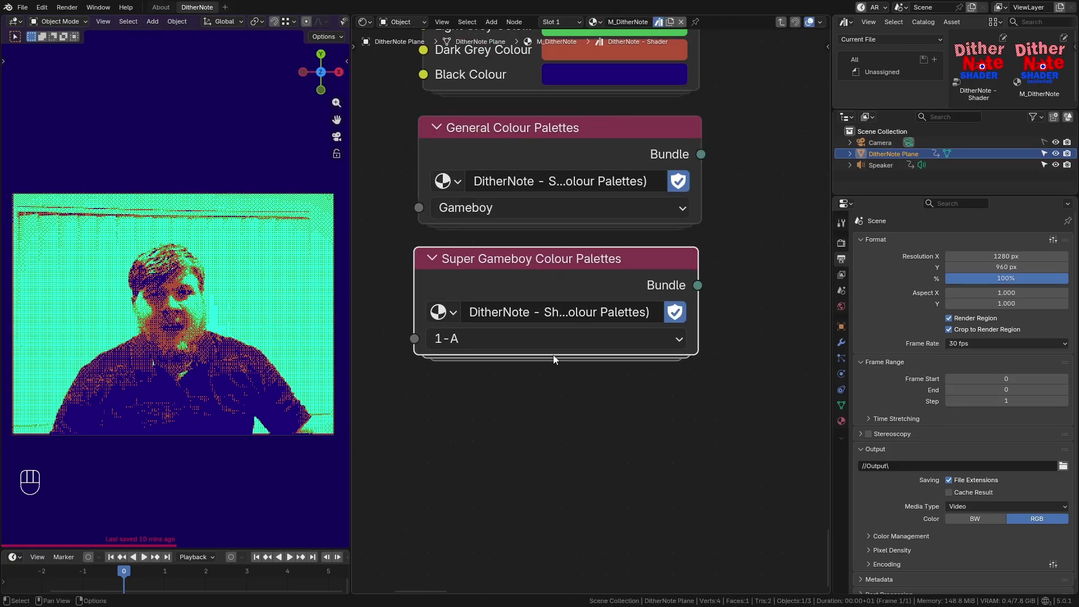
click(555, 339)
click(554, 339)
double_click(567, 274)
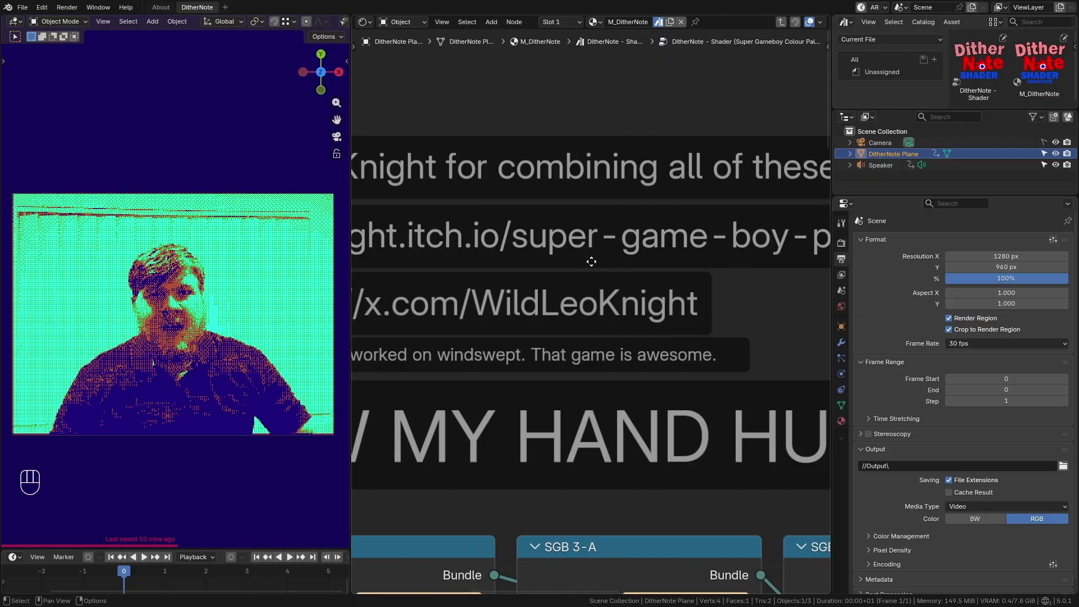
scroll(589, 262, down, 5)
scroll(522, 298, up, 5)
shift+middle_drag(521, 297, 547, 321)
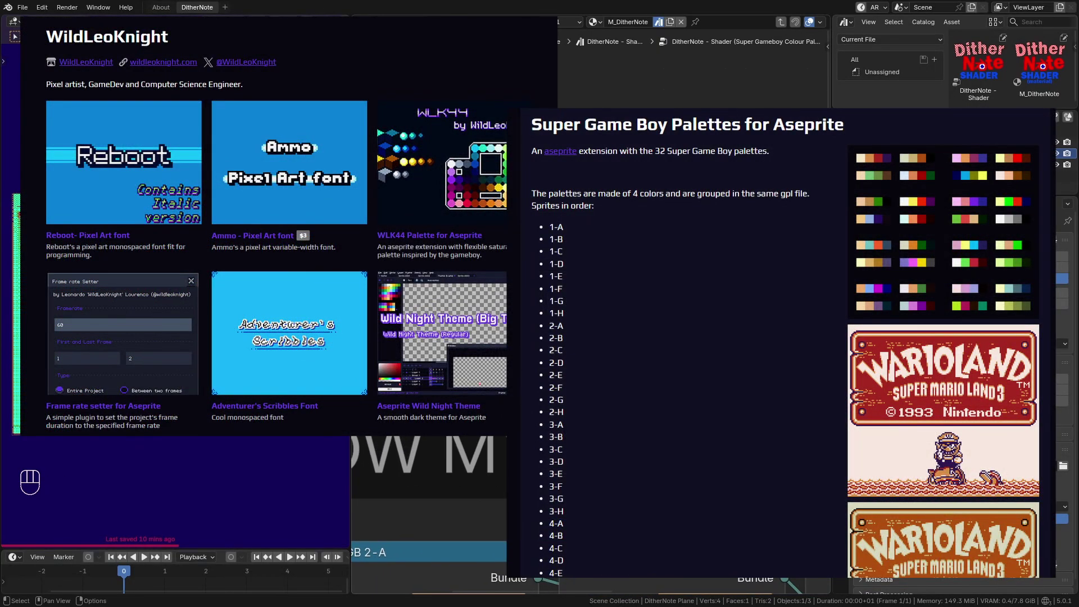
key(Tab)
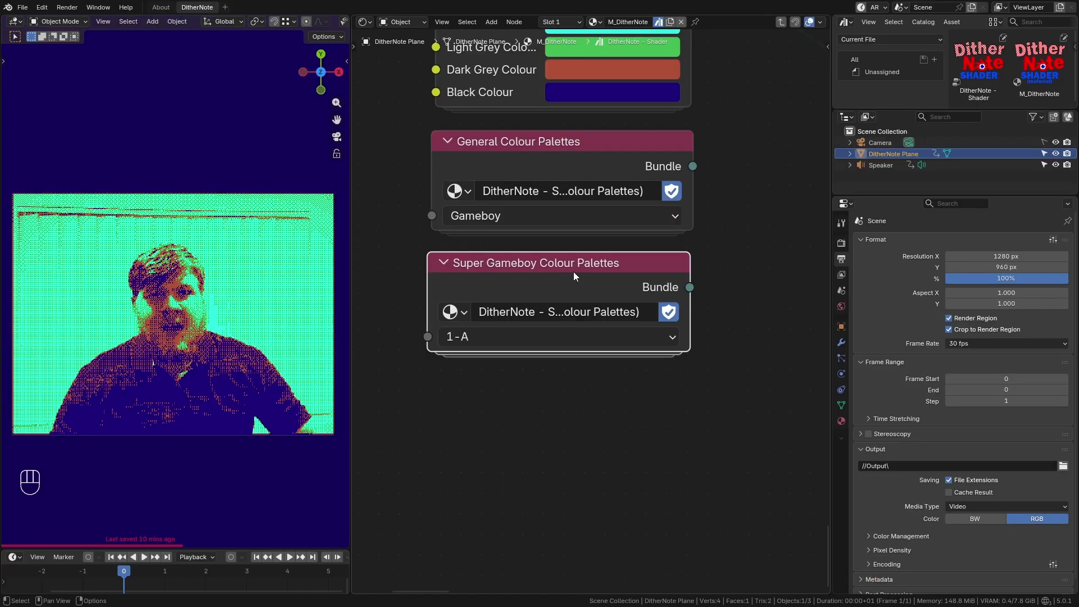
Step: Examine the grid of SGB palette nodes inside the Super Gameboy Colour Palettes group and return to the main shader nodes
double_click(574, 271)
scroll(541, 467, down, 4)
shift+middle_drag(541, 465, 522, 279)
scroll(528, 313, up, 3)
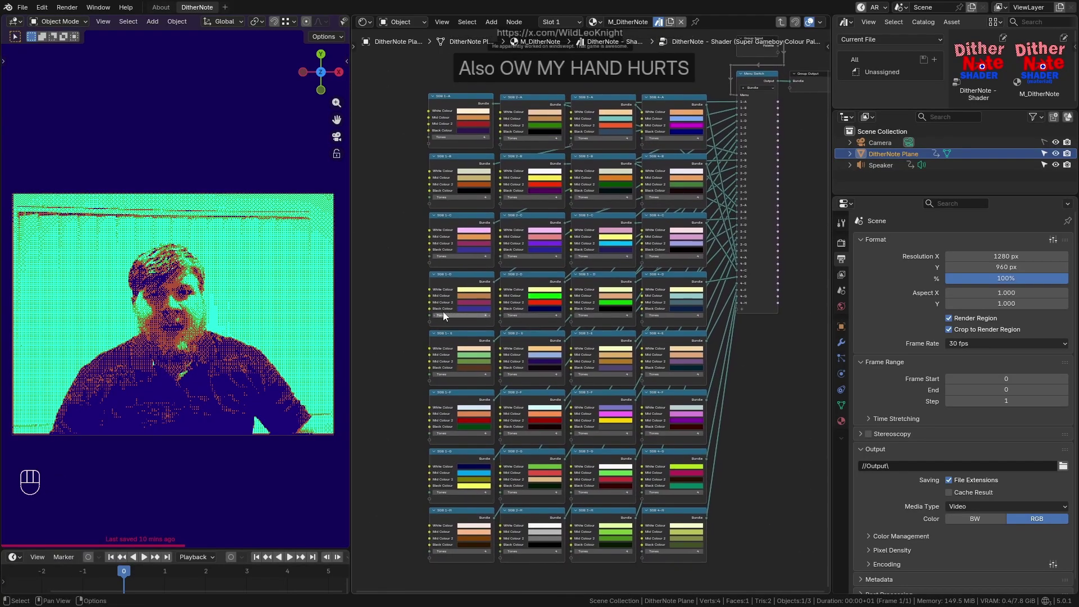
key(Tab)
scroll(544, 304, up, 2)
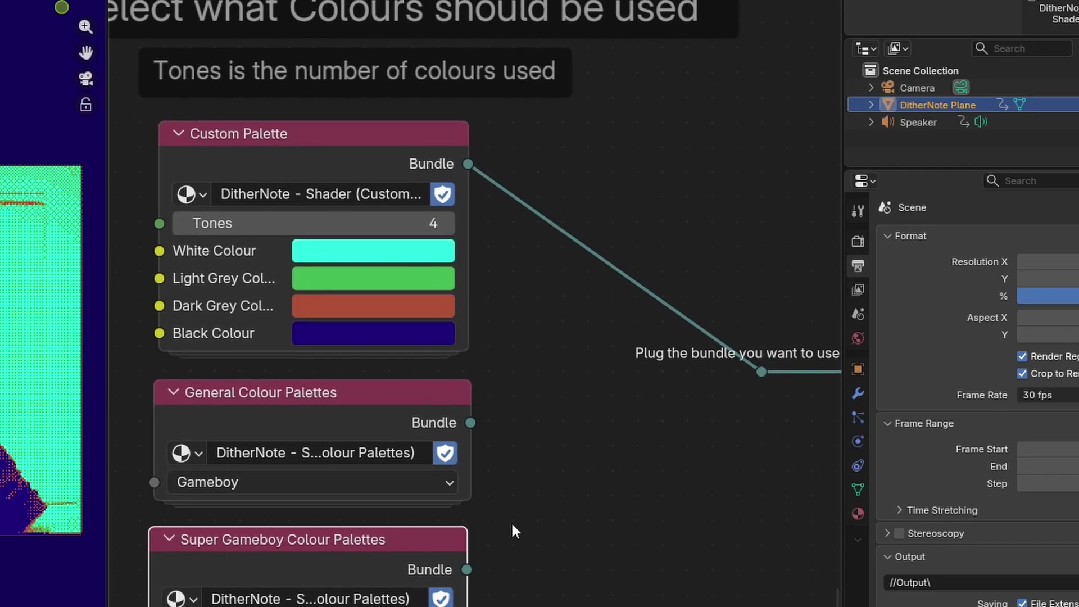
Step: Connect the General Colour Palettes Bundle output to the "Plug the bundle you want to use in here" reroute and inspect the preview
middle_drag(507, 470, 489, 469)
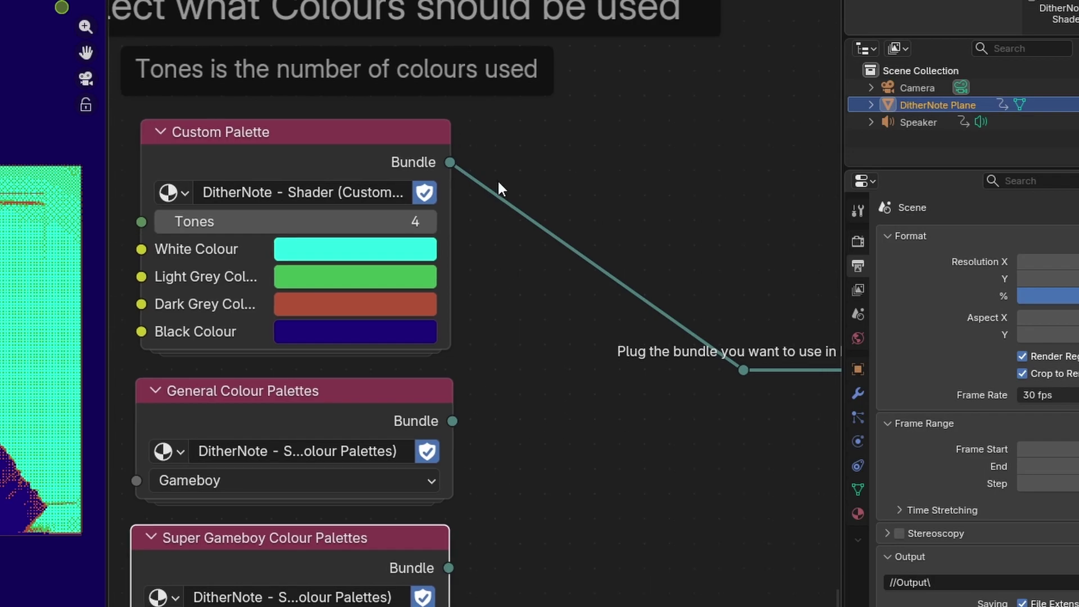
drag(450, 163, 743, 383)
middle_drag(743, 383, 565, 455)
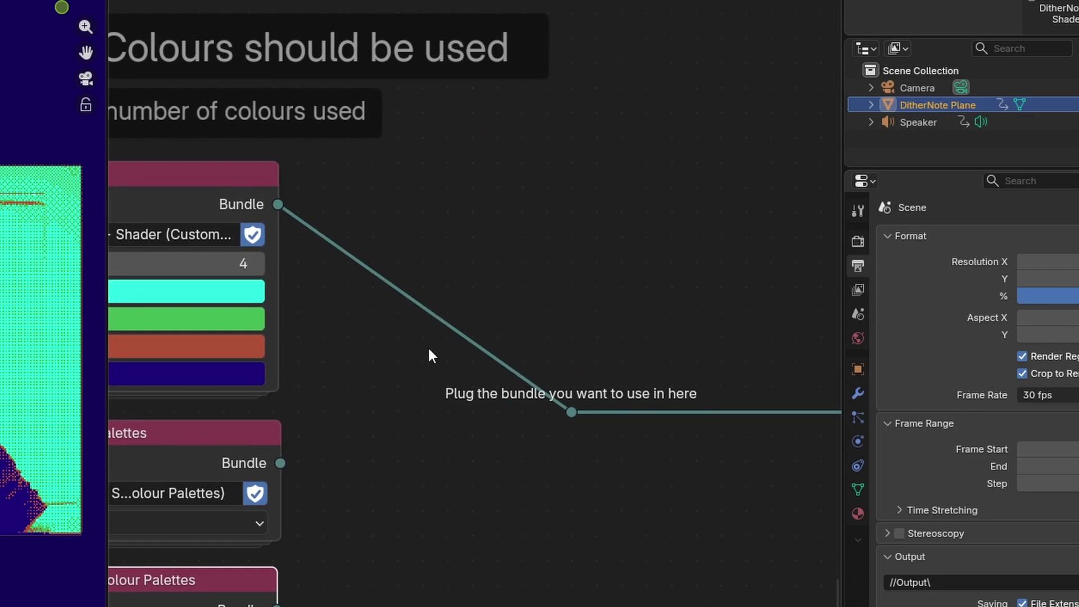
middle_drag(716, 409, 450, 390)
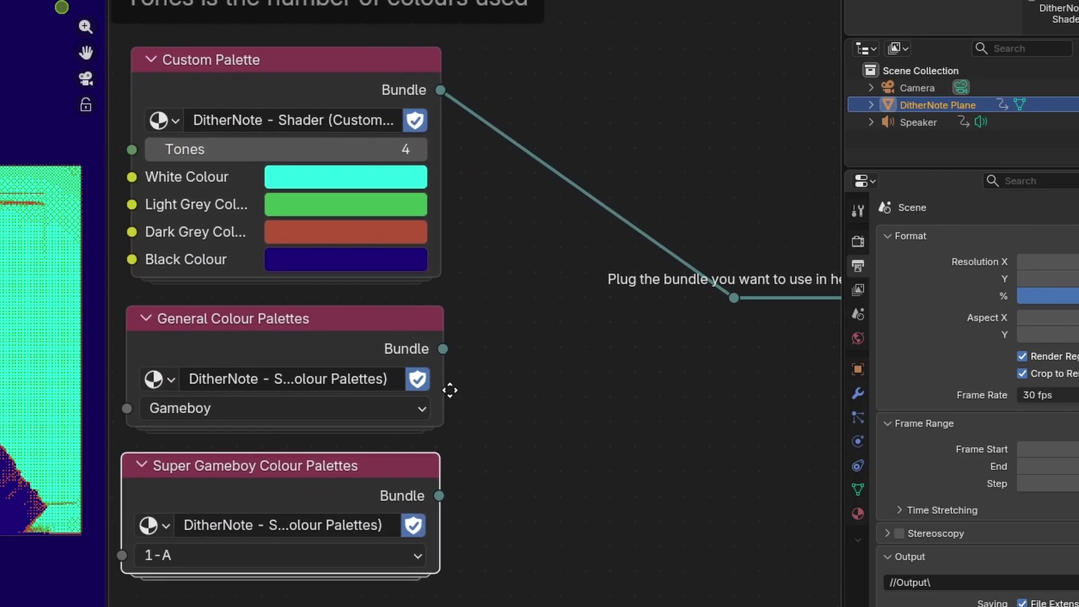
drag(441, 348, 733, 295)
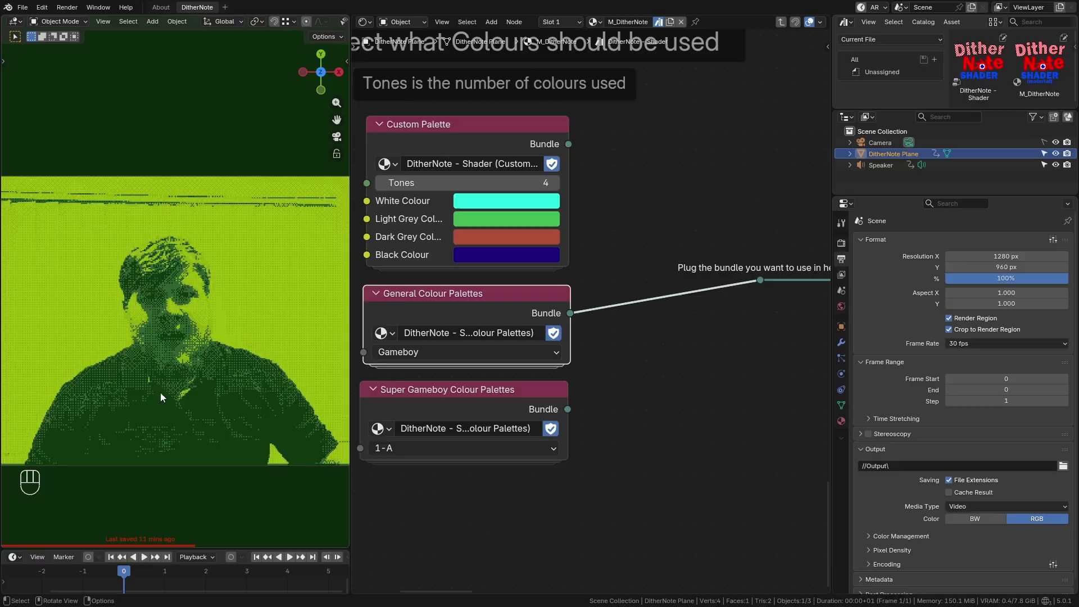
scroll(160, 393, up, 5)
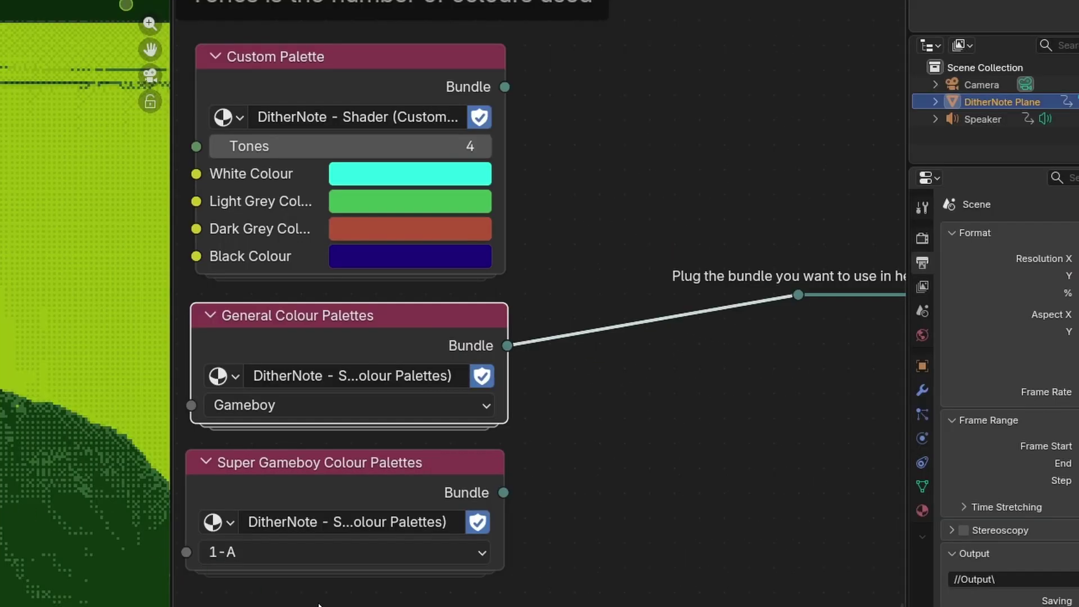
Step: Set the Super Gameboy Colour Palettes node to palette 2-C and connect its Bundle output to the palette reroute
click(430, 450)
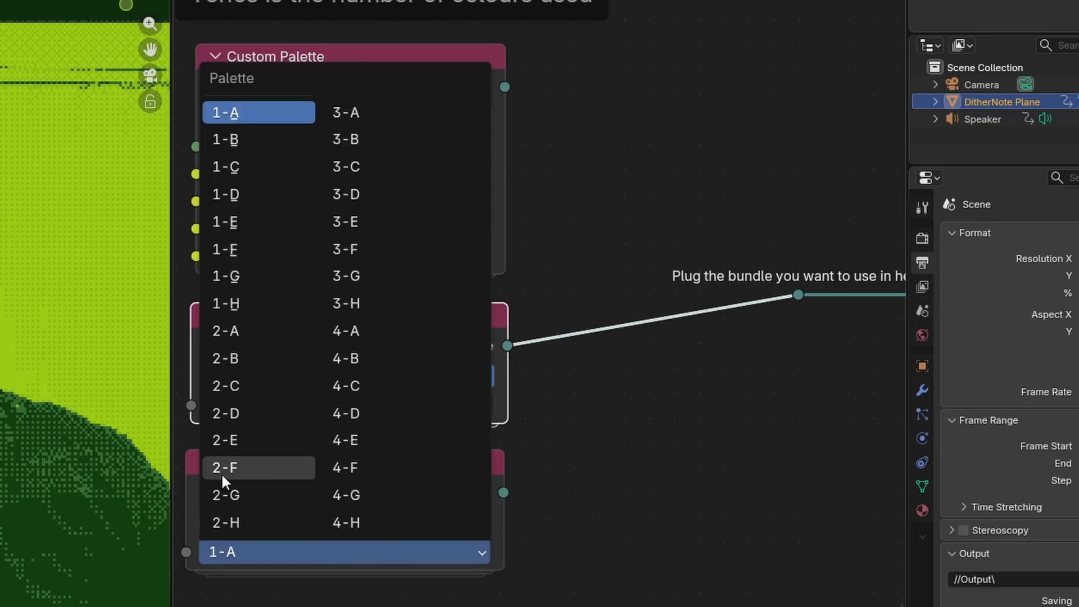
click(272, 387)
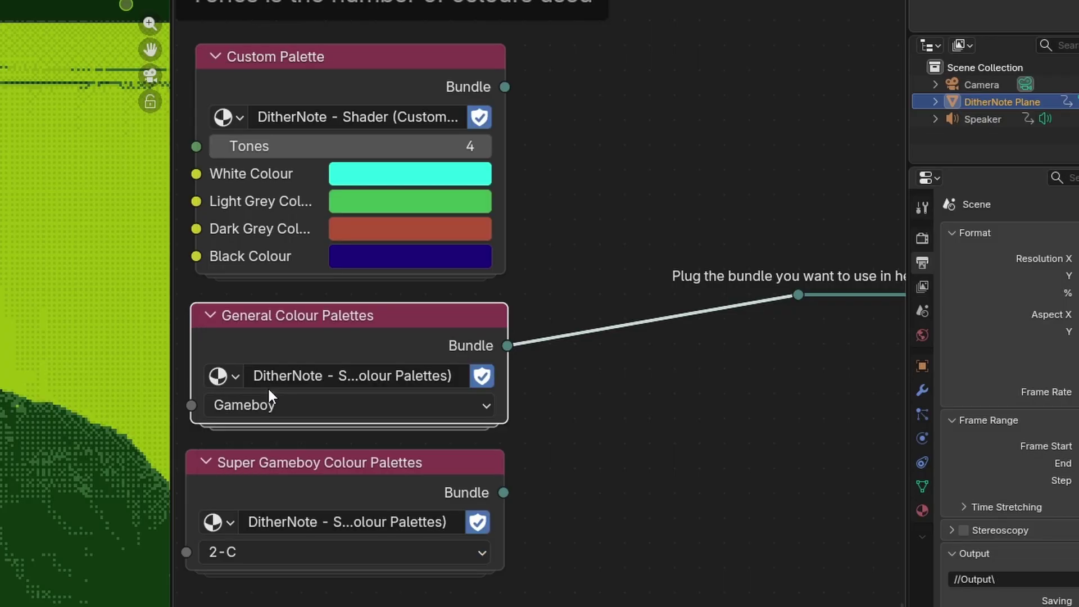
drag(236, 472, 335, 492)
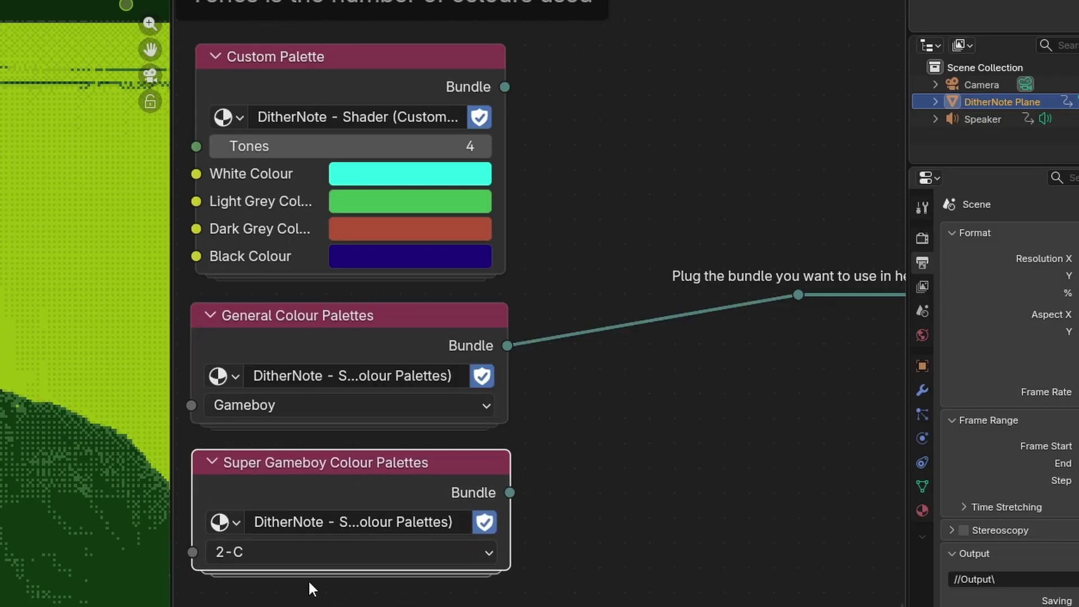
drag(509, 492, 783, 298)
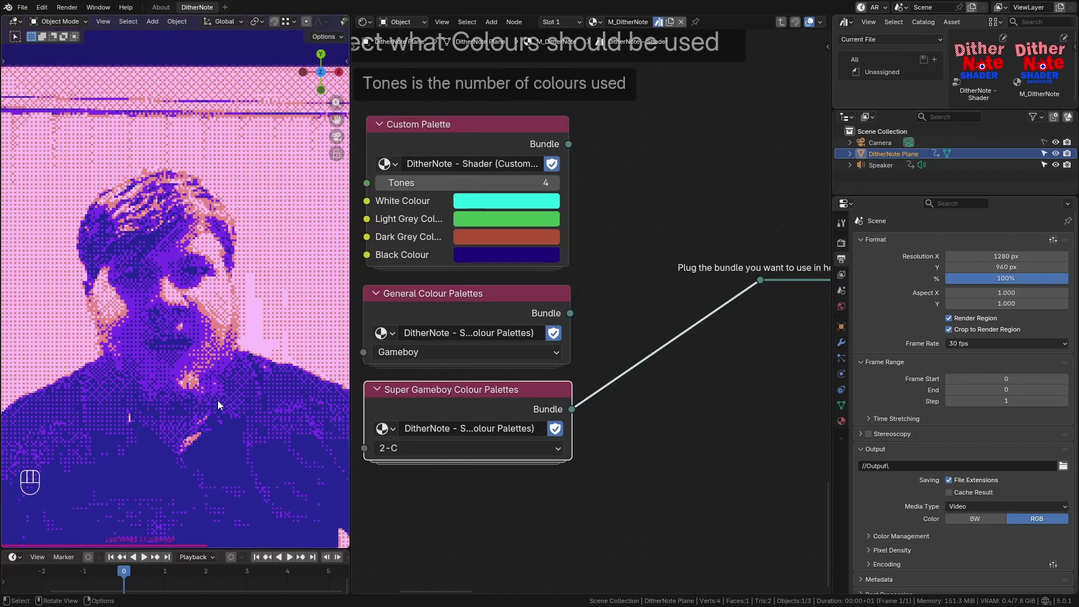
Step: Reconnect the Custom Palette's Bundle output to the palette reroute
drag(569, 144, 761, 280)
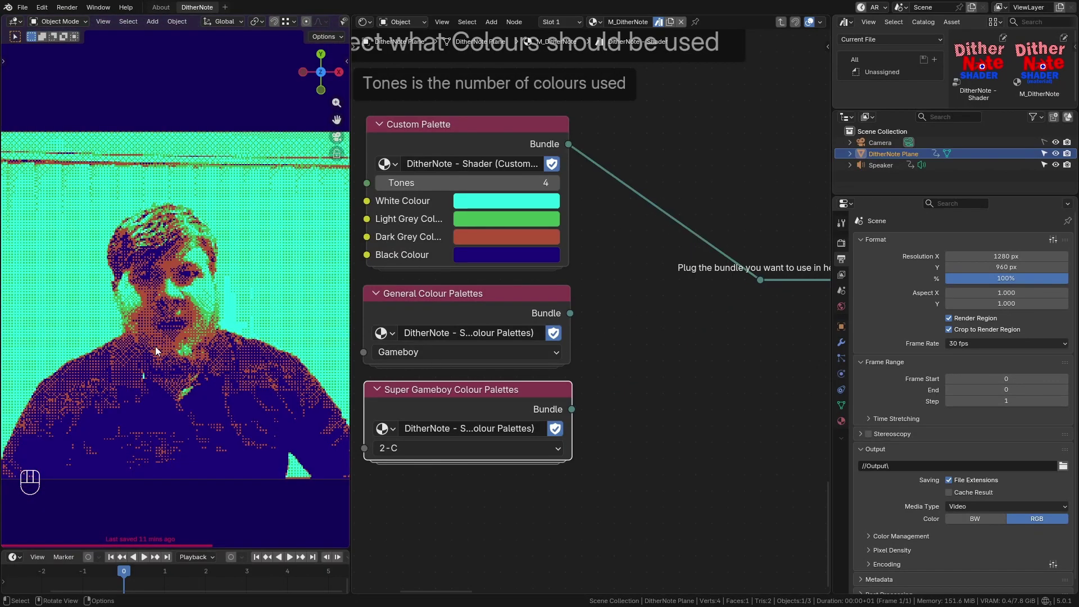
shift+middle_drag(708, 335, 730, 379)
click(731, 379)
scroll(623, 338, down, 1)
shift+middle_drag(604, 323, 679, 387)
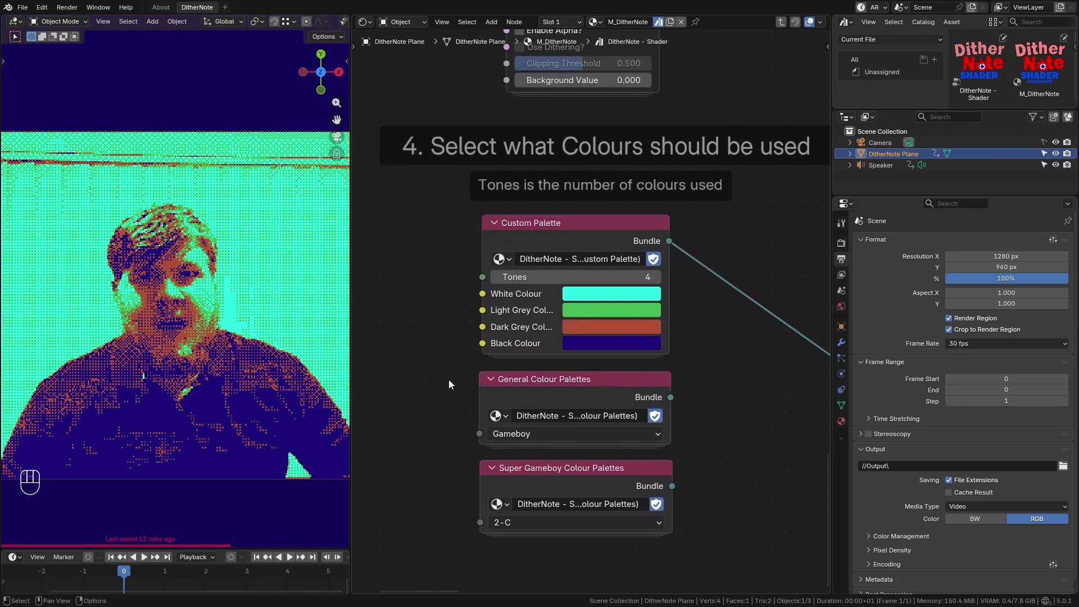
Step: Examine the Colour Ramp and RGB Curves nodes in the "5. Edit it's Values" section
scroll(443, 391, down, 13)
shift+middle_drag(689, 153, 522, 520)
shift+middle_drag(648, 312, 581, 347)
scroll(597, 392, up, 11)
scroll(595, 394, up, 1)
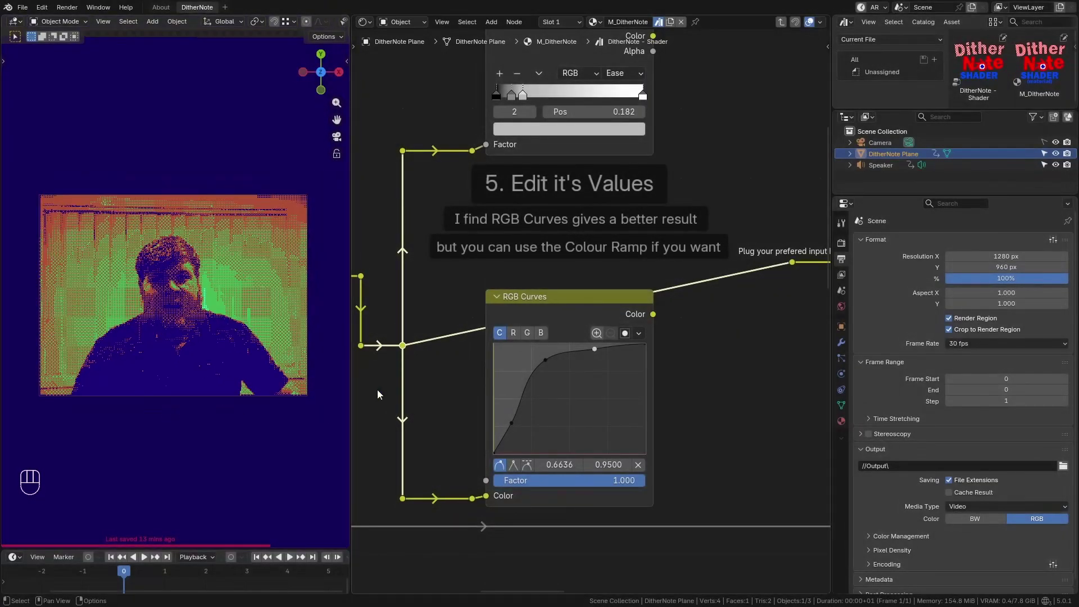
shift+middle_drag(431, 389, 451, 359)
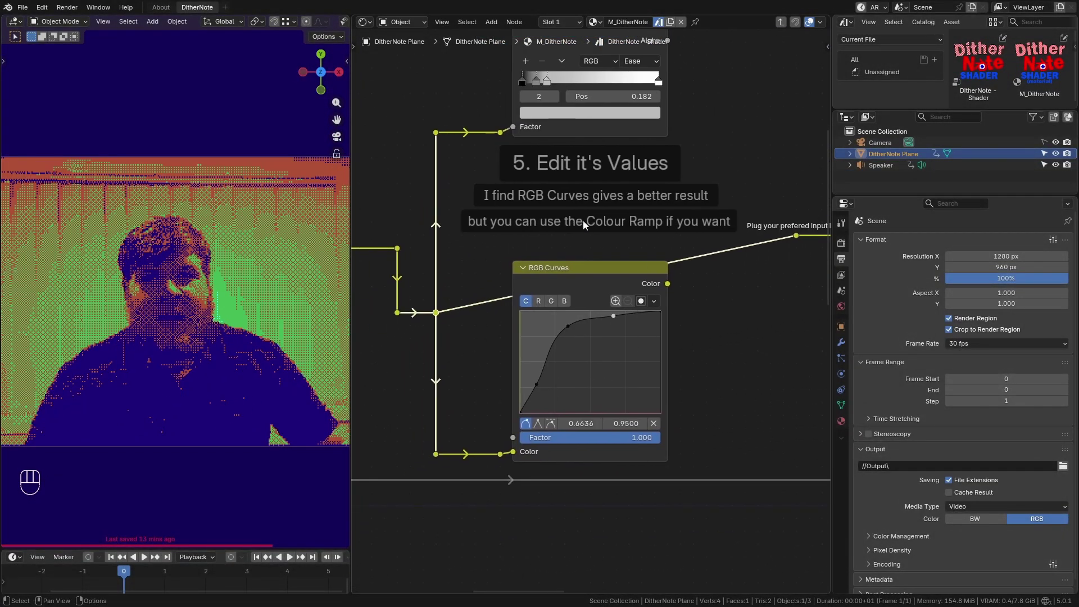
scroll(624, 436, up, 2)
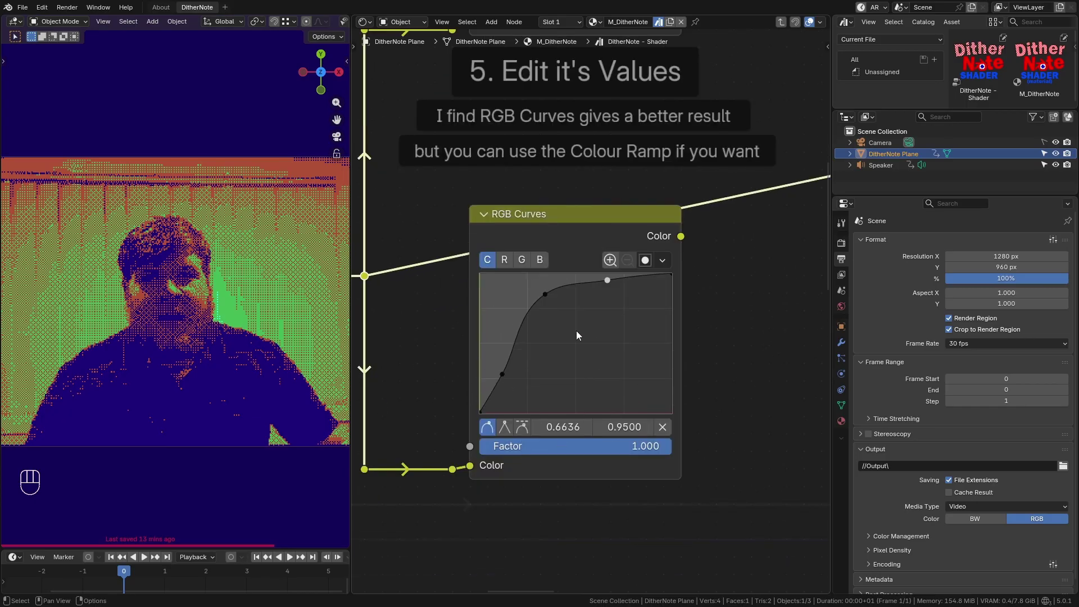
Step: Undo the link changes that bypassed the RGB Curves node and check the dithered preview
key(ctrl+z)
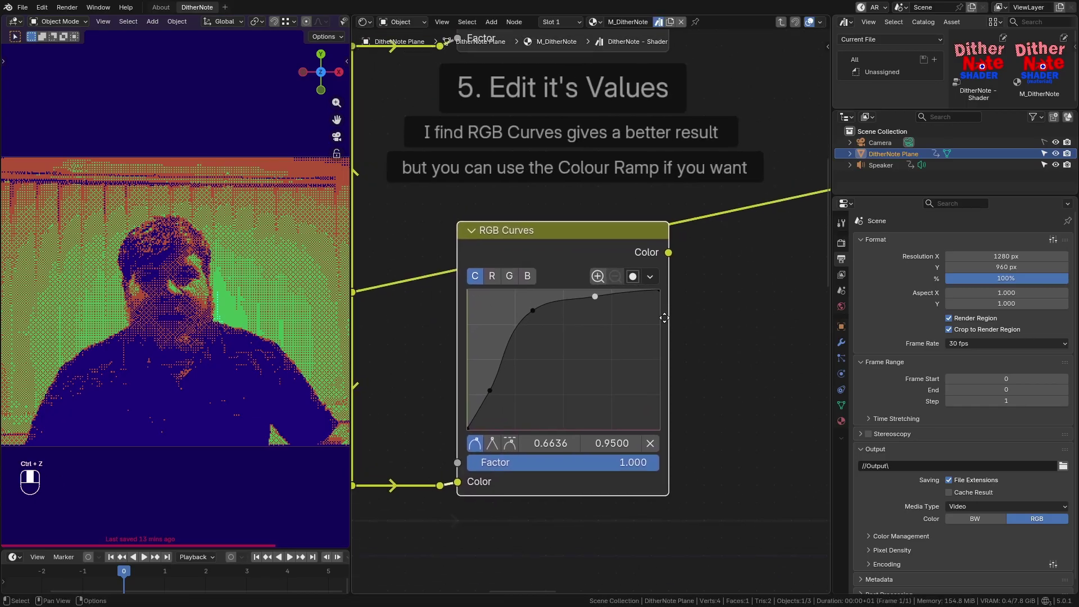
key(ctrl+z)
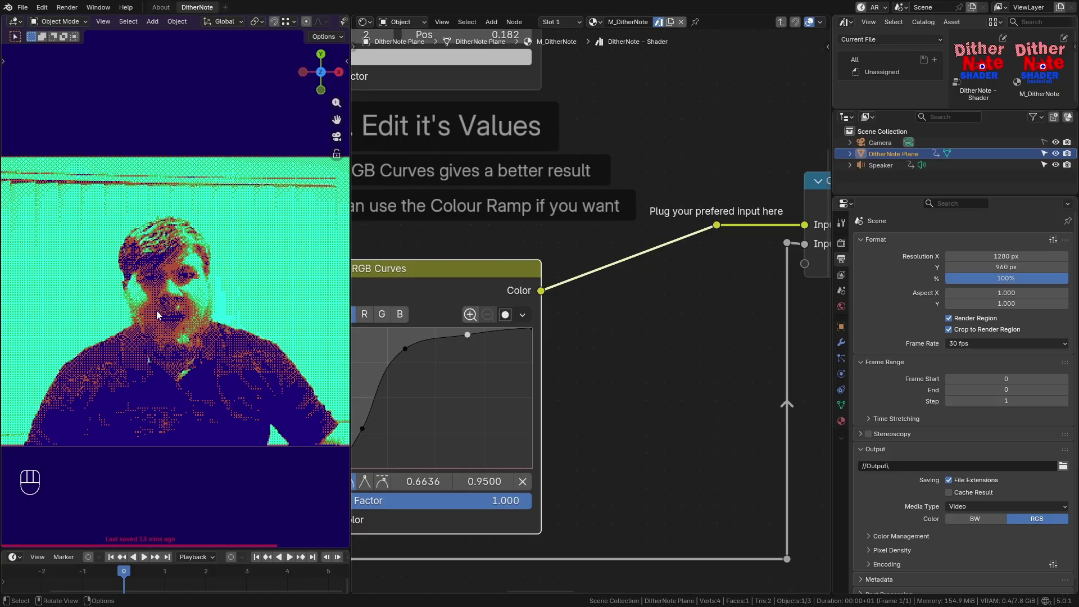
scroll(233, 276, down, 1)
shift+middle_drag(155, 406, 183, 335)
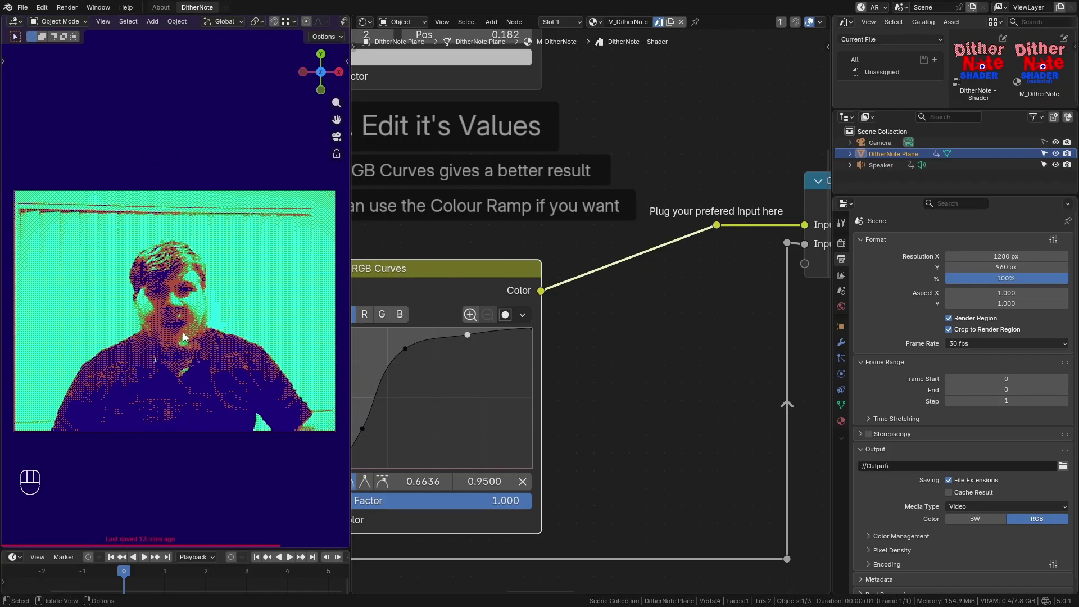
Step: Connect the Color Ramp's Color output to the "Plug your prefered input here" reroute and select the ramp's last colour stop
scroll(183, 335, up, 1)
scroll(554, 422, up, 1)
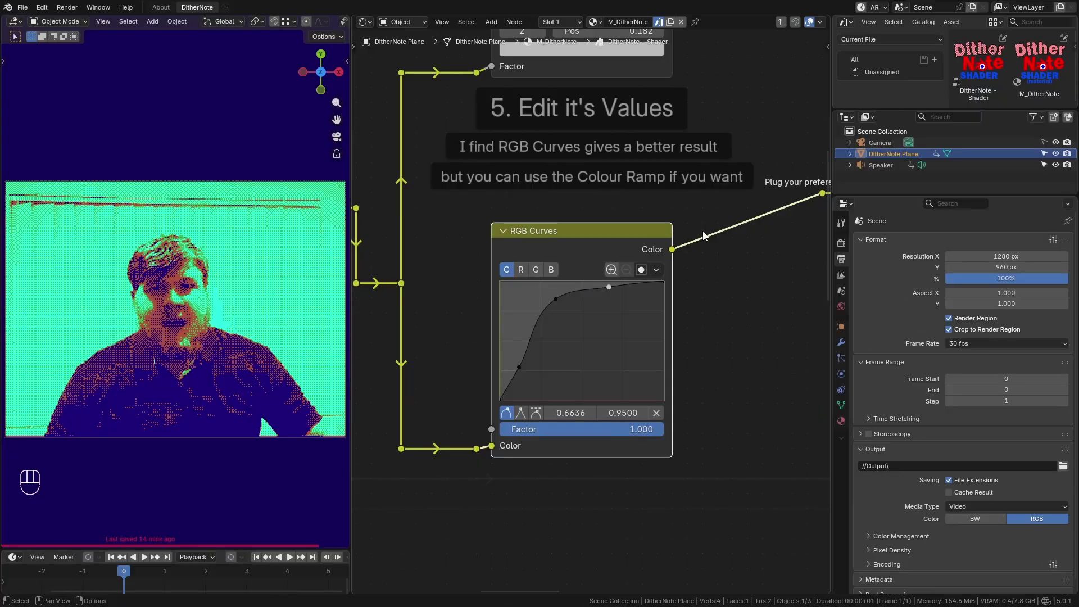
middle_drag(703, 235, 682, 478)
middle_drag(606, 337, 571, 327)
drag(614, 180, 759, 418)
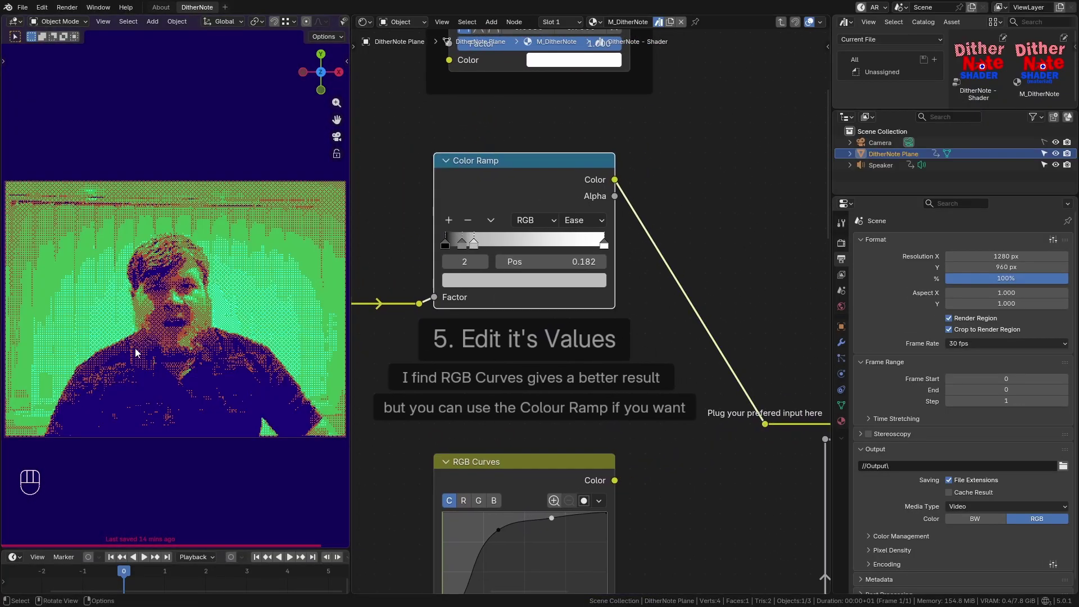
drag(605, 246, 633, 262)
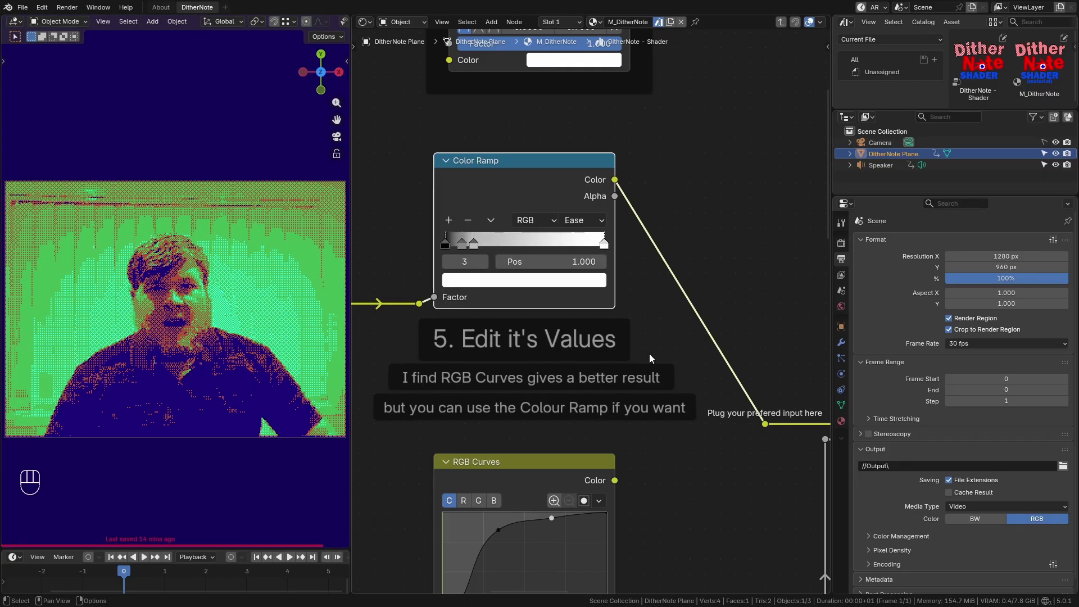
Step: Compare the RGB Curves and Color Ramp results at the preferred input reroute, finishing with the RGB Curves' Color output connected
middle_drag(646, 319, 678, 112)
middle_drag(670, 339, 553, 308)
drag(542, 296, 692, 240)
scroll(609, 336, up, 1)
middle_drag(608, 335, 621, 432)
scroll(542, 493, down, 3)
drag(572, 419, 703, 368)
drag(566, 140, 692, 363)
drag(567, 419, 702, 370)
Step: Look over the remaining filter nodes up to the Group Output and leave the DitherNote - Shader group
scroll(702, 370, down, 4)
scroll(720, 417, down, 5)
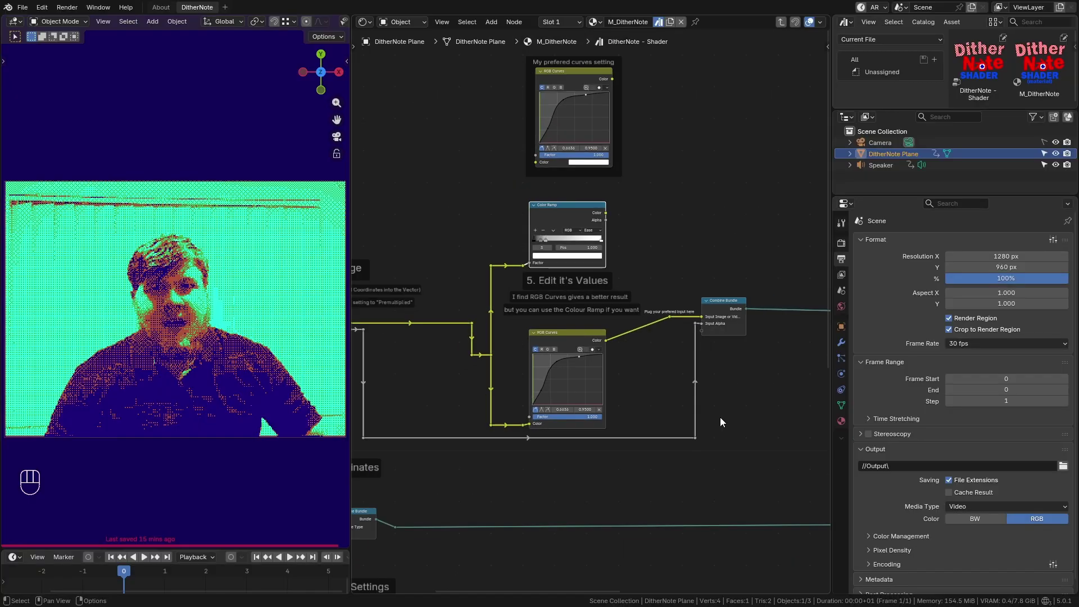
middle_drag(716, 430, 532, 348)
scroll(598, 352, up, 2)
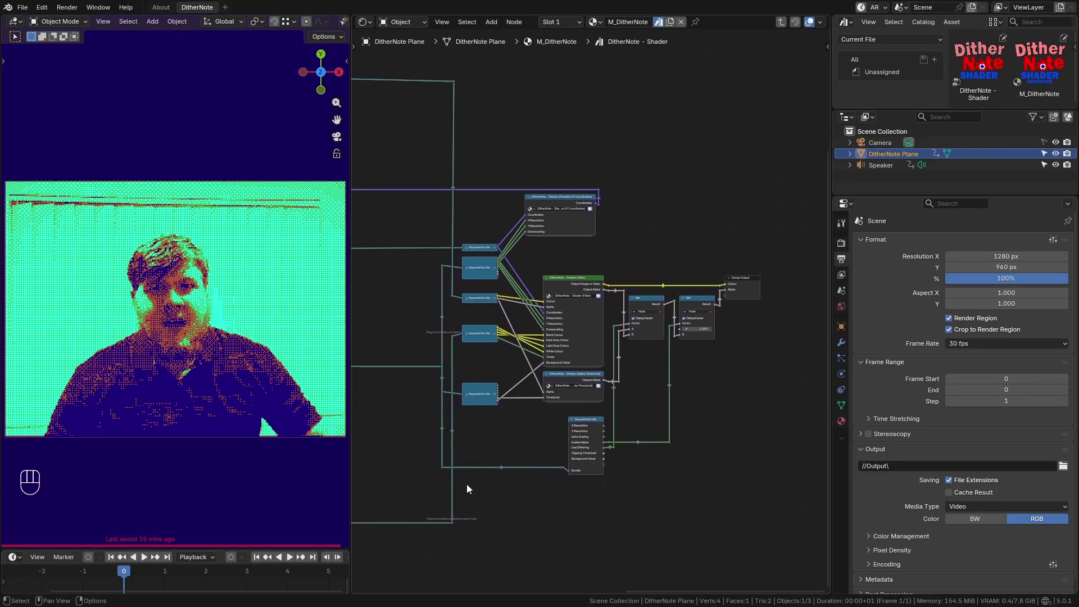
scroll(693, 352, up, 3)
scroll(609, 292, up, 3)
key(Tab)
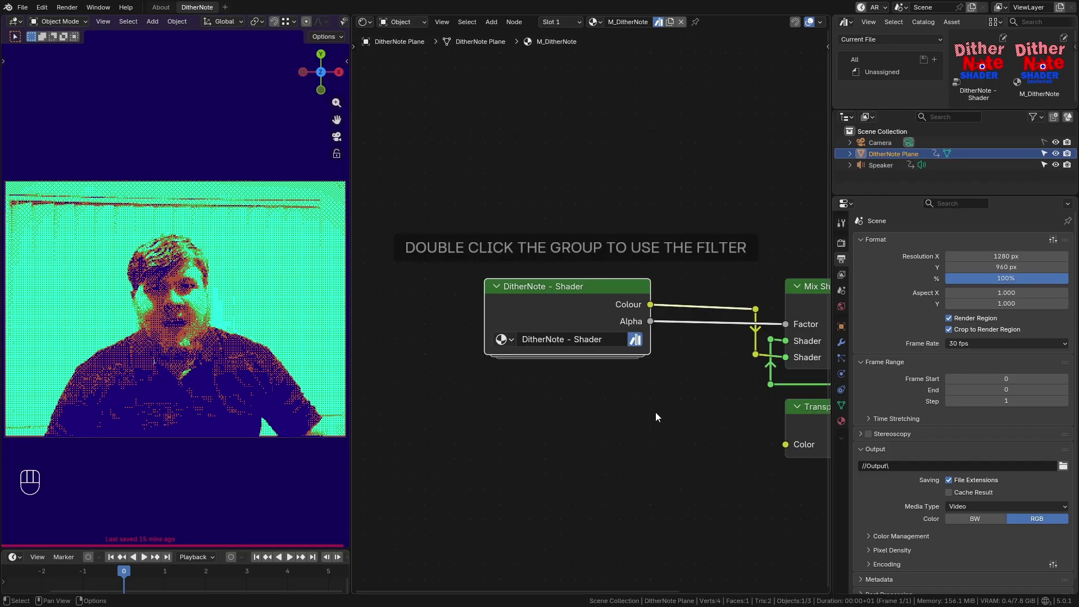
Step: Move the Material Output node slightly, undo the move and check the dithered preview
scroll(510, 344, up, 3)
mouse_move(702, 294)
mouse_down()
mouse_move(700, 279)
mouse_move(714, 296)
mouse_up()
key(ctrl+z)
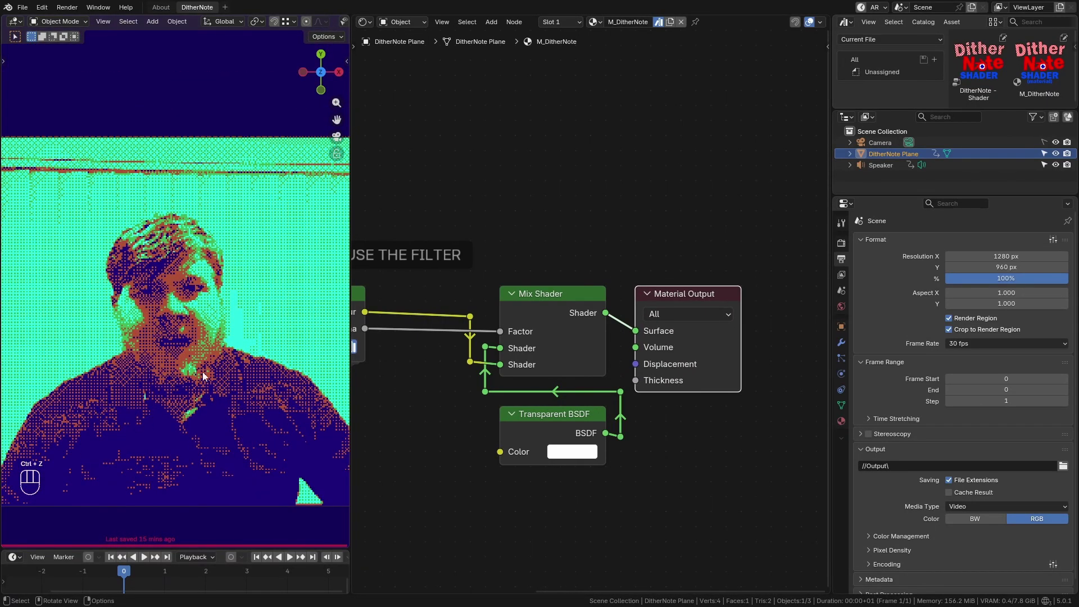
scroll(249, 340, down, 2)
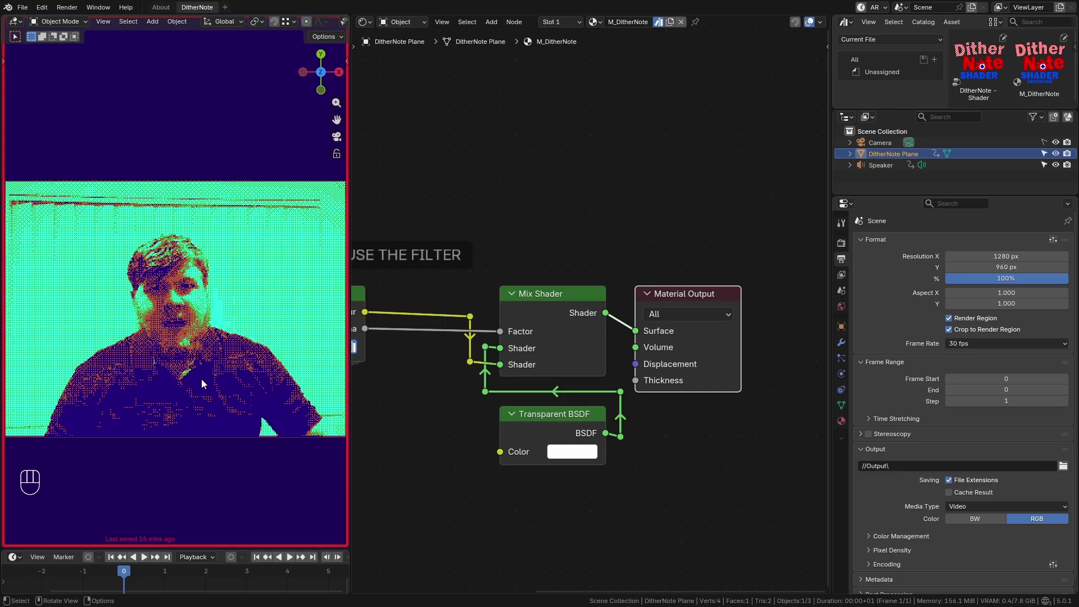
Step: Enter the DitherNote - Shader group and examine the frame settings of the Sample_Video.mp4 node
middle_drag(448, 472, 757, 467)
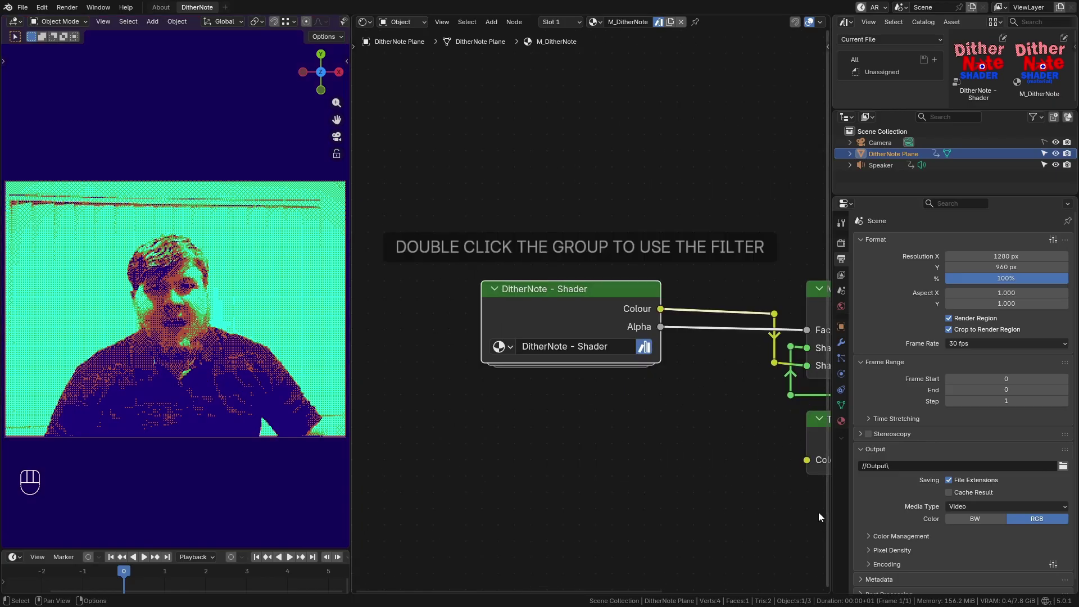
double_click(546, 303)
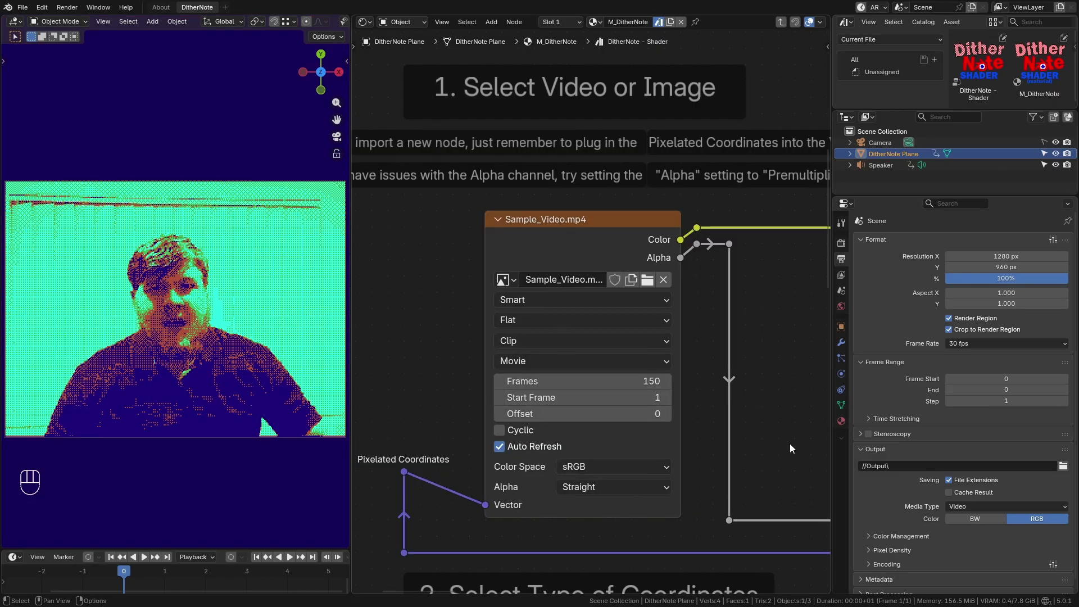
scroll(759, 438, down, 3)
drag(592, 290, 579, 290)
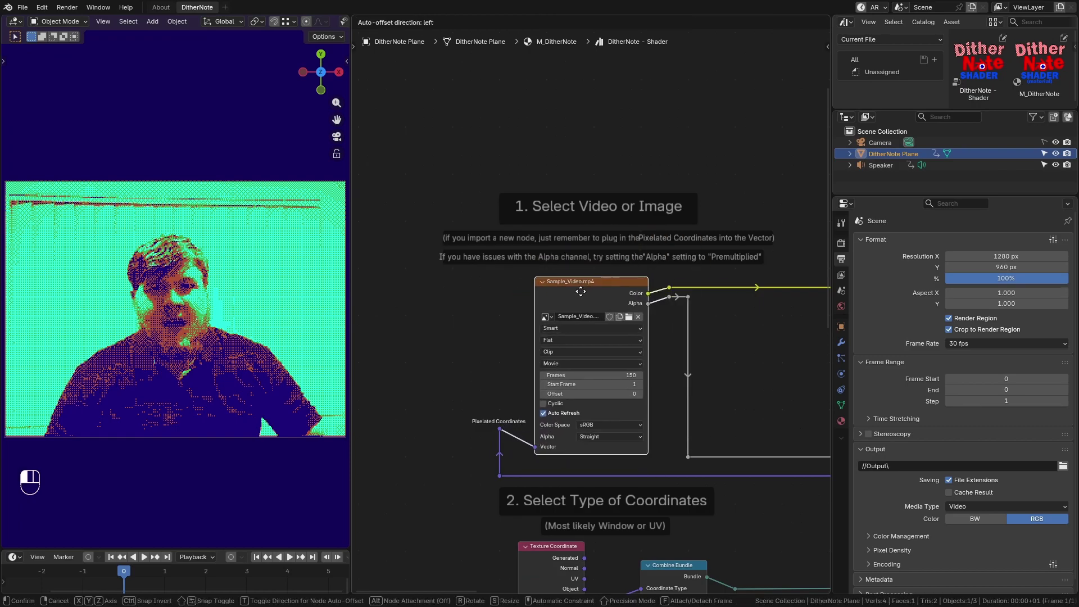
scroll(616, 343, up, 3)
scroll(590, 349, up, 4)
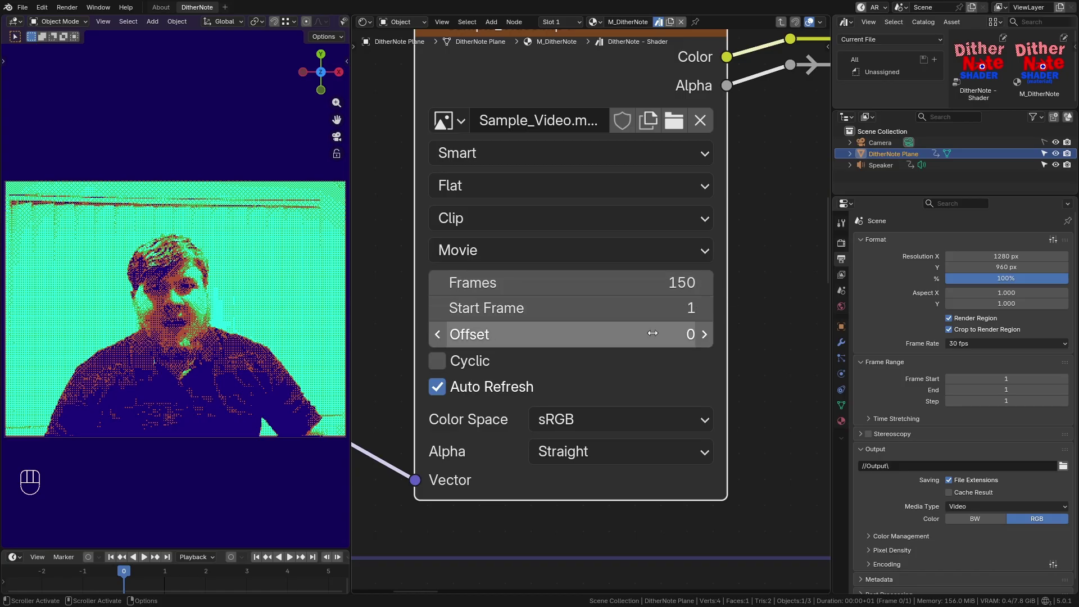
Step: Set the scene's End frame to 150 to match the Sample_Video.mp4 node
click(999, 389)
text(150)
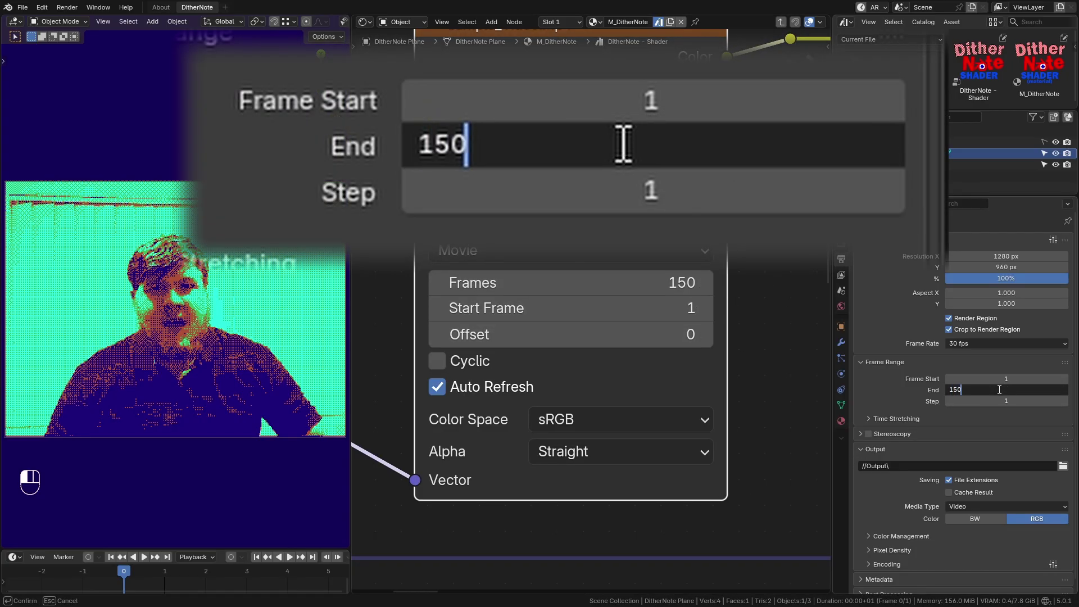
key(Return)
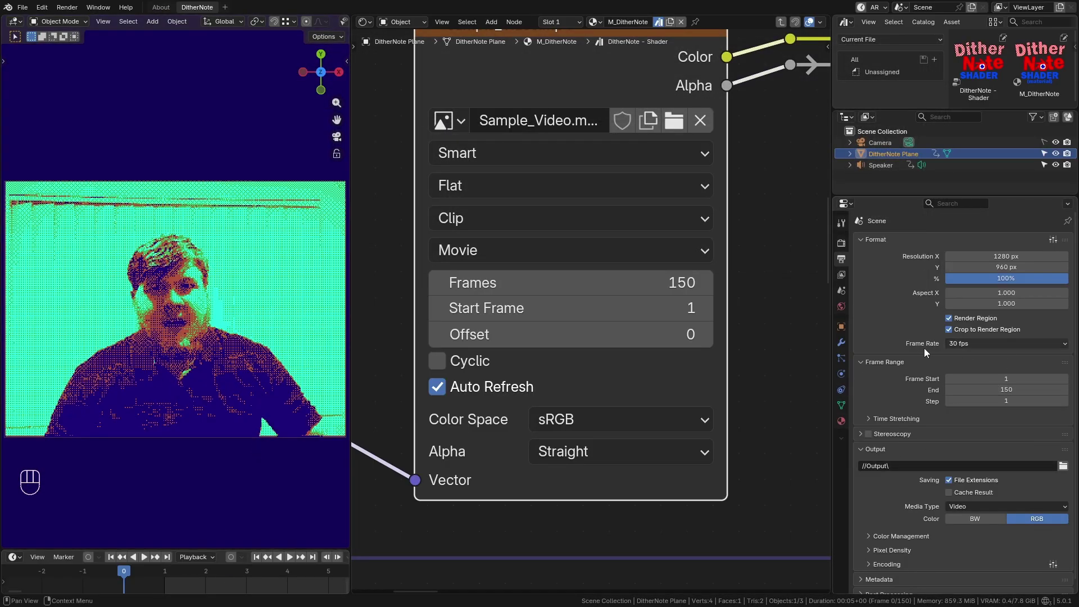
Step: Play and stop the animation, go to frame 1 and fit the full frame range in the timeline
key(space)
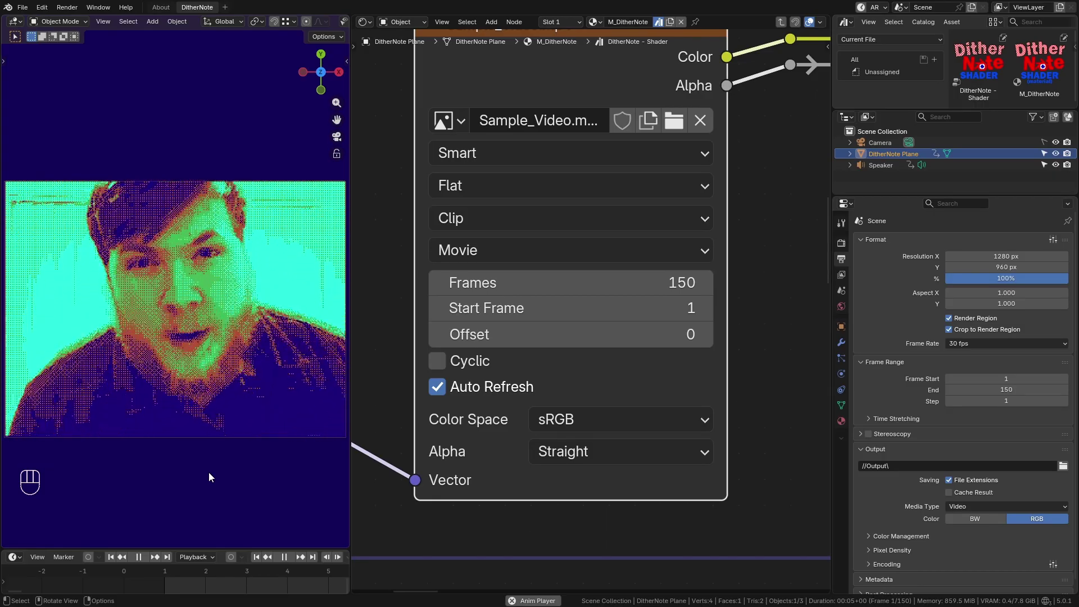
key(space)
click(161, 582)
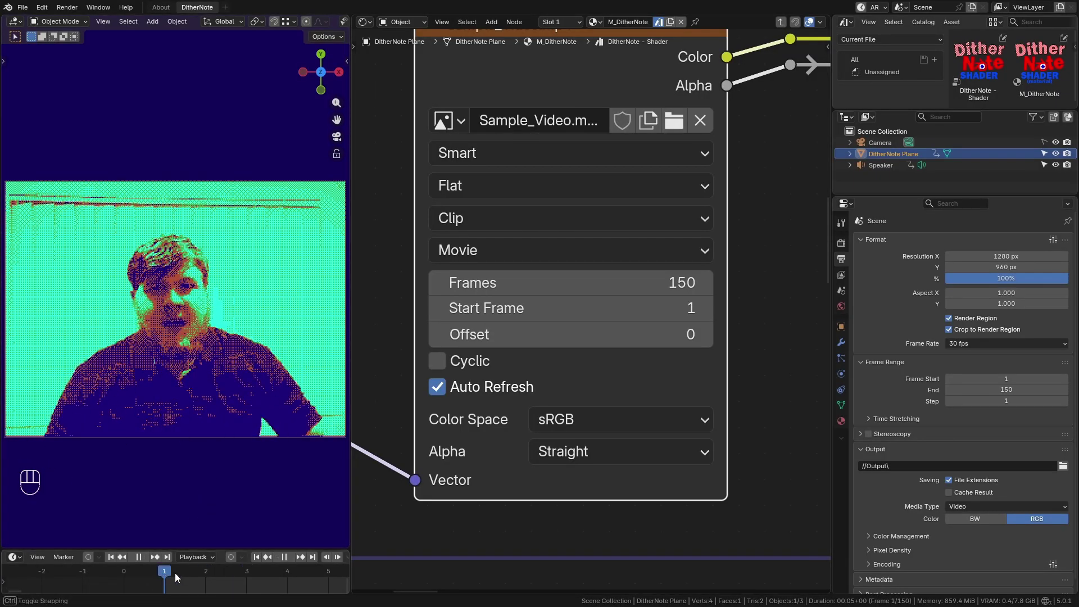
key(Home)
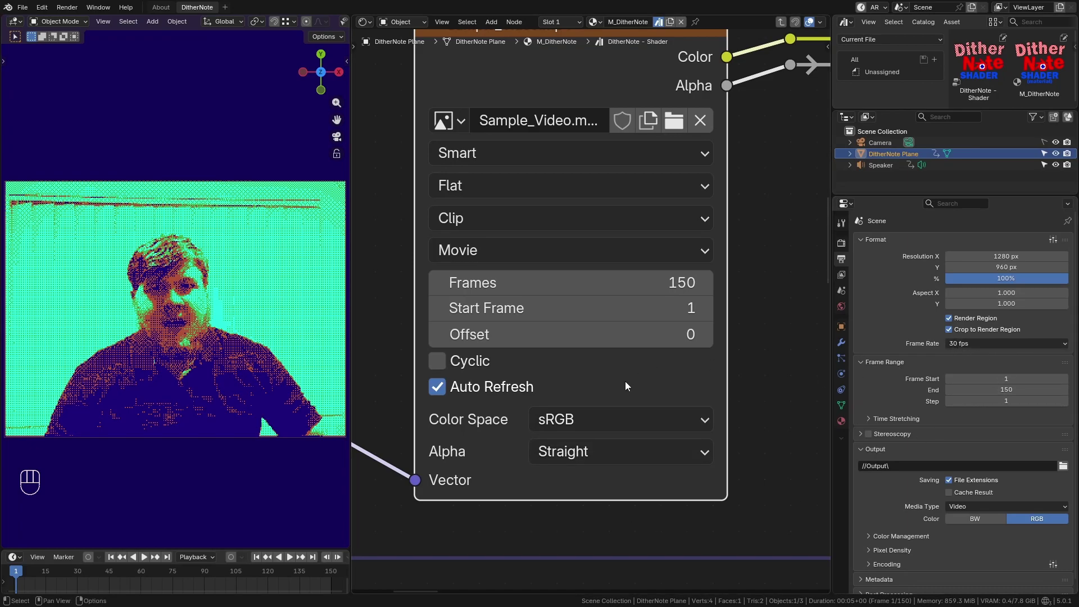
Step: Browse the sample files that can be loaded into the Sample_Video.mp4 node
scroll(626, 381, down, 1)
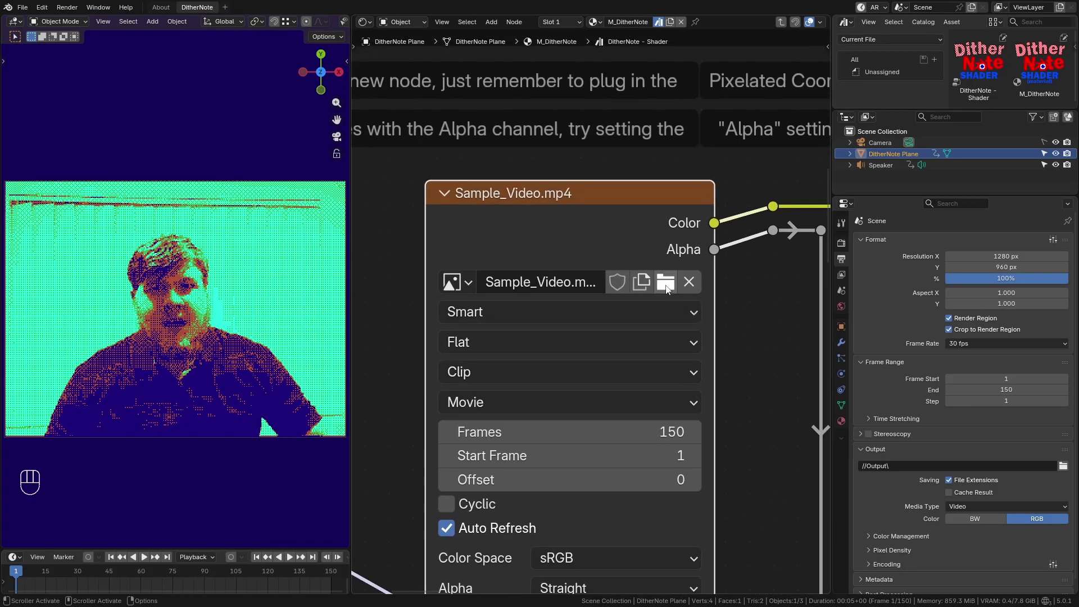
click(665, 282)
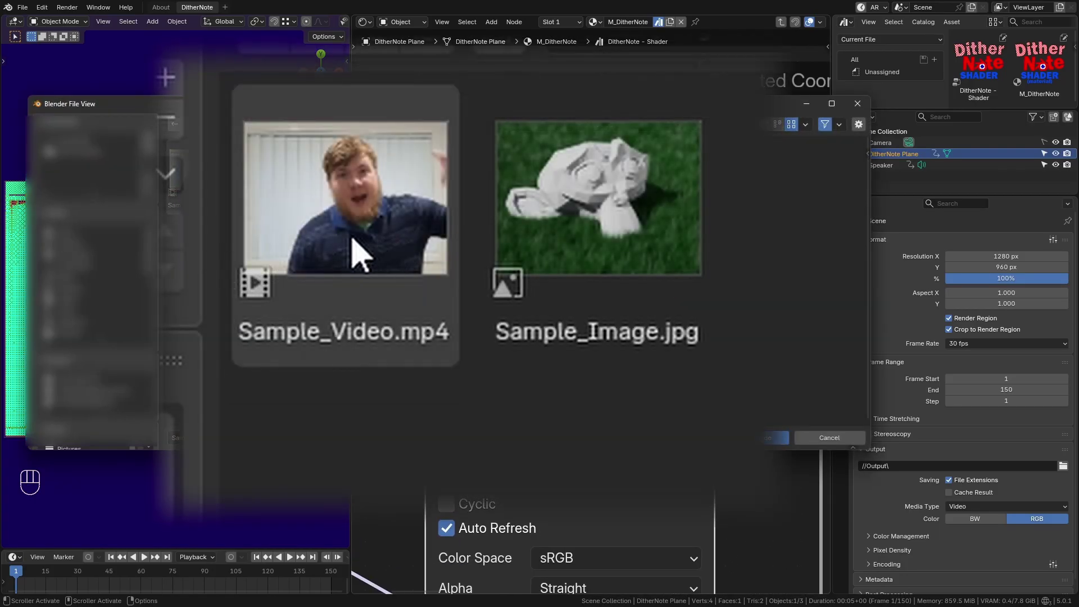
mouse_move(347, 238)
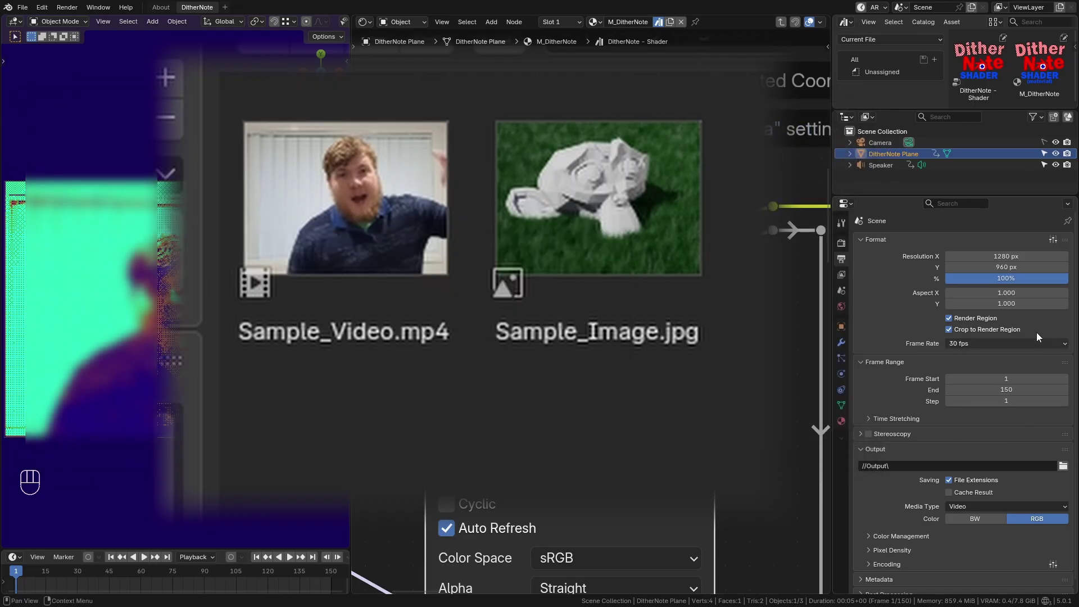
Step: Review the Frame Rate choices and choose Video as the output Media Type
click(1006, 342)
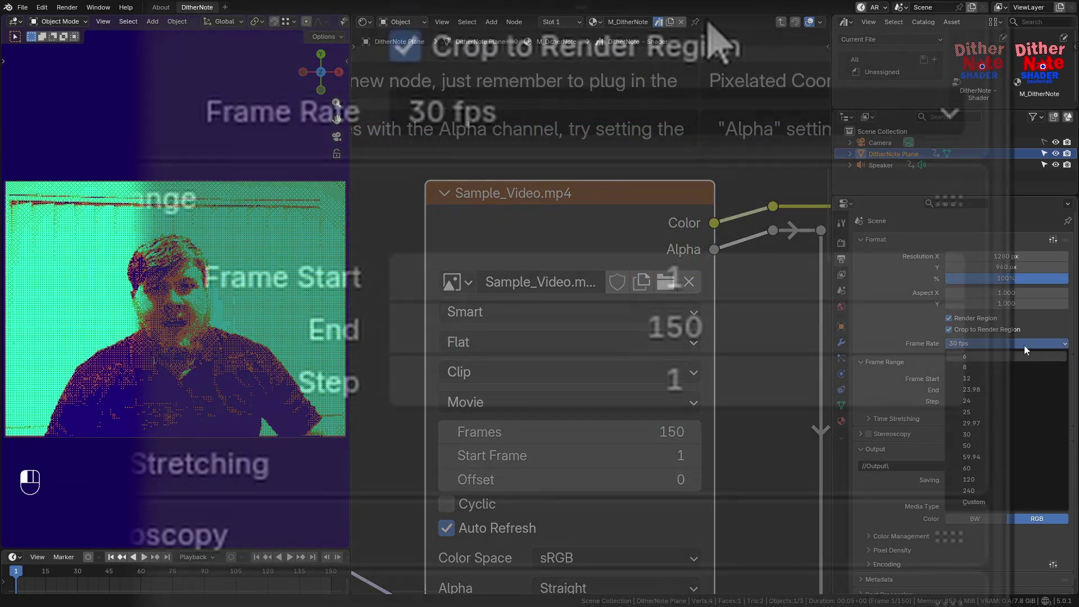
click(1006, 343)
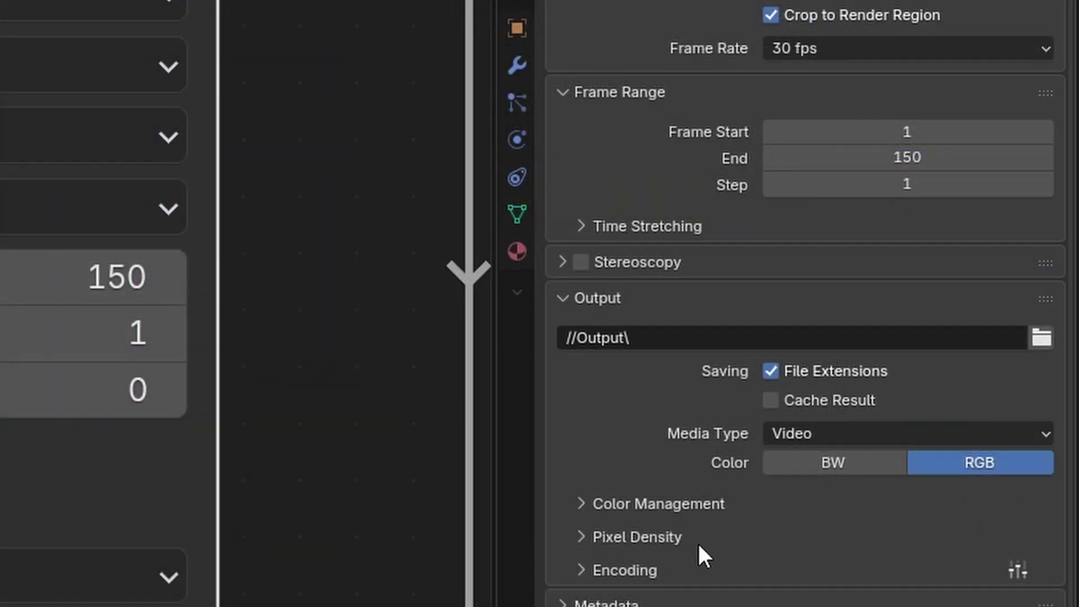
click(863, 424)
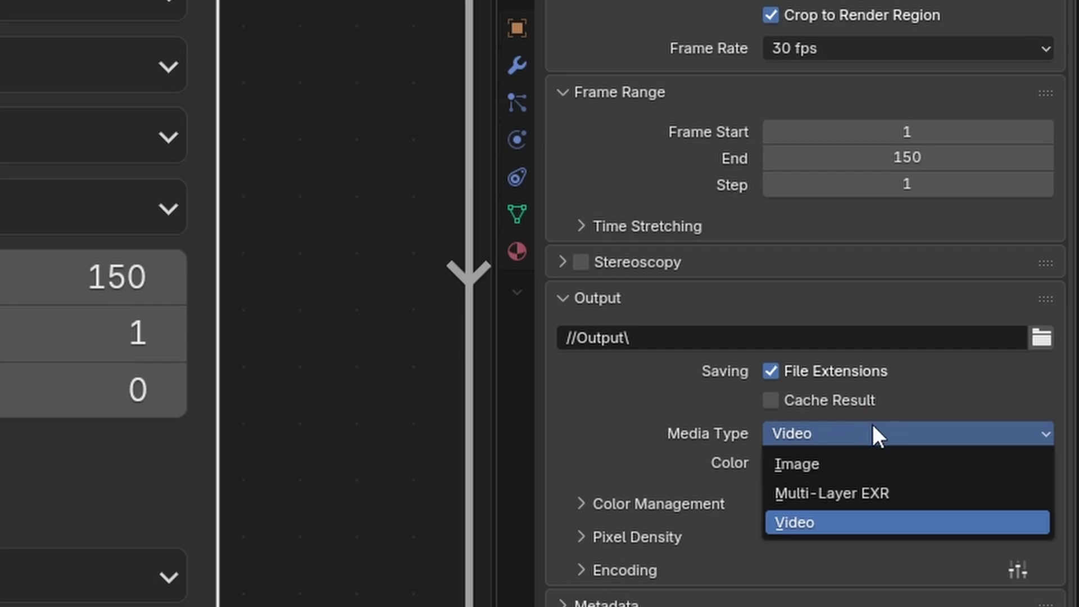
click(835, 523)
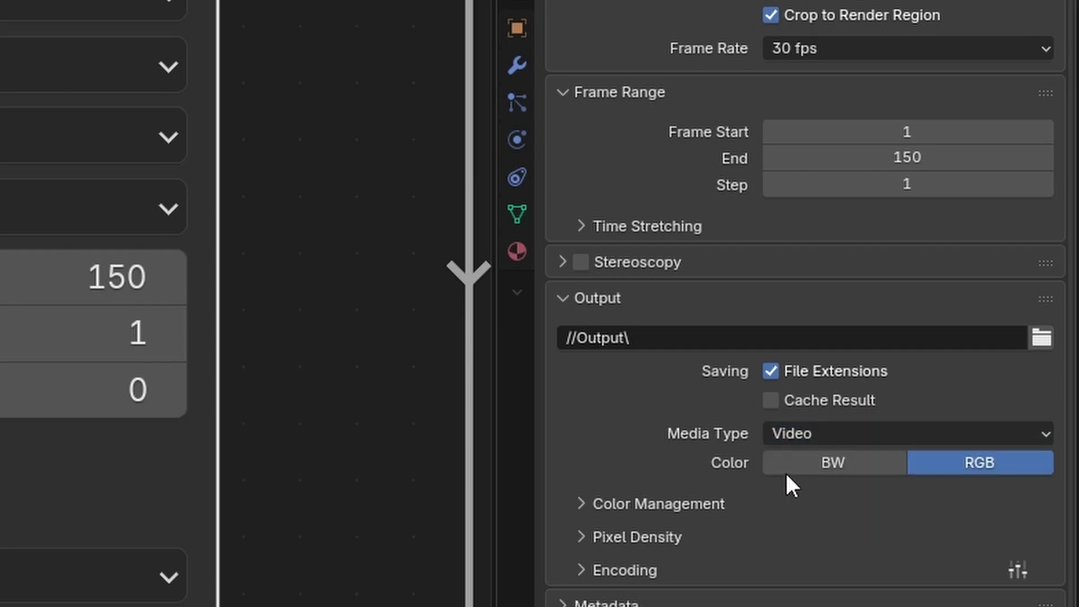
Step: Expand the output's Encoding settings and review the container, video and audio options
click(650, 572)
scroll(644, 529, down, 10)
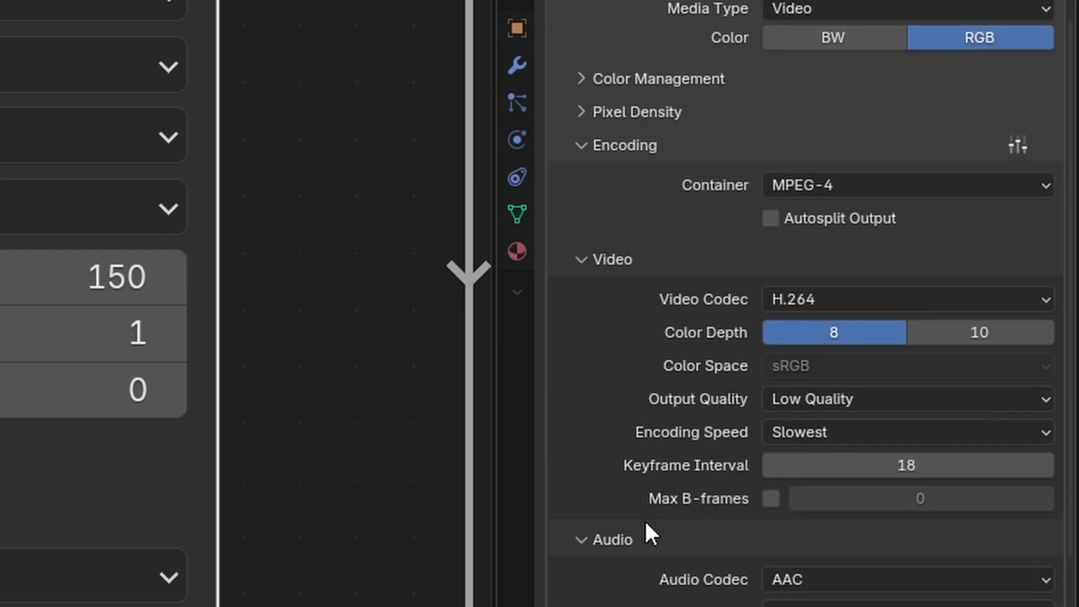
scroll(646, 531, down, 5)
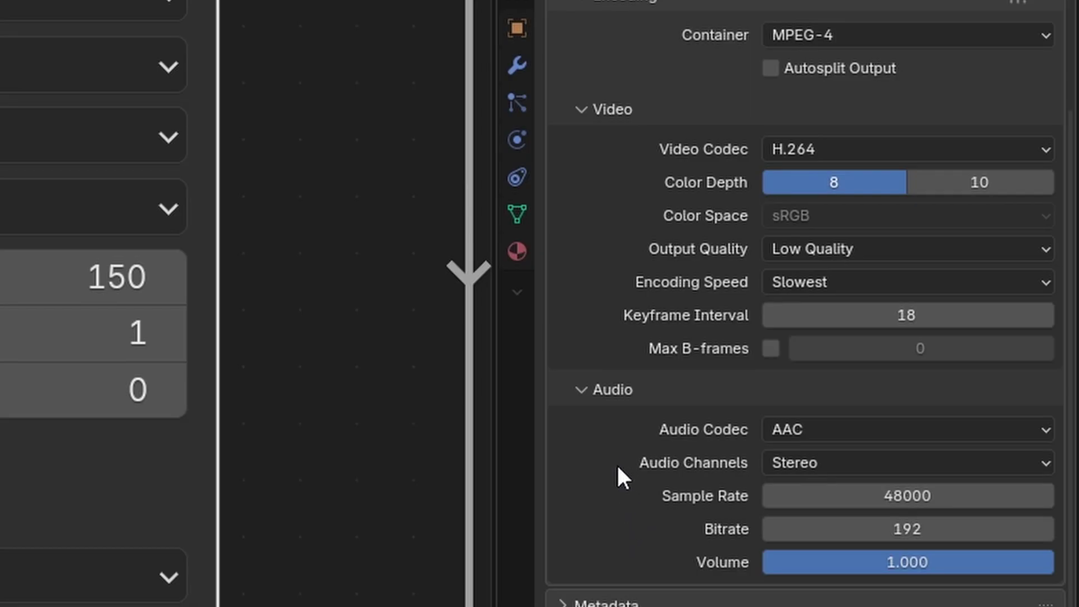
Step: Review the video encoding's Output Quality options and choose Low Quality
click(782, 249)
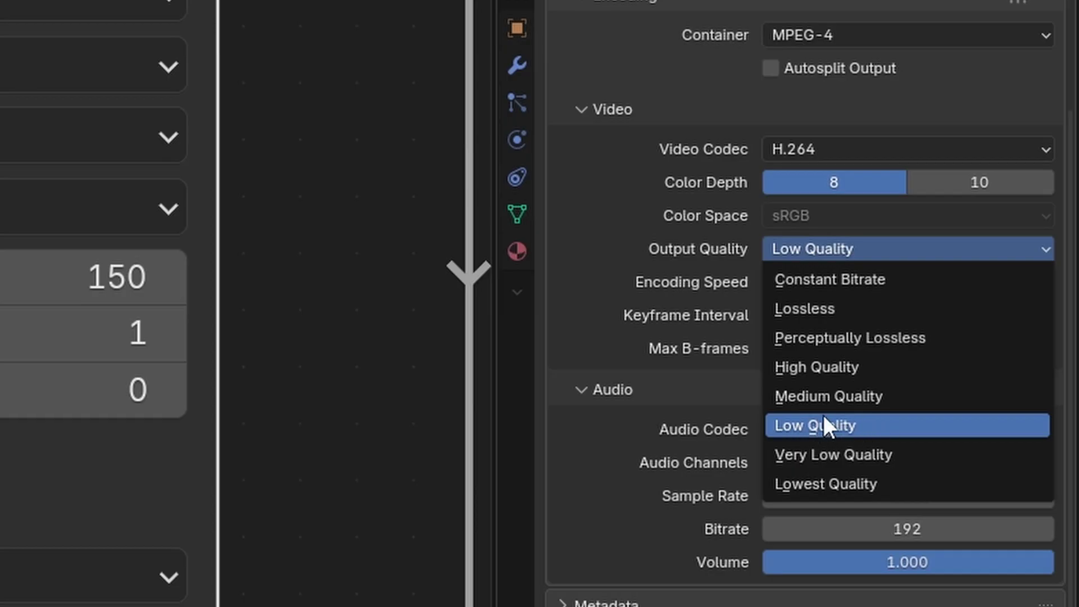
click(787, 420)
click(854, 252)
click(852, 251)
click(814, 254)
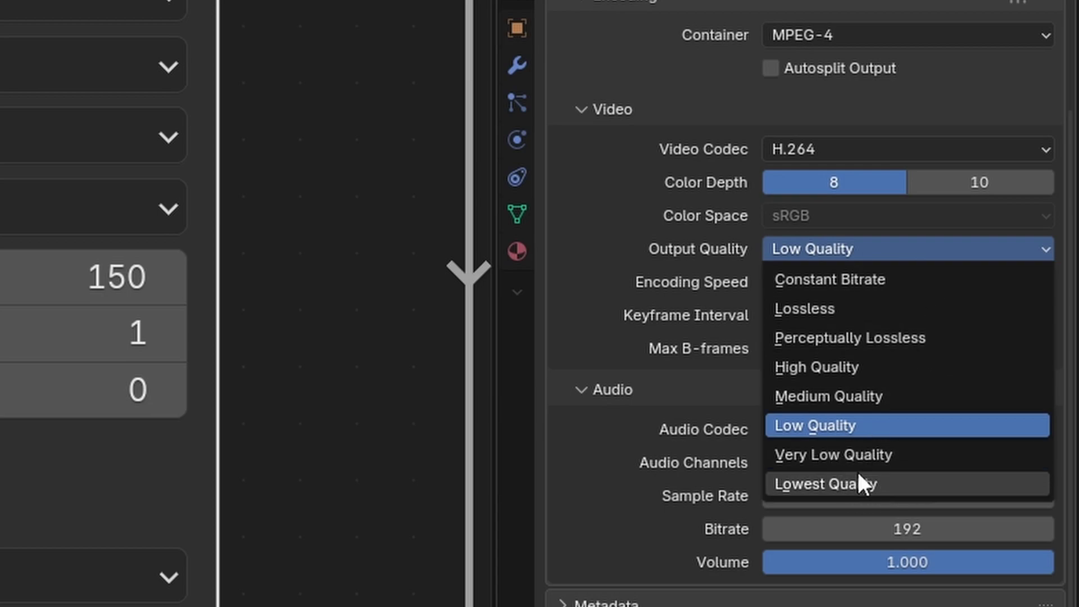
click(852, 421)
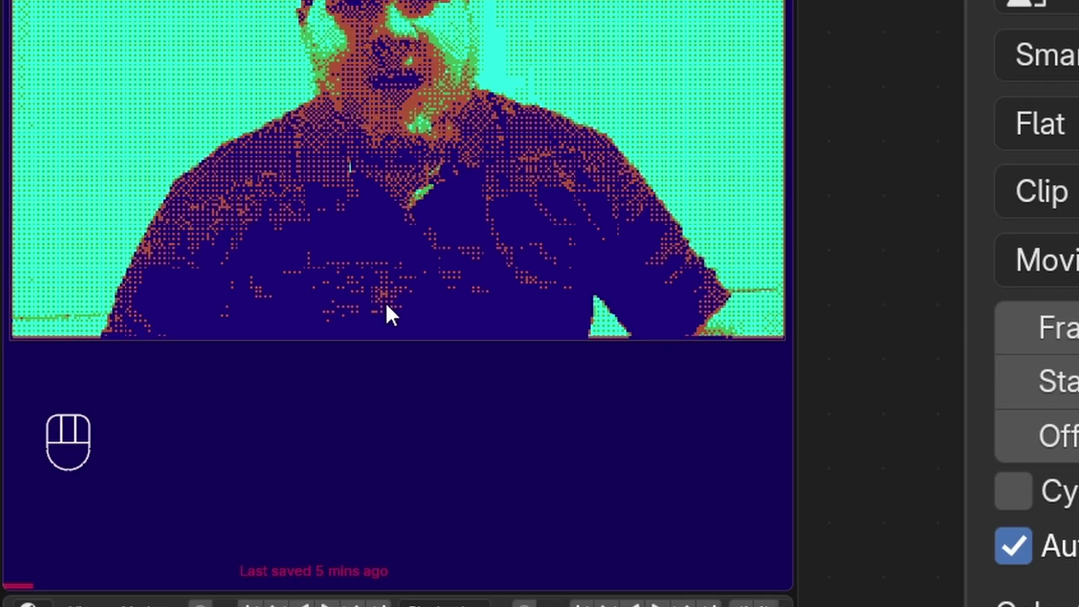
Step: Set the viewport shading to Material Preview
key(z)
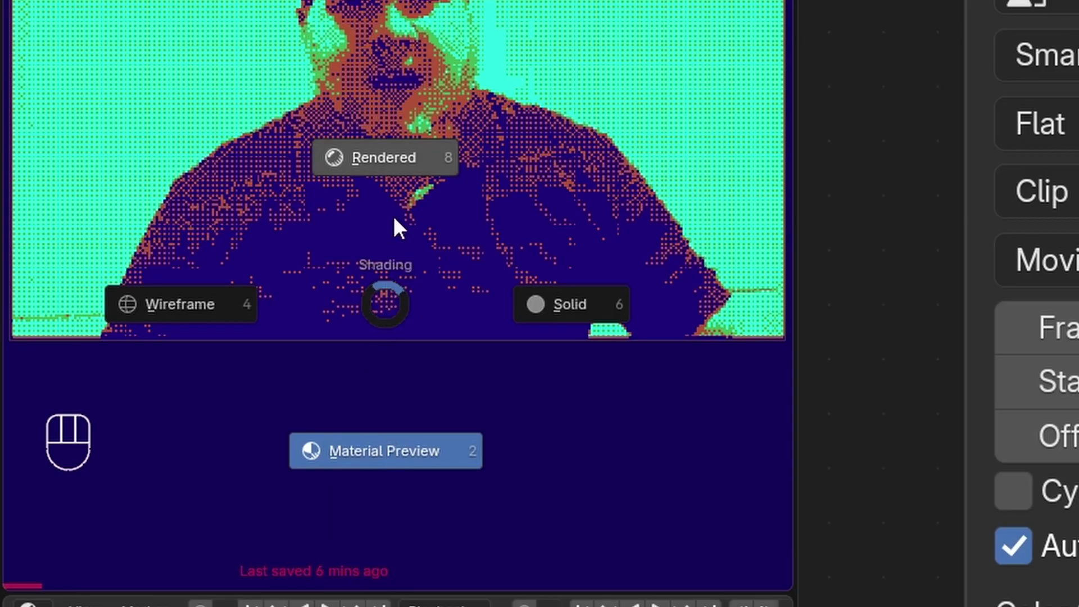
click(383, 452)
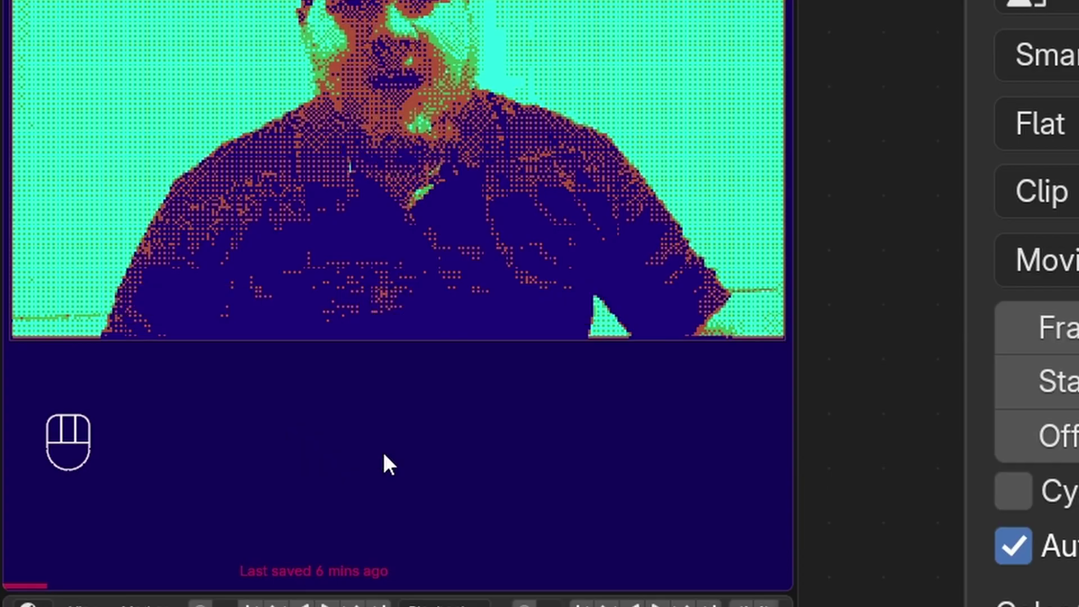
key(z)
click(349, 306)
key(z)
click(459, 395)
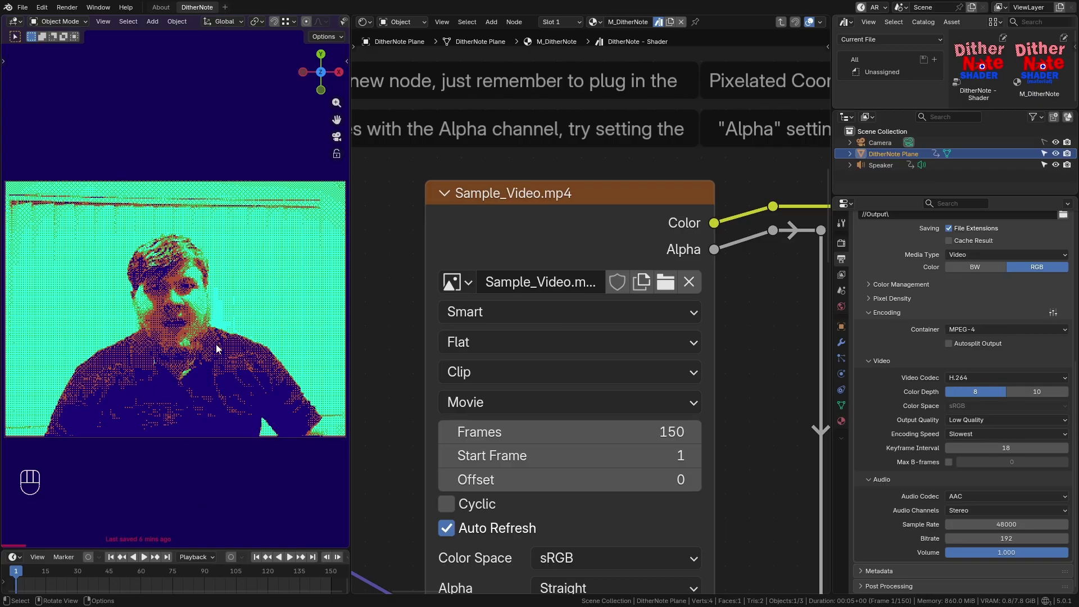
Step: Toggle the viewport's camera view off and on, ending in the camera view
key(KP_0)
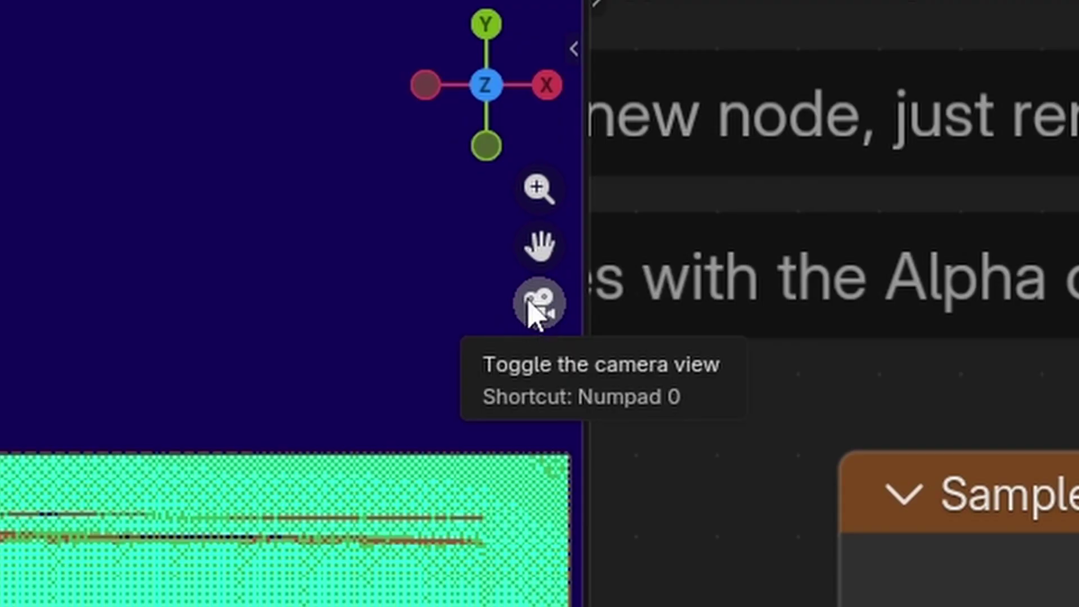
click(336, 136)
click(534, 315)
click(531, 313)
click(531, 313)
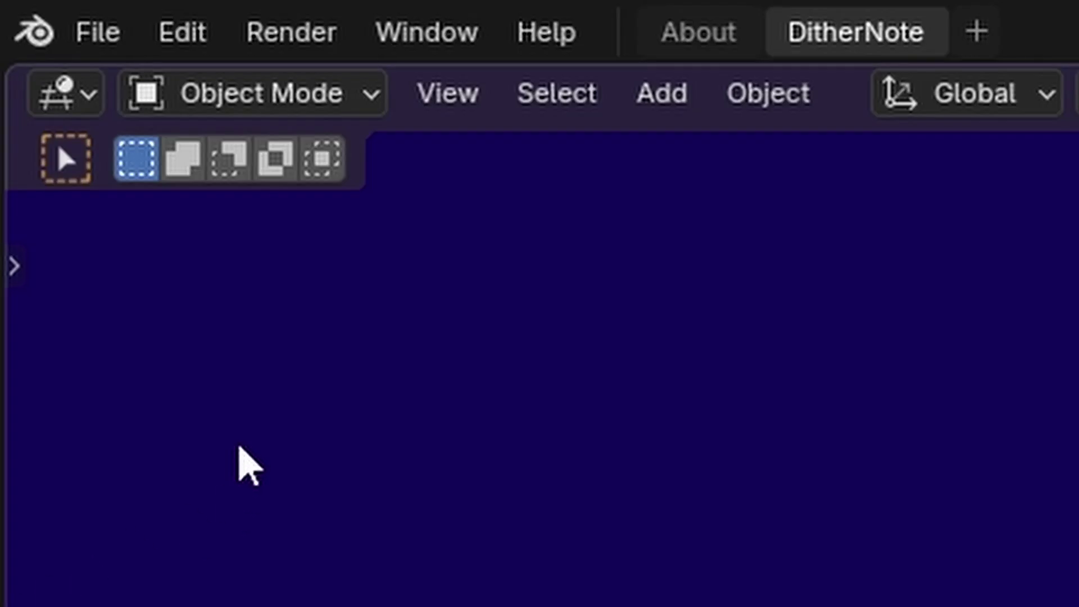
Step: Render a viewport preview of the current dithered frame and inspect the resulting image up close
click(99, 23)
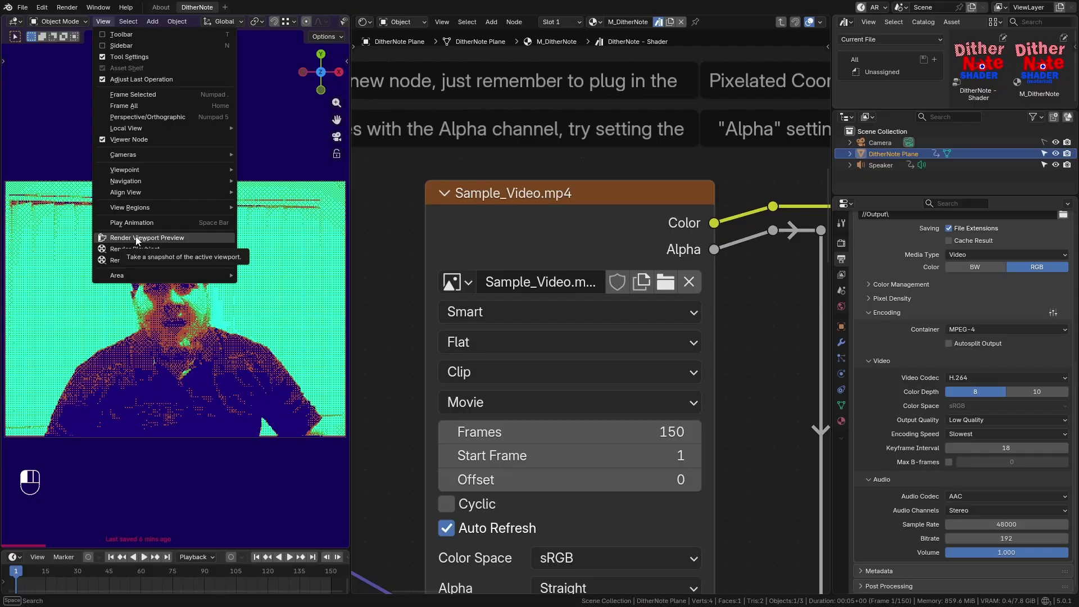
click(136, 238)
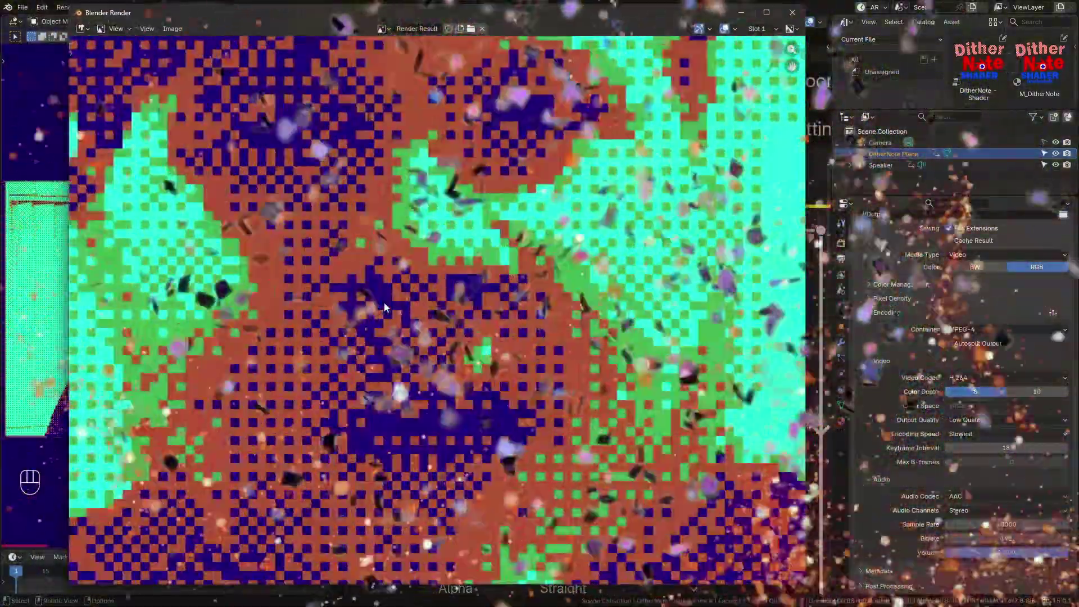
scroll(377, 405, up, 2)
scroll(393, 399, down, 1)
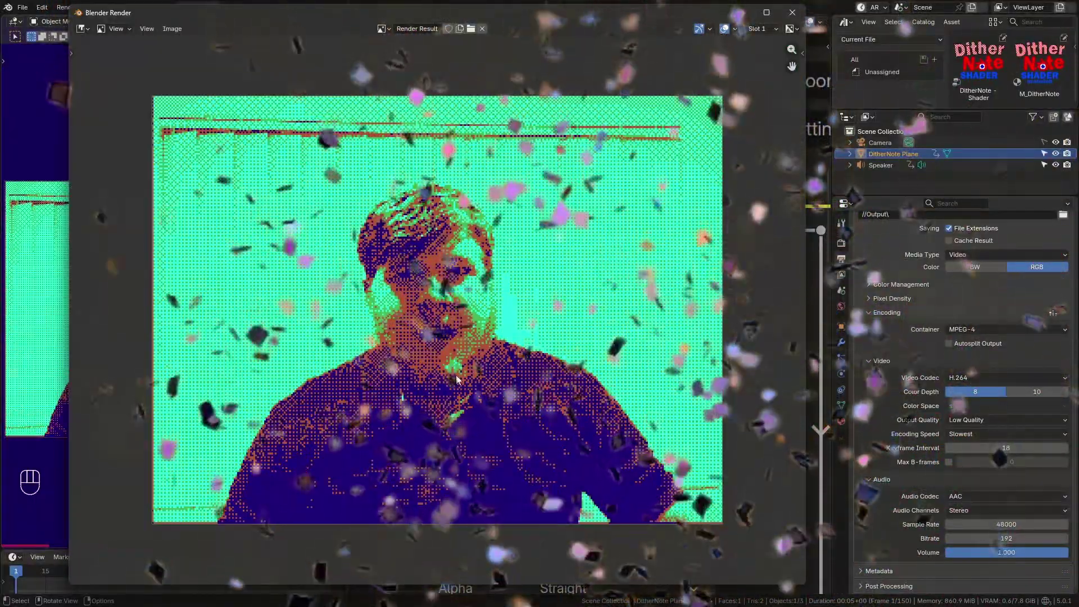
scroll(456, 380, up, 1)
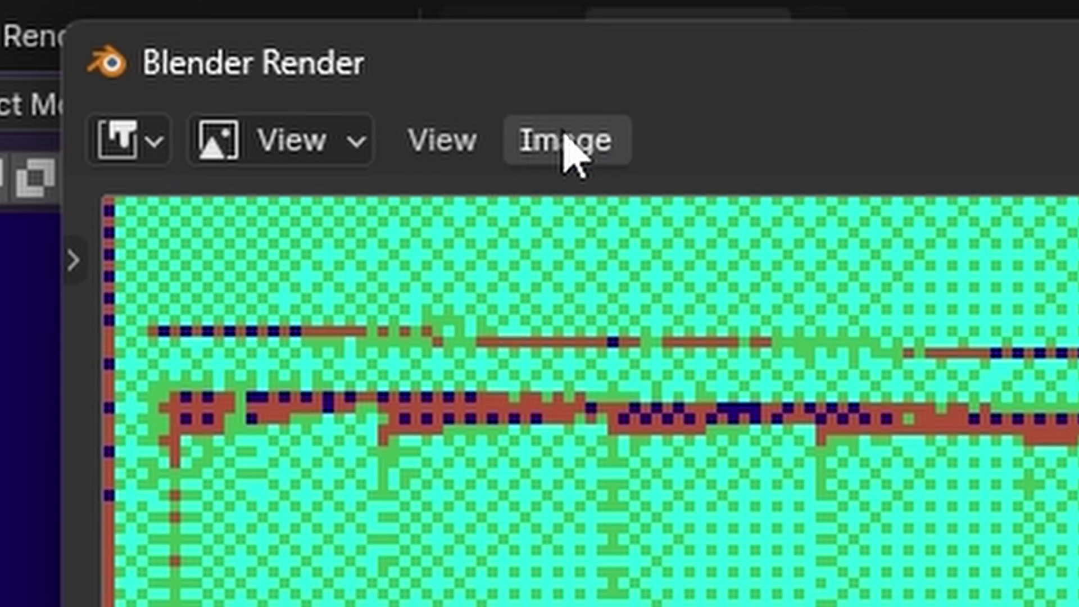
Step: Save the rendered image in the Output folder as CoolAwesomeTestImageForTutorialHowLongCanIMakeThisNameOhGodItsStillGoingWhenWillItStopOhTheHorror.png and check the file in File Explorer
click(172, 30)
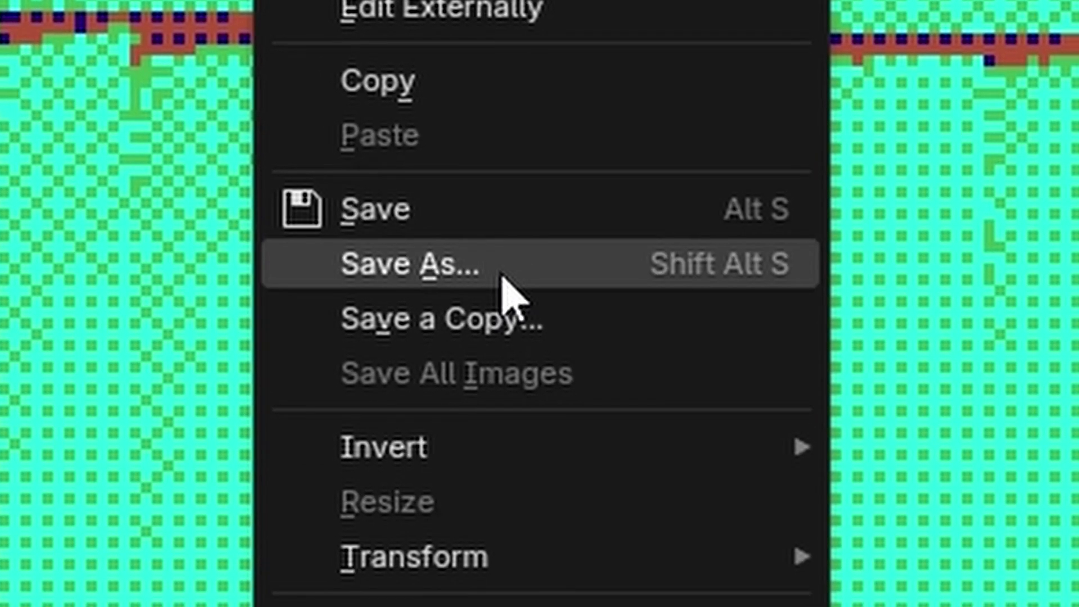
click(503, 270)
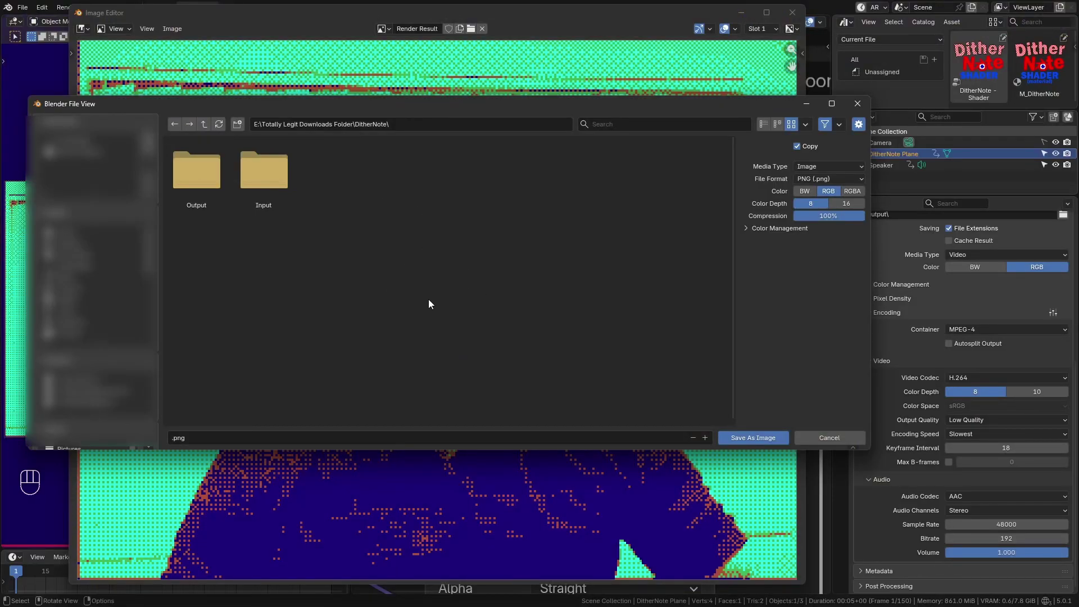
double_click(207, 186)
click(174, 441)
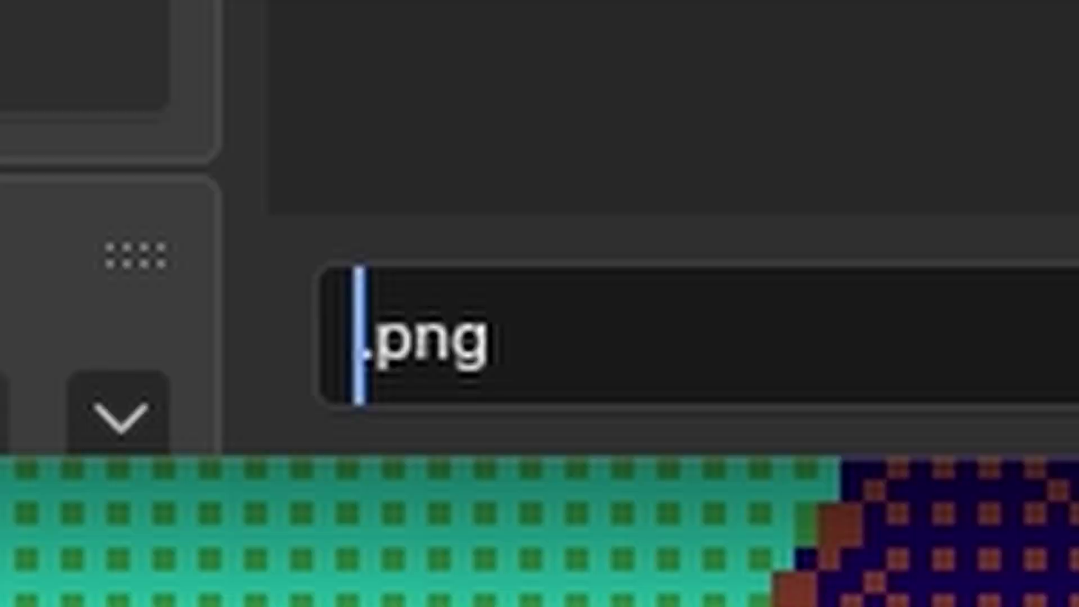
text(CoolAwe)
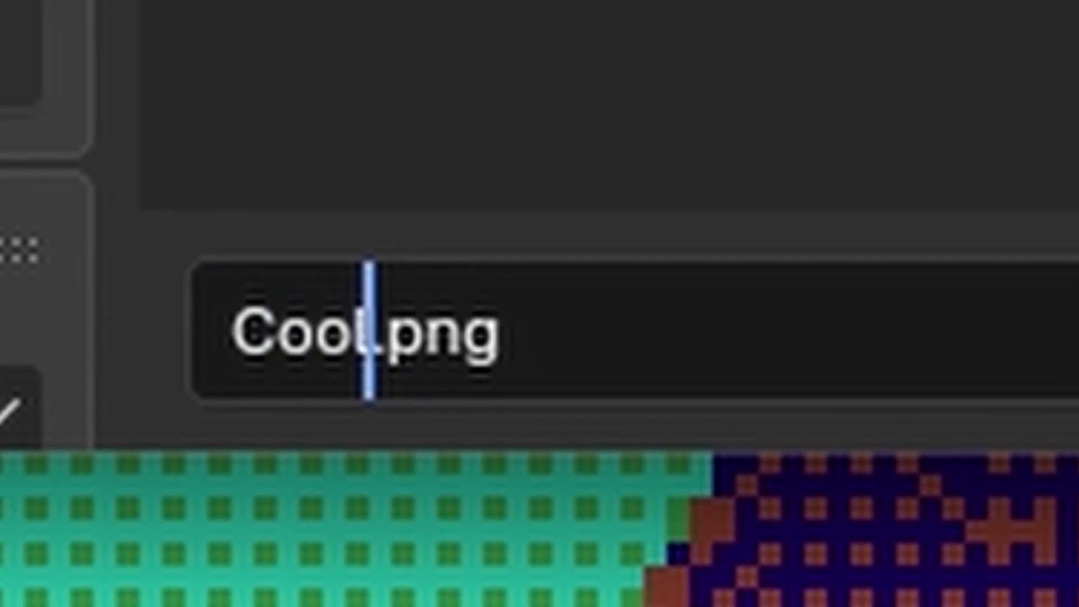
text(someTestIma)
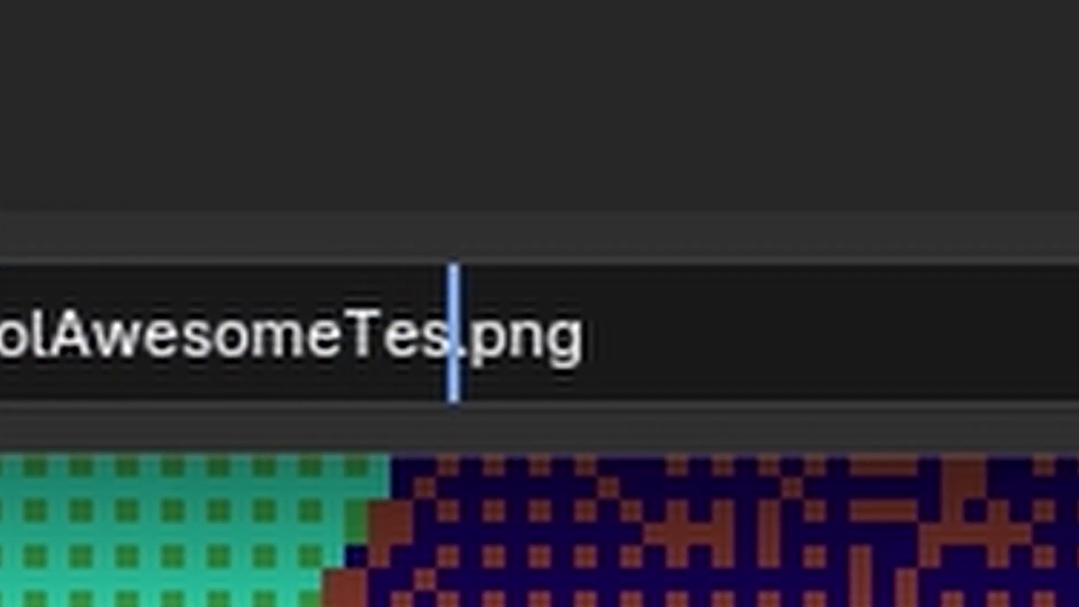
text(geForTutoria)
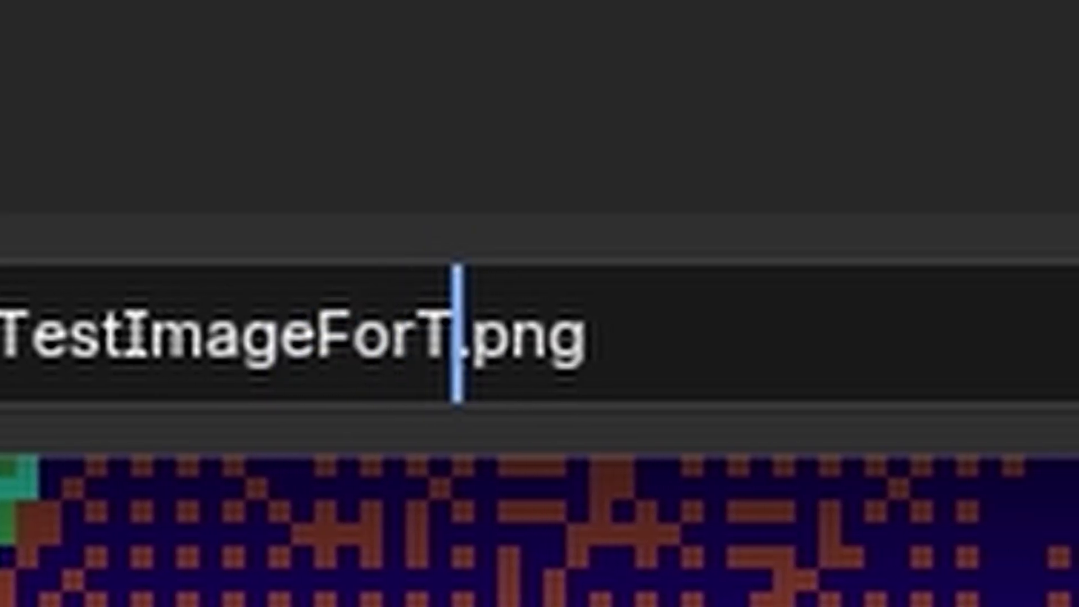
text(lHowLongO)
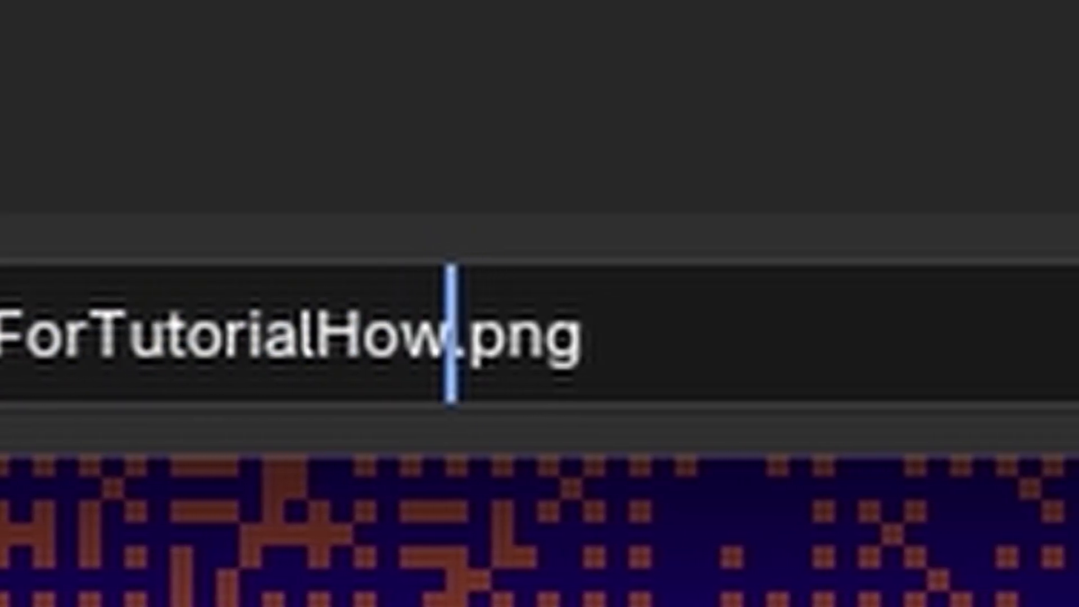
text(anIm)
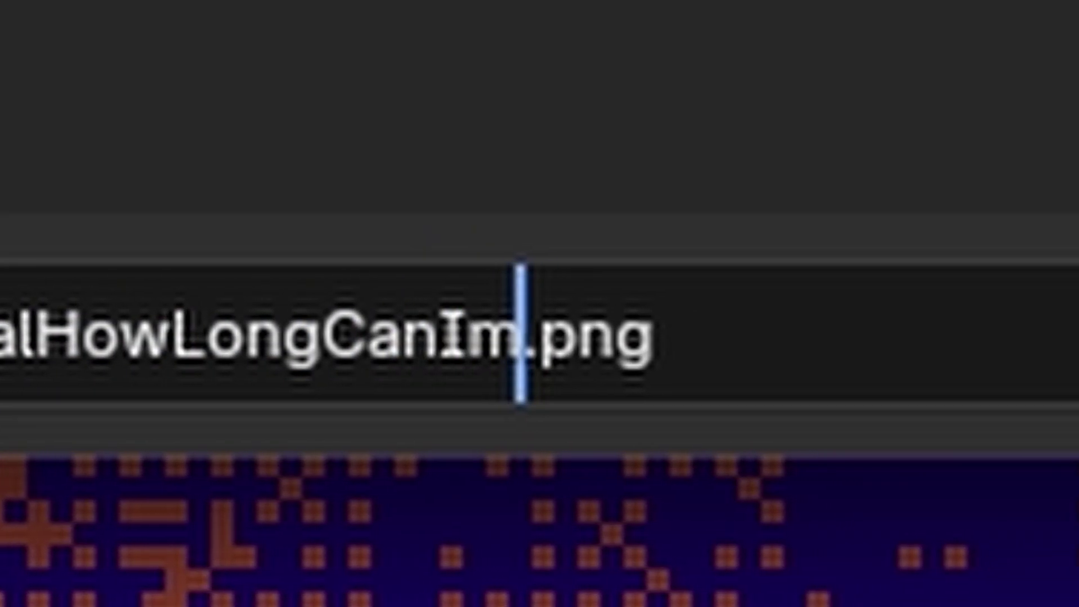
key(BackSpace)
text(MakeThisName)
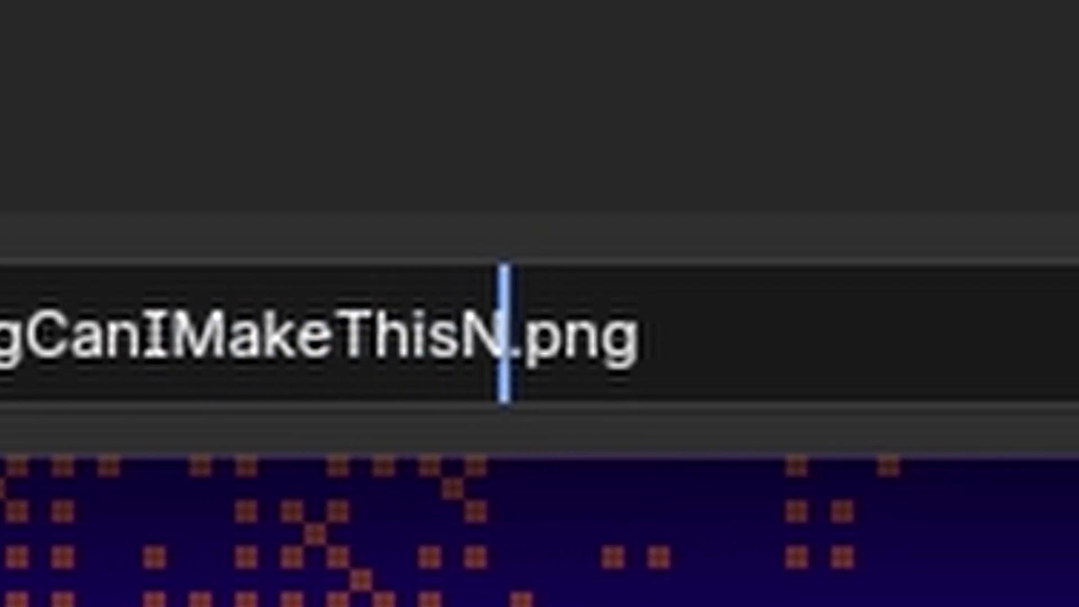
text(Ohg)
key(BackSpace)
text(GodIt)
key(BackSpace)
text(')
key(BackSpace)
text(tsStillGoing)
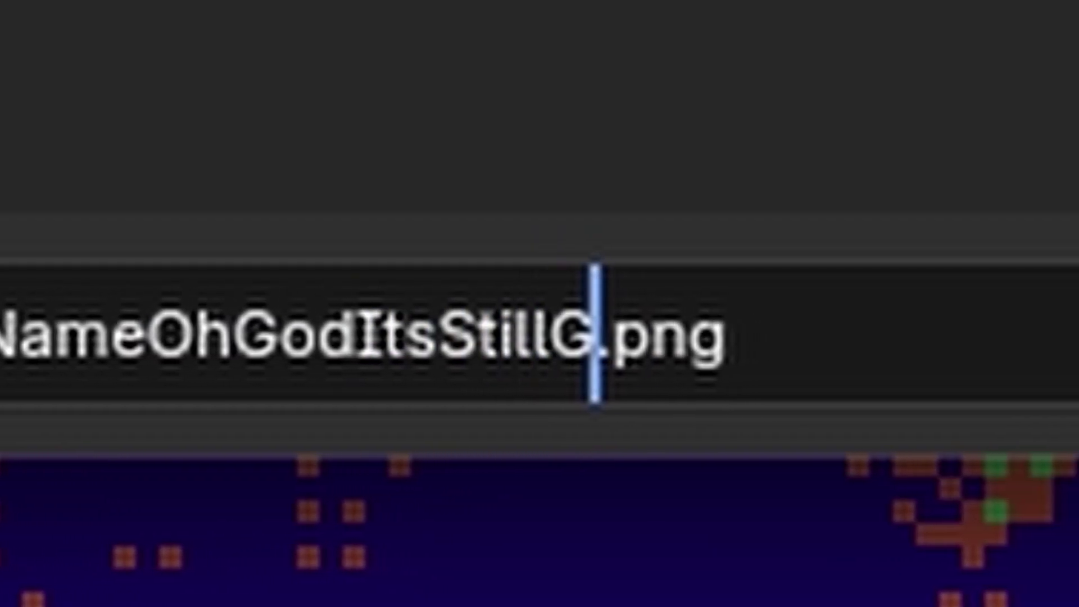
text(WhenI)
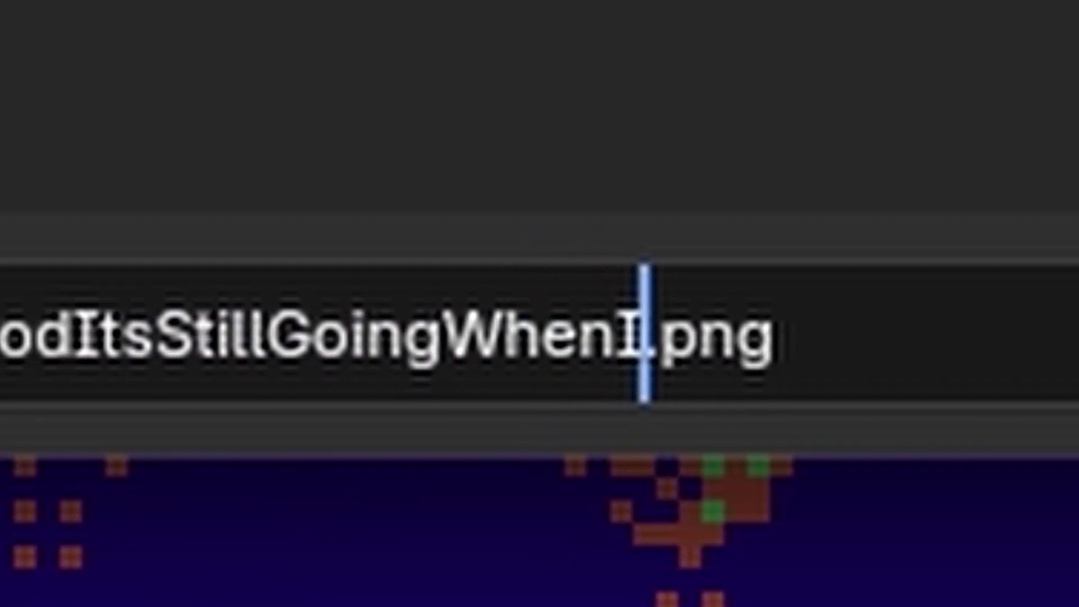
key(BackSpace)
text(WillIt)
text(StopOh)
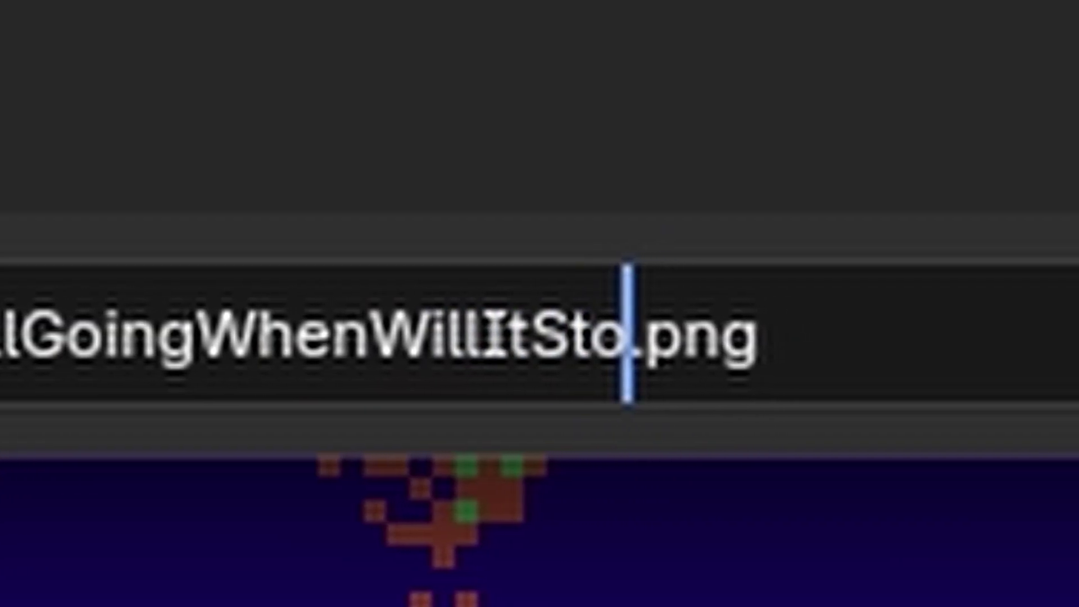
text(TheHorry)
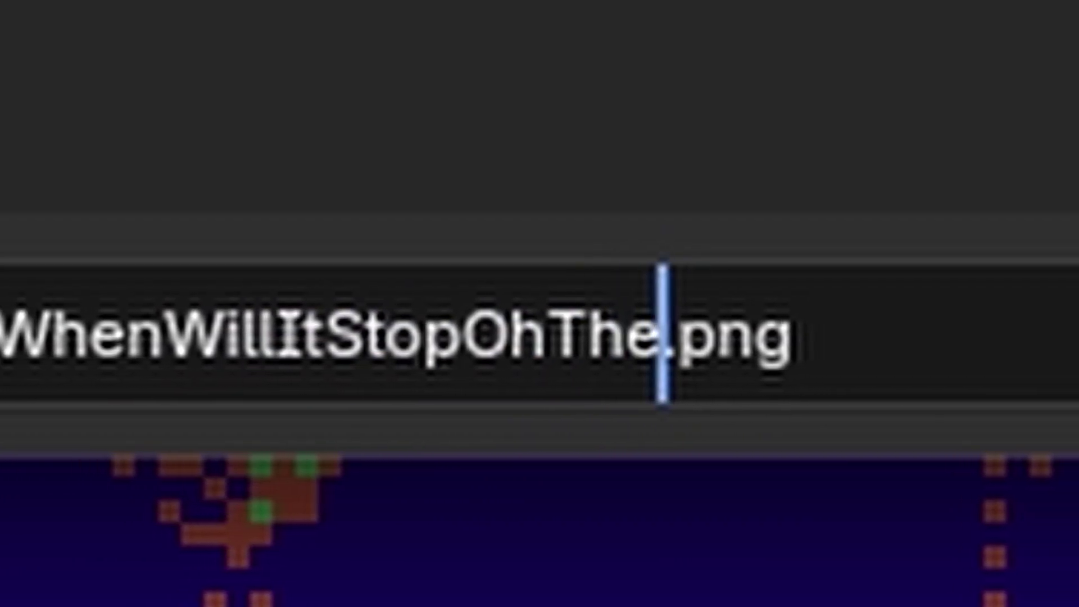
key(BackSpace)
text(or)
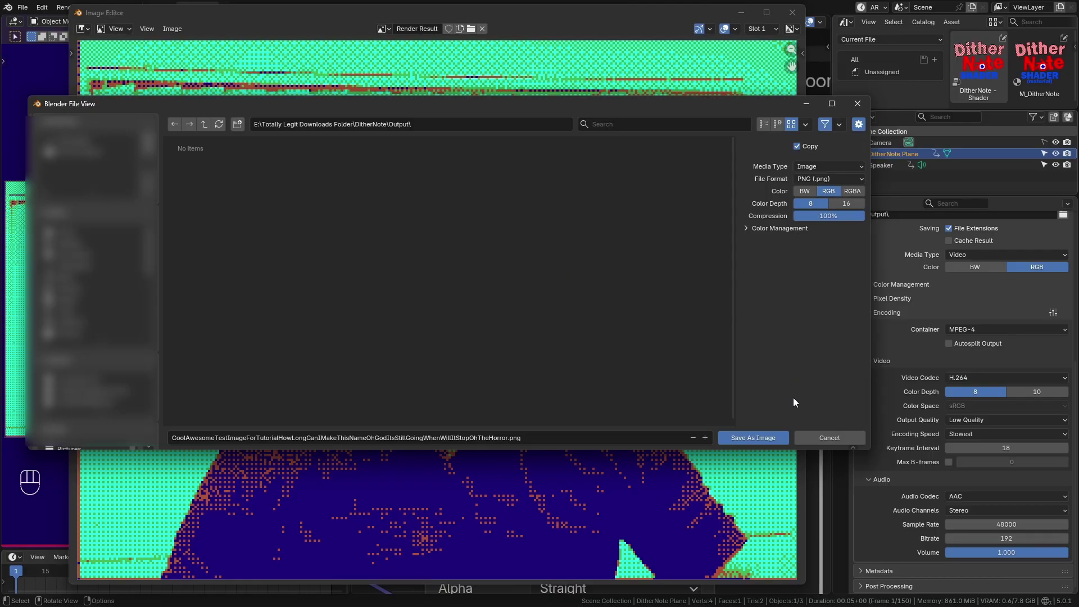
click(760, 441)
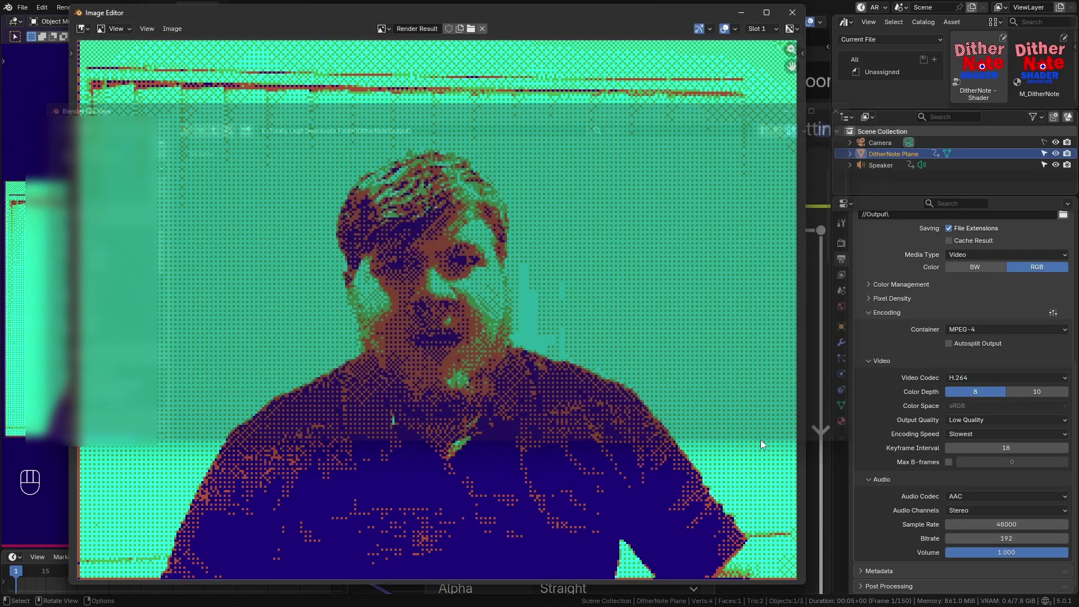
key(super)
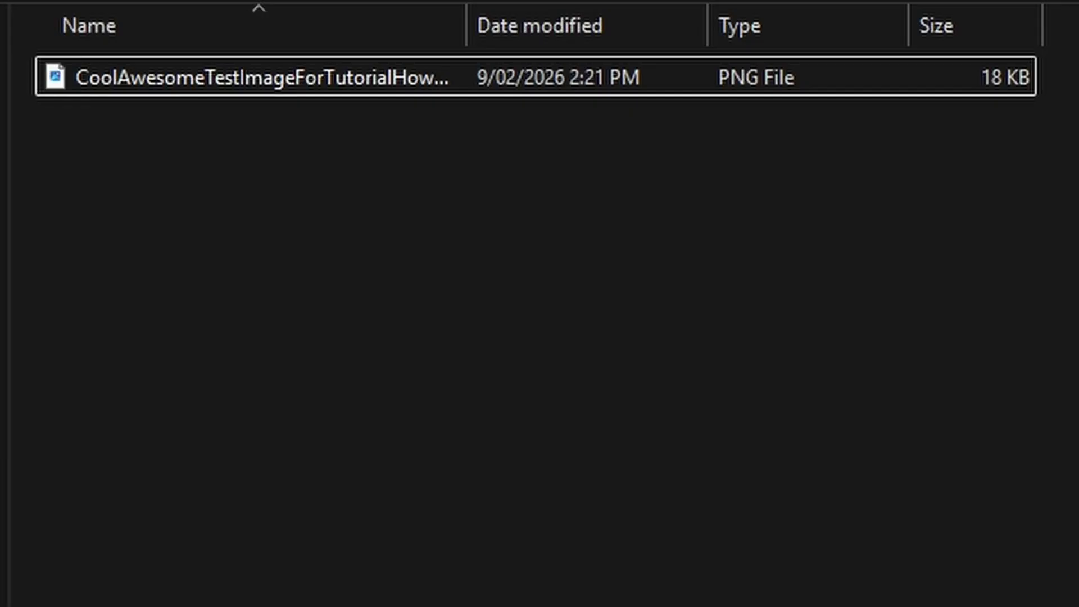
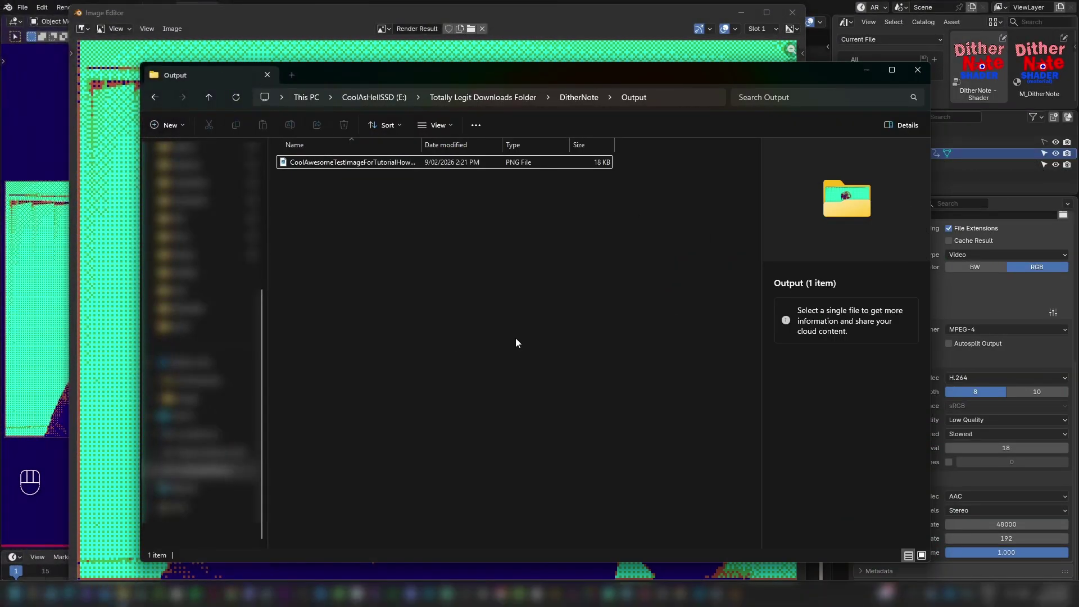
Step: Return to Blender, render a playblast of the dithered video from the viewport, and close the render window
click(133, 233)
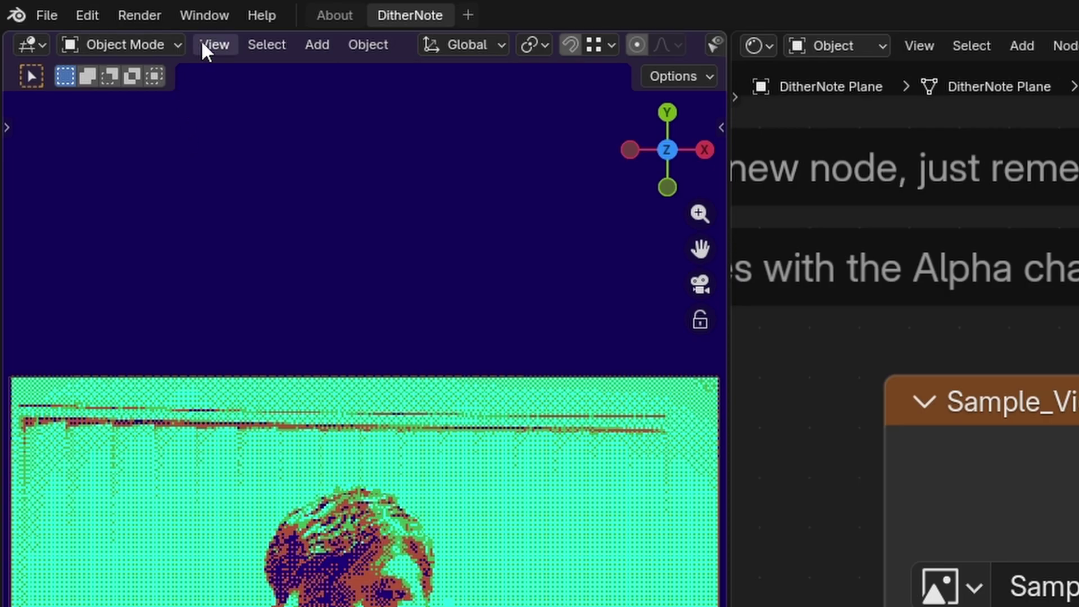
click(100, 21)
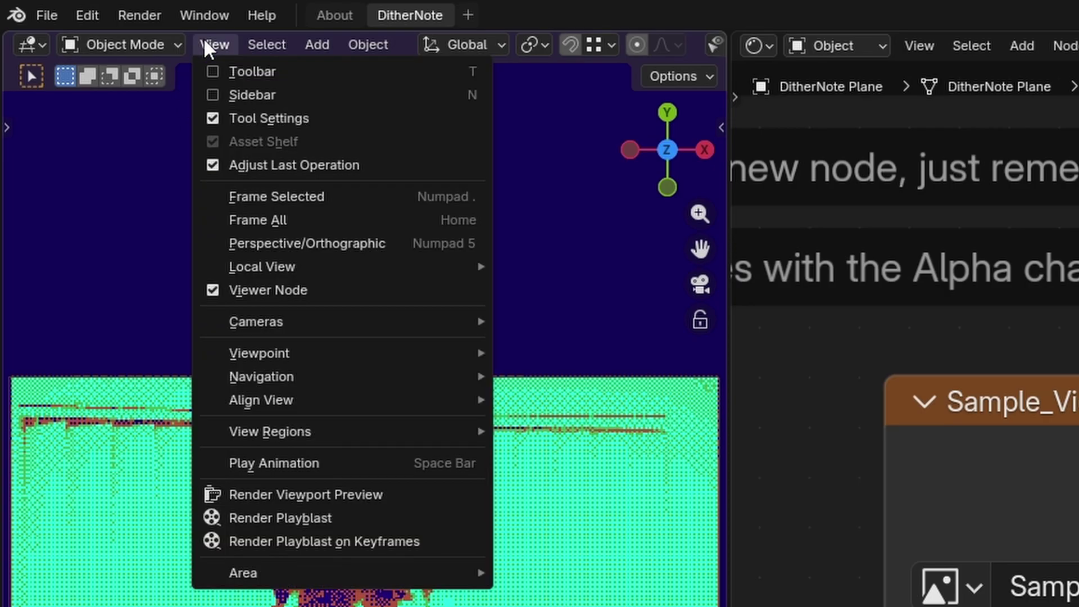
click(276, 516)
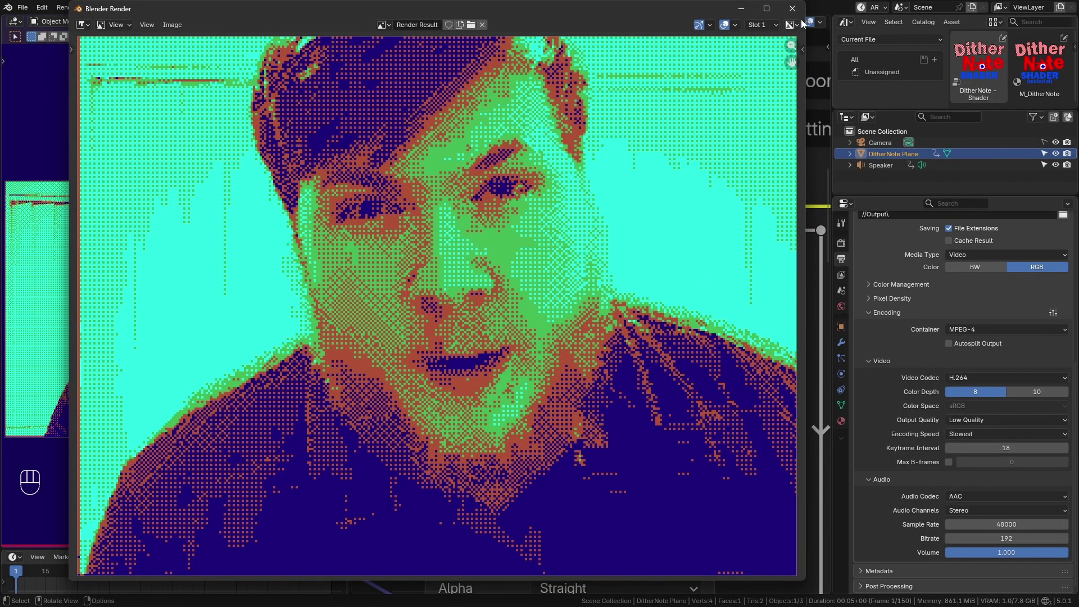
key(Escape)
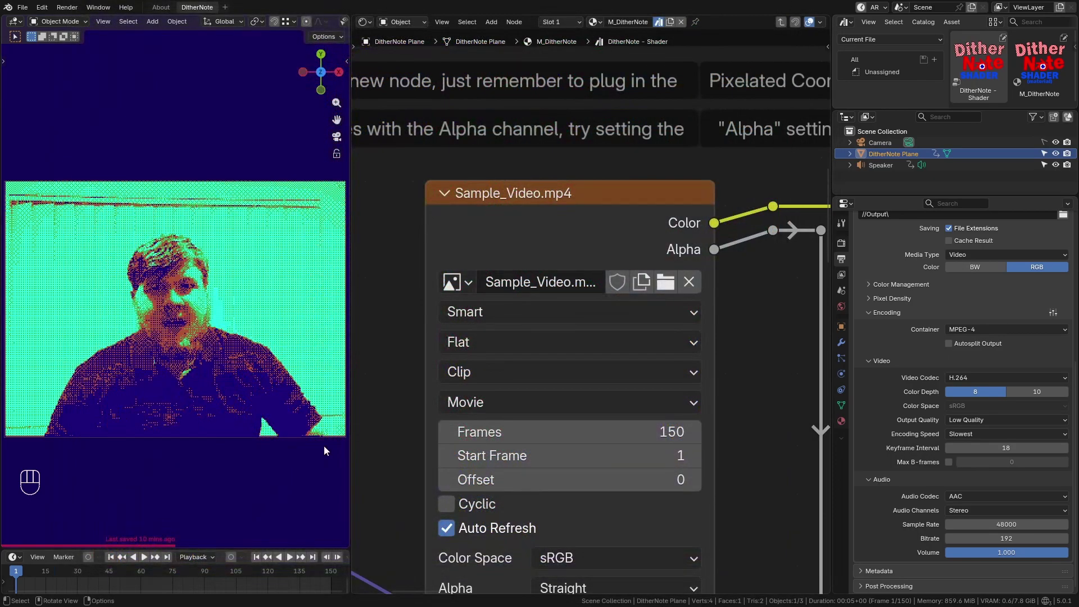
Step: Switch to File Explorer, rename the rendered video 0001-0150.mp4 as WeeWeeHeeHee.mp4, and view it in Media Player
key(alt+Tab)
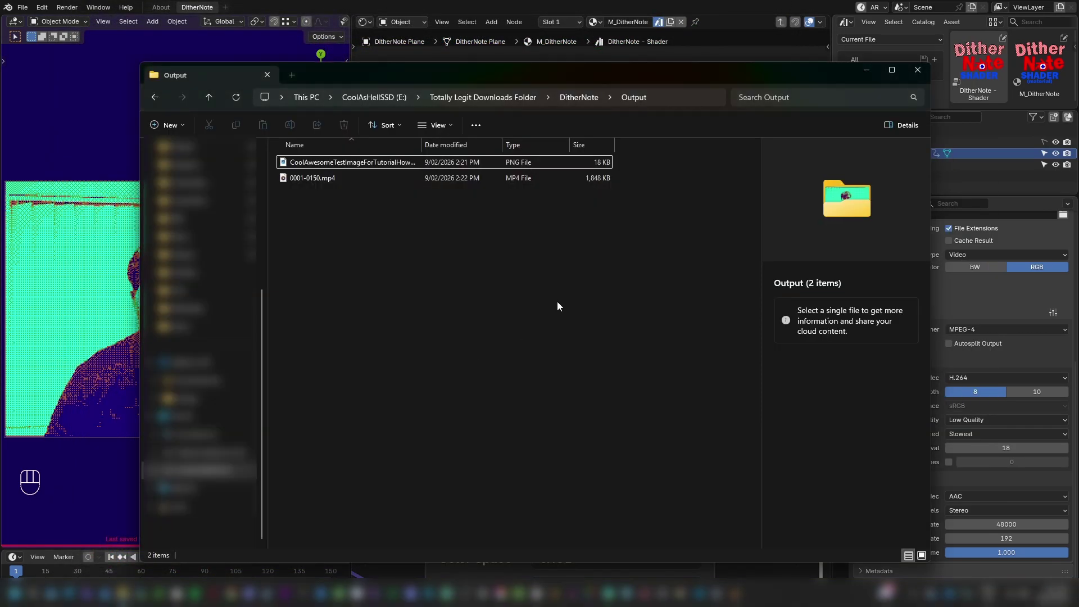
click(321, 178)
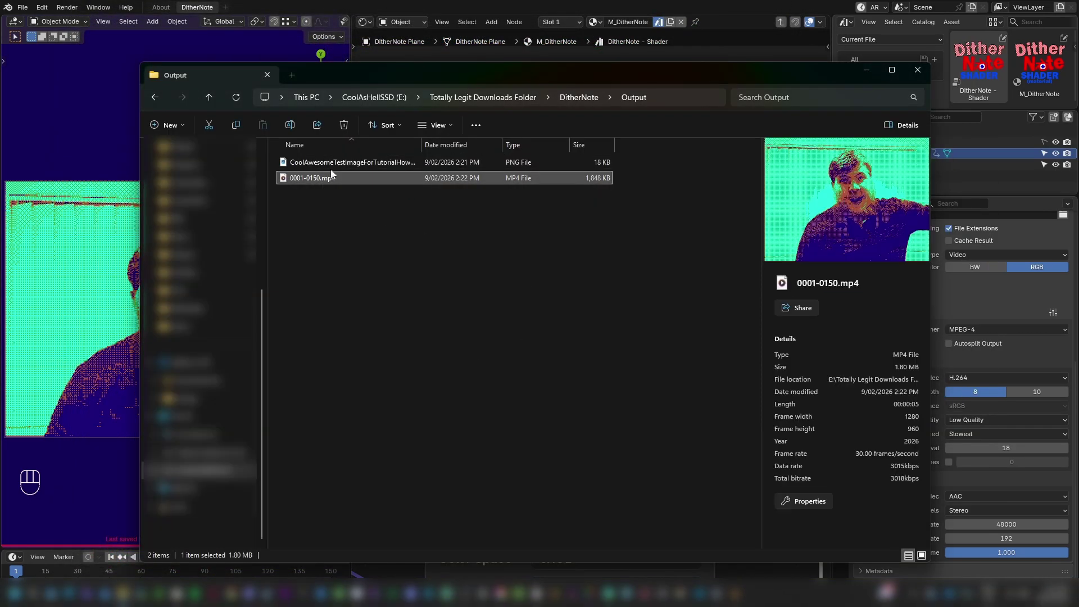
click(303, 178)
text(WeeWeeHeeh)
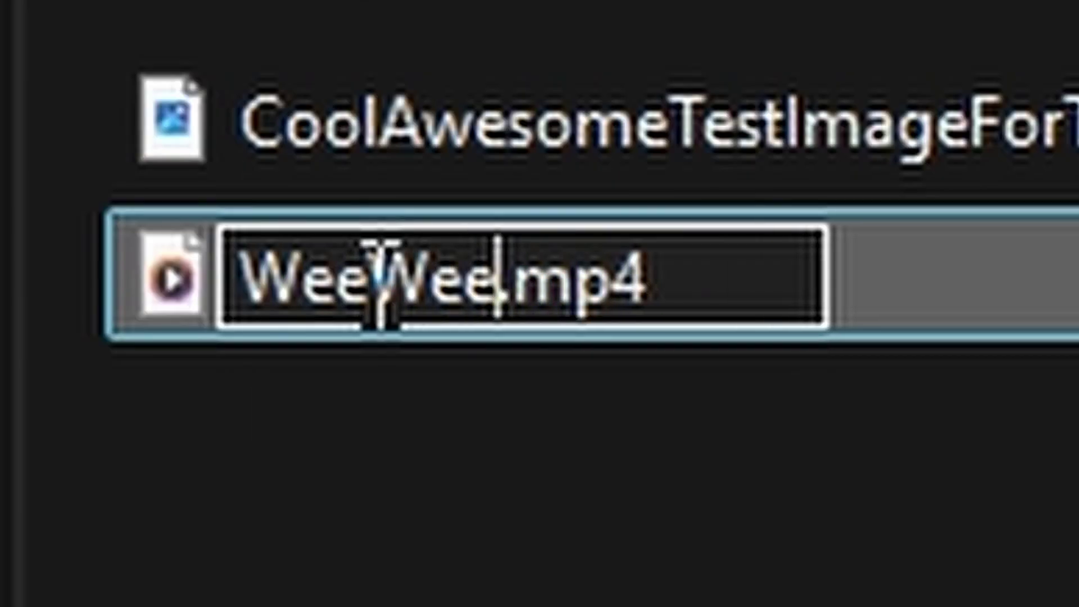
key(BackSpace)
text(HeeH)
key(Return)
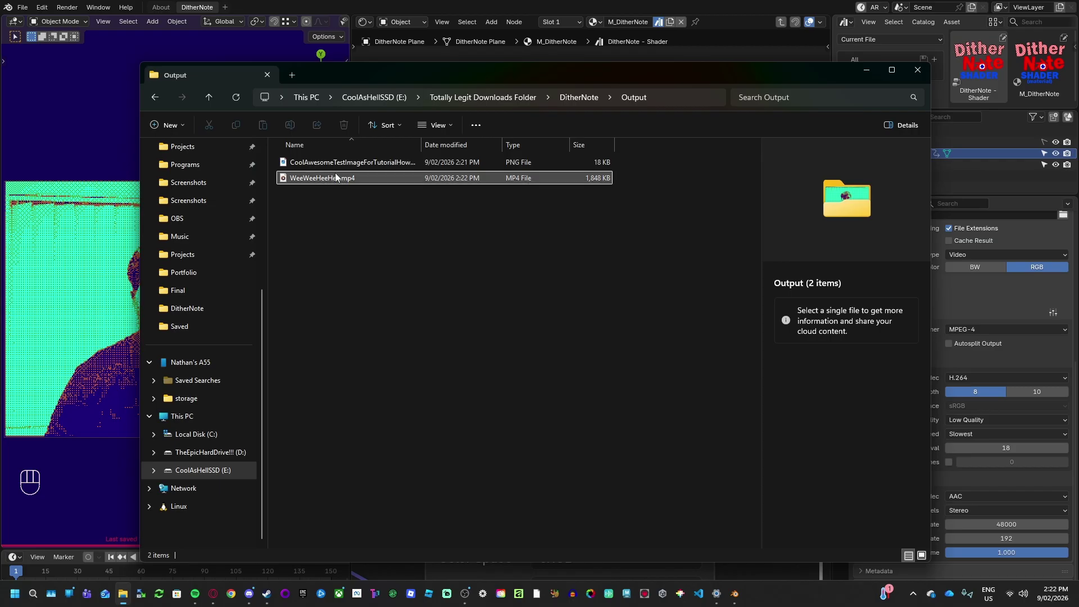
double_click(370, 286)
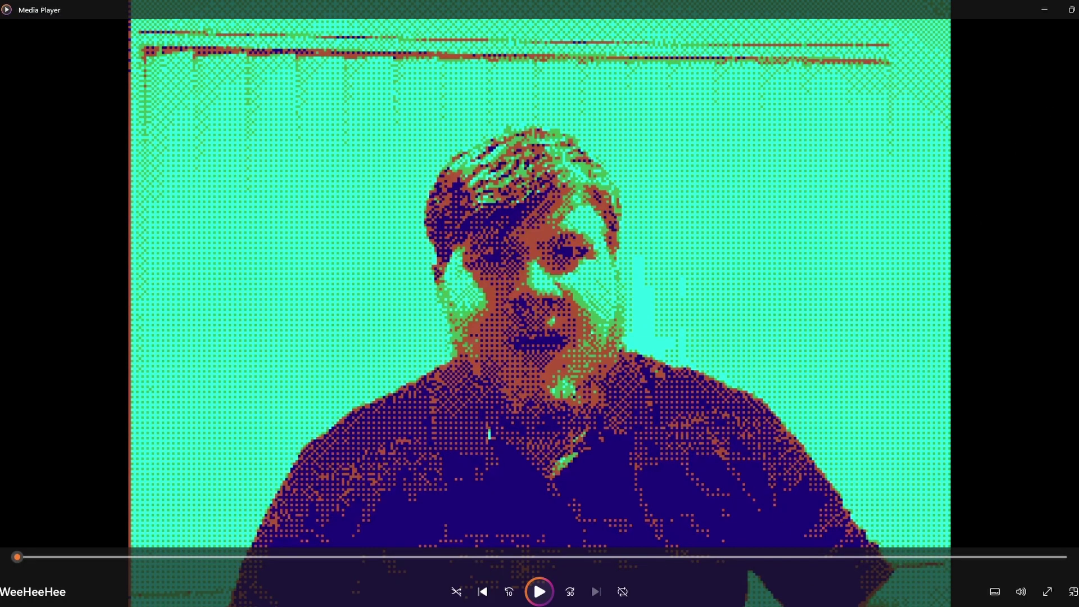
key(alt+F4)
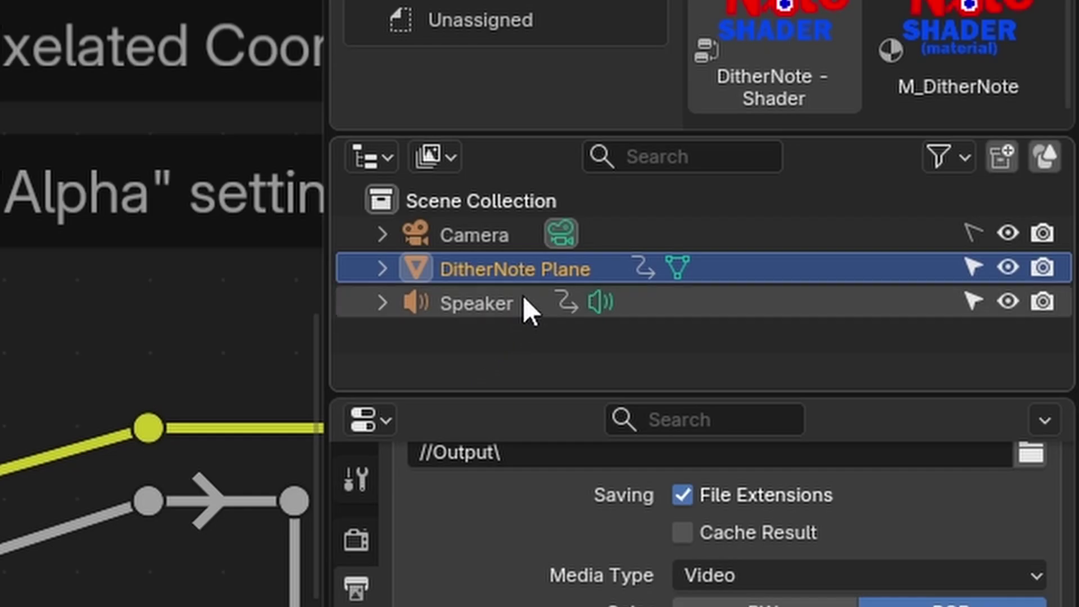
Step: Load Sample_Video.mp4 from the Input folder as the Speaker's sound and play the animation to hear it
click(504, 302)
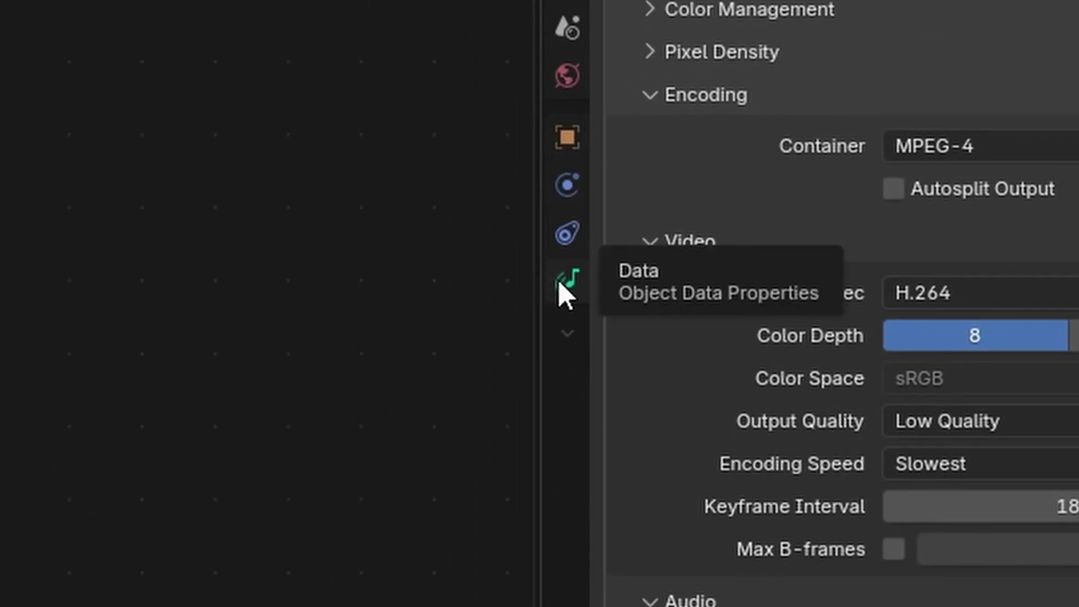
click(561, 281)
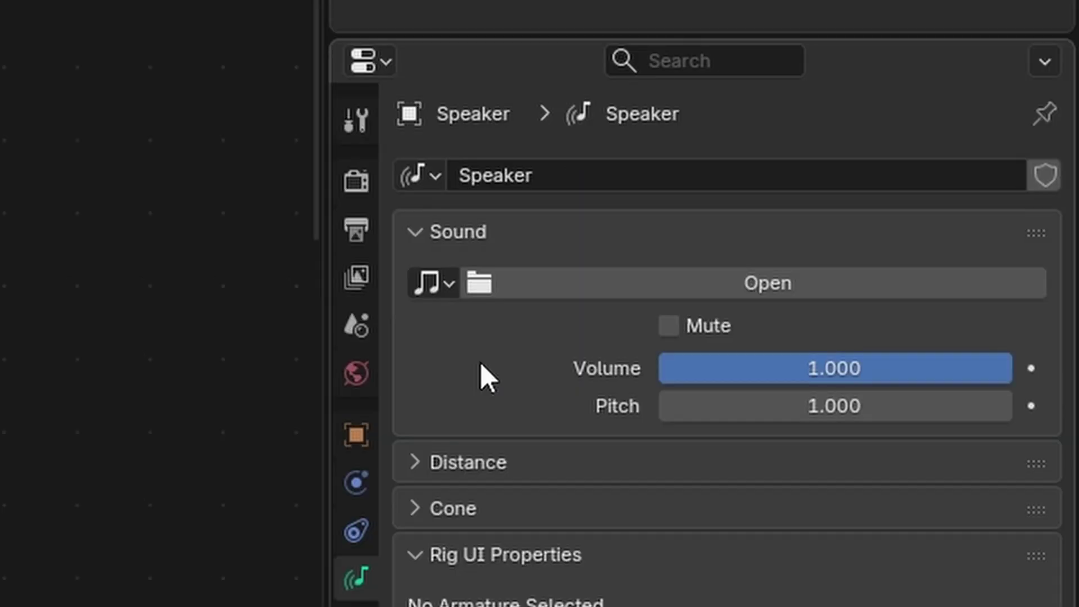
click(588, 286)
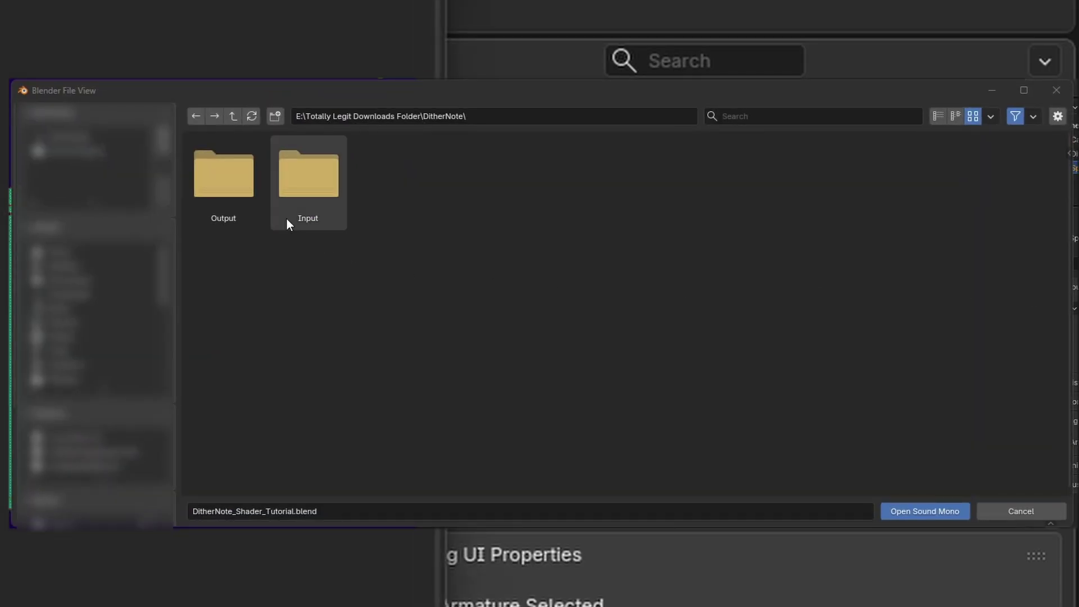
click(288, 193)
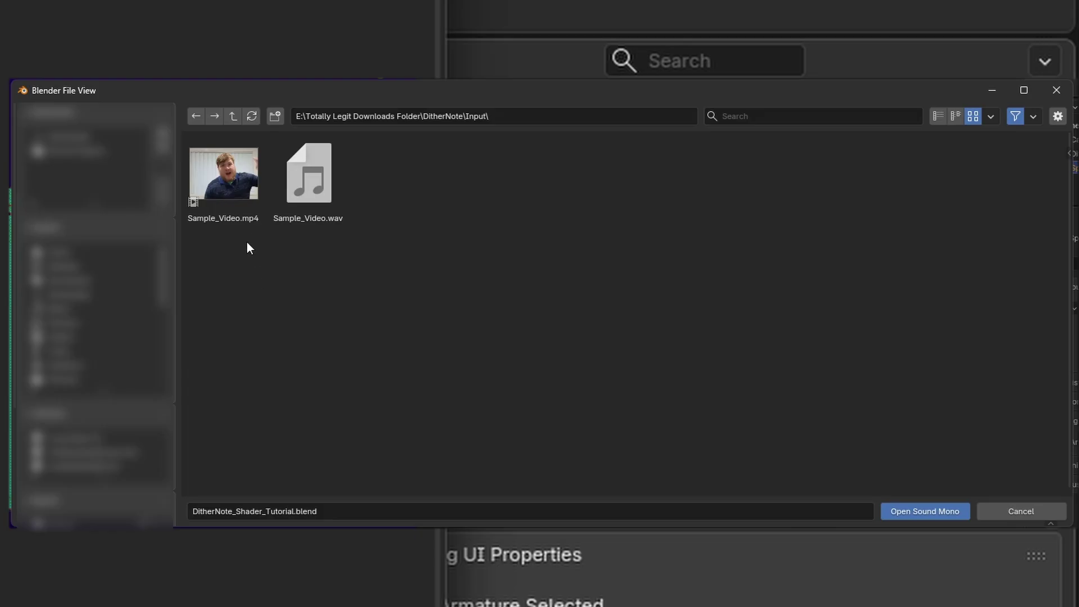
double_click(223, 177)
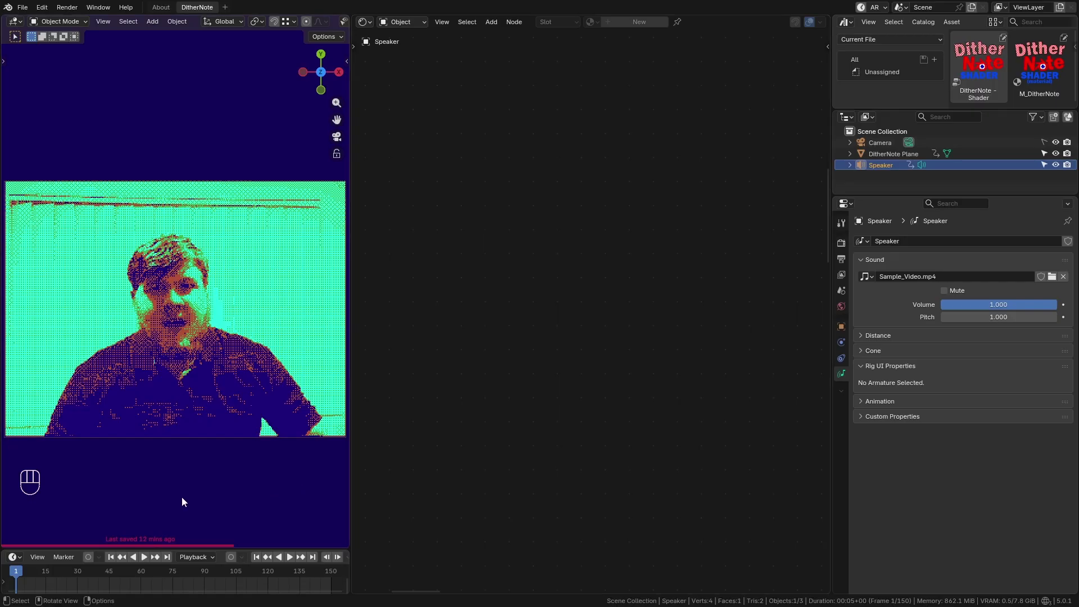
key(space)
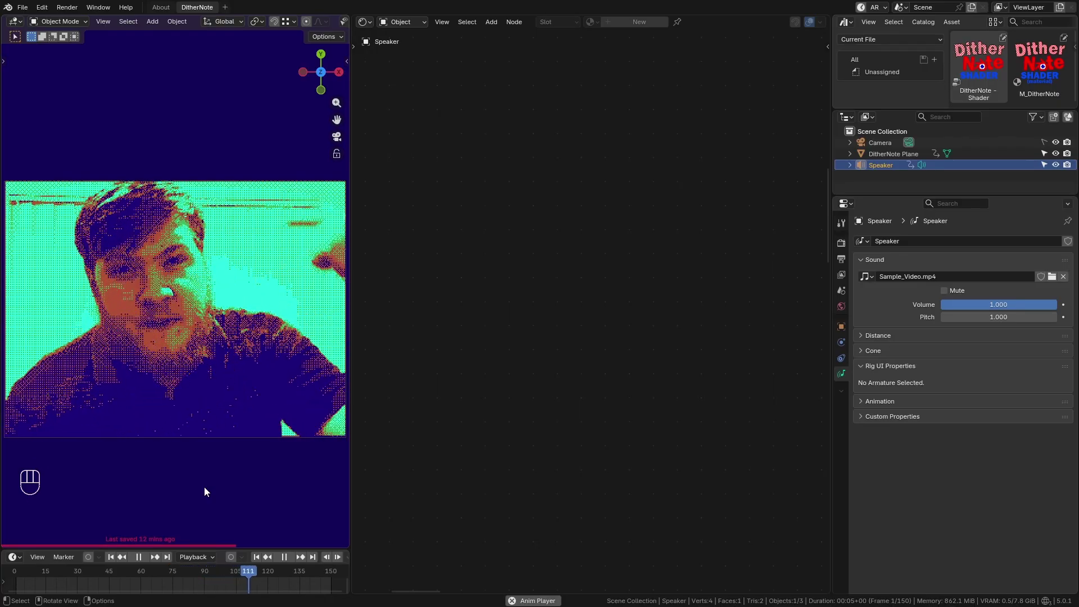
key(space)
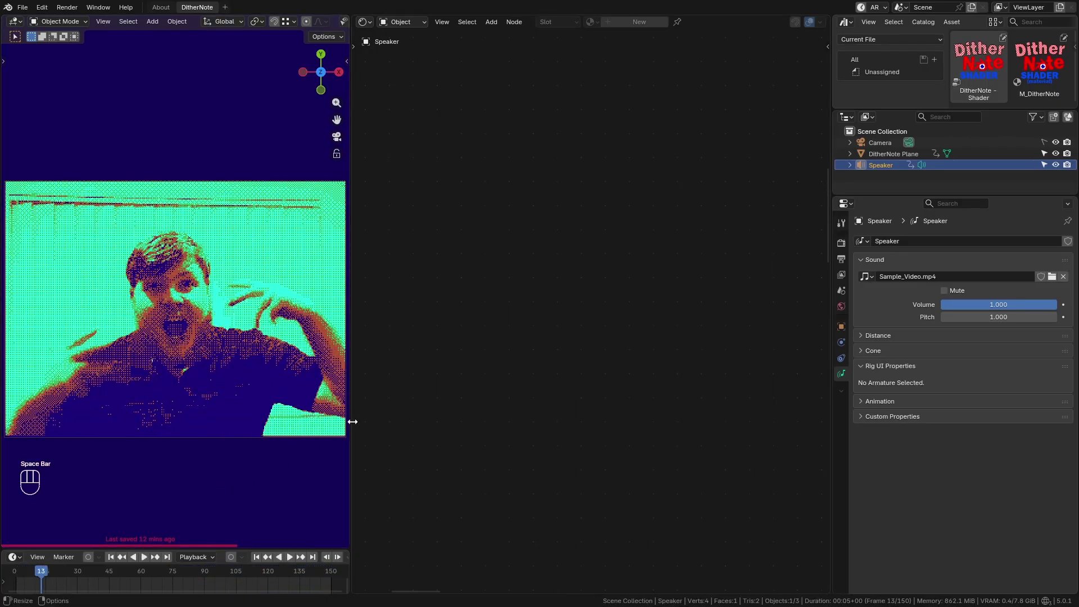
Step: Widen the 3D viewport, check the audio encoding settings in the output properties, and render a playblast of the dithered video
drag(353, 421, 671, 438)
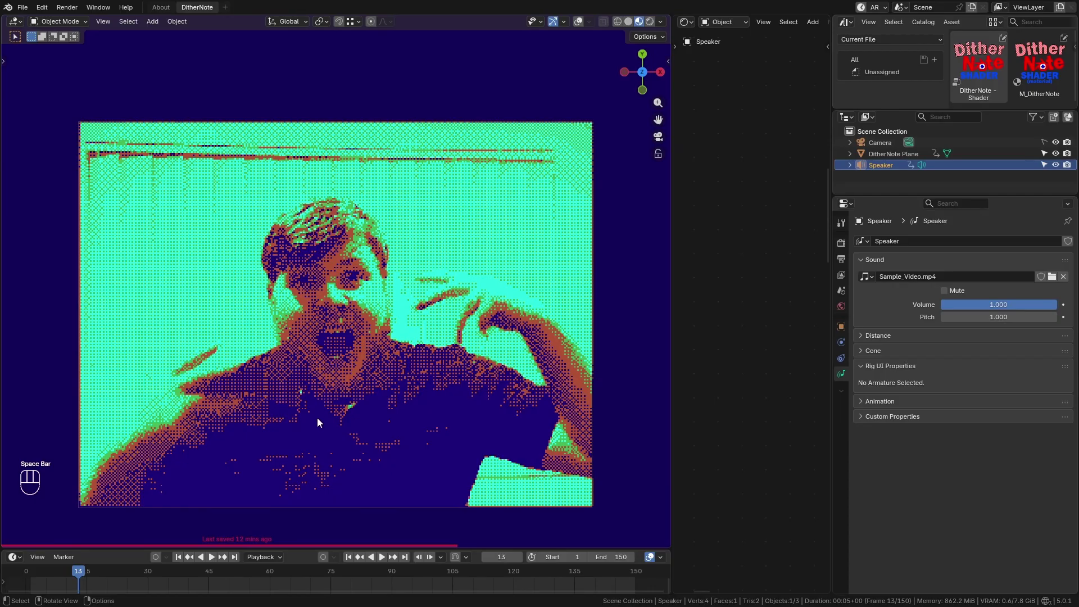
click(841, 259)
scroll(929, 477, down, 10)
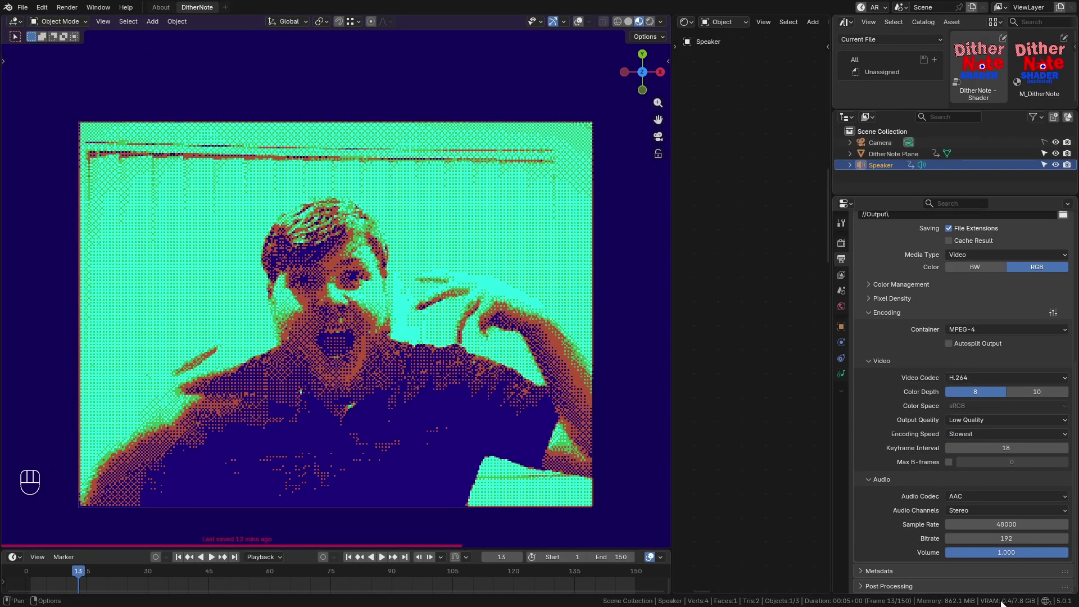
click(103, 19)
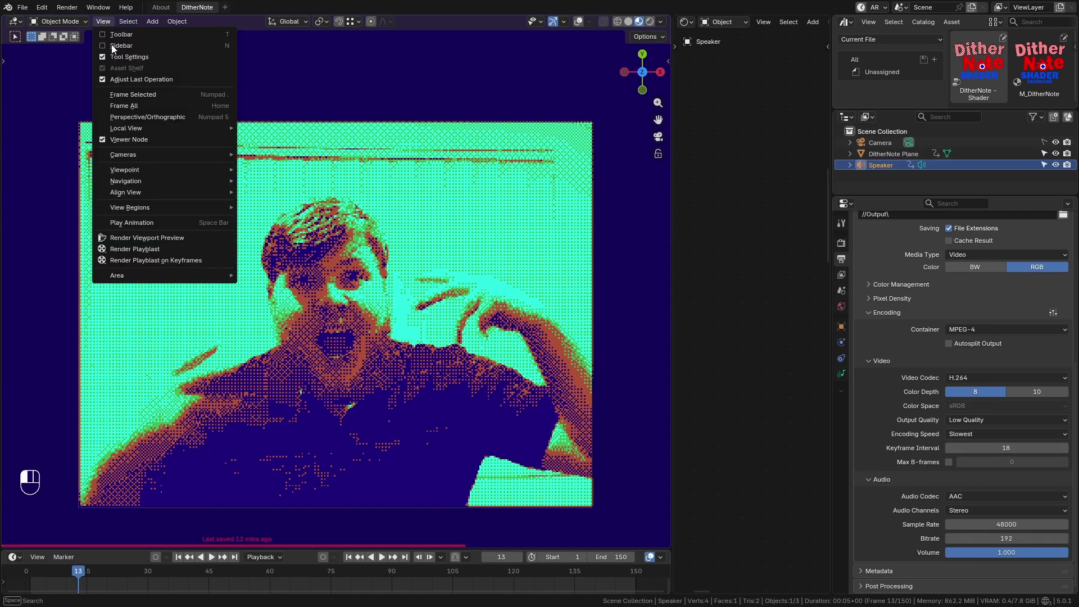
click(175, 252)
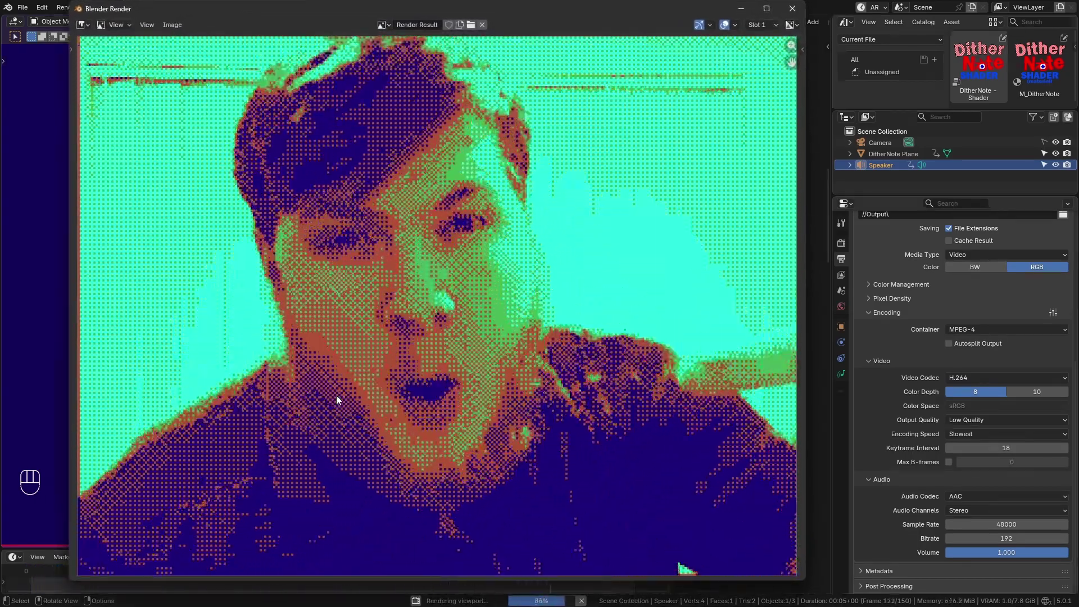
Step: Switch to File Explorer and play the newly rendered 0001-0150.mp4 in Media Player to check its sound
key(alt+Tab)
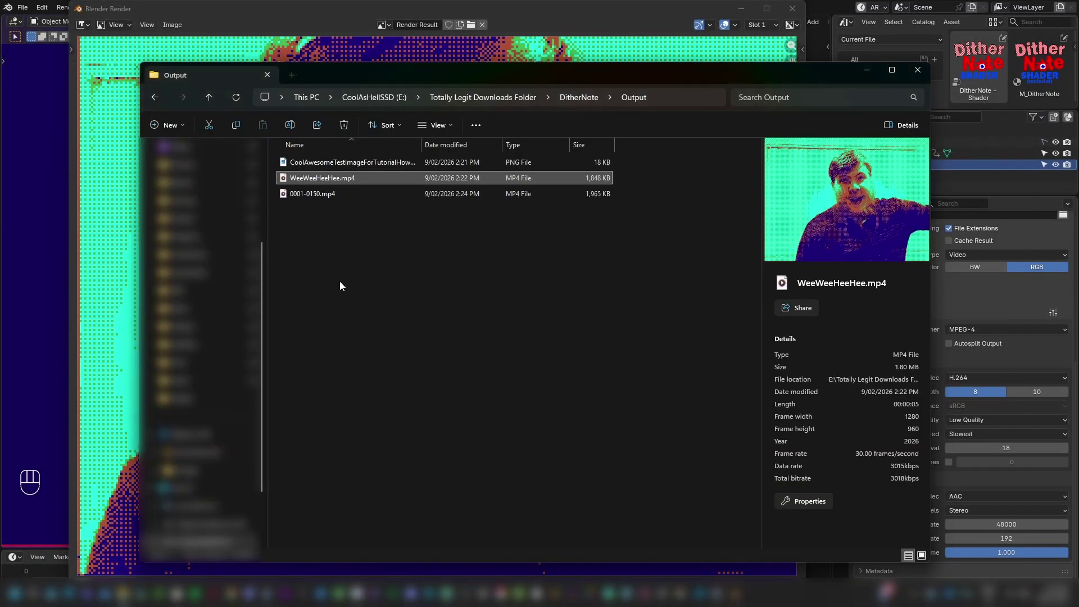
click(339, 280)
double_click(358, 194)
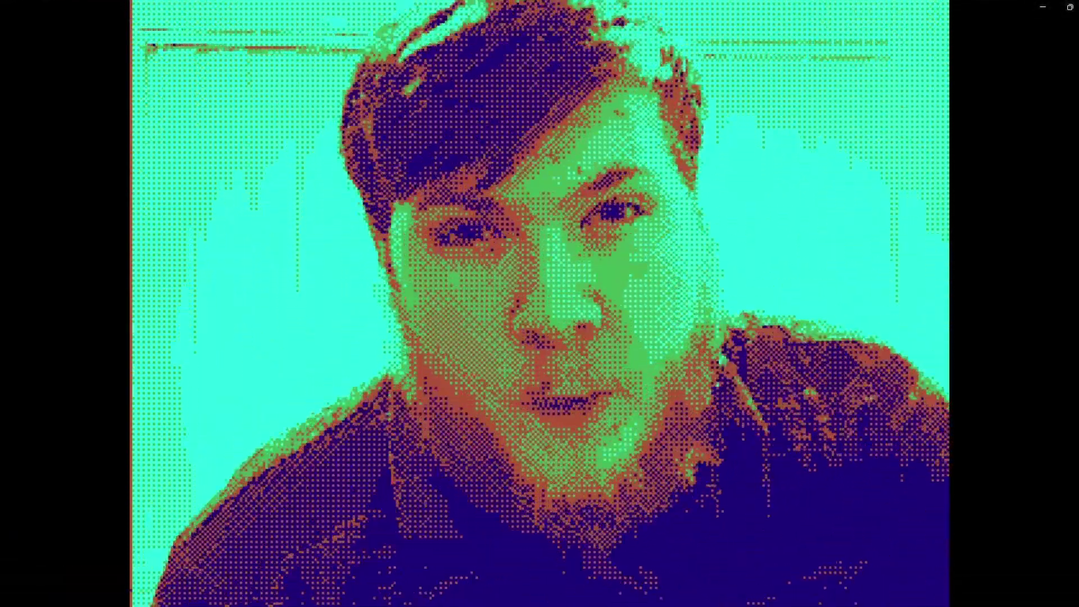
key(alt+F4)
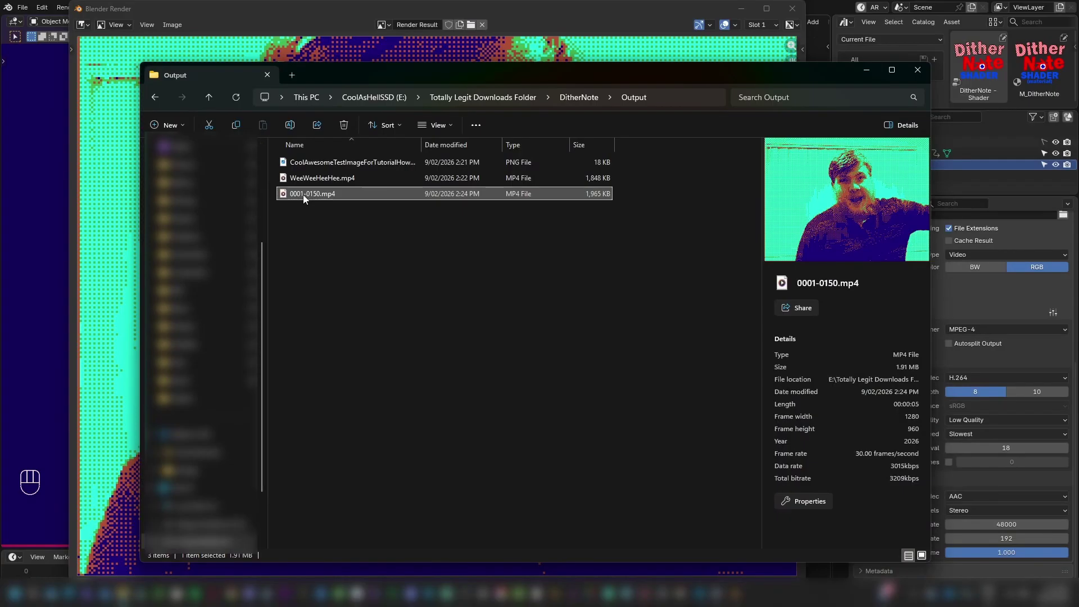
Step: Rename the rendered video 0001-0150.mp4 as WeeWeeHeeHeeAudioDo.mp4
click(302, 195)
text(WeeWeeH)
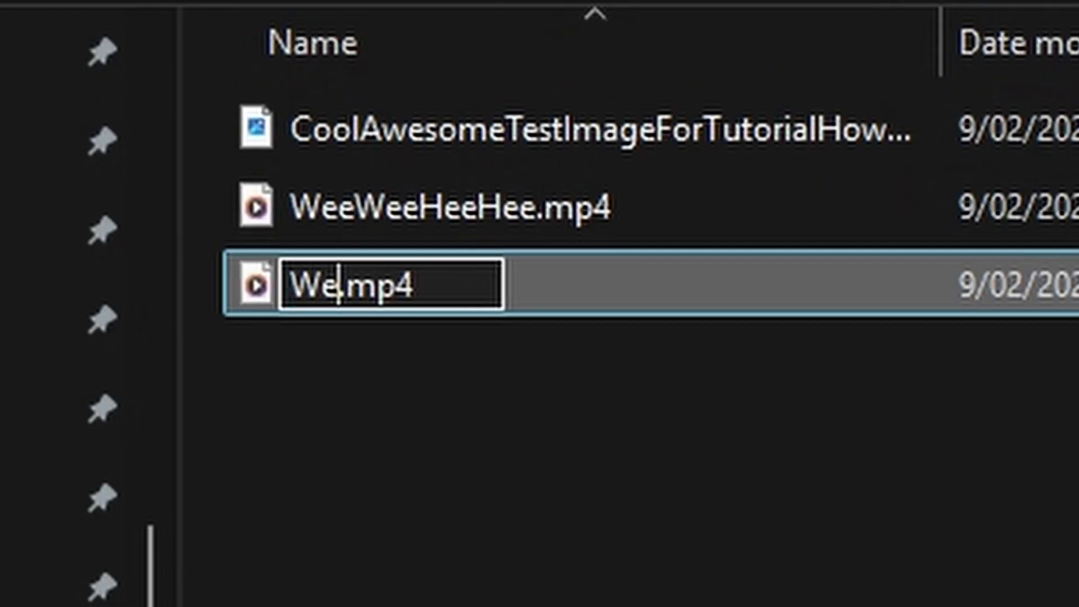
text(eeHeeAudio)
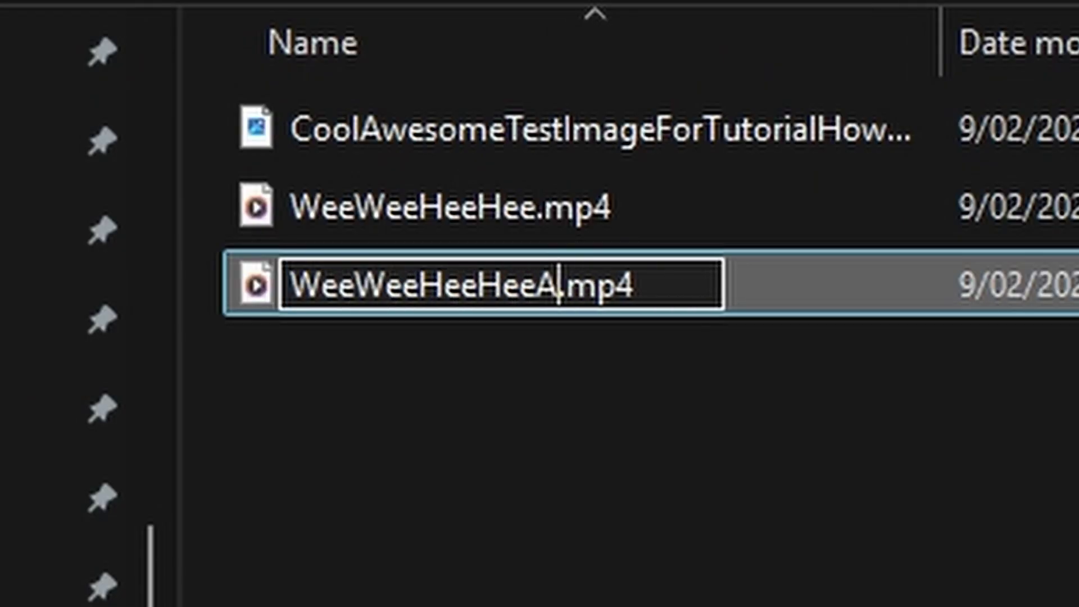
text(Do)
key(Return)
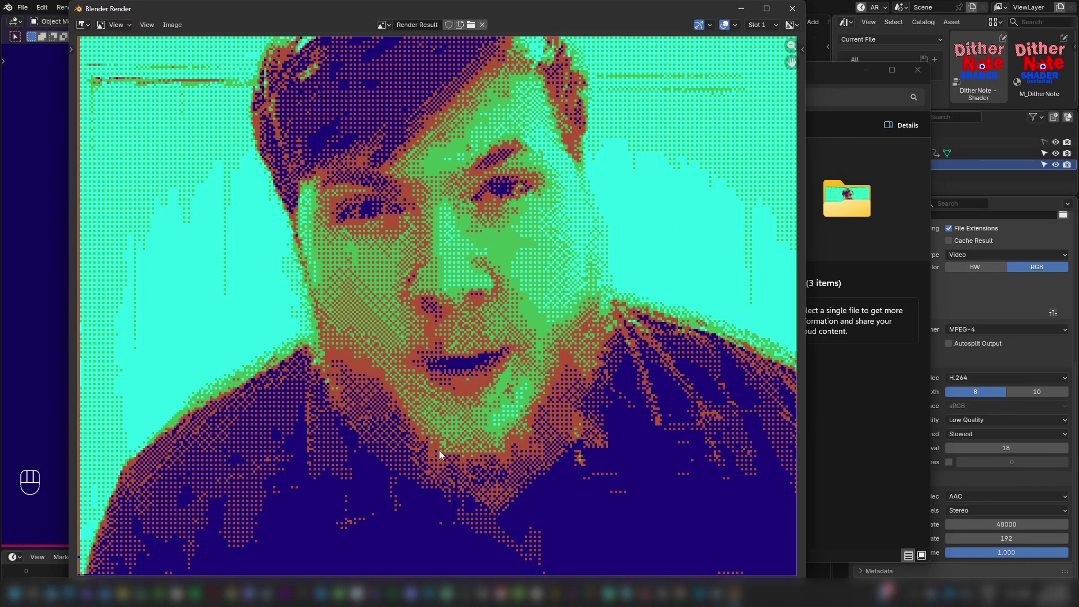
Step: Return to Blender, close the render window, narrow the 3D viewport to widen the shader editor, and select the DitherNote Plane
click(793, 8)
click(778, 44)
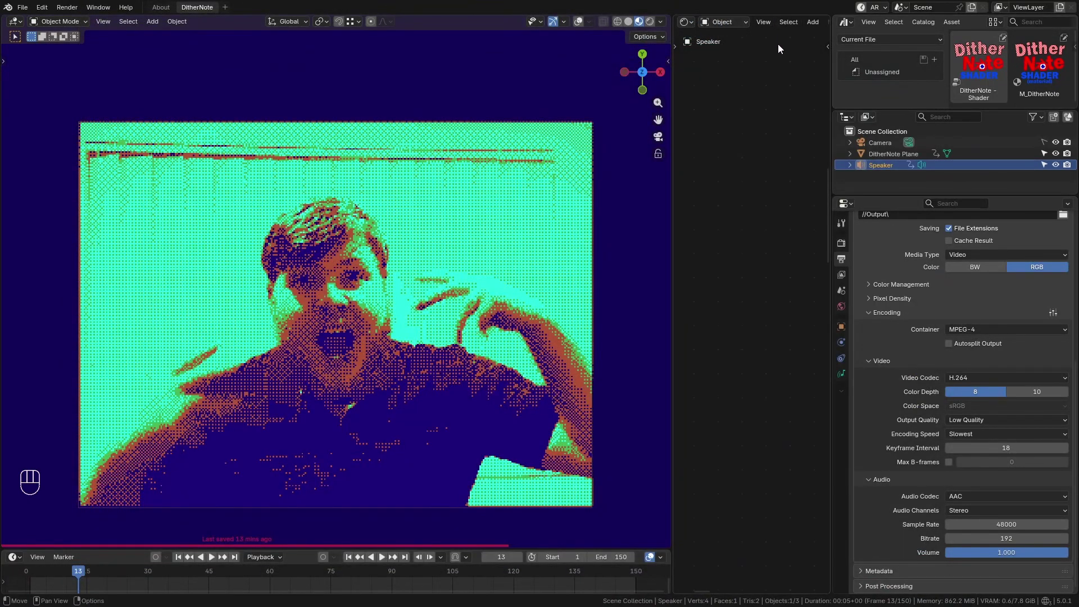
drag(674, 221, 429, 246)
click(893, 153)
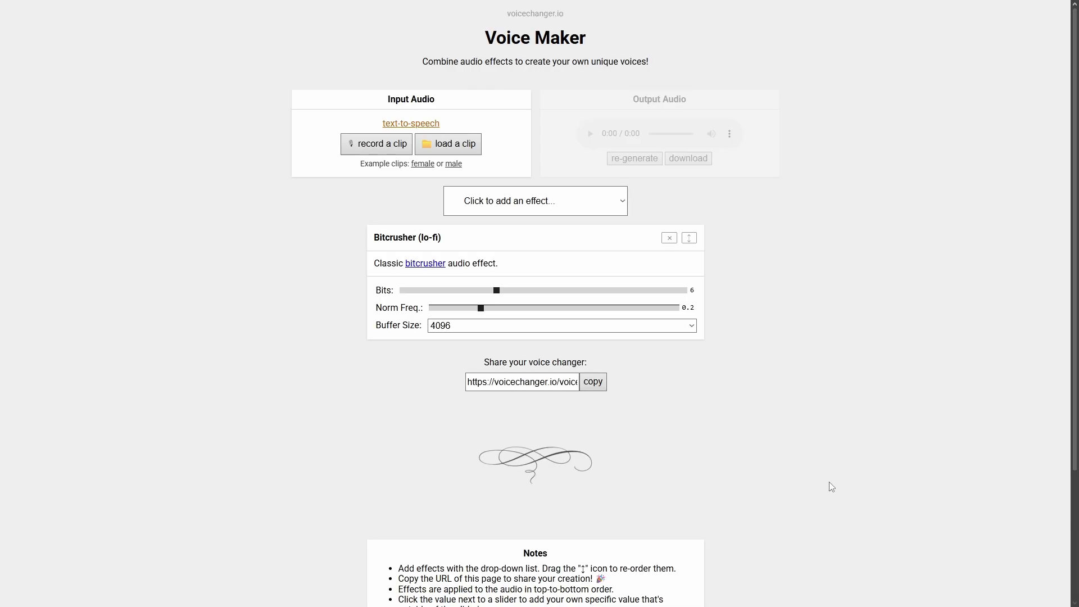
Step: On the Voice Maker website, load Sample_Video.mp4 as input for the Bitcrusher (lo-fi) effect and download the processed audio
click(451, 145)
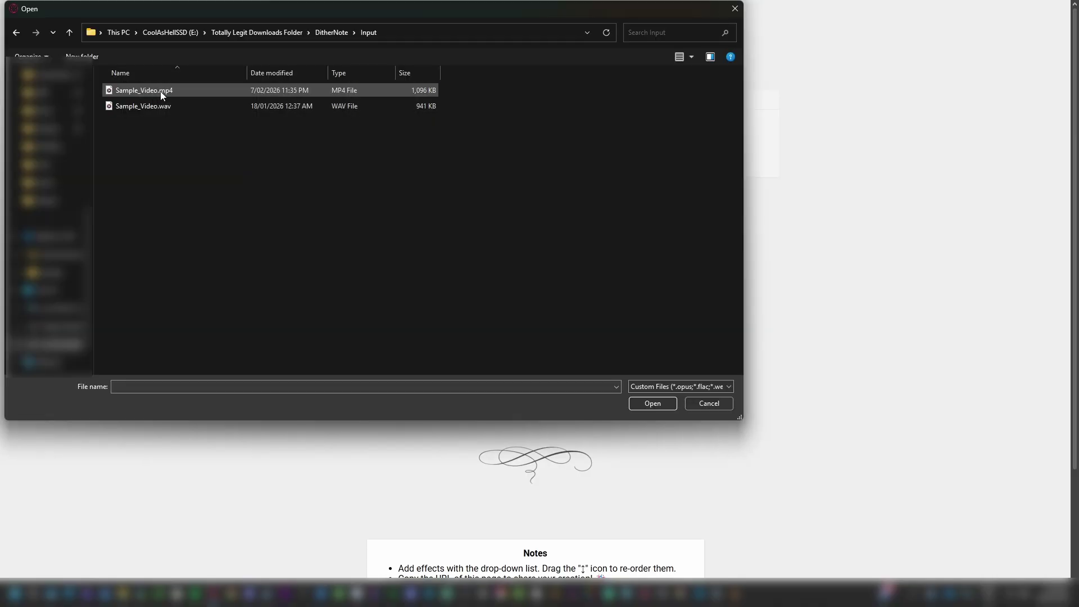
double_click(160, 91)
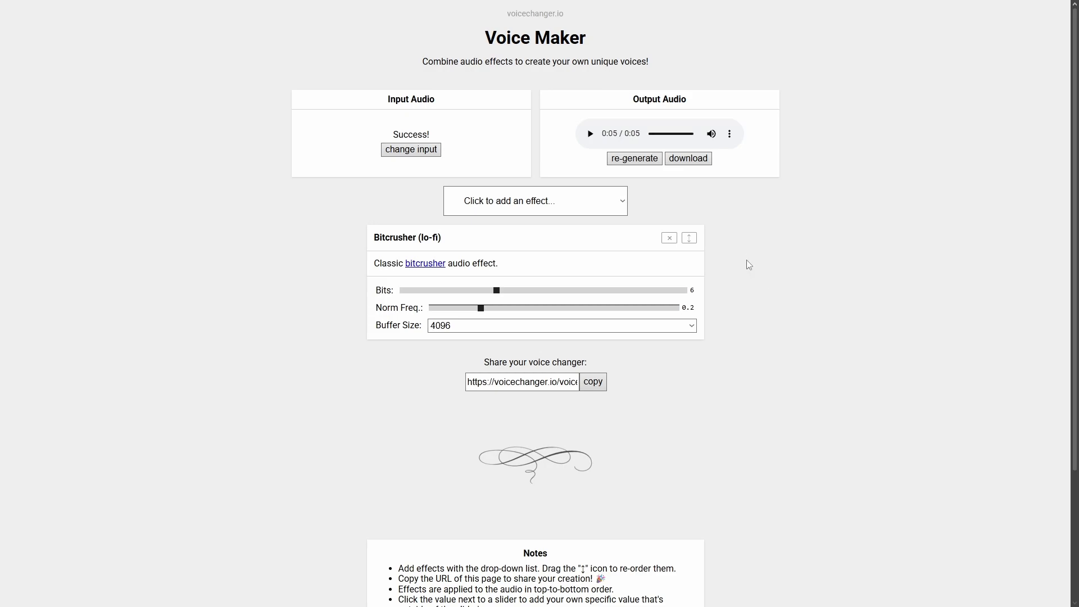
click(691, 160)
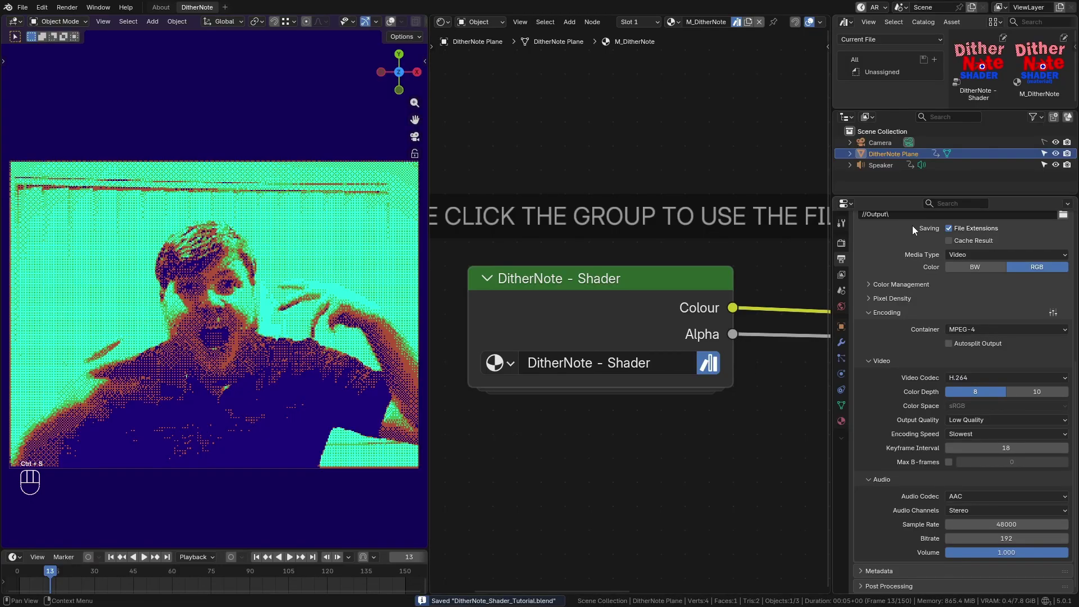
Step: In Blender, replace the Speaker's sound with Sample_Video.wav from the Input folder and play the animation to hear it
click(881, 165)
click(841, 374)
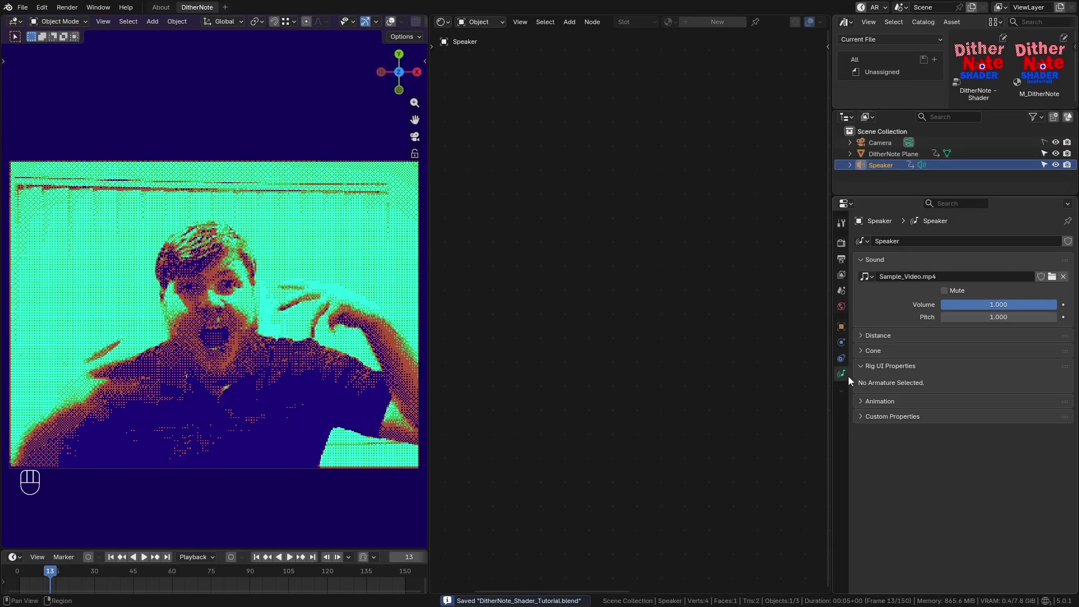
click(1052, 276)
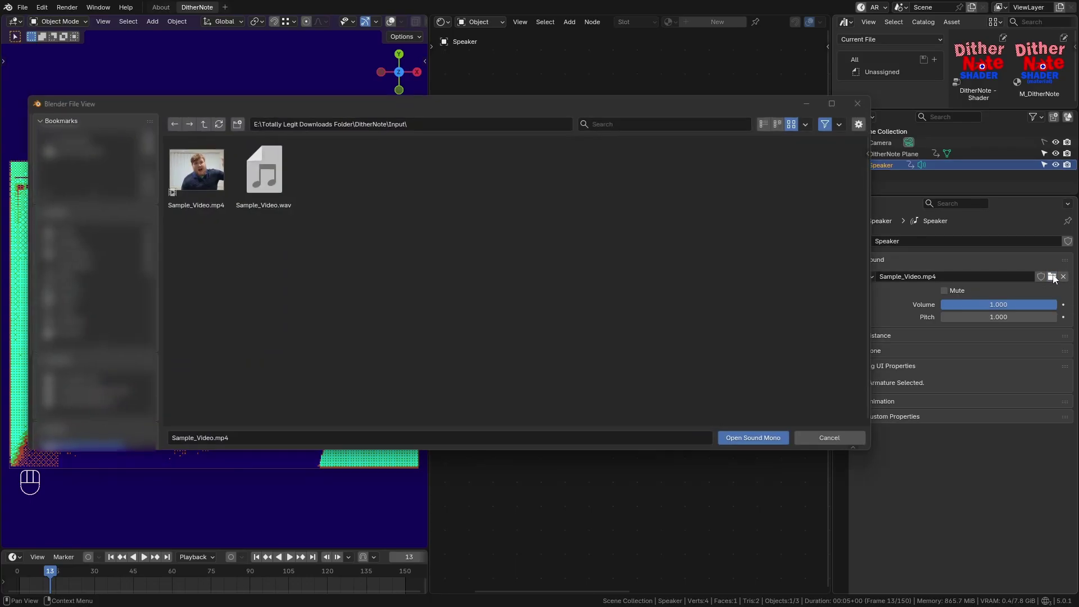
double_click(264, 176)
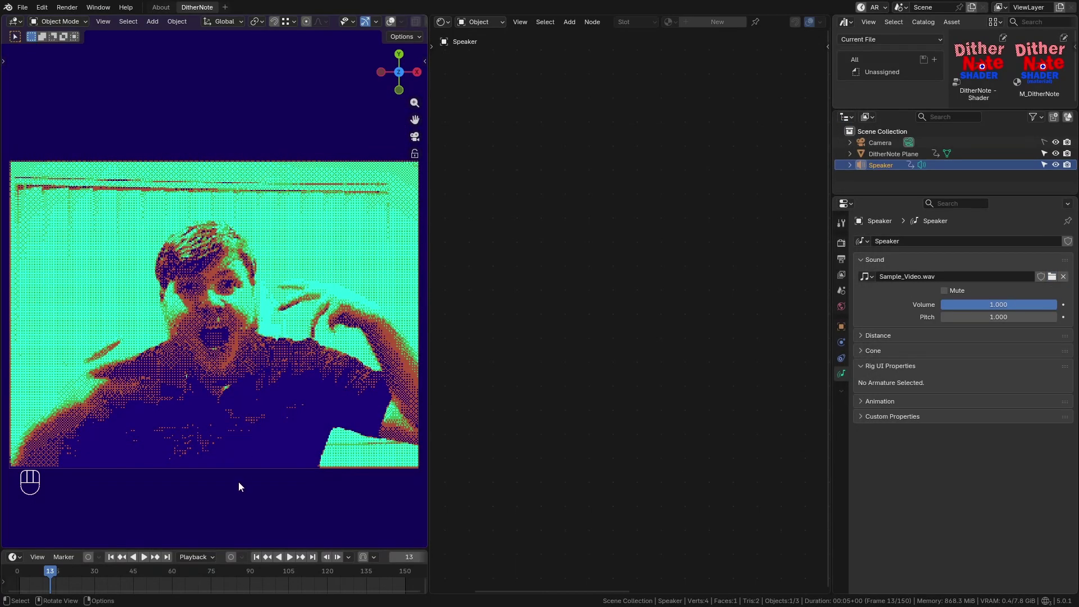
key(space)
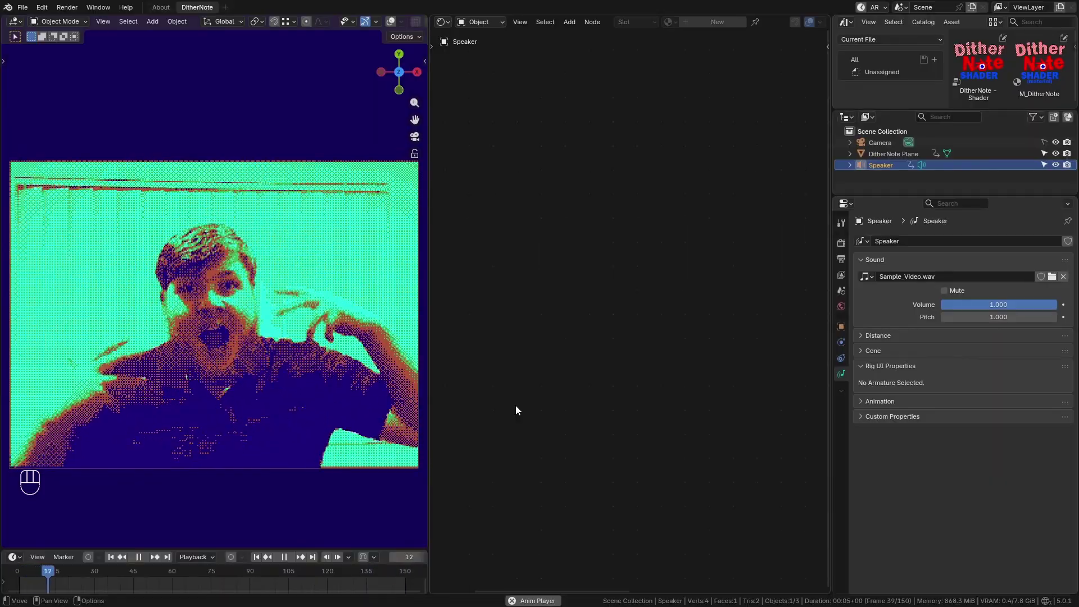
key(space)
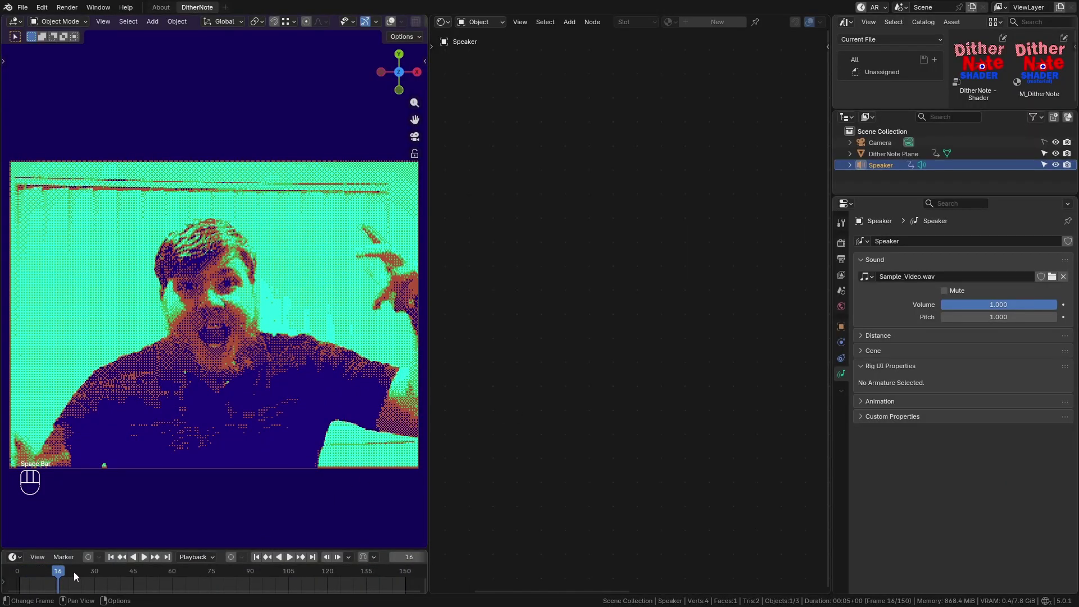
Step: Render a playblast of the dithered video with the new Speaker sound and switch to the Output folder in File Explorer
click(109, 26)
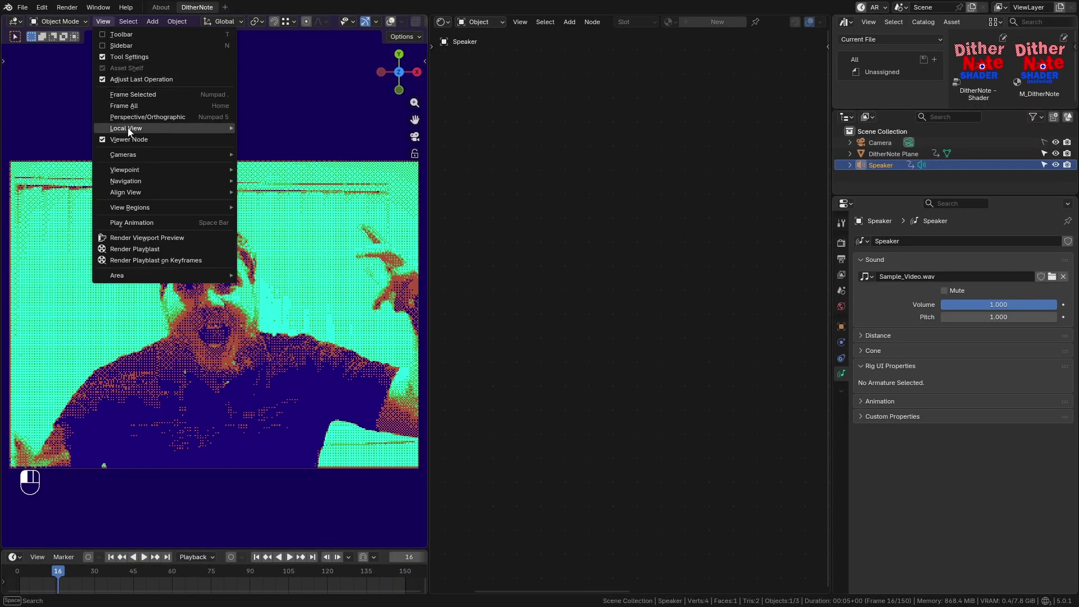
click(161, 248)
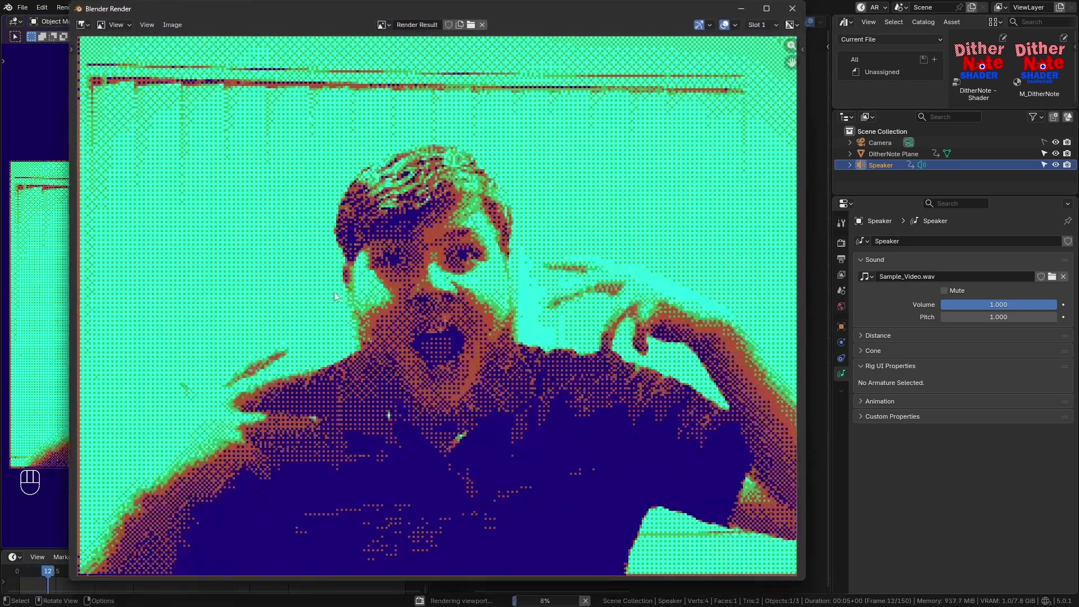
key(alt+Tab)
key(alt+Tab)
key(alt+Tab)
key(alt+Tab)
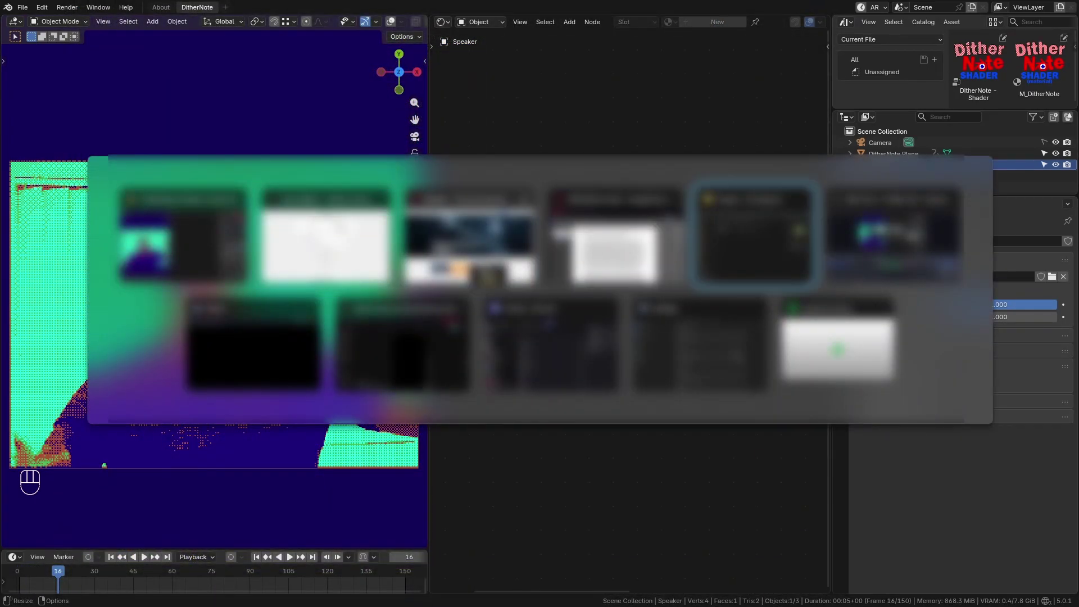
Step: Rename the newly rendered 0001-0150.mp4 as YOUARESOEPICC.mp4 and play it in Media Player
click(301, 210)
click(301, 210)
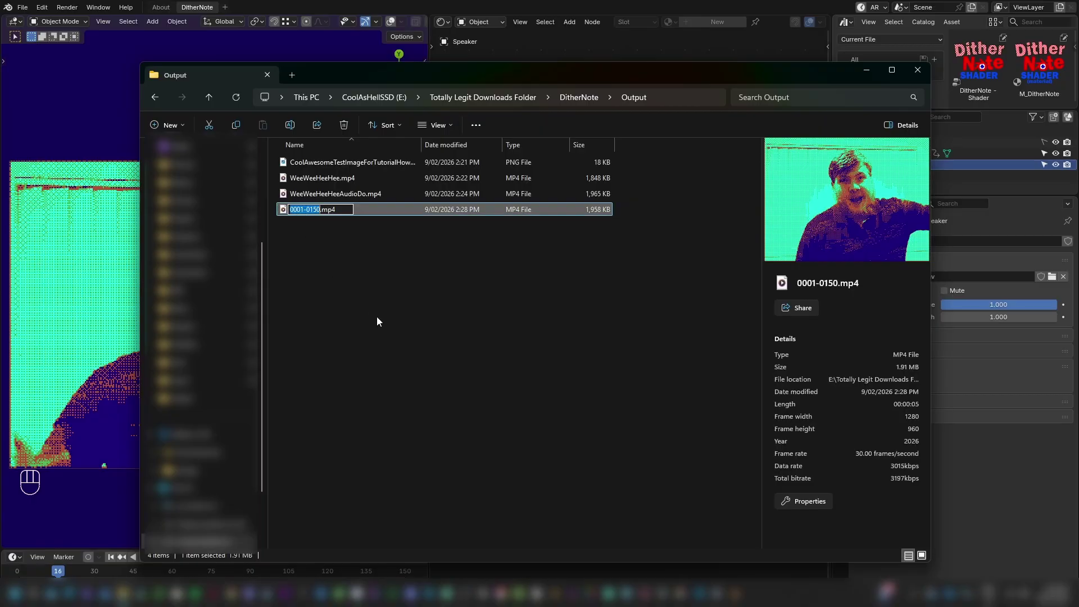
text(YOU)
text(ARESOEPIC)
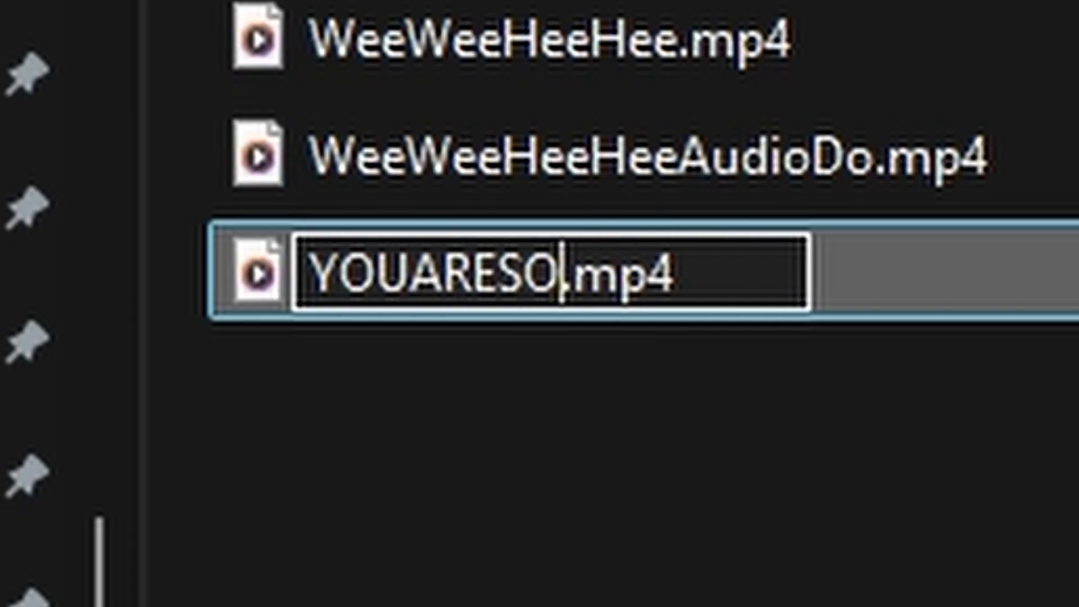
text(C)
key(Return)
key(Return)
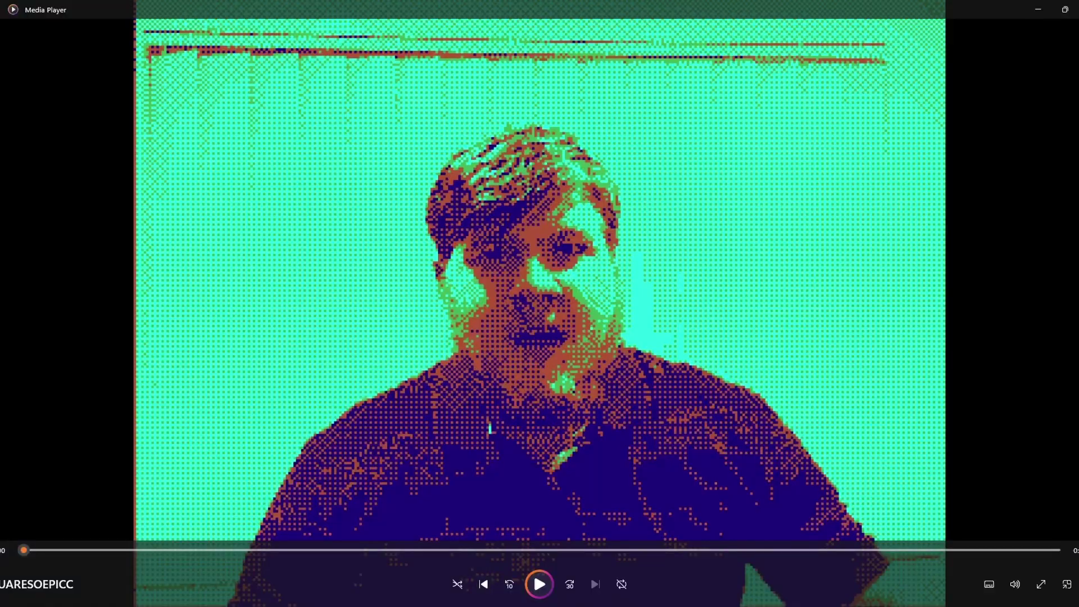
click(1066, 9)
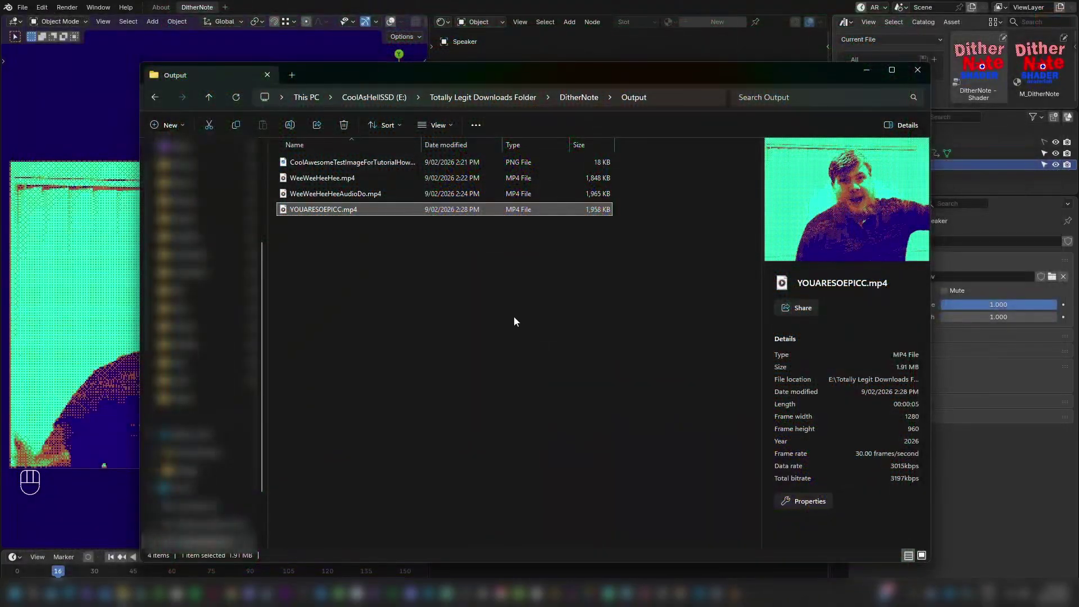
click(94, 380)
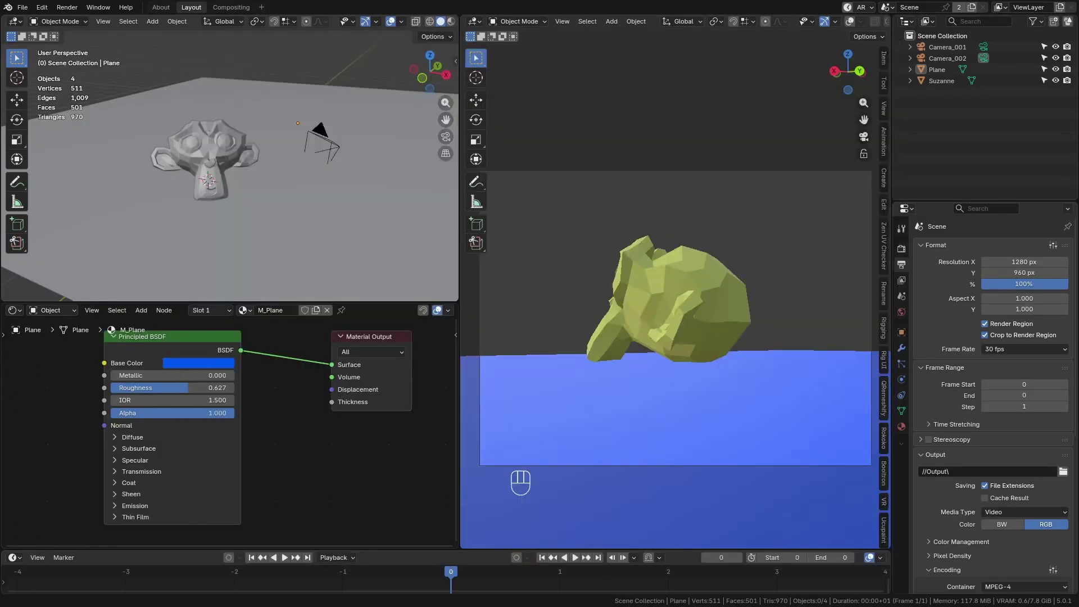
Step: Create a new General Blender file
click(22, 8)
mouse_move(67, 23)
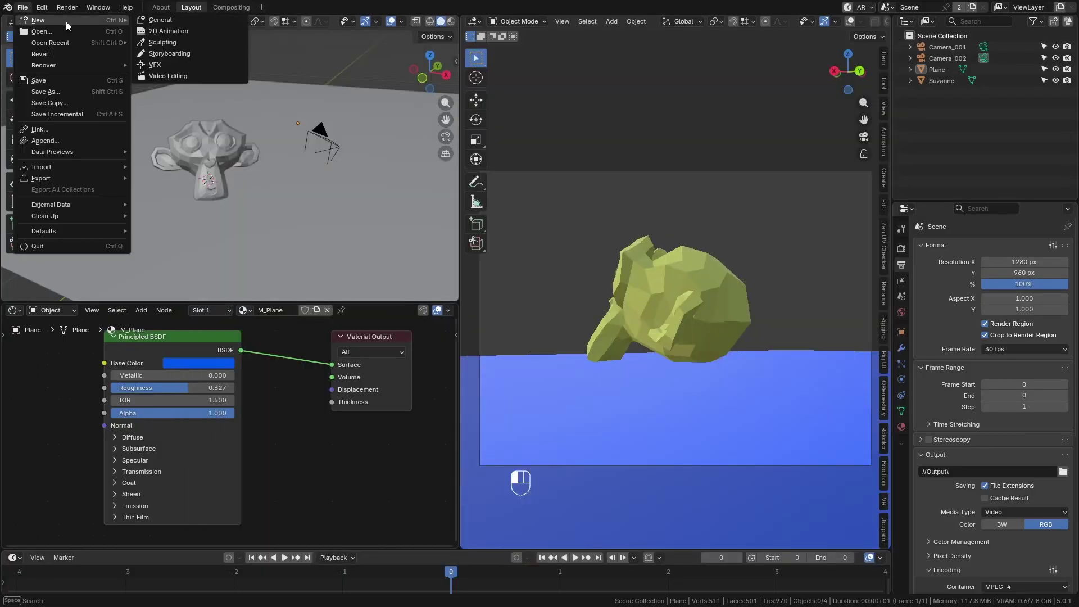
click(163, 21)
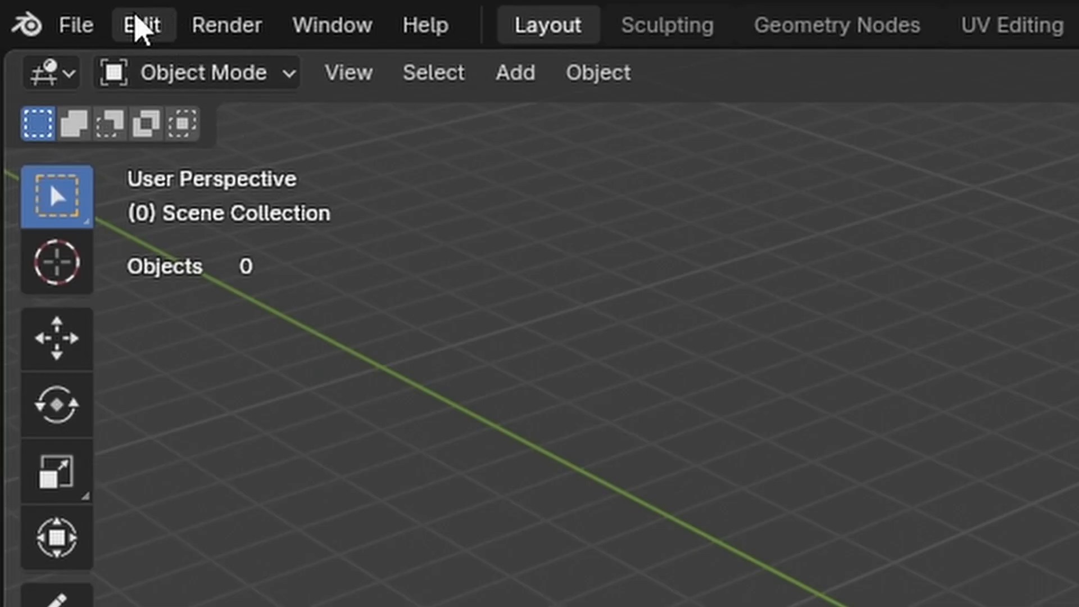
Step: In the File Paths preferences, add the DitherNote folder from E:\Totally Legit Downloads Folder as an asset library
click(140, 25)
click(276, 518)
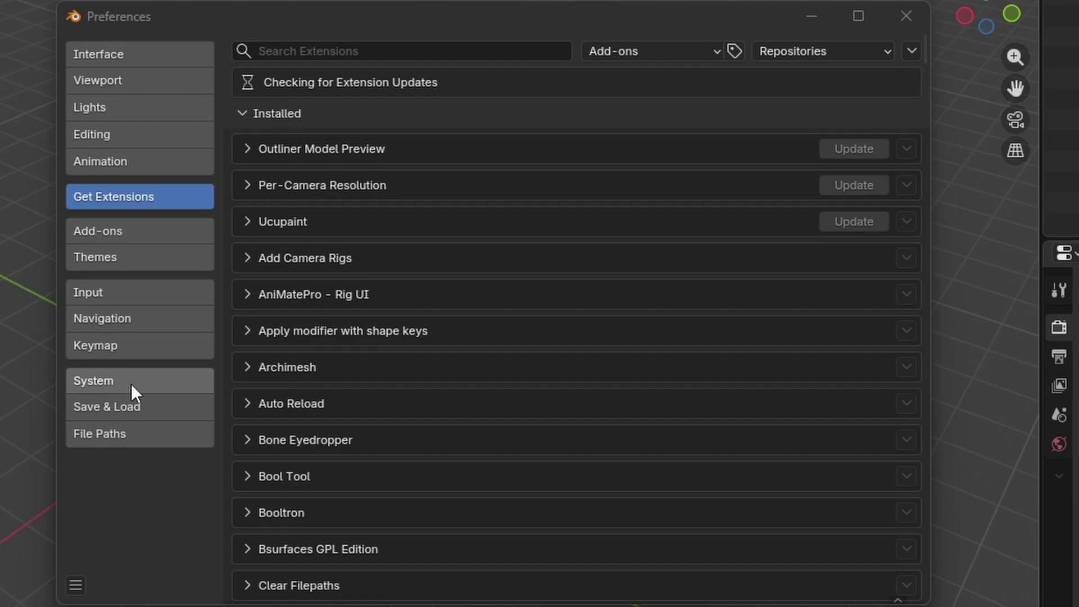
click(150, 436)
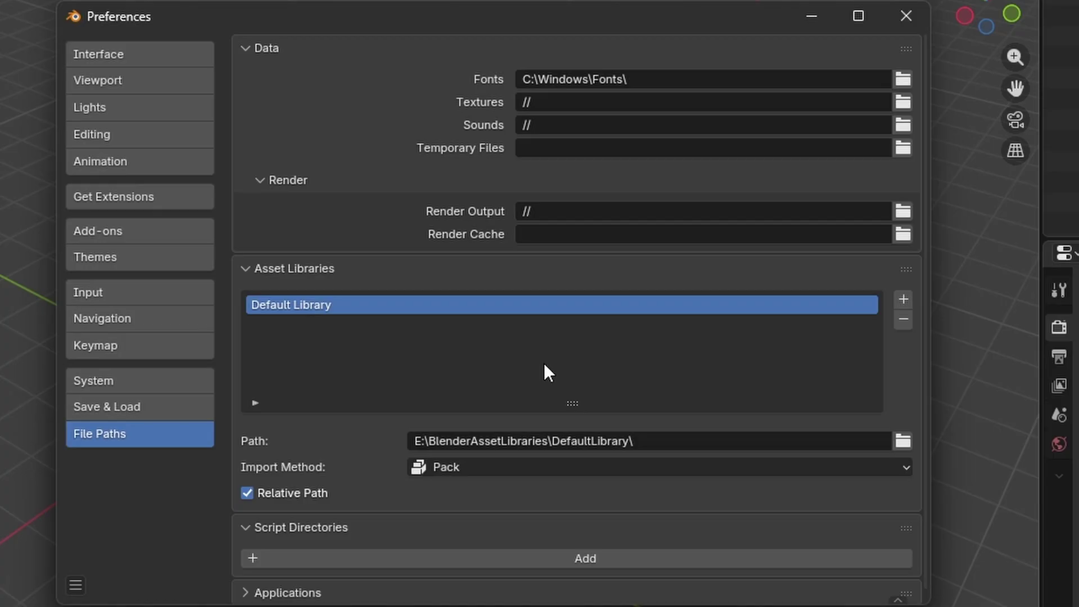
click(903, 299)
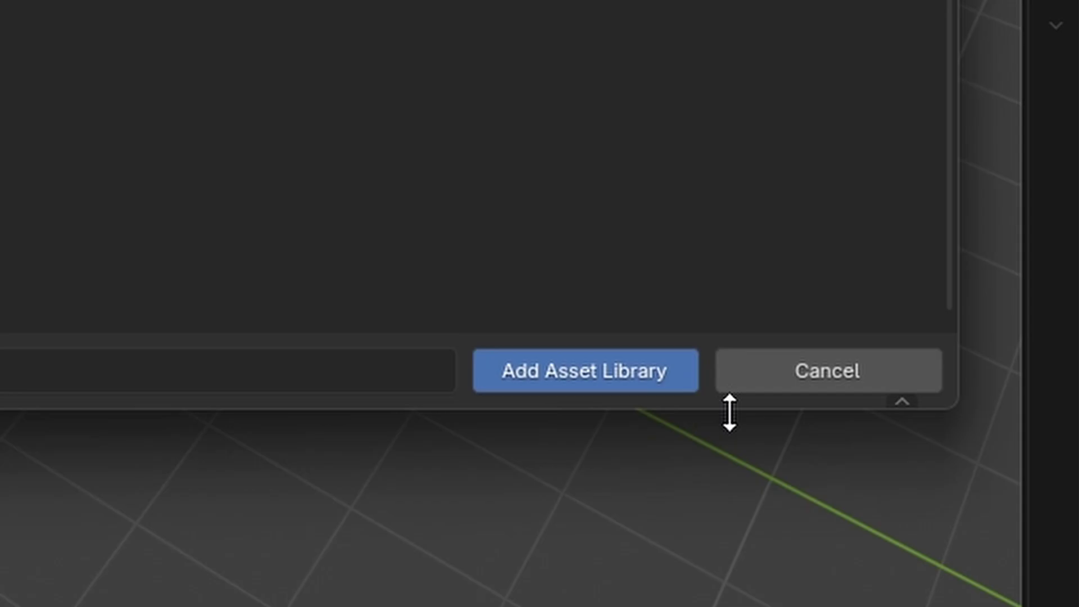
click(639, 384)
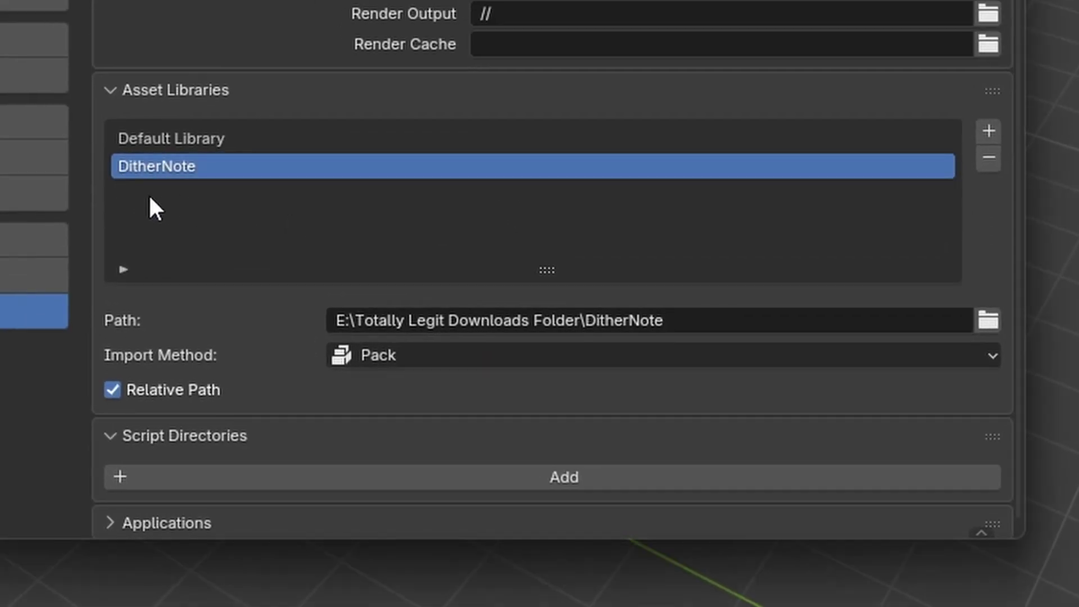
key(Up)
click(179, 168)
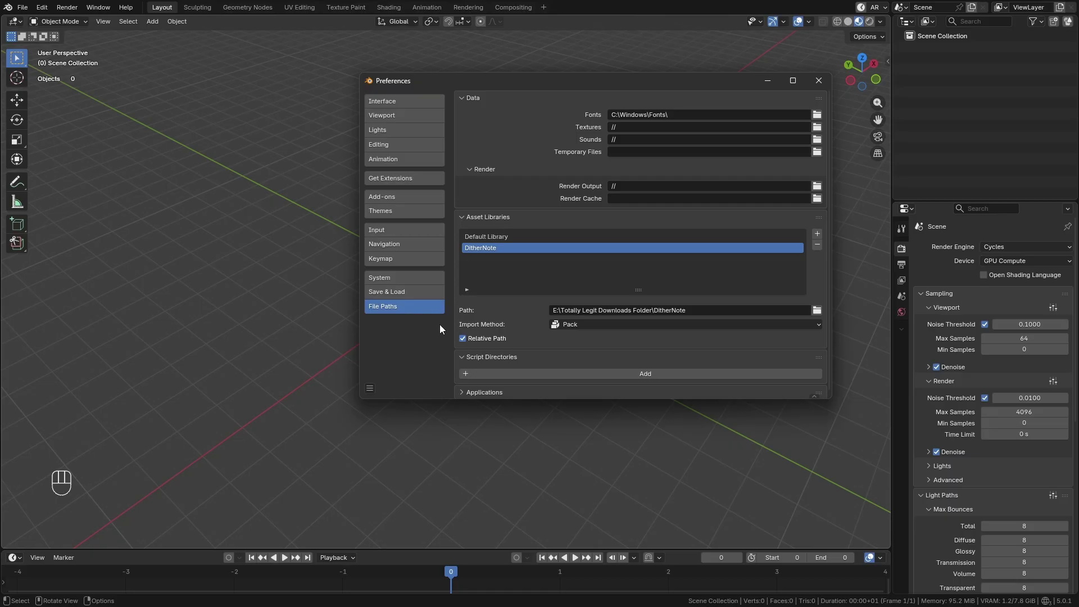
Step: Save the preferences and close the Preferences window
click(369, 389)
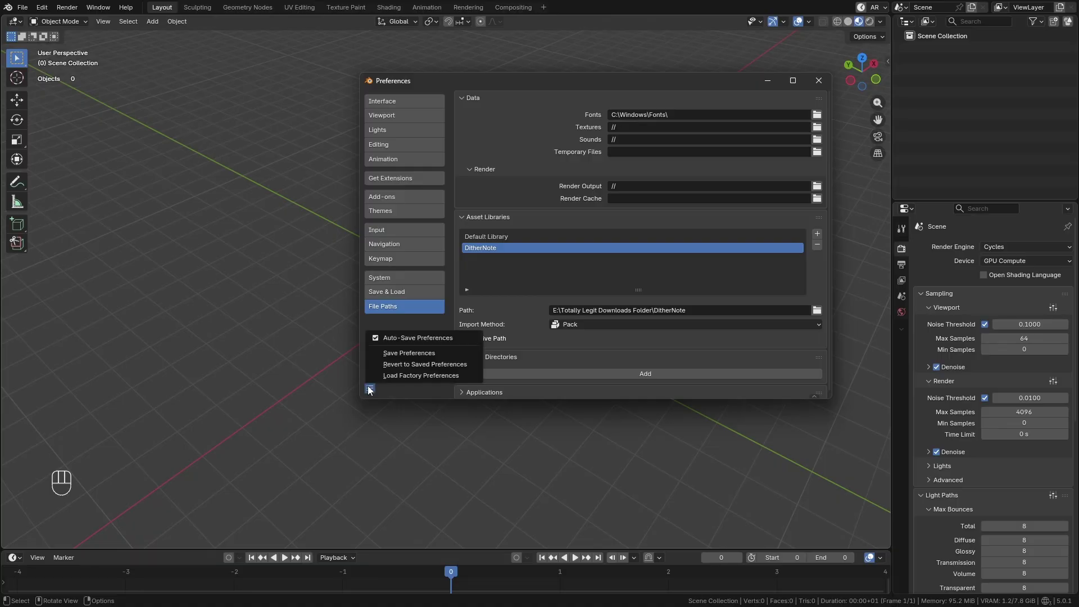
click(387, 352)
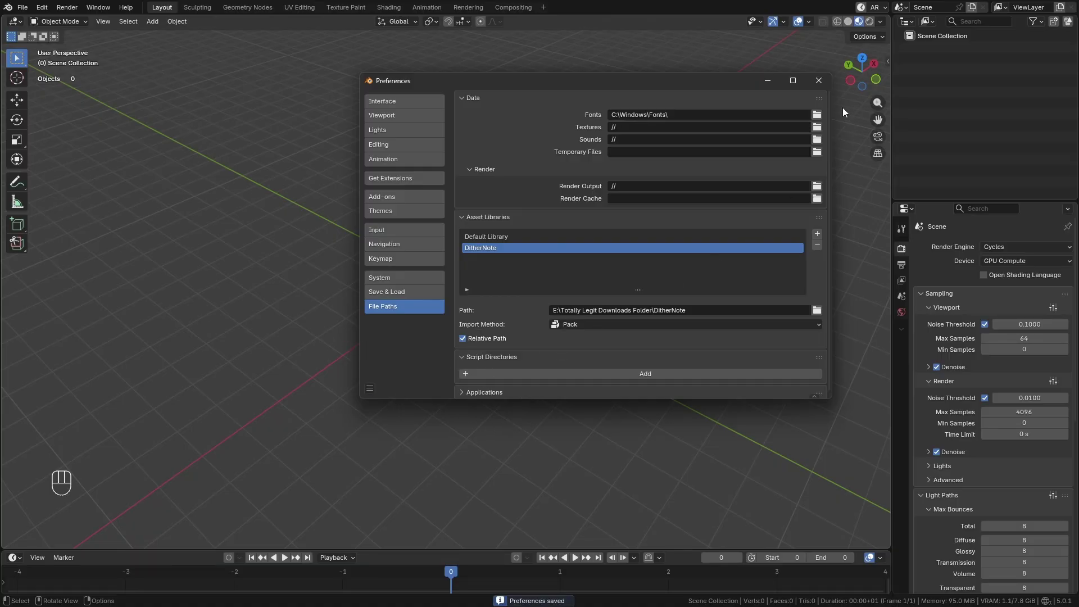
click(818, 80)
middle_drag(815, 74, 451, 288)
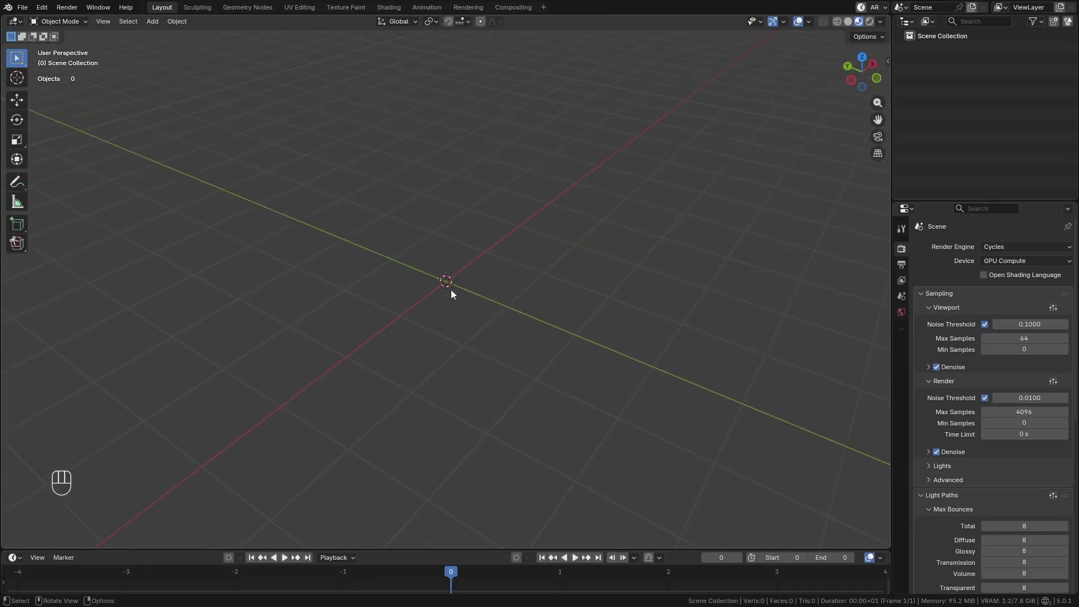
Step: Examine Suzanne and the plane in the maximized camera and perspective viewports of the original scene, without moving any object
middle_drag(528, 511, 528, 493)
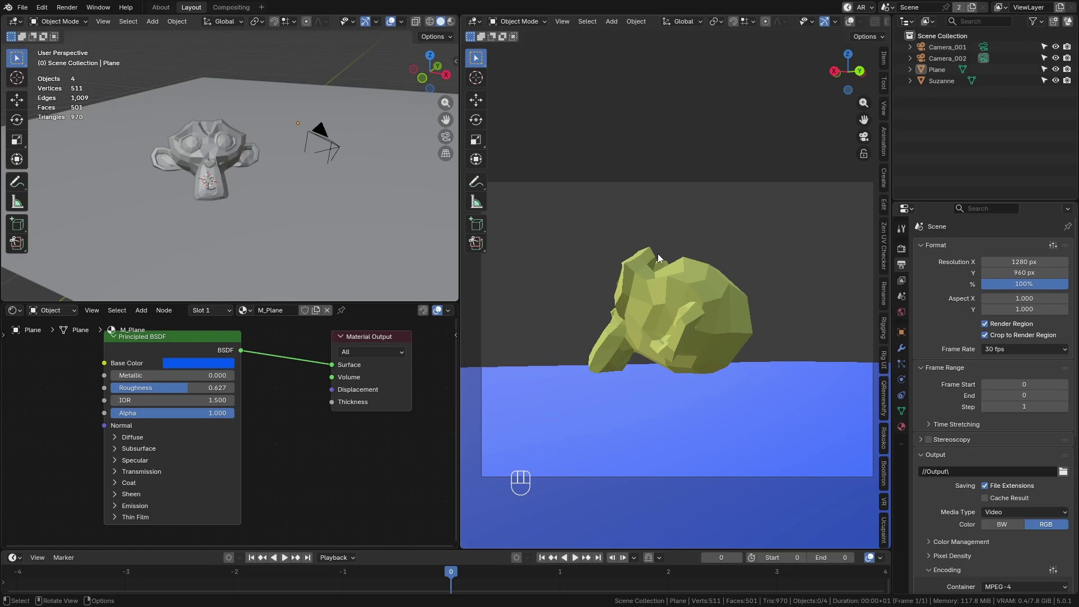
key(ctrl+space)
shift+middle_drag(675, 228, 708, 272)
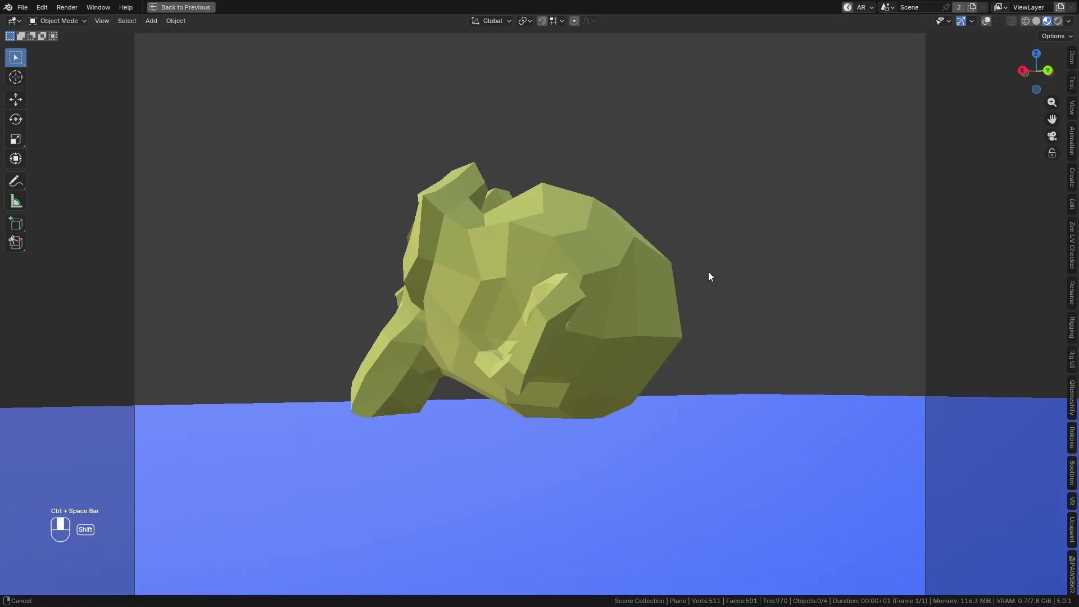
scroll(675, 275, down, 5)
scroll(675, 275, up, 6)
key(ctrl+space)
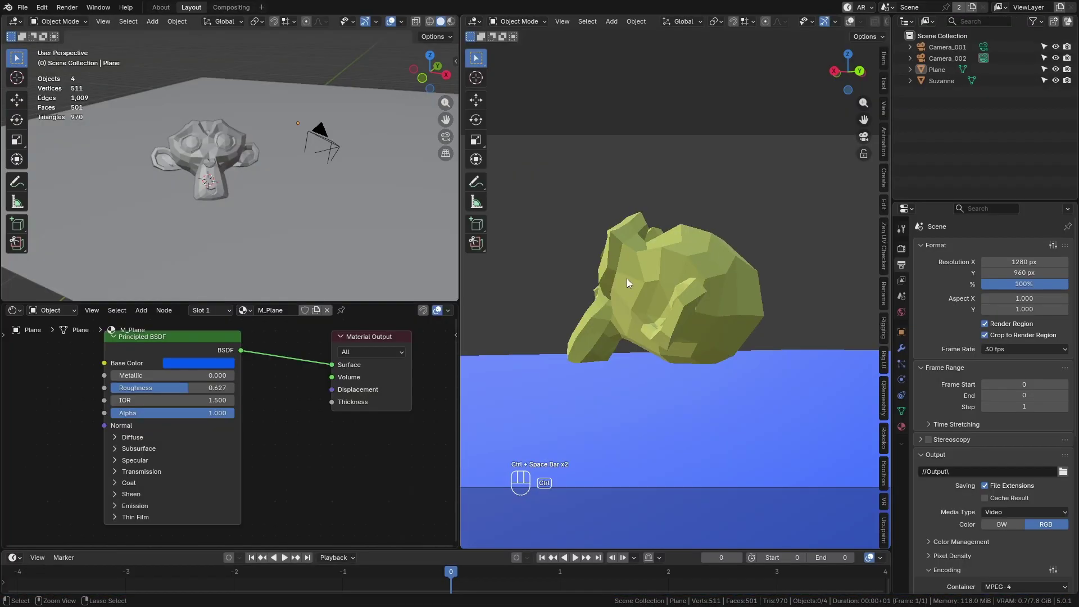
key(ctrl+space)
mouse_move(395, 271)
middle_down()
mouse_move(754, 305)
mouse_move(683, 326)
mouse_move(508, 300)
middle_up()
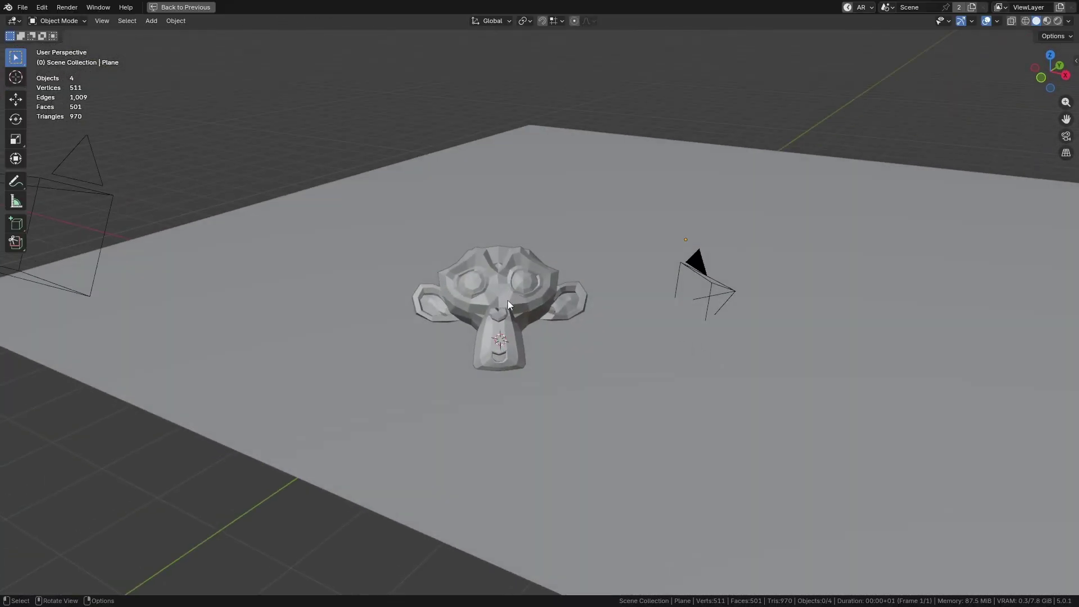
click(508, 300)
key(g)
right_click(554, 258)
middle_drag(675, 338, 596, 308)
click(560, 389)
key(g)
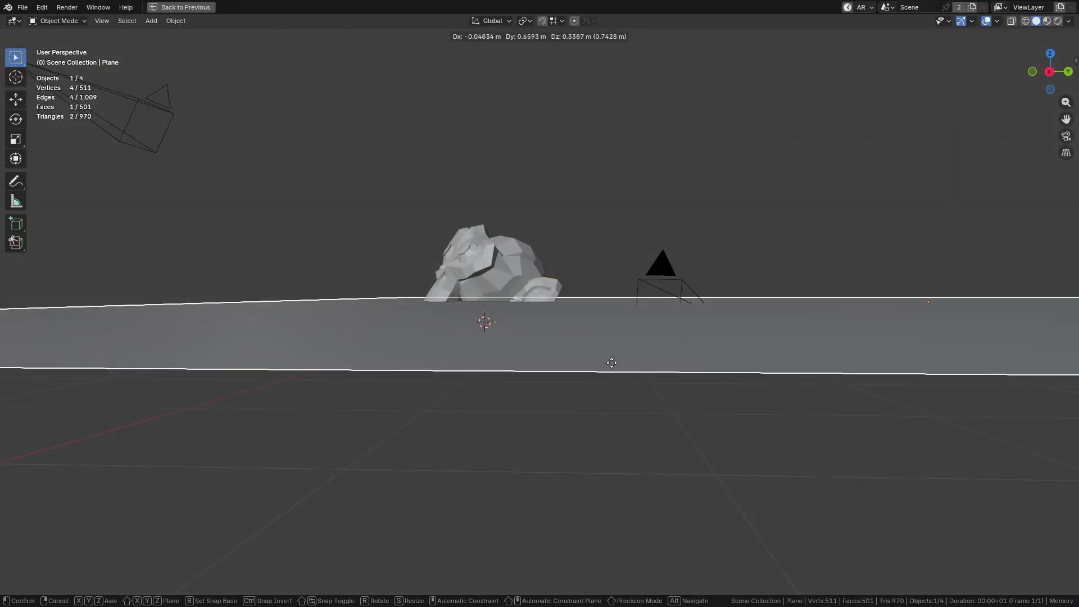
right_click(611, 363)
Step: Preview the scene through the active camera with rendered viewport shading
click(1066, 136)
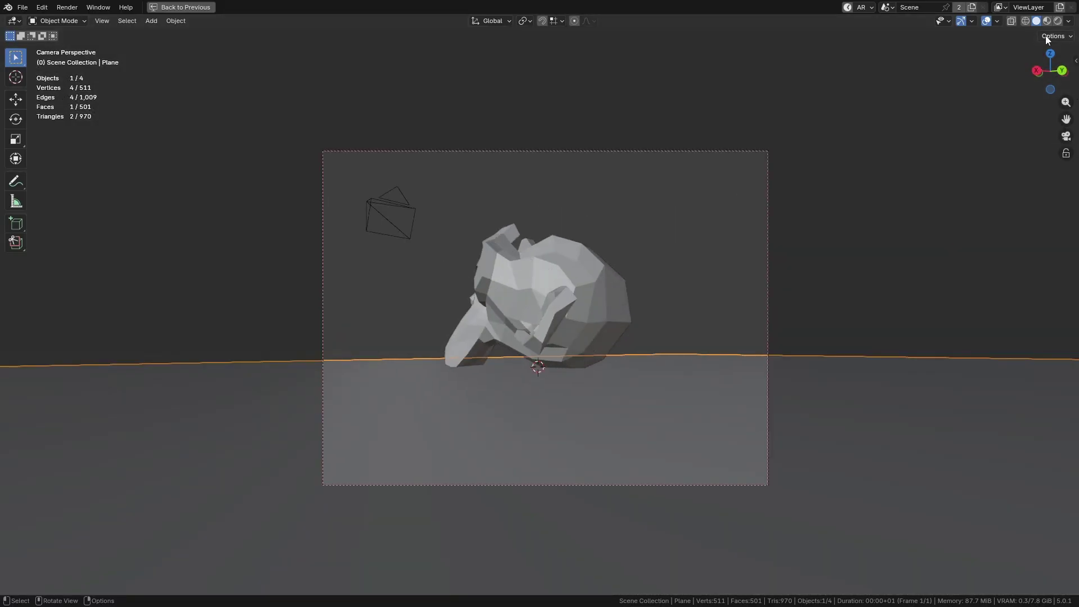
click(1047, 21)
click(1057, 21)
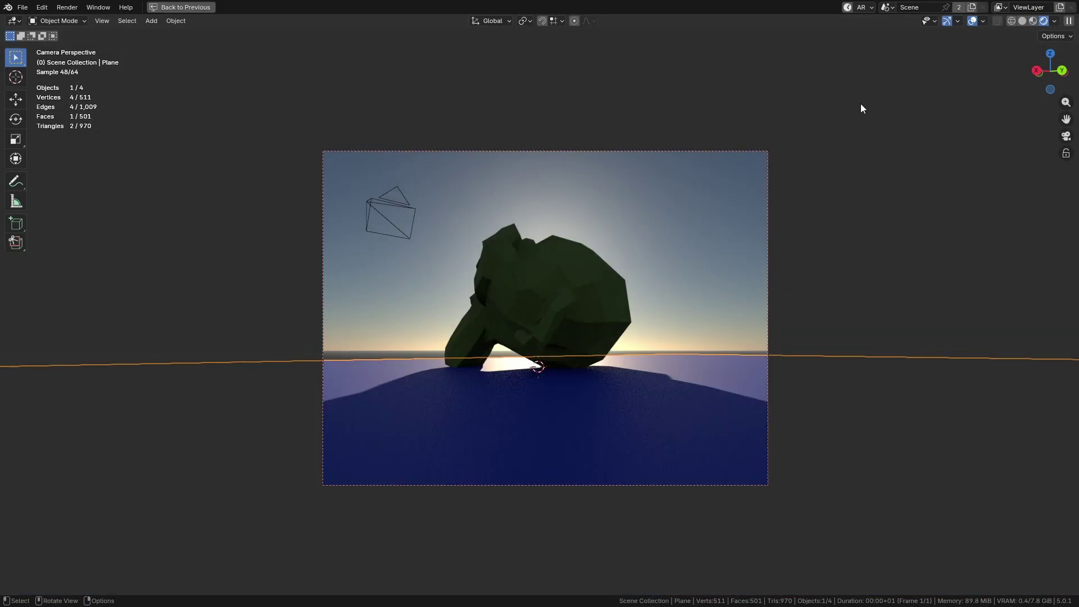
scroll(676, 293, up, 3)
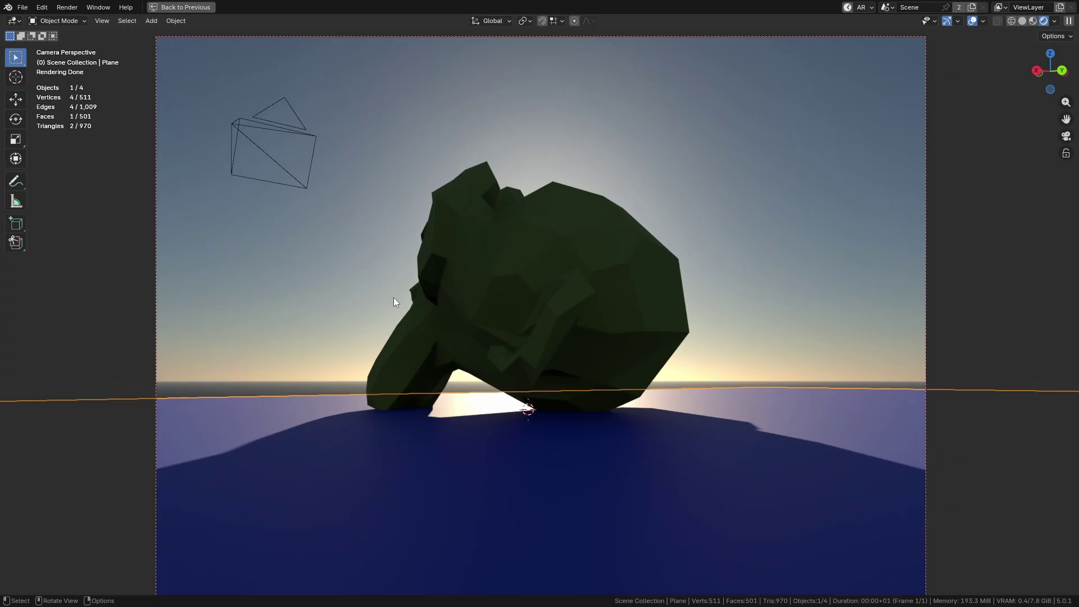
middle_drag(397, 301, 609, 456)
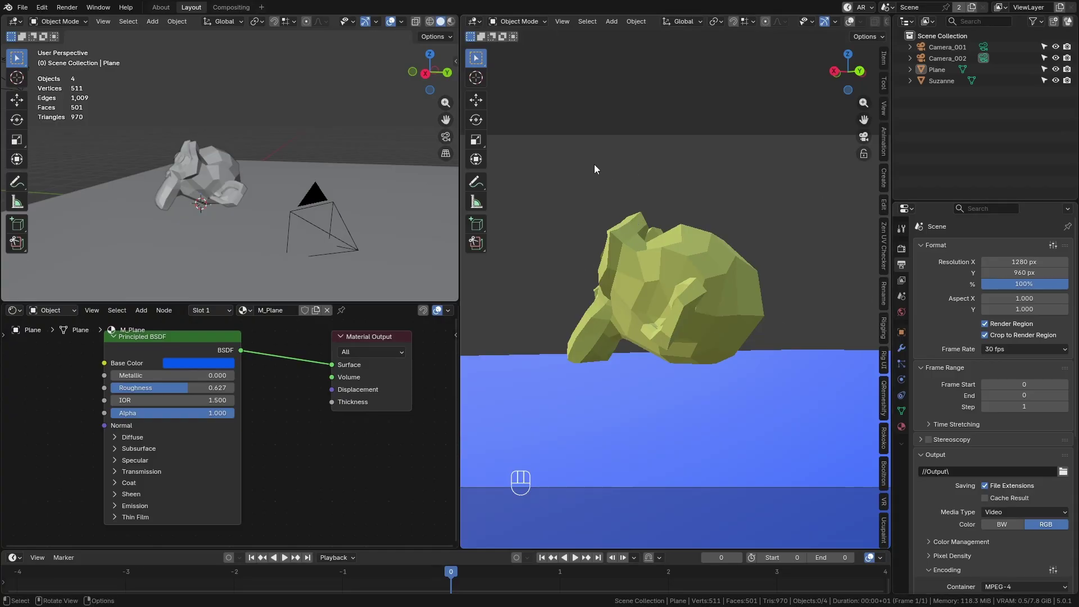
Step: Render a still image of the scene and set the Cycles render time limit to 120 seconds
click(67, 7)
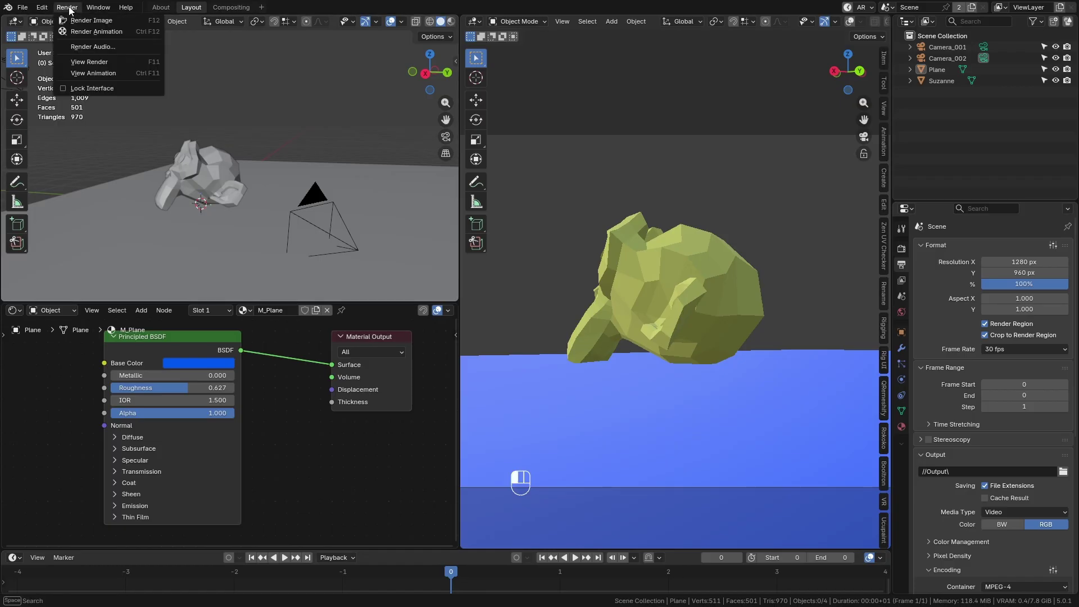
click(90, 20)
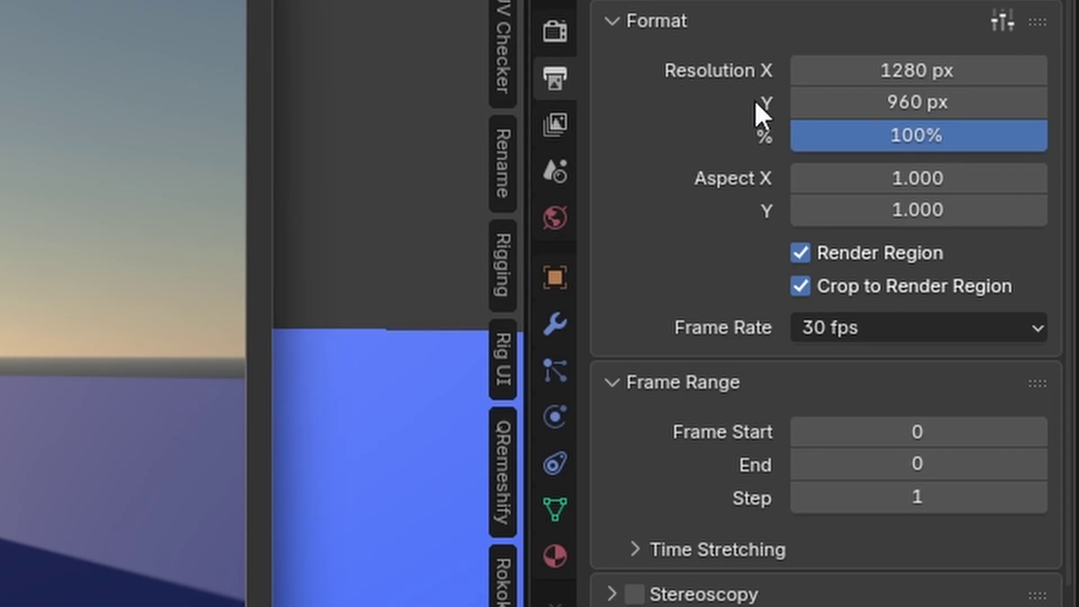
click(554, 34)
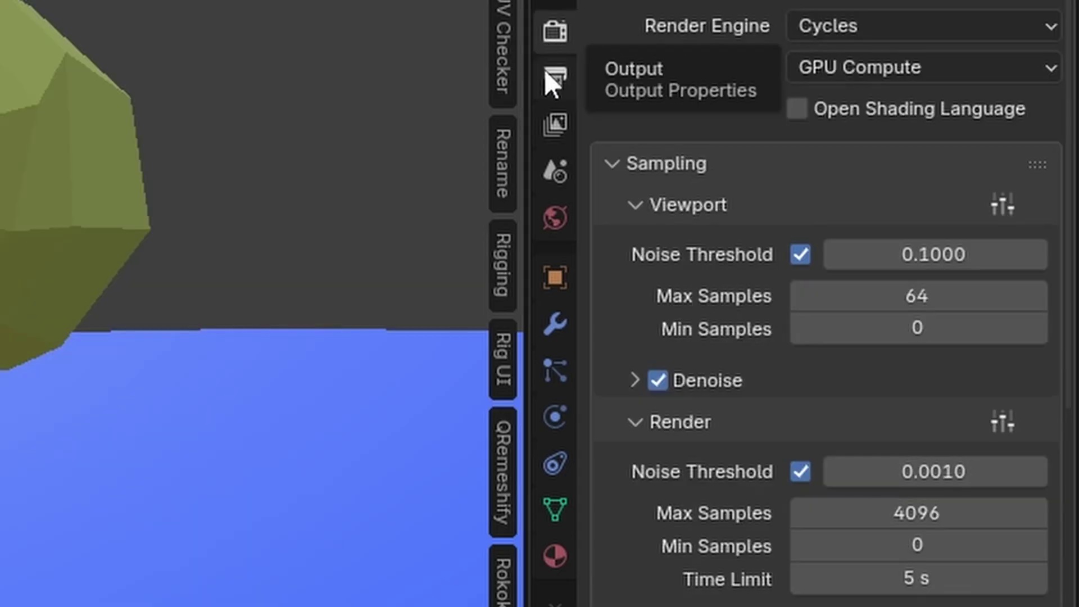
drag(842, 579, 876, 579)
click(848, 579)
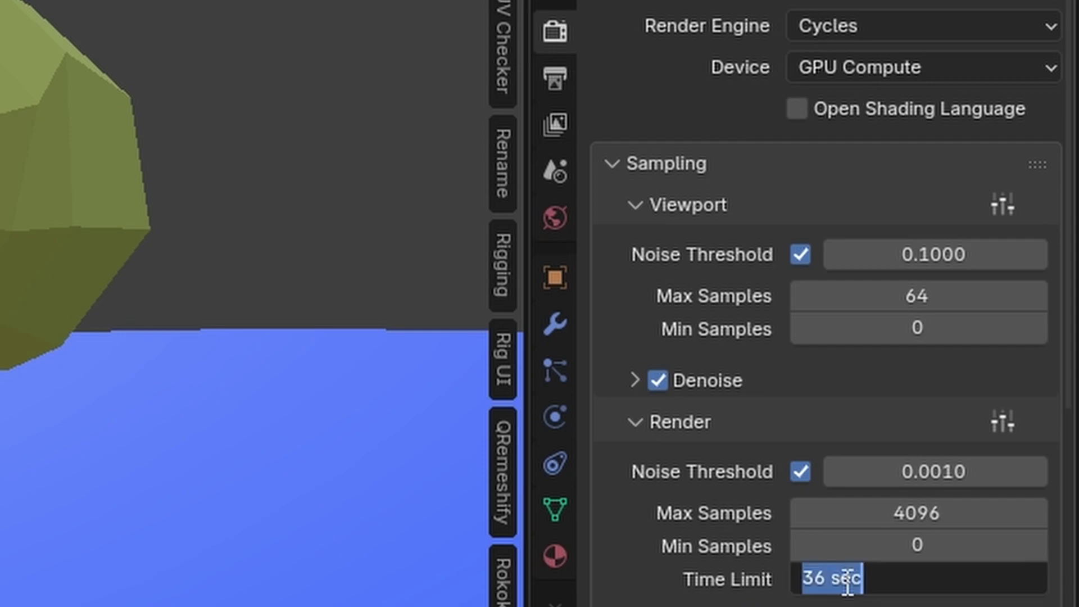
text(120)
key(Return)
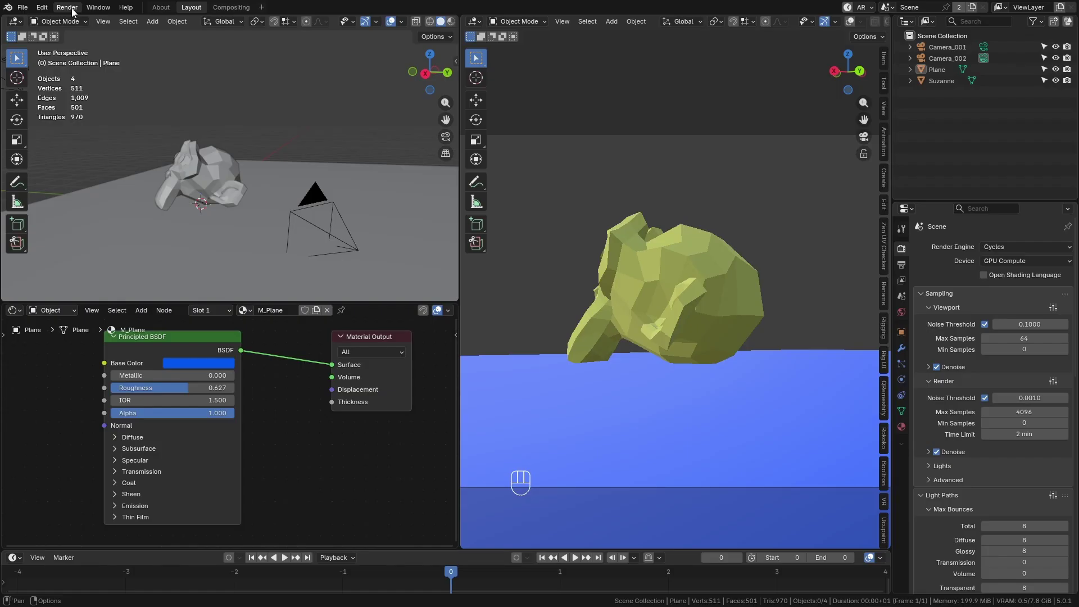
Step: Render the still image again with the new time limit and close the render result window
click(67, 7)
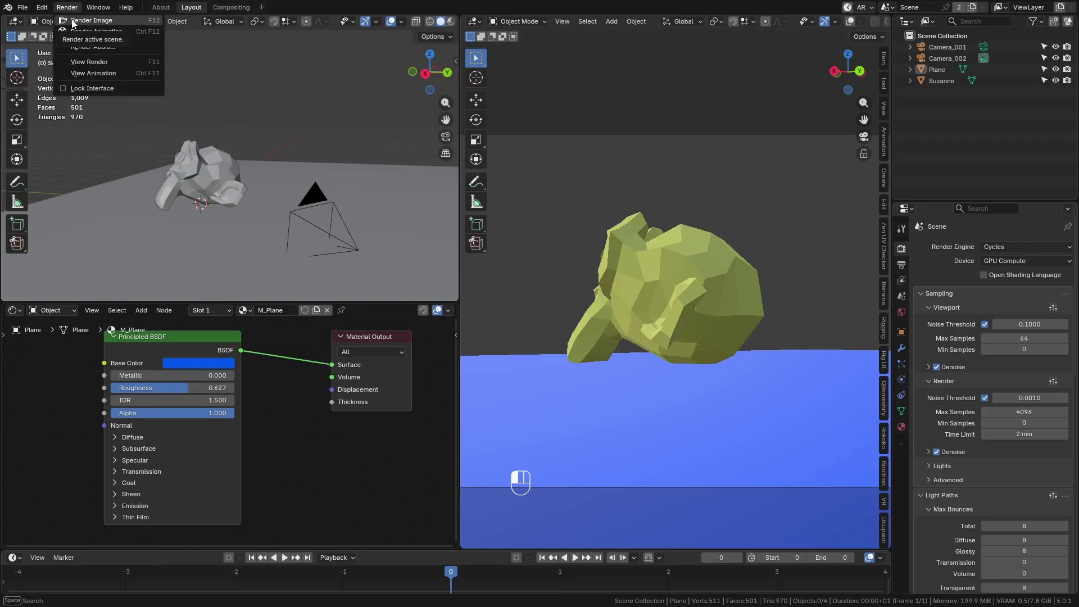
click(90, 21)
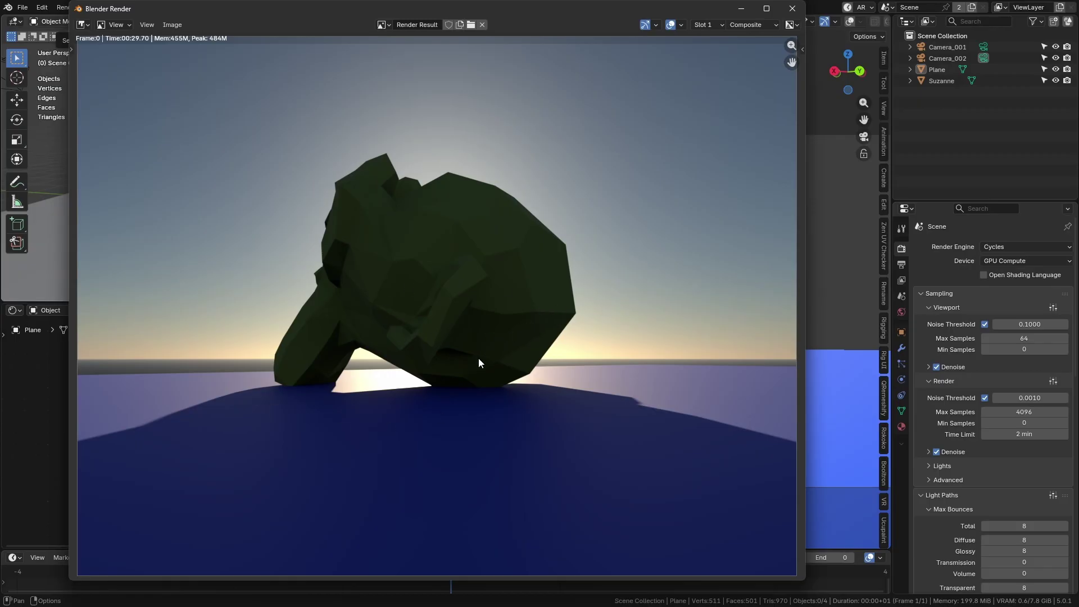
click(791, 8)
Step: Show the compositor's performance options in the Compositing workspace and check the available Device choices
click(230, 6)
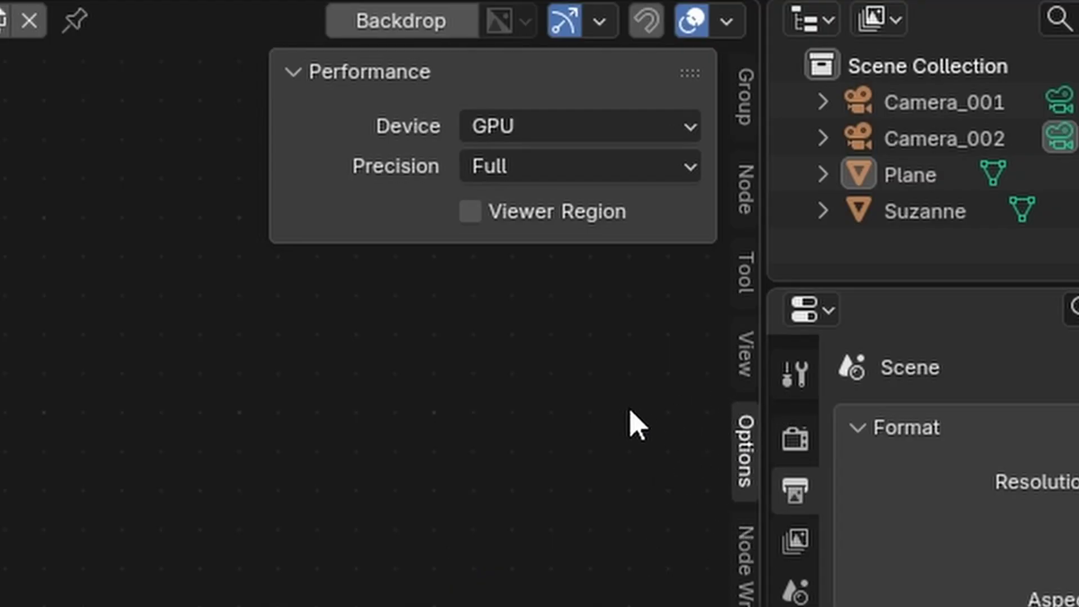
key(n)
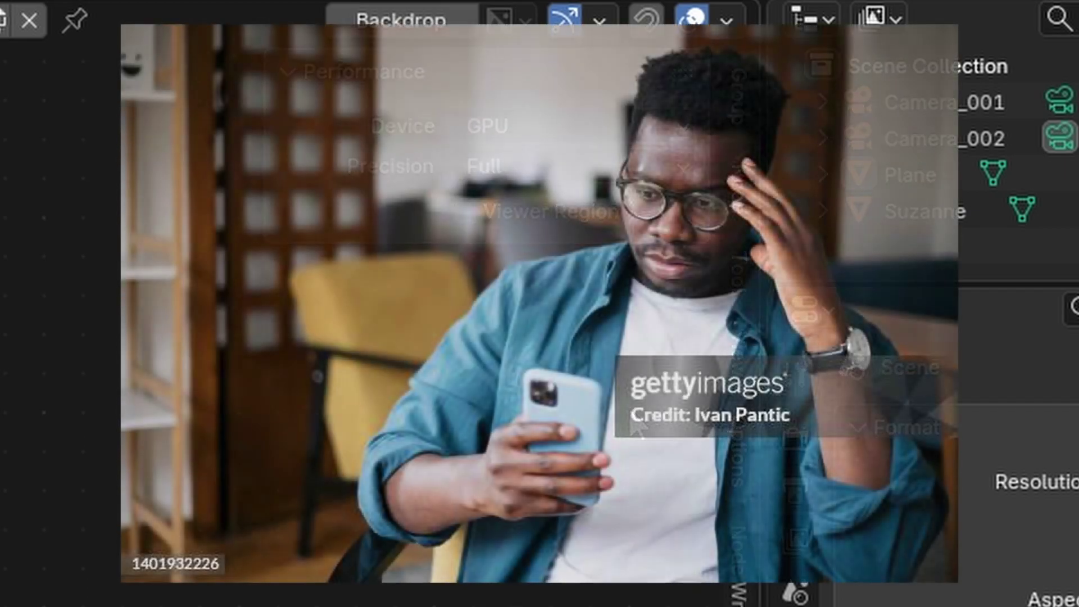
click(561, 134)
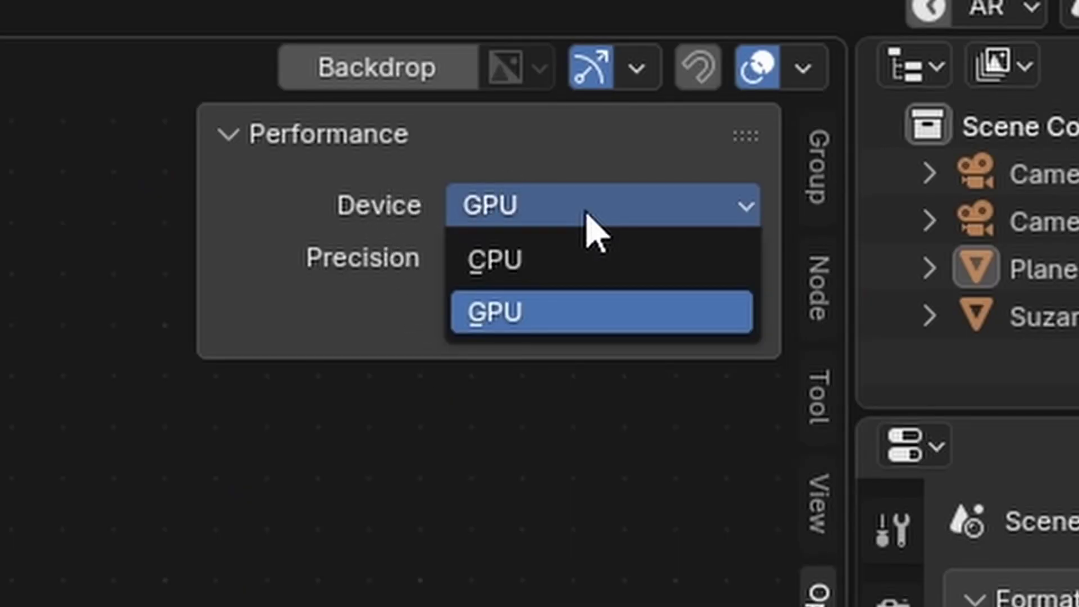
click(587, 214)
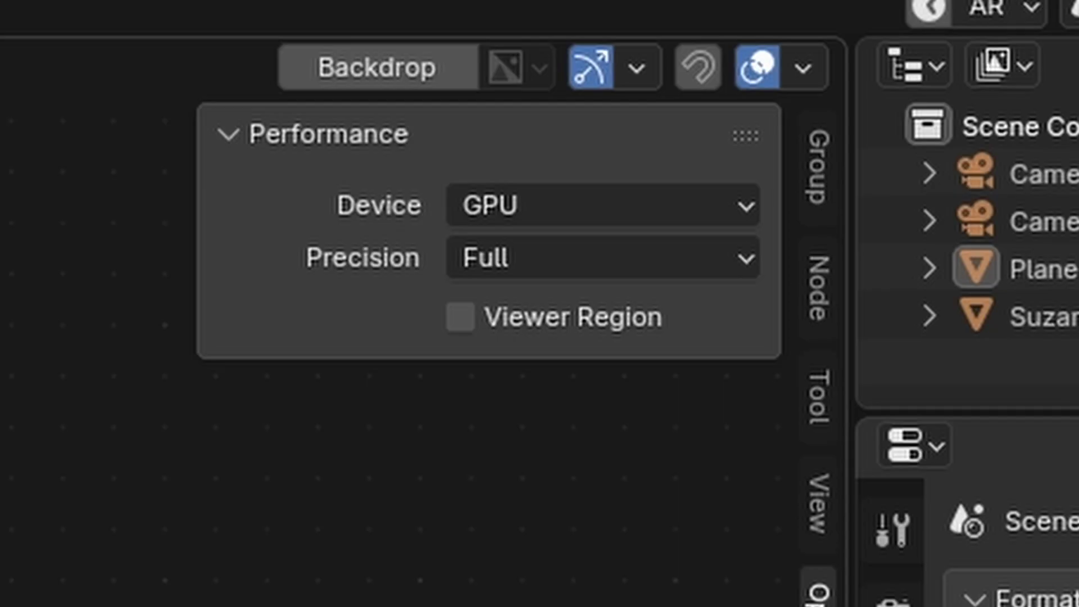
Step: Switch the compositor's performance Device to CPU and back to GPU
click(585, 213)
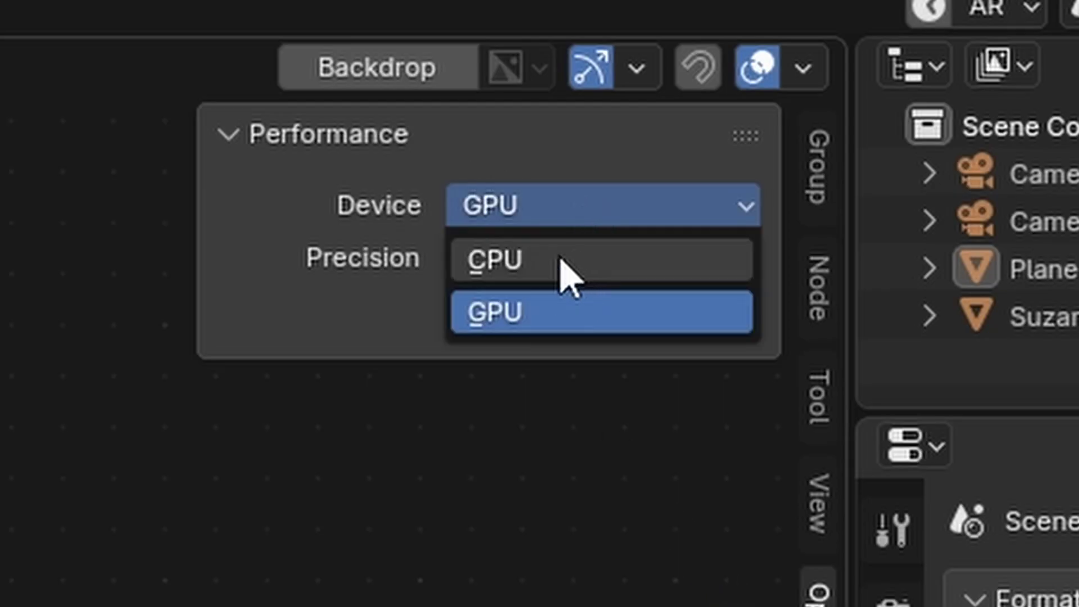
click(566, 270)
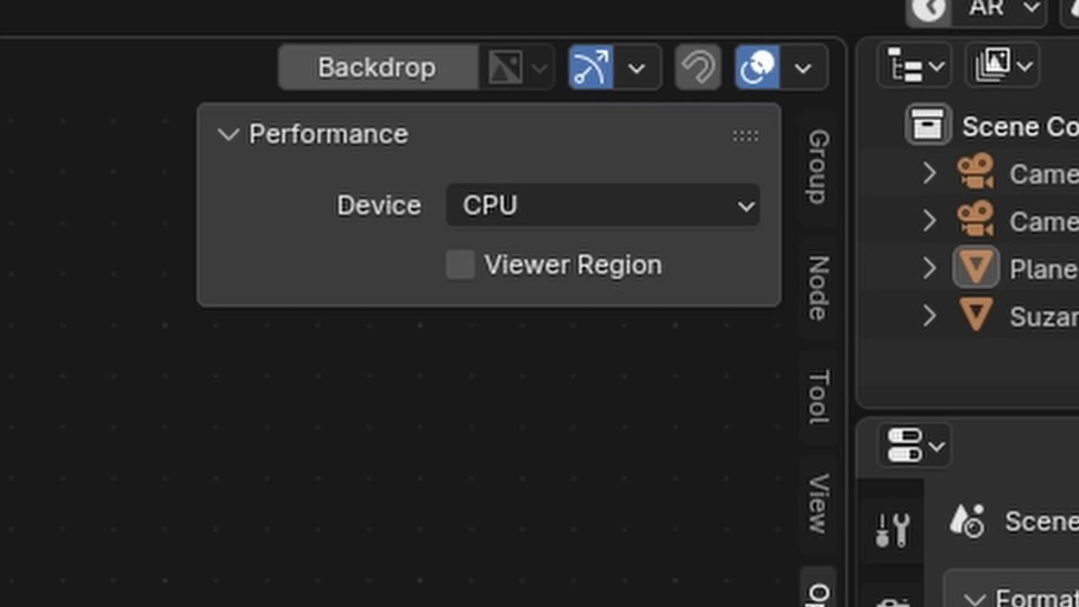
click(559, 194)
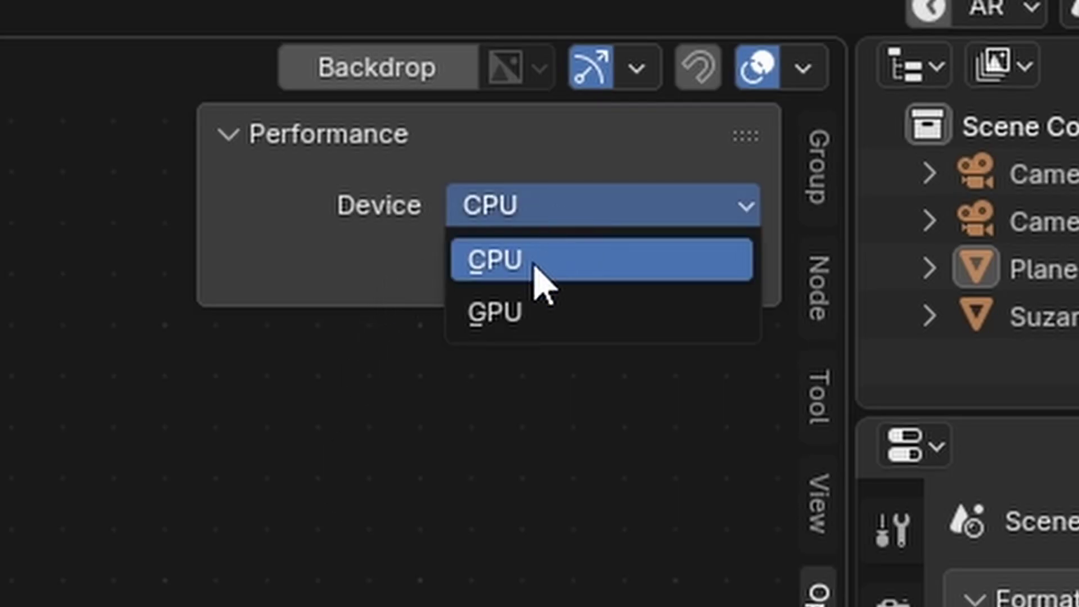
click(525, 310)
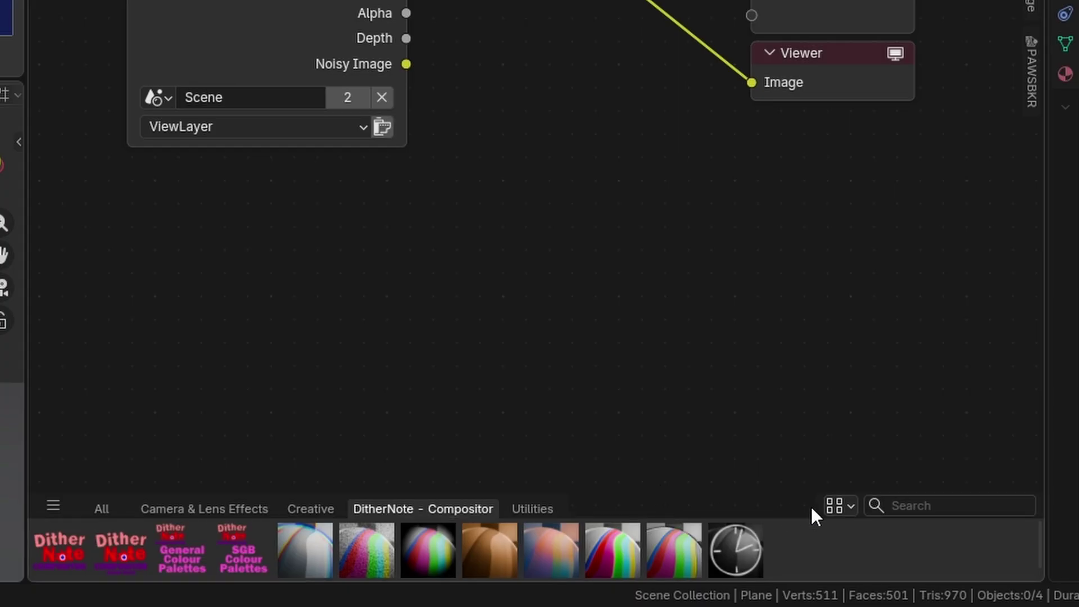
Step: Adjust the thumbnail size of the asset shelf and show the asset names
click(722, 554)
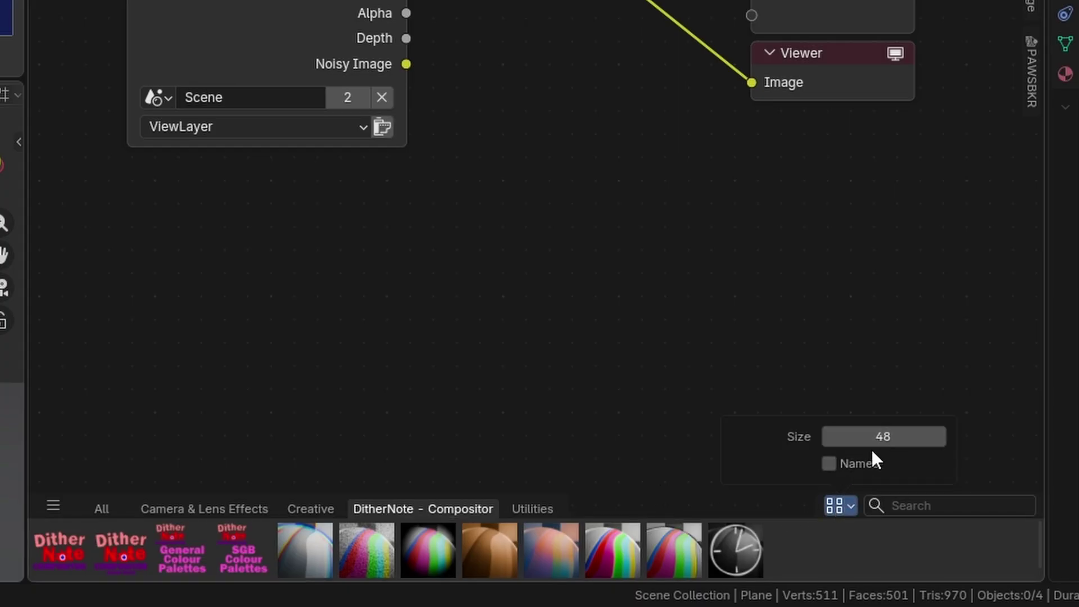
drag(872, 438, 955, 438)
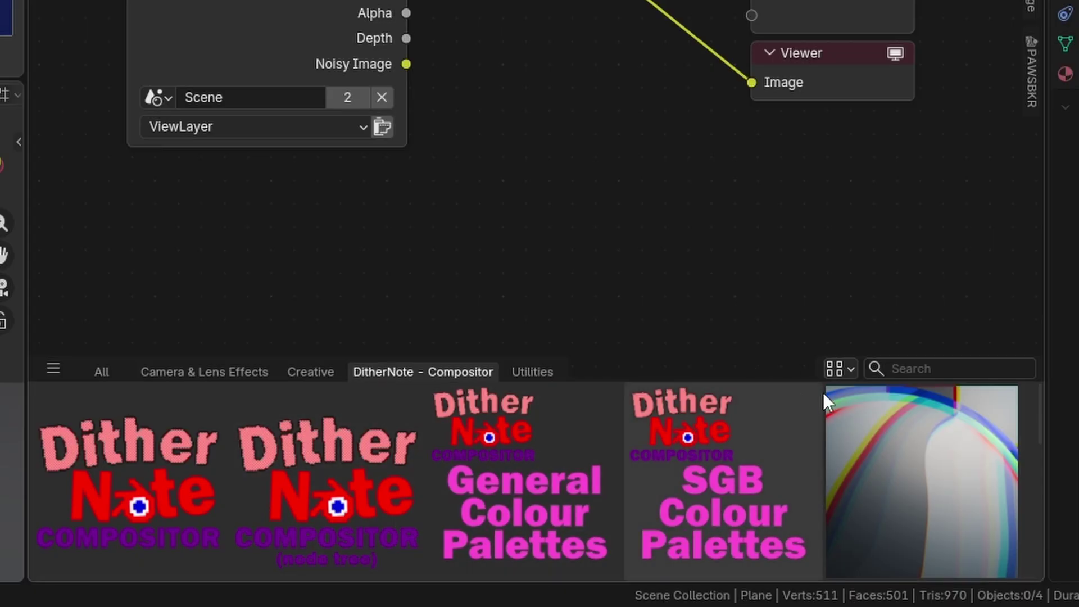
click(838, 368)
mouse_move(883, 299)
mouse_down()
mouse_move(837, 299)
mouse_move(865, 299)
mouse_up()
click(861, 326)
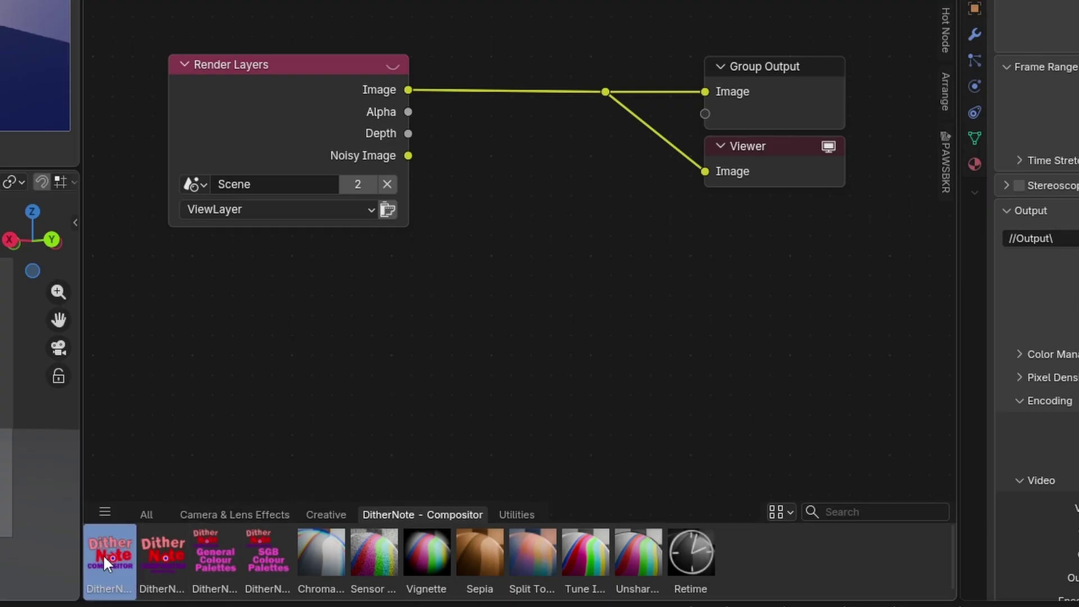
Step: Insert the DitherNote - Compositor asset on the link between the Render Layers image output and the Group Output and Viewer nodes
drag(103, 554, 524, 134)
drag(486, 87, 478, 96)
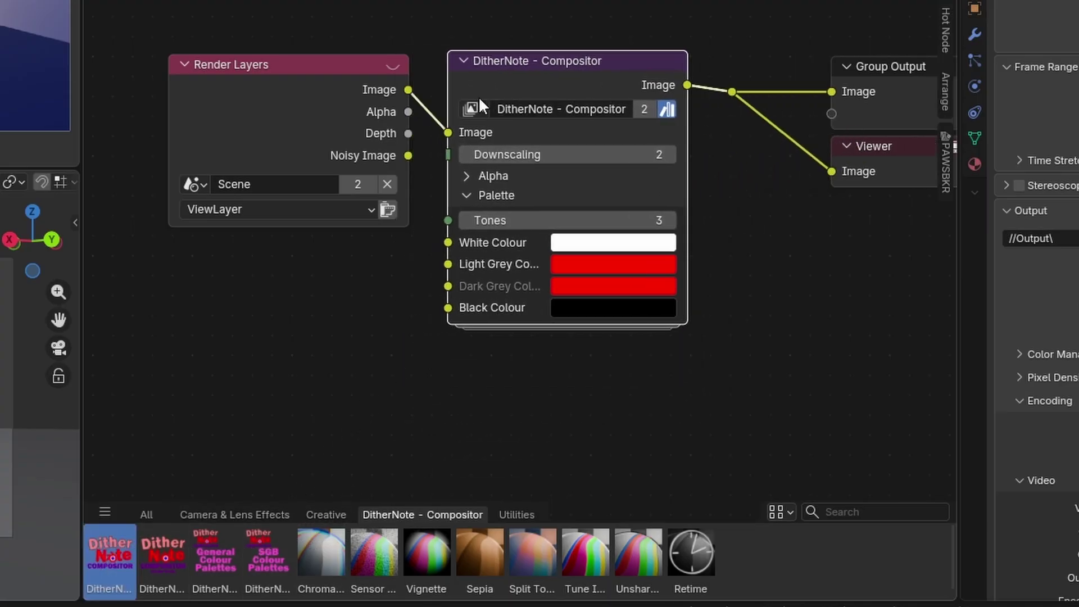
middle_drag(839, 272, 782, 228)
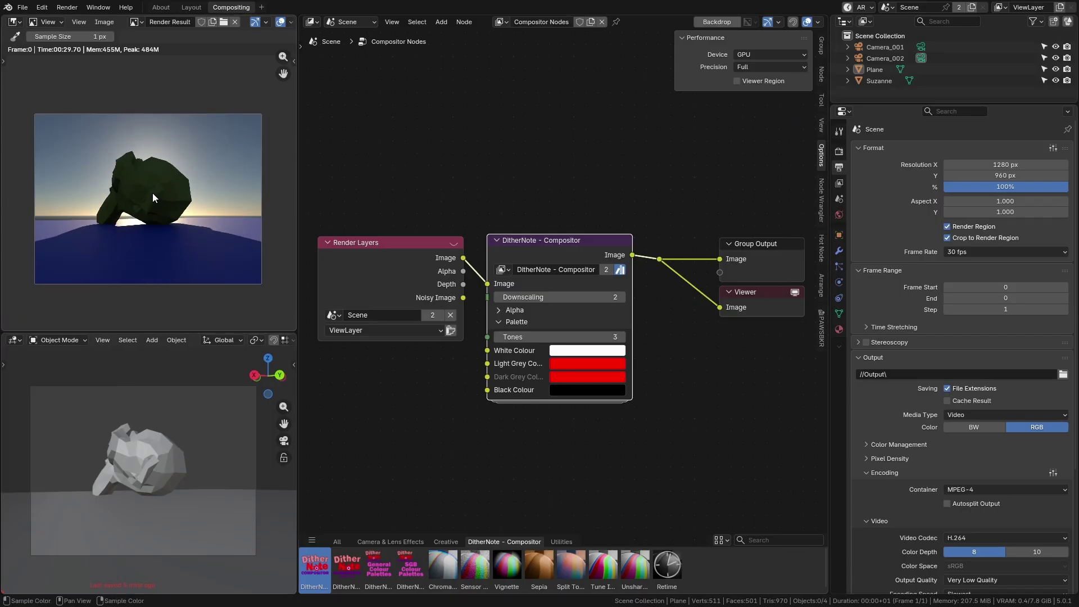
scroll(169, 21, down, 5)
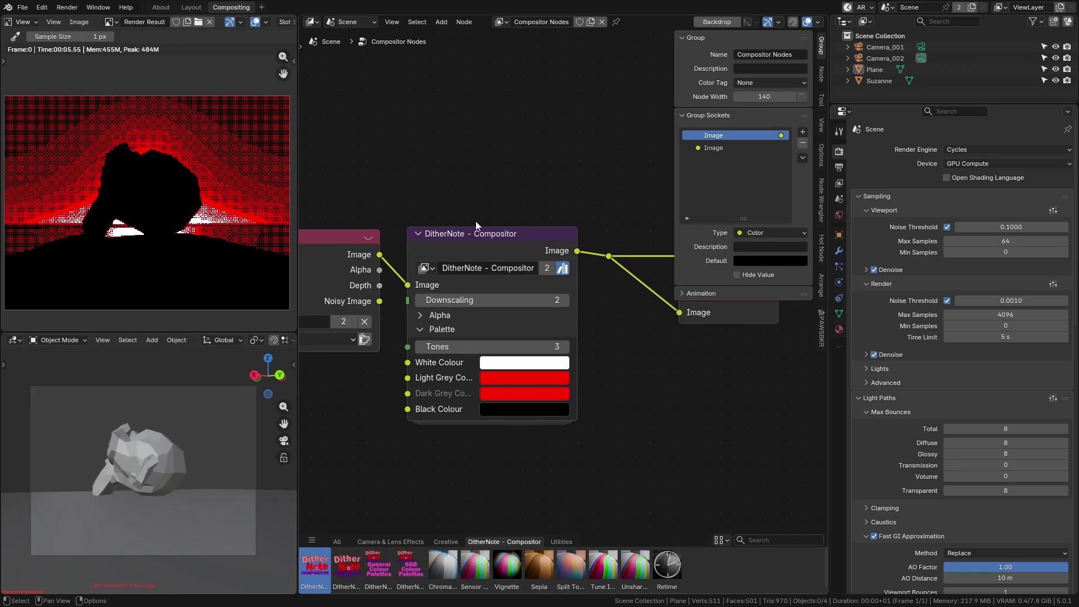
Step: Render a still image through the DitherNote - Compositor node and close the render result window
middle_drag(427, 206, 471, 220)
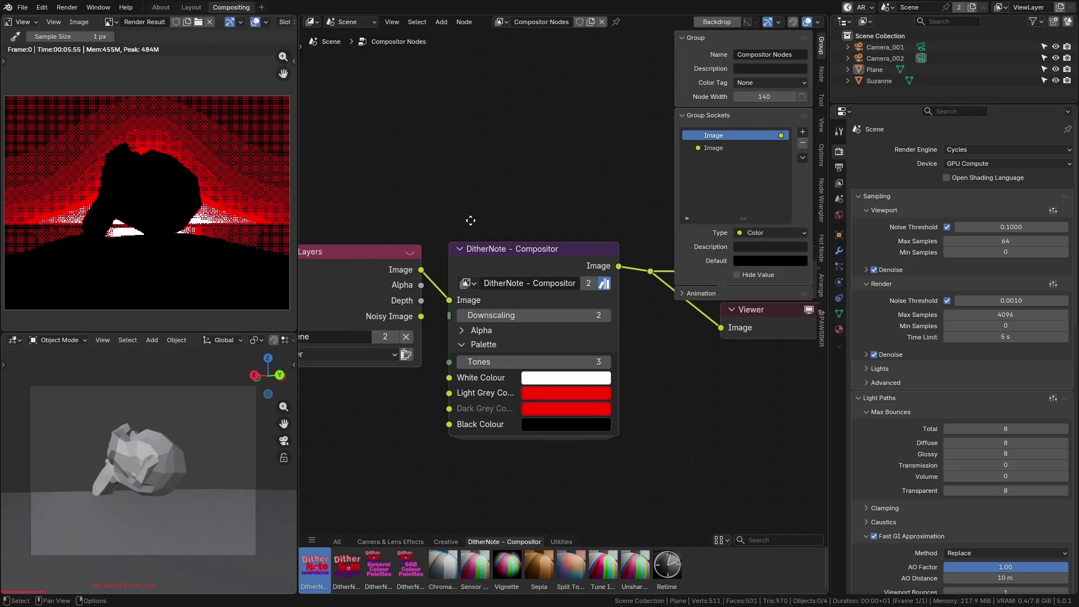
click(66, 7)
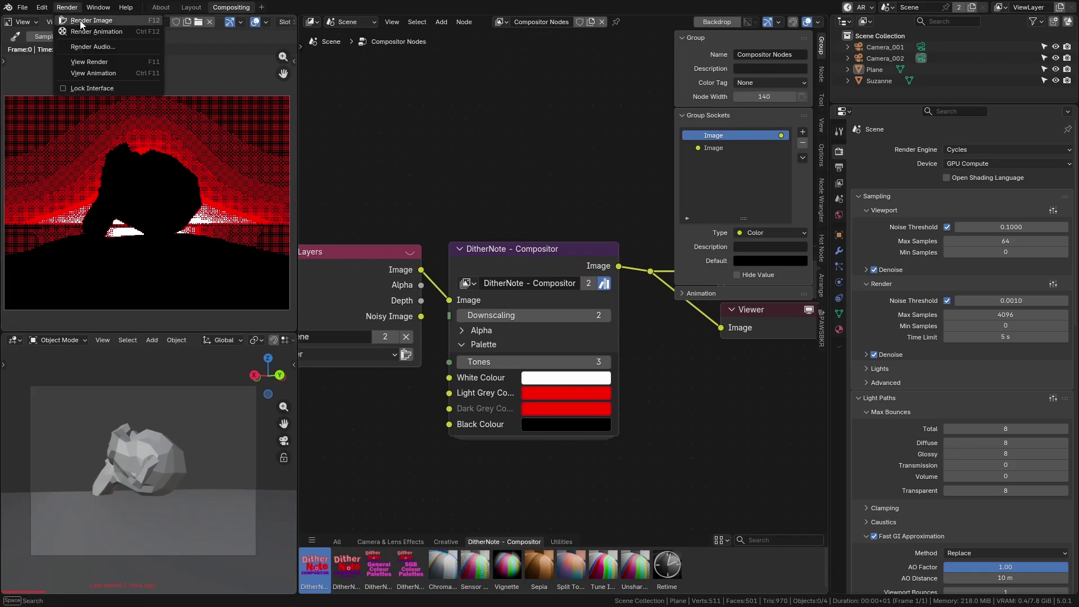
click(85, 24)
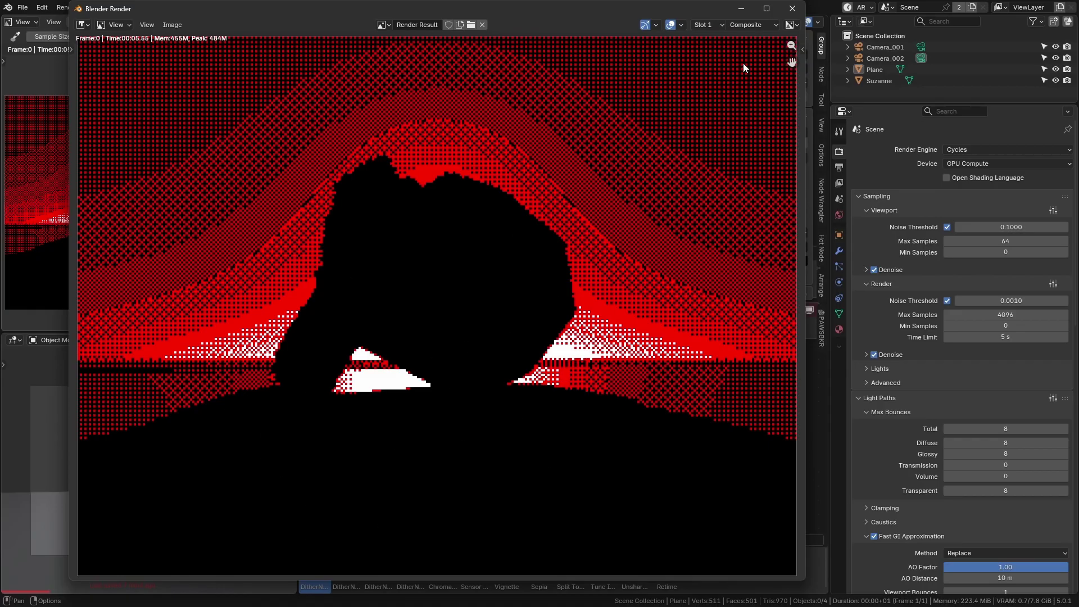
click(793, 9)
Step: Try a Downscaling of 1 on the DitherNote - Compositor node, return it to 2 and inspect the dithered render up close
middle_drag(504, 220, 456, 183)
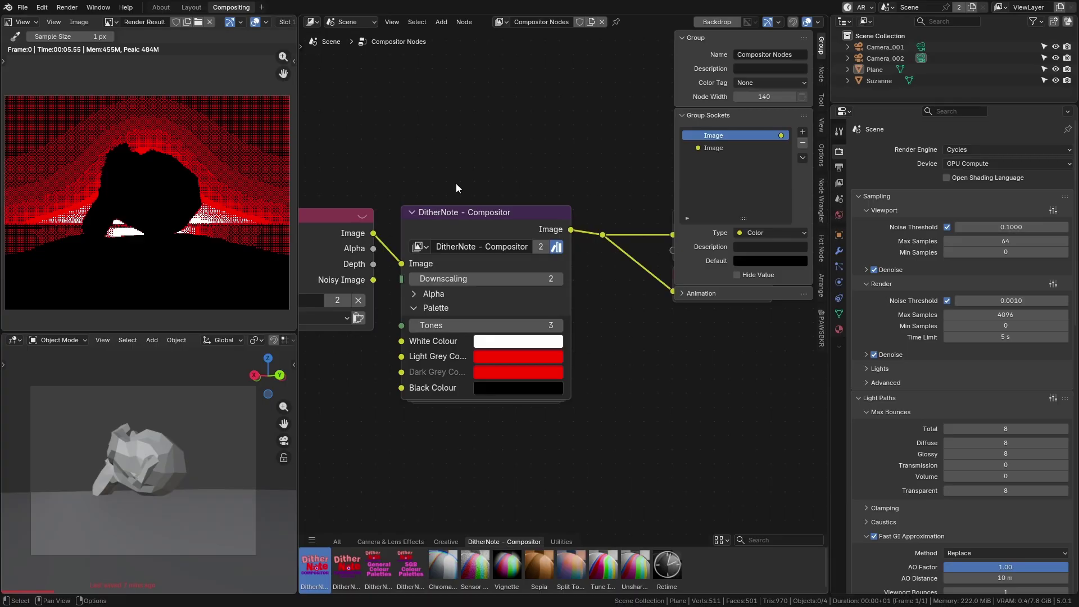
scroll(459, 208, up, 2)
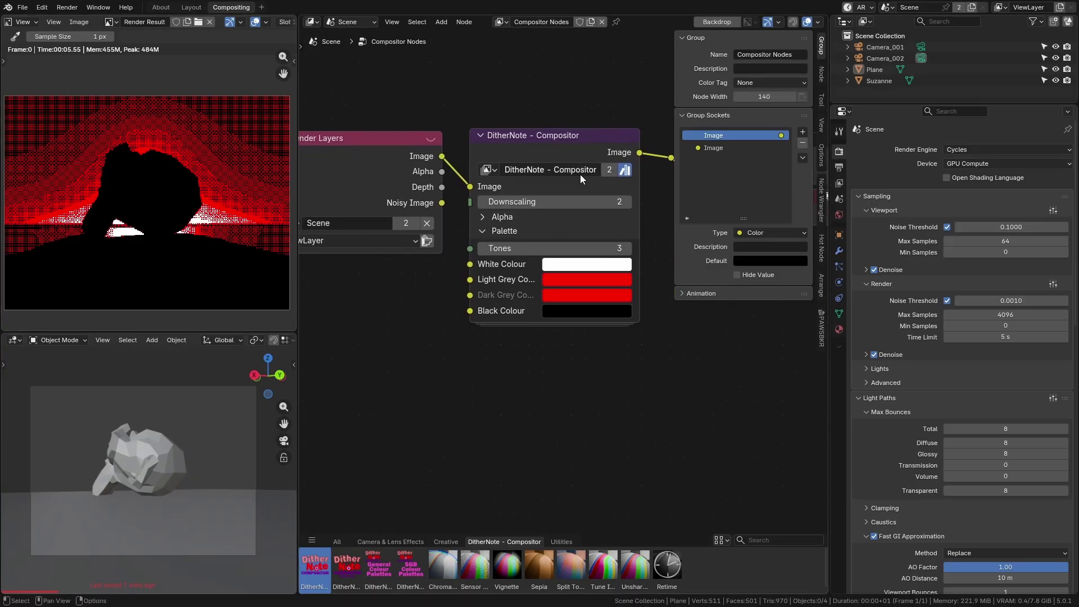
scroll(530, 287, up, 1)
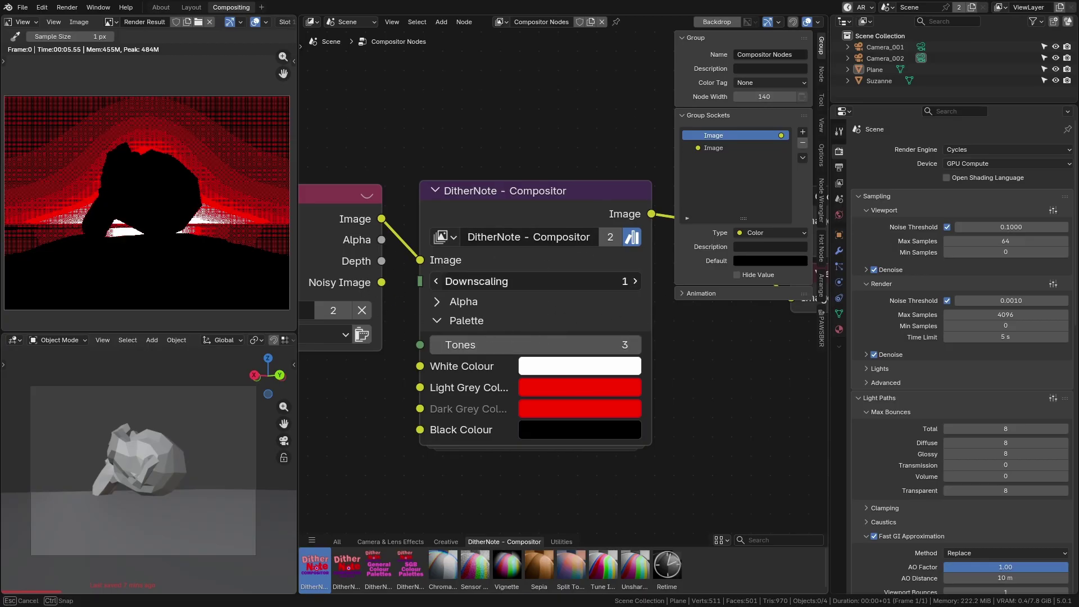
scroll(179, 233, up, 2)
scroll(179, 233, up, 3)
middle_drag(179, 233, 180, 189)
scroll(195, 206, down, 2)
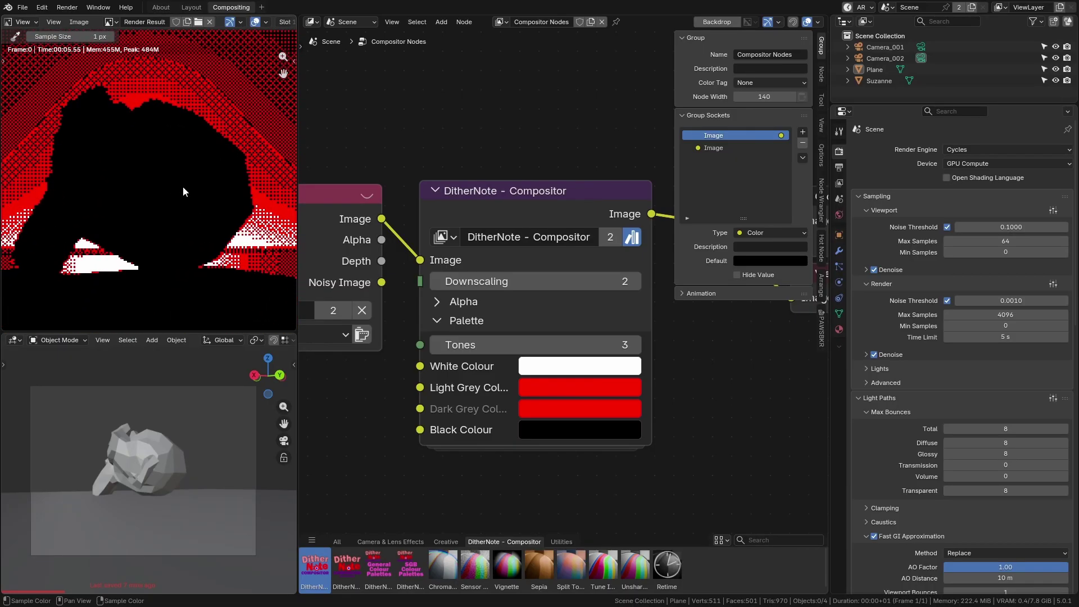
Step: Enable Alpha in the DitherNote shader's Settings node and switch the viewport shading to preview the logo's transparent background
click(452, 307)
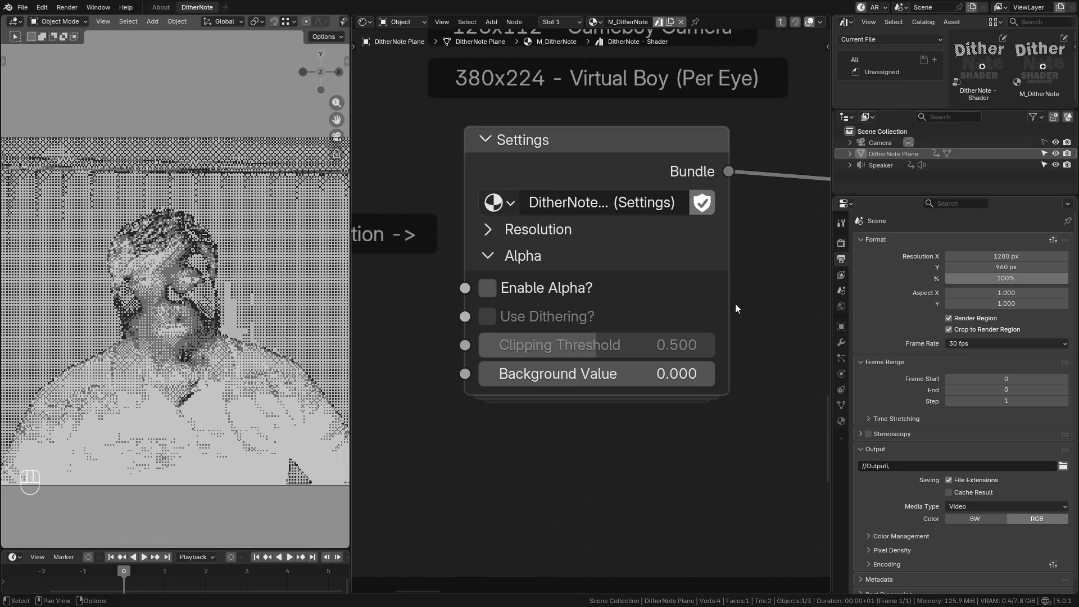
key(ctrl+s)
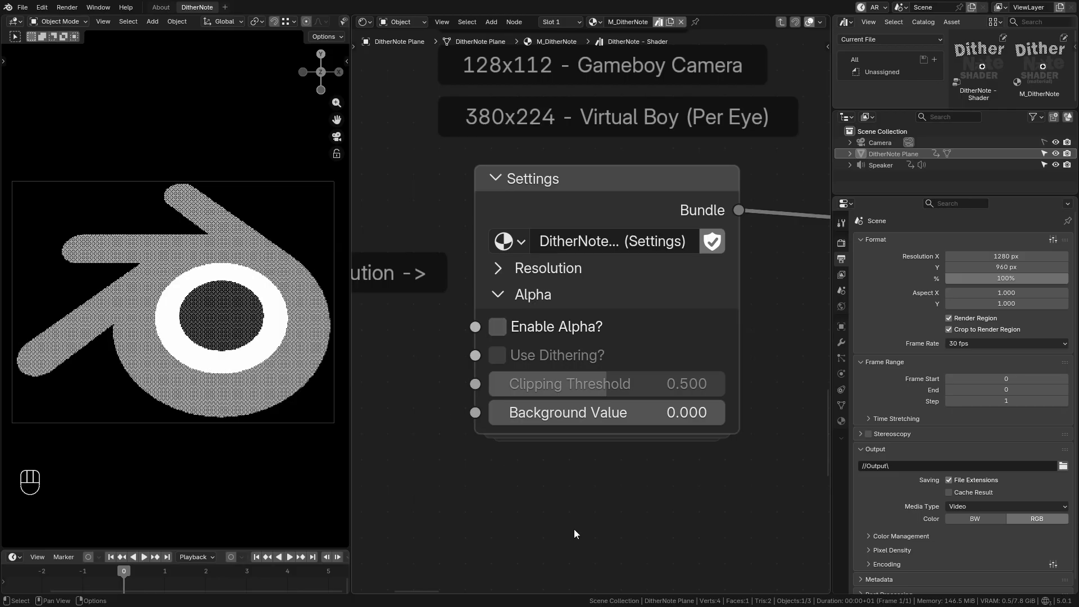
drag(559, 416, 396, 378)
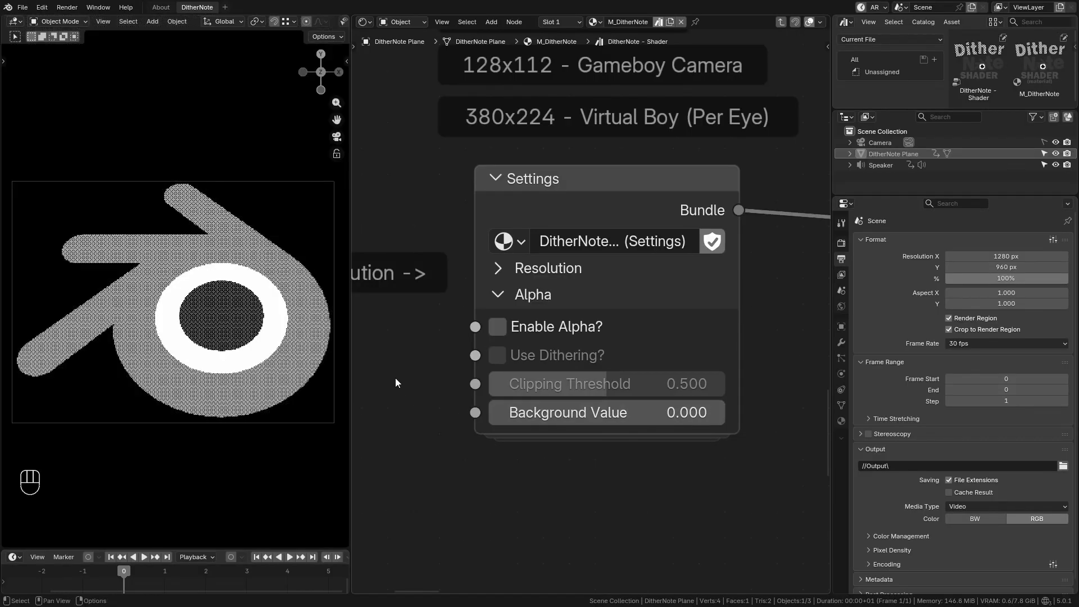
click(498, 330)
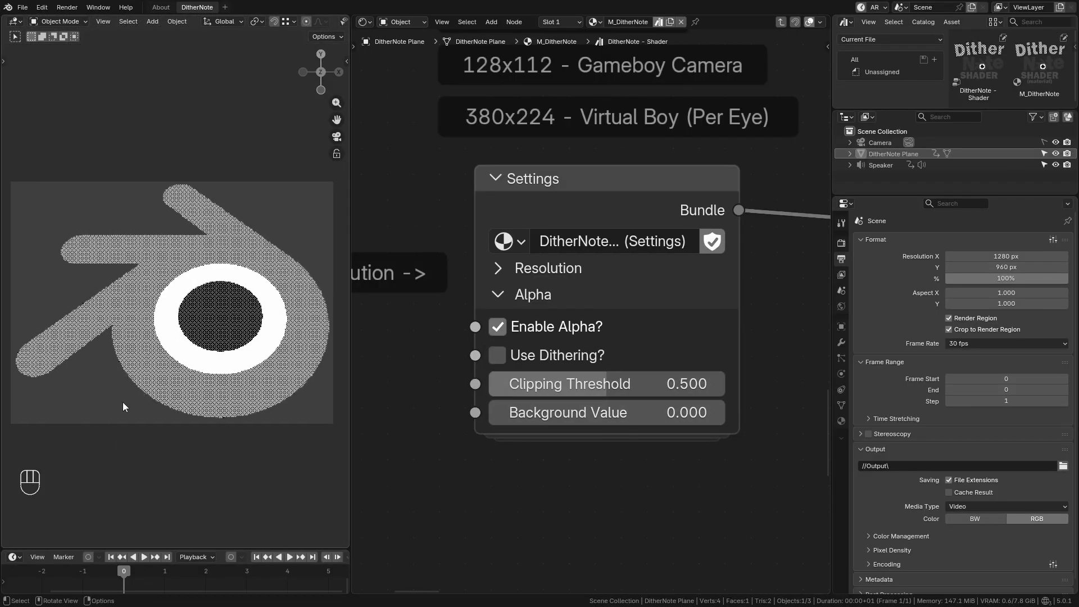
key(z)
click(128, 349)
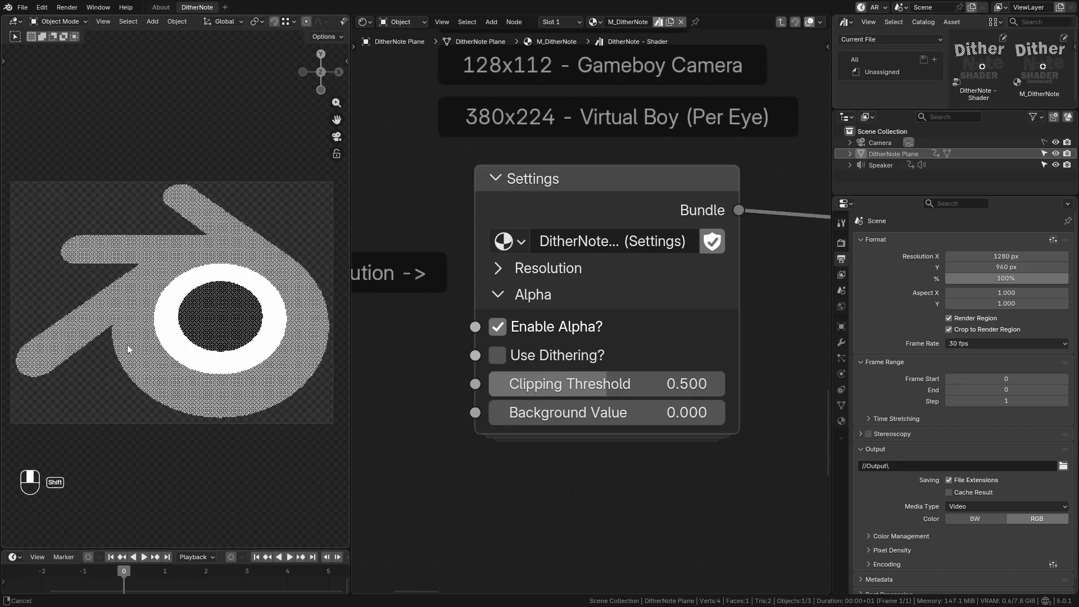
Step: Set the Clipping Threshold to 0.481 and the Background Value to 1.000, and inspect the logo's edge pixels
scroll(126, 281, up, 8)
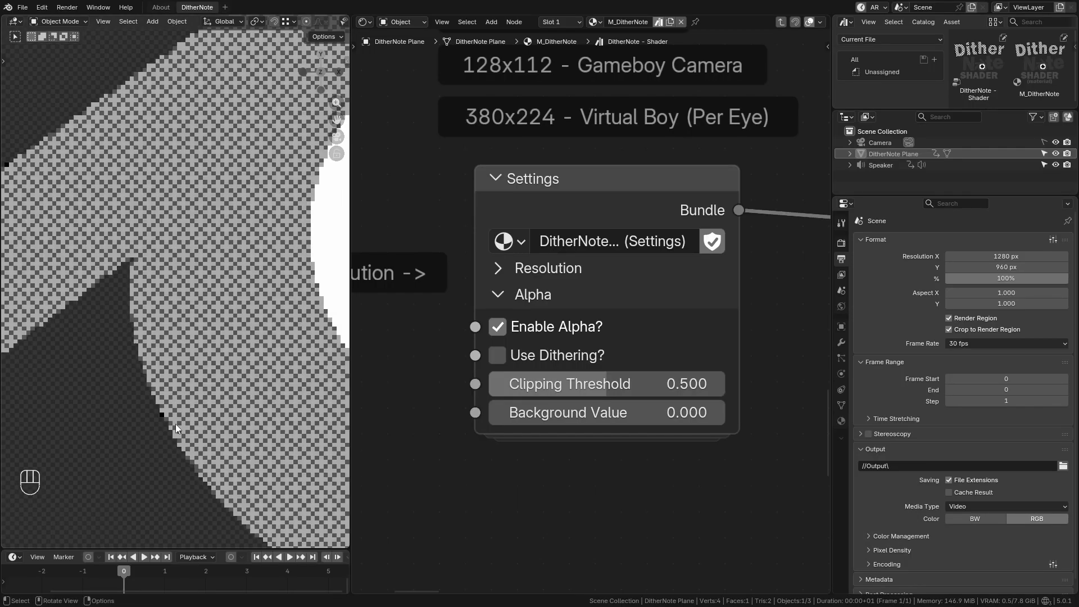
shift+middle_drag(200, 379, 150, 360)
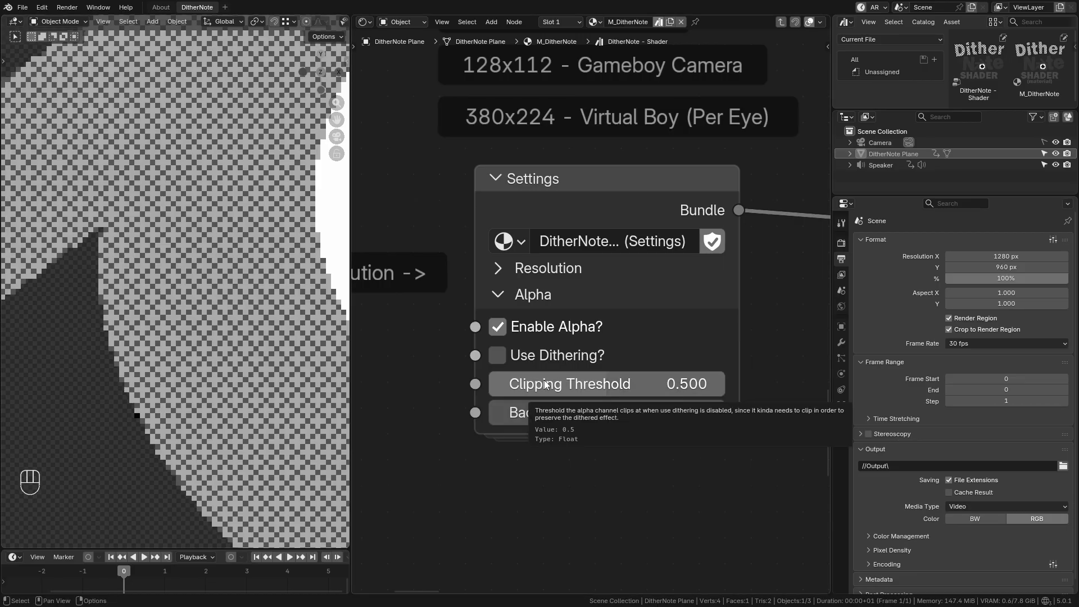
drag(544, 385, 602, 385)
drag(489, 413, 725, 413)
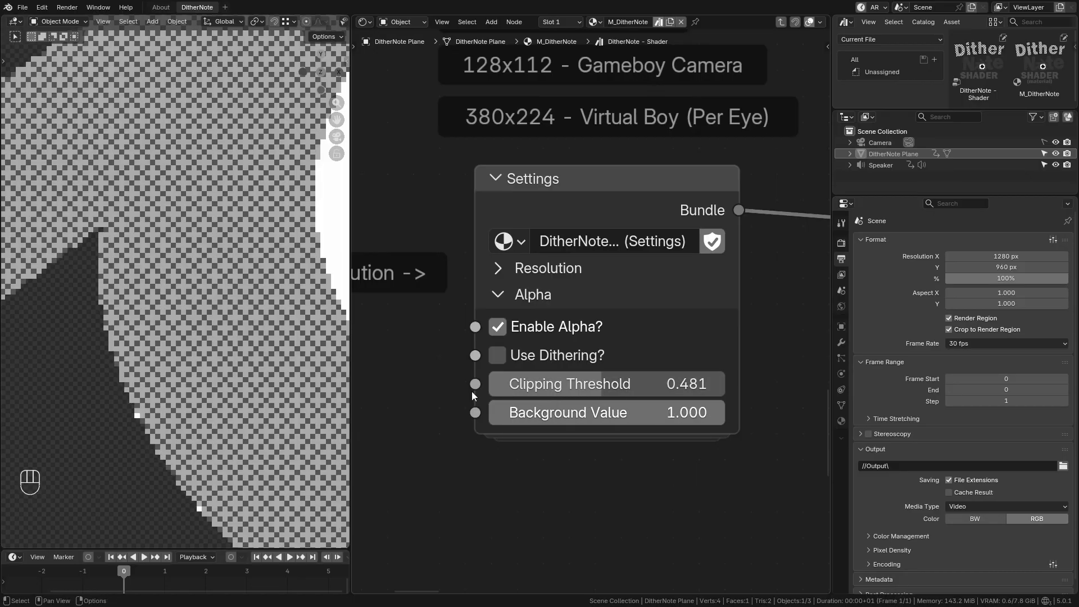
scroll(107, 312, down, 7)
scroll(107, 313, up, 8)
middle_drag(107, 313, 268, 442)
key(KP_0)
shift+middle_drag(153, 293, 302, 474)
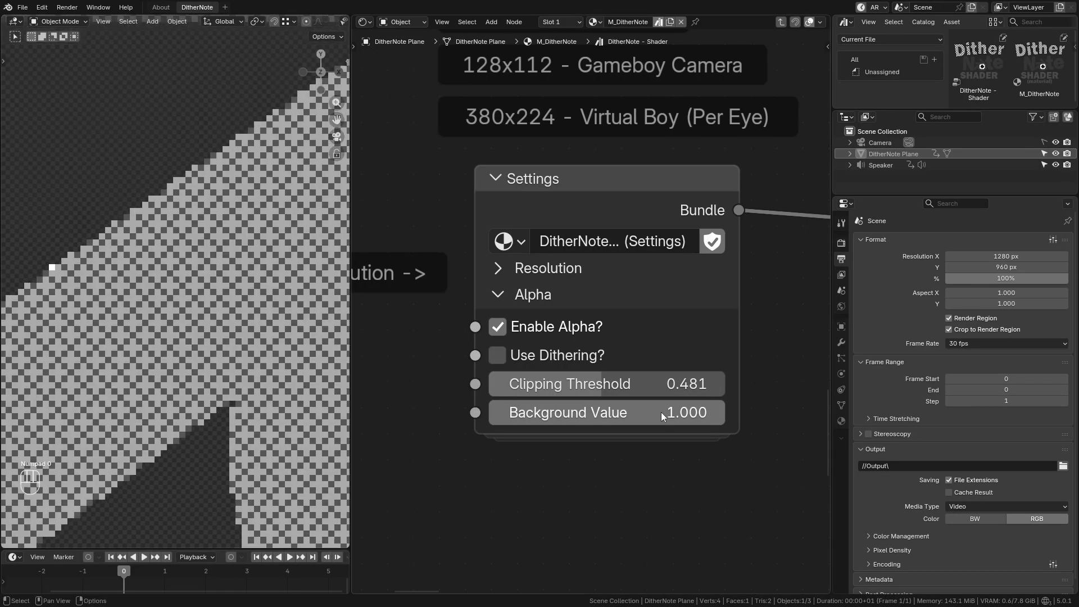
Step: Set both the Clipping Threshold and the Background Value to 0.000 in the Settings node
drag(655, 388, 488, 388)
scroll(225, 377, down, 3)
drag(629, 414, 489, 414)
scroll(226, 318, down, 2)
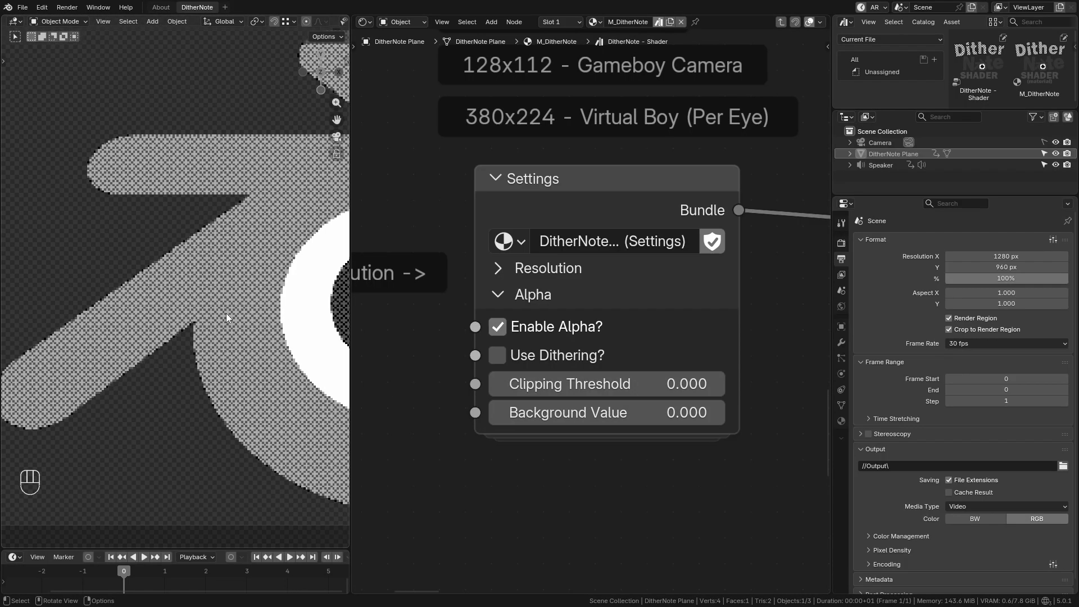
Step: Raise the Background Value to 1.000, compare the logo's edges, and enable Use Dithering for the alpha
scroll(225, 319, up, 2)
drag(607, 383, 725, 383)
drag(624, 417, 490, 386)
shift+middle_drag(185, 144, 210, 292)
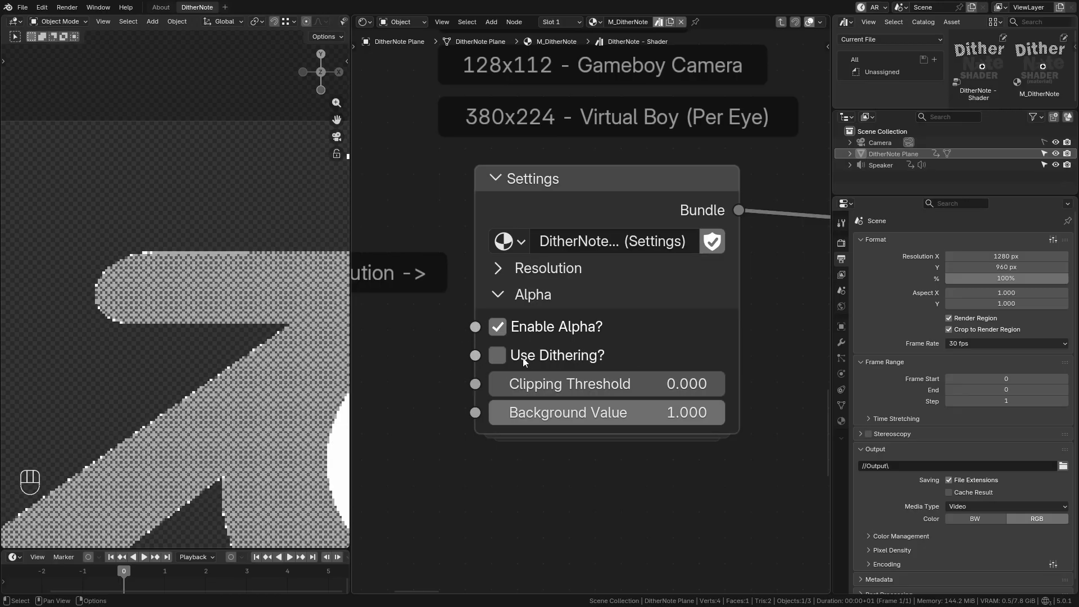
click(497, 356)
scroll(246, 441, up, 2)
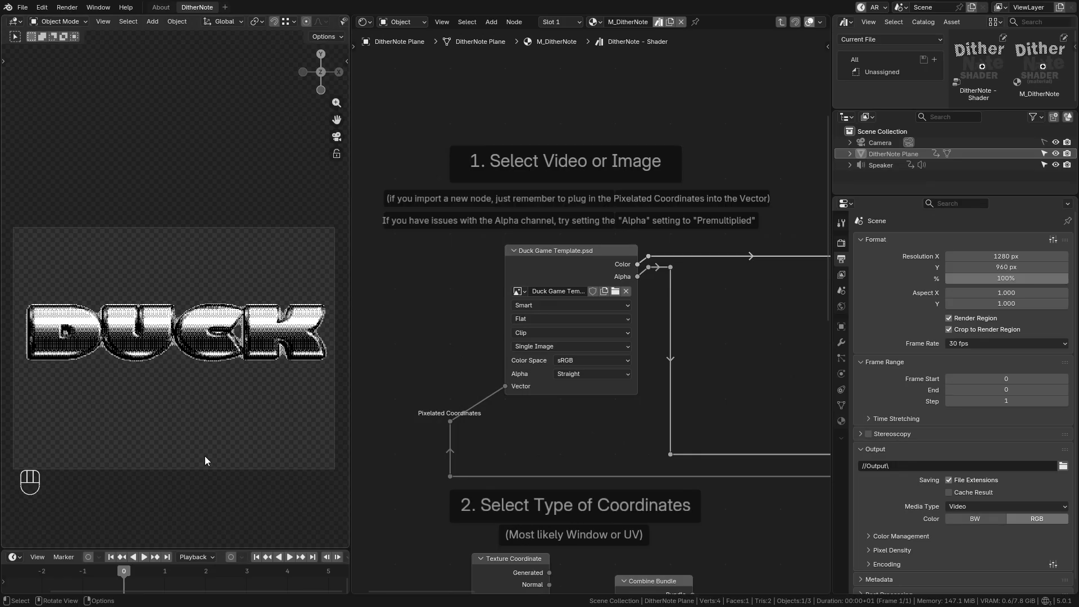
Step: Examine the edges of the DUCK lettering and set the Duck Game Template.psd image's Alpha mode to Premultiplied
scroll(204, 457, up, 8)
scroll(255, 391, down, 5)
shift+middle_drag(193, 441, 16, 431)
scroll(219, 338, up, 3)
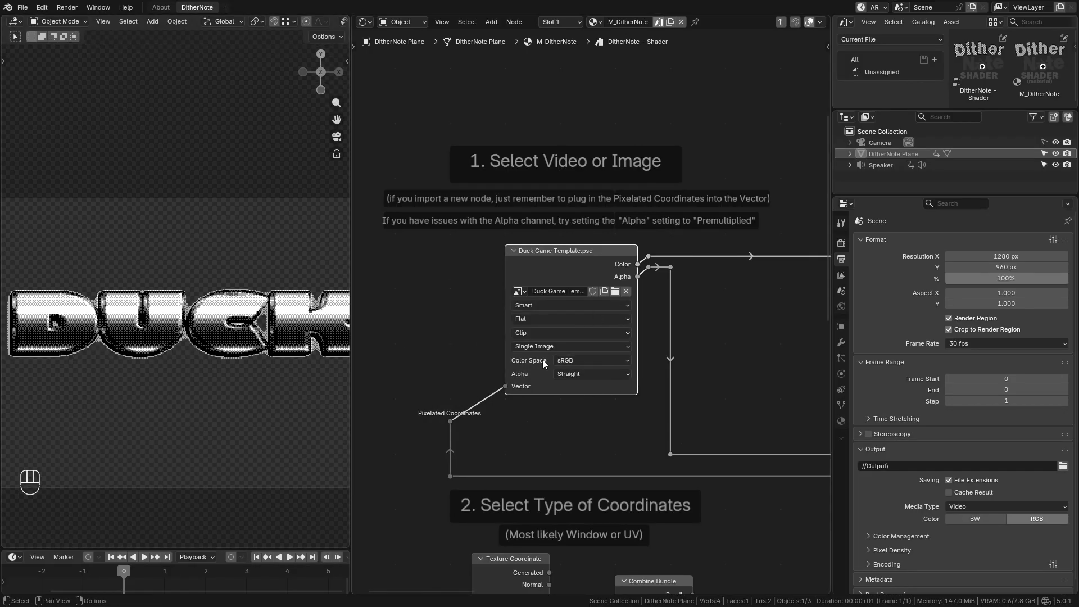
click(589, 376)
click(596, 400)
Step: Set the Clipping Threshold to 0.082 and the Background Value to 0.164 in the Settings node for the DUCK image
scroll(590, 402, down, 1)
middle_drag(576, 404, 562, 34)
scroll(537, 351, up, 5)
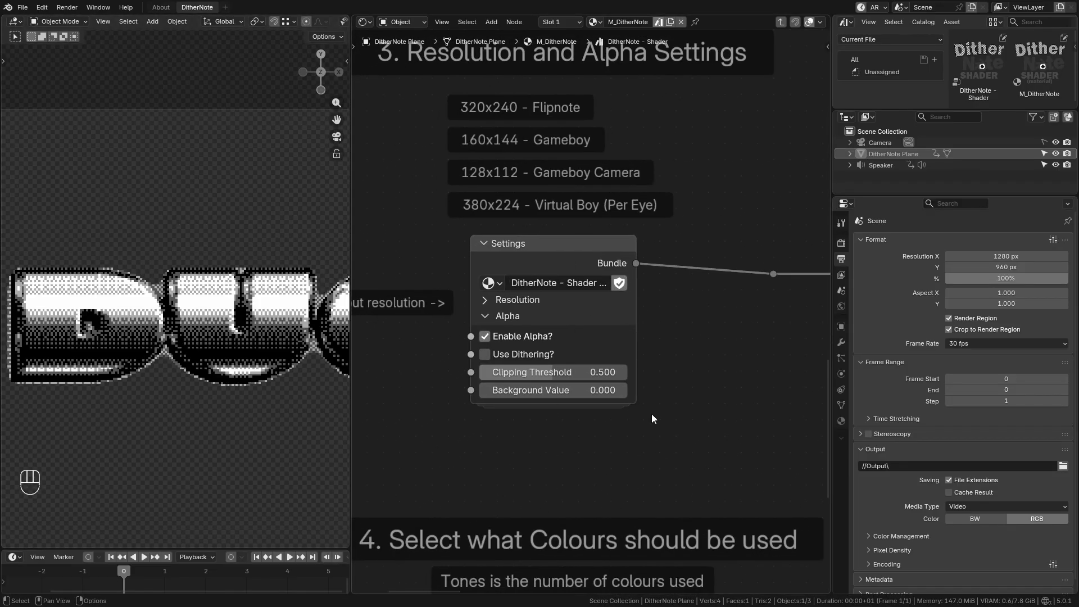
scroll(540, 340, up, 2)
drag(509, 404, 540, 427)
mouse_move(433, 400)
mouse_down()
mouse_move(454, 401)
mouse_move(443, 401)
mouse_up()
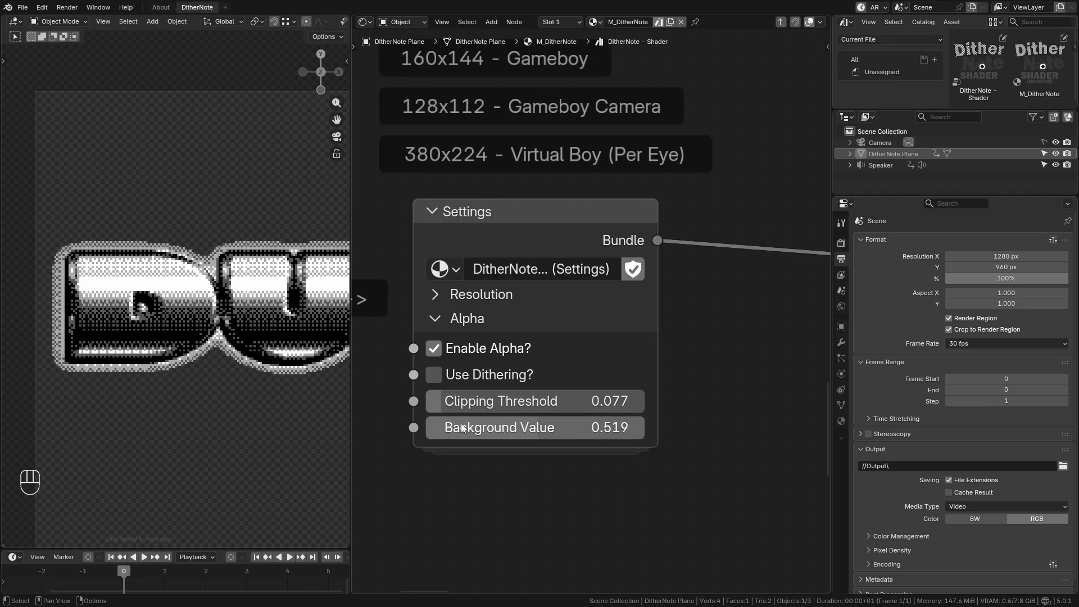
mouse_move(539, 427)
mouse_down()
mouse_move(518, 427)
mouse_move(567, 427)
mouse_move(535, 427)
mouse_up()
mouse_move(443, 401)
mouse_down()
mouse_move(465, 401)
mouse_move(443, 401)
mouse_up()
drag(535, 427, 462, 427)
Step: Check the clipped glow around the DUCK lettering and enable Use Dithering in the alpha settings
scroll(260, 368, down, 3)
shift+middle_drag(262, 340, 171, 339)
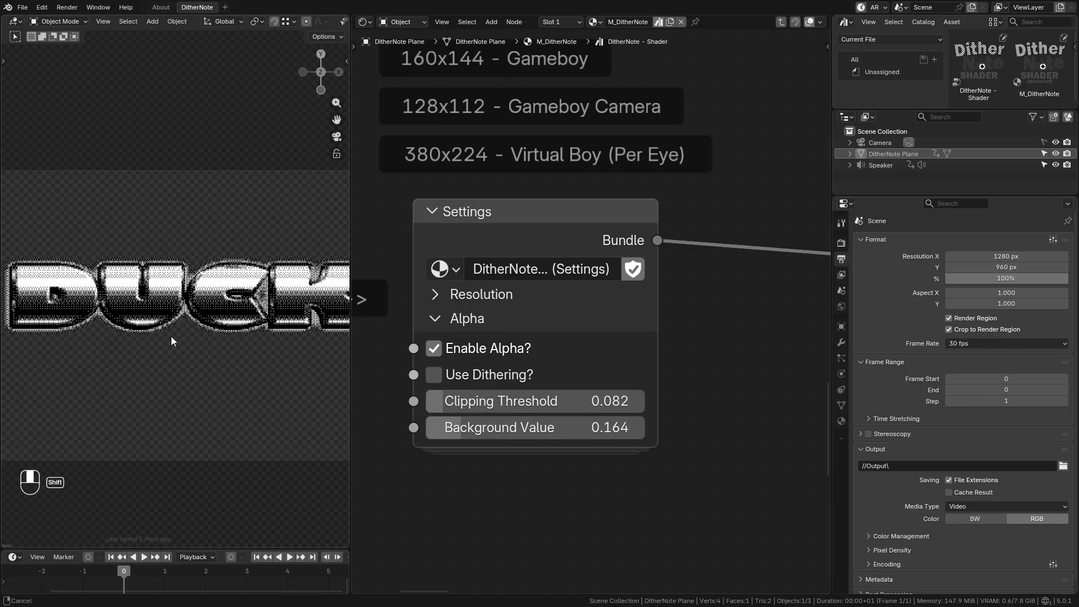
scroll(171, 341, up, 3)
shift+middle_drag(285, 360, 138, 273)
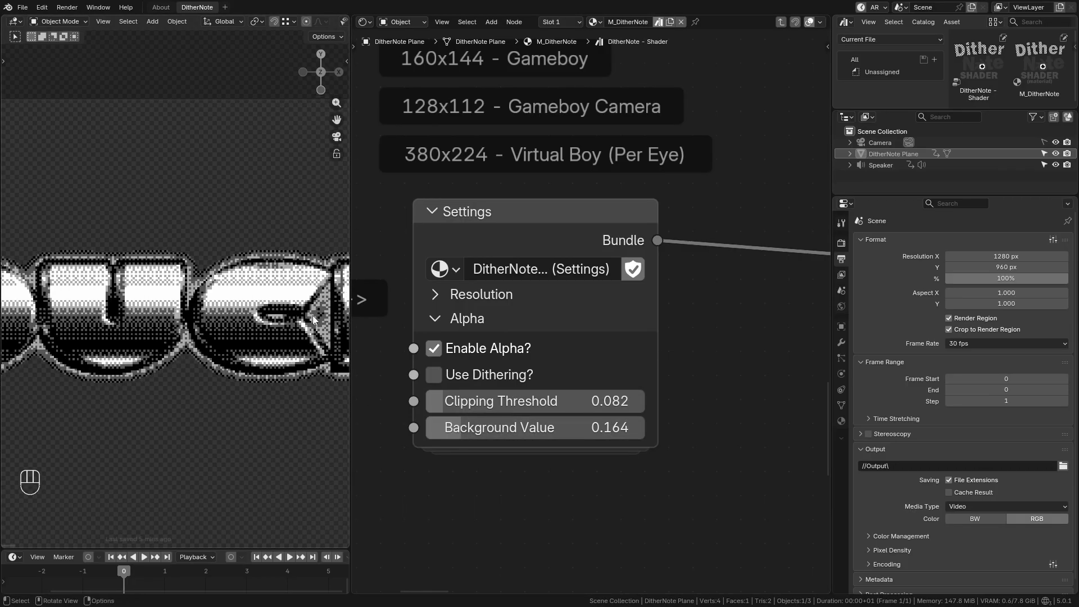
click(479, 376)
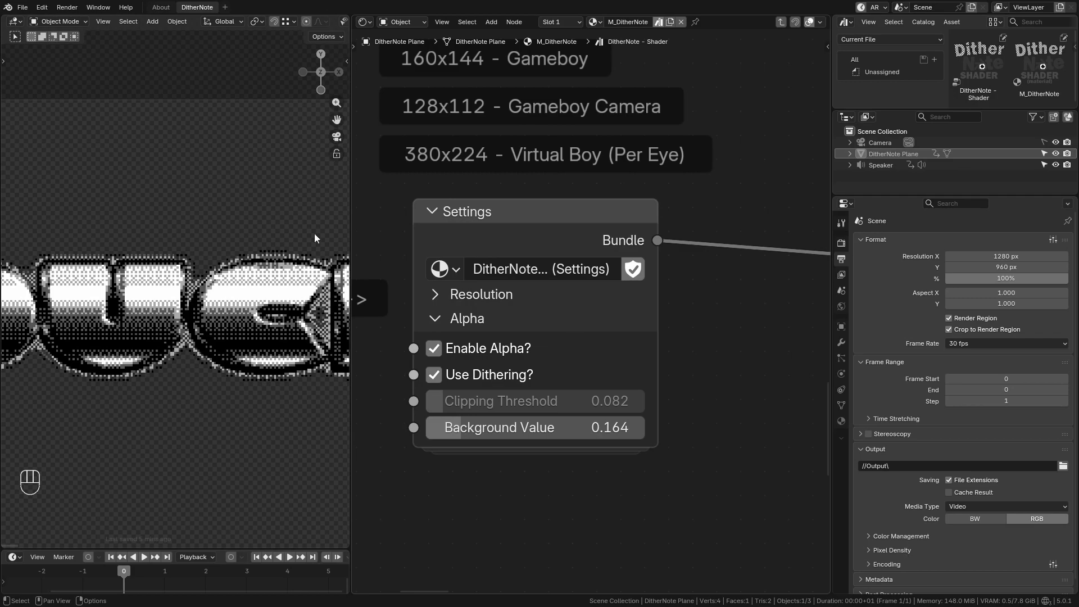
Step: Examine the dithered transparent edges around the letters of the DUCK image in the viewport
scroll(224, 259, up, 4)
shift+middle_drag(186, 292, 253, 262)
shift+middle_drag(57, 297, 342, 272)
shift+middle_drag(32, 341, 159, 487)
shift+middle_drag(292, 428, 58, 416)
scroll(58, 416, down, 3)
shift+middle_drag(224, 421, 129, 419)
scroll(130, 420, up, 1)
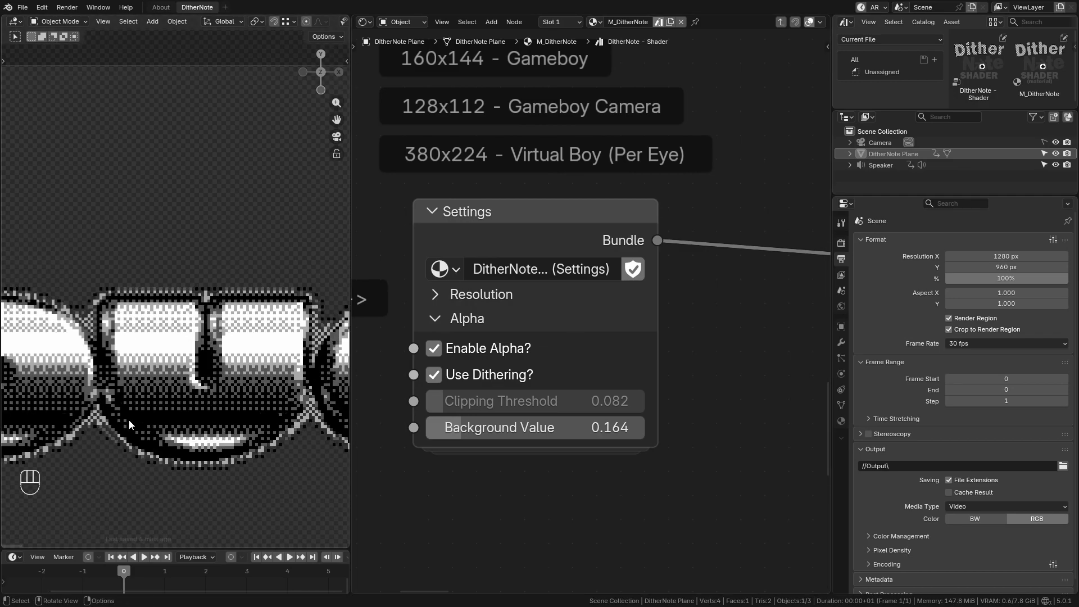
scroll(129, 419, up, 2)
shift+middle_drag(304, 418, 140, 396)
shift+middle_drag(303, 399, 124, 373)
scroll(259, 360, up, 3)
shift+middle_drag(319, 382, 188, 466)
scroll(180, 468, down, 6)
Step: Render the DUCK image, inspect its dithered transparency up close and close the render result
key(F12)
scroll(303, 339, up, 3)
middle_drag(305, 340, 515, 462)
middle_drag(315, 427, 590, 388)
middle_drag(281, 387, 360, 337)
key(Escape)
shift+middle_drag(84, 366, 218, 366)
scroll(312, 413, up, 2)
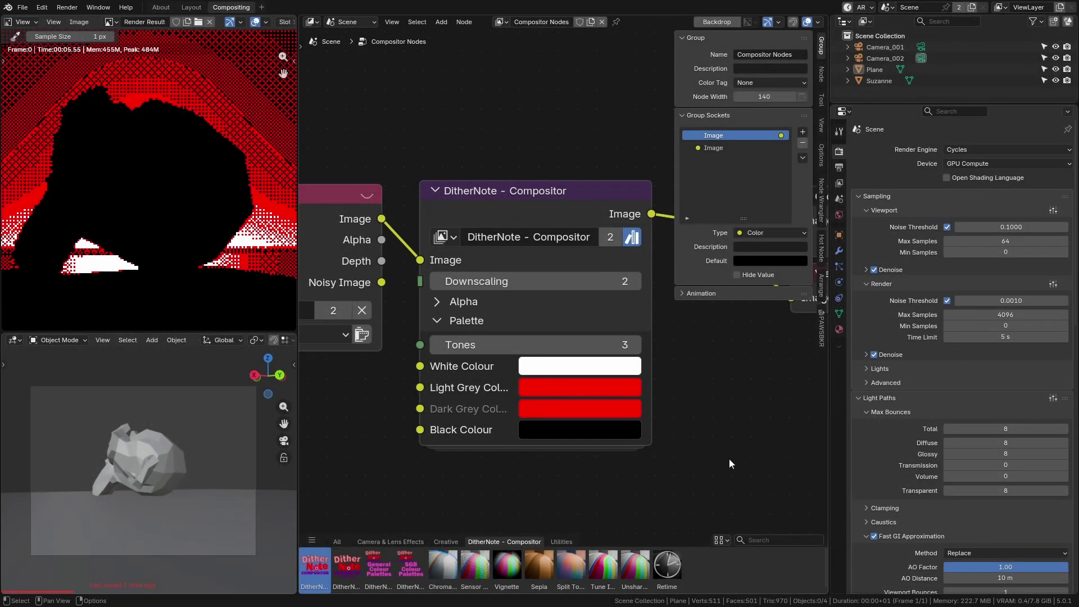
Step: Set the DitherNote palette to 4 tones, with yellow as Light Grey Colour and blue-violet as Dark Grey Colour
shift+scroll(729, 458, down, 2)
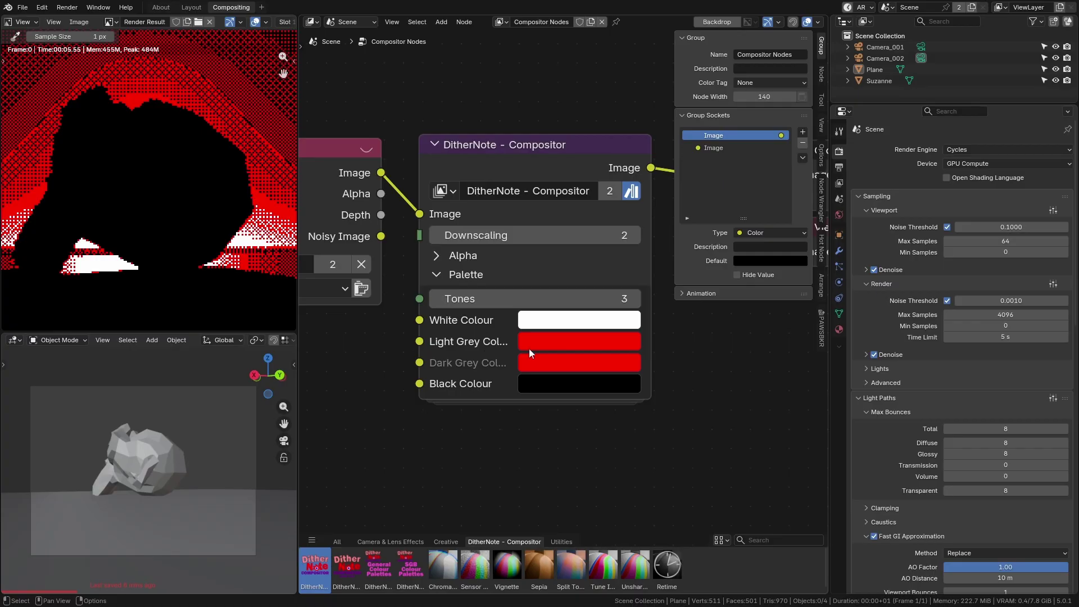
click(635, 299)
click(615, 341)
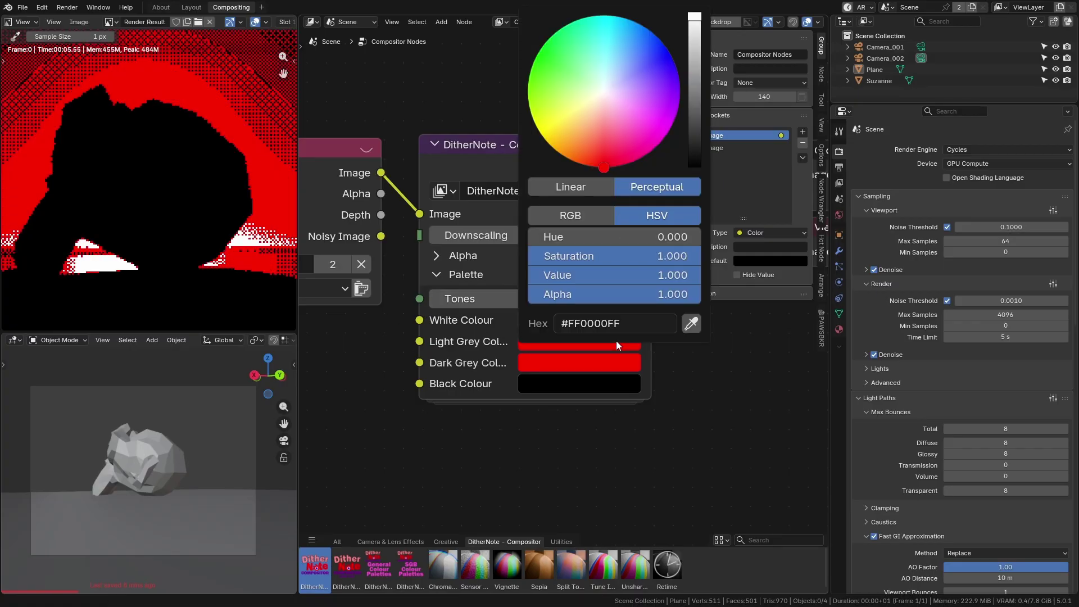
click(583, 145)
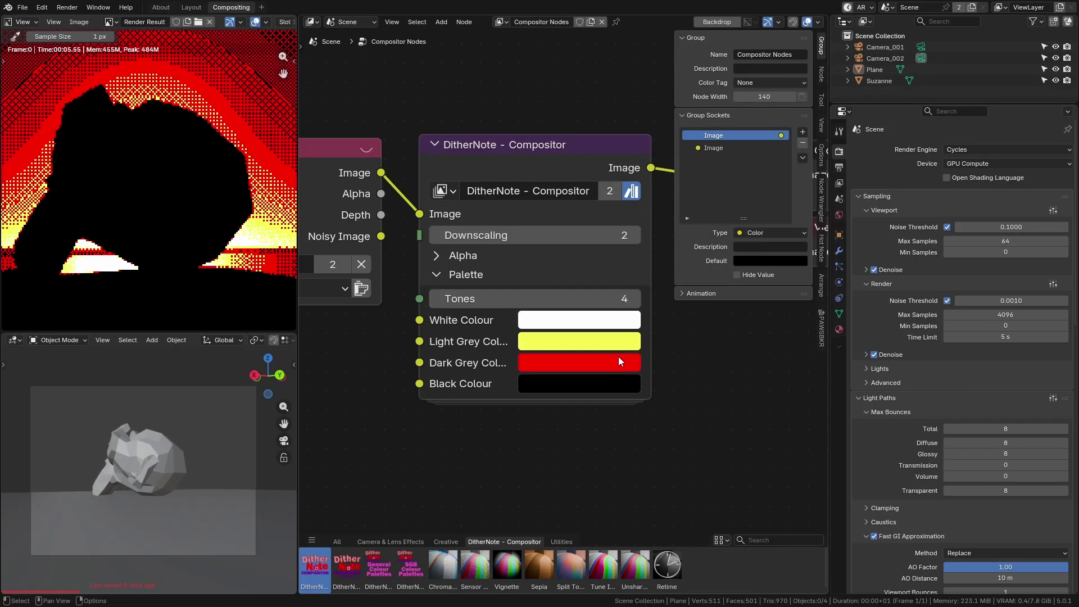
click(618, 361)
click(650, 86)
Step: Change the palette's Black Colour to dark purple and White Colour to bright green, and check the recoloured render
click(584, 384)
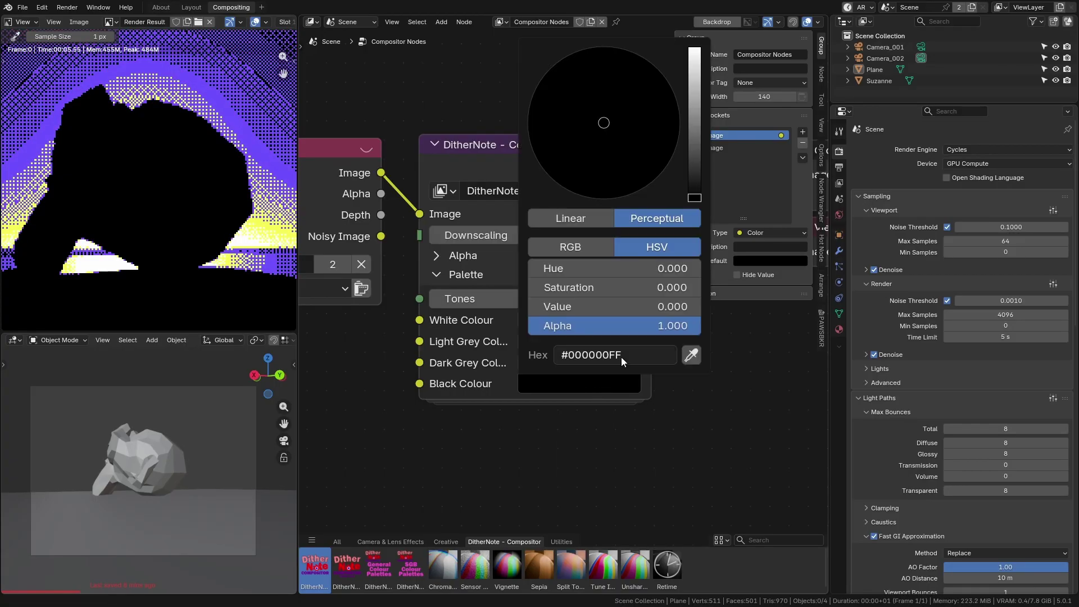
mouse_move(595, 306)
mouse_down()
mouse_move(694, 306)
mouse_move(615, 307)
mouse_up()
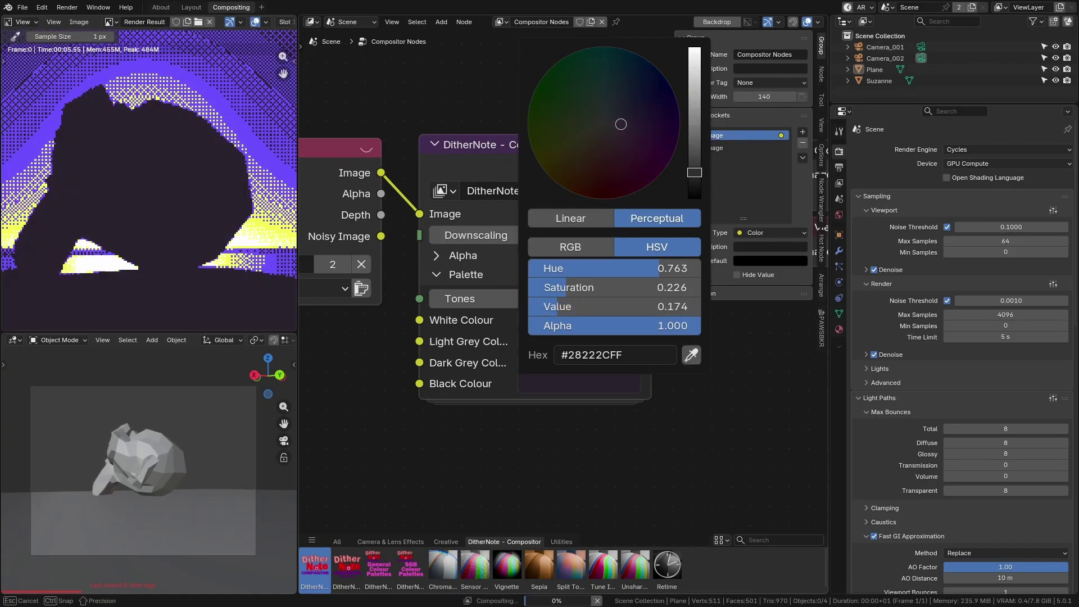
scroll(614, 133, up, 3)
click(664, 151)
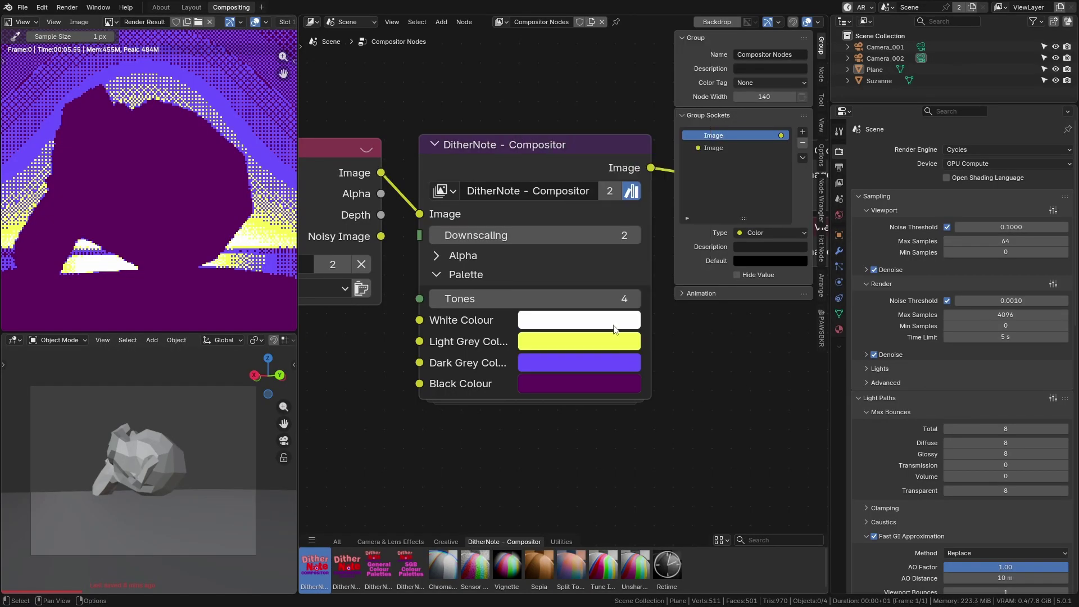
click(616, 329)
drag(607, 108, 554, 54)
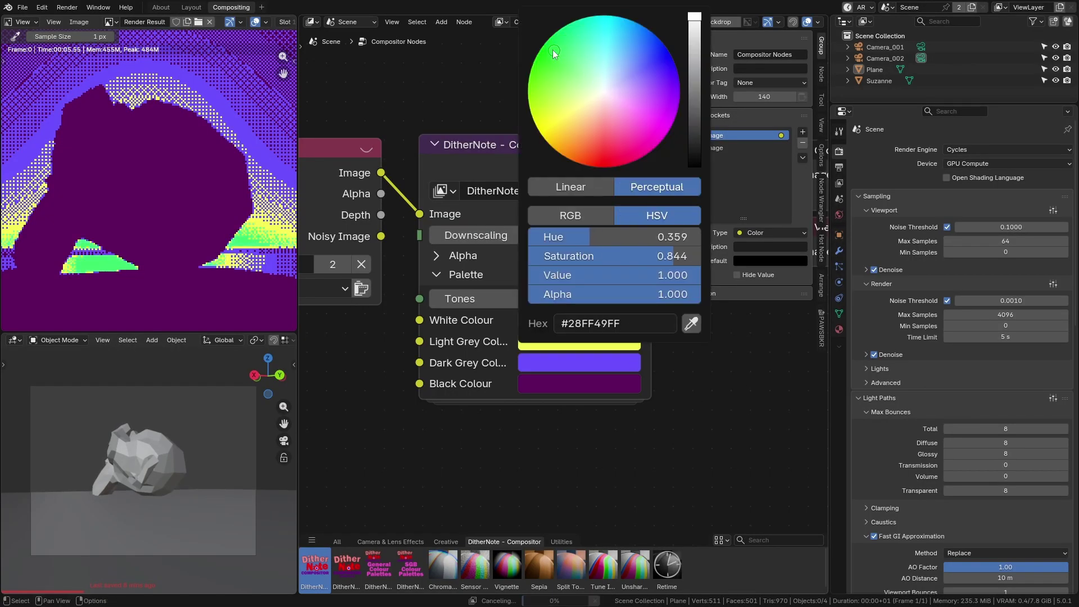
scroll(122, 215, down, 4)
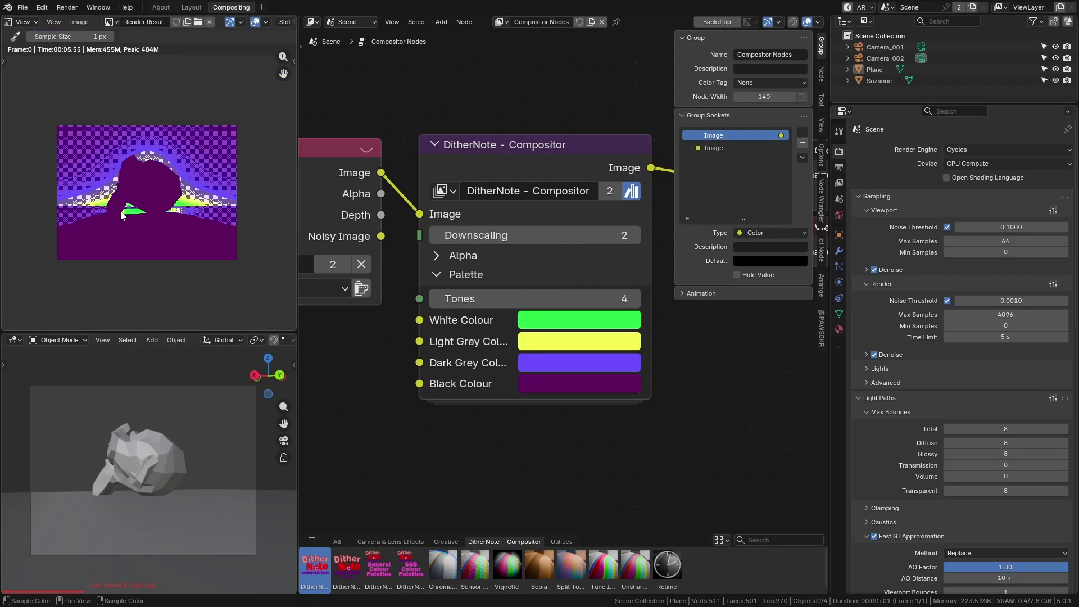
scroll(122, 216, up, 4)
scroll(122, 216, down, 2)
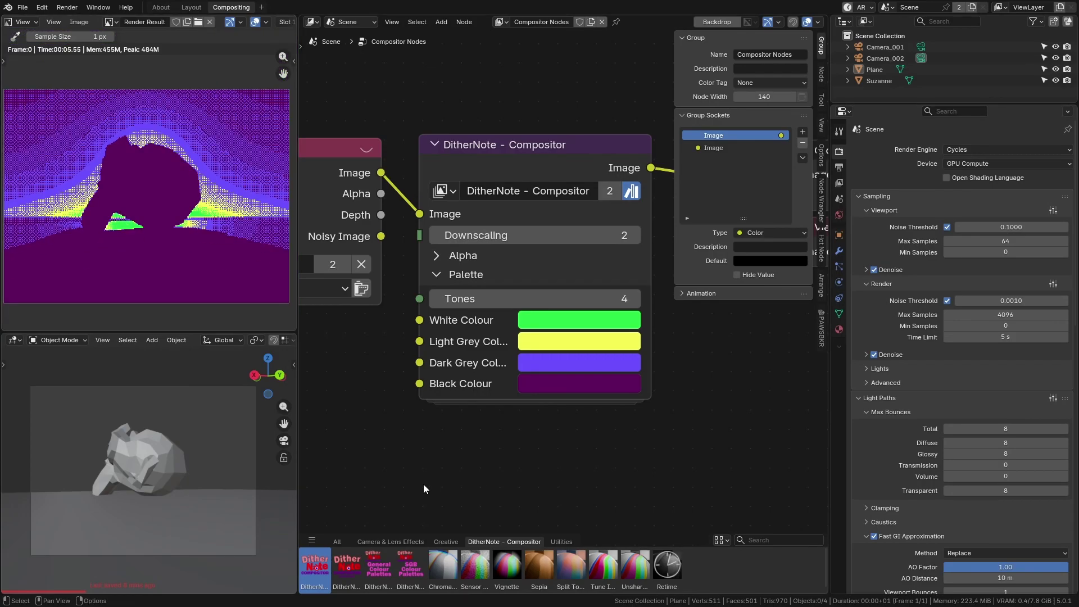
Step: Add the DitherNote General Palettes and Super Gameboy Palettes nodes to the compositor below the Render Layers node
middle_drag(424, 488, 517, 393)
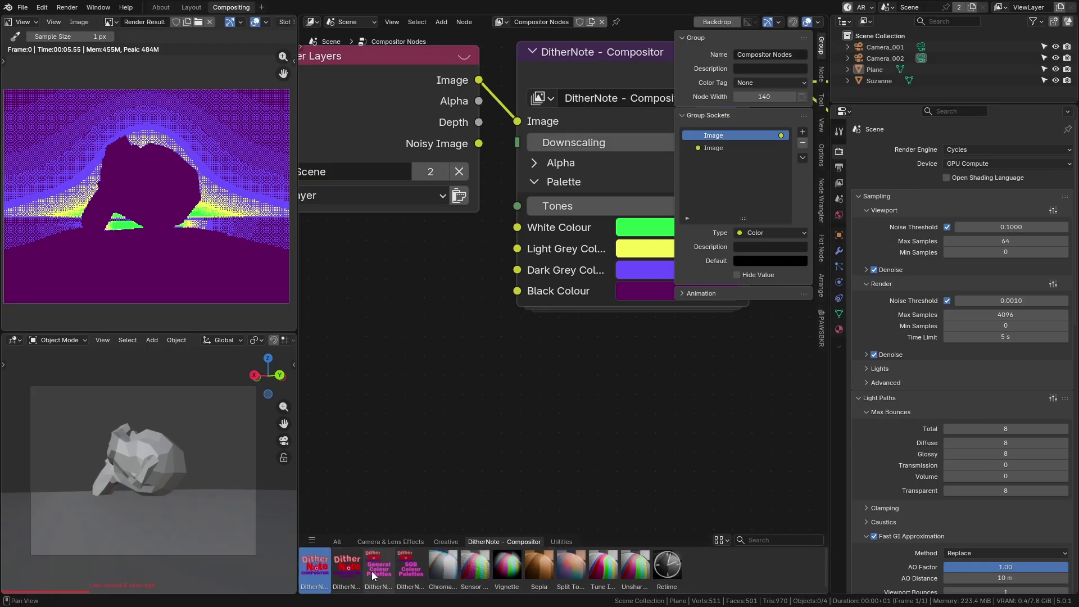
drag(372, 571, 433, 261)
drag(411, 566, 444, 411)
key(n)
scroll(533, 277, down, 1)
Step: Connect the General Palettes node's tones and colour outputs to the matching DitherNote - Compositor palette inputs
click(532, 277)
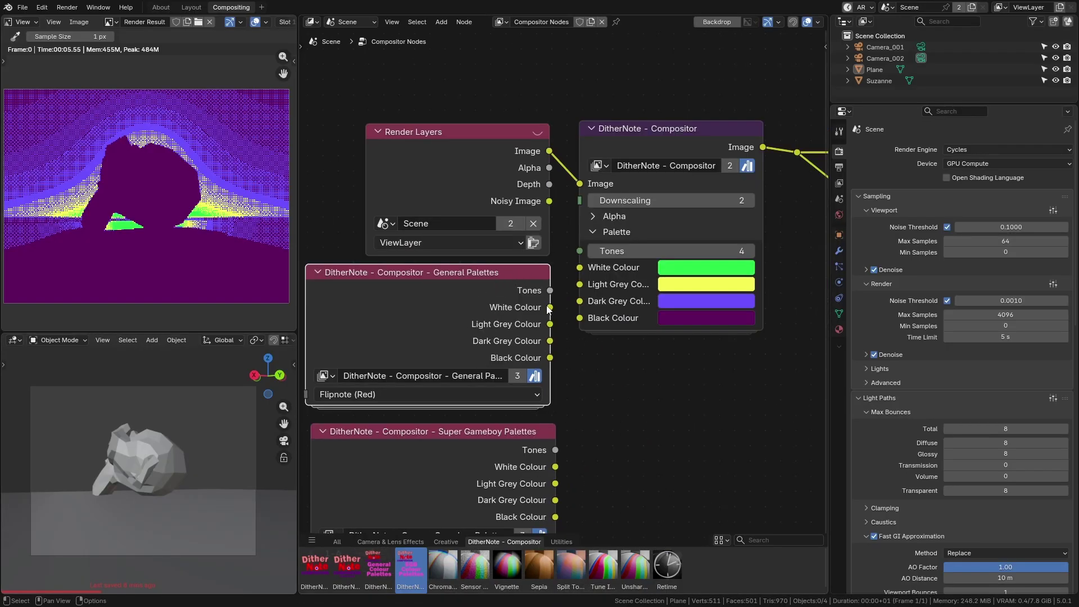
drag(544, 334, 579, 284)
drag(545, 342, 577, 248)
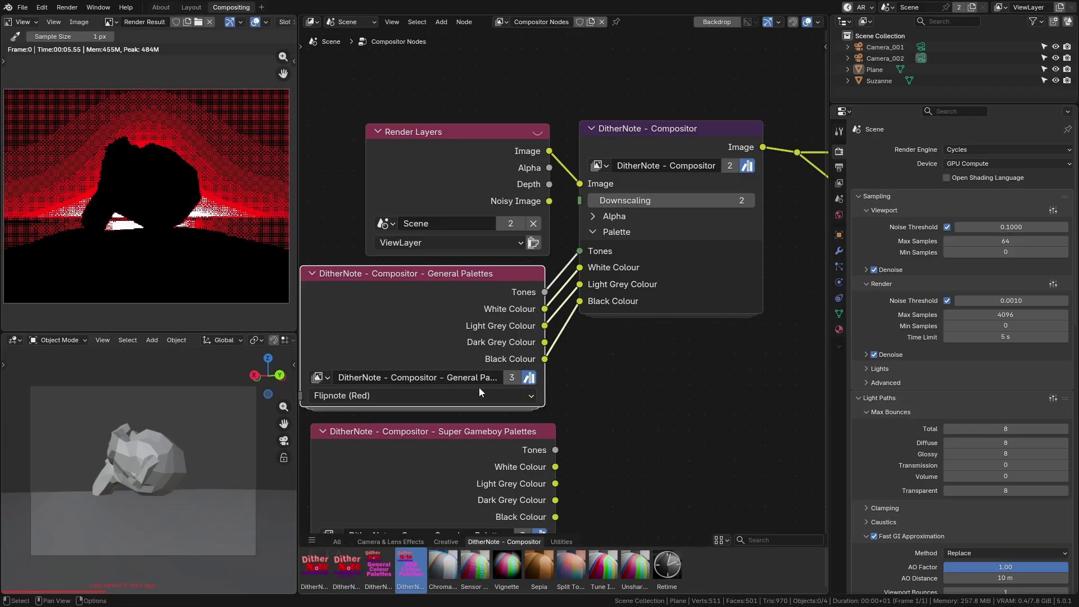
Step: Try the Black and White (2 Tones), Virtual Boy and Gameboy Pocket presets in General Palettes, and settle on Gameboy
middle_drag(470, 403, 545, 379)
click(541, 373)
click(524, 407)
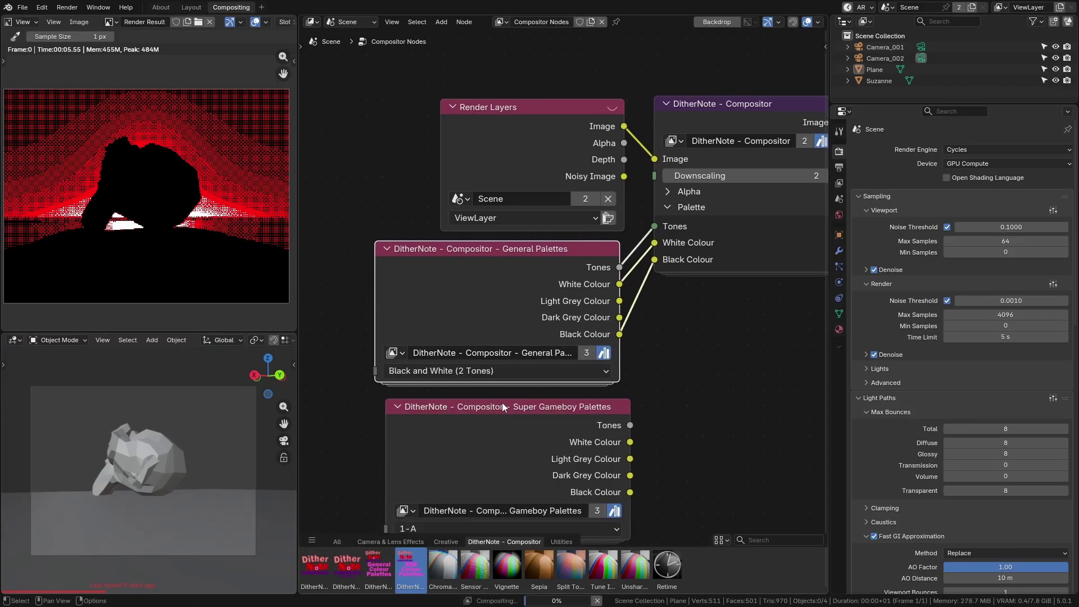
click(514, 372)
click(518, 494)
middle_drag(588, 443, 595, 296)
click(540, 279)
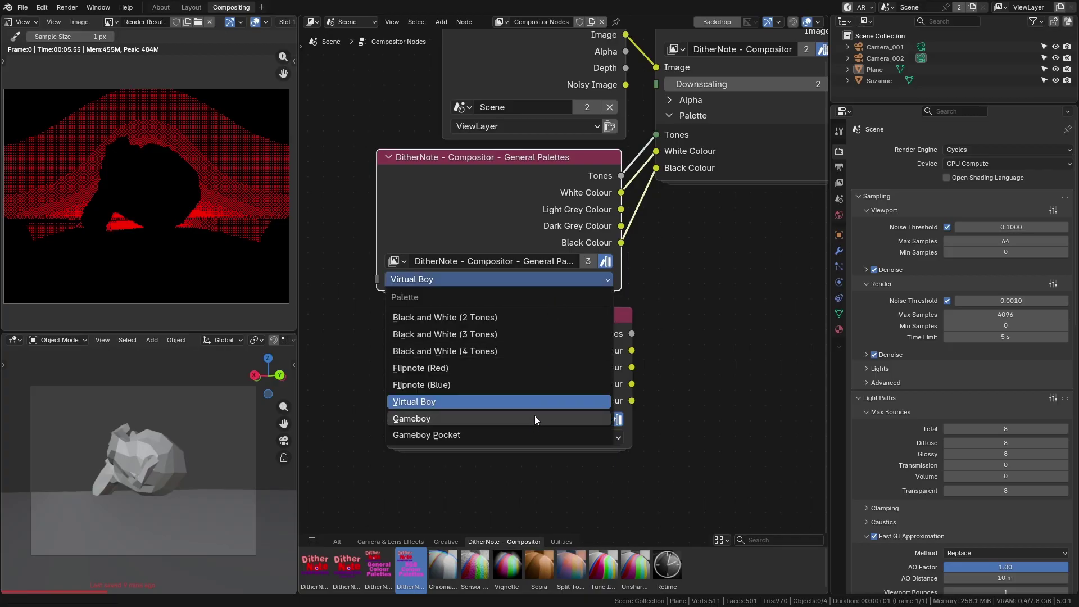
click(534, 433)
click(532, 281)
click(525, 413)
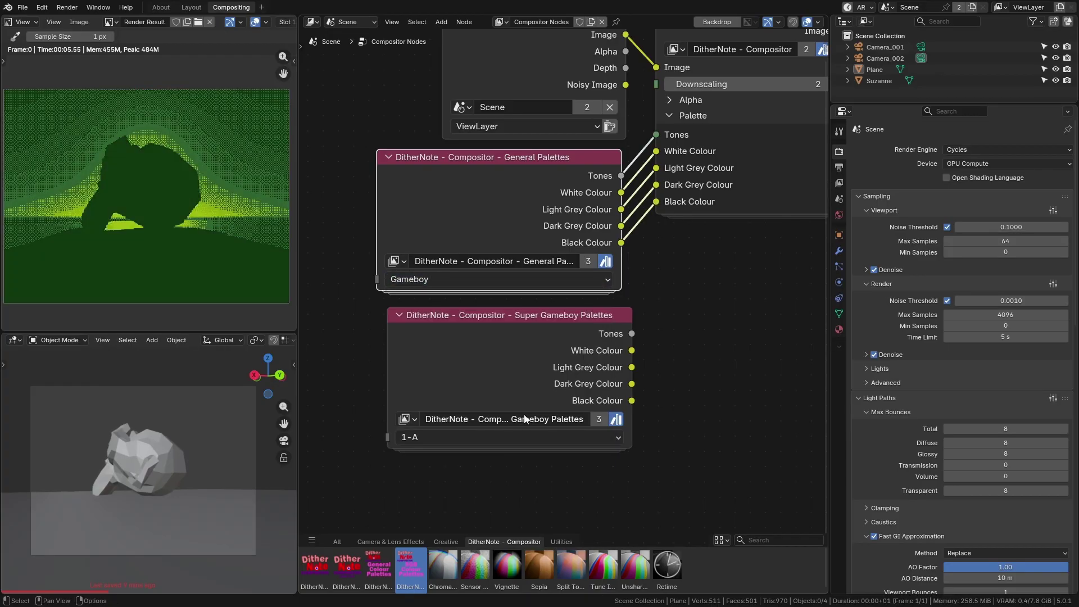
Step: Try a Downscaling of 9 on the DitherNote - Compositor node, and set it back to 2
key(KP_Decimal)
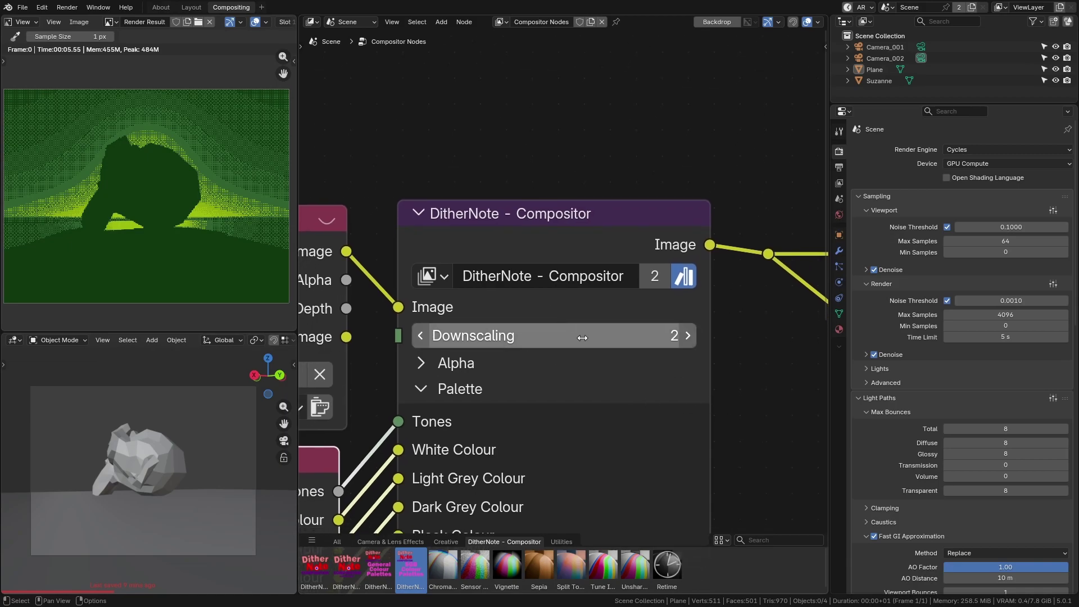
drag(536, 333, 595, 333)
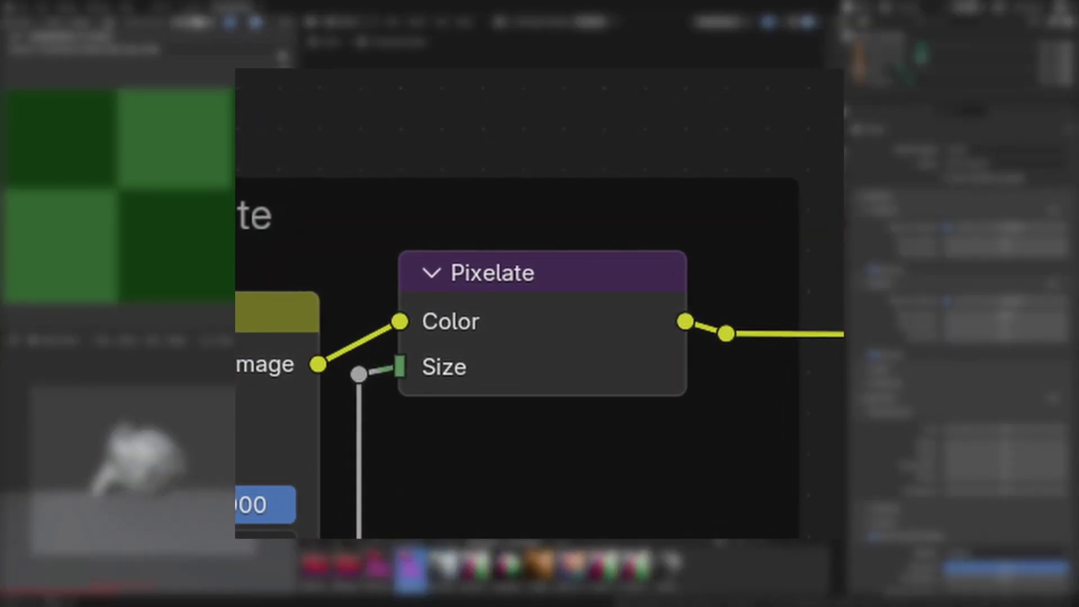
click(538, 337)
key(Return)
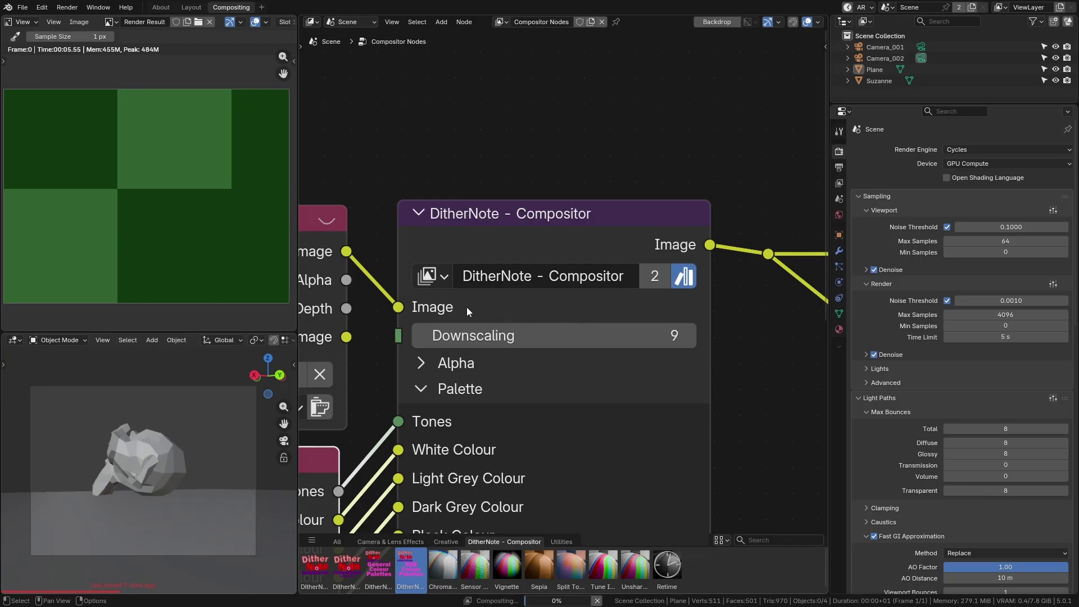
click(586, 340)
text(2)
key(Return)
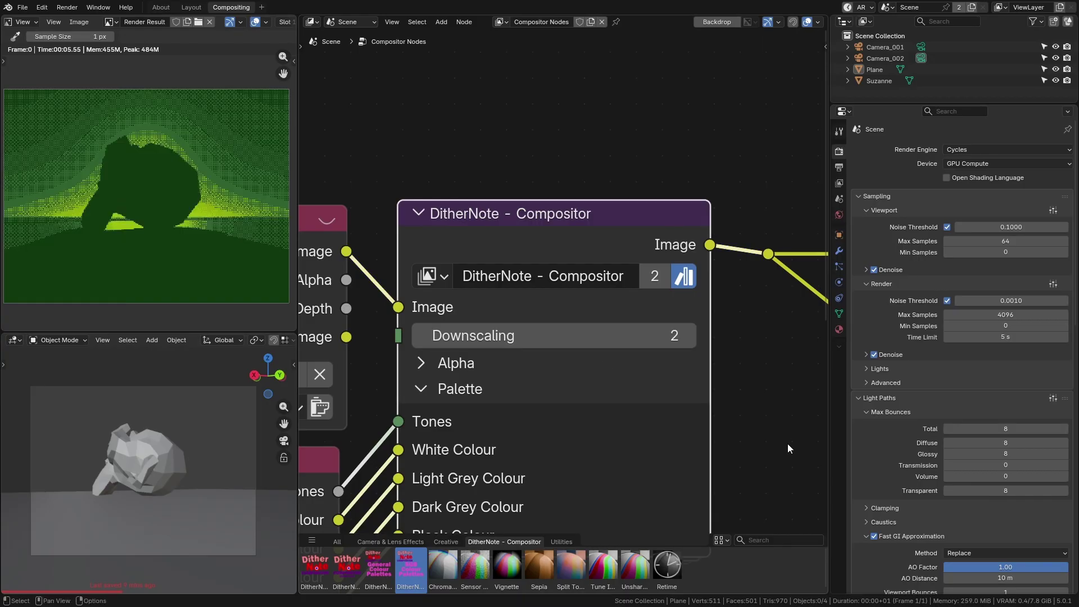
Step: Open the Super Gameboy Palettes node group and examine the palette nodes inside it in a maximized editor
middle_drag(615, 382, 598, 351)
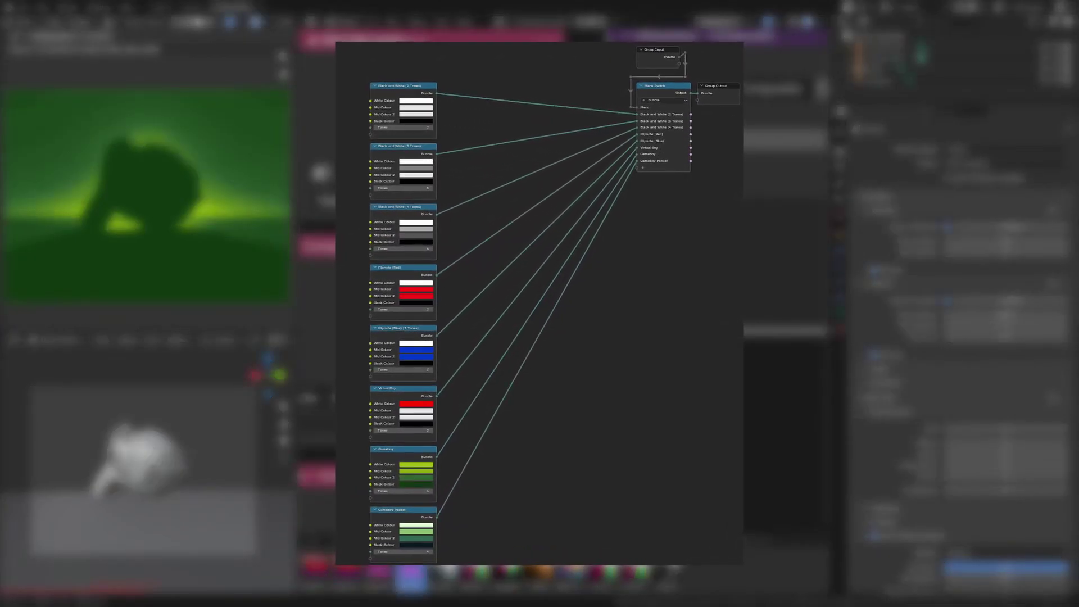
scroll(580, 331, down, 4)
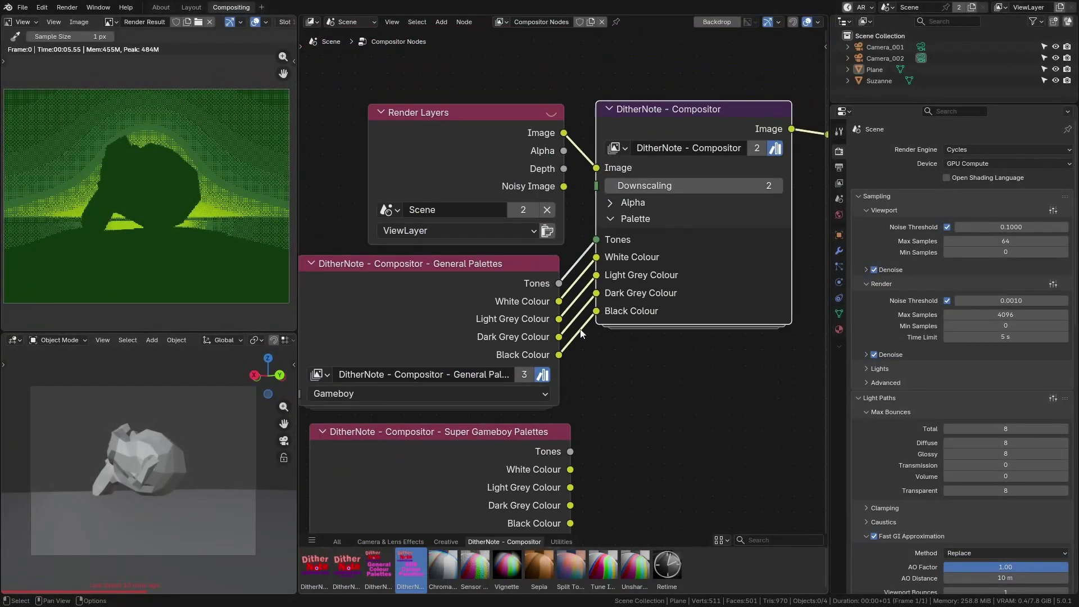
middle_drag(643, 444, 688, 304)
scroll(584, 323, up, 2)
middle_drag(484, 359, 549, 321)
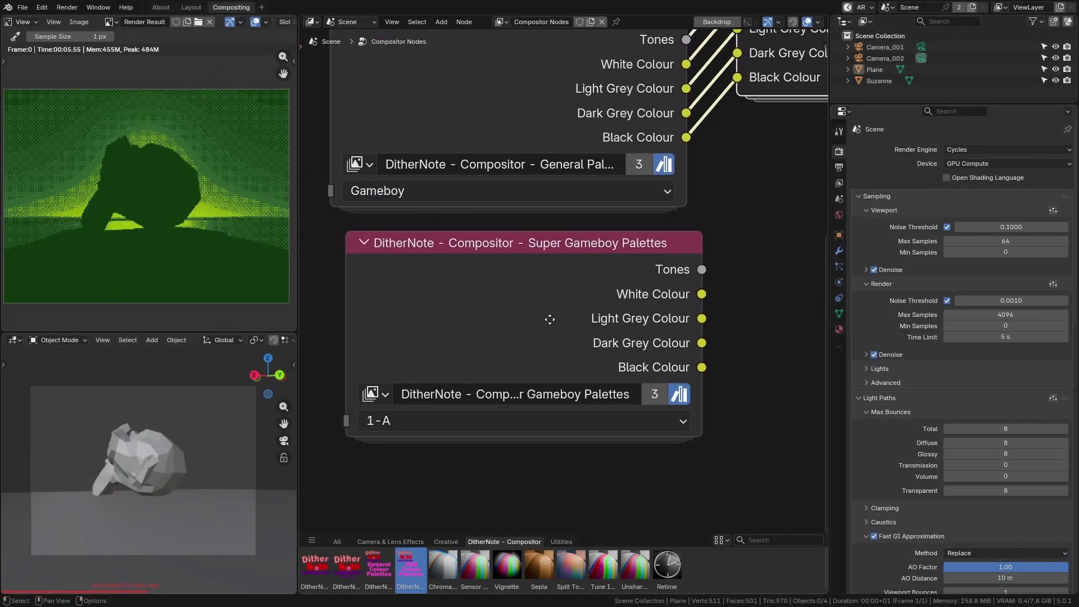
key(Tab)
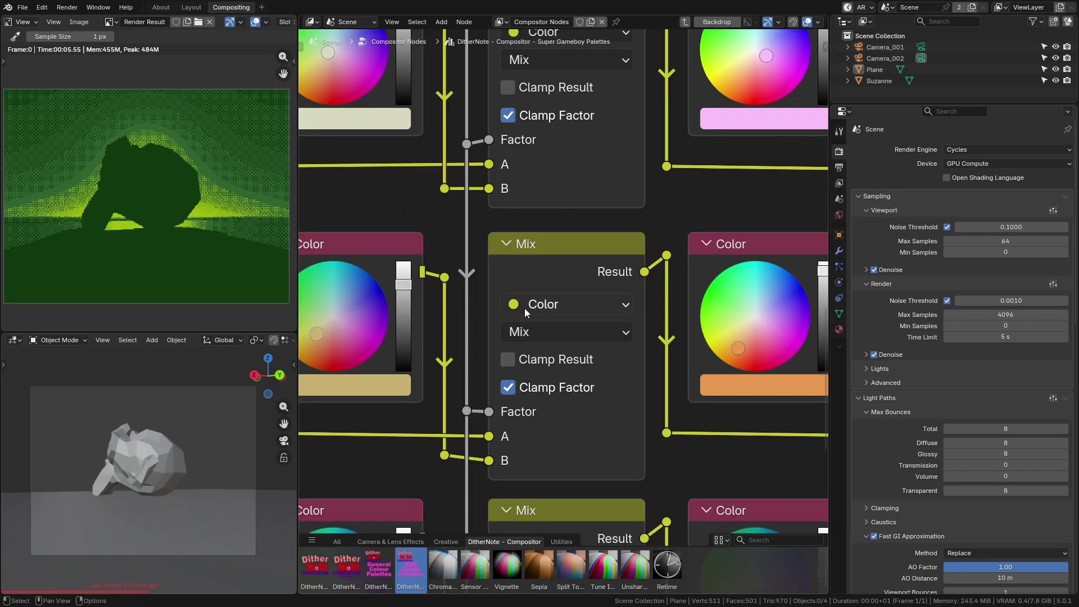
scroll(524, 309, down, 10)
key(ctrl+space)
middle_drag(636, 377, 358, 395)
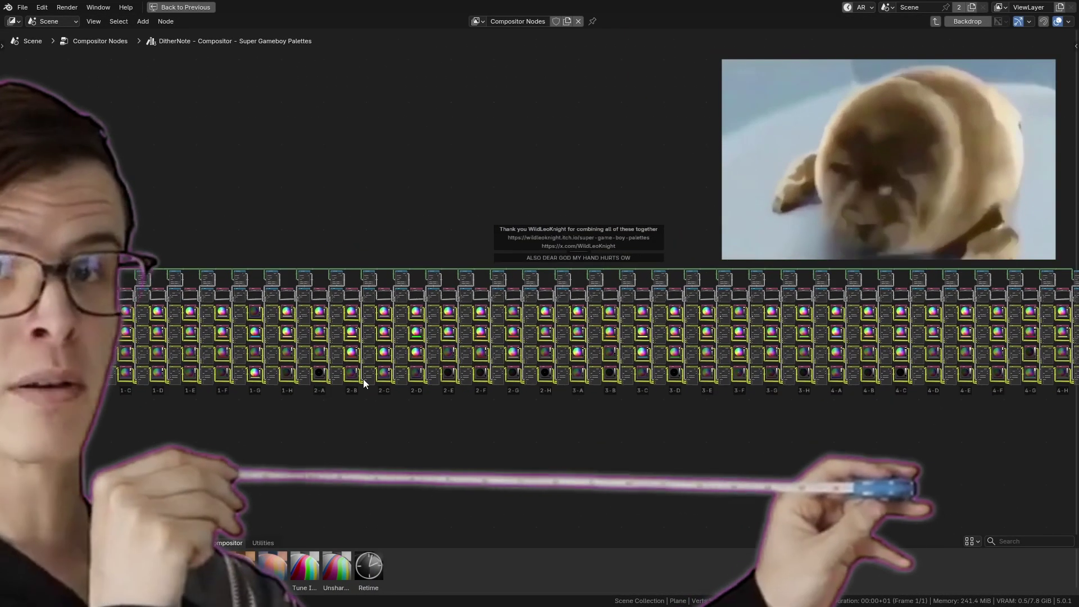
key(Home)
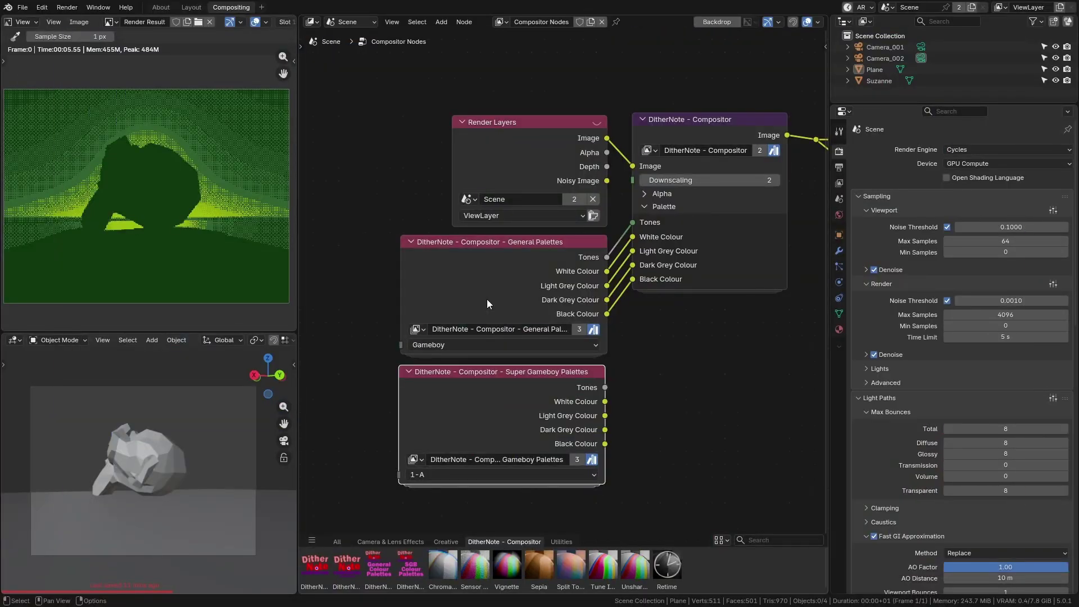
Step: Delete the General Palettes node and move the Super Gameboy Palettes node into its place below Render Layers
click(487, 301)
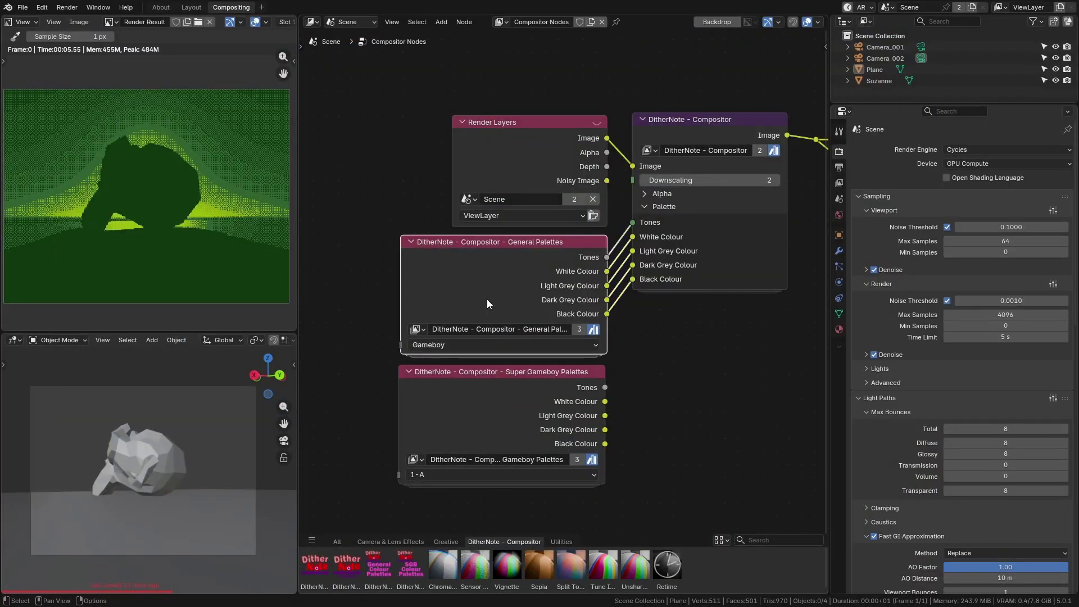
key(Delete)
drag(542, 405, 537, 287)
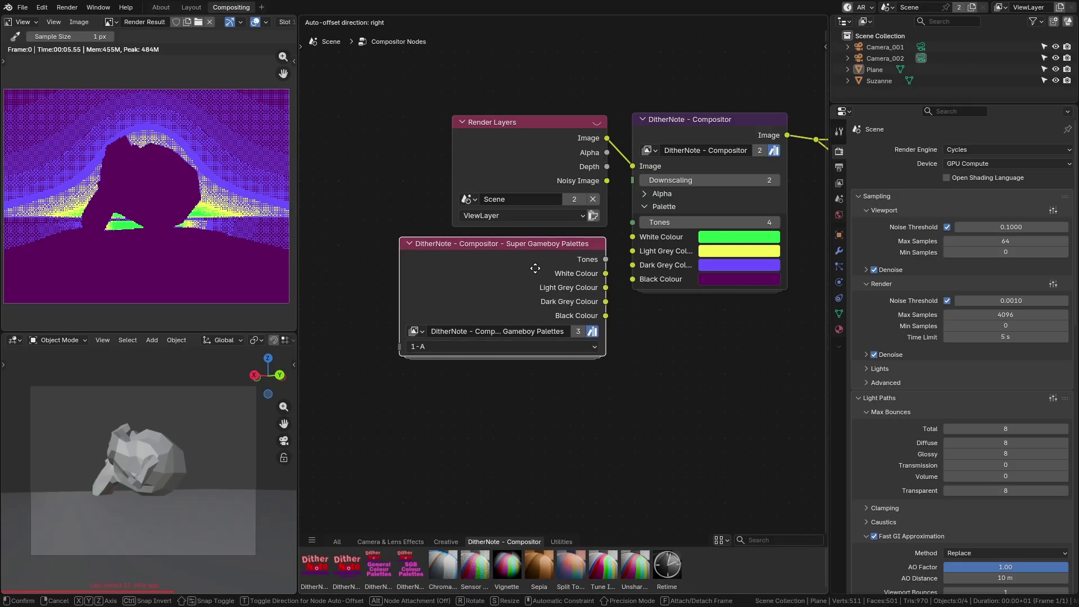
scroll(537, 287, up, 2)
Step: Select palette 4-B in the Super Gameboy Palettes node
click(501, 355)
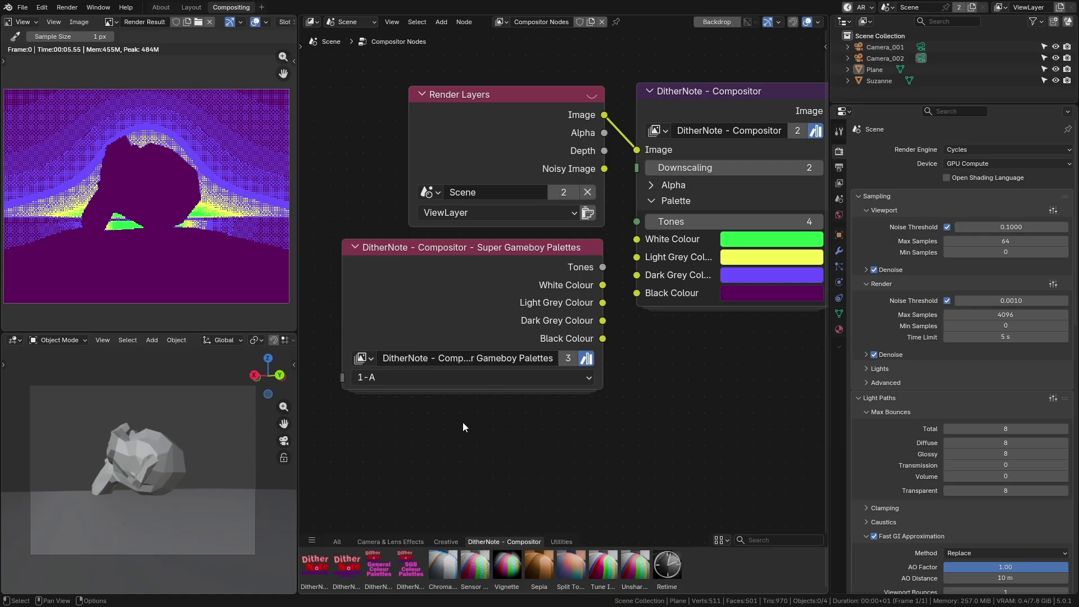
click(414, 378)
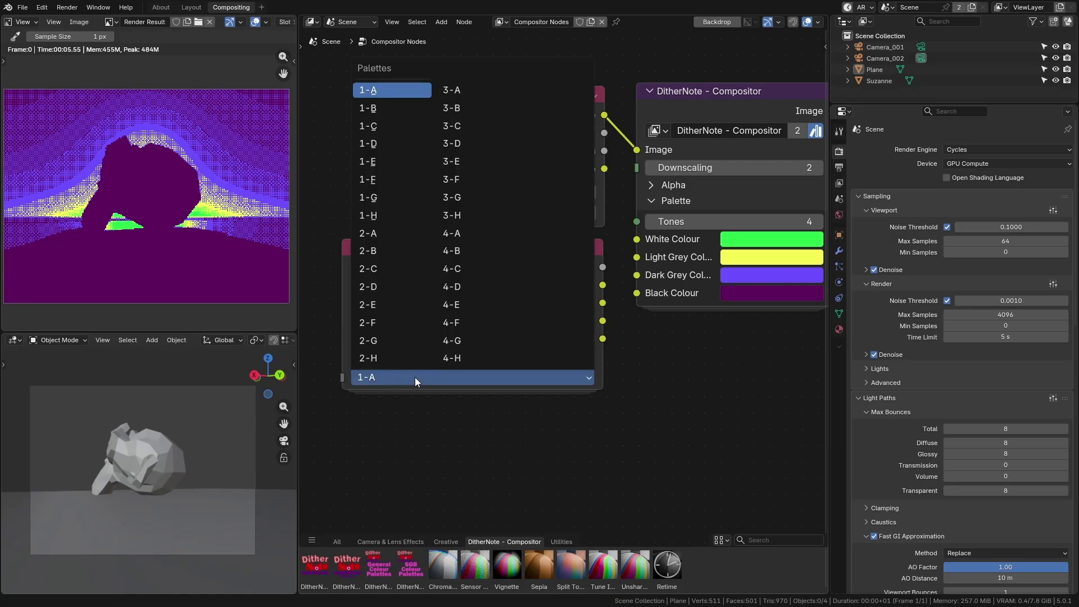
click(487, 252)
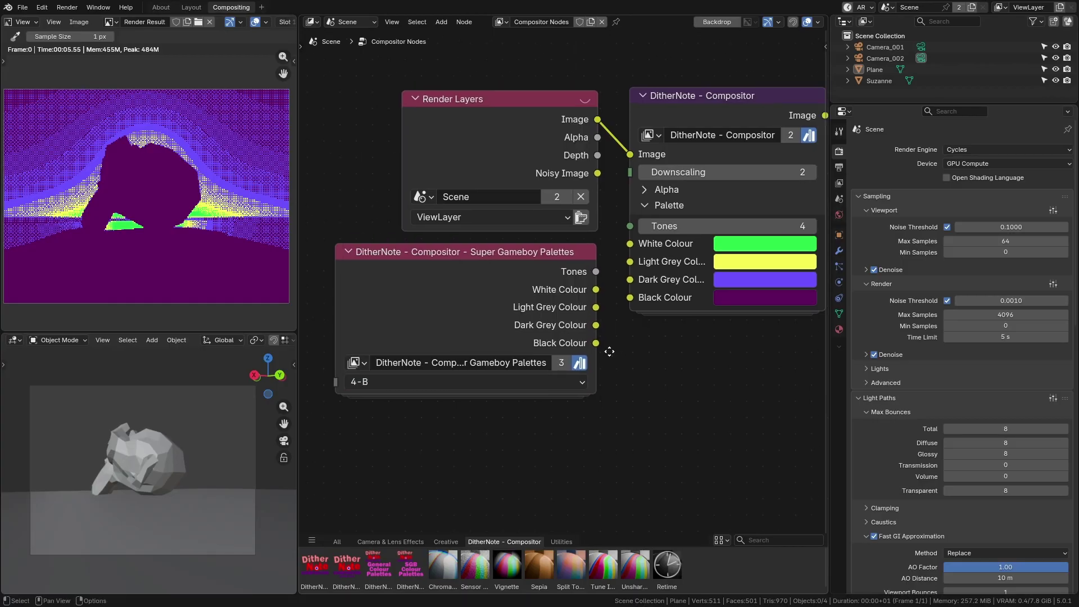
Step: Connect the Super Gameboy Palettes node's tones and four colours to the DitherNote - Compositor inputs, and inspect the dithered render
middle_drag(615, 230, 522, 289)
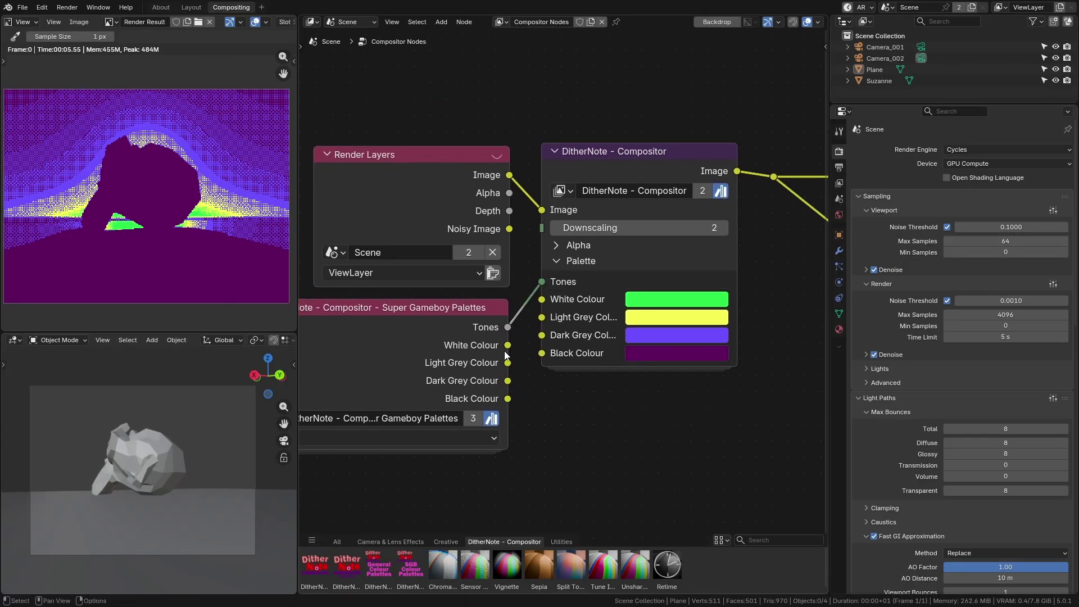
drag(507, 348, 541, 299)
drag(507, 364, 544, 340)
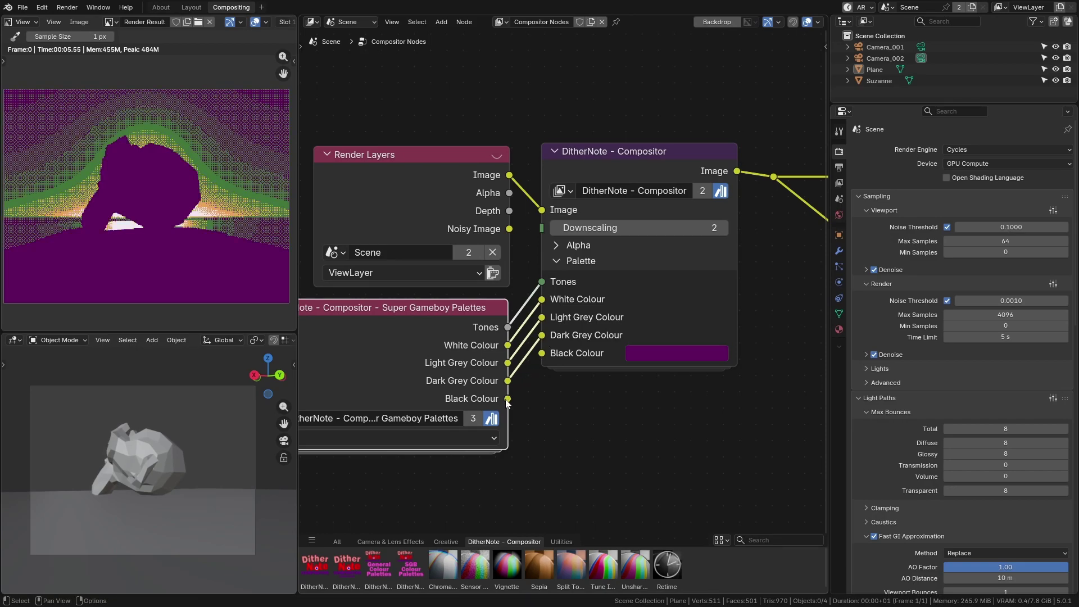
drag(507, 398, 542, 353)
scroll(505, 409, up, 2)
middle_drag(505, 410, 570, 343)
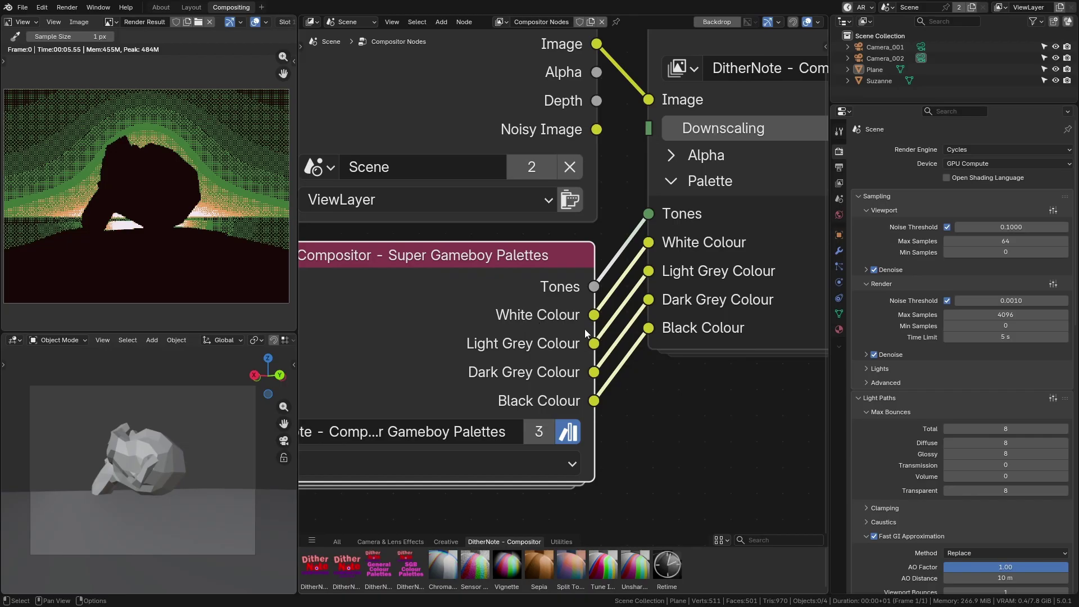
click(686, 428)
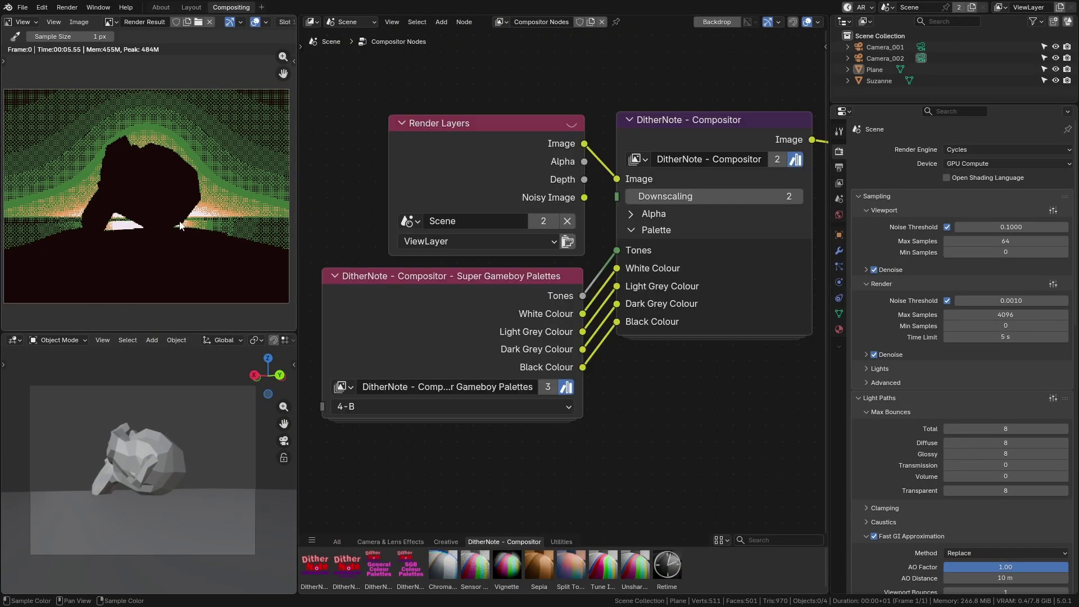
scroll(126, 219, up, 3)
scroll(126, 219, down, 3)
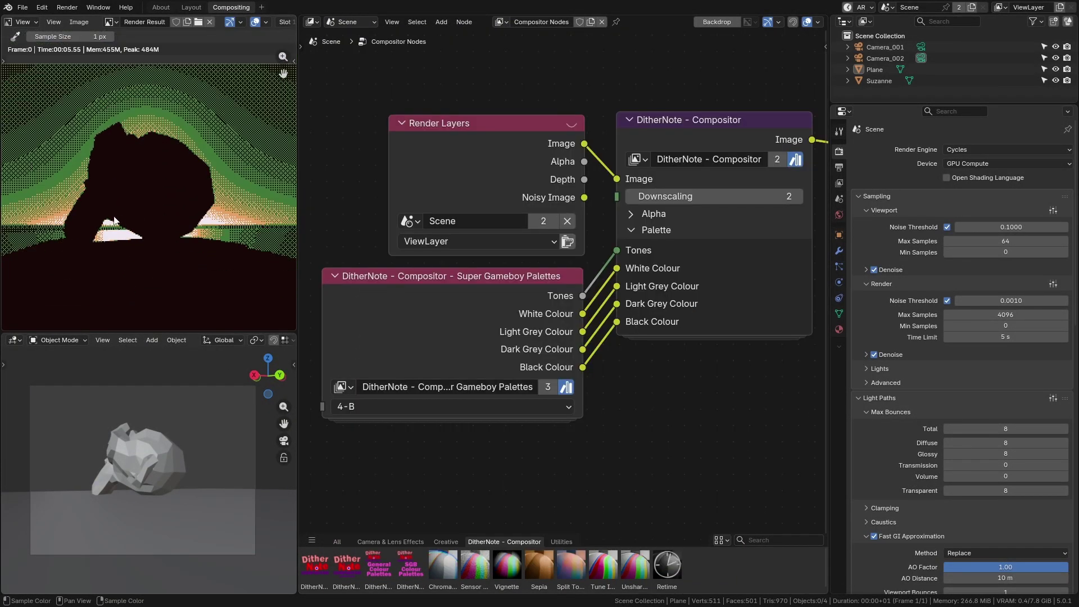
Step: Add an RGB Curves node between the Render Layers image output and the DitherNote - Compositor image input
scroll(174, 222, down, 1)
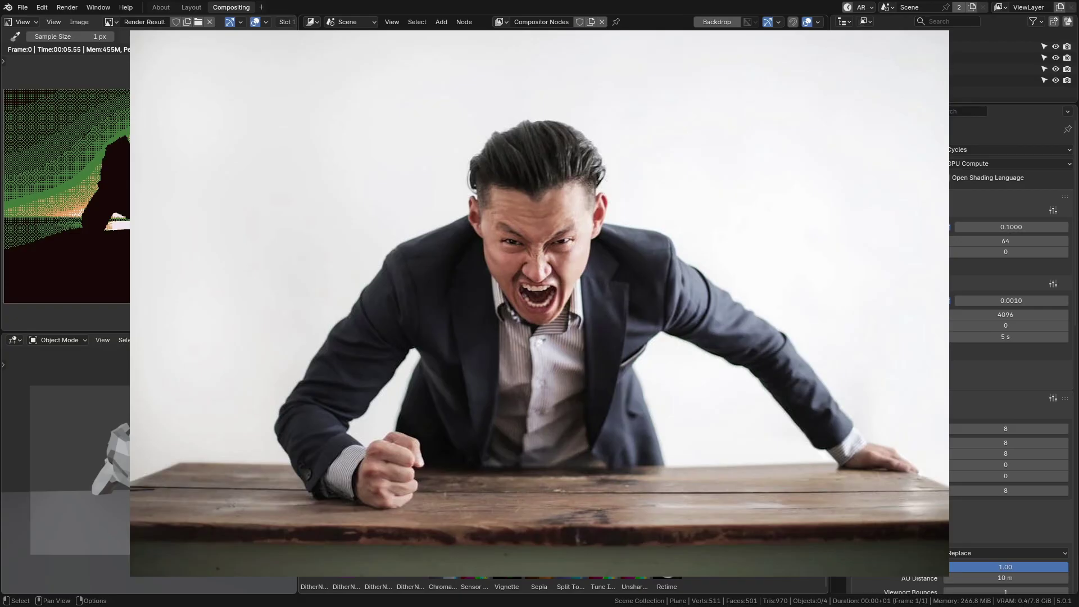
shift+scroll(518, 169, up, 3)
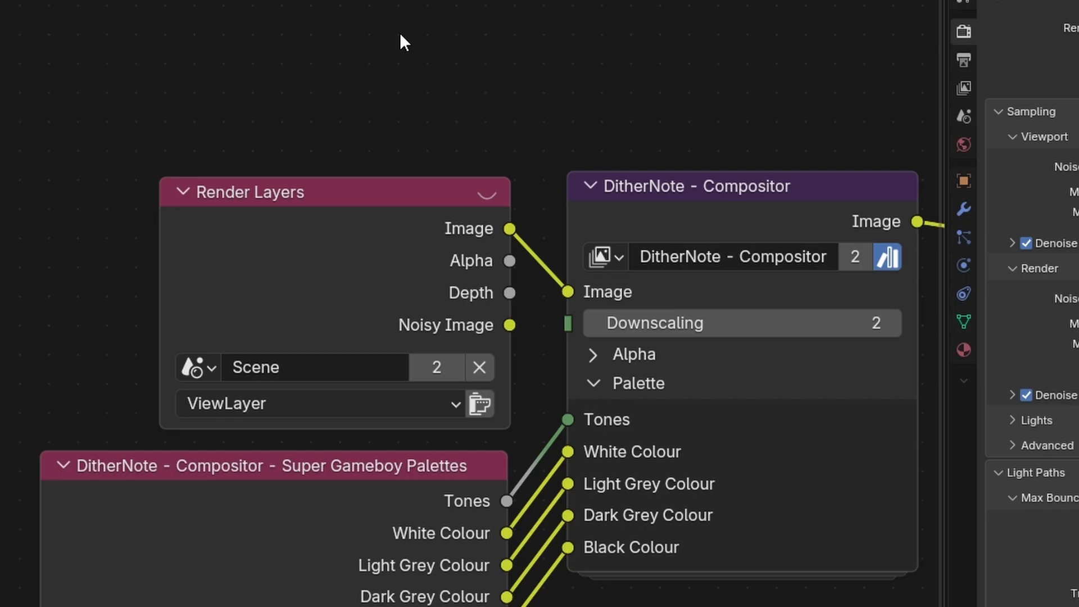
key(shift+a)
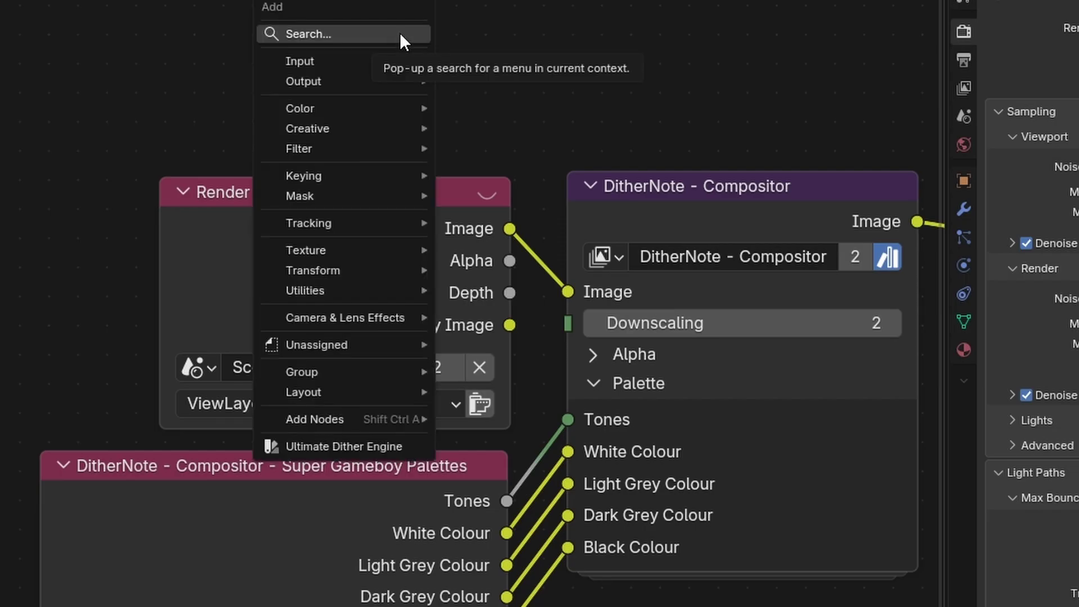
click(352, 34)
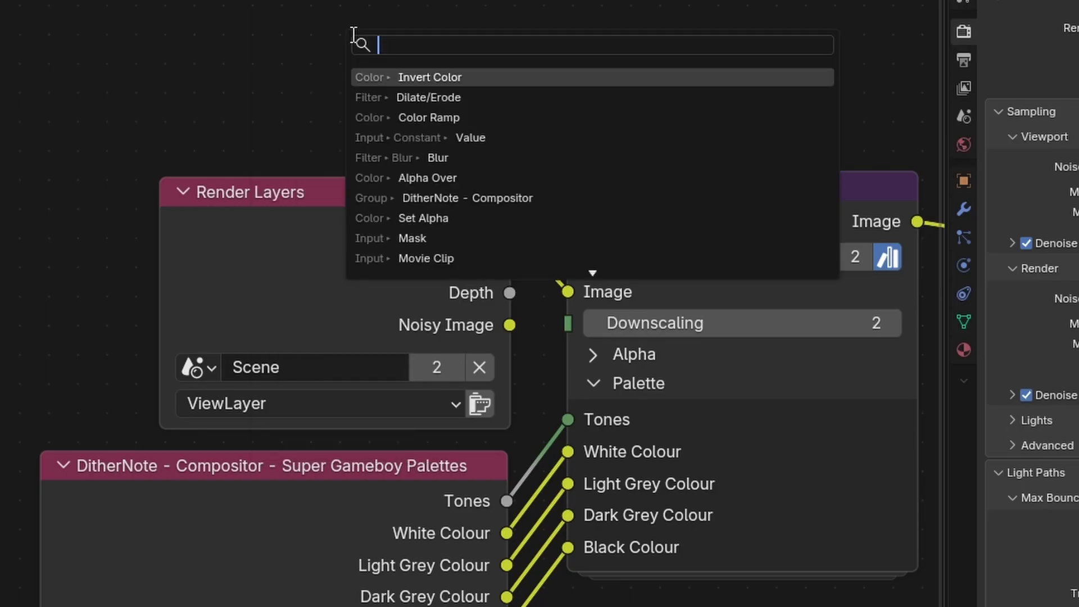
text(curves)
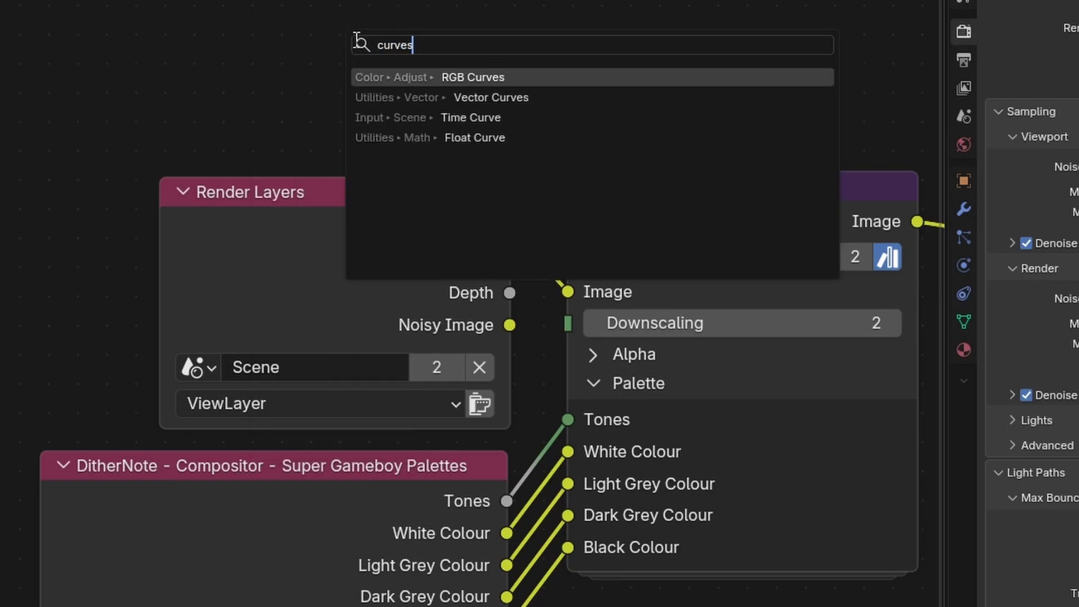
click(446, 73)
click(462, 27)
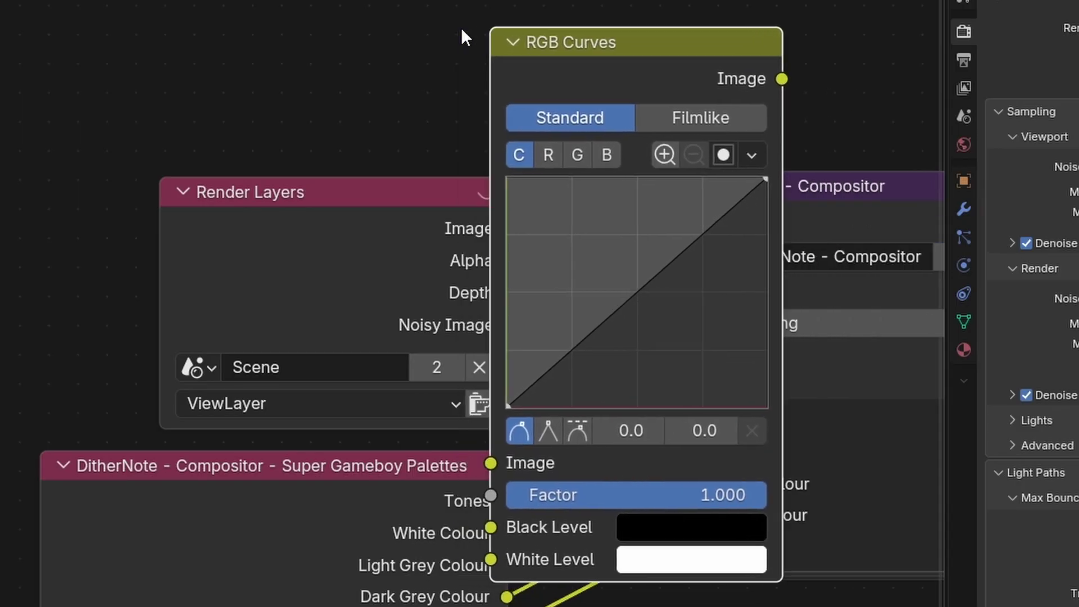
middle_drag(764, 192, 567, 215)
drag(554, 93, 554, 0)
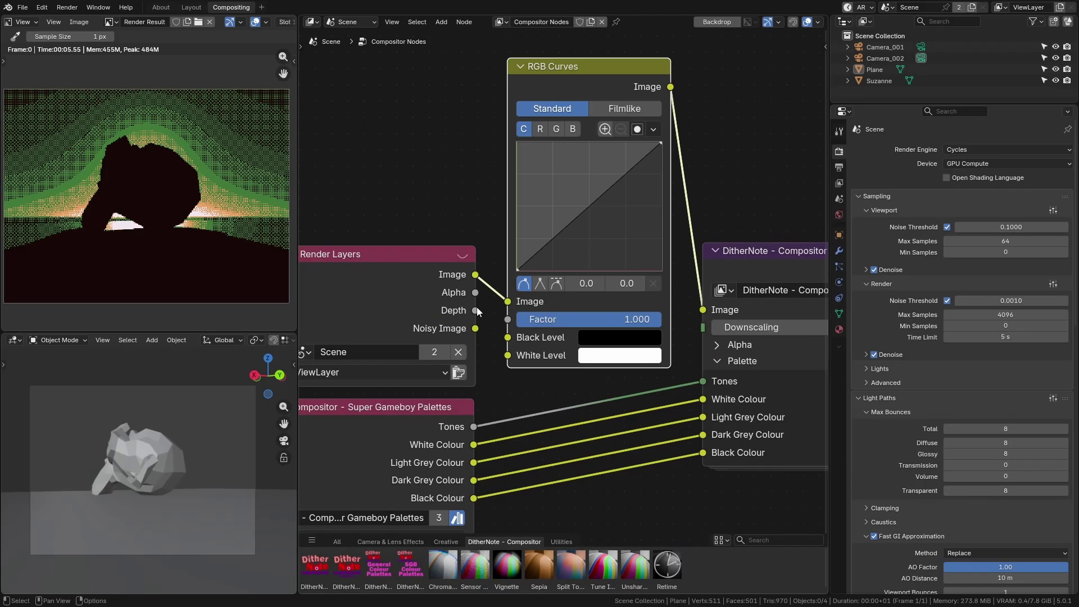
middle_drag(656, 88, 563, 155)
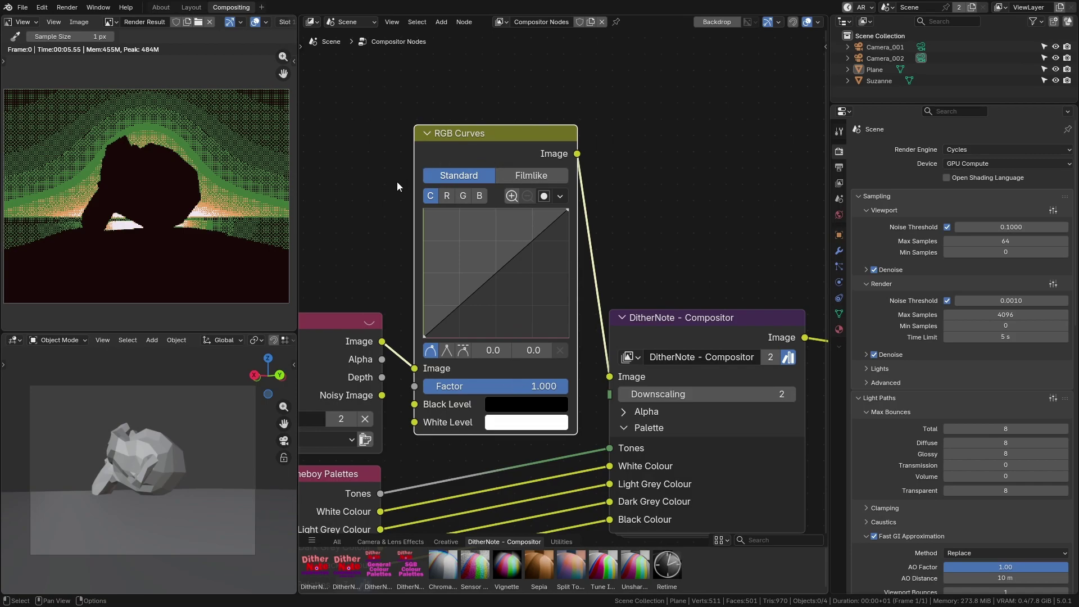
Step: Darken the RGB Curves node's White Level to a light grey with a value of about 0.795, leaving Black Level at black
scroll(581, 356, up, 3)
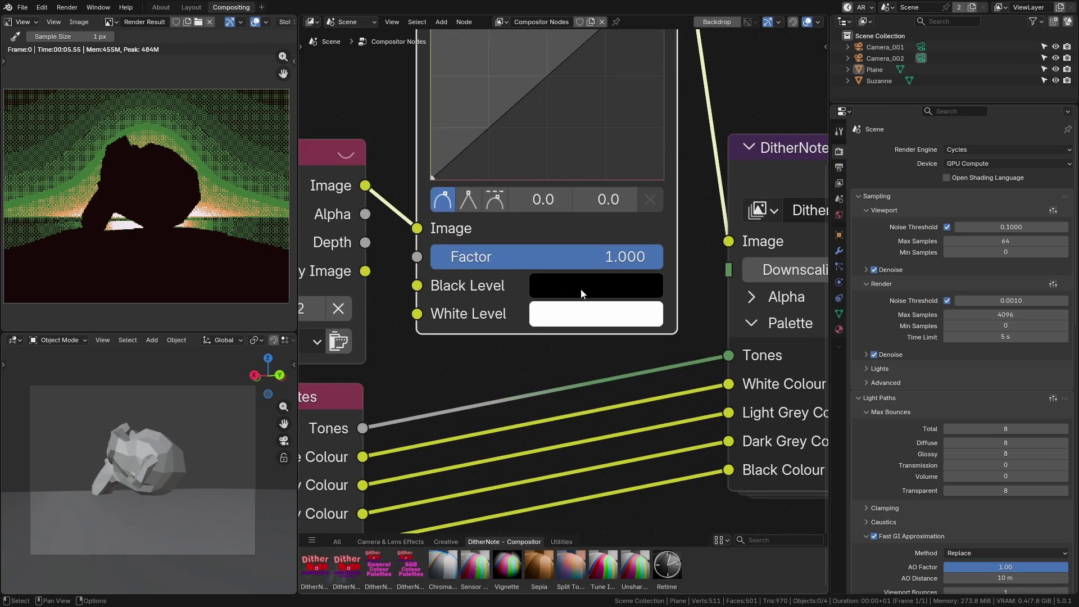
click(581, 289)
mouse_move(770, 352)
mouse_down()
mouse_move(770, 227)
mouse_move(770, 362)
mouse_up()
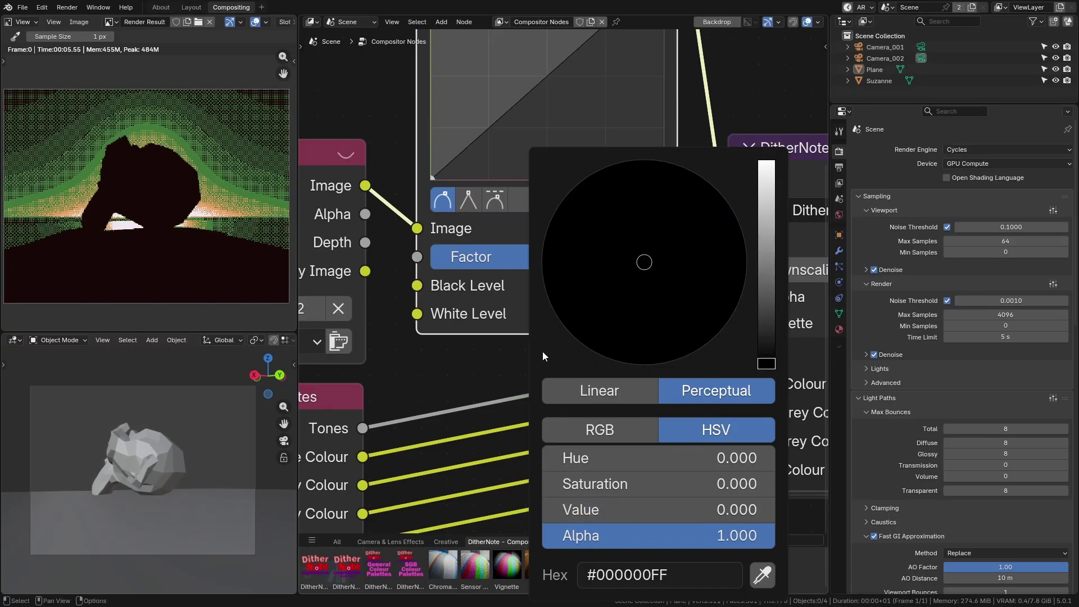
click(634, 315)
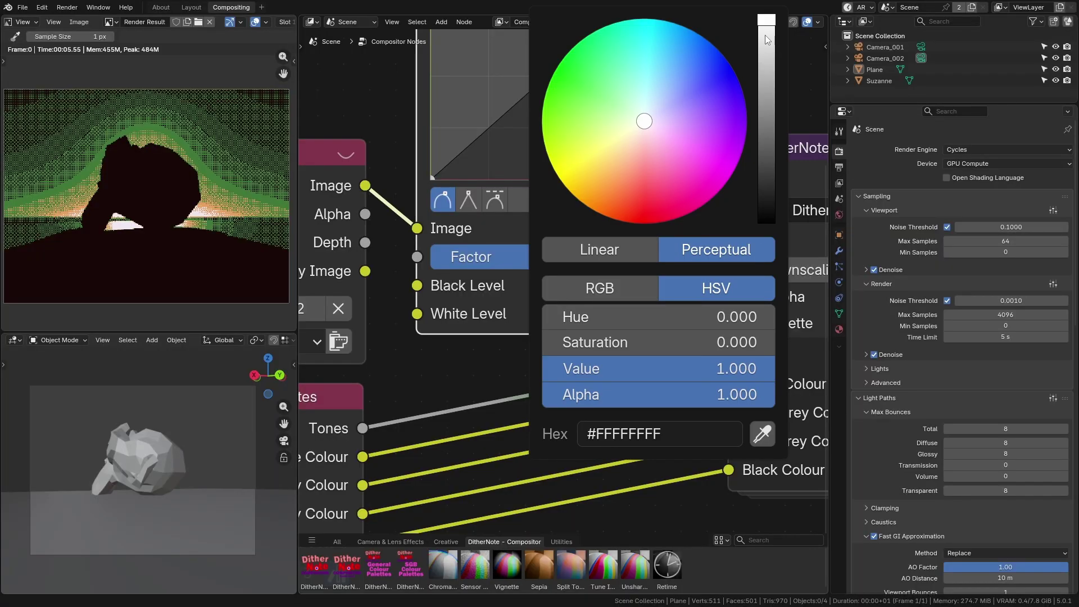
drag(767, 38, 767, 60)
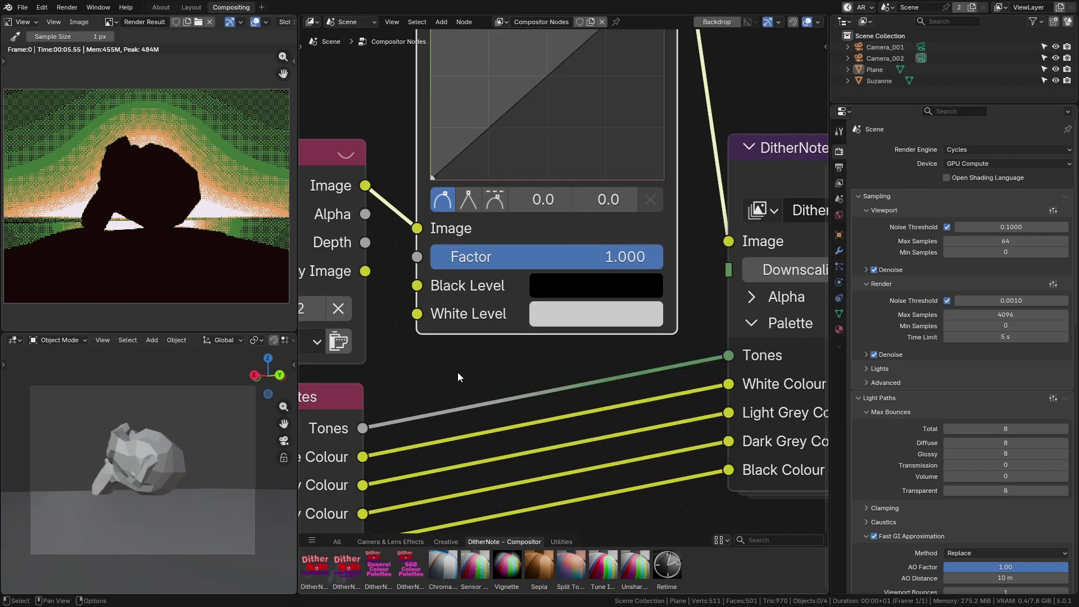
Step: Shape the RGB Curves combined curve with three points: a low shadow point, a strongly raised midtone point and a highlight point
middle_drag(514, 271, 501, 420)
drag(458, 298, 462, 303)
drag(503, 253, 502, 181)
mouse_move(593, 149)
mouse_down()
mouse_move(591, 137)
mouse_move(593, 147)
mouse_up()
drag(503, 181, 508, 166)
drag(464, 299, 462, 291)
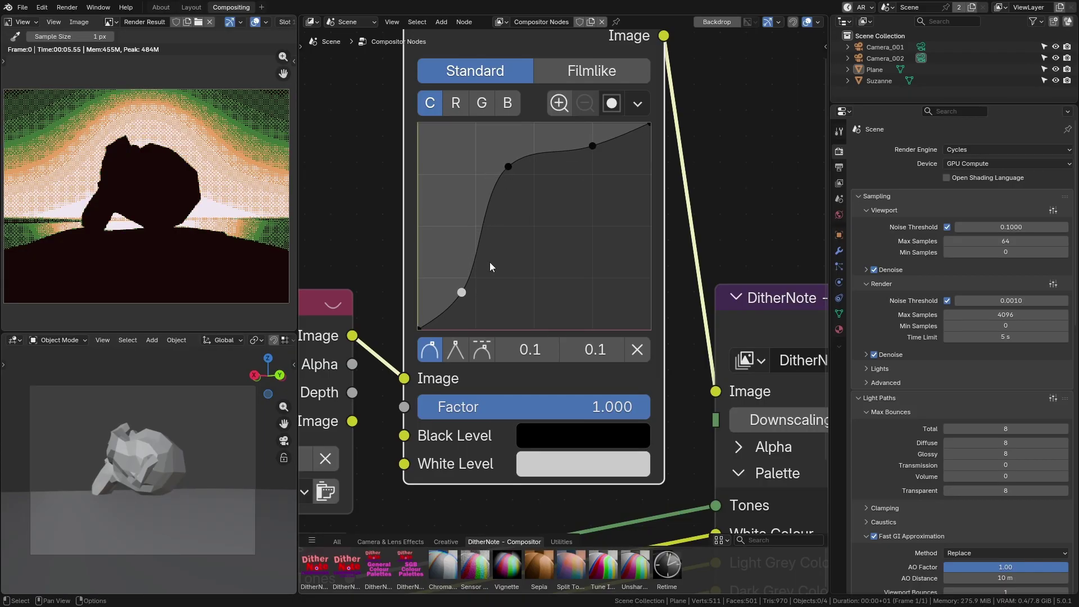
Step: Refine the combined curve by moving the midtone point to about 0.3, 0.7, adjusting the highlight point and lowering the shadow point
middle_drag(512, 171, 508, 188)
drag(508, 188, 492, 183)
drag(590, 162, 595, 156)
drag(493, 183, 493, 192)
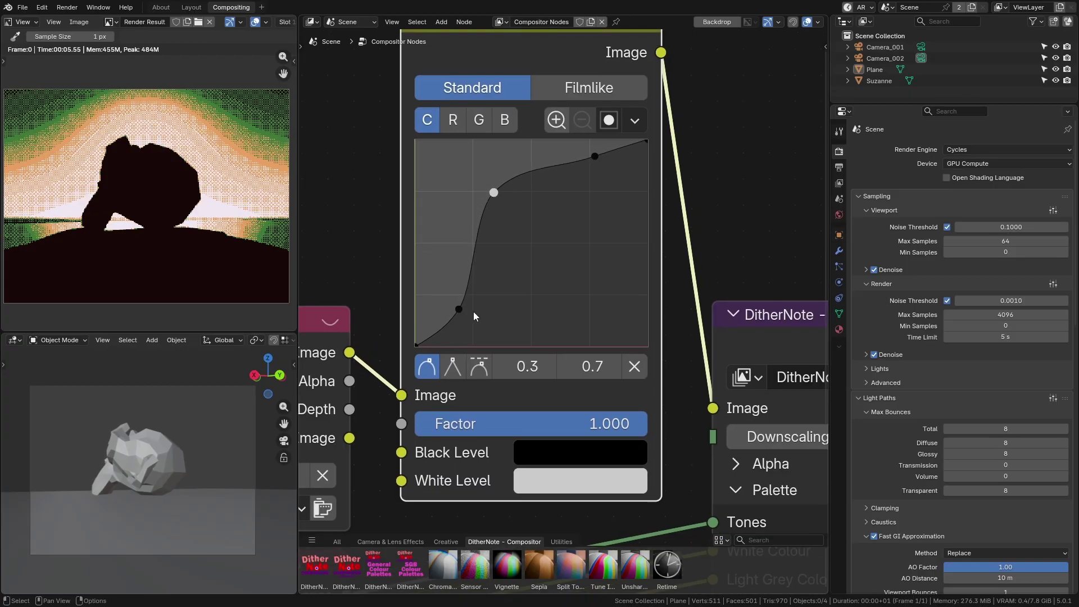
drag(458, 309, 452, 318)
Step: Brighten the RGB Curves White Level to a lighter grey and inspect the dithered render
click(541, 453)
click(567, 486)
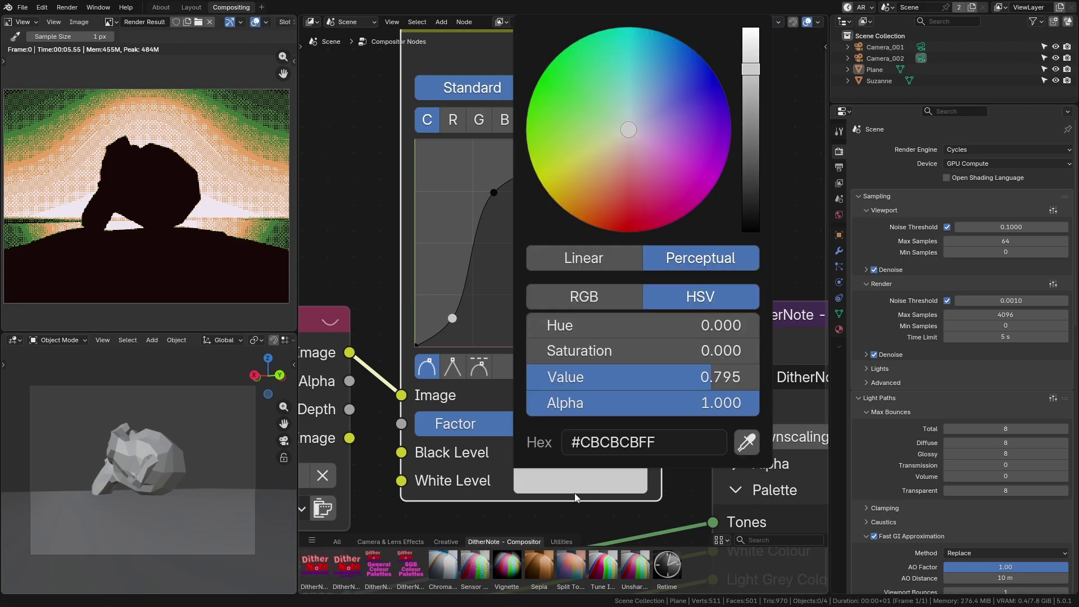
mouse_move(751, 70)
mouse_down()
mouse_move(750, 88)
mouse_move(751, 33)
mouse_move(750, 48)
mouse_up()
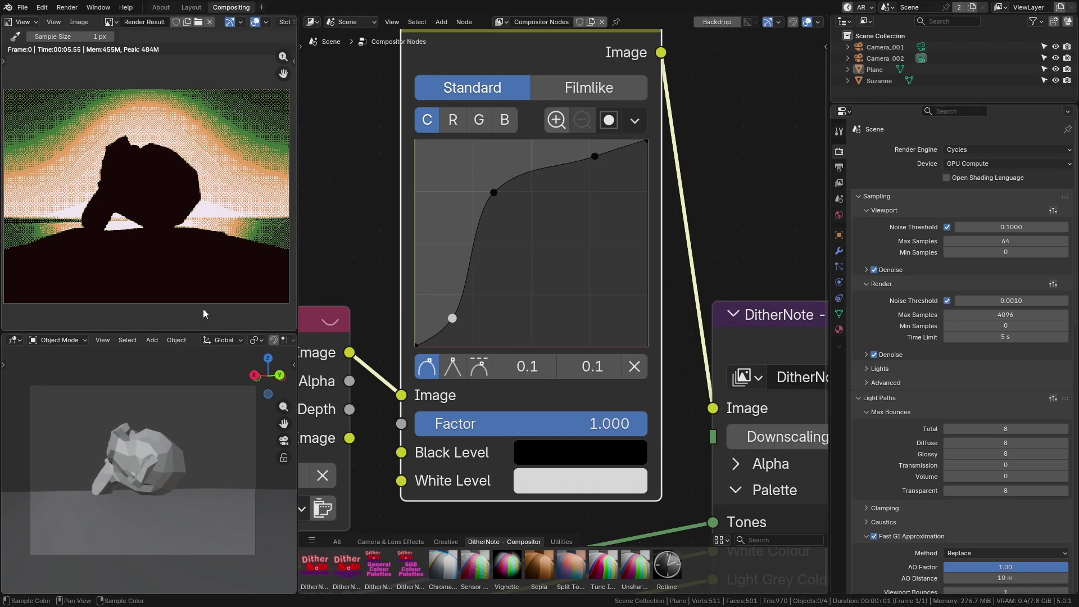
scroll(605, 437, down, 6)
middle_drag(686, 463, 666, 430)
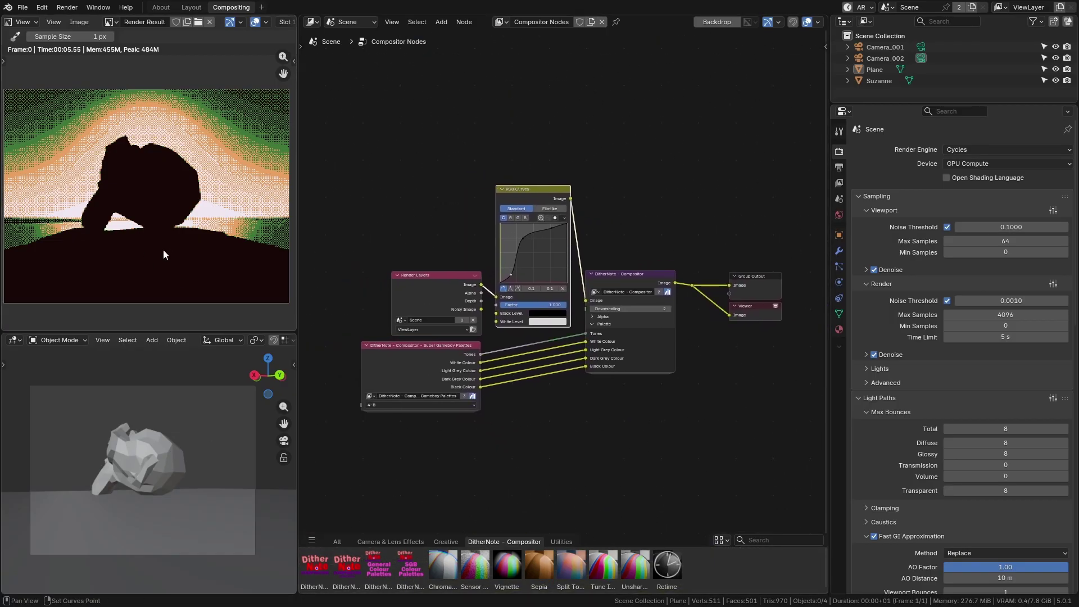
middle_drag(163, 249, 167, 253)
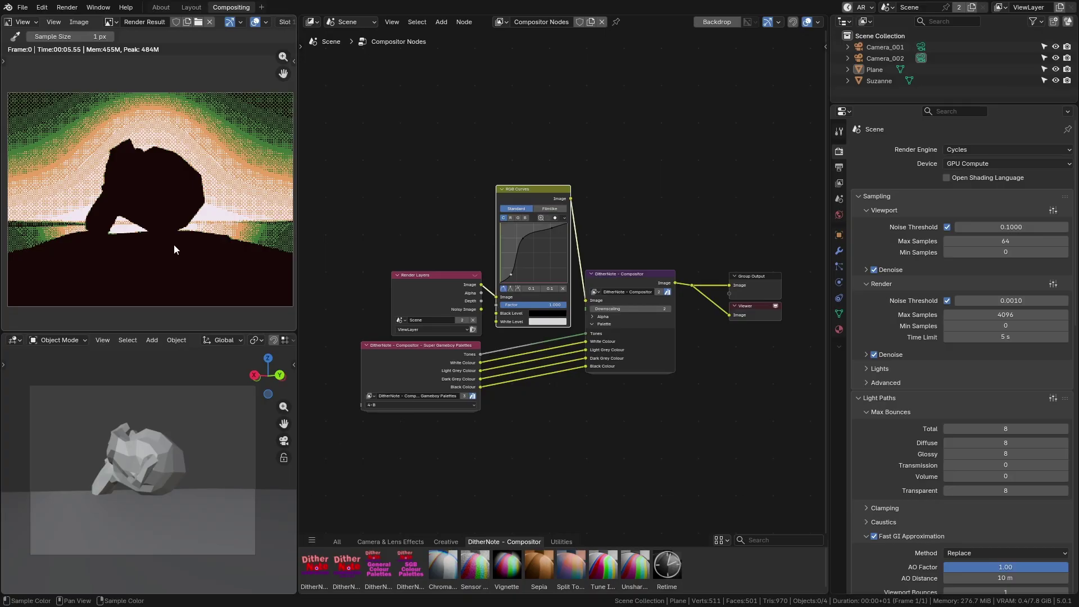
Step: Save the render result as KeyArtCopyForTheTutorialBecauseIDontCareForMyOwnArtLolIGuessIDKWhatIAmWritingRightNow.png in the DitherNote Output folder
click(77, 22)
click(117, 124)
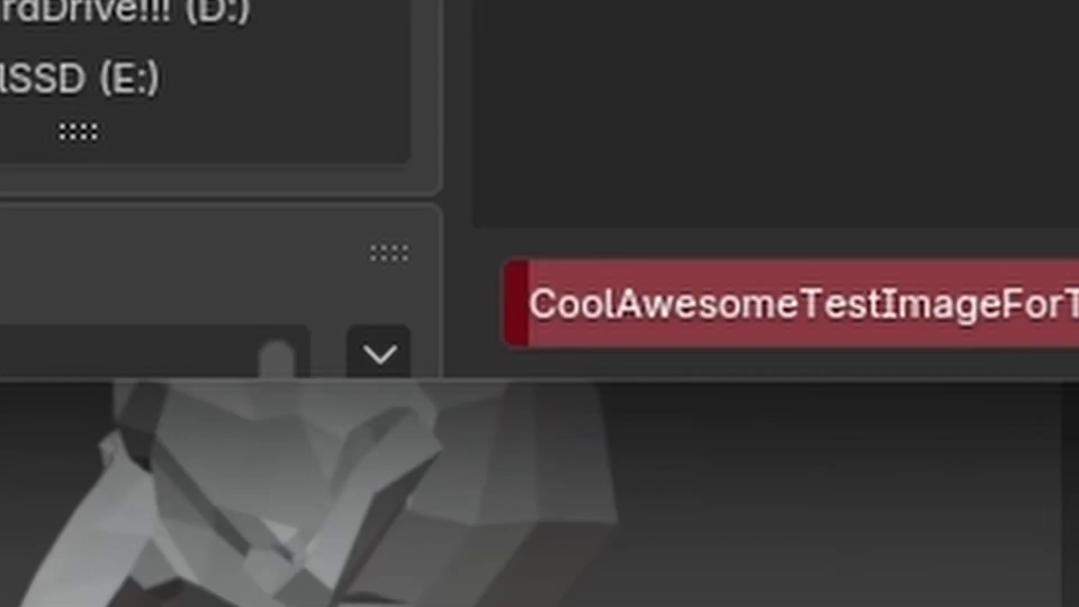
text(KeyARt)
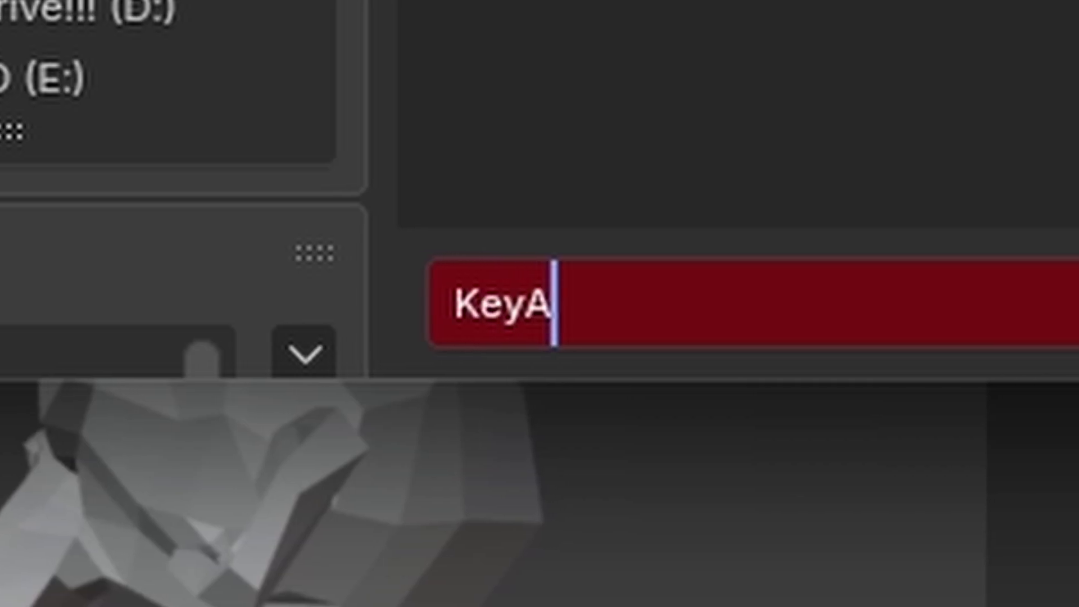
key(BackSpace)
key(BackSpace)
text(rtCopy)
key(BackSpace)
text(CopyFo)
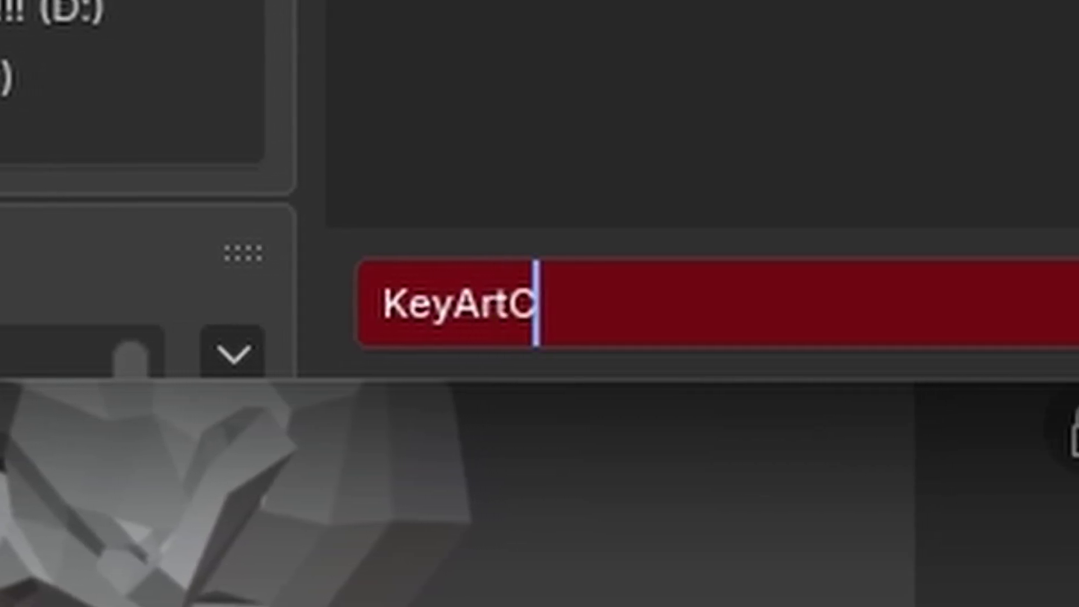
text(rTheTutoi)
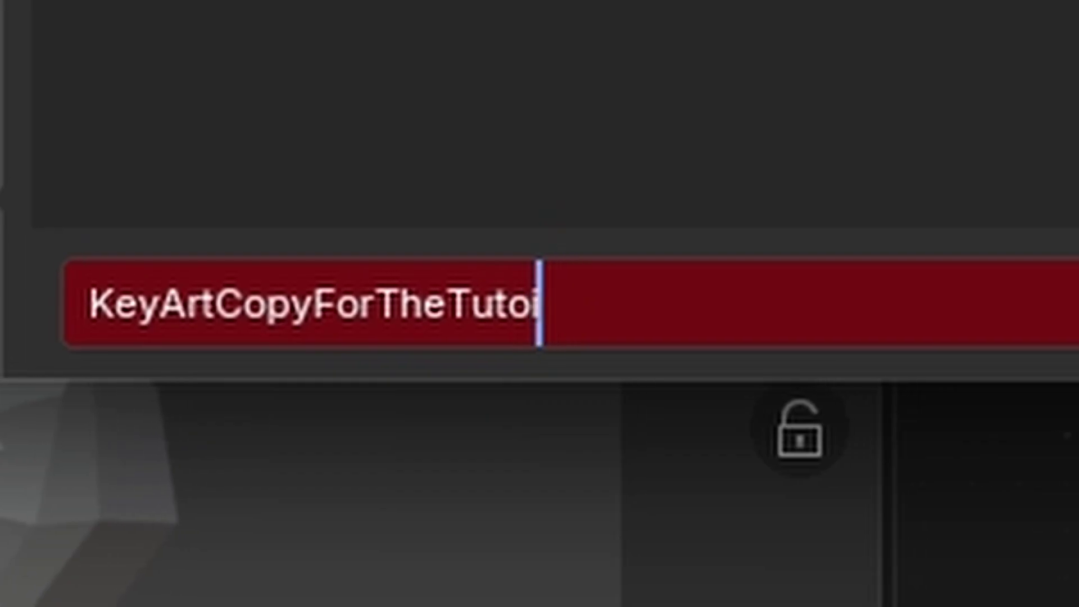
key(BackSpace)
text(rialBecause)
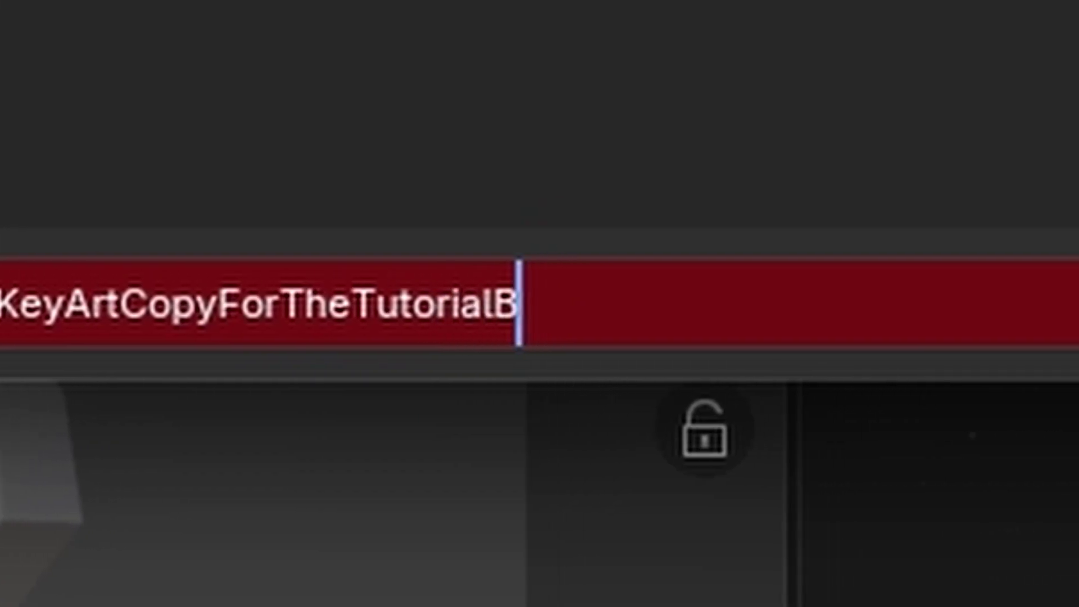
text(IDontCa)
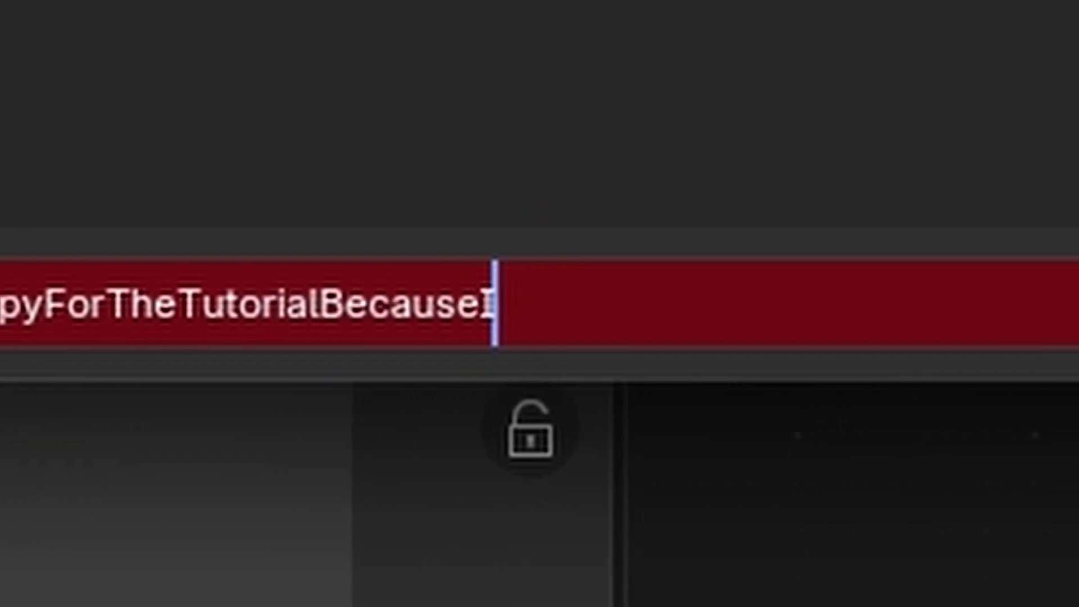
text(reForMy)
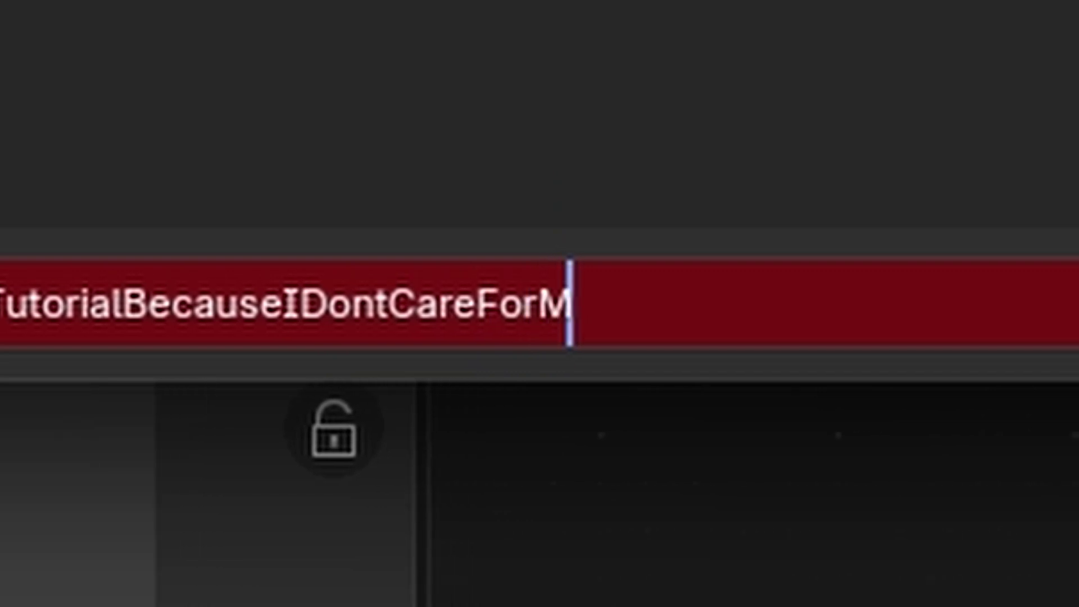
text(OwnArtL)
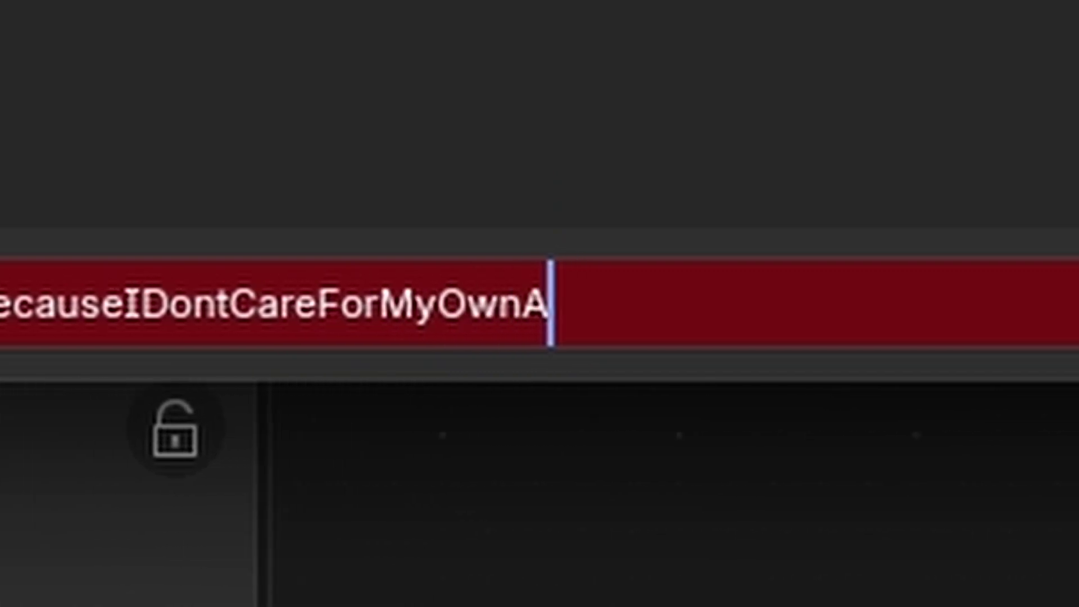
text(olIGue)
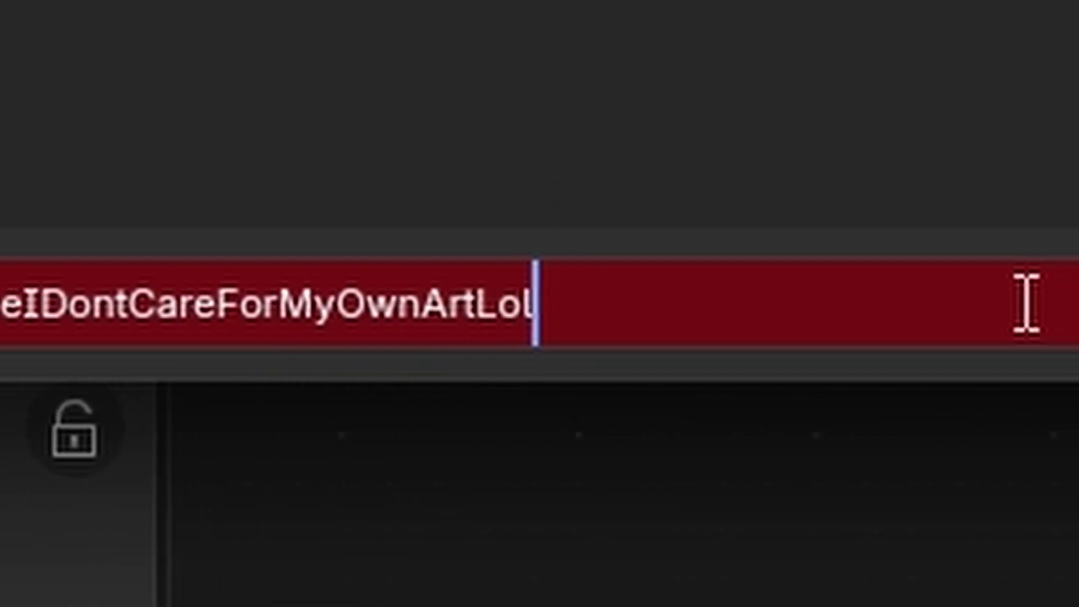
text(ssIDKWhay)
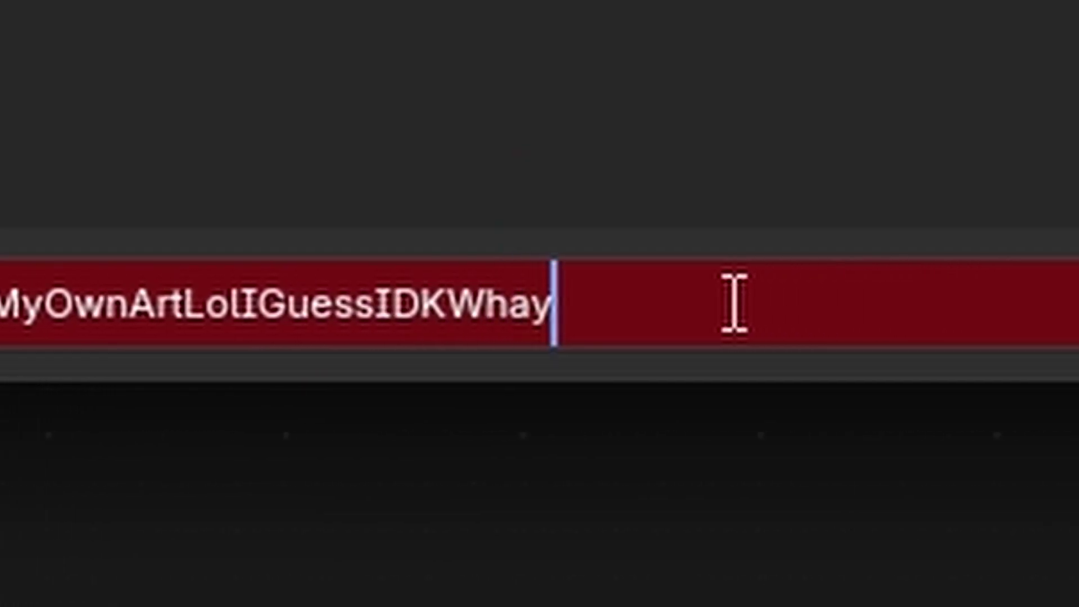
key(BackSpace)
text(tIAm)
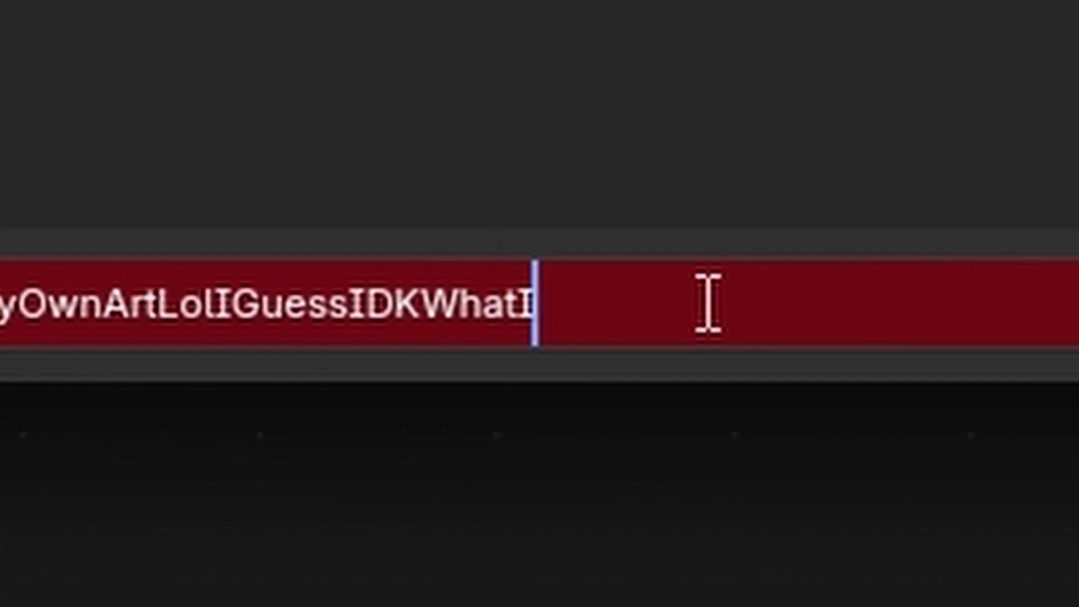
text(Writi)
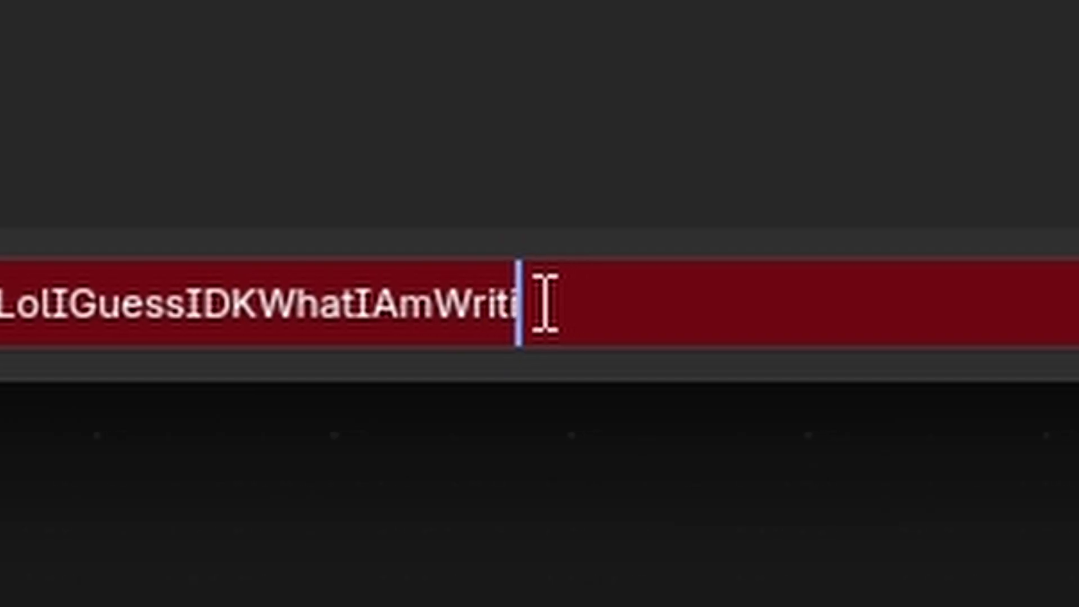
text(ngRightNow)
key(Return)
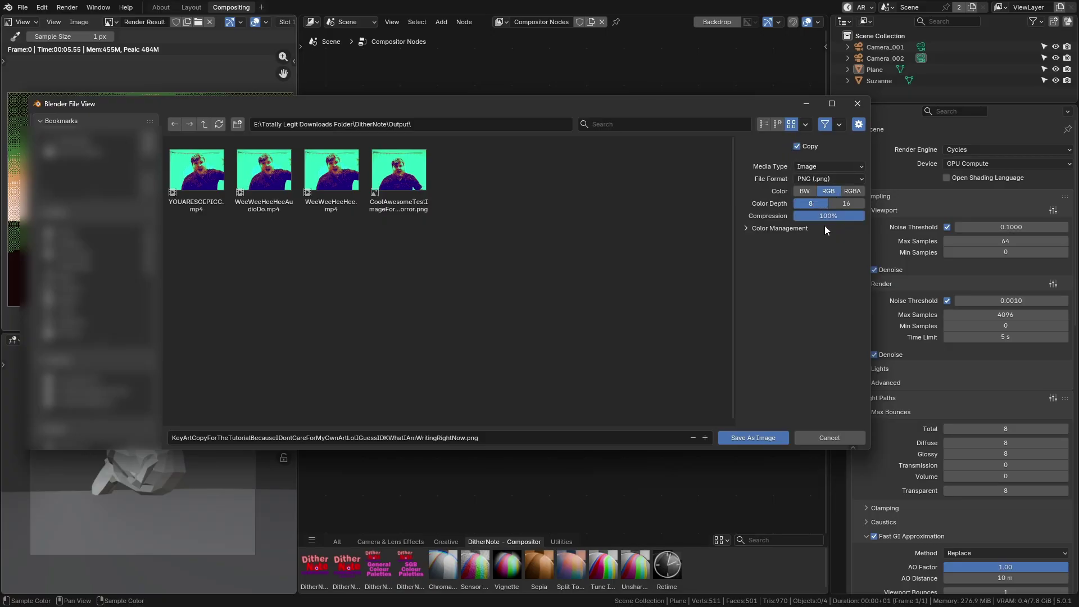
click(760, 438)
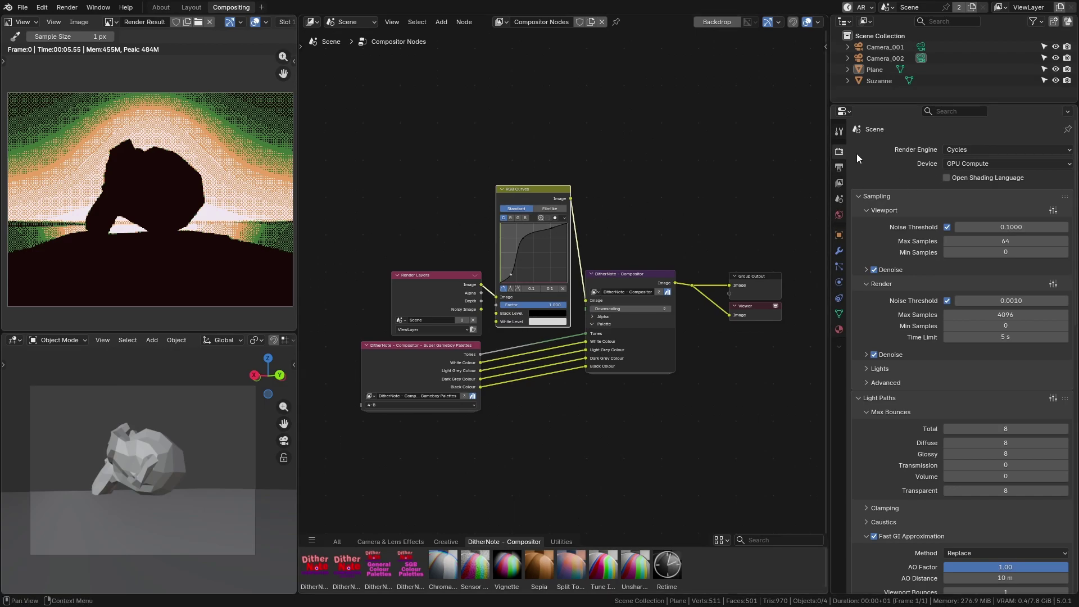
Step: Switch the render engine from Cycles to EEVEE and render the image
click(971, 149)
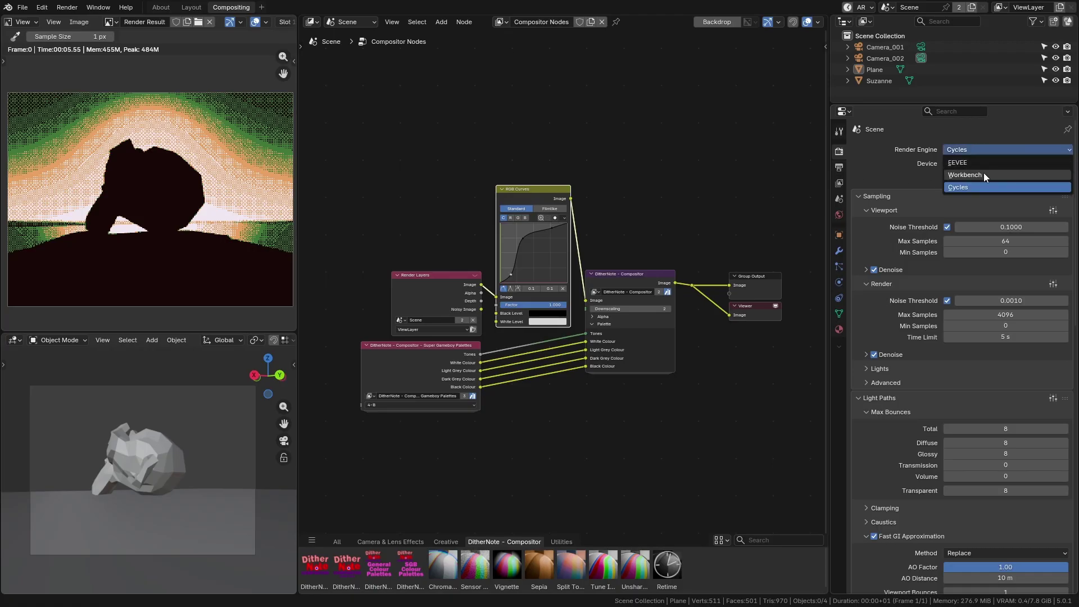
click(956, 166)
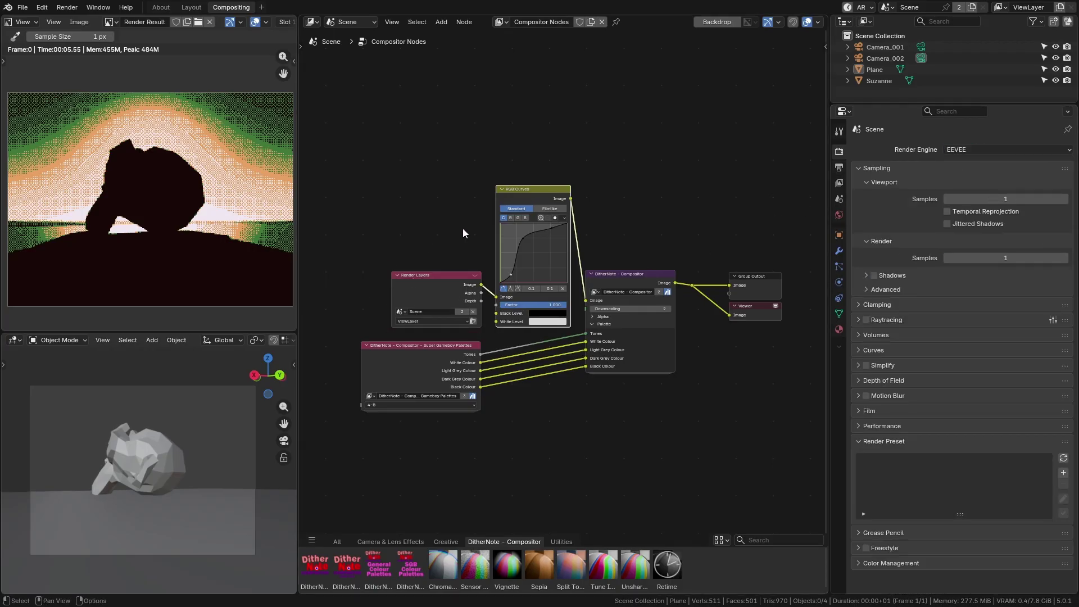
click(67, 7)
click(85, 16)
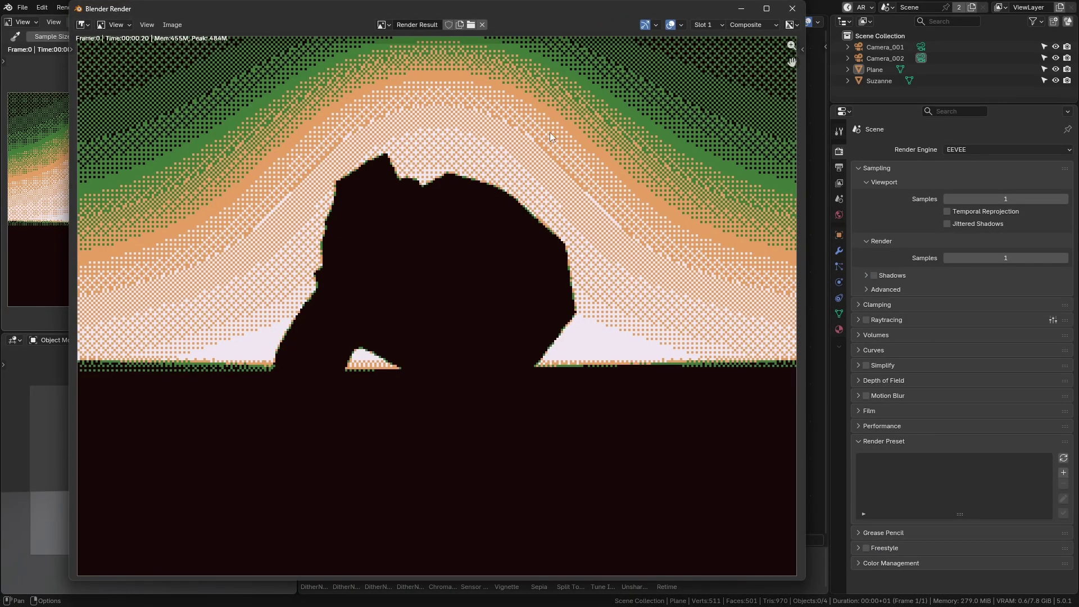
Step: Close the EEVEE render window, switch the render engine back to Cycles and render the image again
click(792, 9)
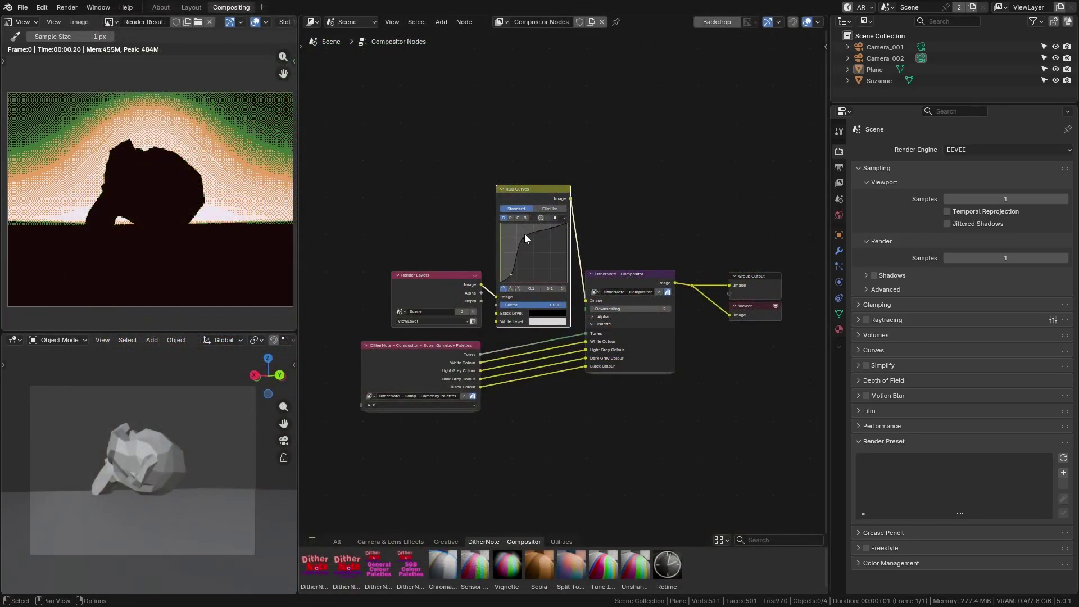
ctrl+shift+click(442, 284)
ctrl+shift+click(441, 284)
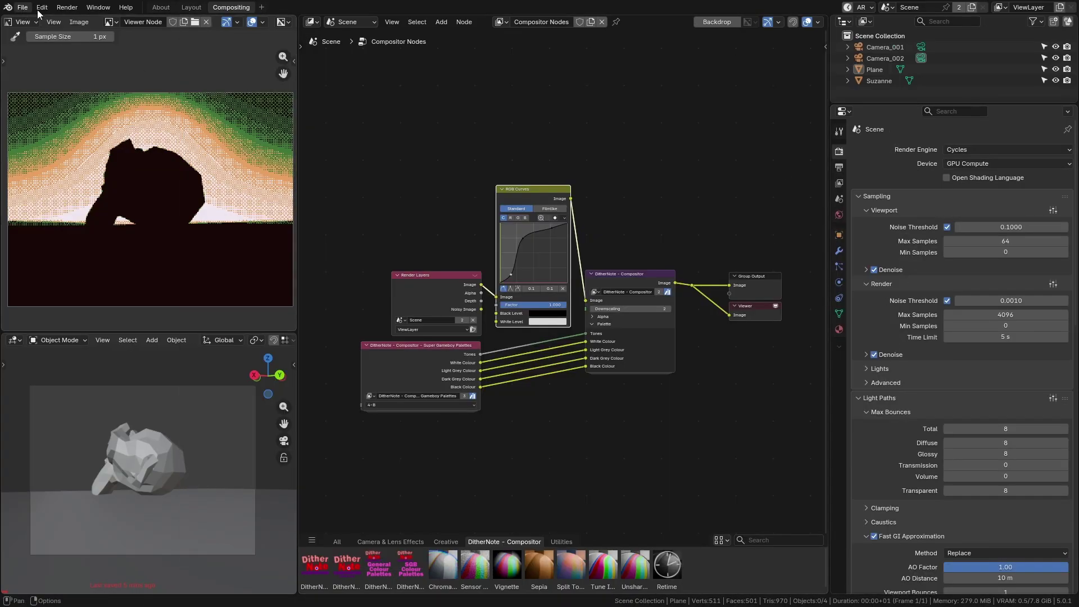
click(67, 7)
click(79, 19)
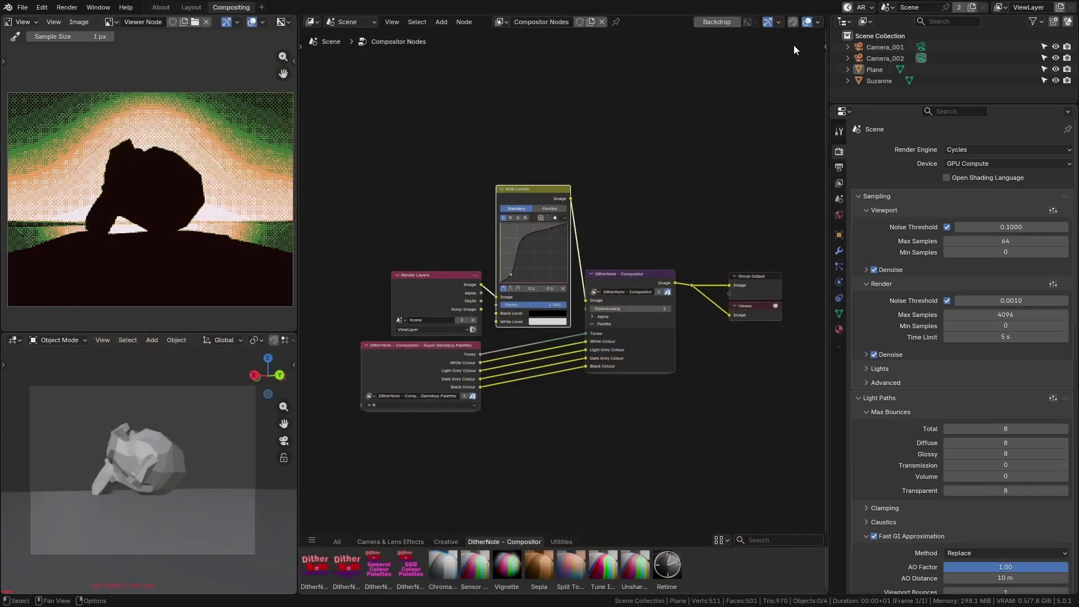
Step: Set the output quality of the MPEG-4 H.264 video encoding to Low Quality for rendering animations
click(66, 7)
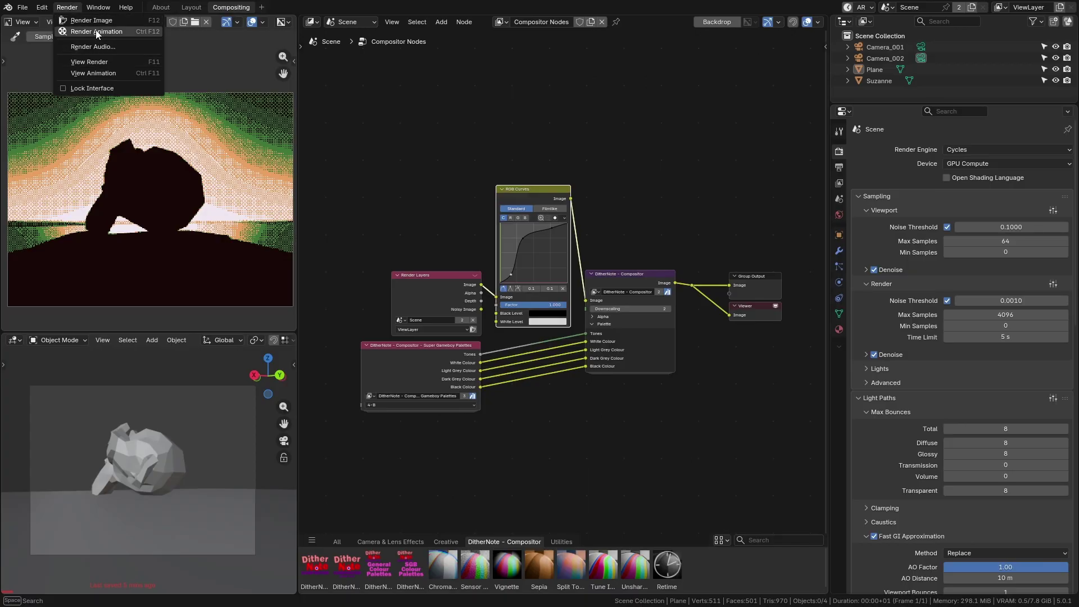
click(839, 168)
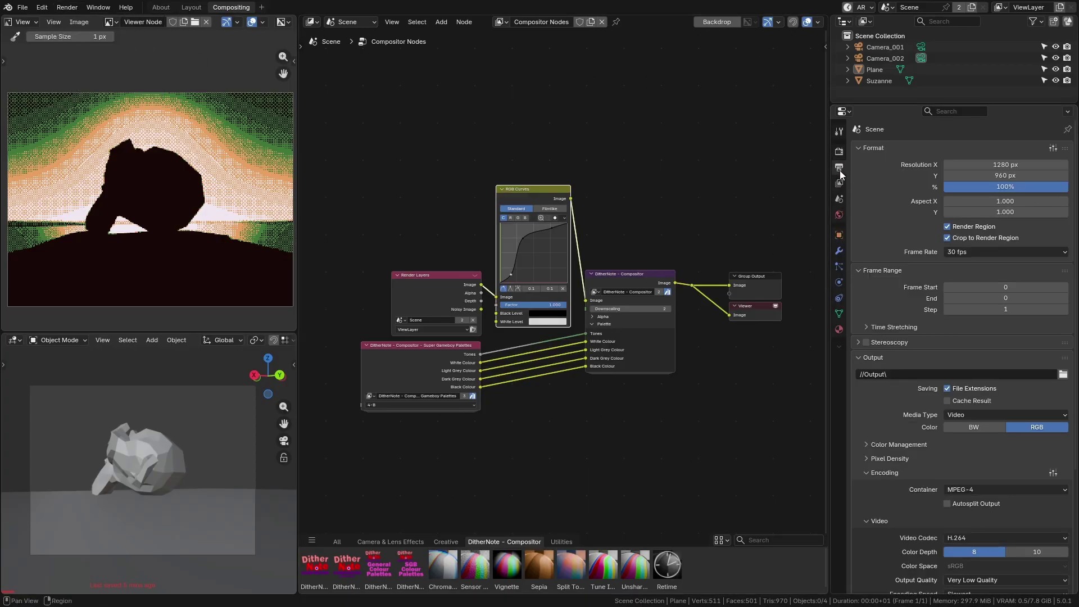
scroll(870, 468, down, 5)
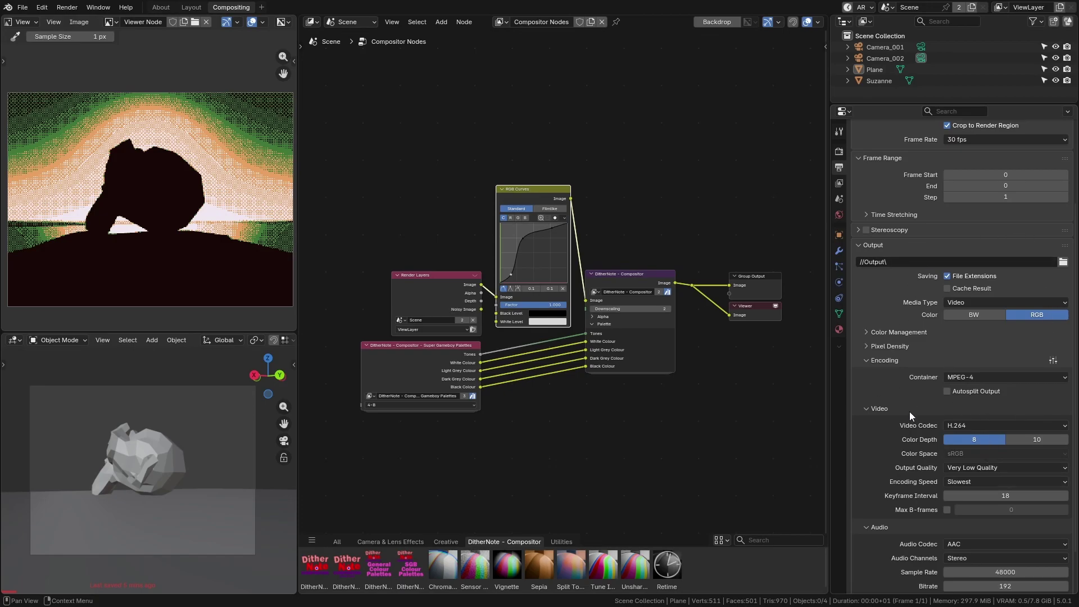
scroll(909, 412, down, 2)
click(976, 421)
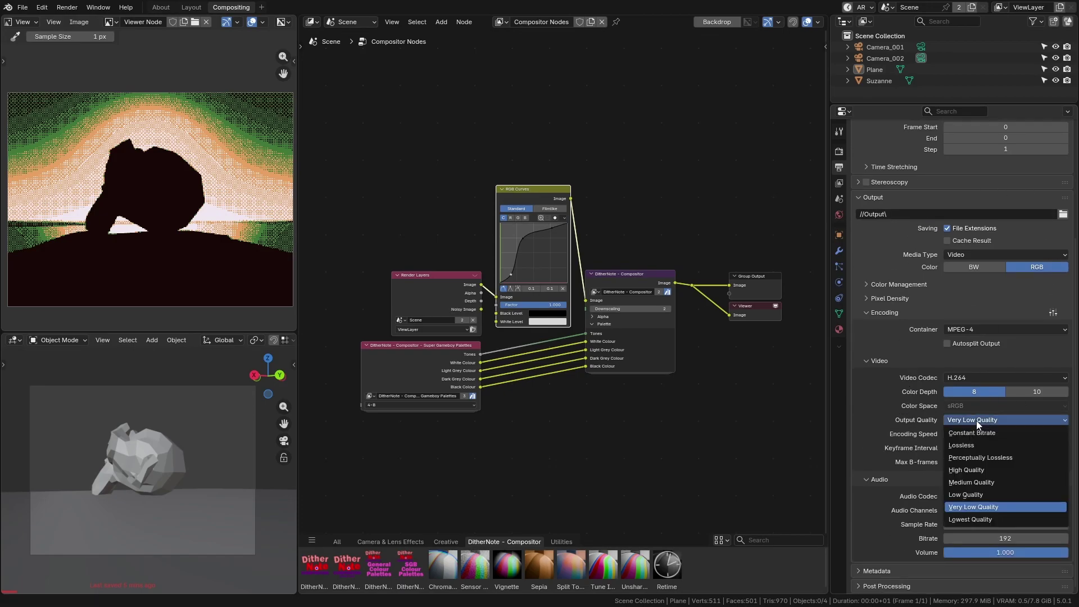
click(977, 492)
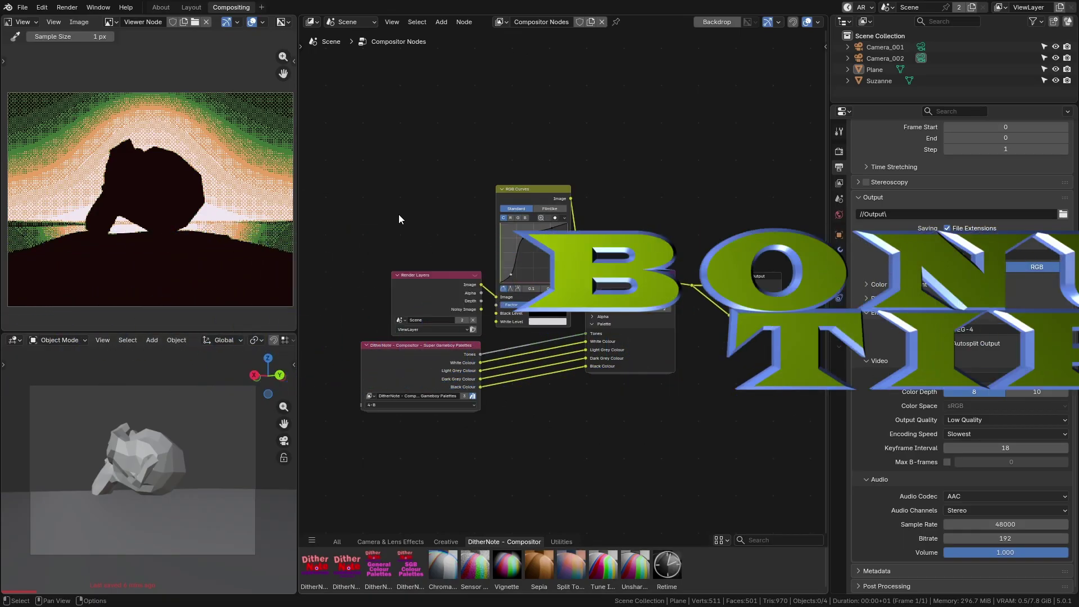
Step: Switch to the Layout workspace, display the camera viewport in rendered shading and orbit around the monkey head
click(191, 7)
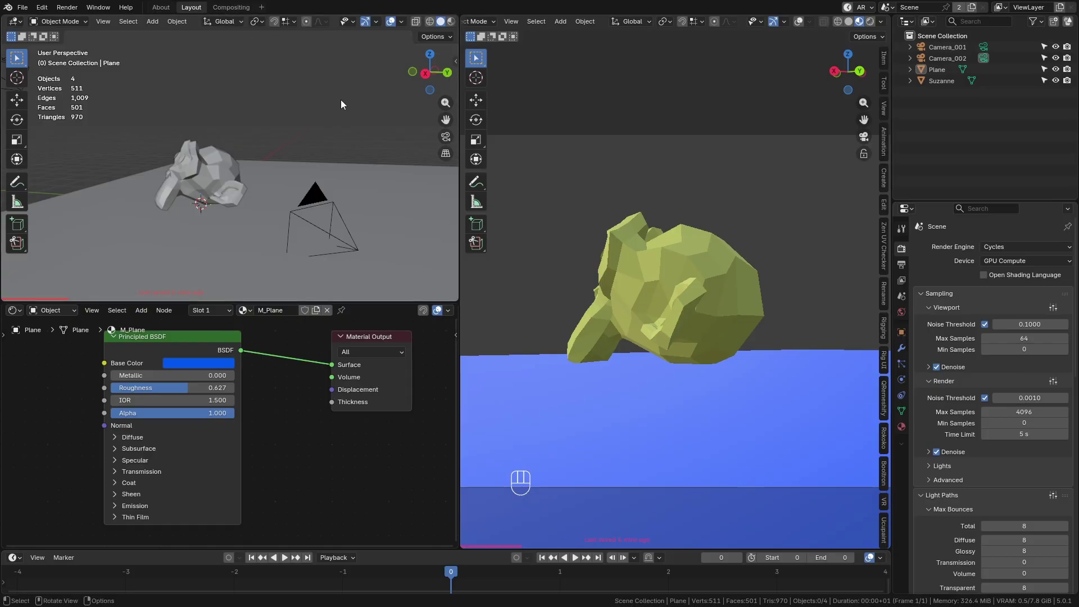
click(870, 26)
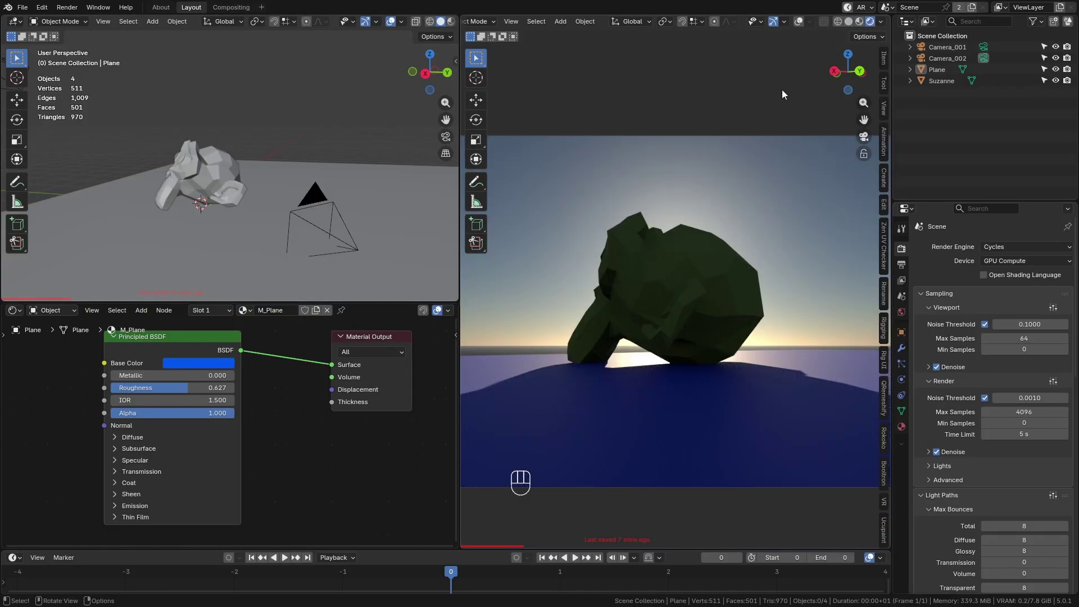
mouse_move(675, 296)
middle_down()
mouse_move(791, 295)
mouse_move(759, 328)
mouse_move(614, 331)
mouse_move(716, 336)
mouse_move(710, 301)
middle_up()
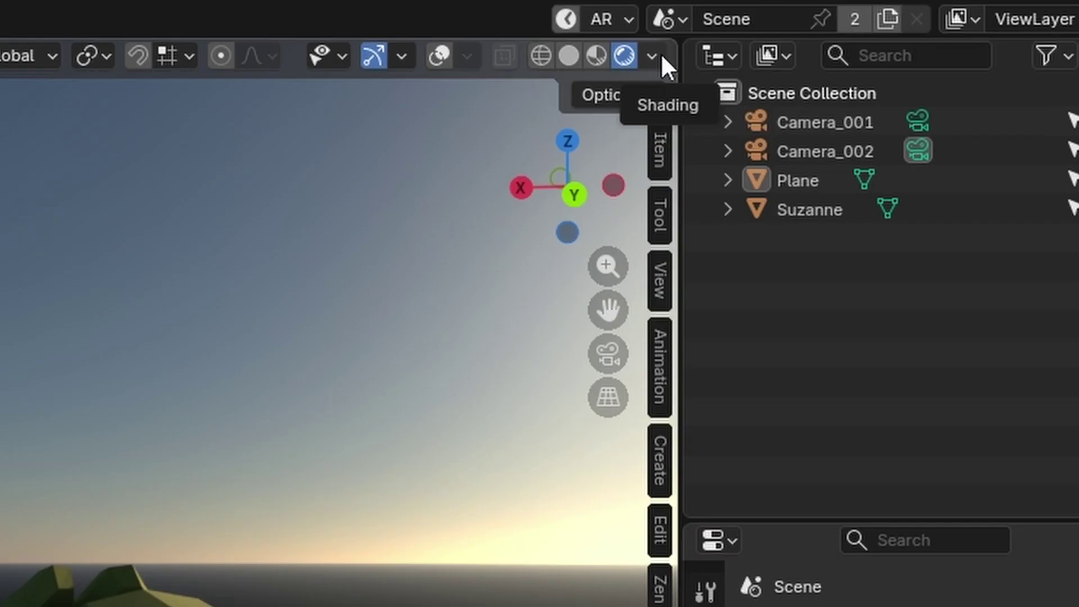
Step: Enable the compositor effect in the rendered viewport, orbit the scene to check the dithering and return to camera view
click(652, 56)
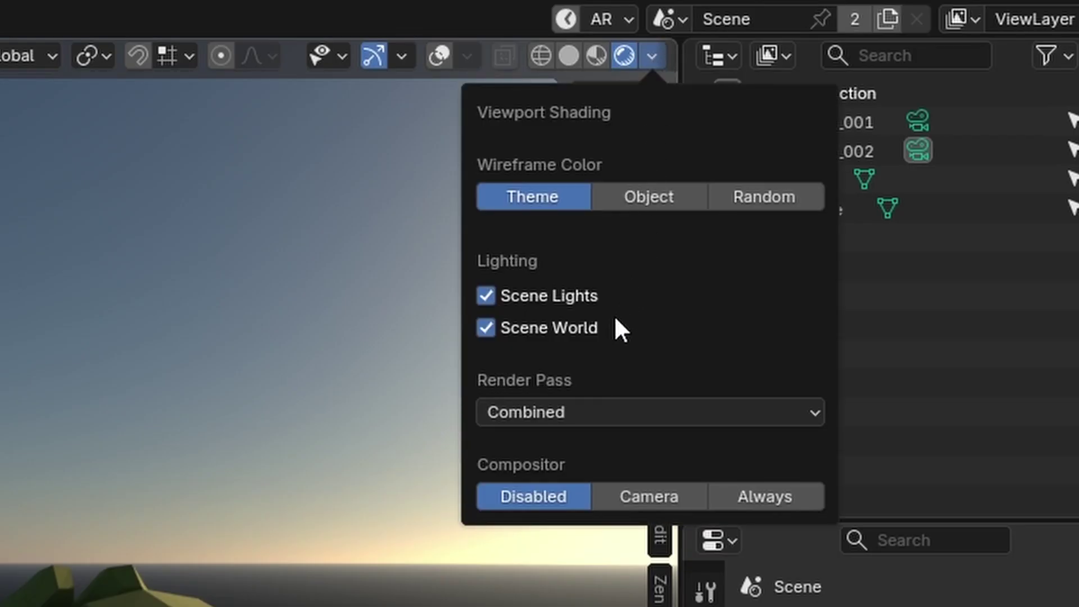
click(685, 490)
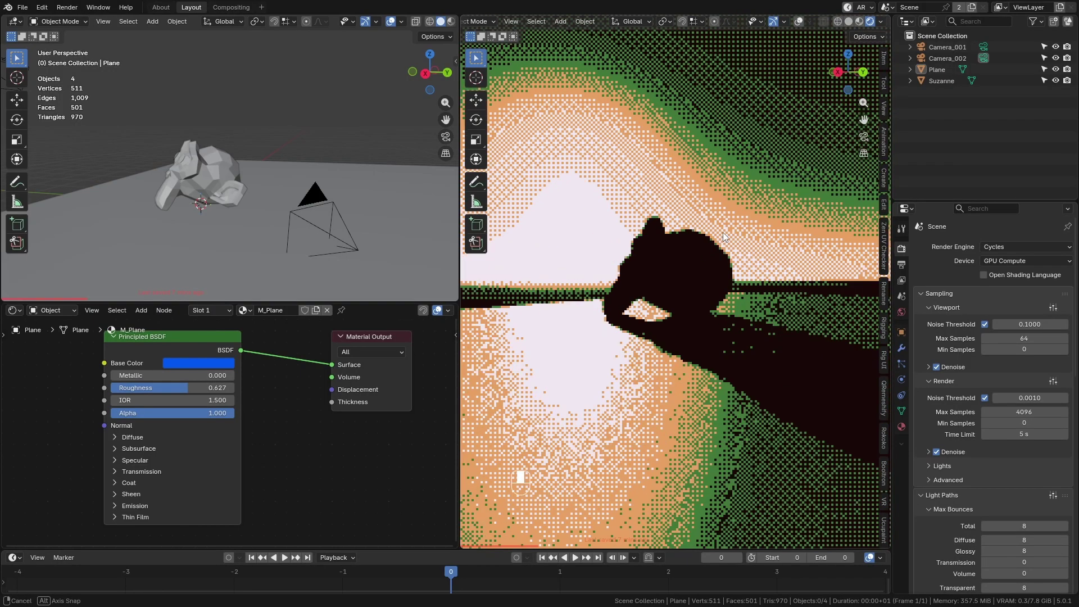
middle_drag(749, 255, 556, 309)
key(KP_0)
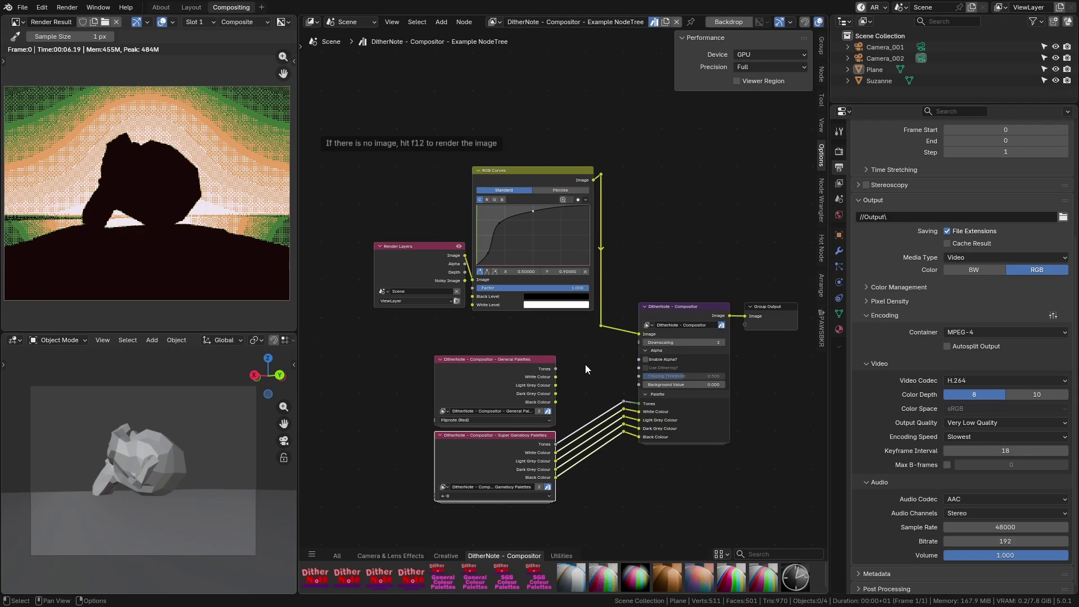
Step: Open the DitherNote - Compositor node group in the example node tree for editing
middle_drag(585, 364, 509, 346)
scroll(678, 406, up, 3)
scroll(509, 341, down, 4)
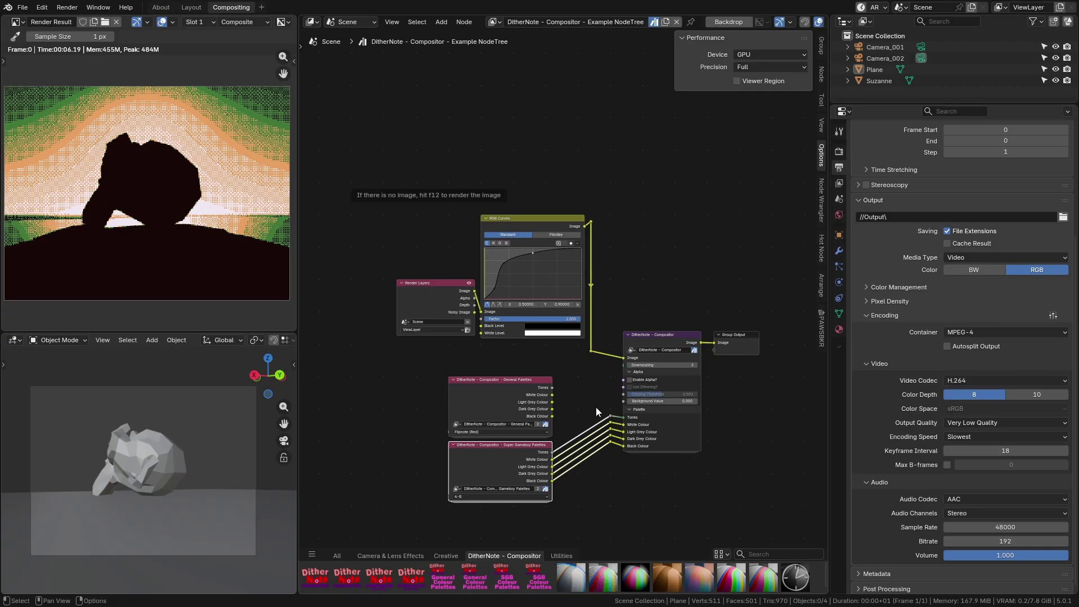
middle_drag(595, 407, 506, 370)
scroll(481, 363, up, 5)
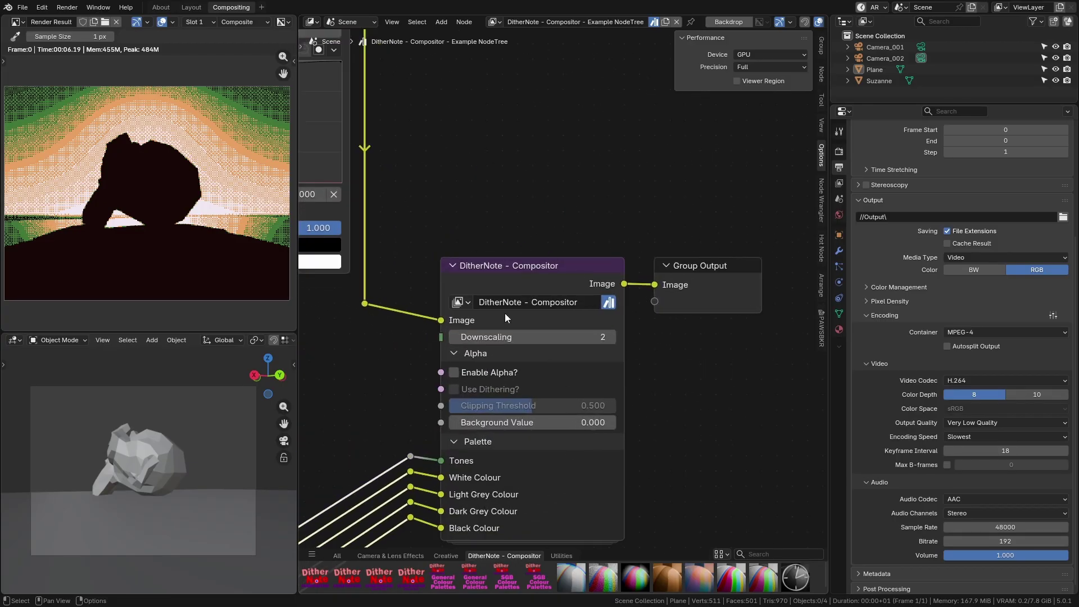
key(Tab)
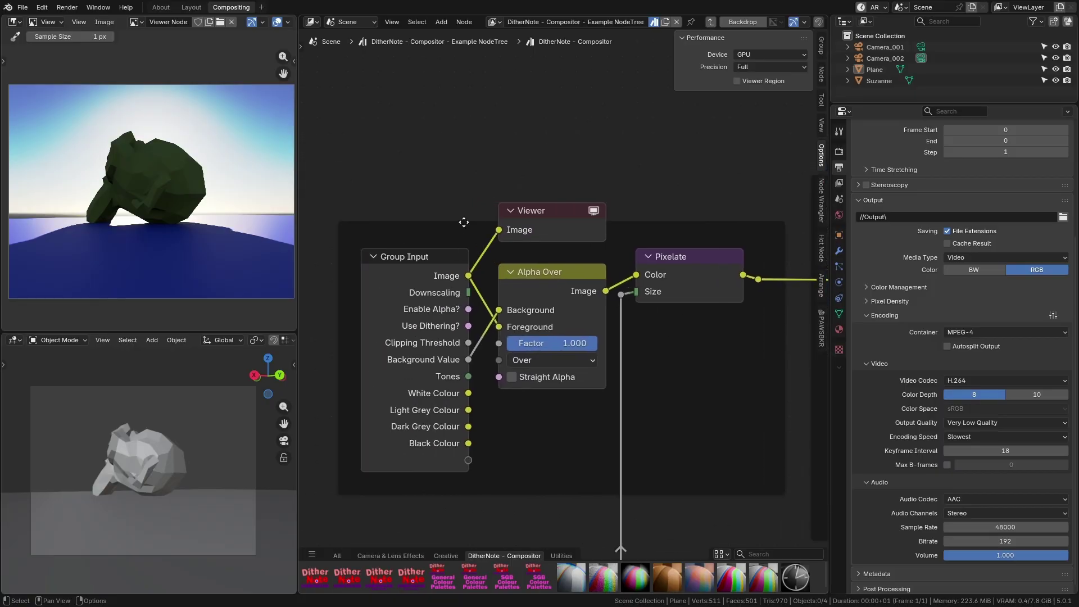
Step: Move the Viewer node above the Pixelate frame and preview the Pixelate node's output close up on the monkey's edges
drag(547, 227, 561, 197)
middle_drag(615, 308, 492, 311)
click(568, 269)
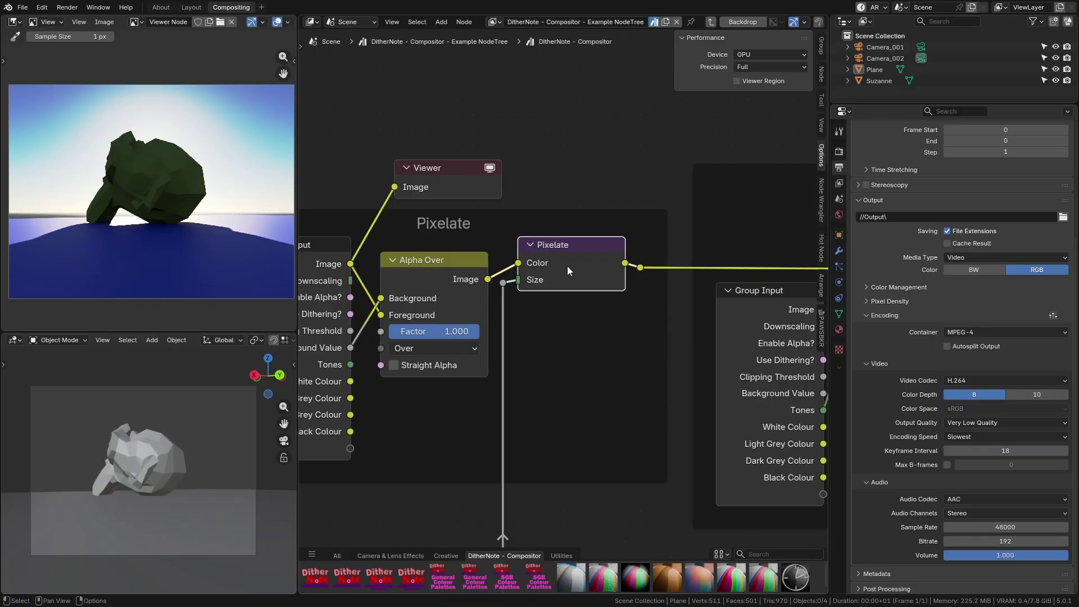
scroll(140, 216, up, 8)
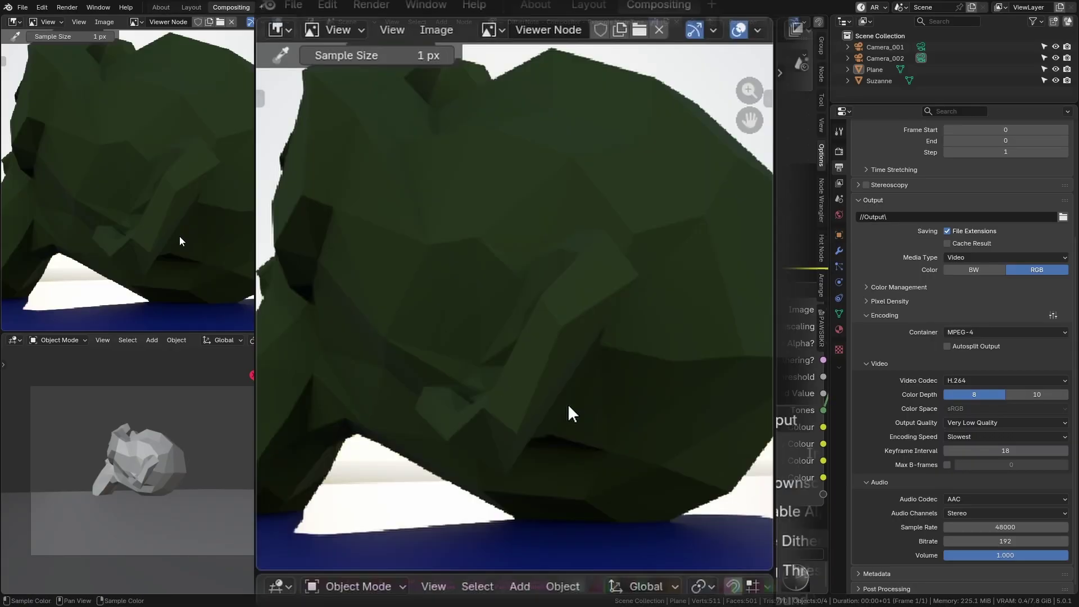
scroll(84, 73, up, 5)
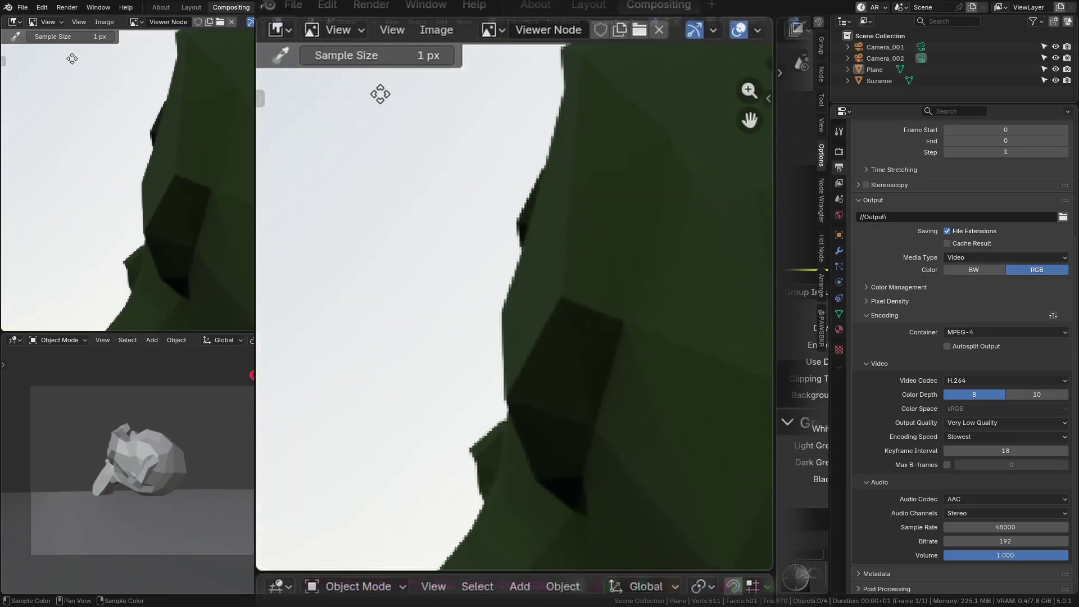
scroll(167, 208, up, 4)
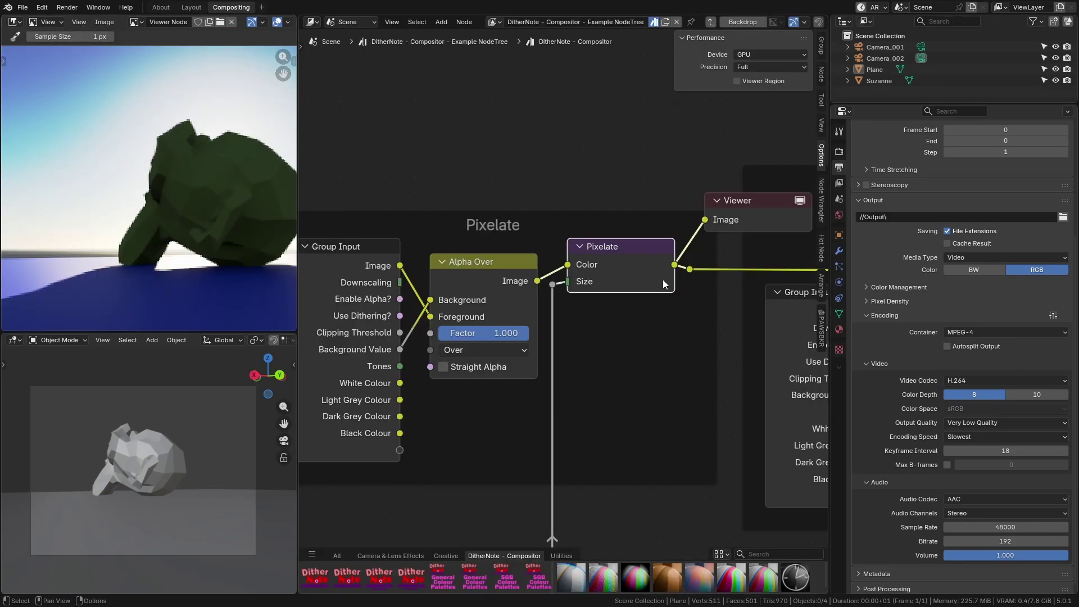
Step: Examine the Group Input and Alpha Over nodes in the Pixelate frame alongside the whole preview image
middle_drag(626, 217, 603, 240)
scroll(405, 204, up, 1)
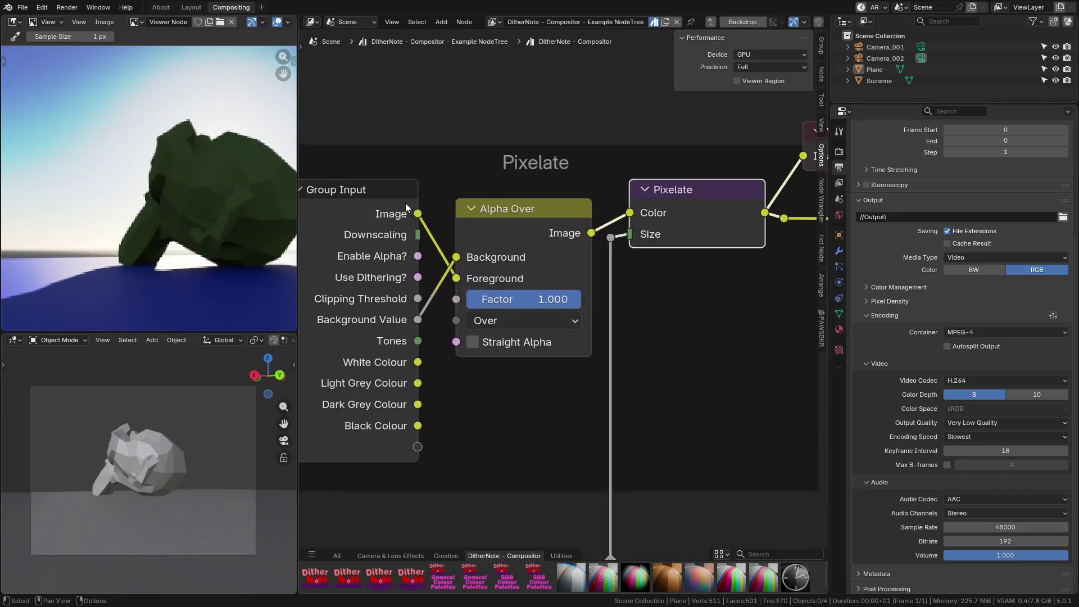
middle_drag(492, 446, 508, 478)
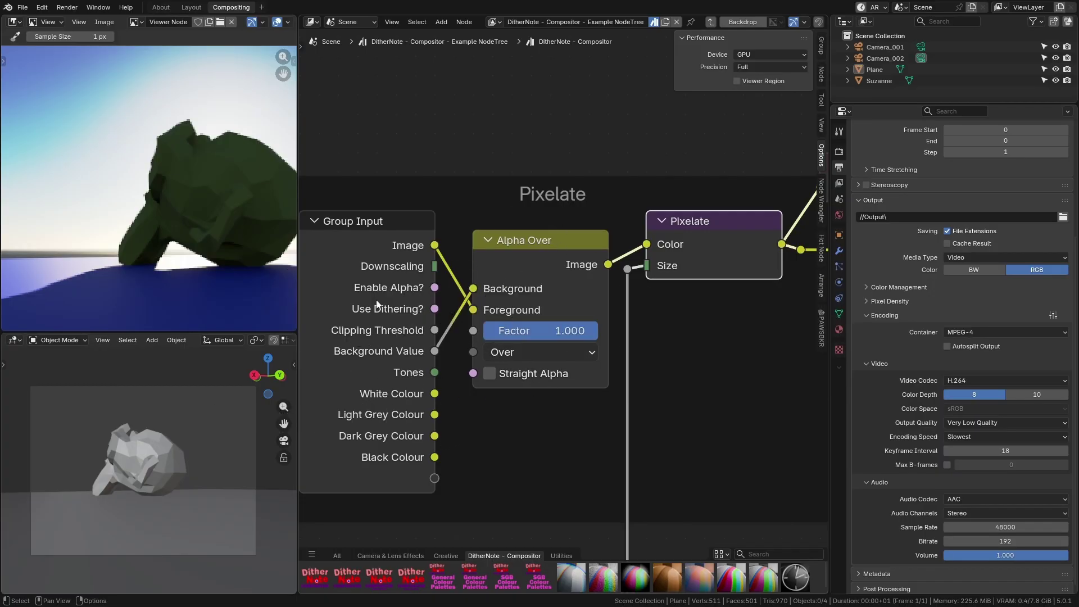
scroll(231, 179, down, 4)
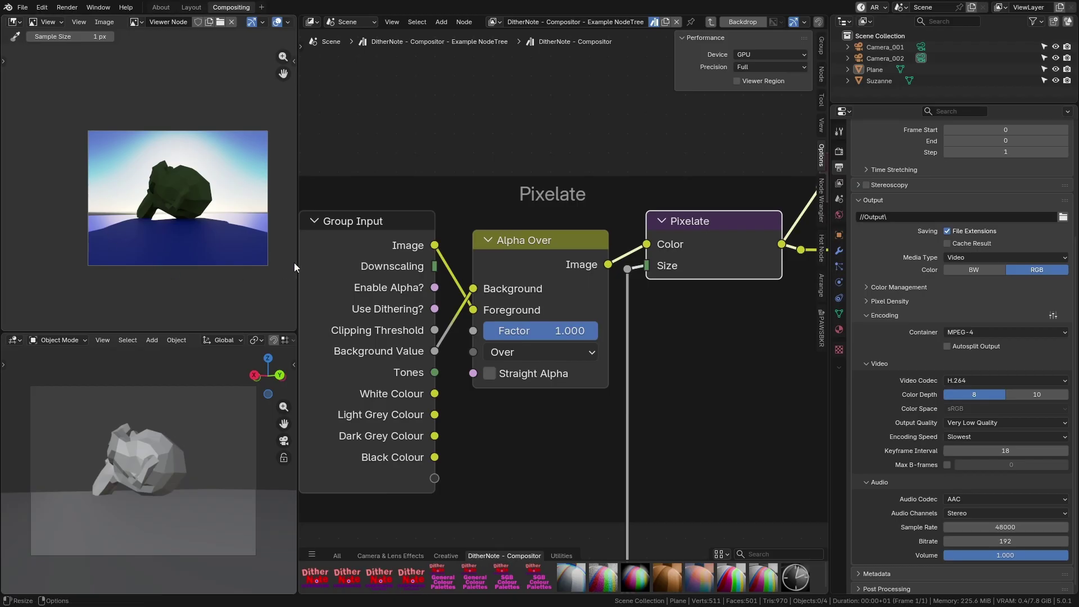
scroll(204, 254, up, 3)
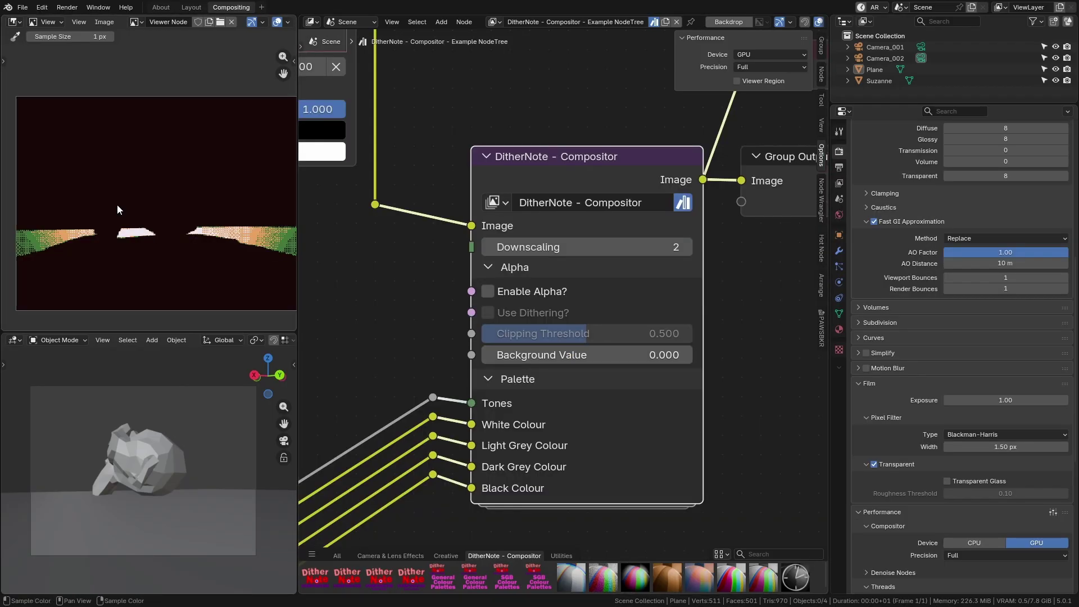
Step: Raise the Background Value on the DitherNote - Compositor node and check the Alpha Over node inside the group
drag(489, 355, 624, 355)
key(Tab)
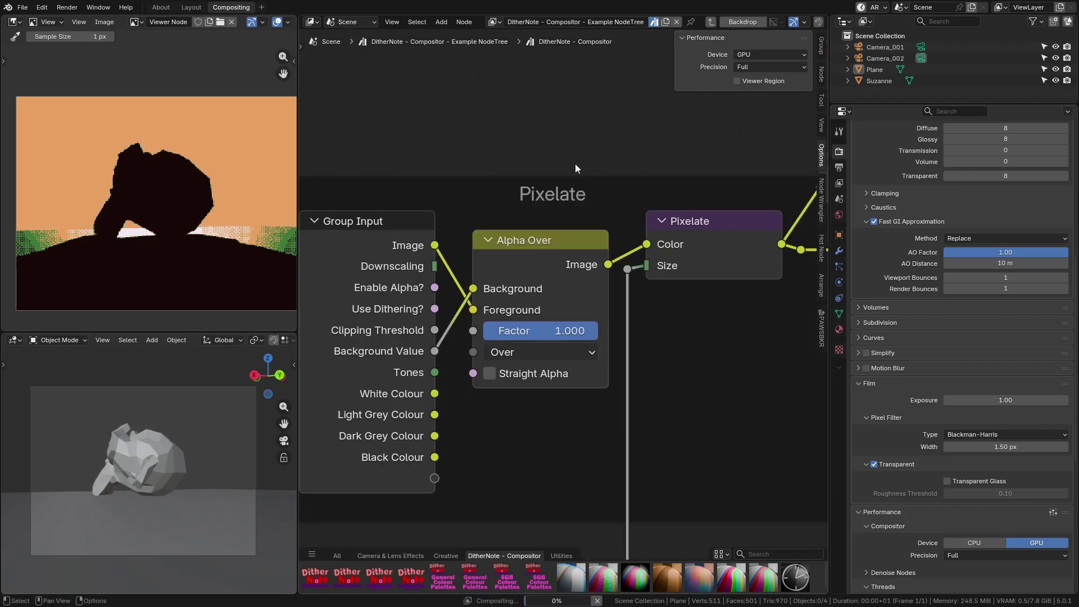
scroll(473, 254, up, 4)
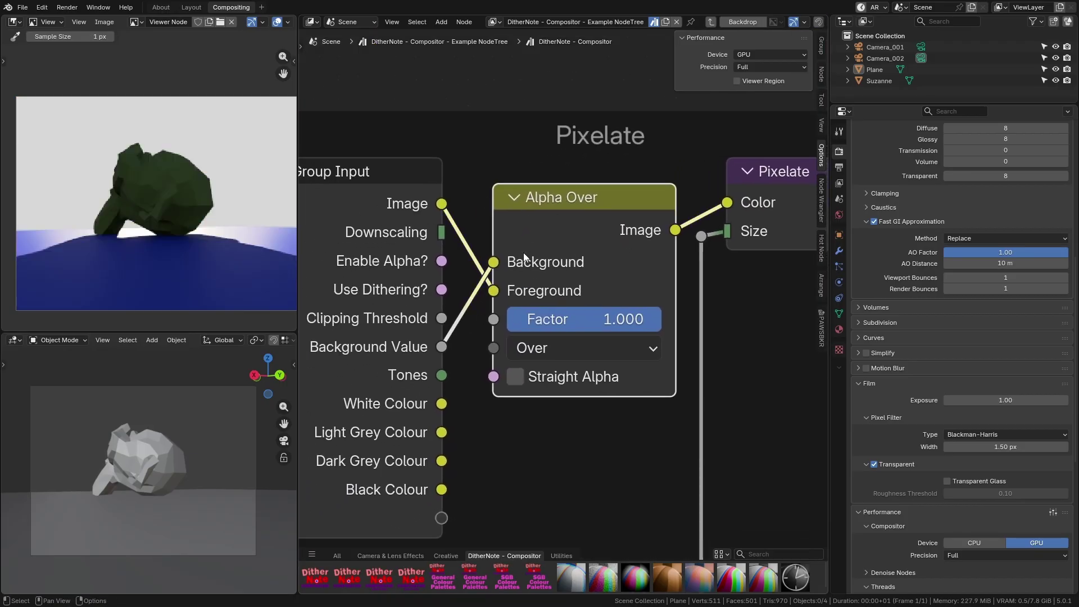
Step: Set the group node's Background Value to about 0.273 and go back inside the group to check the preview
key(Tab)
drag(651, 361, 555, 361)
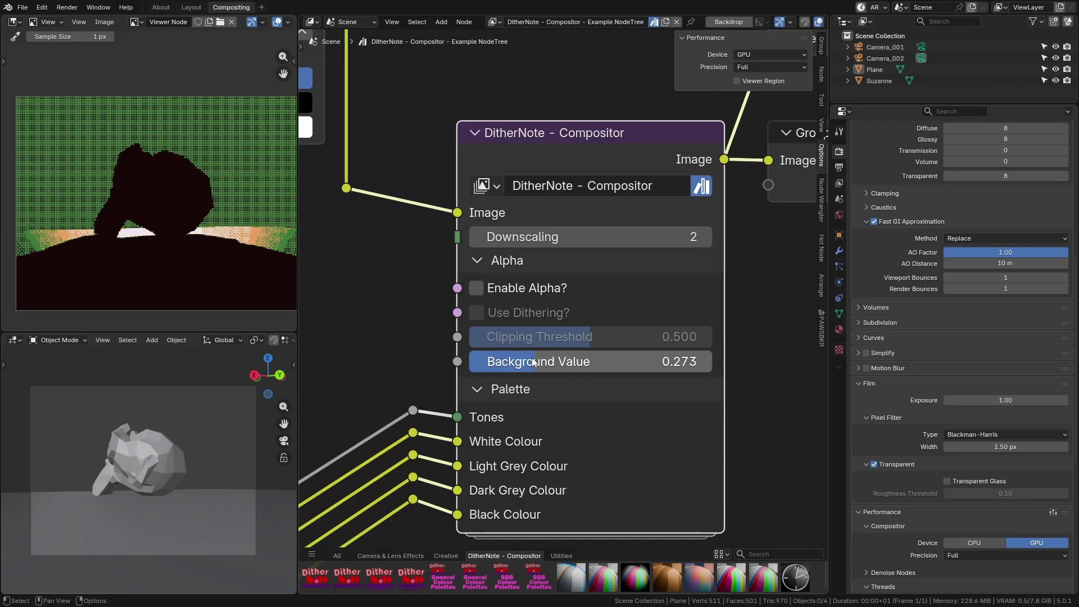
key(Tab)
scroll(140, 229, up, 8)
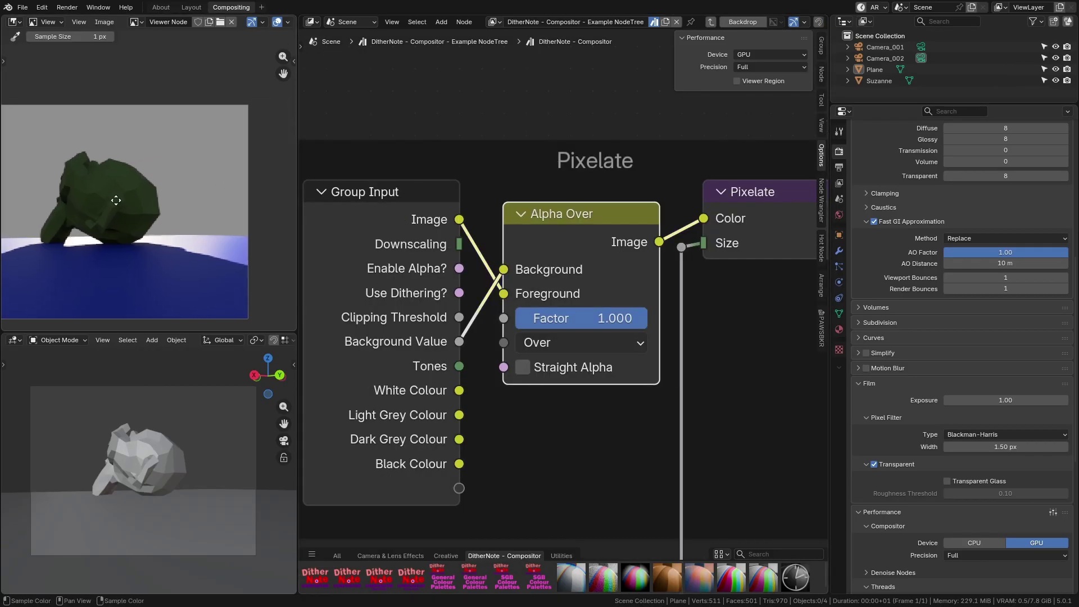
scroll(174, 214, down, 6)
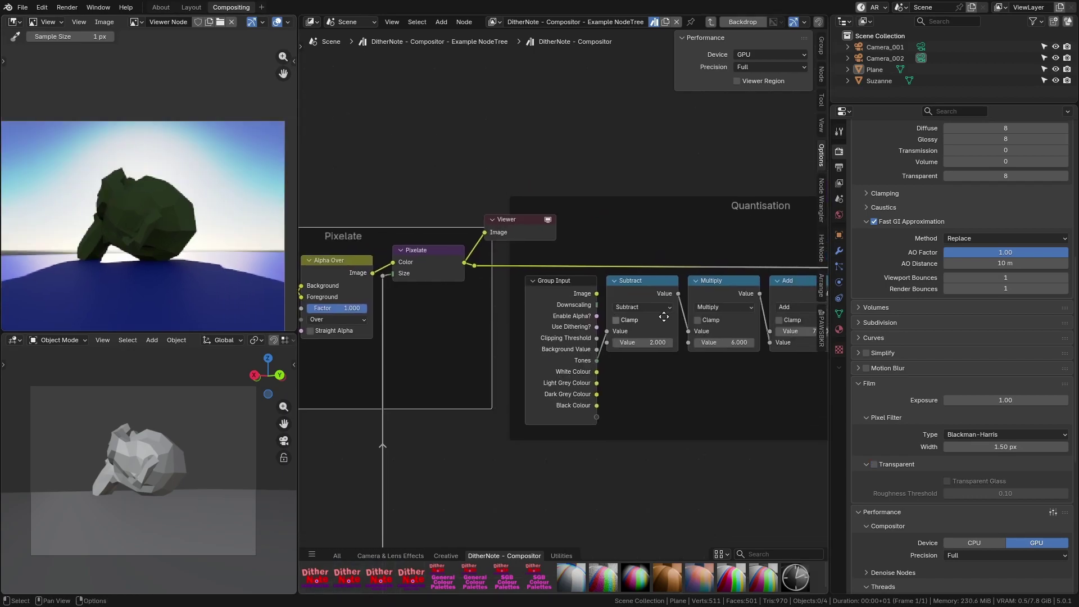
Step: Open the DitherNote - Compositor (Quantisation) subgroup in the Quantisation frame to show its math nodes
middle_drag(666, 314, 353, 315)
scroll(632, 244, up, 3)
middle_drag(631, 244, 538, 301)
scroll(533, 293, up, 2)
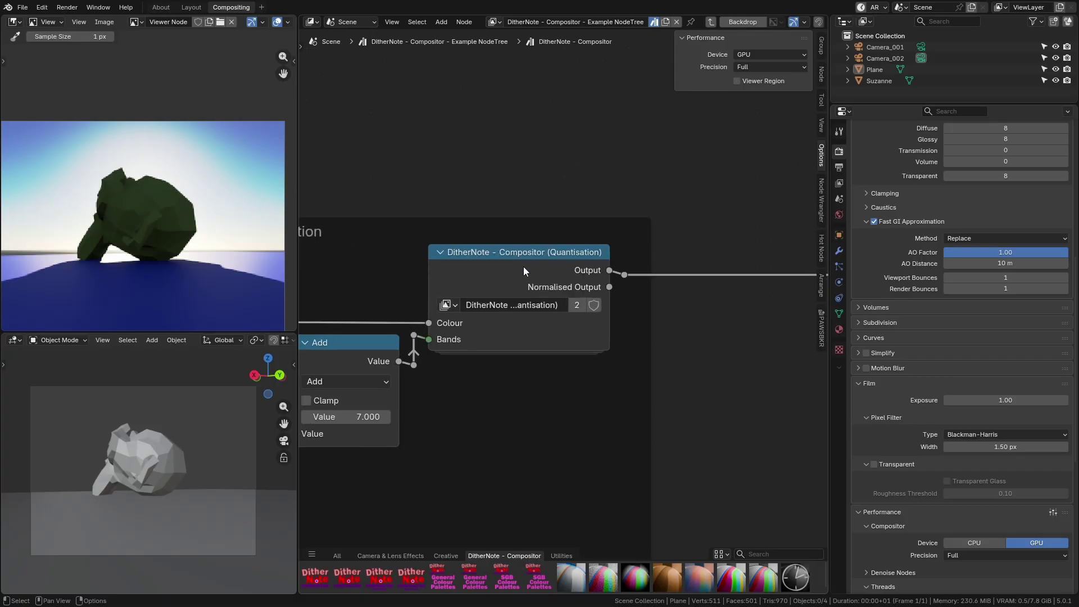
click(537, 271)
key(Tab)
scroll(537, 271, down, 3)
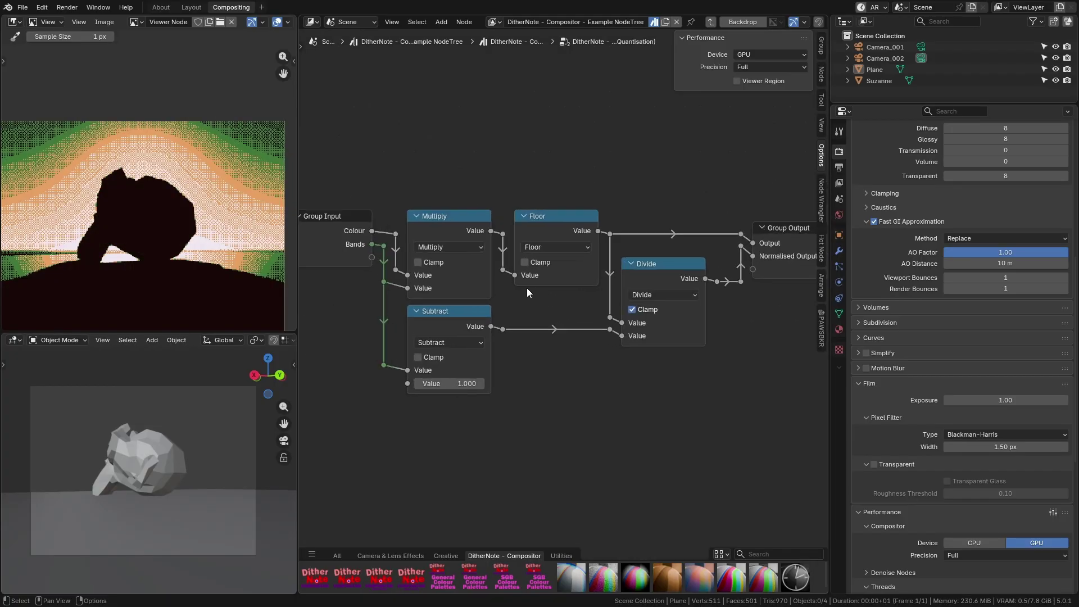
scroll(691, 248, down, 1)
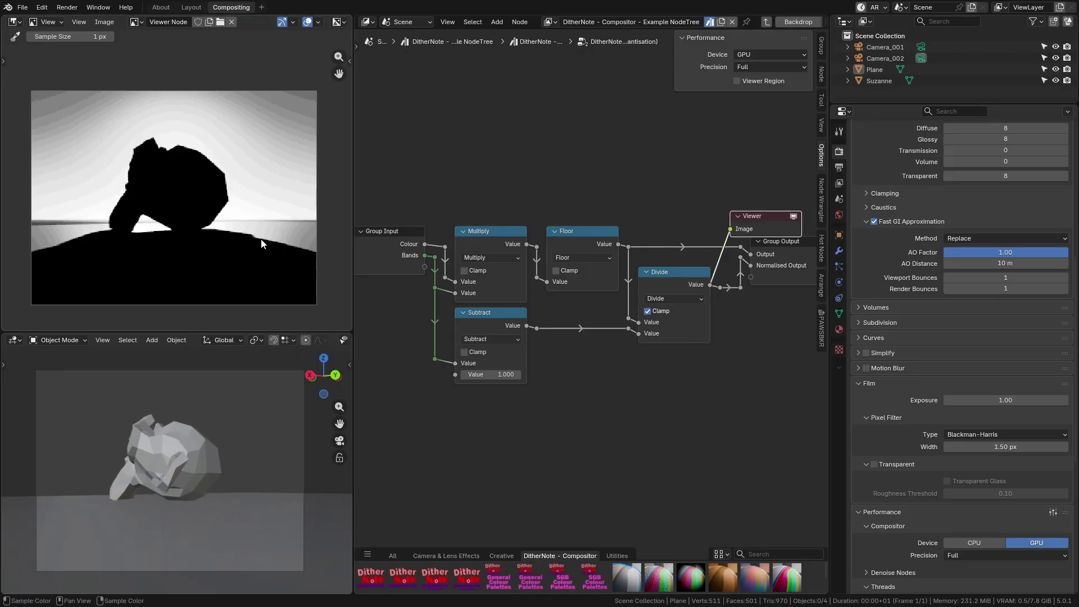
Step: Examine the grey bands of the Divide node's output in the maximised viewer image, then restore the compositing layout
key(ctrl+space)
scroll(511, 281, up, 6)
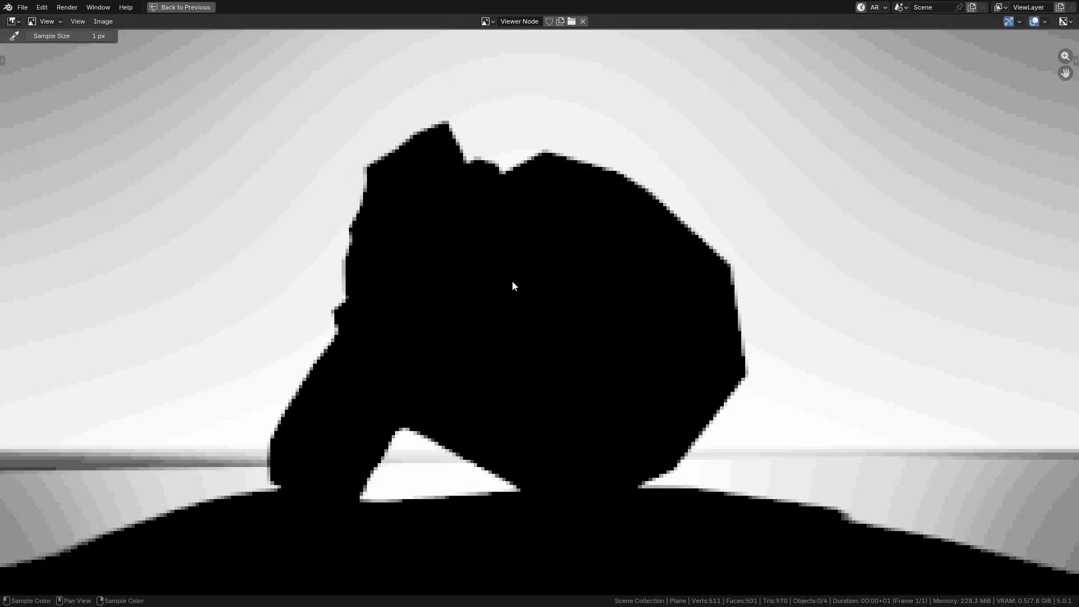
scroll(390, 278, down, 2)
mouse_move(393, 281)
middle_down()
mouse_move(449, 312)
mouse_move(398, 286)
middle_up()
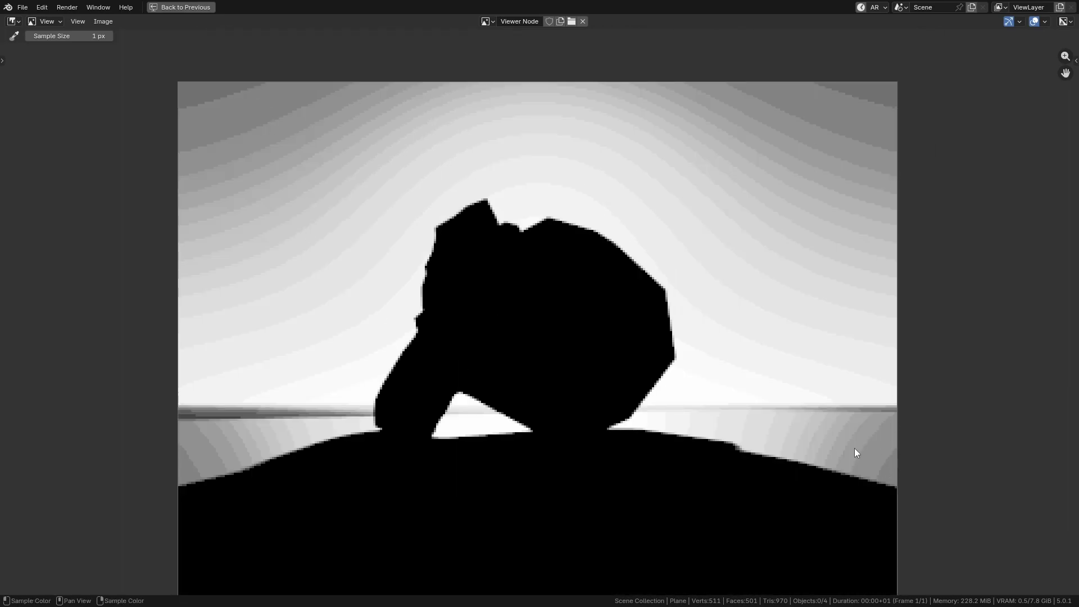
middle_drag(667, 393, 451, 299)
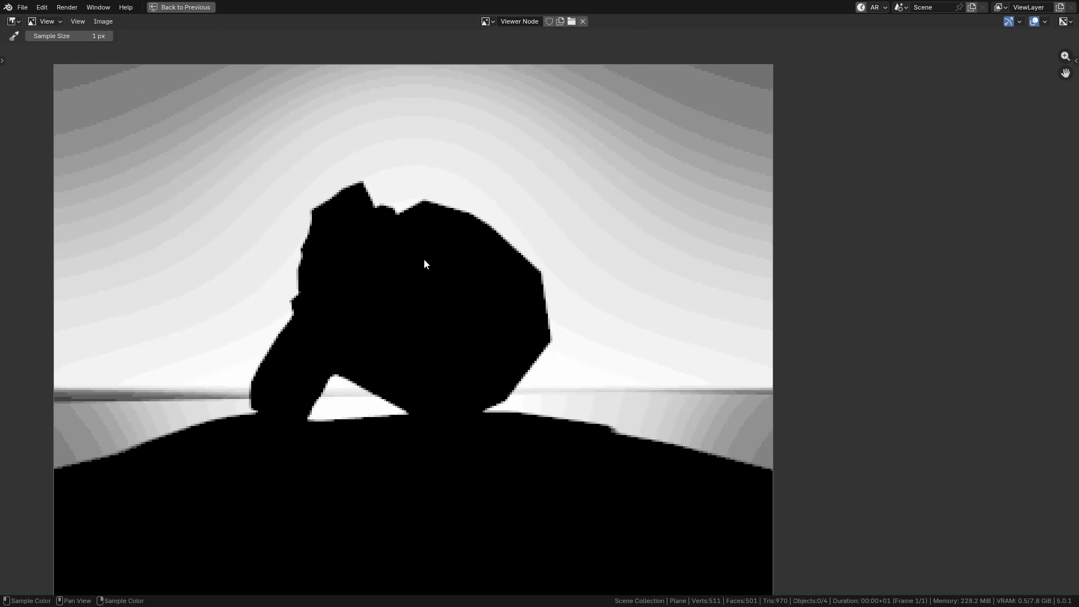
middle_drag(740, 378, 481, 342)
drag(481, 342, 467, 324)
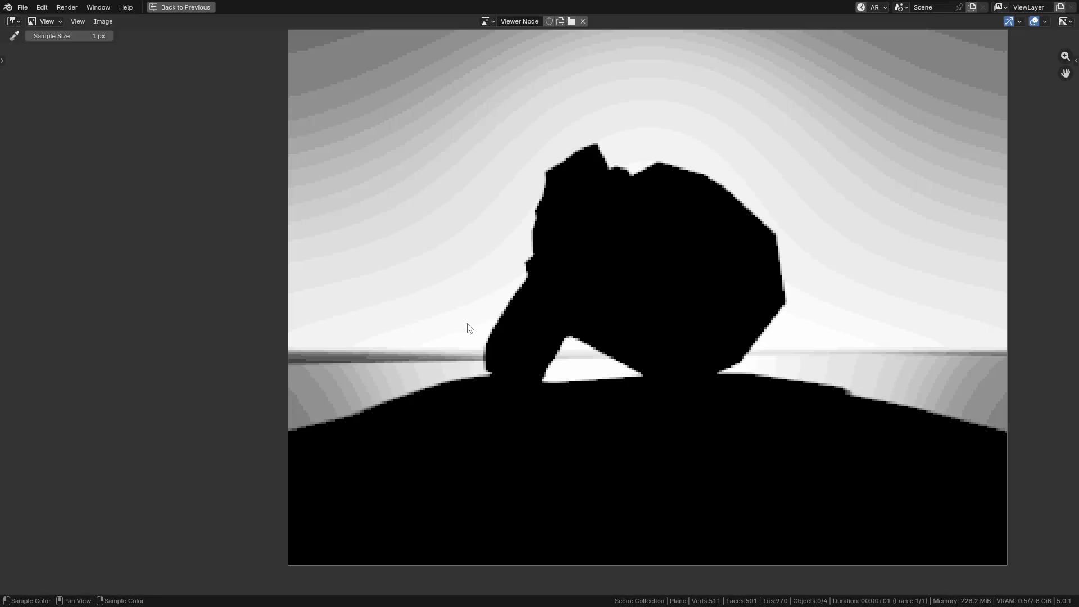
middle_drag(467, 324, 368, 302)
middle_drag(349, 320, 350, 345)
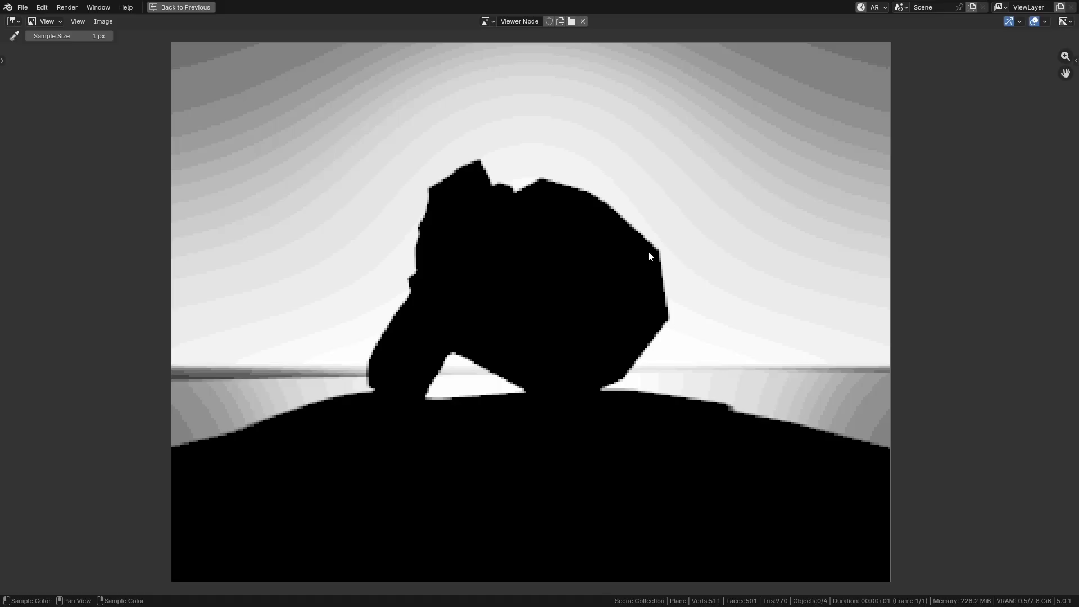
middle_drag(635, 258, 617, 260)
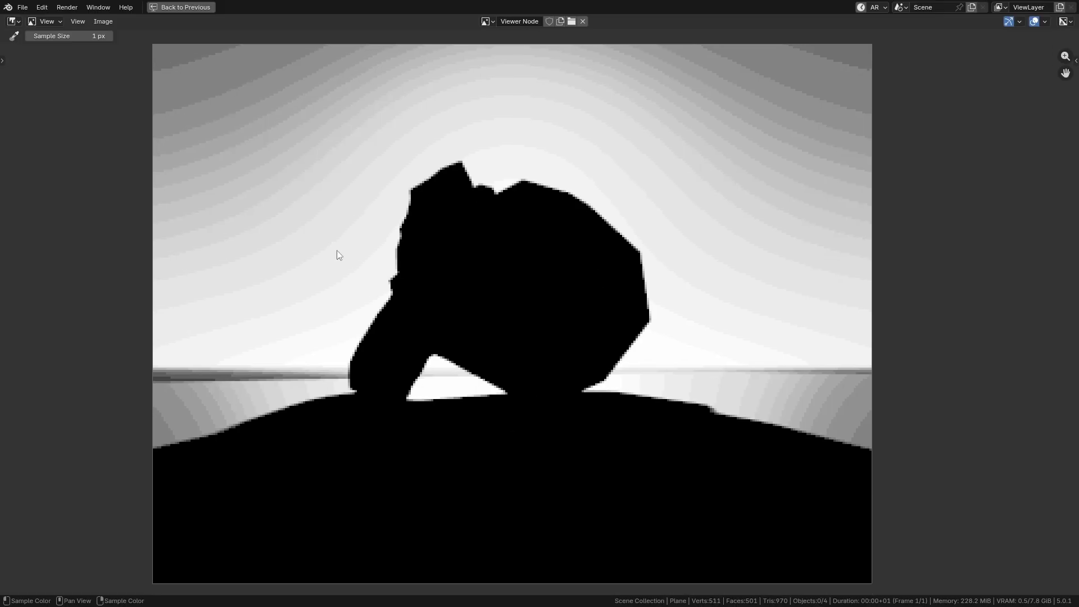
key(ctrl+space)
Step: Connect the Floor node's output to the Viewer and sample a pixel of the monkey in the preview
scroll(570, 345, up, 5)
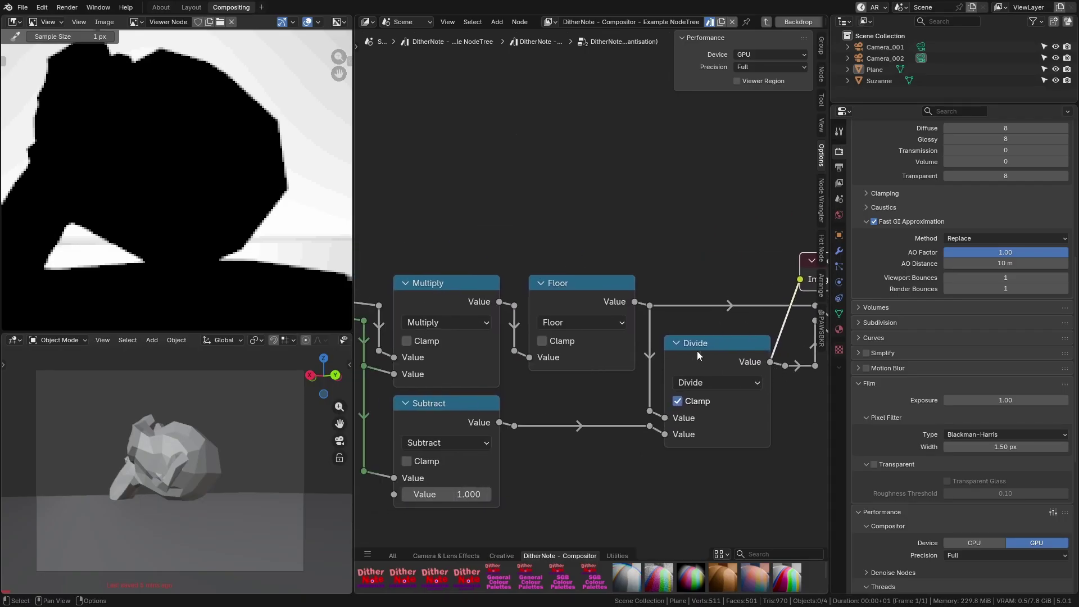
middle_drag(697, 354, 593, 361)
ctrl+shift+click(486, 301)
click(179, 208)
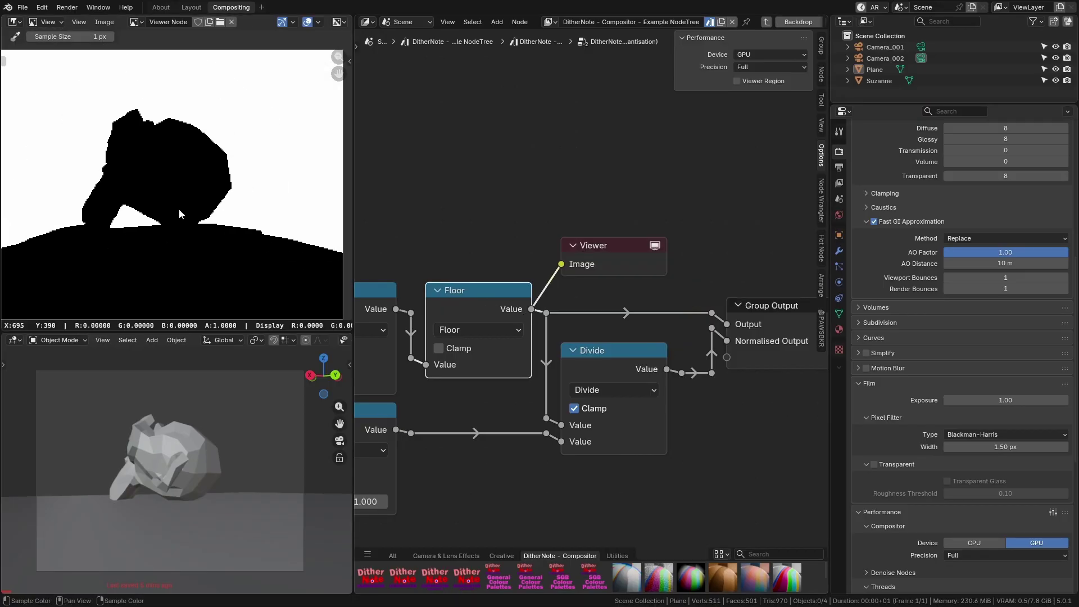
Step: Maximise the viewer image and examine the Floor node's black-and-white output
key(ctrl+space)
scroll(483, 356, up, 5)
scroll(527, 393, down, 3)
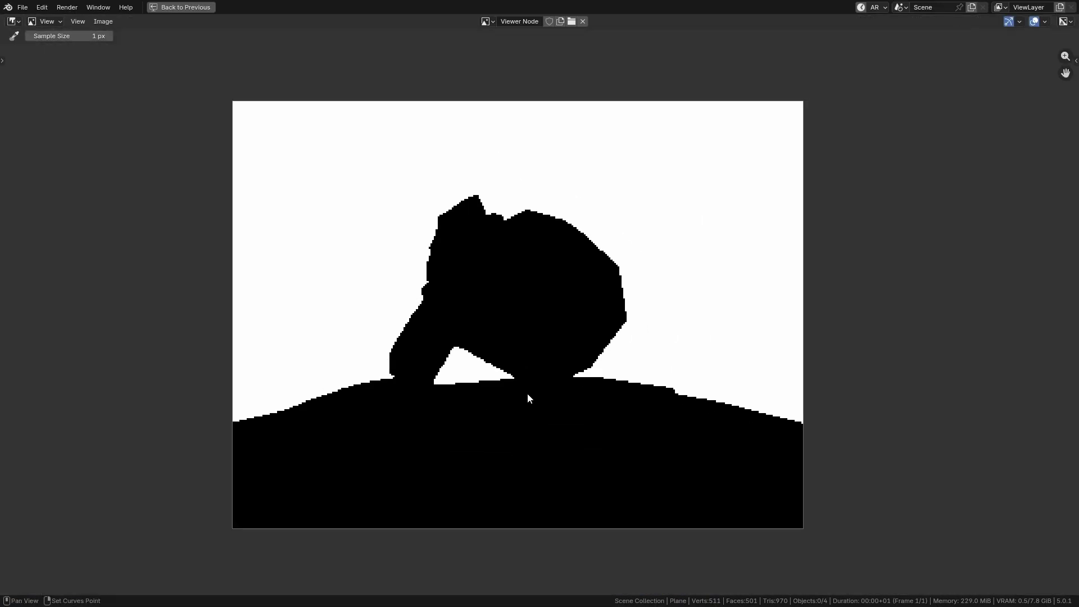
shift+middle_drag(528, 393, 515, 393)
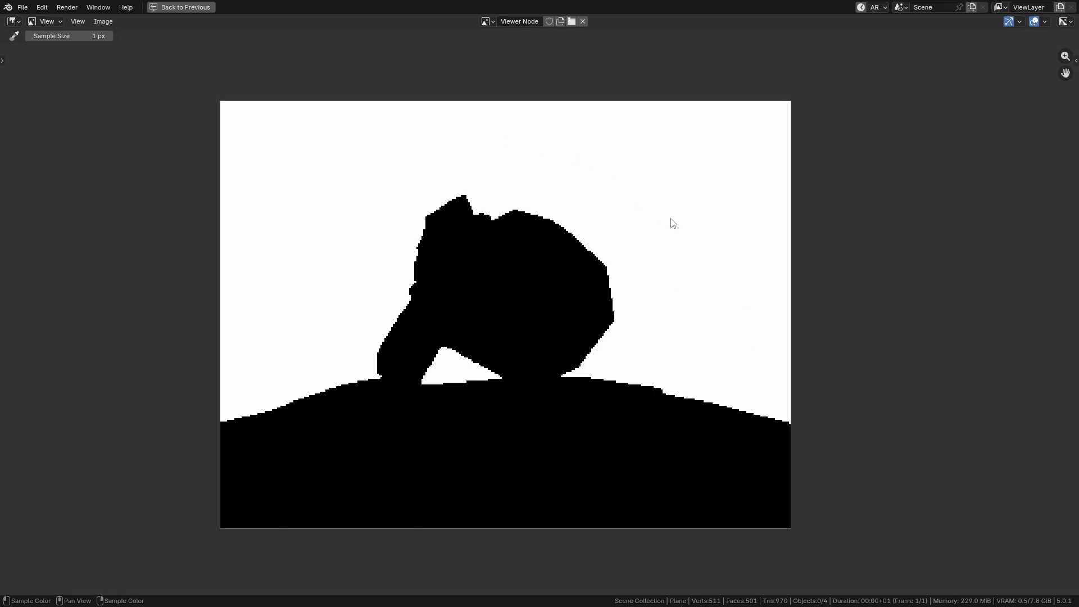
Step: Sample pixel values across the background of the Floor node's output image
drag(336, 227, 390, 300)
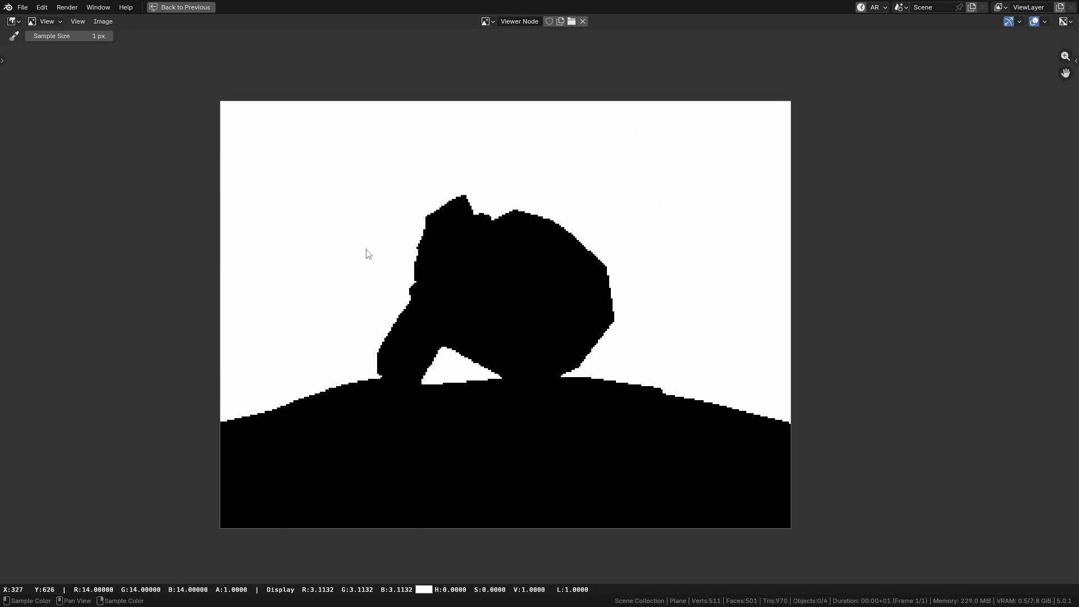
drag(368, 254, 340, 227)
drag(307, 338, 559, 183)
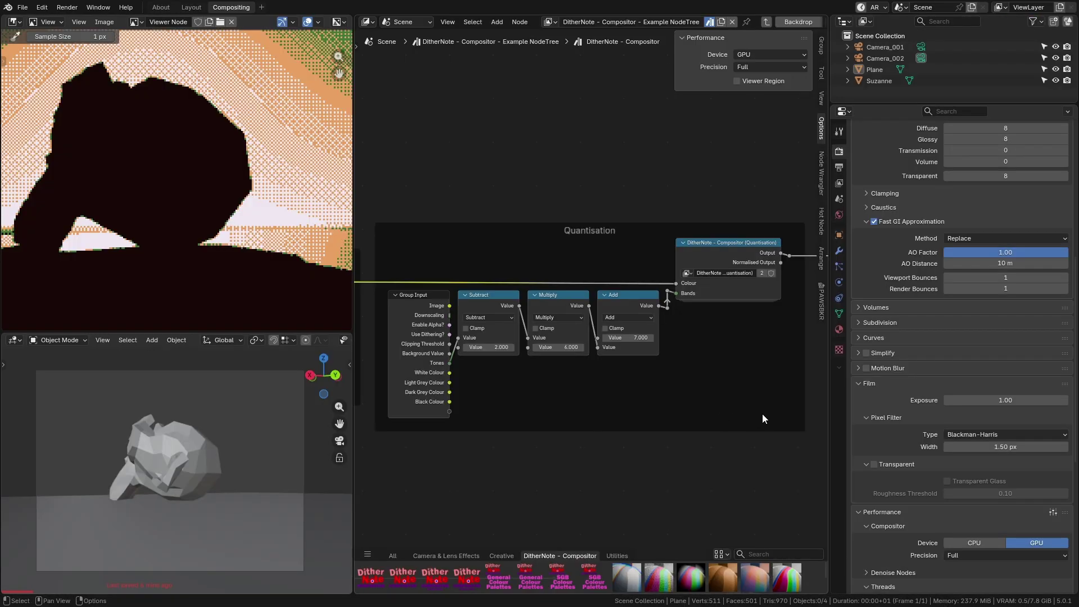
Step: Open the DitherNote - Compositor (Dithering) group in the Dithering Patterns frame and bring its full node layout into view
middle_drag(748, 415, 349, 267)
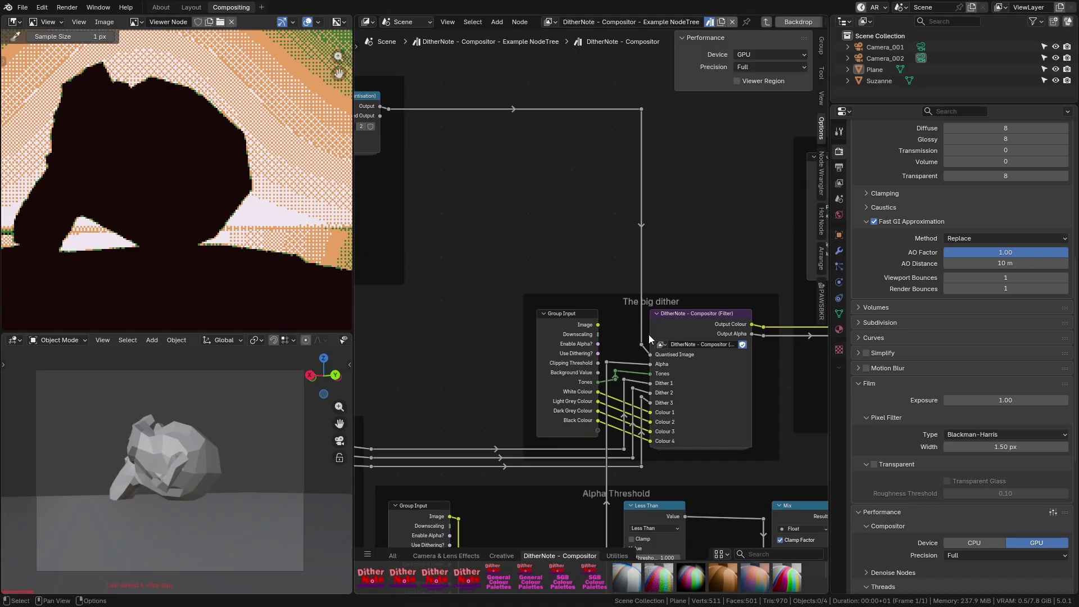
middle_drag(666, 390, 500, 324)
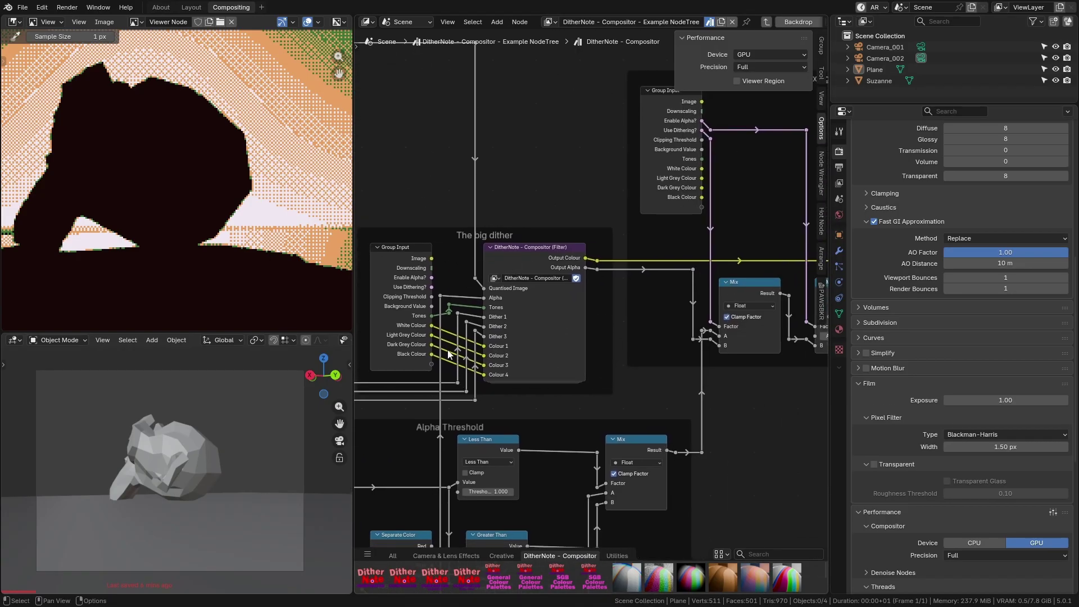
middle_drag(448, 354, 642, 368)
middle_drag(374, 392, 613, 256)
scroll(598, 312, up, 4)
scroll(584, 345, up, 3)
middle_drag(607, 305, 547, 364)
middle_drag(538, 302, 533, 344)
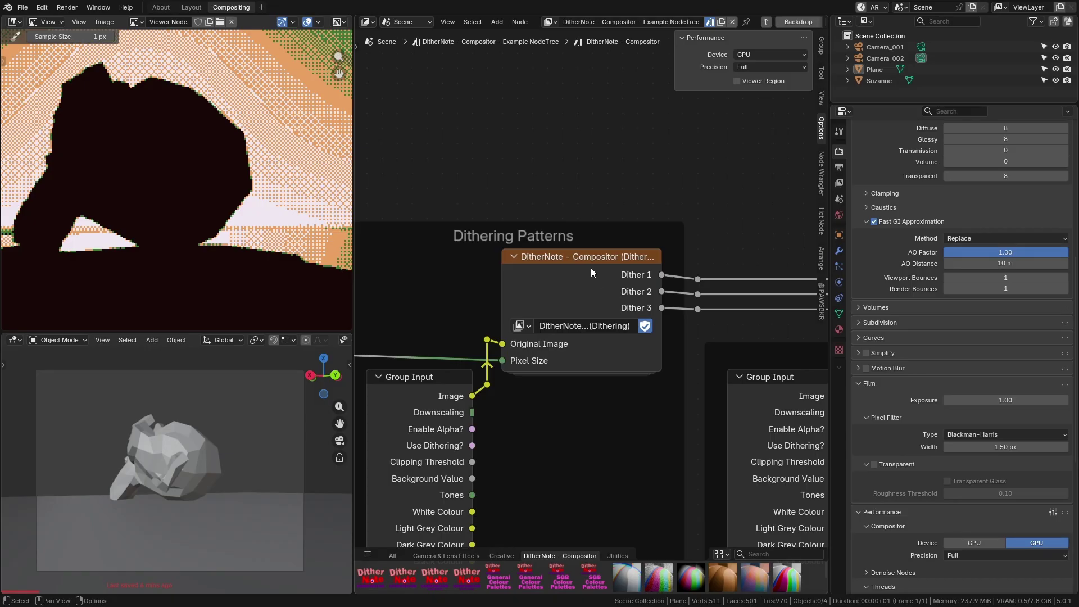
key(Tab)
scroll(554, 352, down, 4)
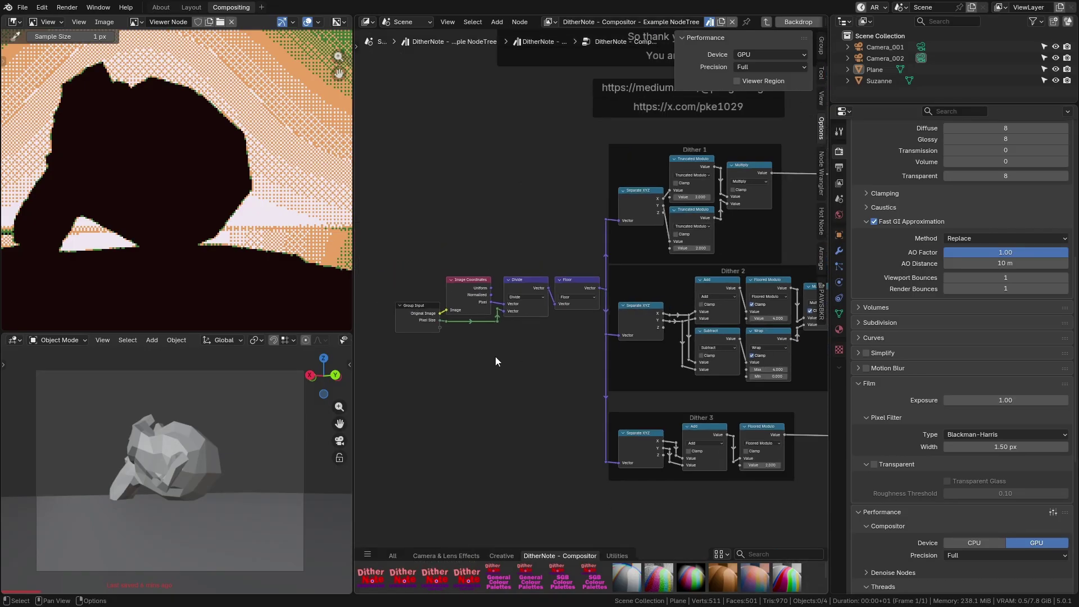
Step: Connect the Image Coordinates node's Pixel output to the Viewer and show the whole image in the preview
scroll(496, 361, up, 5)
ctrl+shift+click(616, 369)
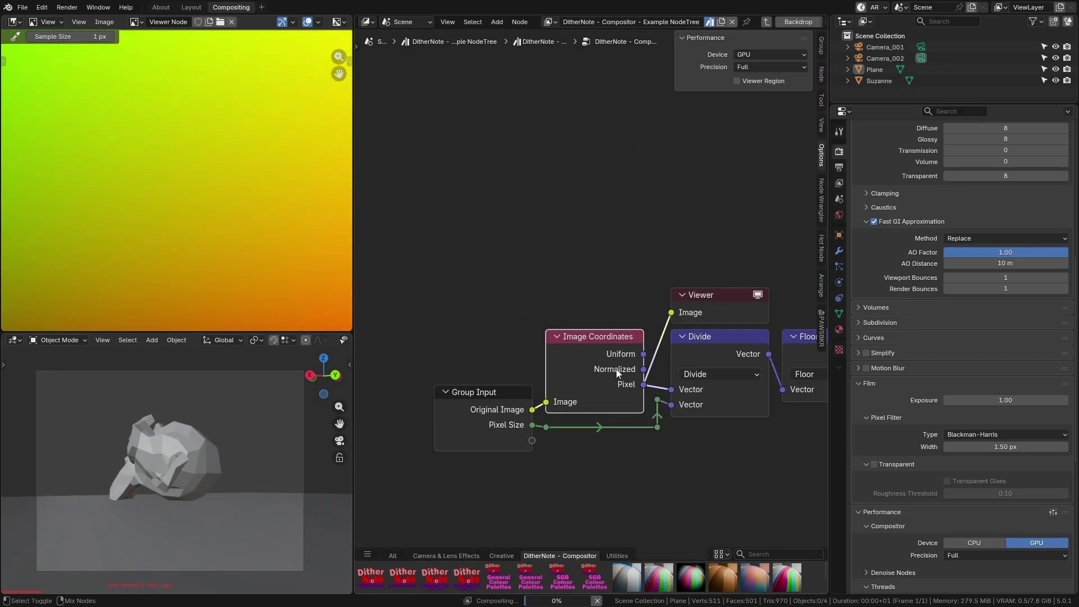
scroll(137, 288, down, 3)
scroll(137, 288, up, 1)
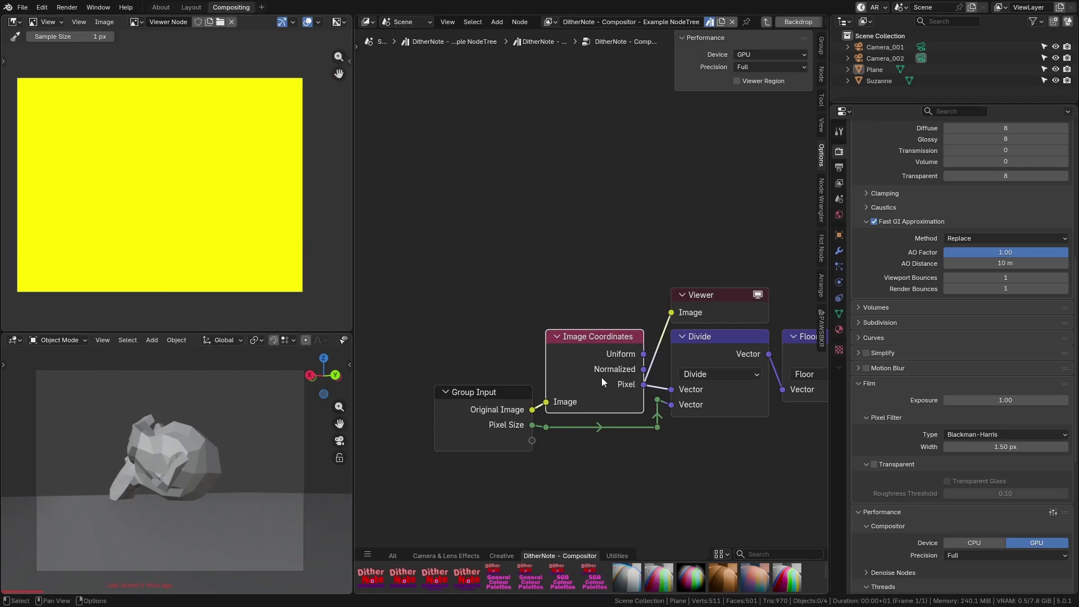
Step: Sample pixel values across the Image Coordinates output in the maximised viewer image, then restore the compositing layout
drag(79, 216, 149, 218)
key(ctrl+space)
scroll(482, 371, up, 3)
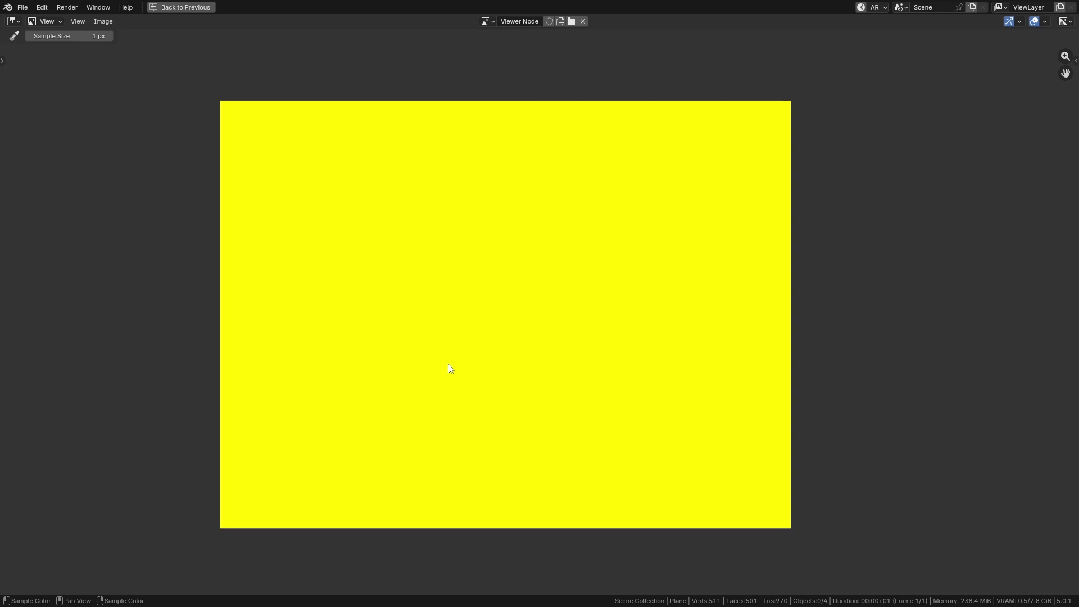
drag(449, 364, 672, 243)
key(ctrl+space)
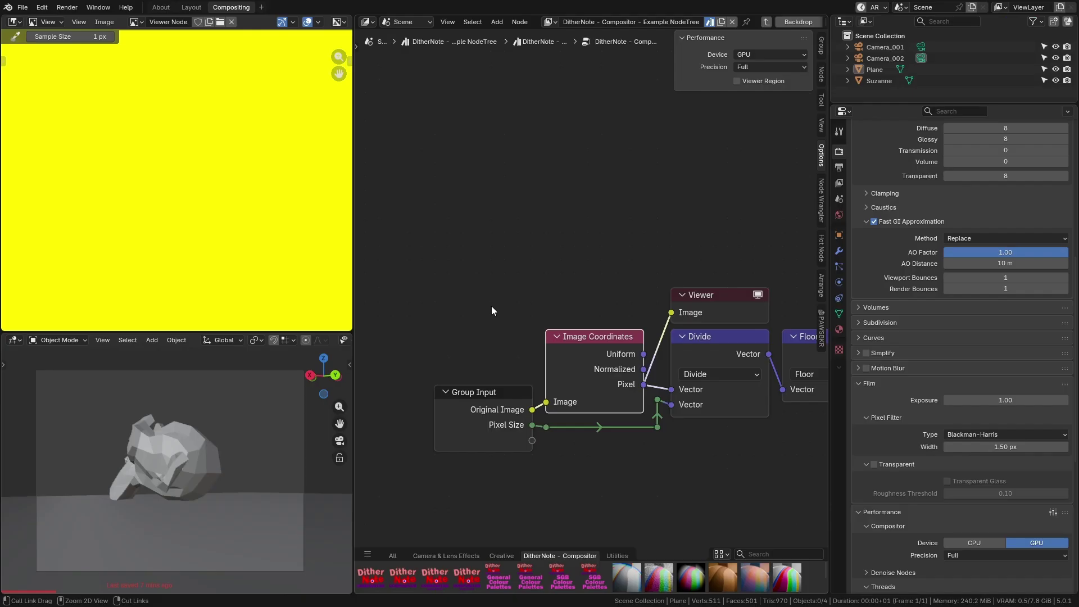
Step: Examine the Dither 1, Dither 2 and Dither 3 frames and the credit notes above them
scroll(636, 391, down, 5)
middle_drag(485, 326, 590, 263)
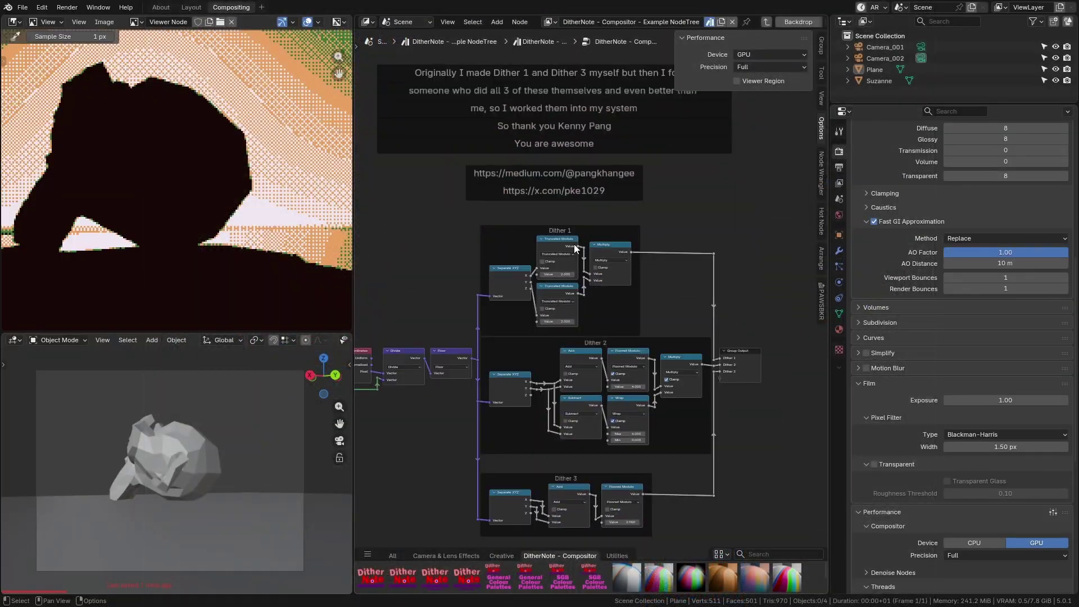
middle_drag(575, 243, 599, 248)
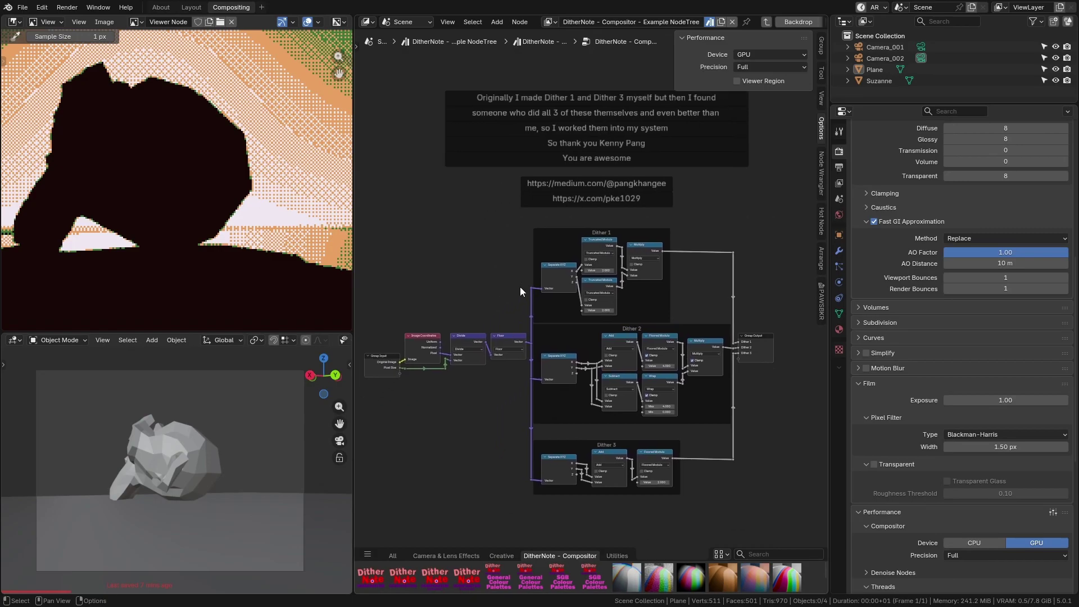
scroll(520, 292, up, 2)
middle_drag(437, 180, 457, 327)
scroll(459, 325, up, 4)
middle_drag(534, 342, 562, 295)
scroll(562, 295, down, 3)
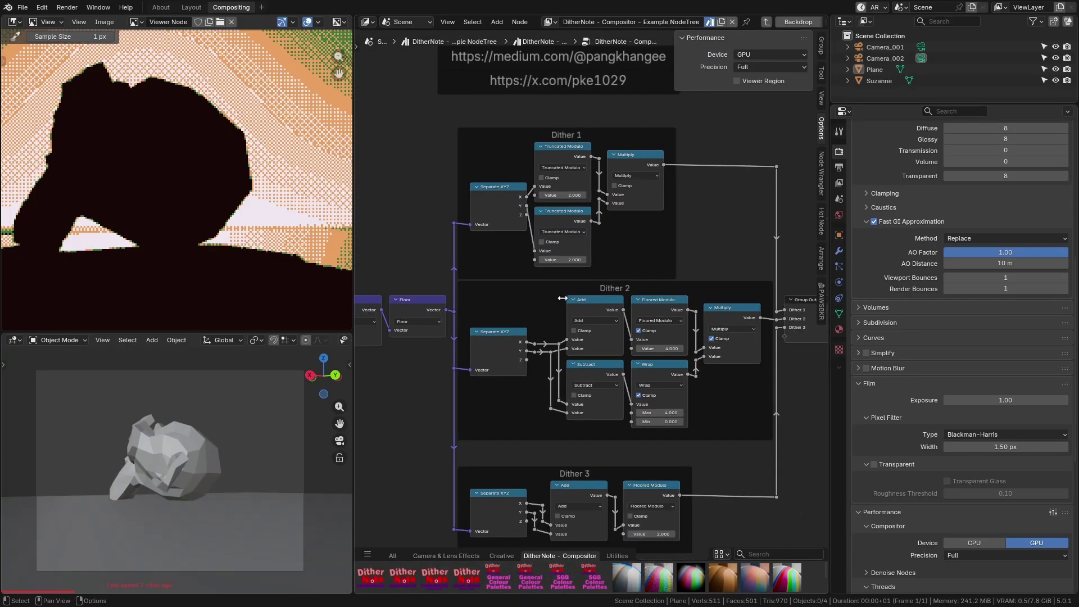
middle_drag(686, 221, 625, 239)
scroll(490, 347, up, 2)
middle_drag(490, 347, 633, 151)
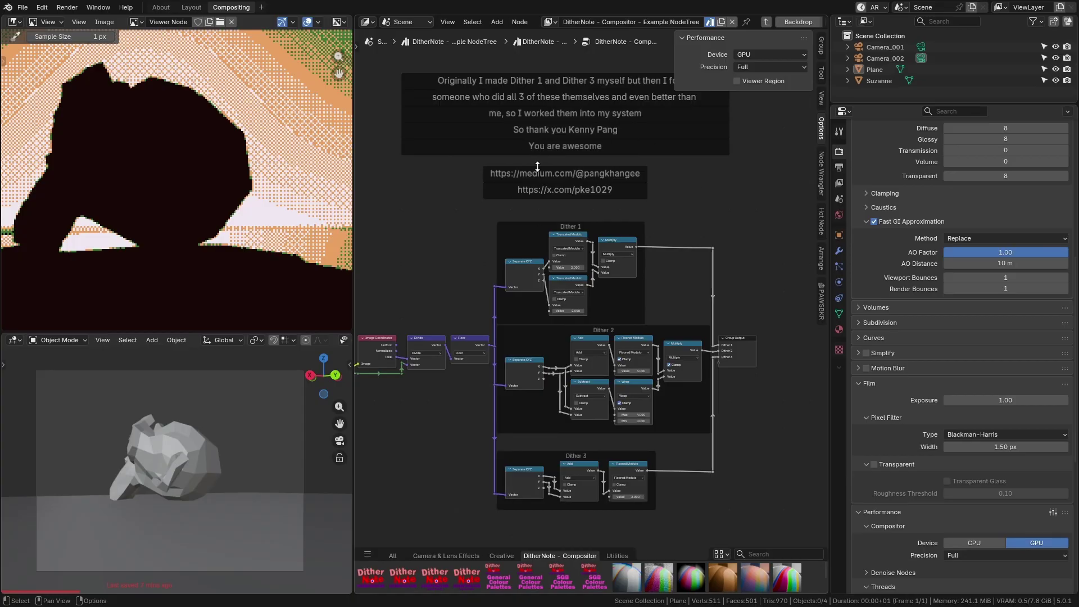
middle_drag(537, 166, 590, 281)
middle_drag(727, 404, 713, 381)
Step: Return to the parent DitherNote group and open the DitherNote - Compositor (Filter) group in The big dither frame
scroll(646, 402, up, 1)
scroll(645, 400, down, 3)
middle_drag(646, 405, 456, 284)
scroll(677, 347, up, 2)
scroll(554, 317, up, 2)
middle_drag(553, 317, 564, 288)
scroll(686, 264, up, 4)
click(686, 264)
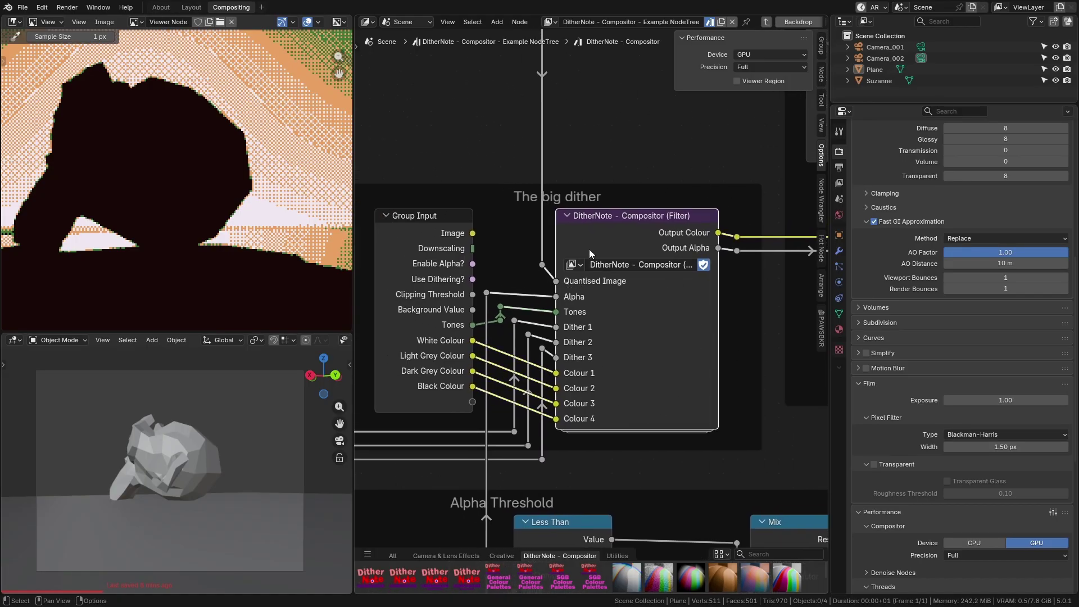
scroll(589, 248, up, 3)
middle_drag(504, 113, 596, 325)
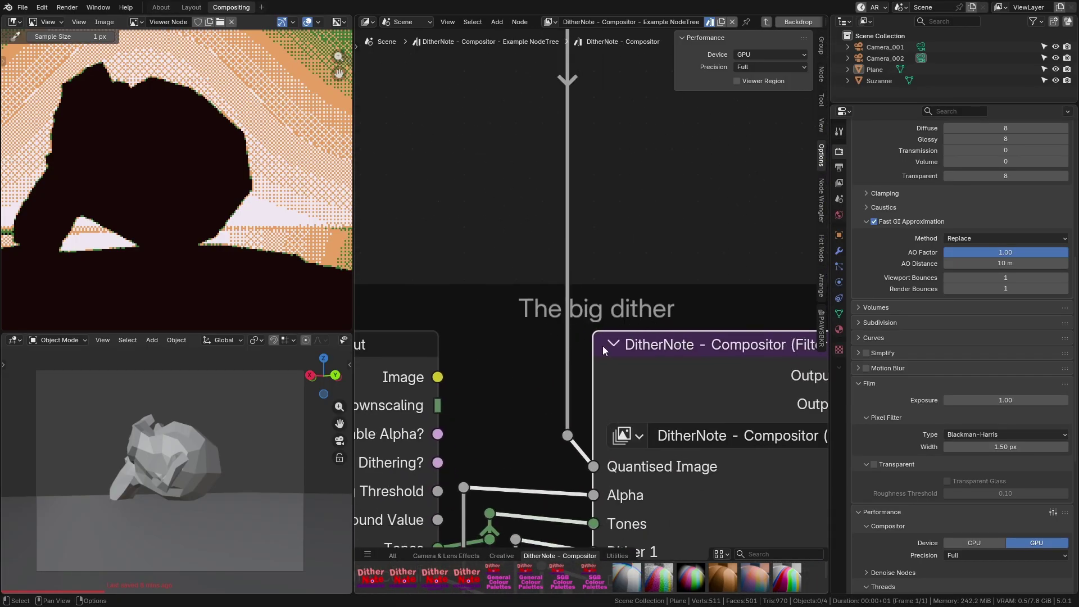
key(Tab)
Step: Examine the Alpha Two Tone, Two Tone, Trio Tone and QuadTone sections of the Filter group in a maximised node editor
scroll(593, 267, up, 2)
shift+scroll(615, 285, down, 4)
scroll(649, 316, down, 3)
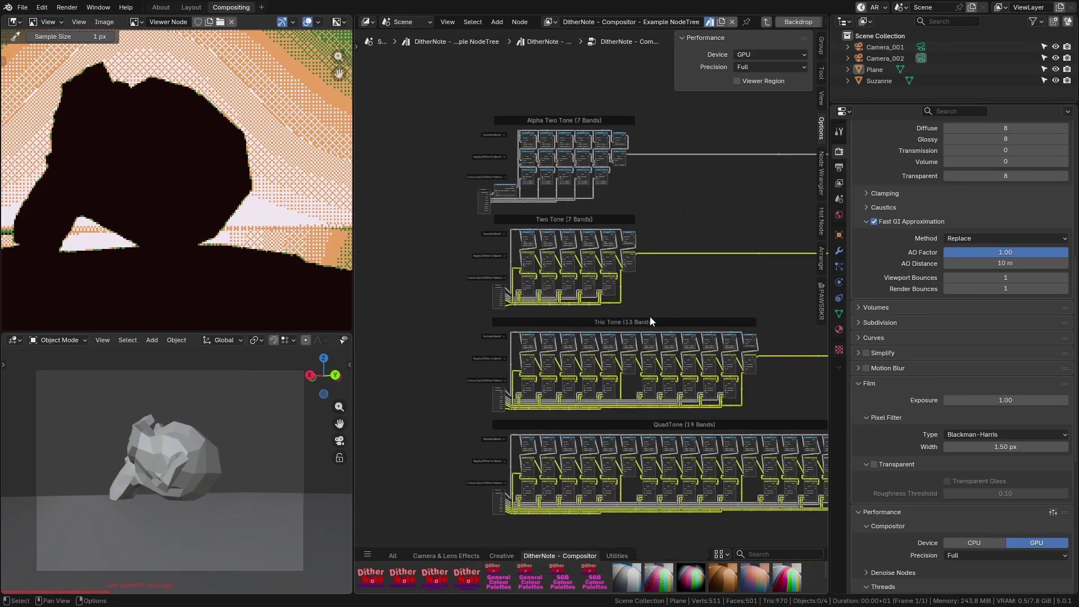
middle_drag(574, 333, 456, 258)
middle_drag(475, 347, 561, 415)
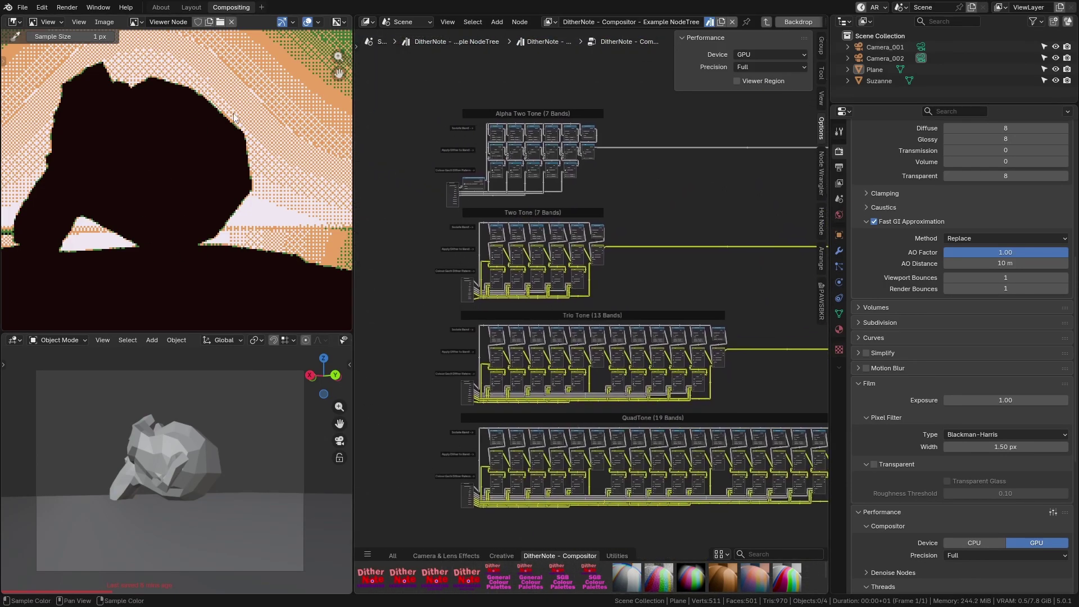
middle_drag(631, 514, 563, 368)
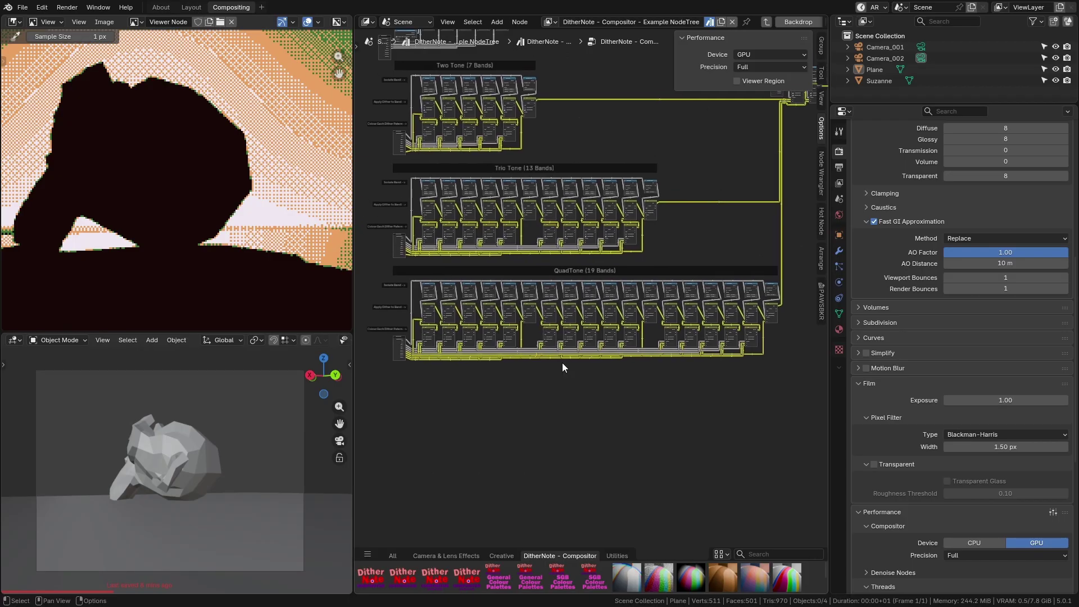
key(ctrl+space)
key(Home)
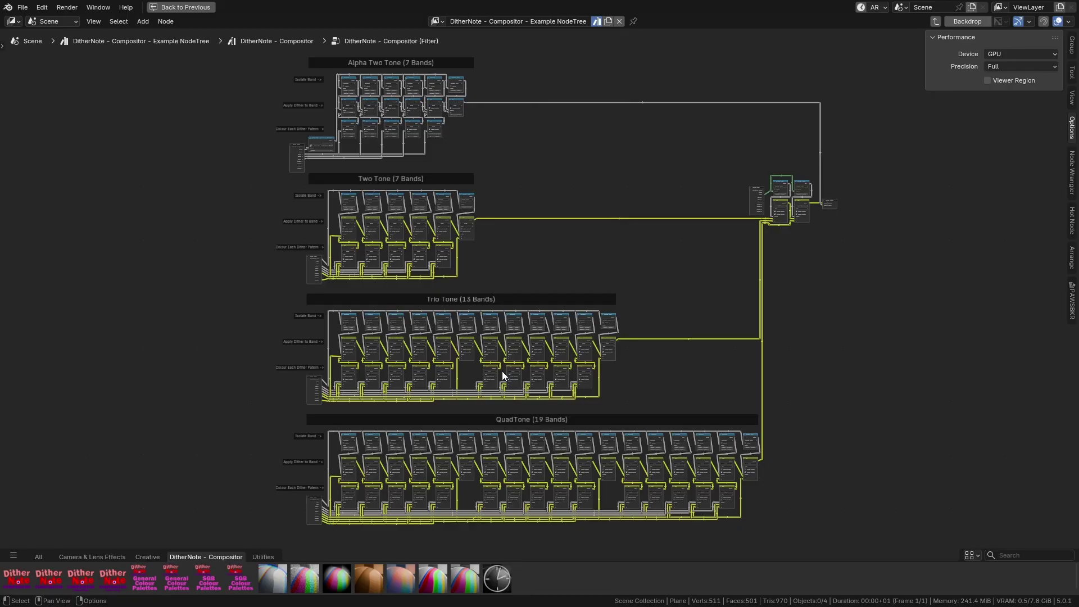
scroll(544, 299, up, 2)
middle_drag(544, 298, 593, 205)
scroll(447, 406, up, 2)
middle_drag(447, 407, 459, 432)
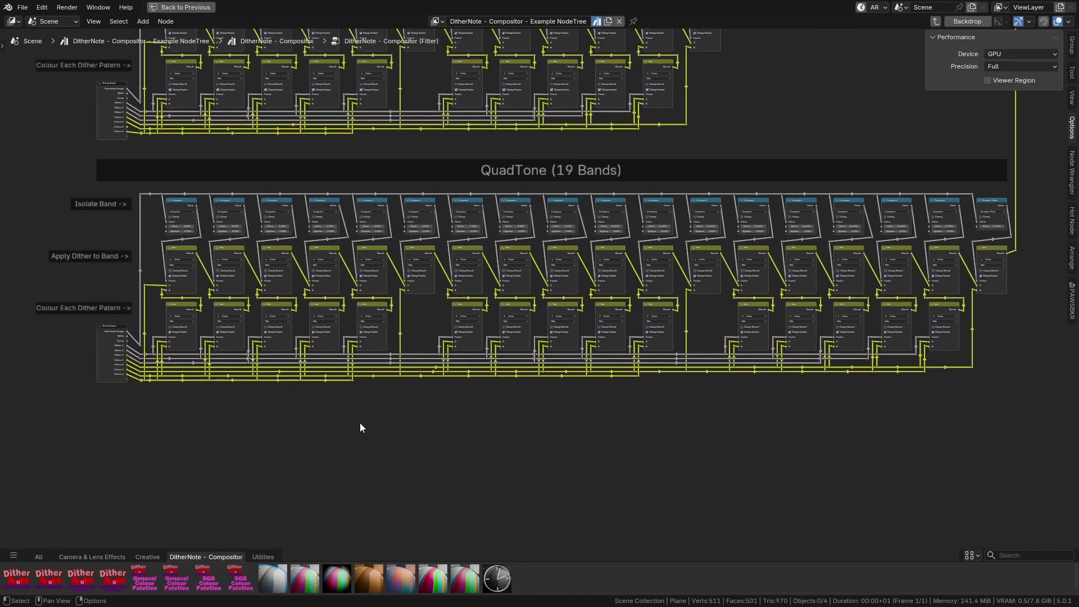
Step: Step out to the top-level DitherNote example node tree and go back into the Filter group
key(Tab)
key(Tab)
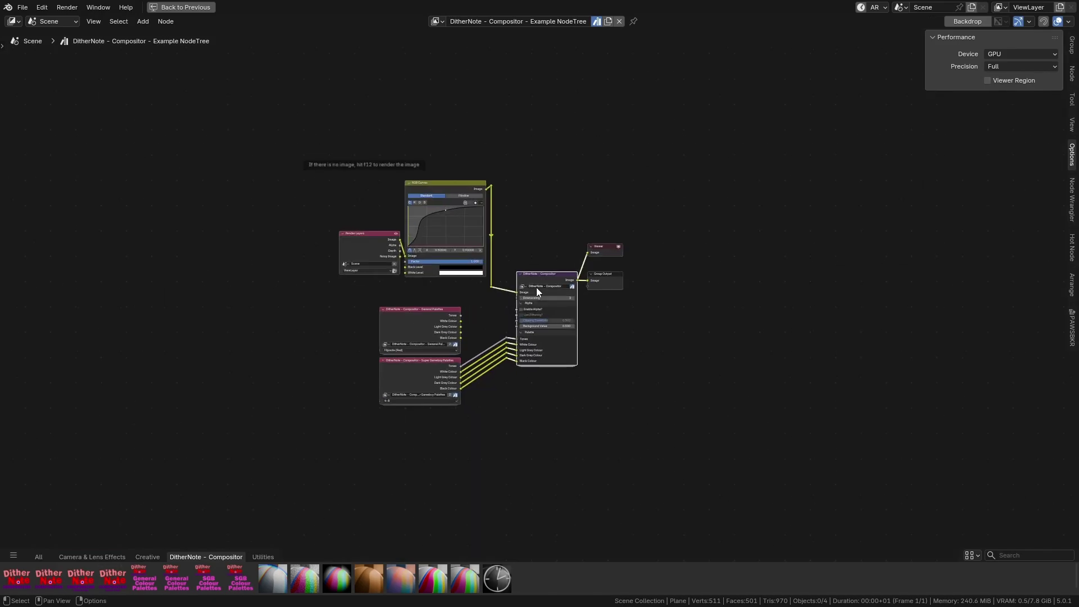
scroll(536, 287, up, 3)
key(Tab)
key(Tab)
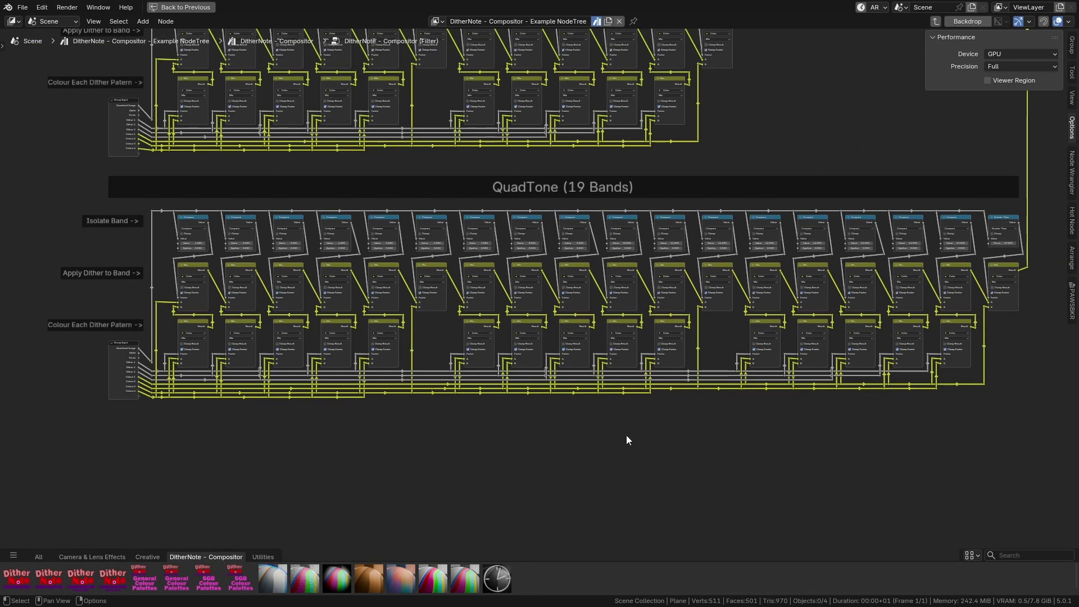
Step: Restore the compositing layout and examine the QuadTone rows for isolating bands, applying dither and colouring each pattern
key(ctrl+space)
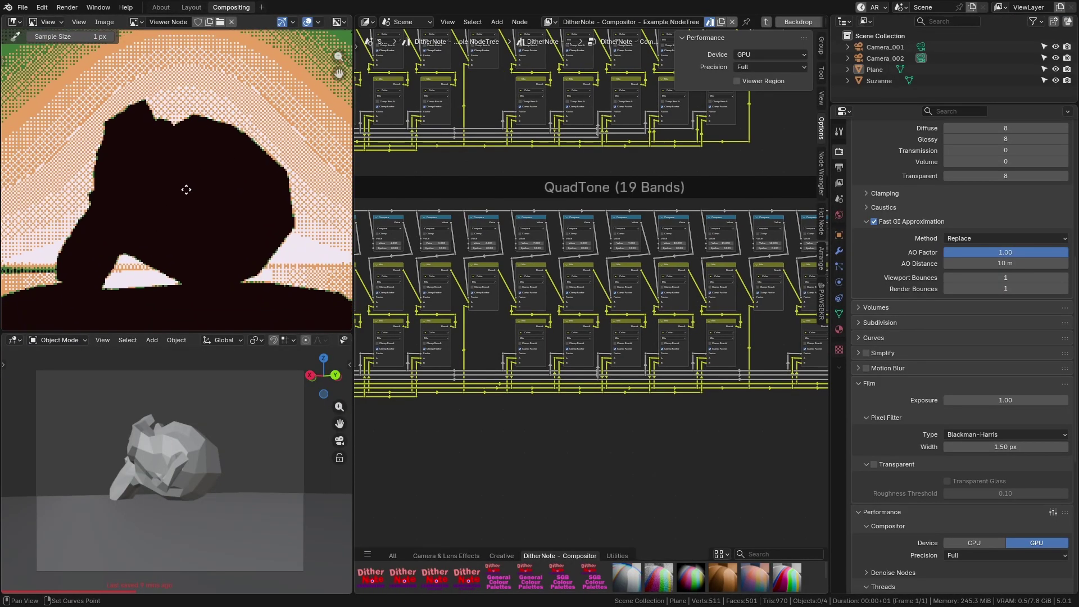
scroll(512, 314, up, 2)
middle_drag(603, 373, 719, 332)
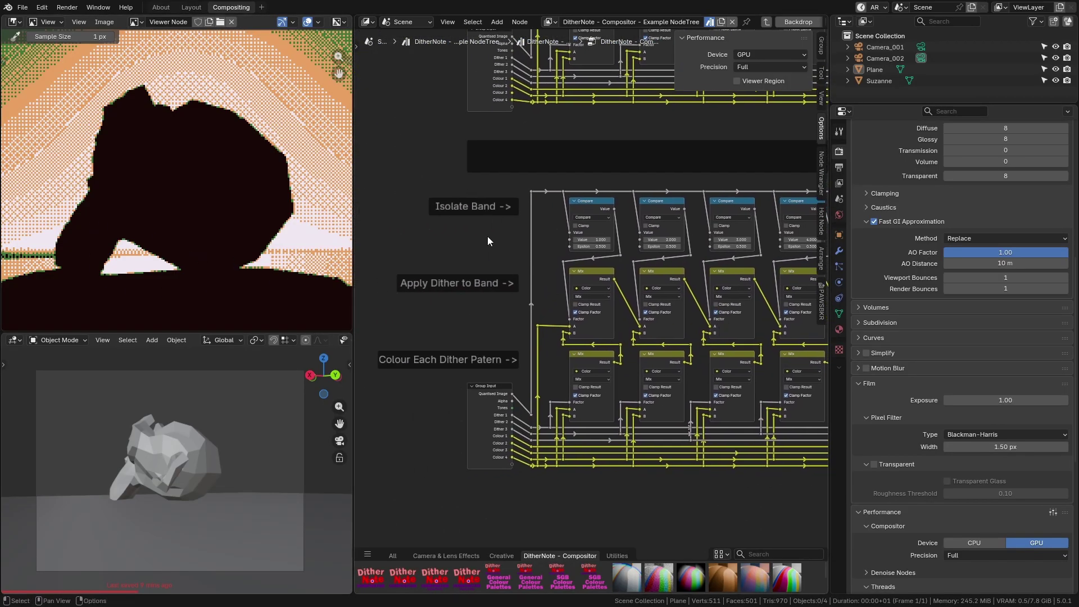
key(ctrl+space)
key(ctrl+space)
Step: Leave the Filter group and connect the Quantisation group node's Normalised Output to the Viewer, showing the whole preview image
key(Tab)
middle_drag(534, 231, 580, 290)
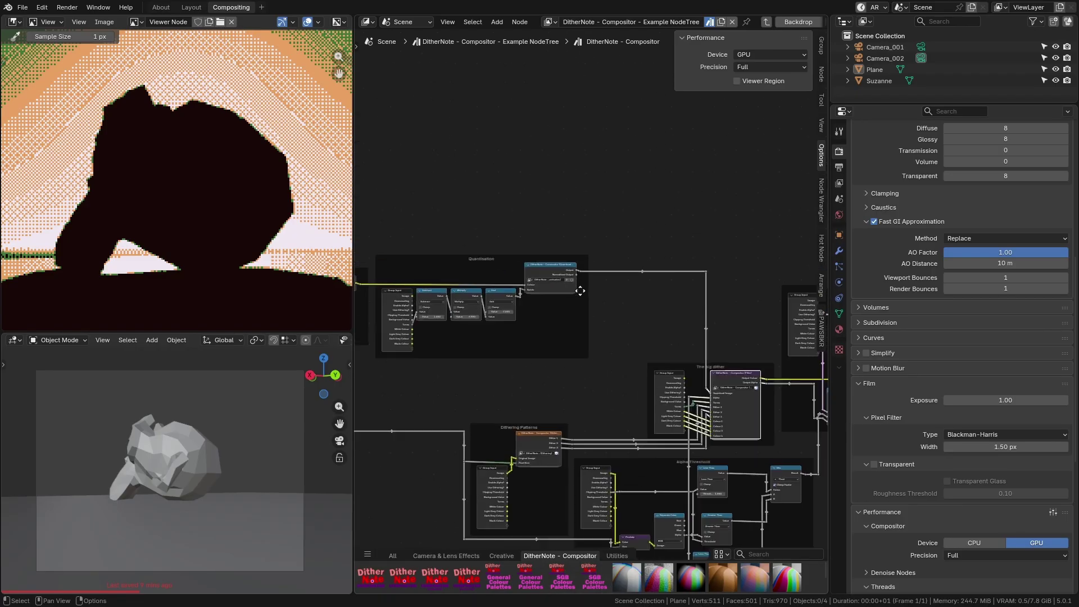
scroll(580, 290, up, 4)
ctrl+shift+click(588, 282)
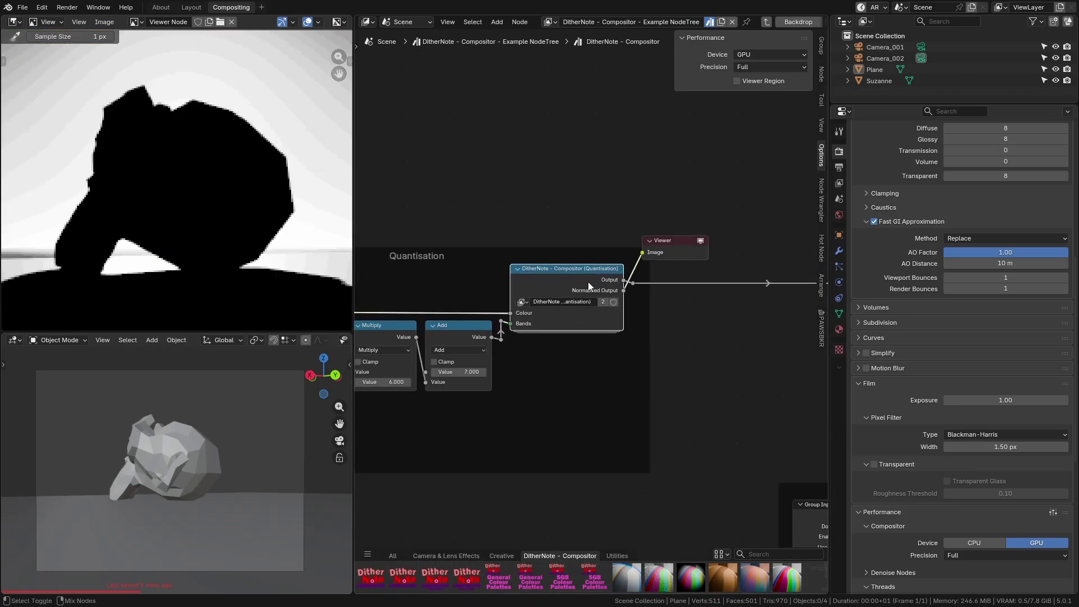
scroll(174, 191, down, 4)
click(103, 198)
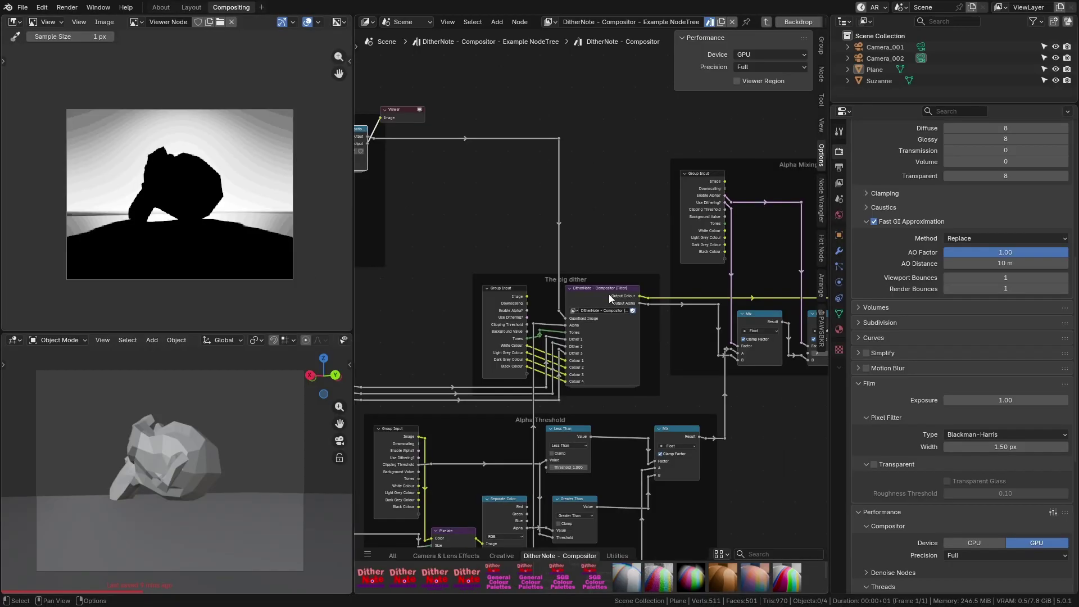
Step: Reopen the Filter group from The big dither frame and focus on the first Compare node in the QuadTone section
click(607, 295)
key(Tab)
middle_drag(602, 296, 546, 240)
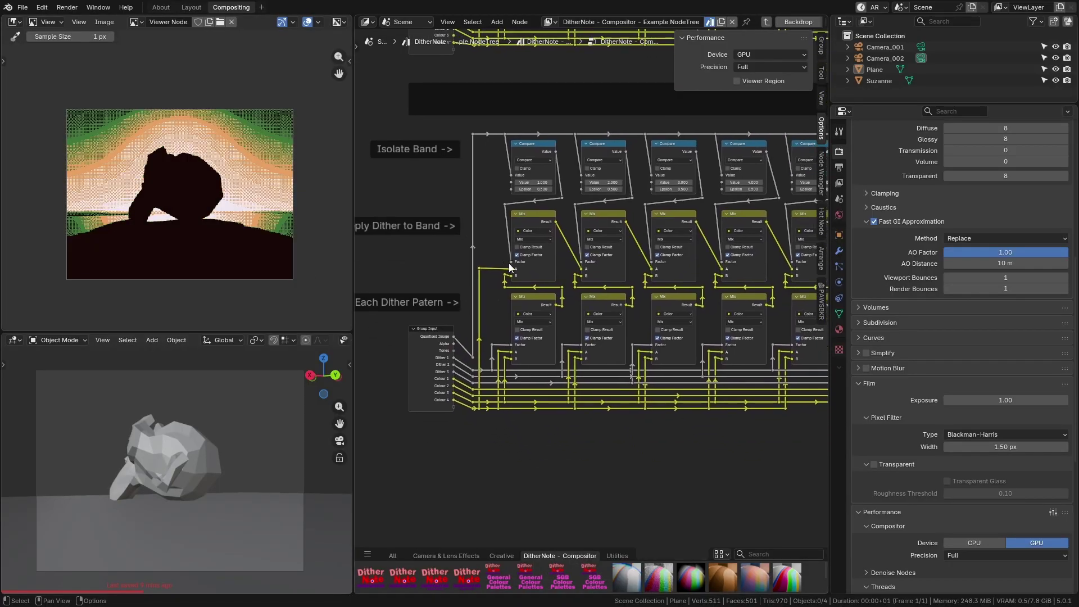
scroll(510, 268, up, 5)
scroll(187, 227, up, 2)
scroll(187, 227, down, 1)
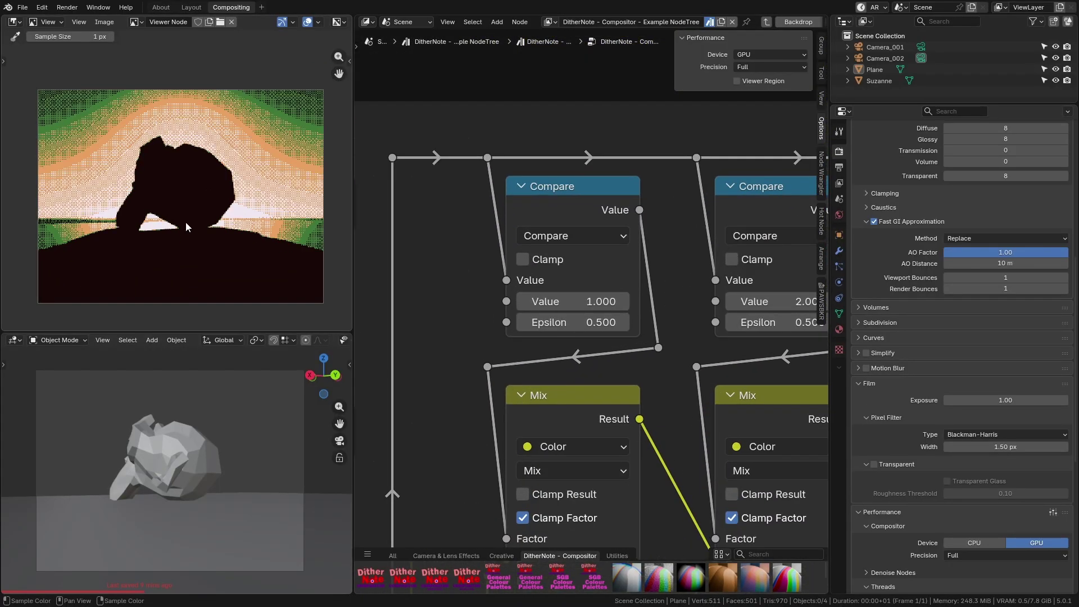
Step: Enlarge the viewer image area in height and width and fill it with the dithered preview
drag(306, 333, 312, 422)
drag(353, 365, 510, 338)
scroll(339, 303, up, 2)
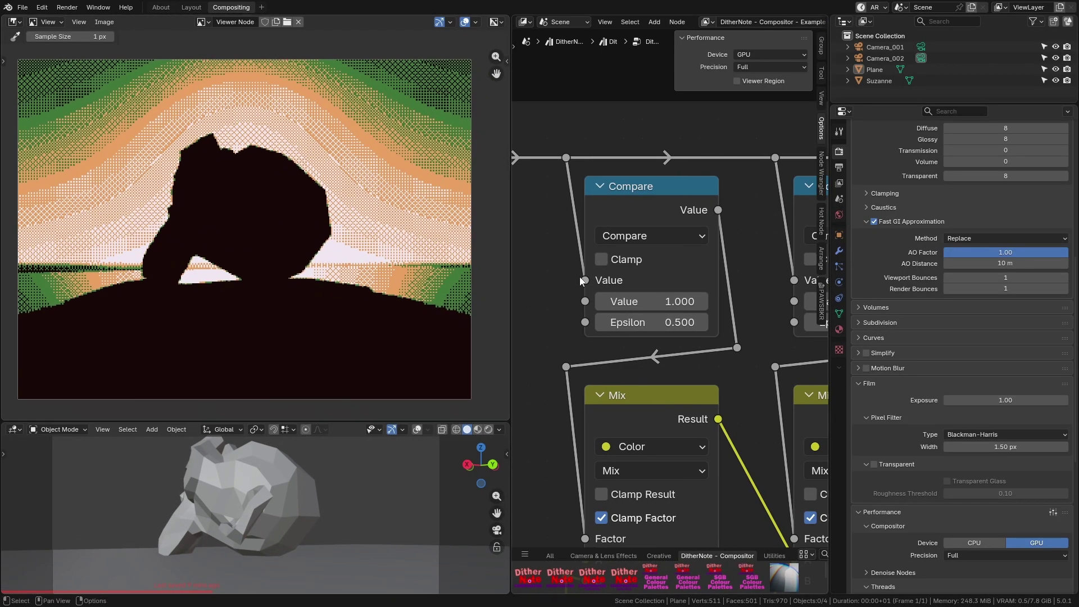
Step: Preview the isolated bands in the Viewer, working through the QuadTone Compare nodes with values 1 to 6
ctrl+shift+click(639, 217)
scroll(646, 224, down, 2)
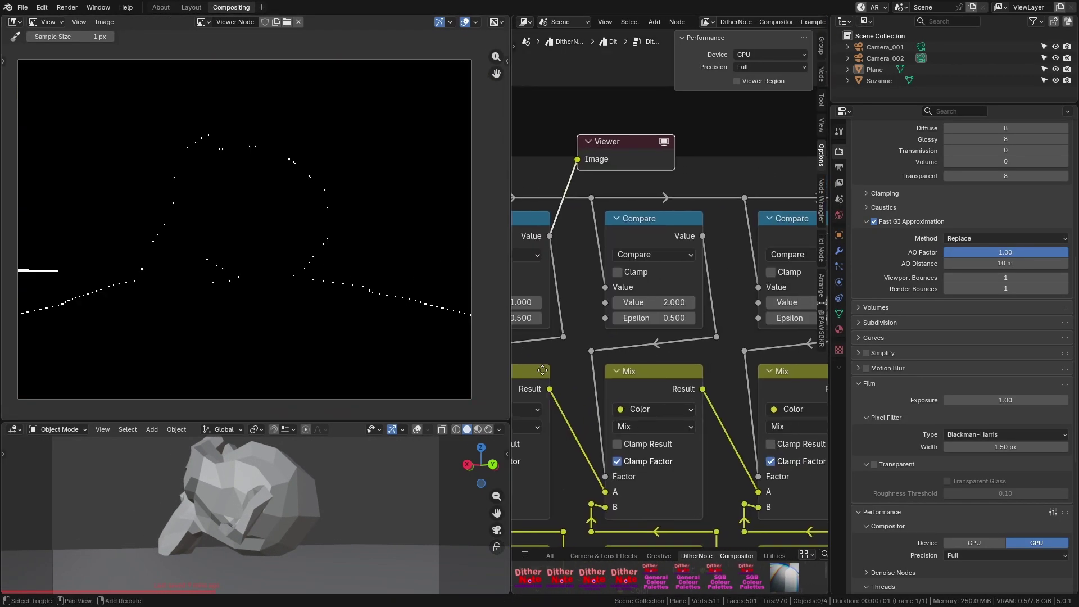
ctrl+shift+click(649, 220)
scroll(660, 236, right, 5)
ctrl+shift+click(673, 254)
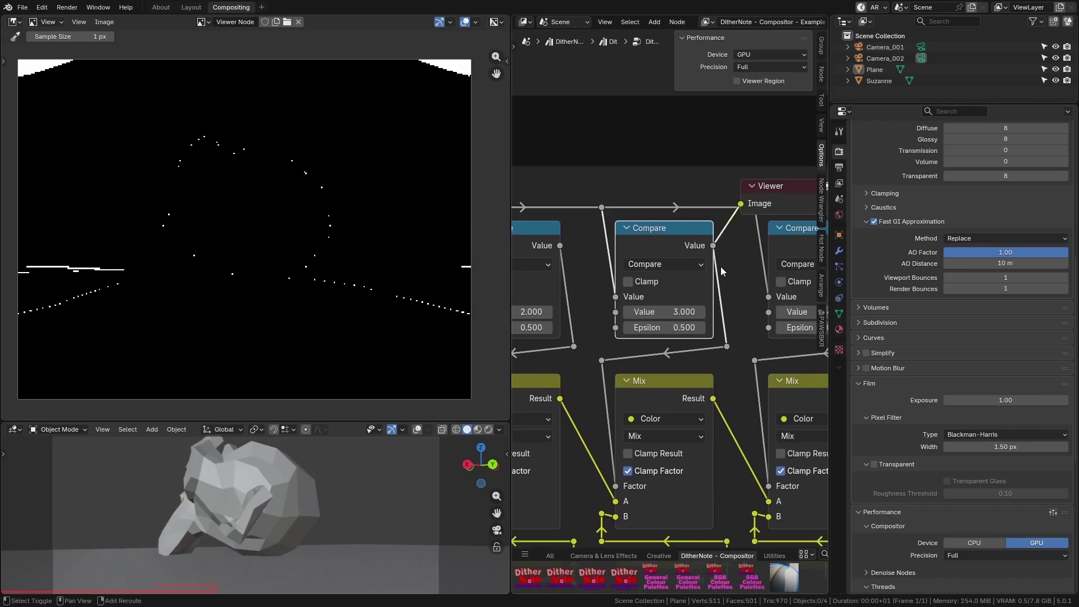
scroll(686, 248, right, 5)
ctrl+shift+click(652, 229)
scroll(674, 247, right, 5)
ctrl+shift+click(702, 264)
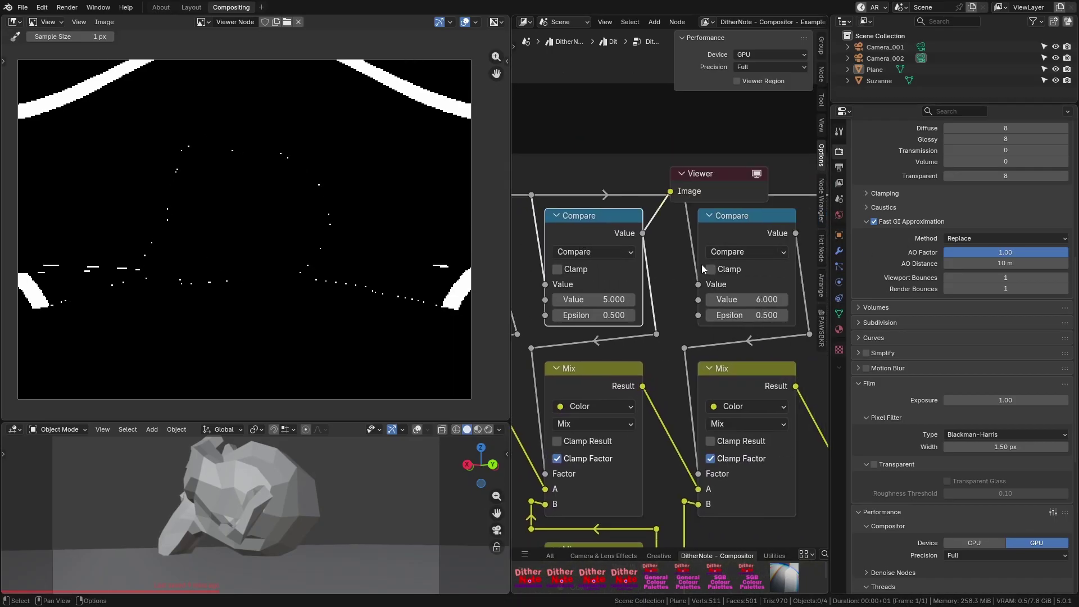
Step: Continue previewing the isolated bands through the QuadTone Compare nodes with values 7 to 11
scroll(658, 247, right, 5)
scroll(616, 234, right, 5)
ctrl+shift+click(615, 224)
scroll(610, 239, right, 5)
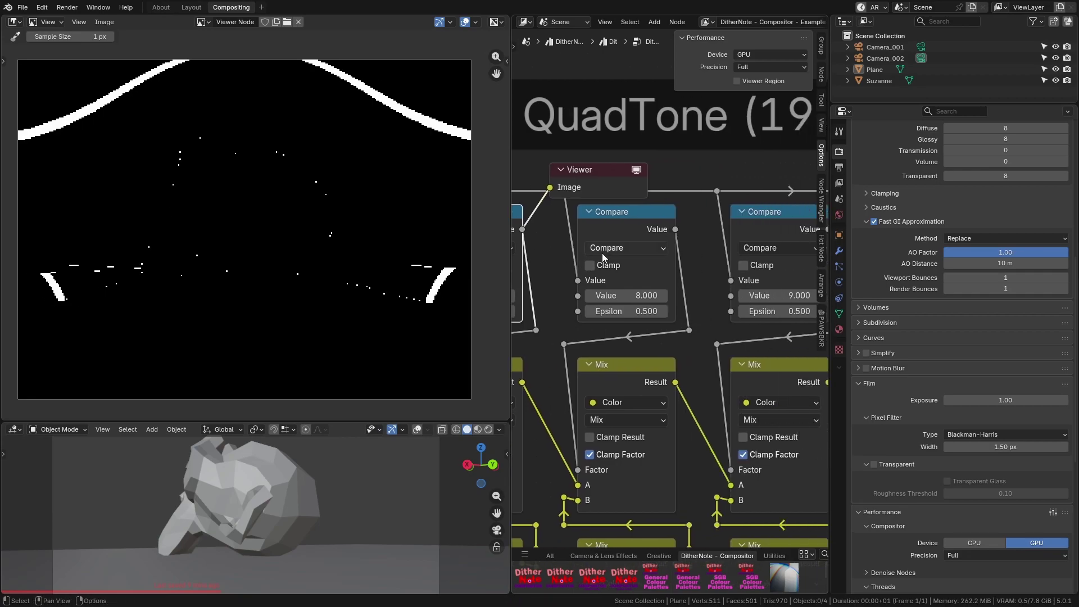
ctrl+shift+click(601, 253)
scroll(730, 256, right, 5)
ctrl+shift+click(638, 228)
scroll(595, 241, right, 5)
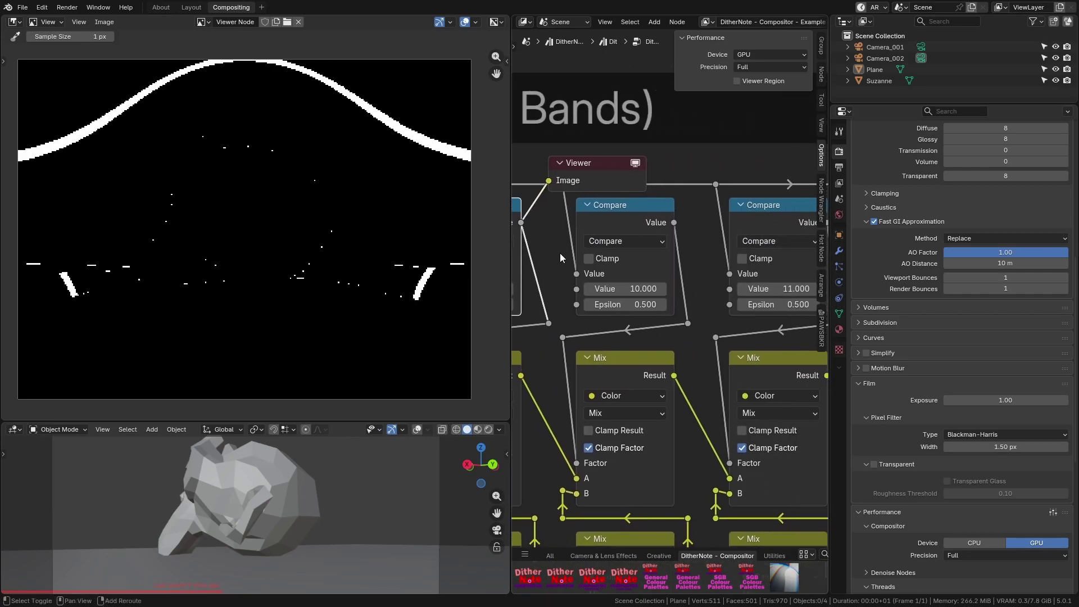
ctrl+shift+click(622, 224)
ctrl+shift+click(757, 221)
scroll(521, 277, down, 2)
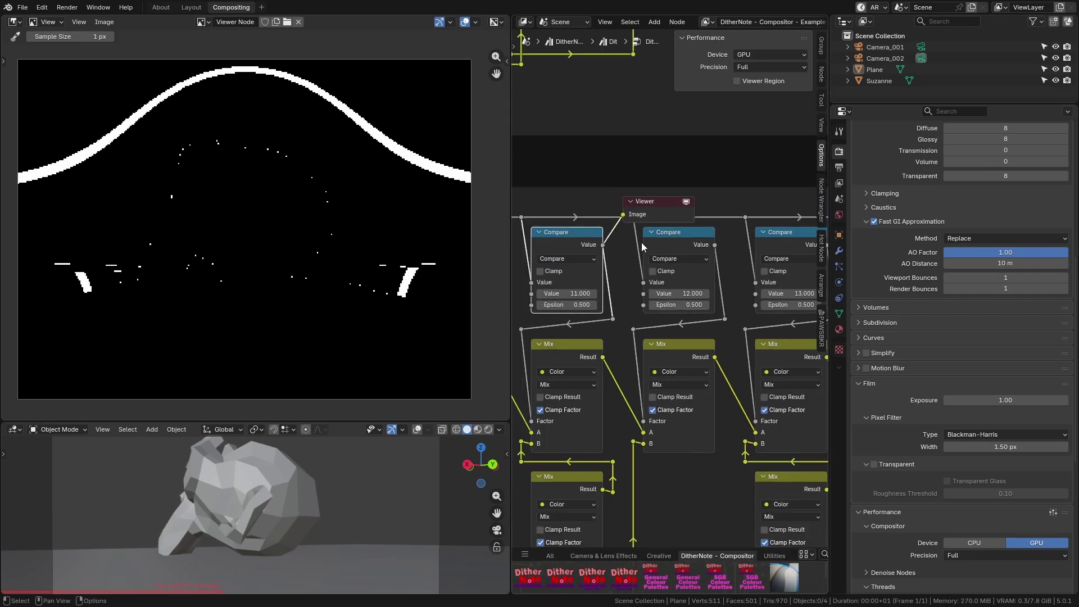
Step: Preview the remaining QuadTone bands from Compare values 12 to 17, ending with the Greater Than node
ctrl+shift+click(646, 243)
scroll(778, 261, right, 3)
ctrl+shift+click(631, 242)
scroll(632, 241, right, 3)
ctrl+shift+click(626, 245)
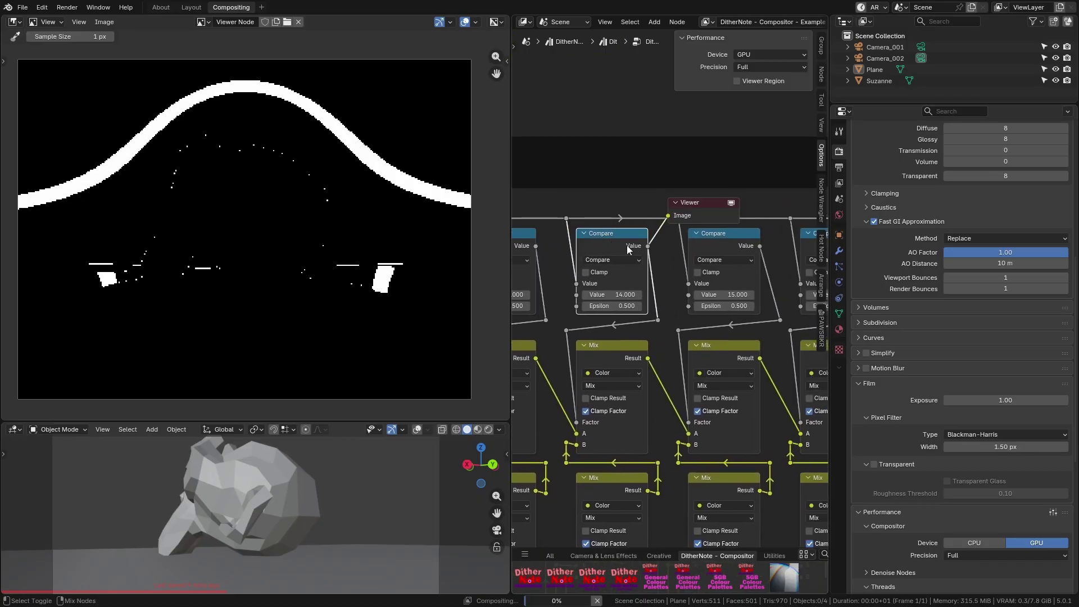
middle_drag(707, 250, 554, 245)
ctrl+shift+click(577, 245)
middle_drag(651, 247, 528, 241)
ctrl+shift+click(567, 240)
ctrl+shift+click(687, 233)
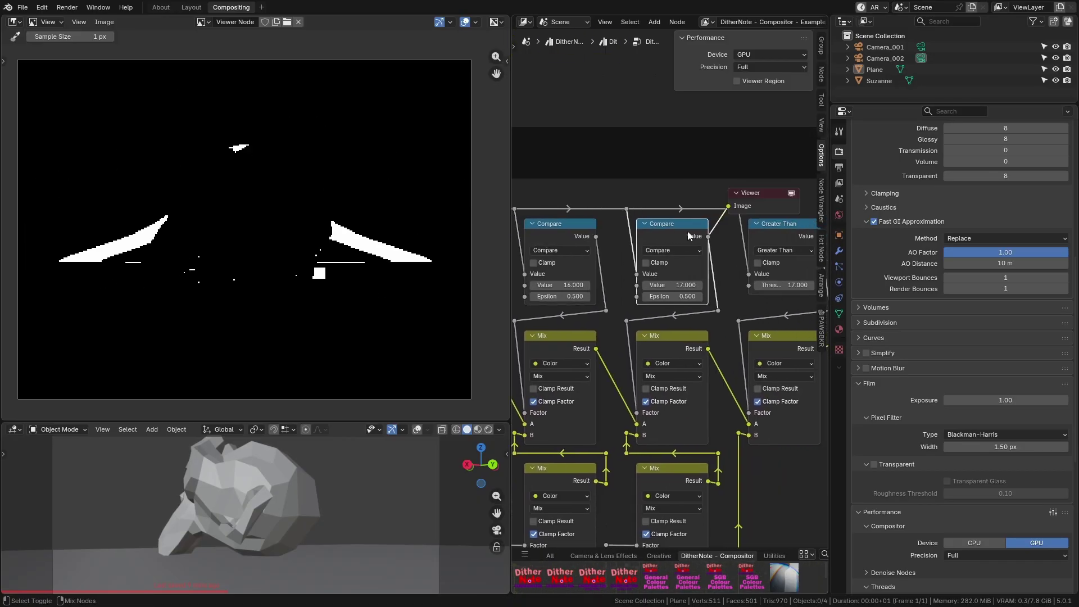
ctrl+shift+click(781, 229)
Step: Return to the start of the QuadTone section and preview the first Mix node in the Apply Dither to Band row
scroll(656, 312, down, 8)
middle_drag(656, 312, 525, 281)
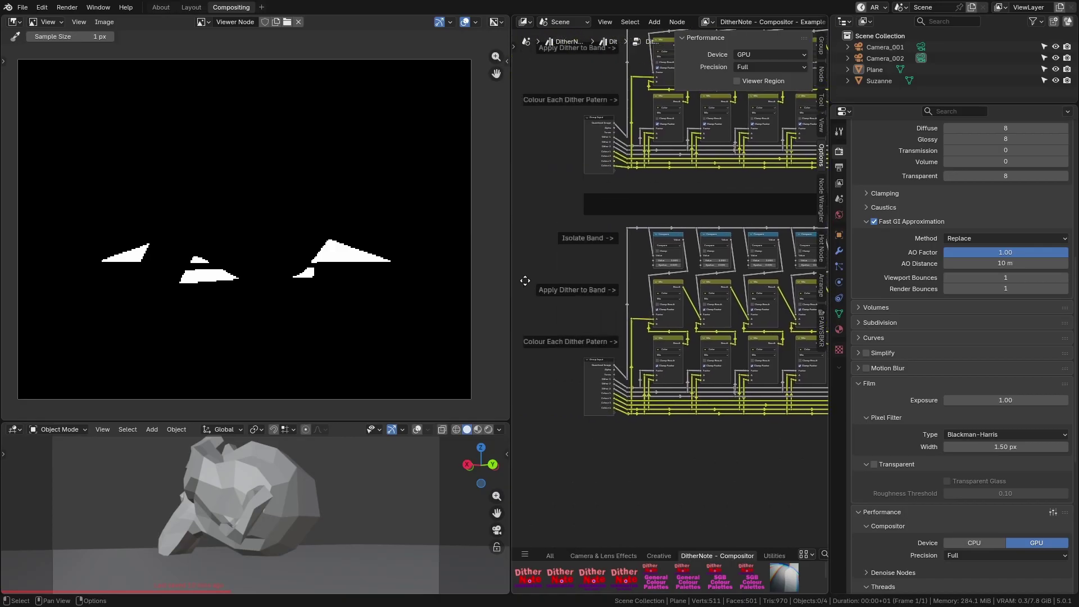
scroll(618, 295, up, 5)
middle_drag(707, 331, 601, 325)
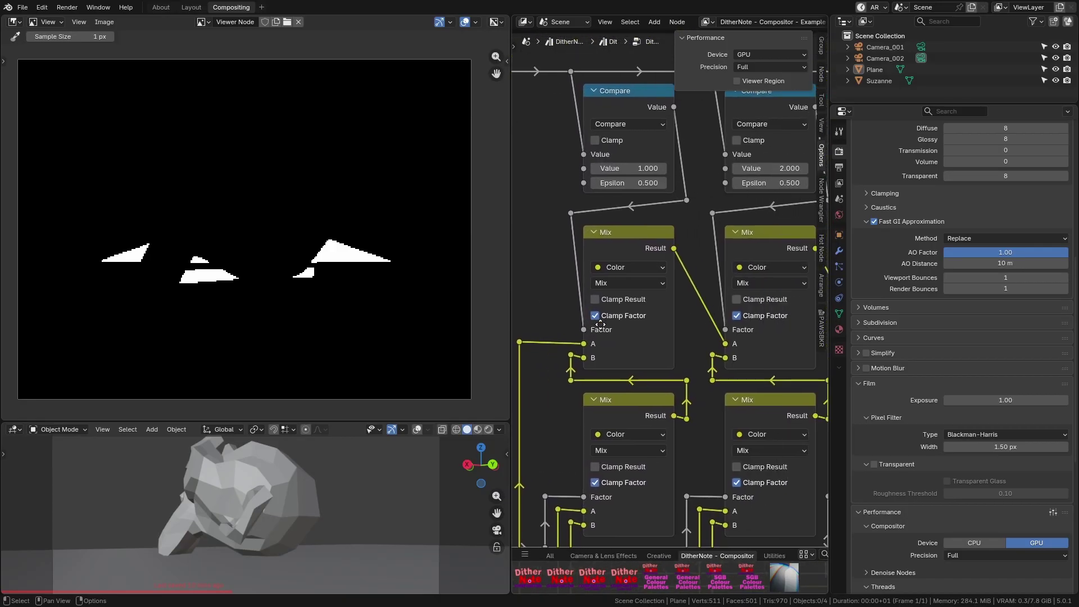
ctrl+shift+click(614, 247)
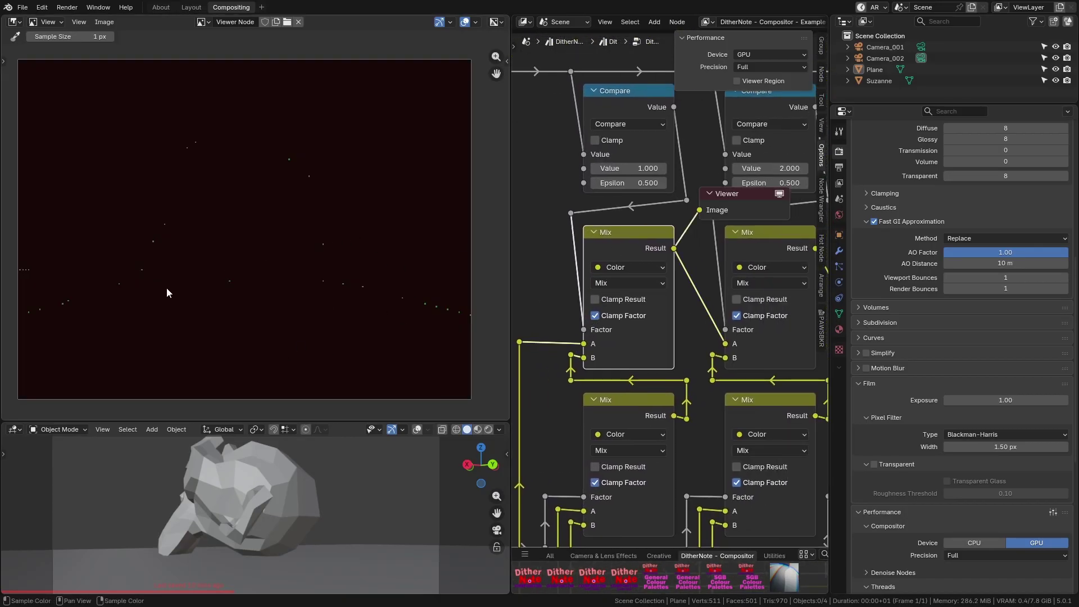
Step: Preview the first Mix node in the row that colours each dither pattern
scroll(635, 327, down, 4)
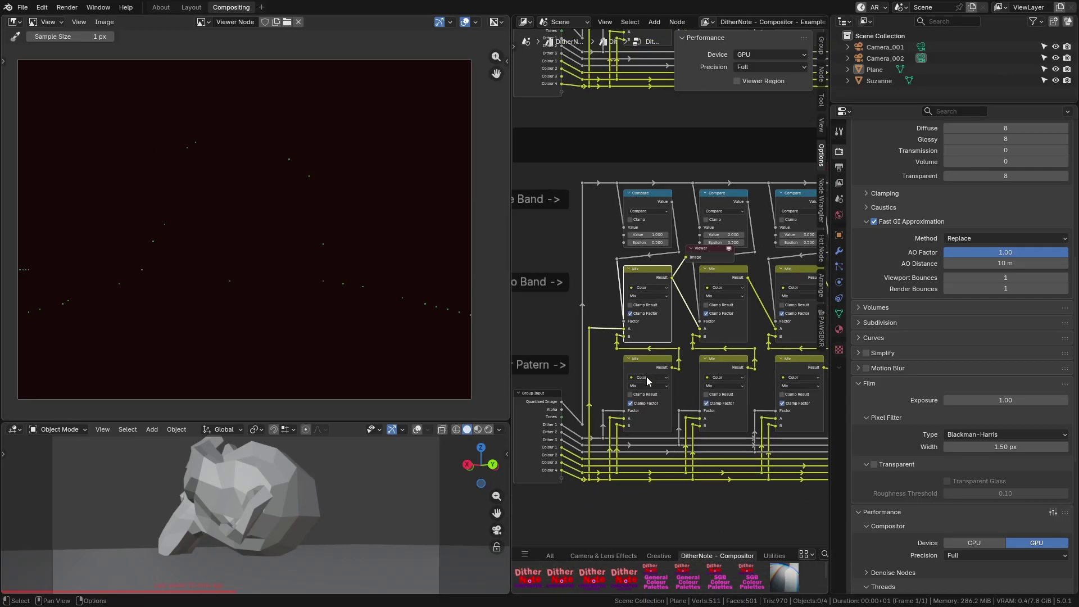
scroll(619, 285, up, 2)
middle_drag(617, 285, 670, 272)
ctrl+shift+click(609, 240)
middle_drag(609, 240, 711, 228)
Step: Send the Group Input's Dither patterns to the Viewer and enlarge the preview image to inspect them
ctrl+shift+click(595, 318)
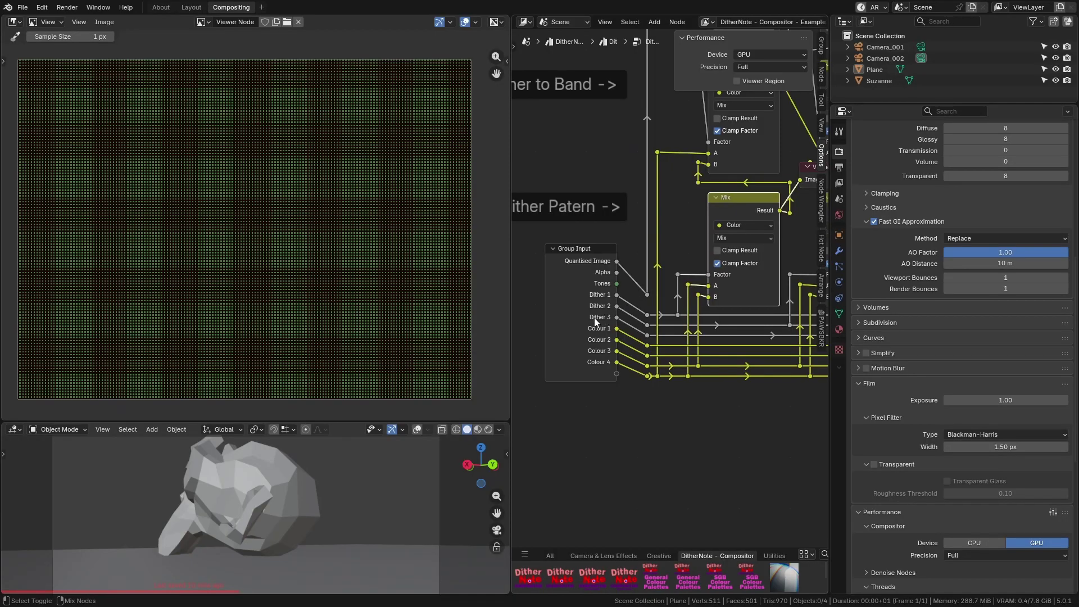
ctrl+shift+click(587, 320)
ctrl+shift+click(586, 319)
ctrl+shift+click(587, 319)
scroll(320, 290, up, 5)
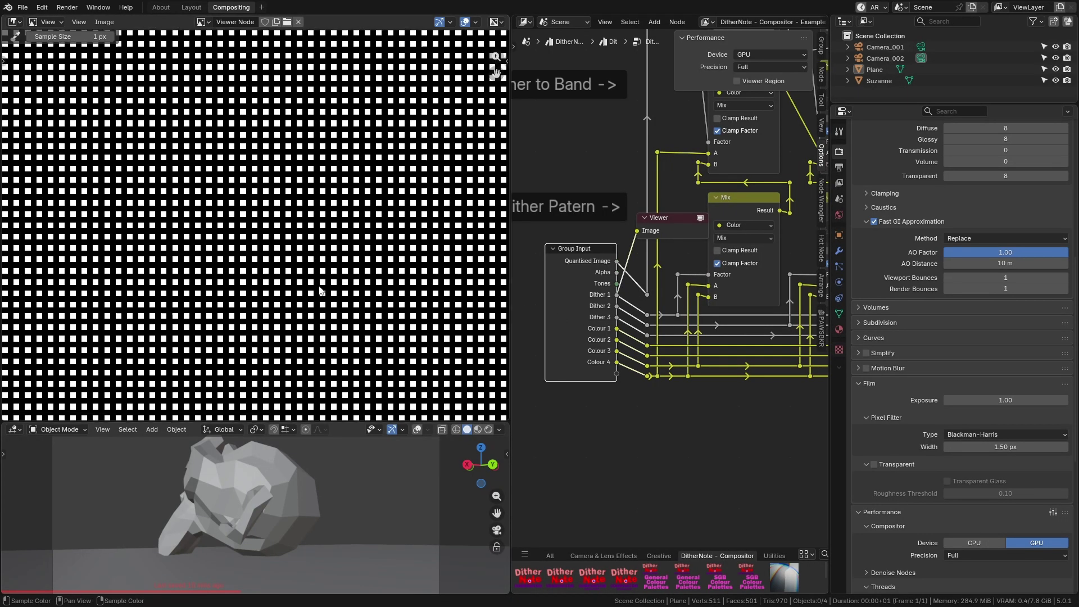
scroll(320, 290, up, 1)
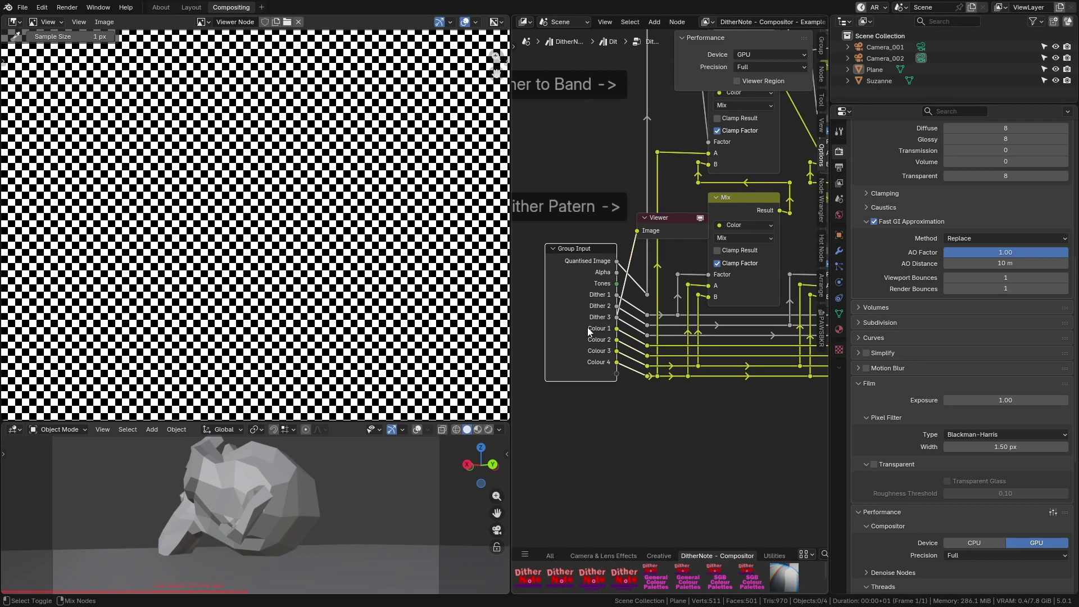
Step: Preview the coloured dither patterns from the lower-row Mix nodes of bands 1 to 5
middle_drag(758, 275, 641, 331)
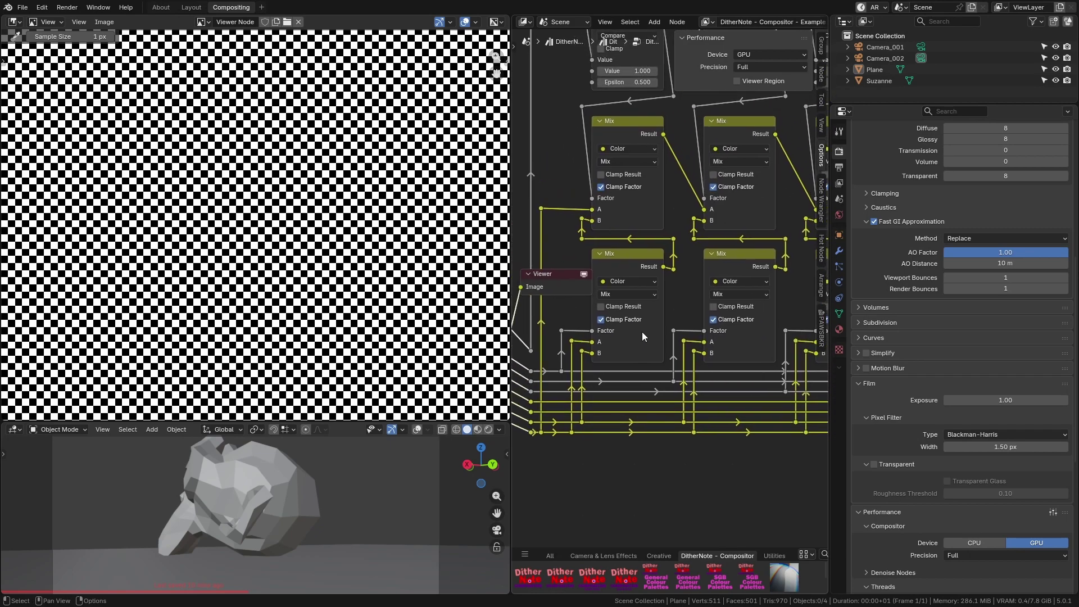
ctrl+shift+click(634, 265)
scroll(694, 293, right, 1)
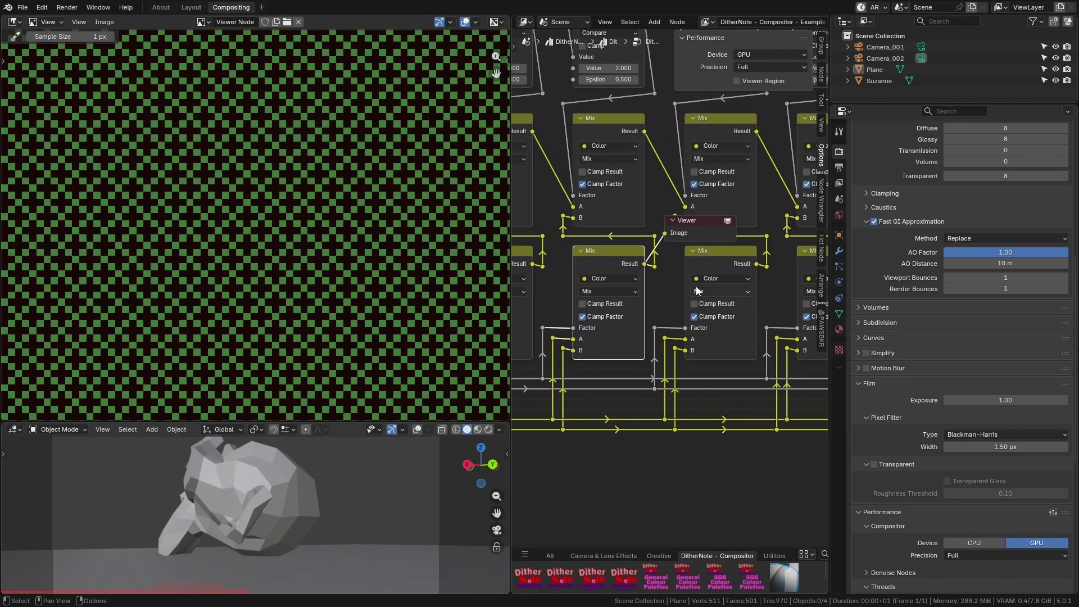
middle_drag(696, 287, 565, 283)
ctrl+shift+click(581, 261)
middle_drag(740, 305, 648, 305)
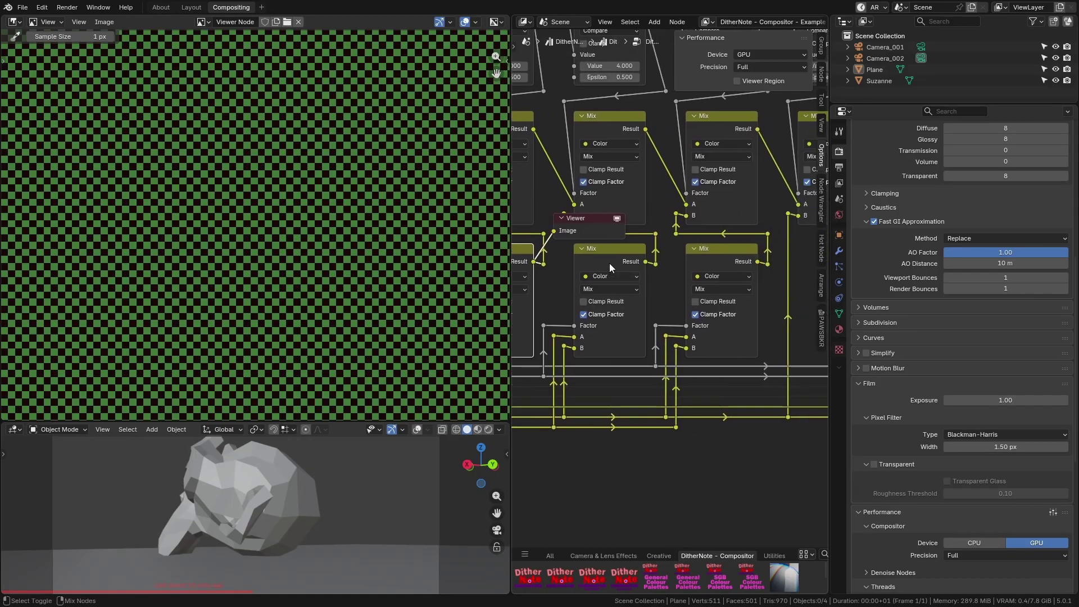
ctrl+shift+click(609, 263)
middle_drag(723, 278, 648, 288)
ctrl+shift+click(646, 272)
Step: Preview the coloured dither patterns from the lower-row Mix nodes of the next tone pair, starting at band 7
middle_drag(735, 291, 527, 300)
ctrl+shift+click(672, 277)
middle_drag(782, 289, 605, 280)
ctrl+shift+click(610, 269)
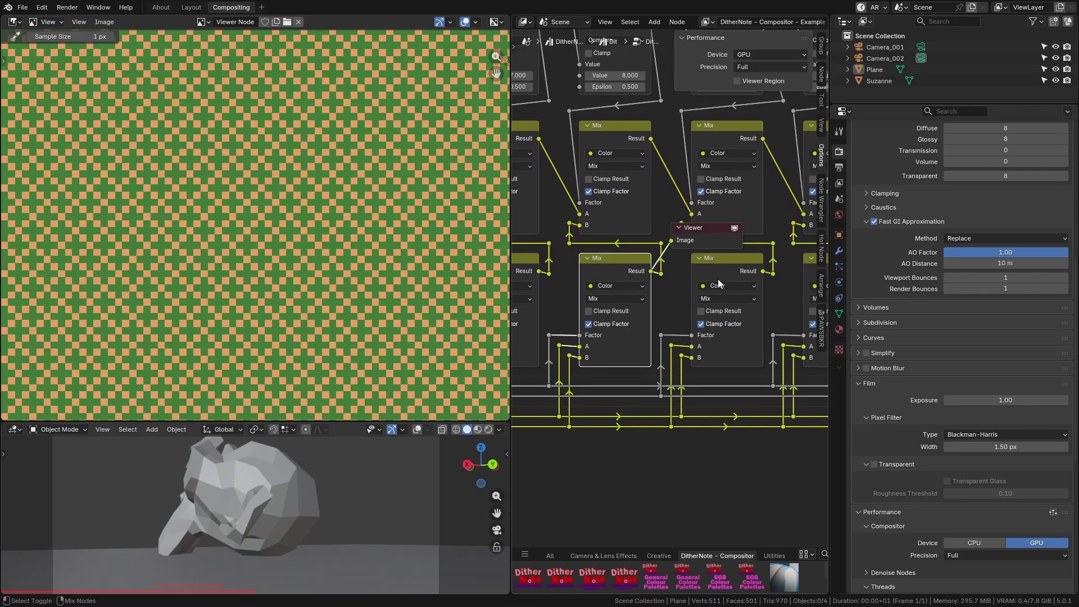
ctrl+shift+click(718, 272)
middle_drag(768, 275, 613, 278)
ctrl+shift+click(673, 265)
ctrl+shift+click(669, 266)
Step: Go back to the first Apply Dither to Band Mix node, preview its result and show the whole image
middle_drag(677, 260, 815, 354)
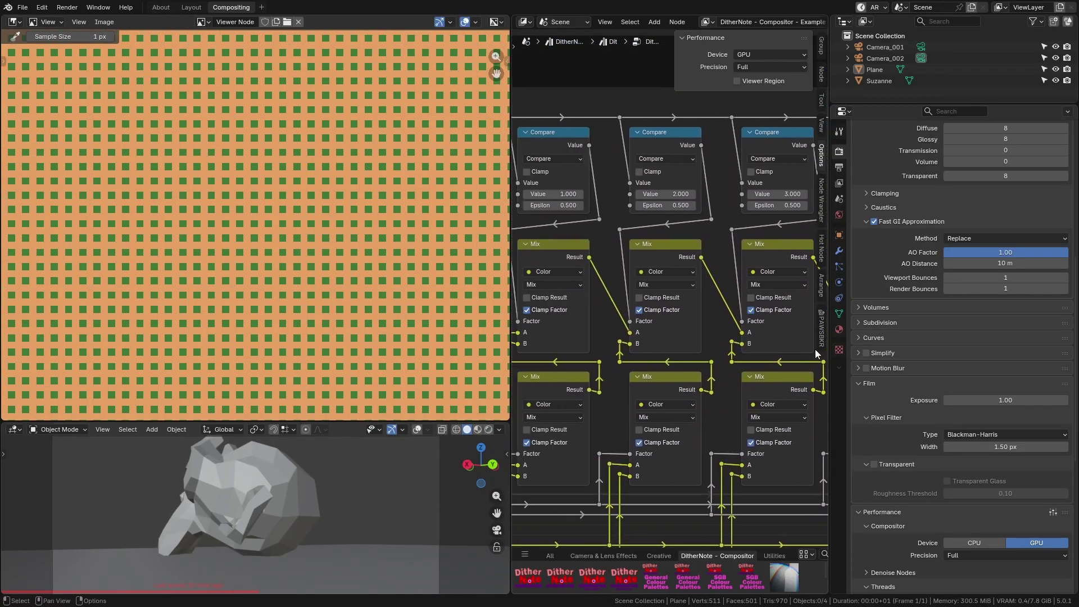
middle_drag(691, 334, 818, 339)
scroll(718, 329, up, 4)
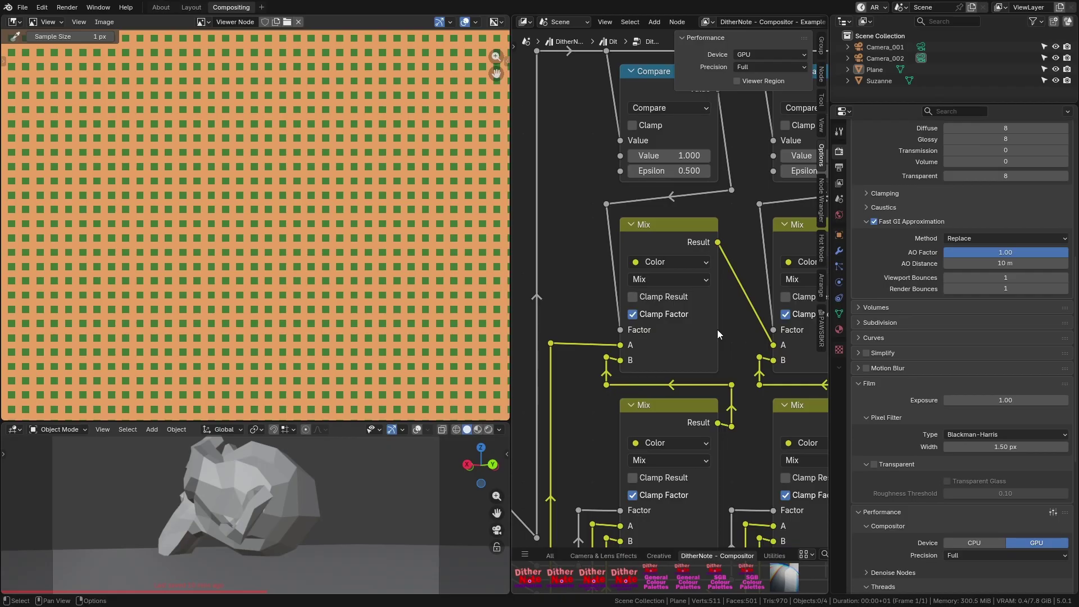
ctrl+shift+click(717, 329)
scroll(359, 292, down, 8)
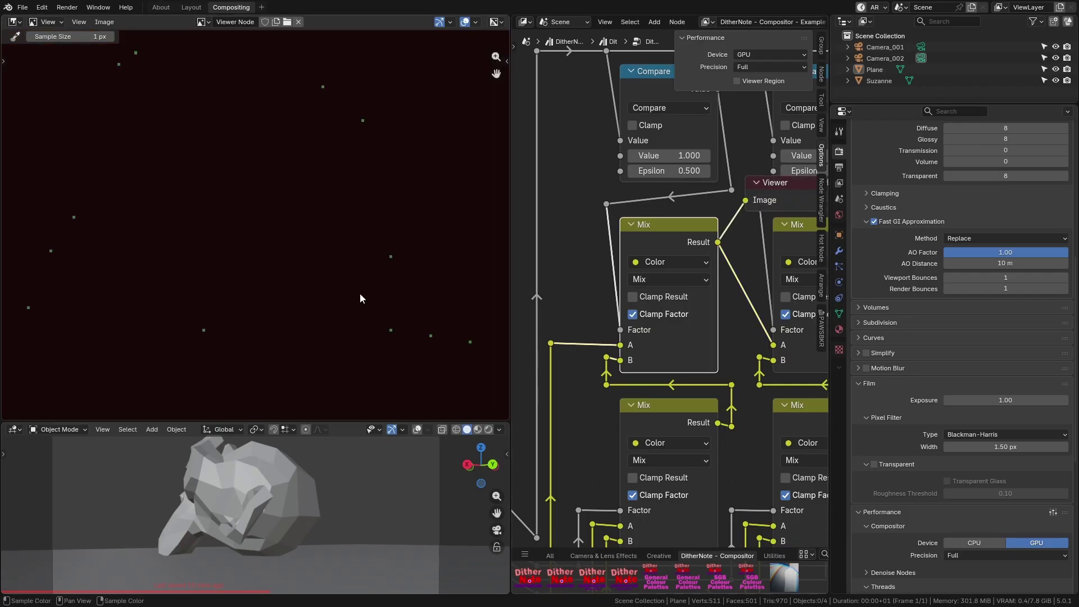
scroll(355, 294, up, 1)
middle_drag(355, 295, 356, 295)
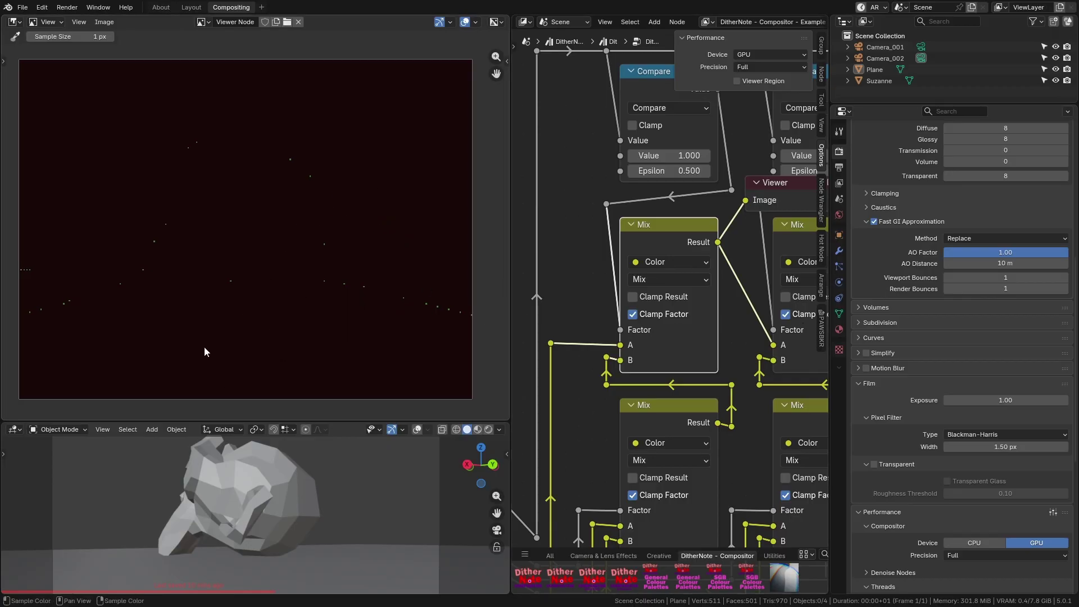
Step: Preview the accumulating dithered image through the Apply Dither to Band Mix nodes of bands 2 to 5
middle_drag(752, 338, 578, 328)
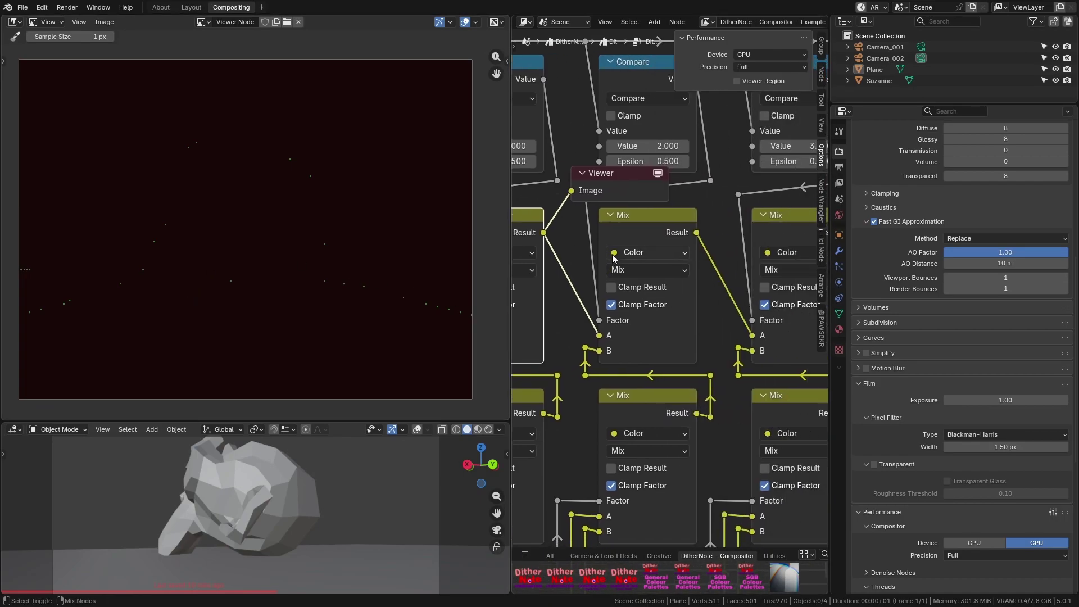
ctrl+shift+click(632, 230)
middle_drag(695, 287, 535, 288)
ctrl+shift+click(630, 231)
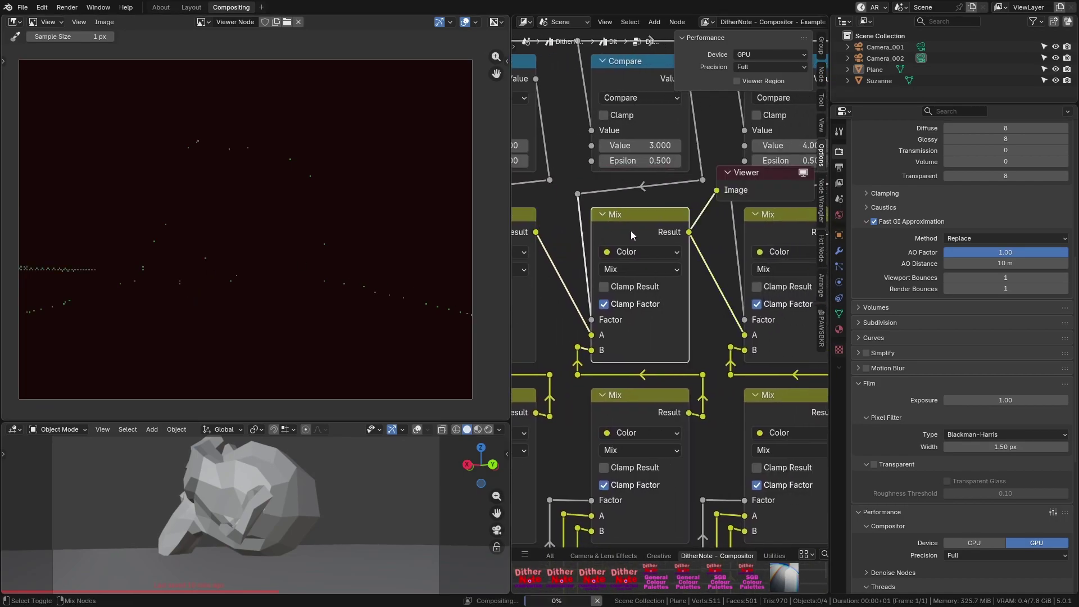
middle_drag(719, 288, 524, 292)
ctrl+shift+click(606, 234)
middle_drag(635, 258, 534, 260)
ctrl+shift+click(655, 240)
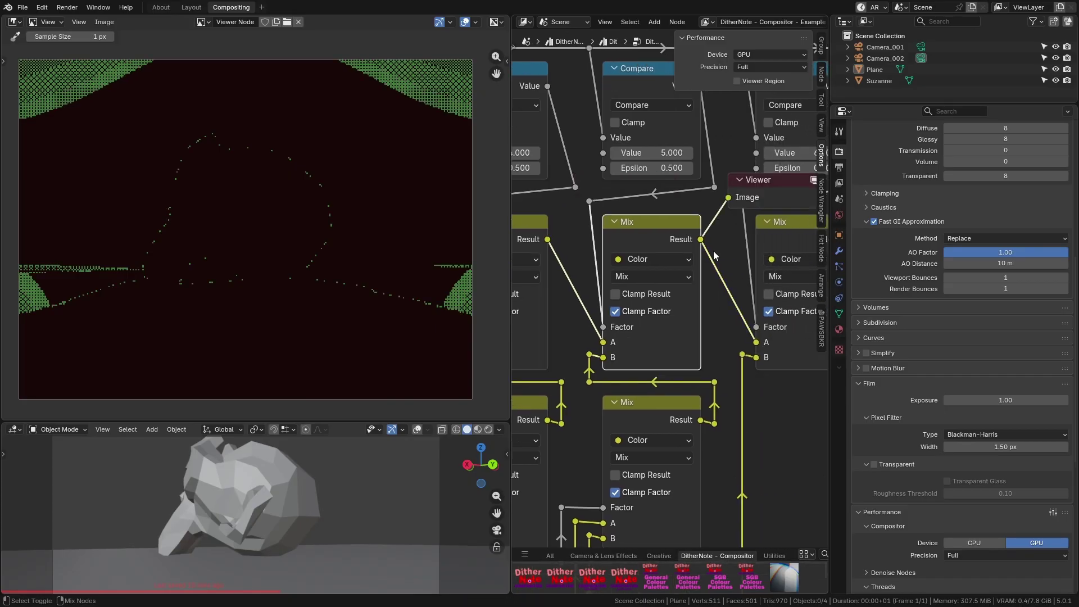
Step: Follow the accumulating dithered image through the Apply Dither to Band Mix nodes from band 6 to at least band 9
middle_drag(722, 252, 539, 252)
ctrl+shift+click(628, 235)
ctrl+shift+click(775, 238)
middle_drag(784, 254, 551, 254)
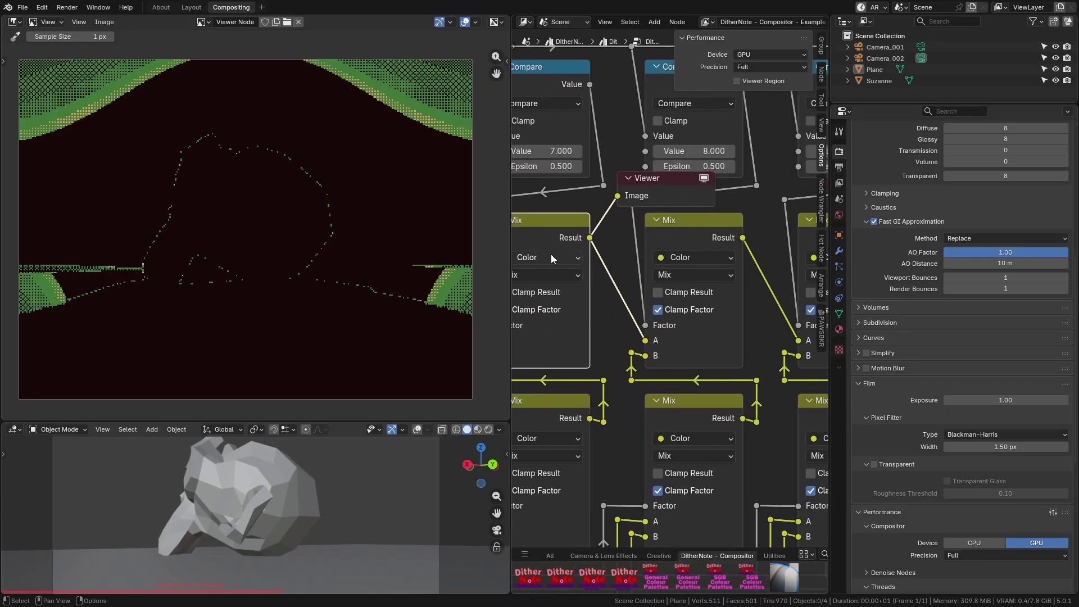
ctrl+shift+click(699, 231)
middle_drag(798, 246, 646, 240)
ctrl+shift+click(694, 240)
ctrl+shift+click(684, 232)
ctrl+shift+click(706, 242)
Step: Continue previewing the Apply Dither to Band Mix nodes up to band 15
middle_drag(778, 283, 598, 326)
ctrl+shift+click(689, 250)
middle_drag(776, 306, 559, 289)
ctrl+shift+click(637, 255)
ctrl+shift+click(618, 281)
middle_drag(705, 295, 552, 301)
ctrl+shift+click(618, 260)
middle_drag(770, 264, 618, 275)
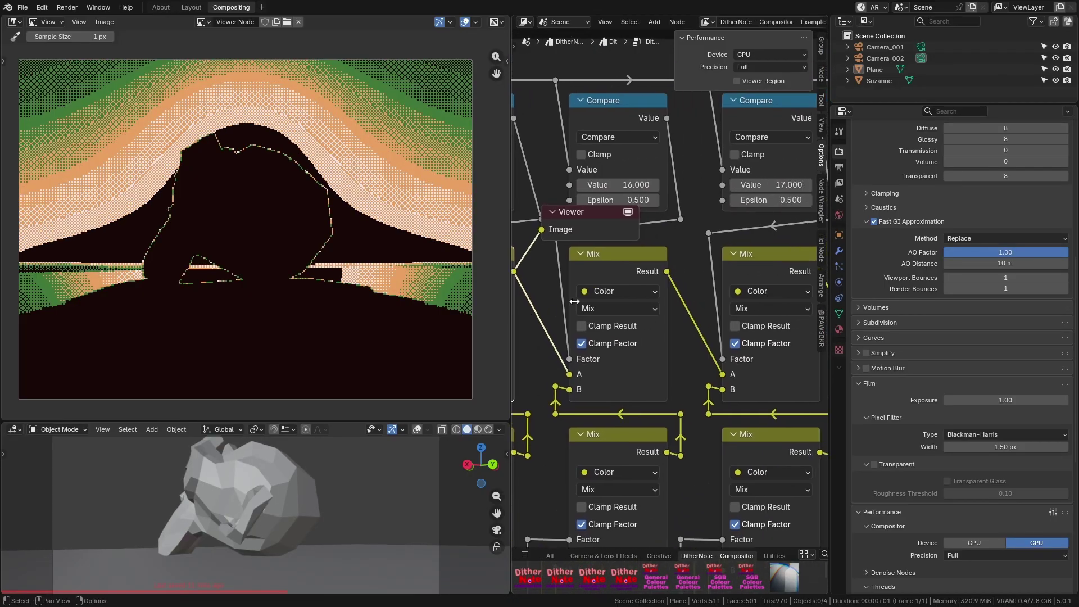
Step: Preview the Mix nodes of bands 16 and 17, then the final Mix under Greater Than, with the whole image in view
ctrl+shift+click(630, 270)
middle_drag(811, 278, 659, 279)
ctrl+shift+click(659, 279)
middle_drag(737, 330, 603, 316)
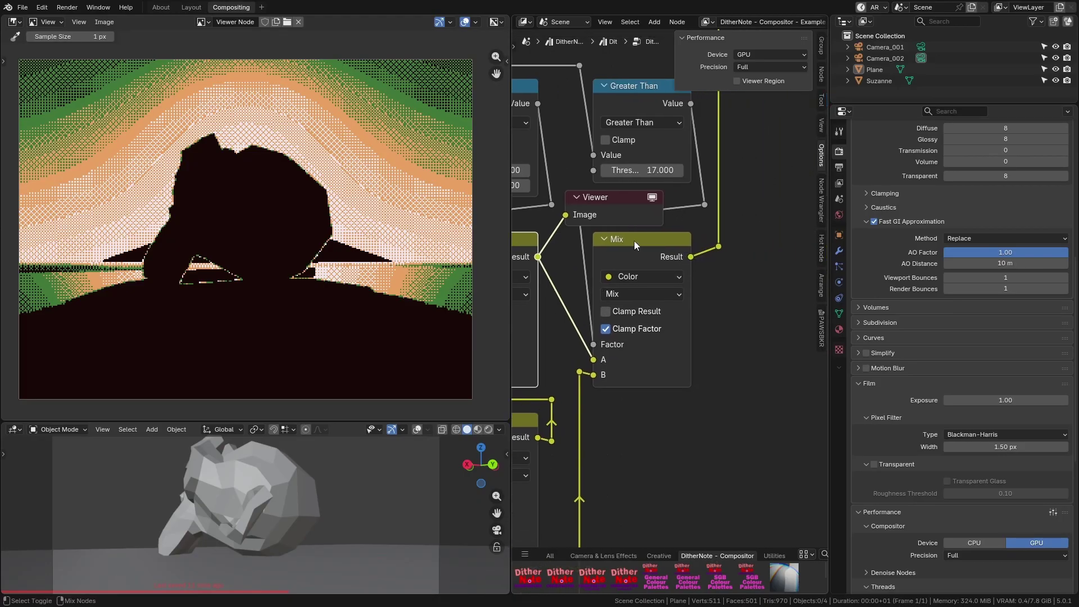
ctrl+shift+click(634, 240)
scroll(305, 342, down, 3)
scroll(315, 334, up, 2)
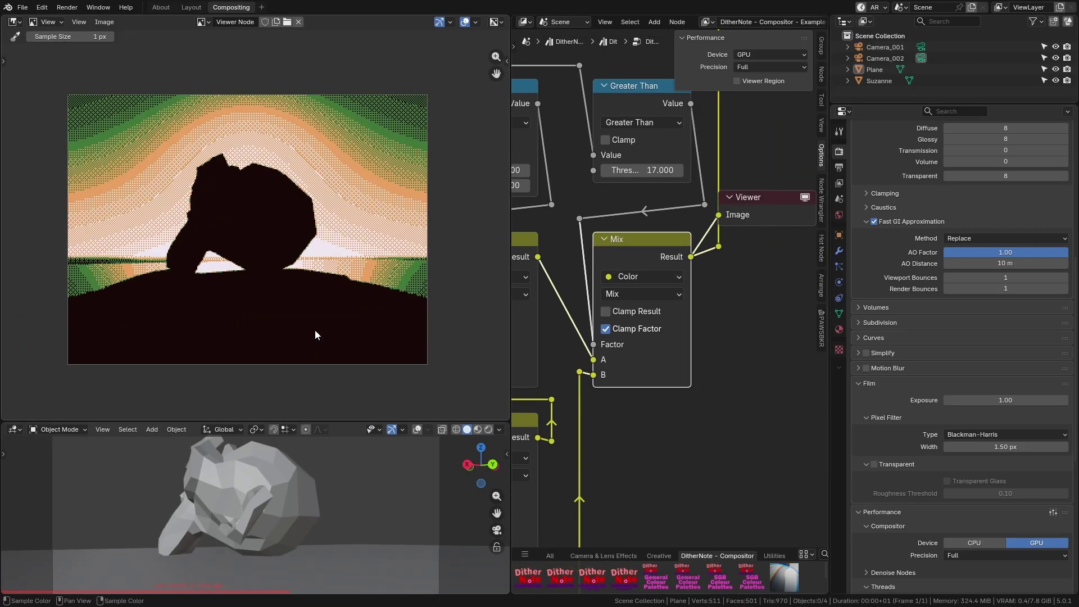
Step: Widen the node editor across the viewer area and frame the Trio Tone and QuadTone sections with nothing selected
scroll(552, 353, down, 8)
middle_drag(552, 353, 517, 348)
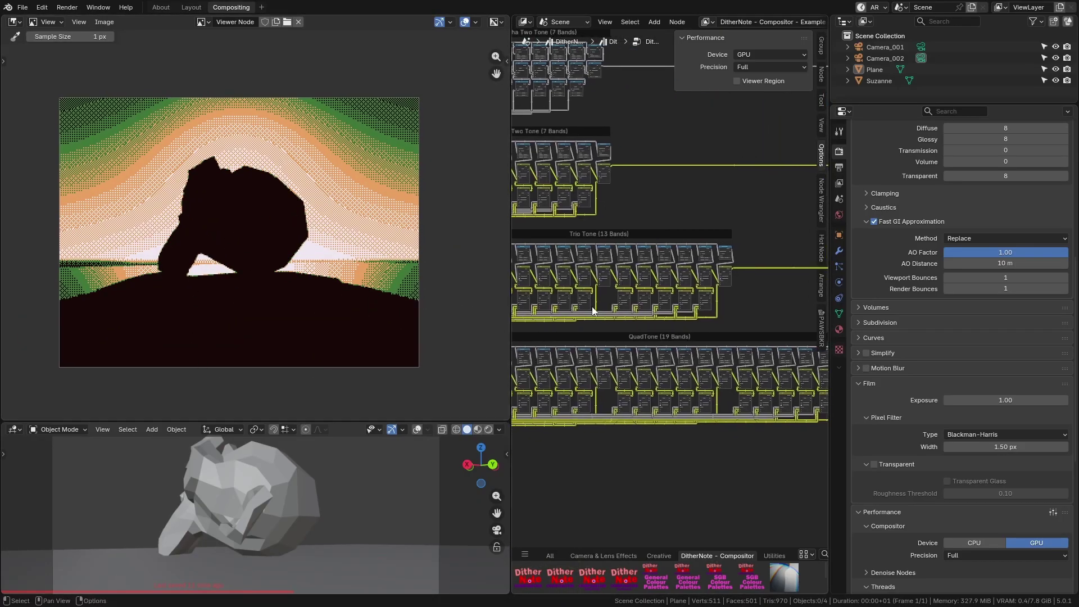
drag(509, 300, 107, 302)
scroll(562, 449, up, 3)
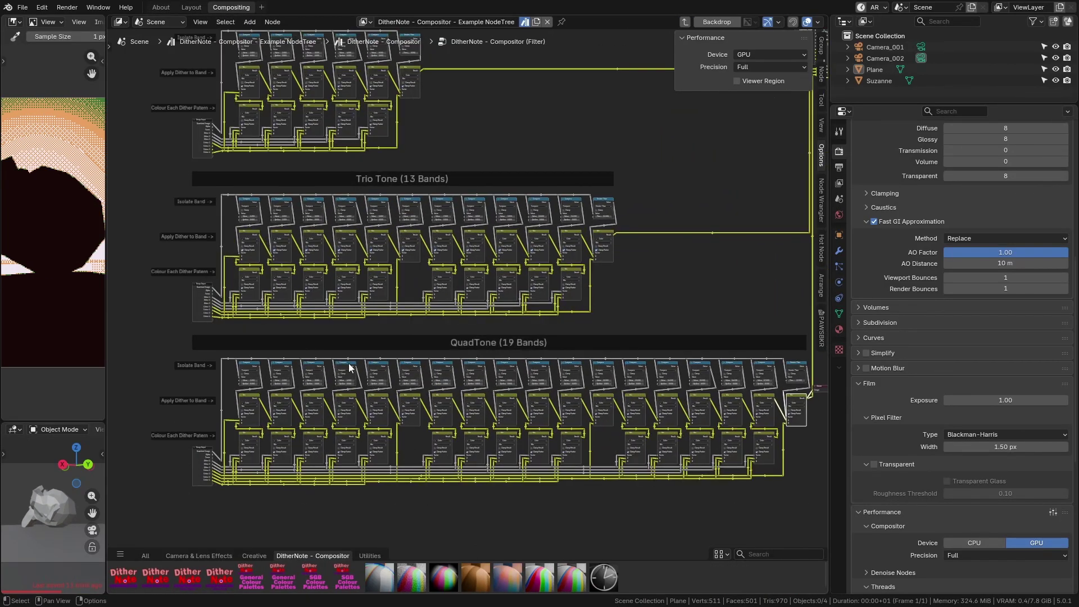
click(576, 498)
middle_drag(478, 293, 618, 467)
middle_drag(482, 355, 341, 100)
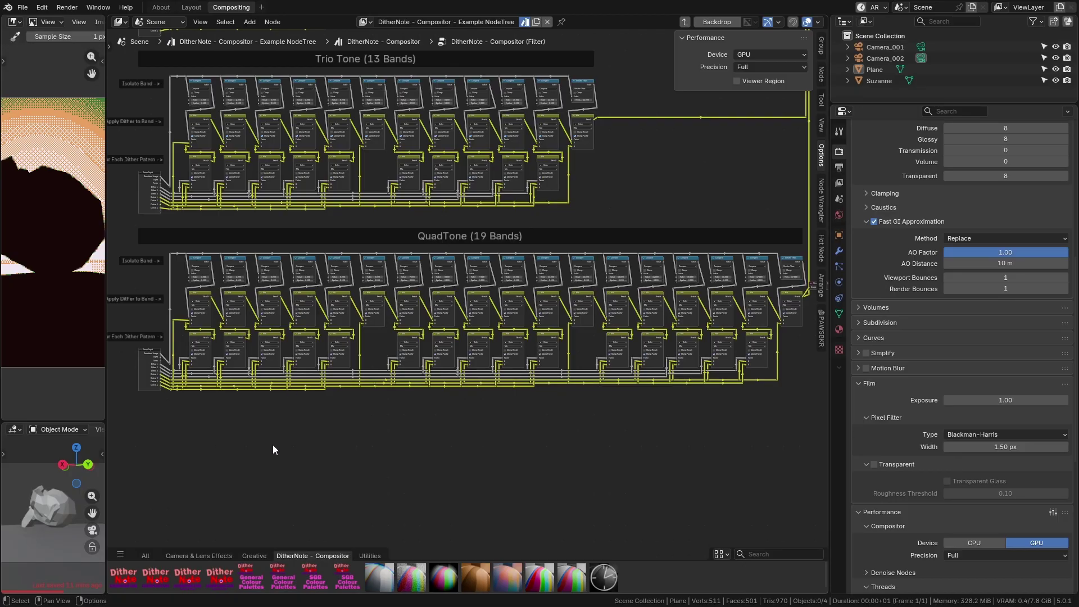
Step: Highlight the first six QuadTone band columns and the following group in turn, clearing the selection after each
drag(160, 437, 372, 255)
middle_drag(449, 417, 435, 416)
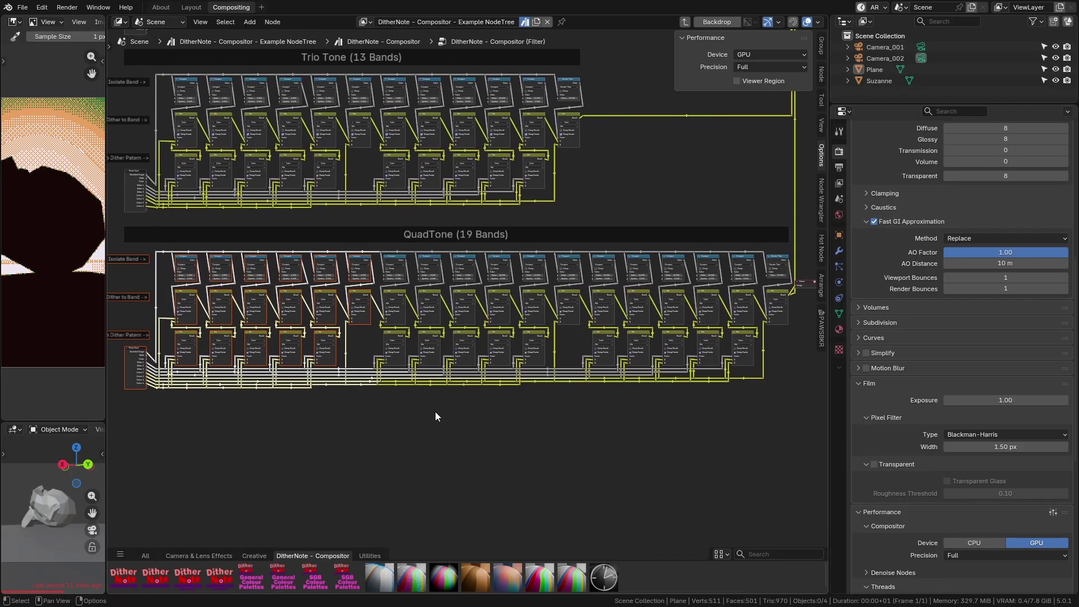
click(434, 414)
drag(332, 419, 581, 259)
click(586, 429)
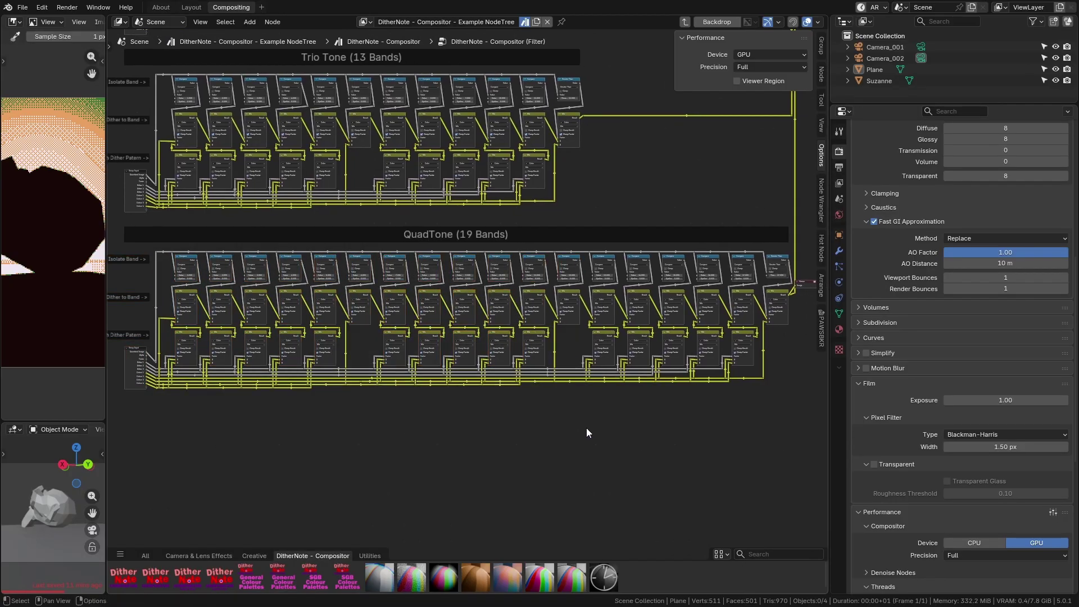
Step: Highlight the last seven QuadTone band columns, clear the selection, and bring the Two Tone and Trio Tone sections into view
drag(559, 420, 765, 256)
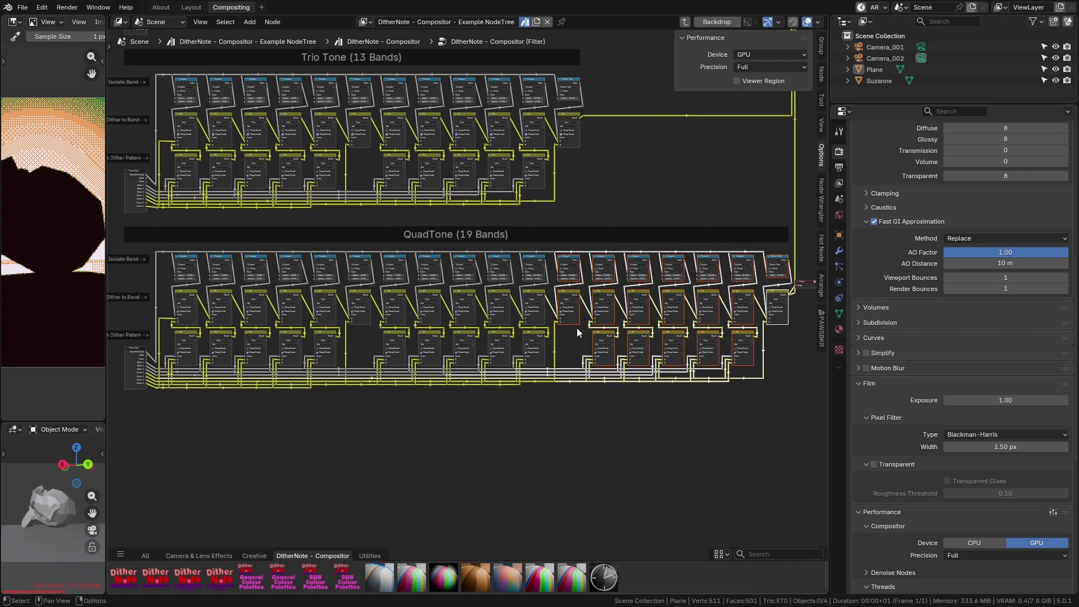
click(625, 384)
scroll(530, 369, down, 1)
shift+middle_drag(485, 308, 576, 493)
scroll(427, 418, up, 3)
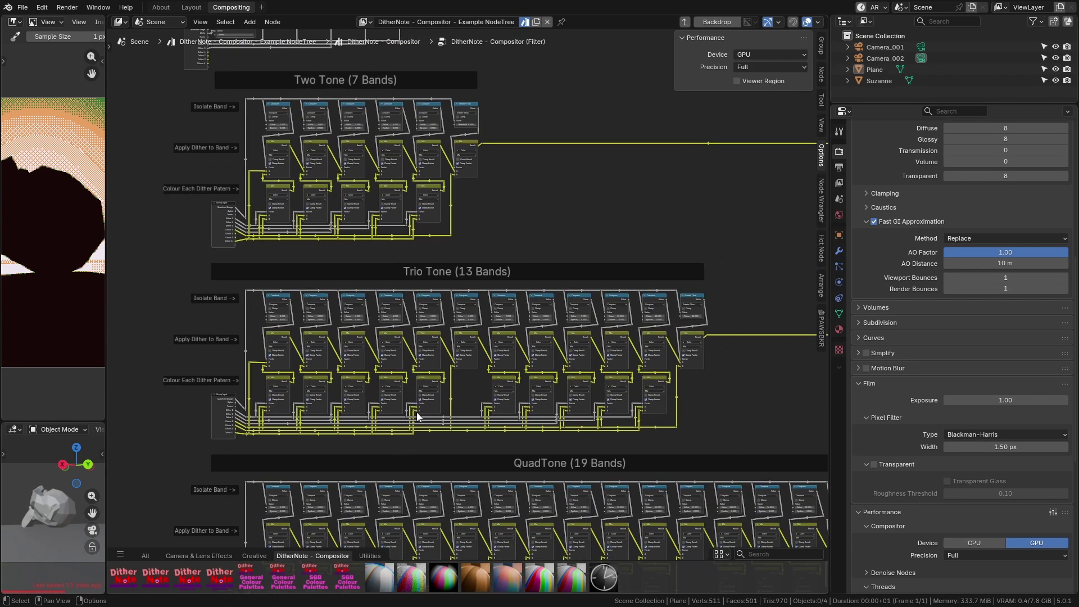
Step: Highlight the two groups of Trio Tone band columns one after the other, followed by the Two Tone columns
shift+middle_drag(467, 425, 497, 371)
scroll(443, 385, up, 3)
scroll(354, 397, down, 2)
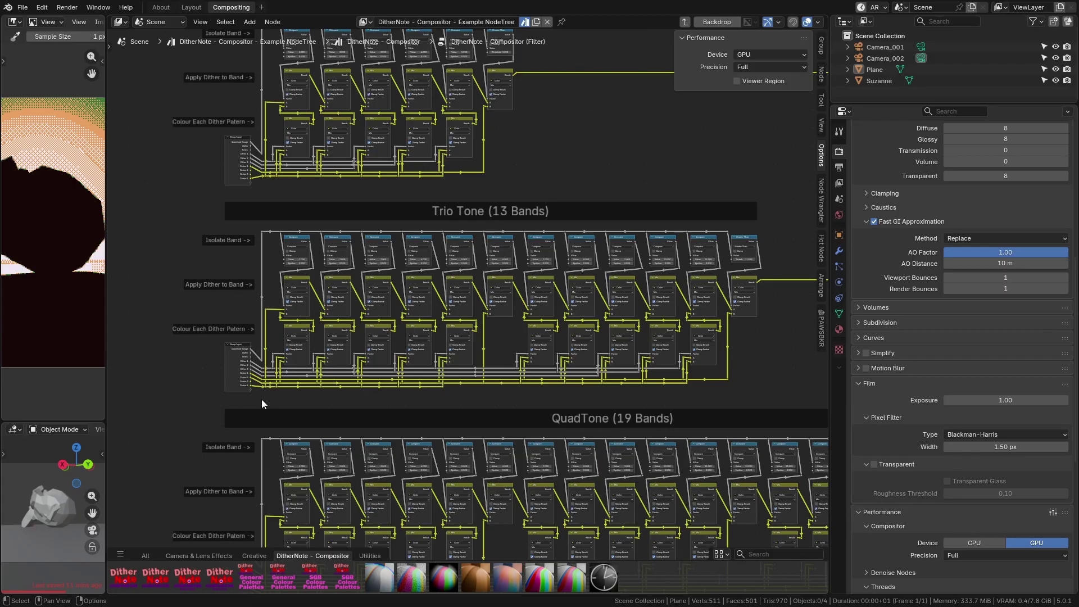
drag(261, 399, 500, 235)
drag(500, 403, 785, 236)
middle_drag(555, 184, 558, 439)
drag(285, 465, 527, 318)
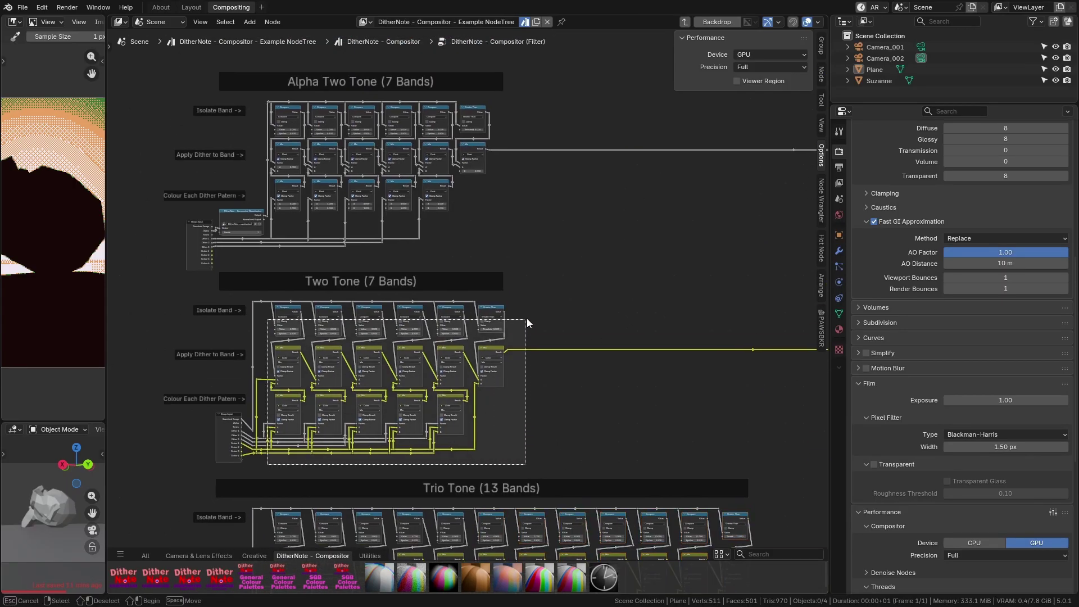
Step: Frame the Alpha Two Tone (7 Bands) section inside the Filter group for a closer look
scroll(500, 330, up, 2)
scroll(500, 330, up, 3)
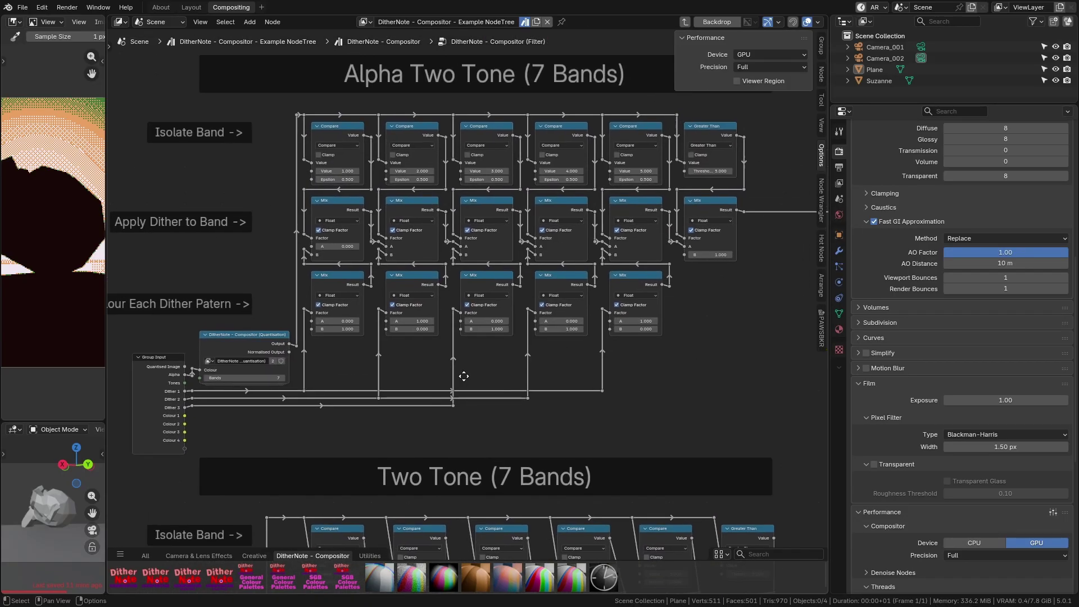
scroll(542, 329, down, 4)
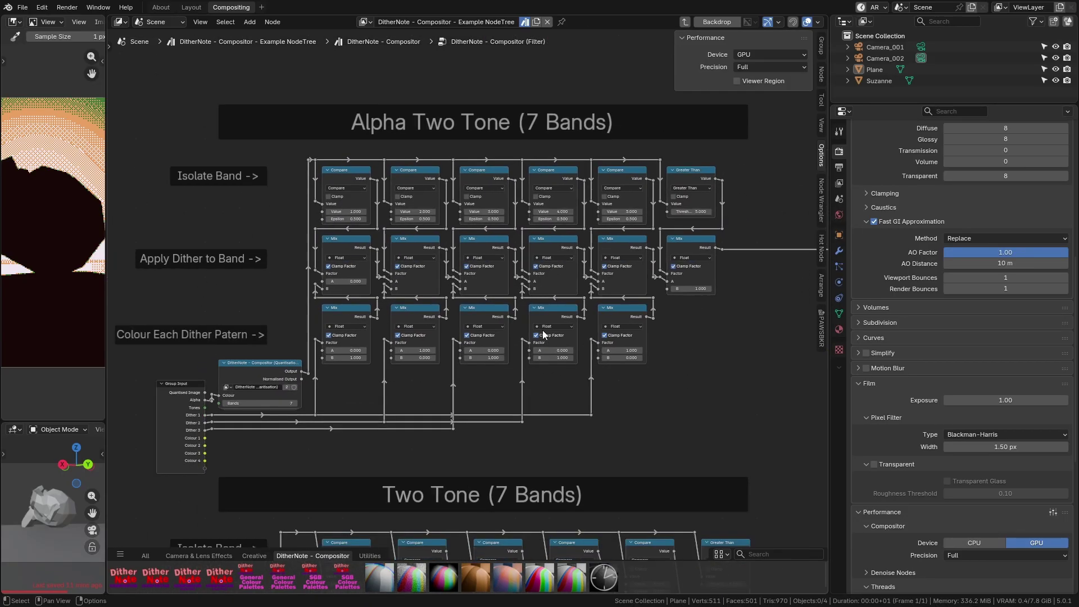
Step: Leave the Filter group and frame the Alpha Threshold nodes in the main DitherNote group
key(Tab)
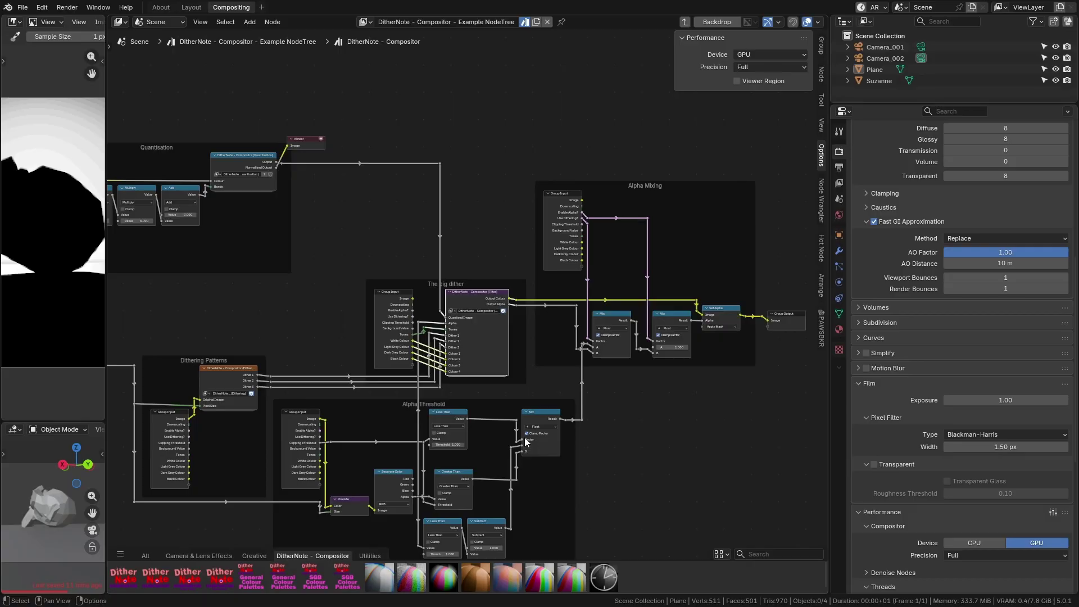
scroll(558, 380, up, 3)
scroll(584, 333, up, 4)
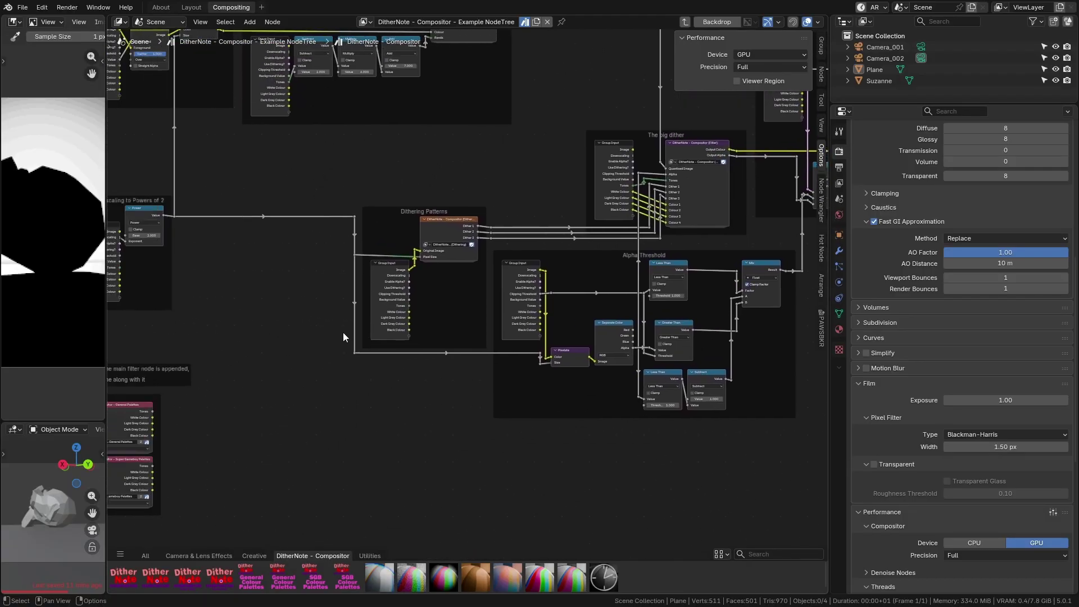
scroll(584, 333, up, 1)
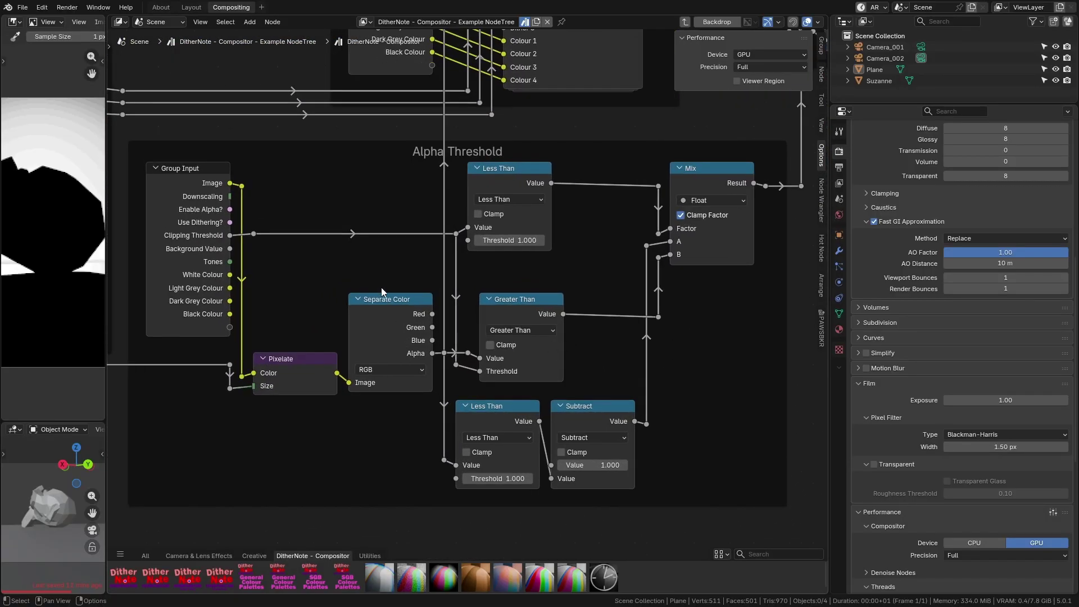
scroll(646, 285, up, 1)
scroll(646, 284, down, 1)
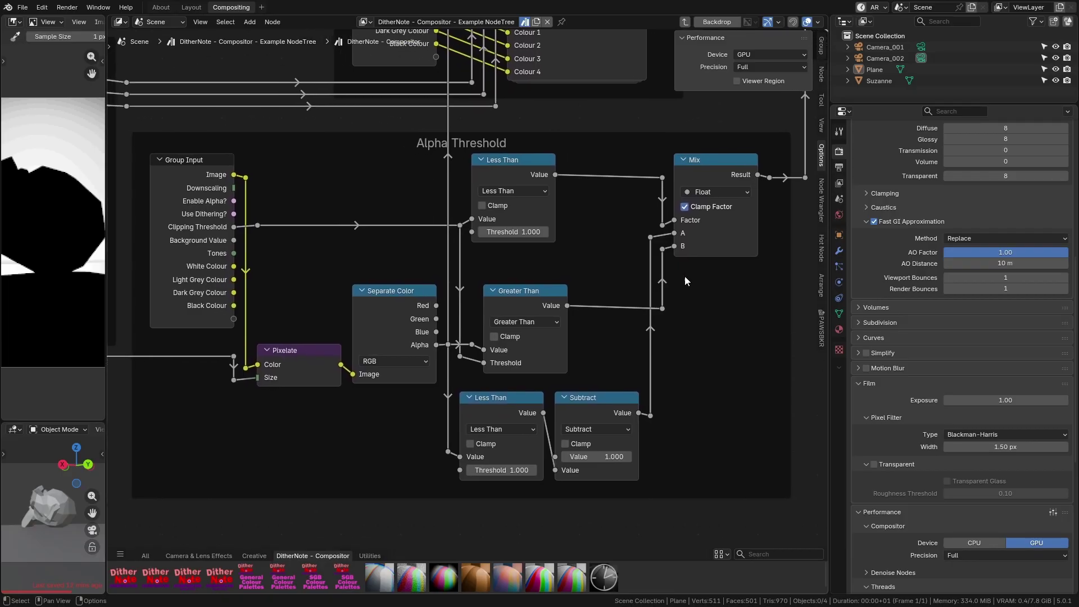
Step: Widen the viewer area, enable the transparent film, and preview the Alpha output of Separate Color in the Alpha Threshold frame
drag(106, 266, 397, 304)
ctrl+shift+click(608, 347)
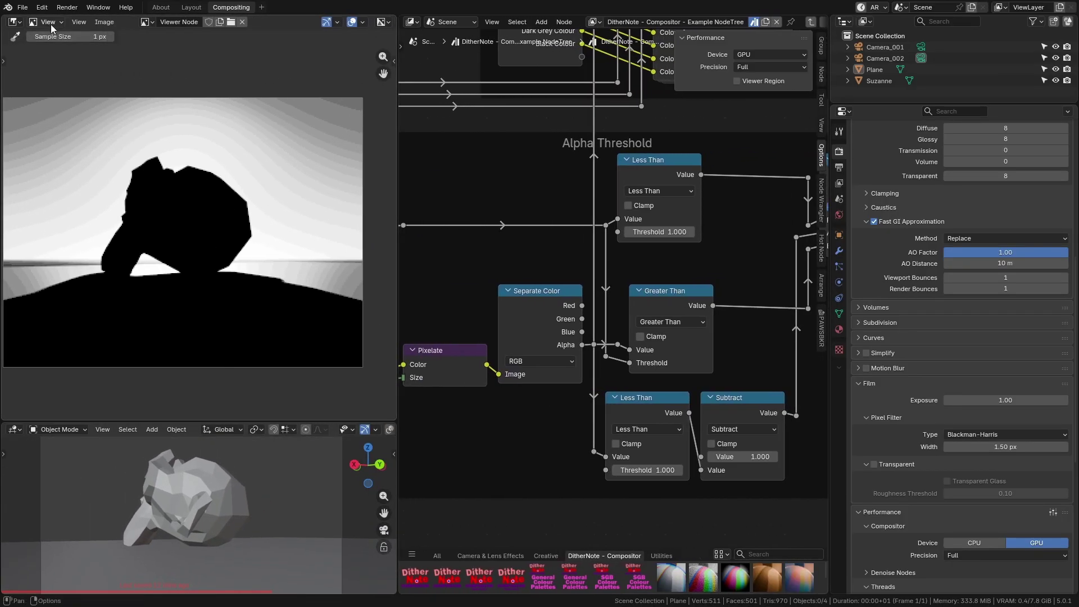
ctrl+middle_drag(213, 273, 187, 234)
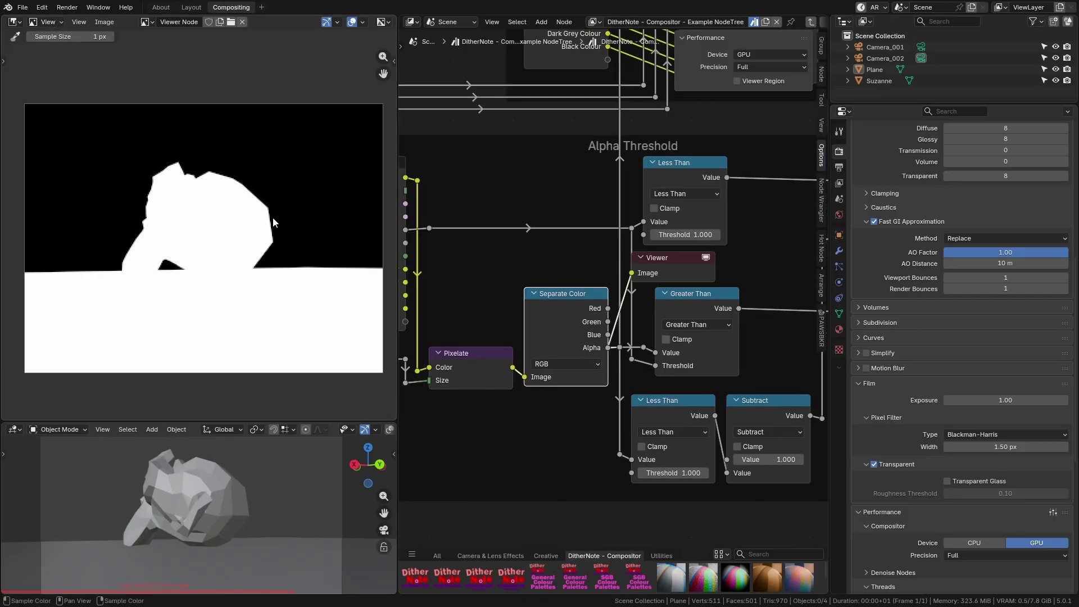
scroll(219, 310, up, 2)
ctrl+middle_drag(298, 285, 304, 260)
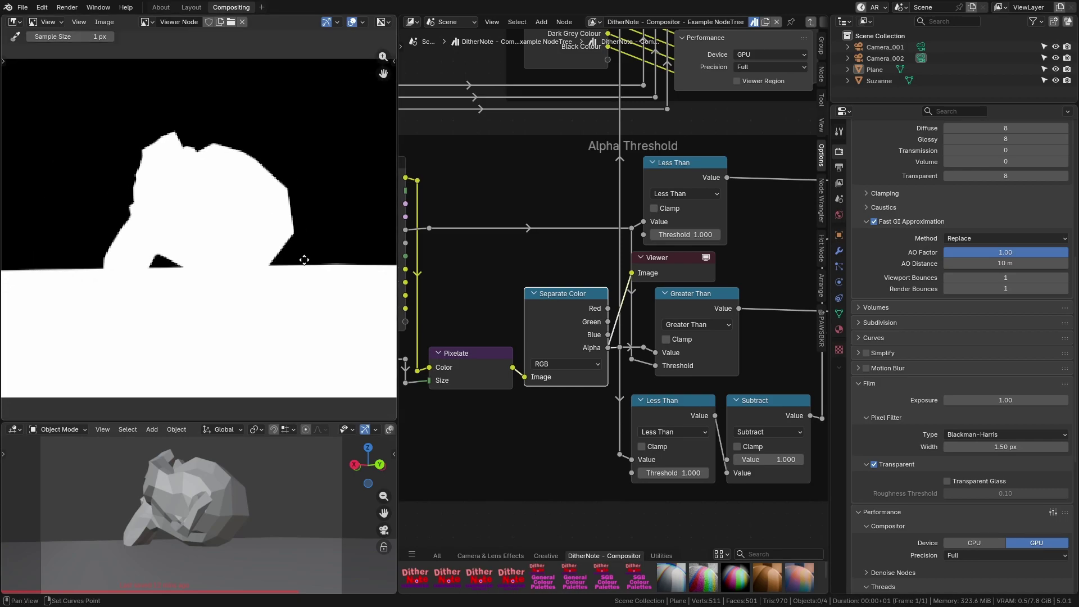
scroll(621, 403, down, 1)
scroll(618, 331, up, 1)
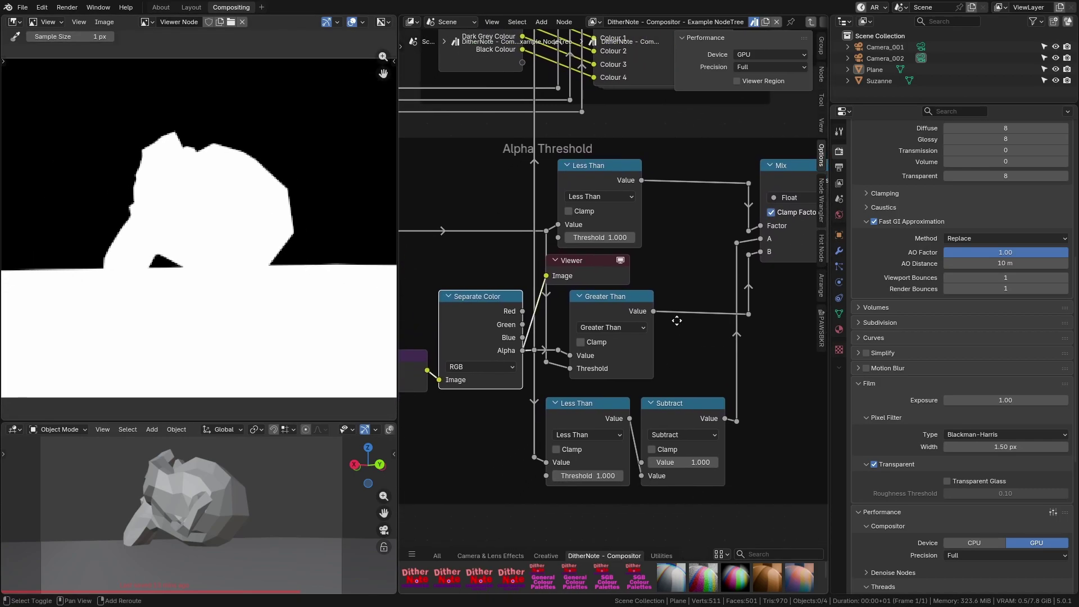
Step: Preview the Alpha Threshold frame's Mix result and compare the mask edge at a higher and a slightly lower Clipping Threshold
middle_drag(680, 315, 472, 352)
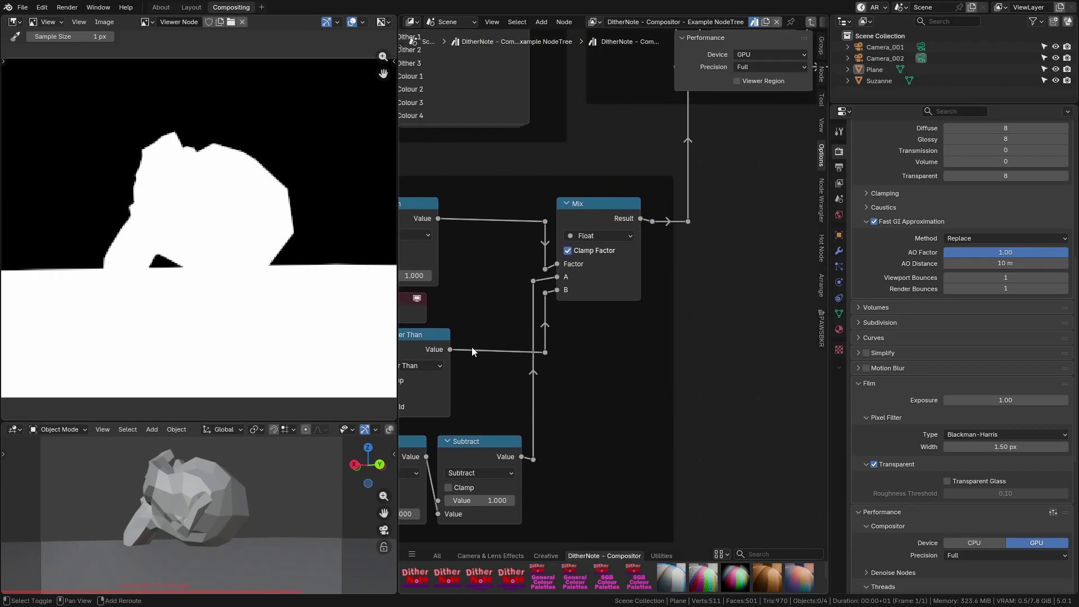
ctrl+shift+click(592, 213)
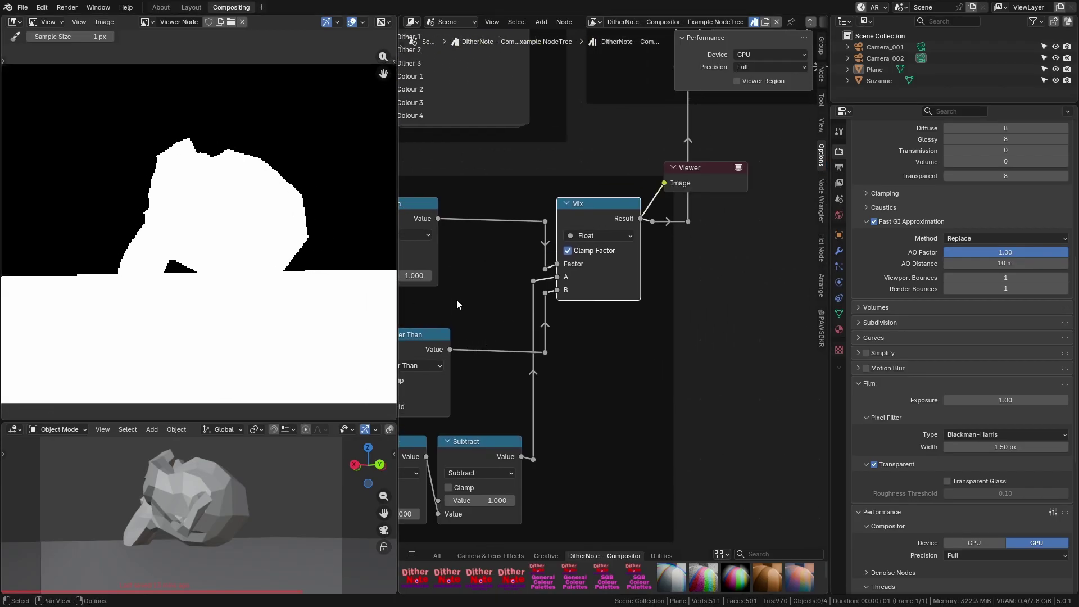
key(Tab)
drag(629, 332, 657, 332)
key(Tab)
scroll(160, 250, up, 2)
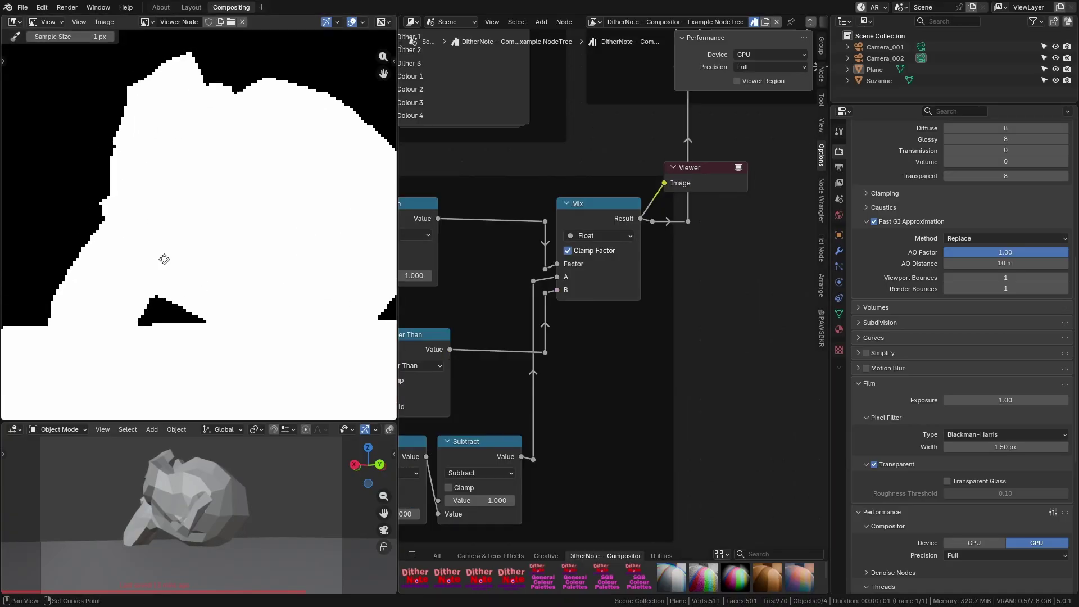
mouse_move(164, 259)
middle_down()
mouse_move(136, 213)
mouse_move(176, 274)
mouse_move(175, 262)
middle_up()
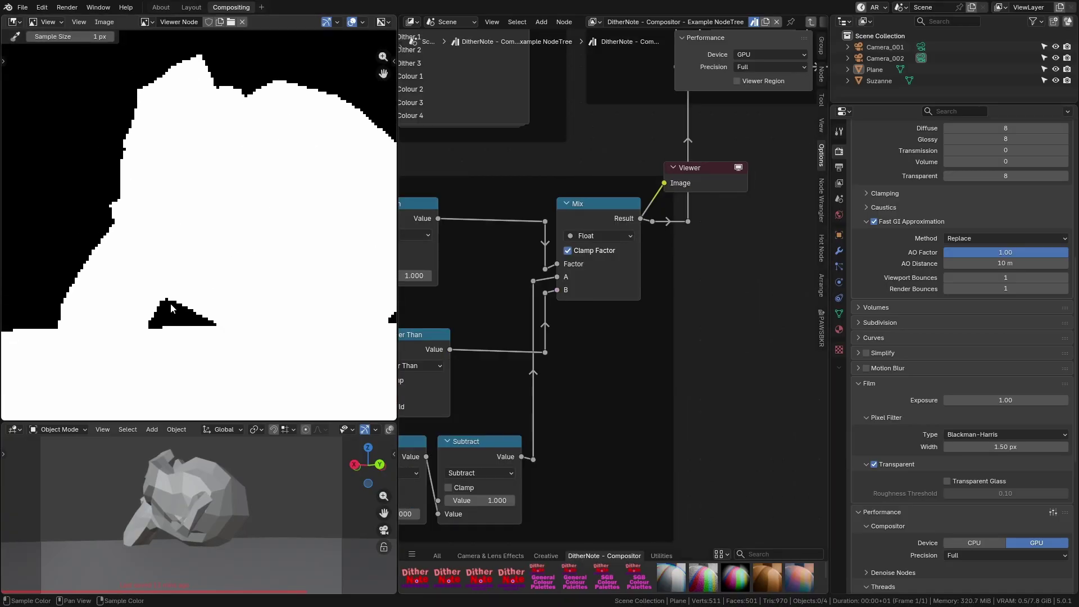
key(Tab)
mouse_move(658, 332)
mouse_down()
mouse_move(581, 336)
mouse_move(682, 332)
mouse_move(644, 332)
mouse_up()
key(Tab)
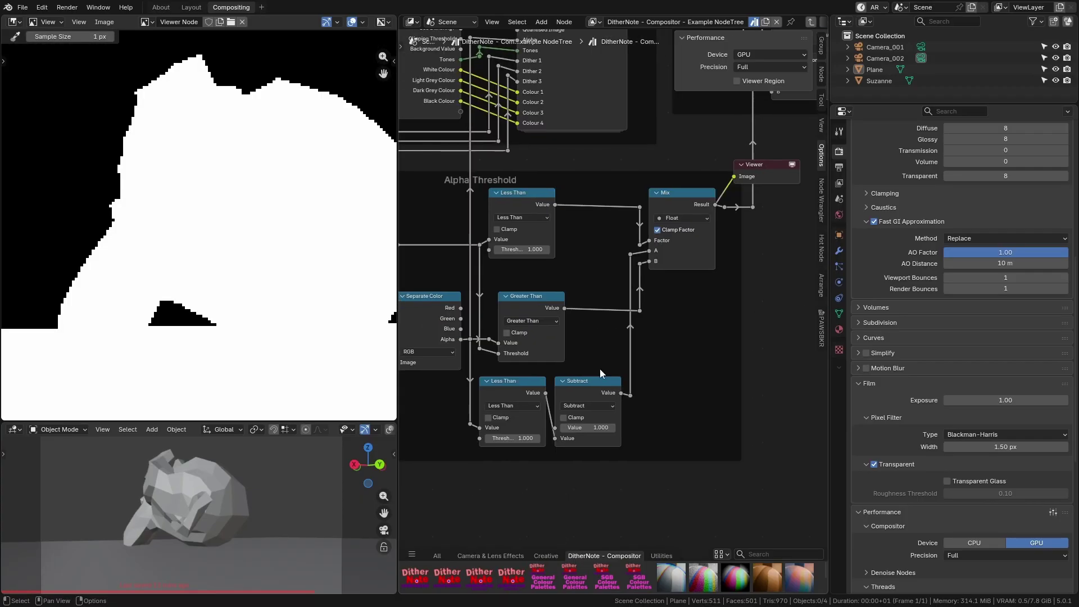
Step: Reopen the Filter group from The big dither frame and maximise the node editor on the Alpha Two Tone section
key(Tab)
click(606, 240)
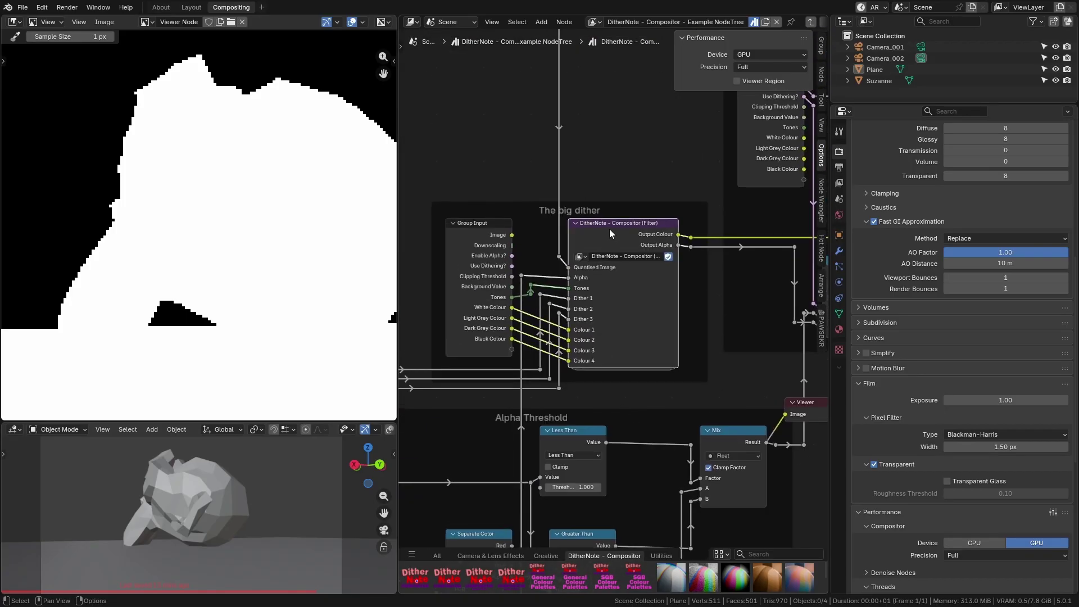
key(Tab)
scroll(619, 298, up, 1)
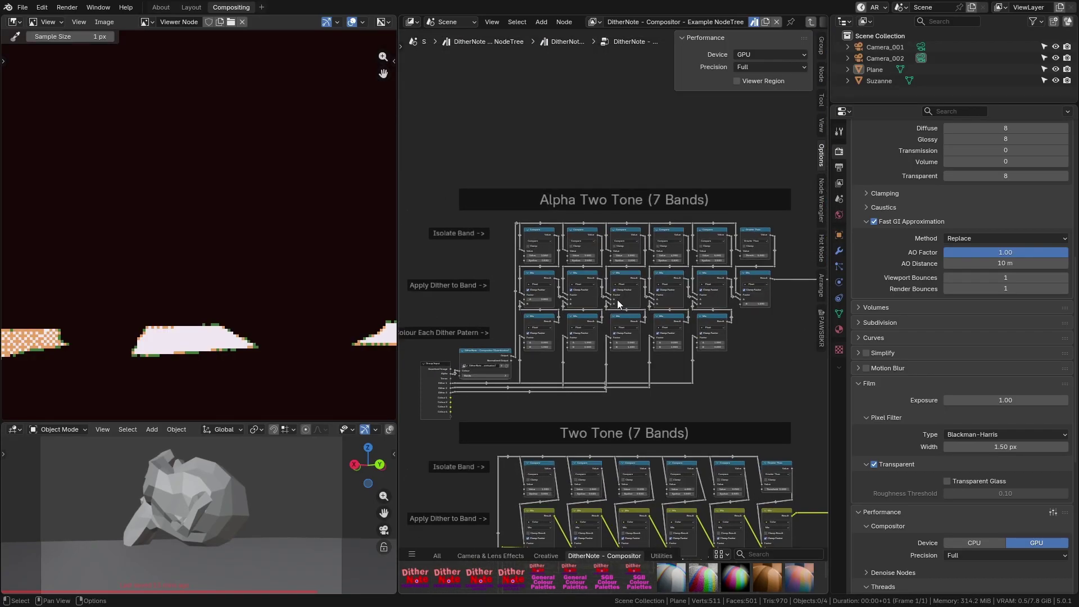
scroll(547, 361, up, 1)
middle_drag(730, 336, 669, 323)
scroll(669, 323, down, 2)
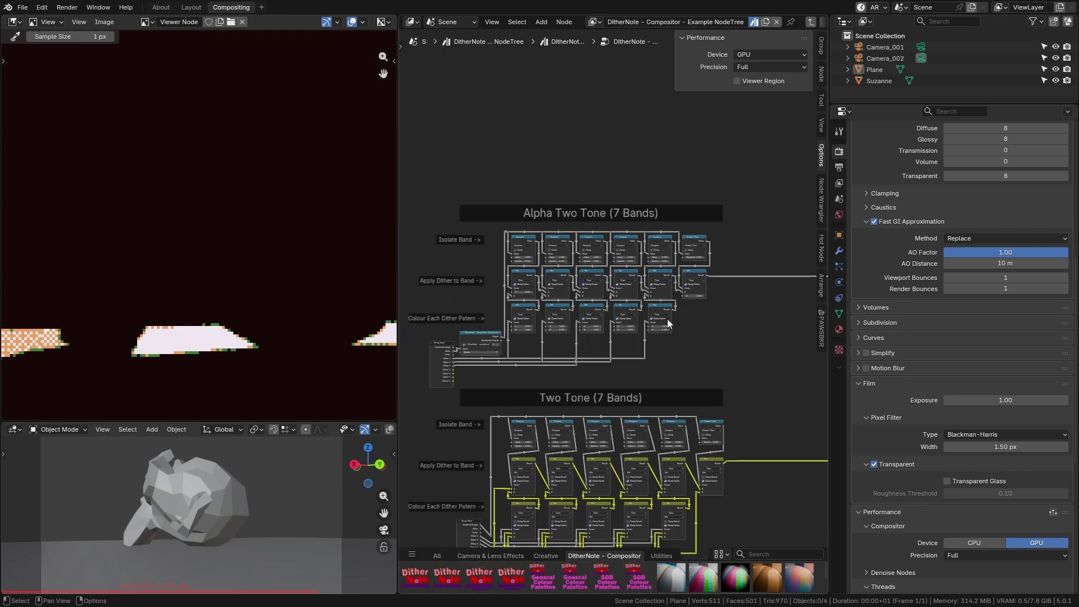
middle_drag(668, 388, 682, 338)
scroll(662, 277, down, 1)
scroll(663, 277, down, 2)
scroll(616, 292, up, 9)
scroll(477, 288, up, 5)
key(ctrl+space)
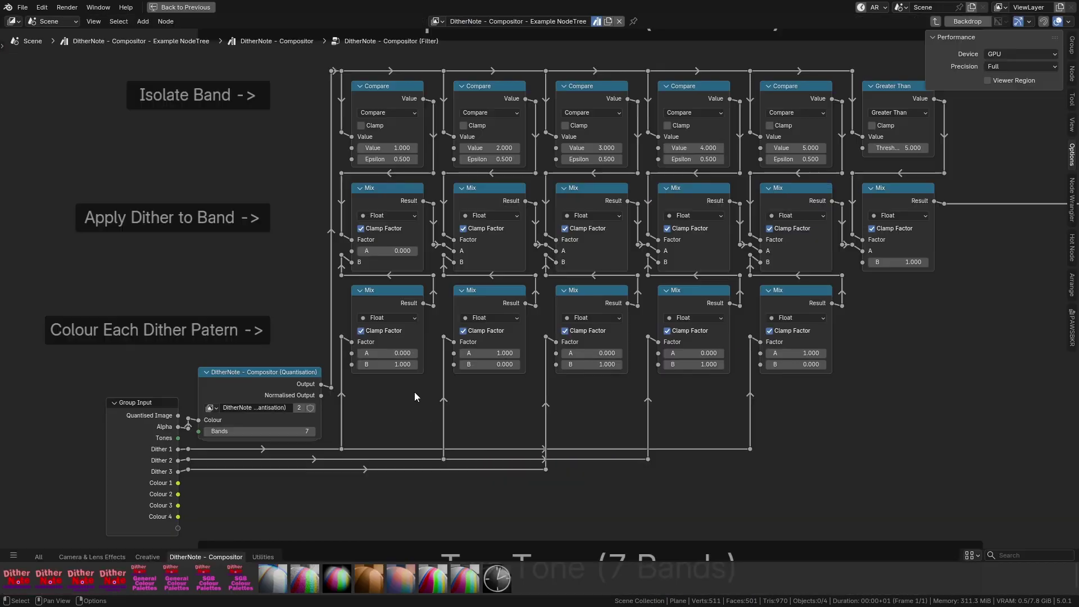
Step: Examine the Alpha Two Tone band columns against the Two Tone section, ending close up on the Quantisation node and its Alpha input
middle_drag(413, 392, 340, 467)
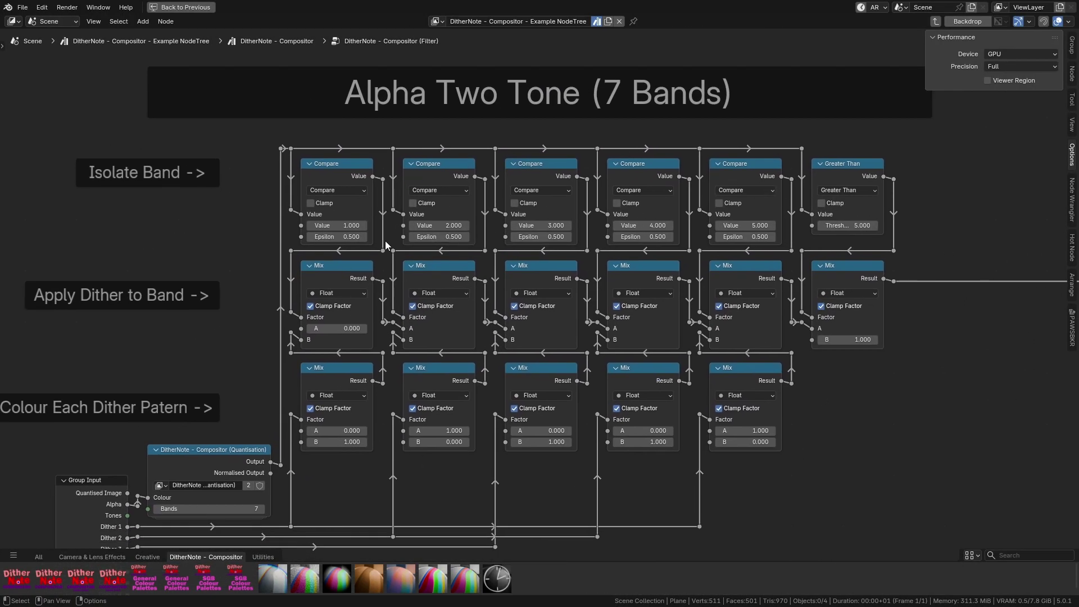
middle_drag(678, 489, 678, 296)
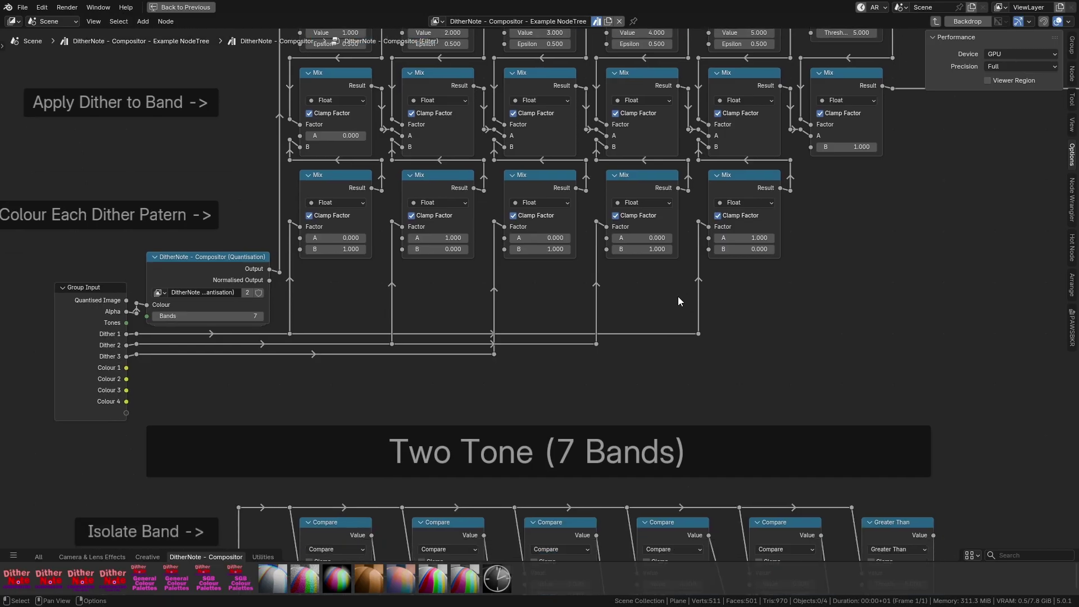
scroll(597, 414, down, 4)
middle_drag(618, 495, 626, 341)
shift+scroll(549, 332, up, 5)
scroll(549, 332, up, 3)
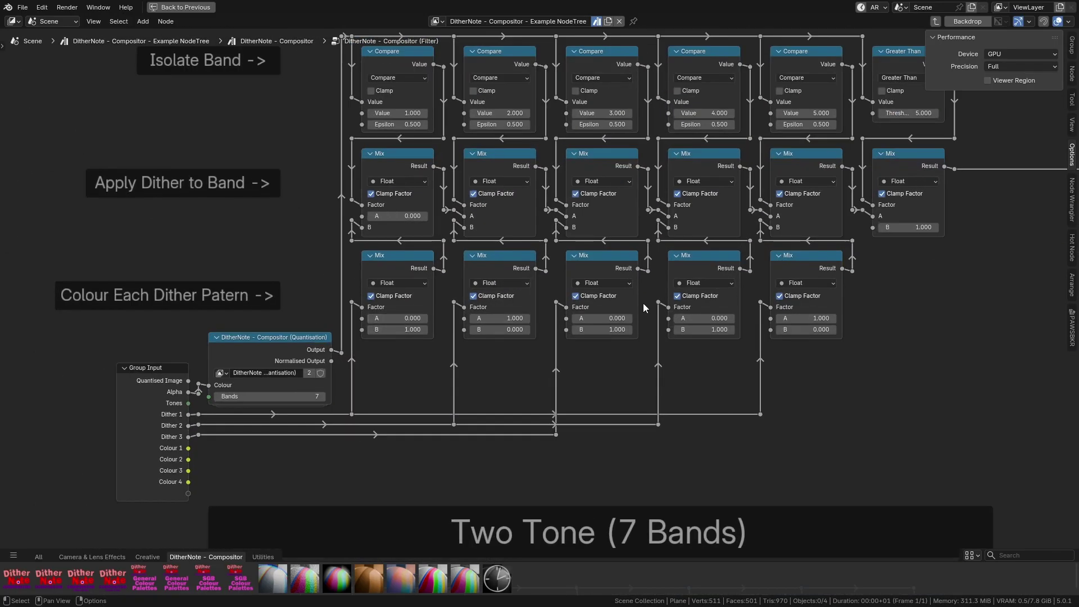
scroll(472, 336, up, 3)
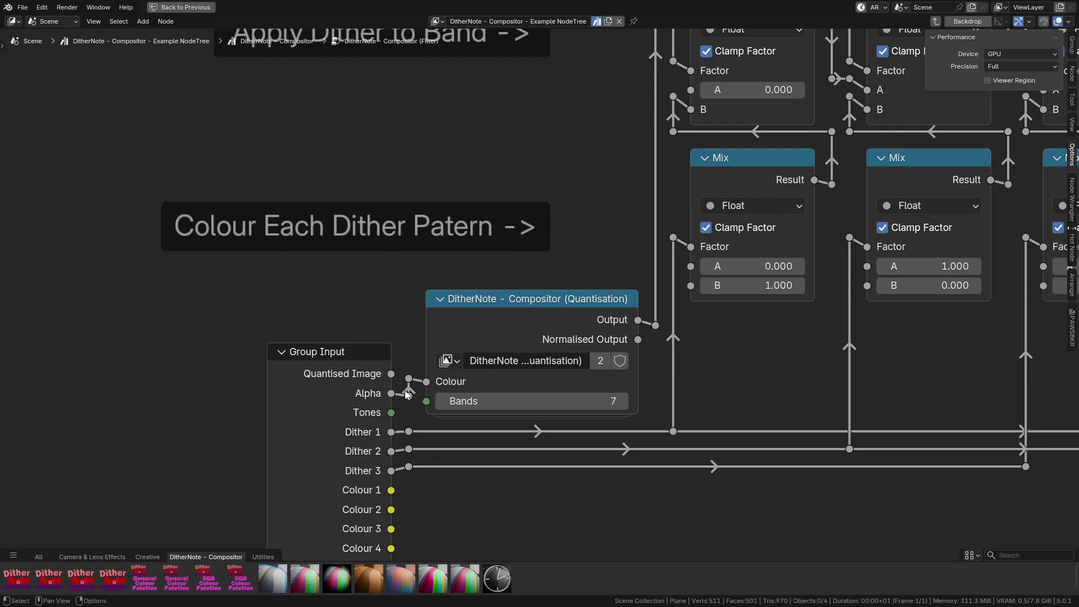
Step: Inspect the Quantisation group used in Alpha Two Tone, then go up to the main group's Quantisation frame
key(Tab)
scroll(496, 325, down, 3)
scroll(495, 330, up, 4)
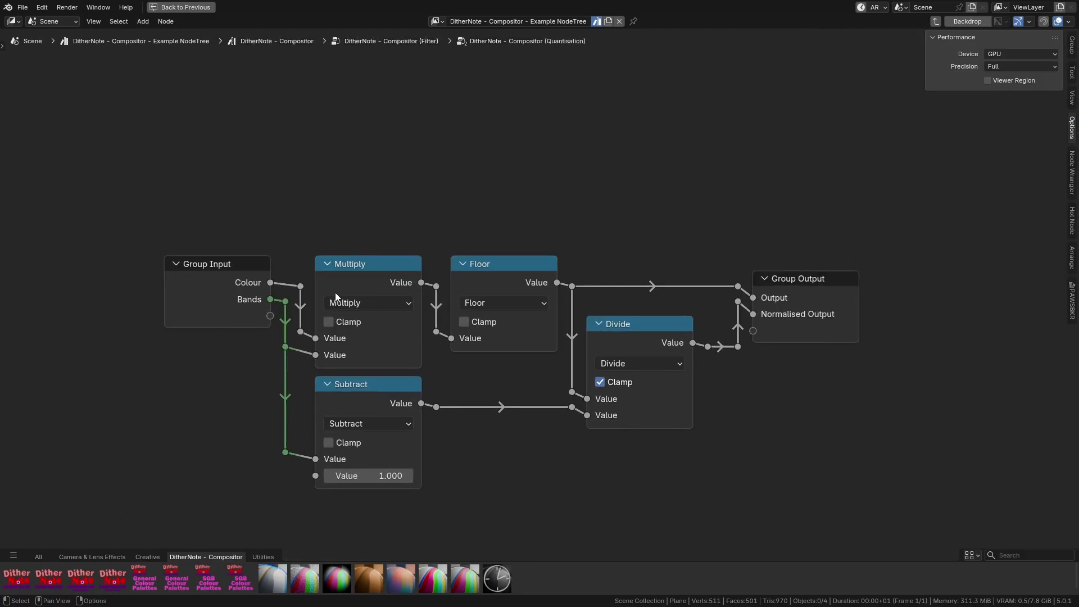
key(Tab)
key(Tab)
scroll(770, 359, down, 3)
scroll(422, 217, up, 3)
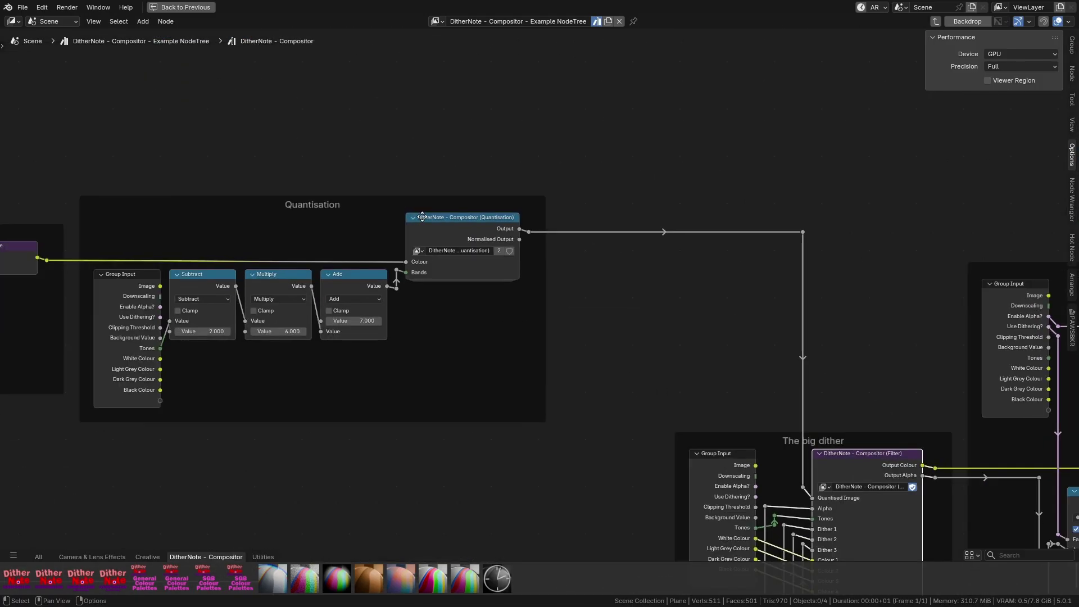
Step: Check inside the main Quantisation group, then return to the Filter group and check its 7-band Quantisation node again
key(Tab)
key(Tab)
click(490, 239)
key(Tab)
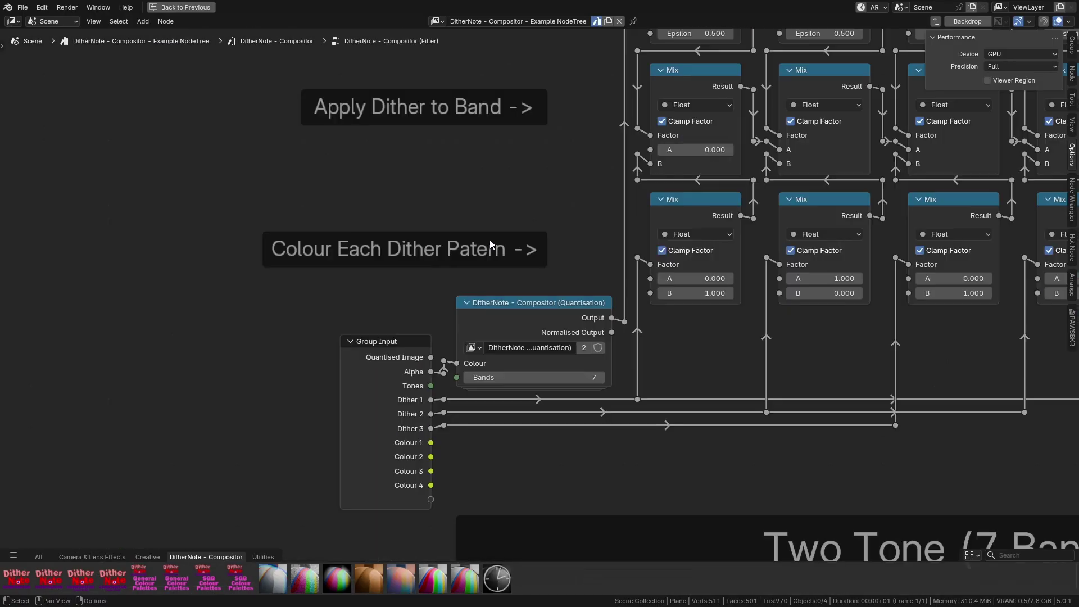
click(523, 314)
key(Tab)
key(Tab)
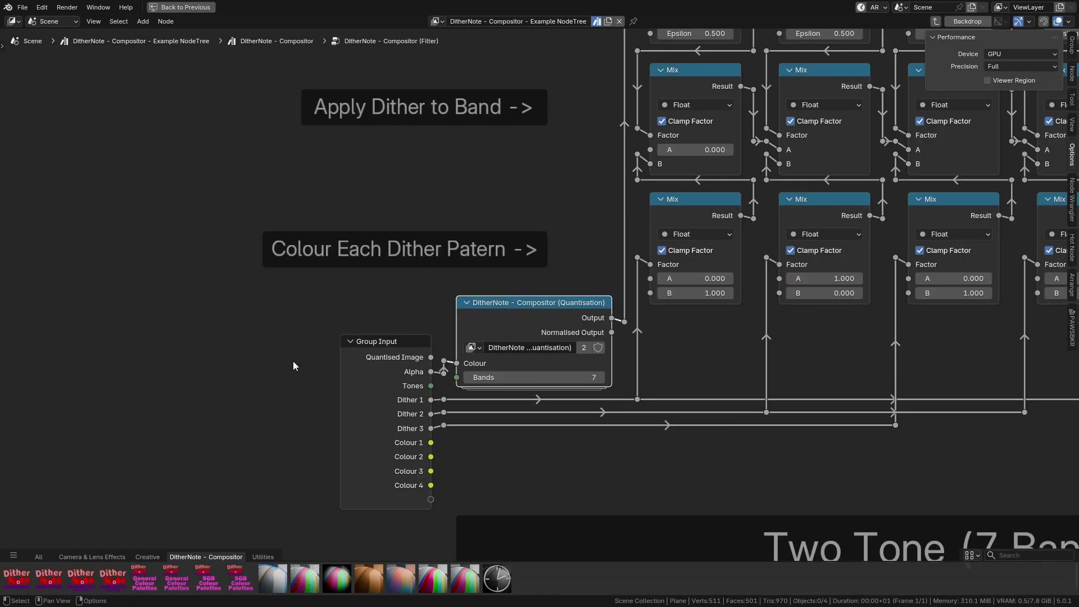
Step: Restore the split layout and compare the Quantisation node's Output and Normalised Output with the raw Alpha input along the silhouette edge
key(ctrl+space)
ctrl+shift+click(611, 329)
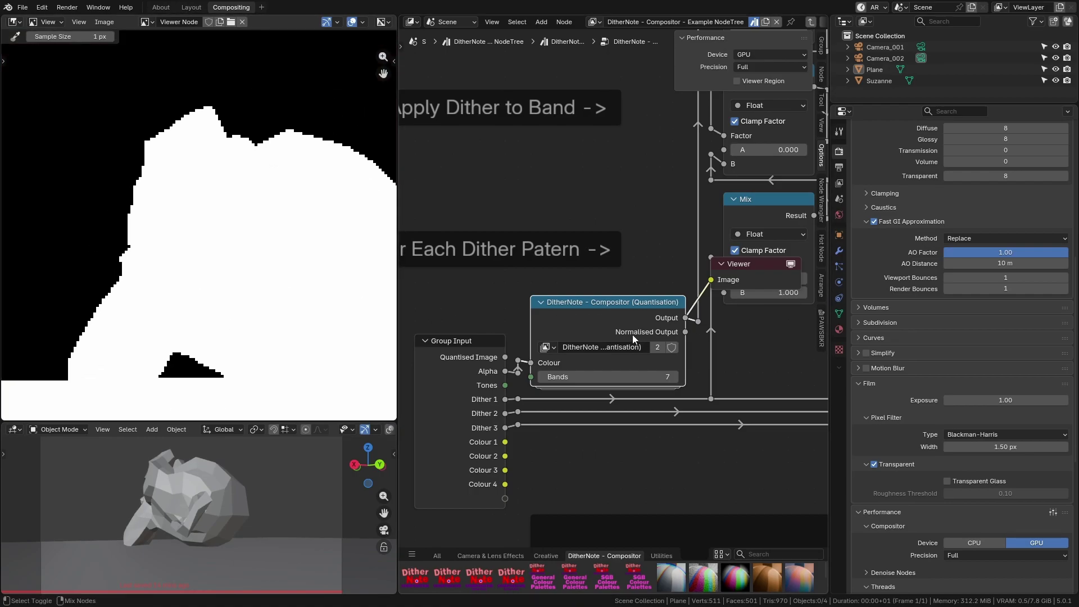
scroll(128, 179, up, 6)
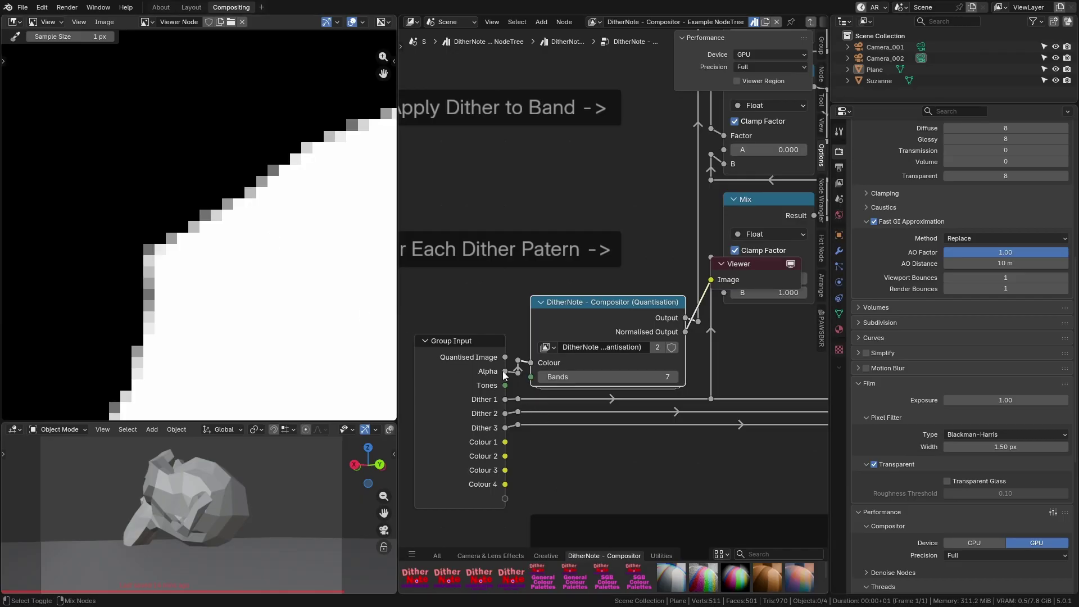
ctrl+shift+click(504, 371)
scroll(242, 220, down, 3)
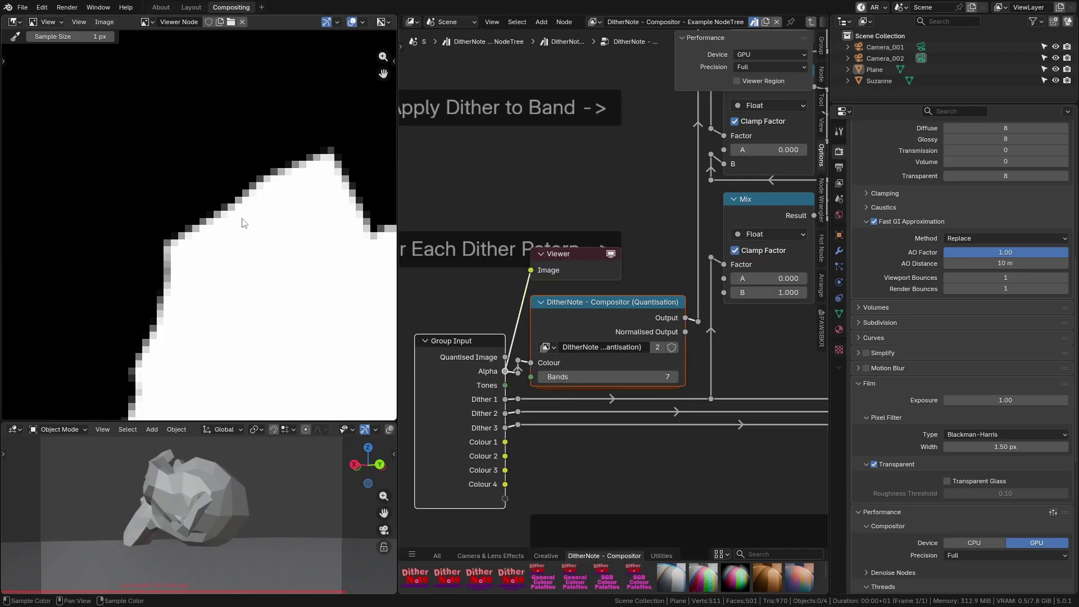
scroll(243, 219, up, 3)
middle_drag(324, 178, 297, 189)
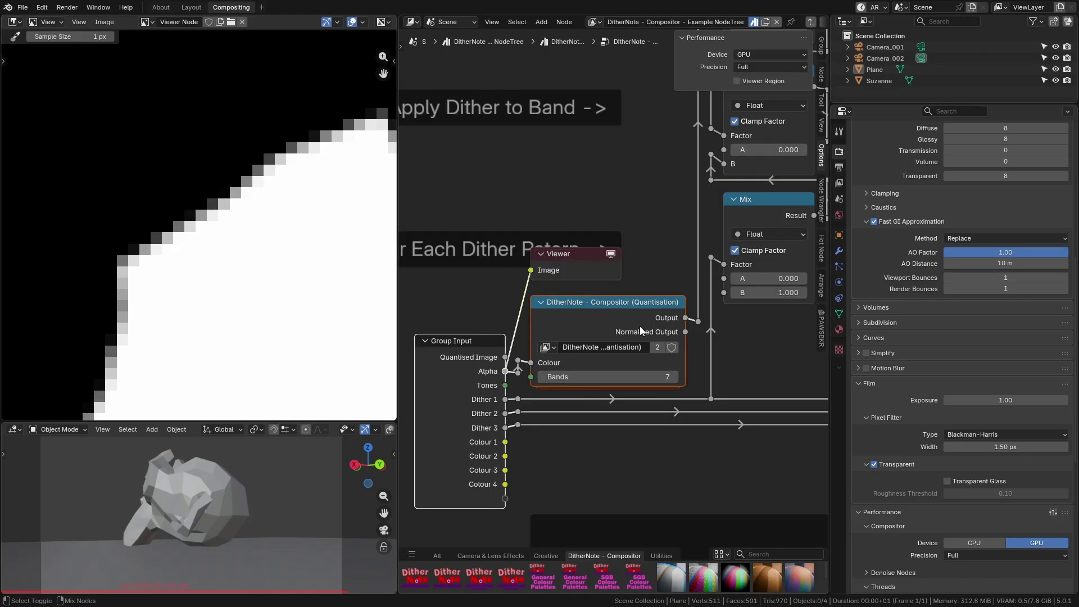
Step: Preview the Quantisation node's Output and Normalised Output in turn, and inspect the latter's grey levels around the whole silhouette
ctrl+shift+click(687, 329)
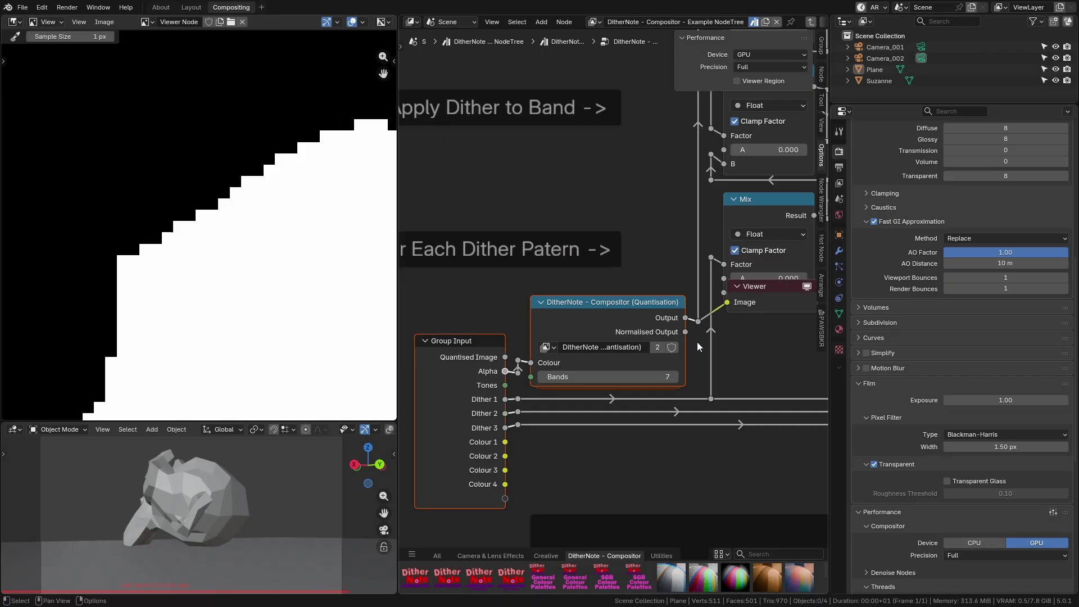
ctrl+shift+click(666, 329)
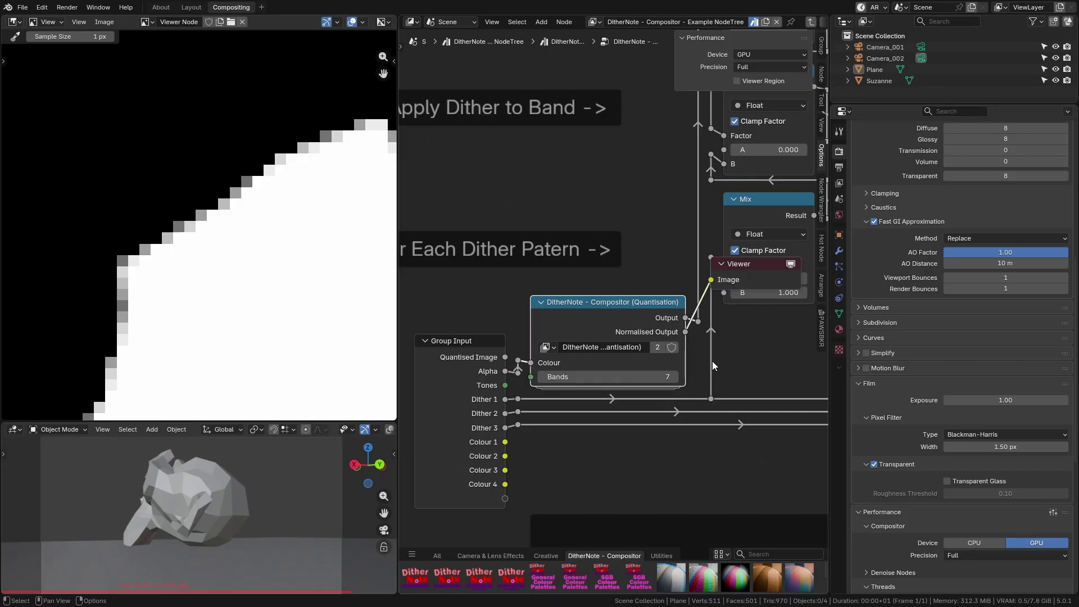
scroll(243, 291, down, 3)
scroll(133, 301, up, 4)
middle_drag(133, 301, 27, 351)
scroll(742, 375, down, 5)
scroll(621, 301, up, 3)
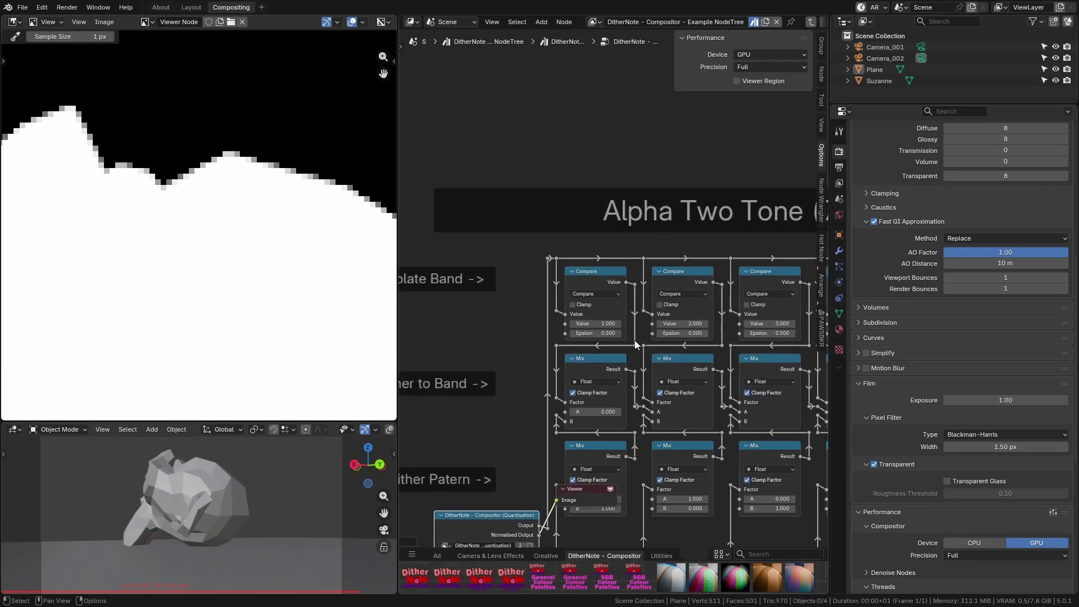
Step: Preview each isolated band in the Alpha Two Tone top row, from the first Compare node through to the Greater Than node
ctrl+shift+click(550, 299)
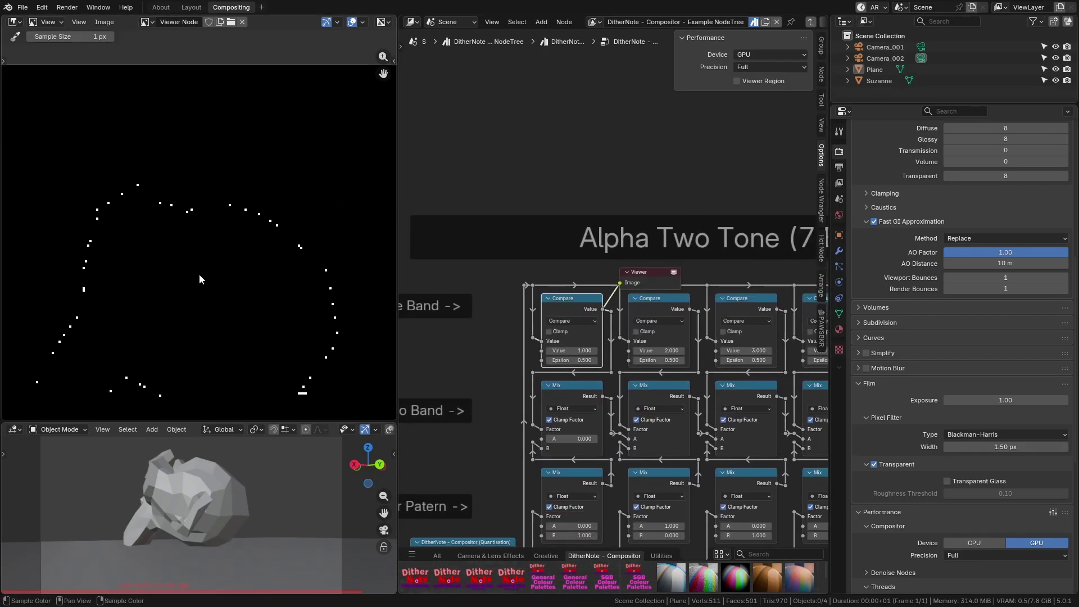
middle_drag(215, 302, 218, 222)
scroll(232, 201, down, 2)
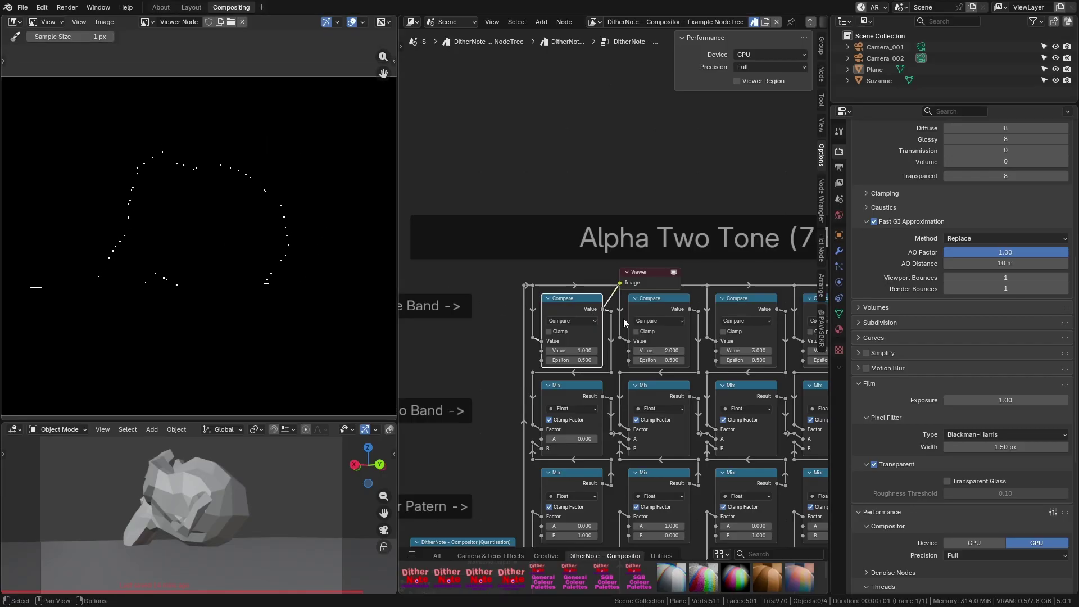
middle_drag(624, 319, 571, 308)
ctrl+shift+click(600, 293)
ctrl+scroll(600, 295, down, 3)
ctrl+shift+click(601, 294)
ctrl+scroll(600, 298, down, 3)
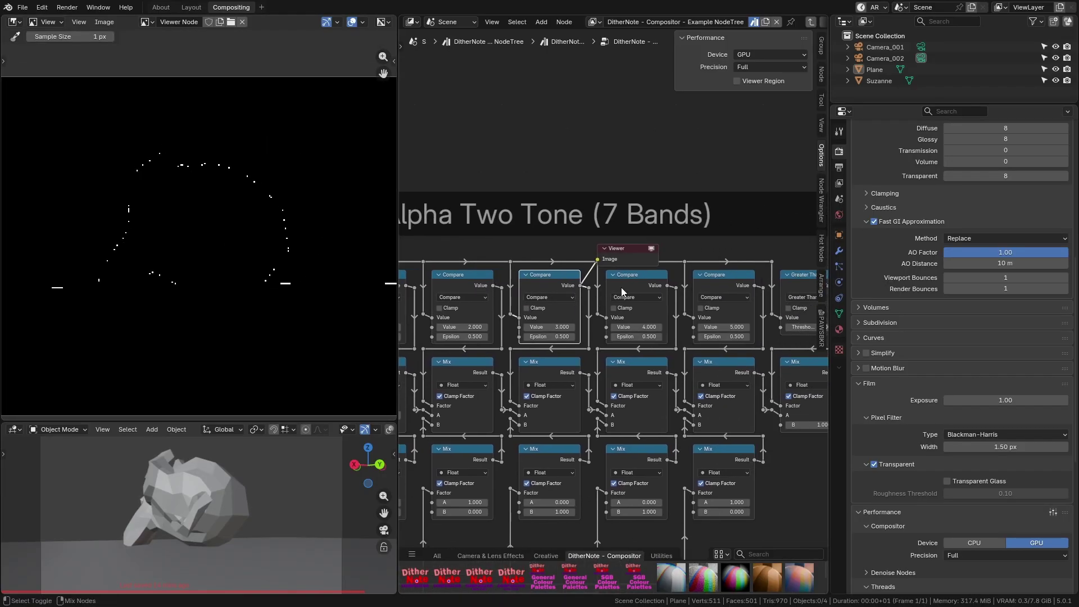
ctrl+shift+click(600, 295)
ctrl+scroll(599, 309, down, 3)
ctrl+shift+click(600, 295)
ctrl+shift+click(719, 289)
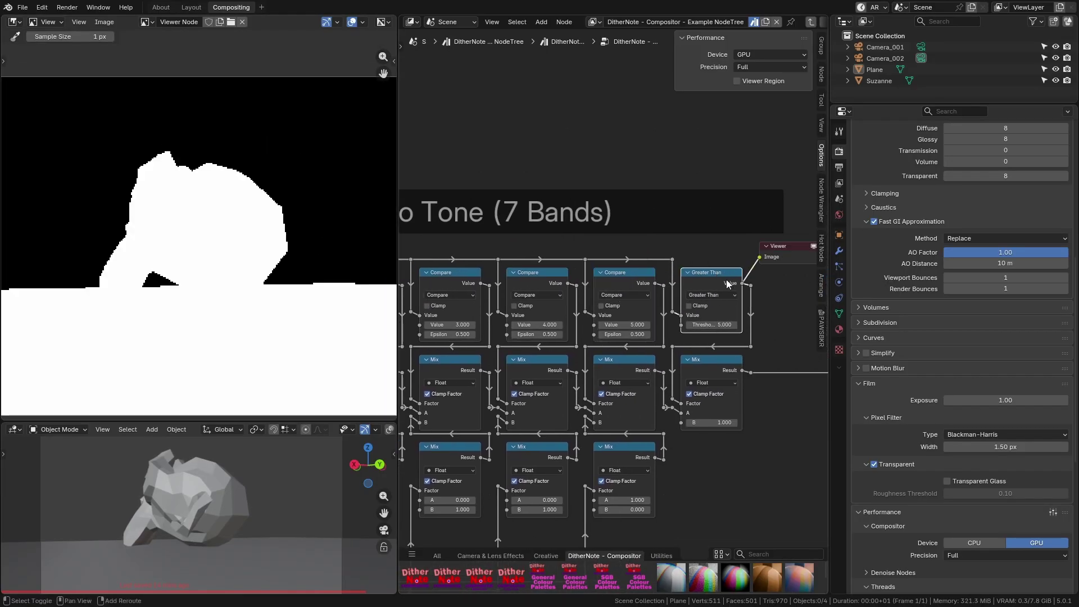
Step: Preview the dither patterns produced by the bottom row of Mix nodes in Alpha Two Tone
shift+scroll(616, 378, down, 2)
ctrl+scroll(617, 354, up, 4)
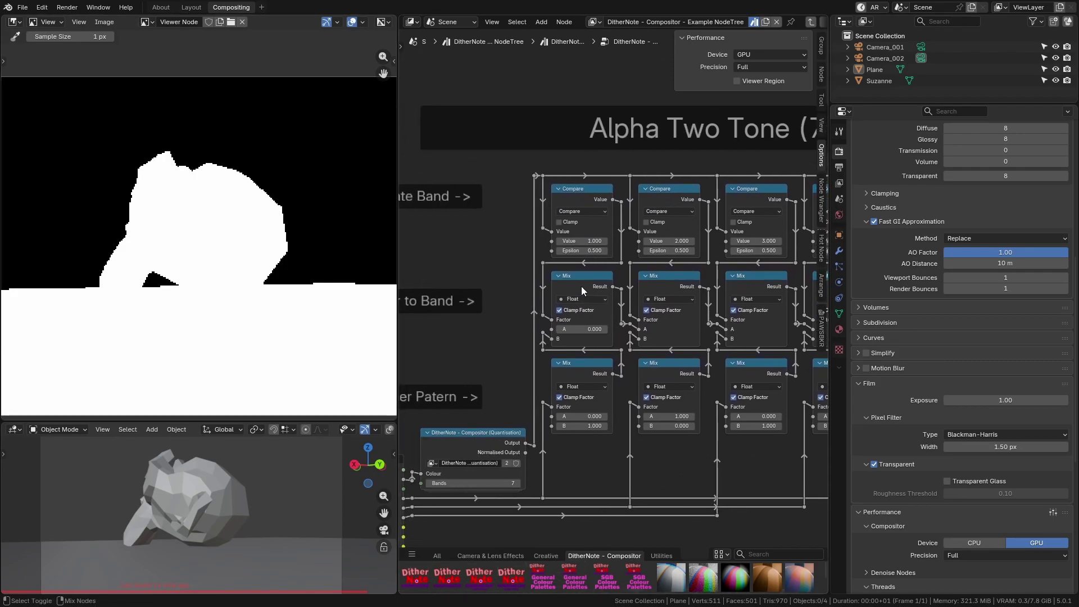
middle_drag(579, 363, 555, 320)
ctrl+shift+click(558, 321)
middle_drag(642, 325, 528, 310)
ctrl+shift+click(528, 311)
ctrl+shift+click(621, 315)
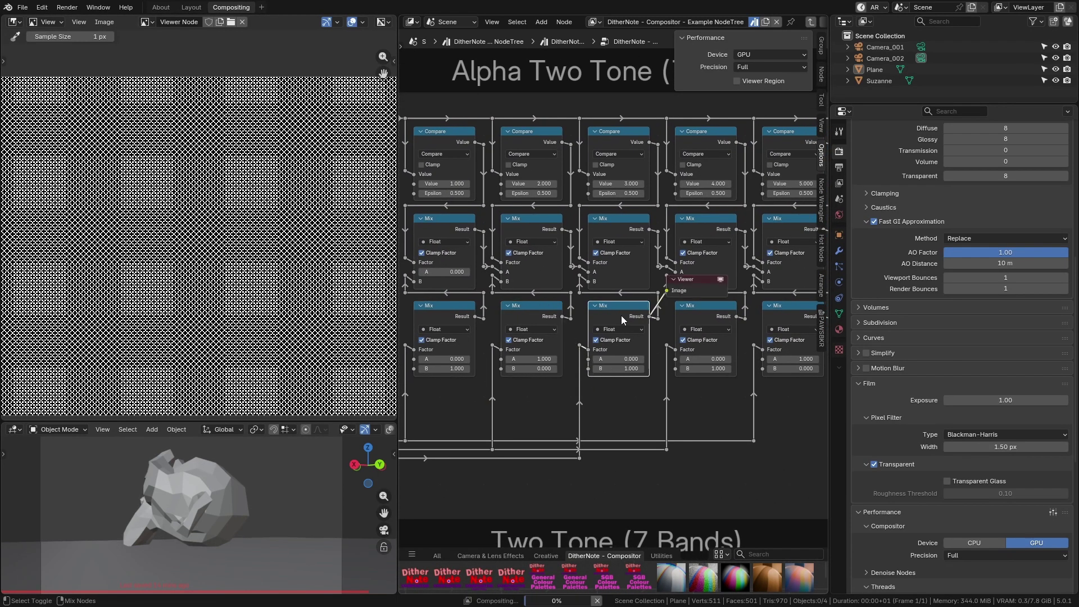
middle_drag(696, 325, 788, 346)
ctrl+shift+click(544, 322)
ctrl+shift+click(646, 309)
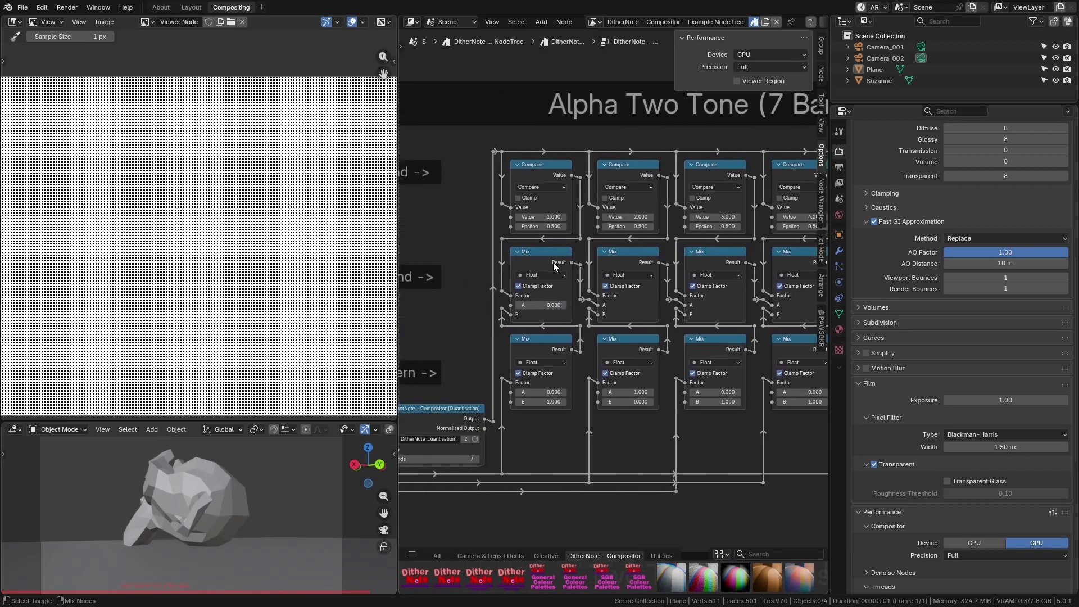
Step: Preview the middle row of Mix nodes band by band up to the final Mix, and examine its dithered silhouette edge
ctrl+shift+click(554, 267)
middle_drag(554, 266, 493, 285)
ctrl+shift+click(559, 277)
middle_drag(559, 277, 518, 302)
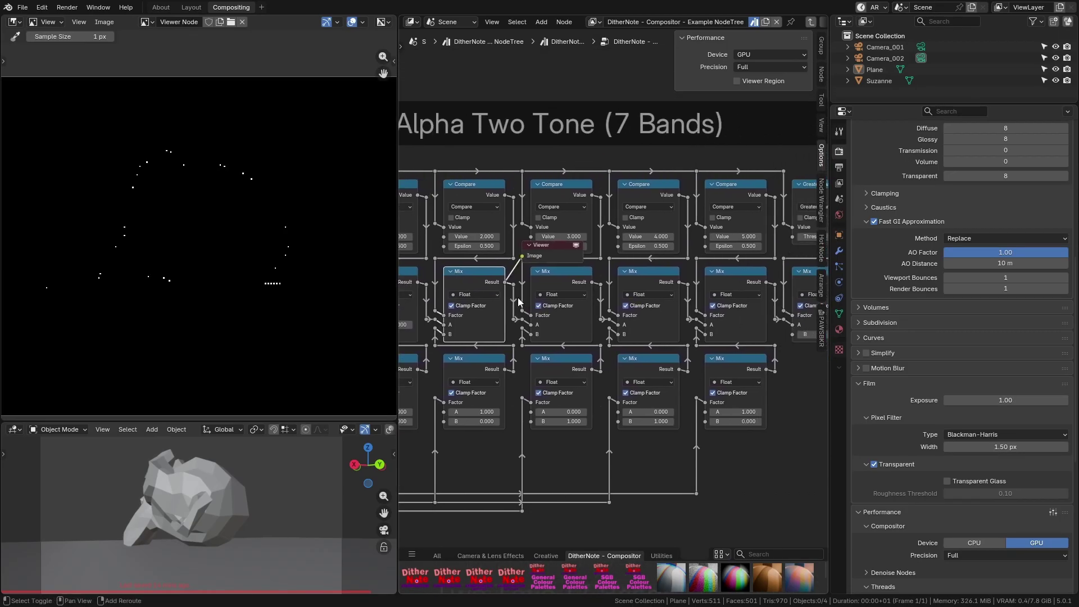
ctrl+shift+click(553, 281)
middle_drag(632, 302, 538, 303)
ctrl+shift+click(548, 282)
ctrl+shift+click(661, 283)
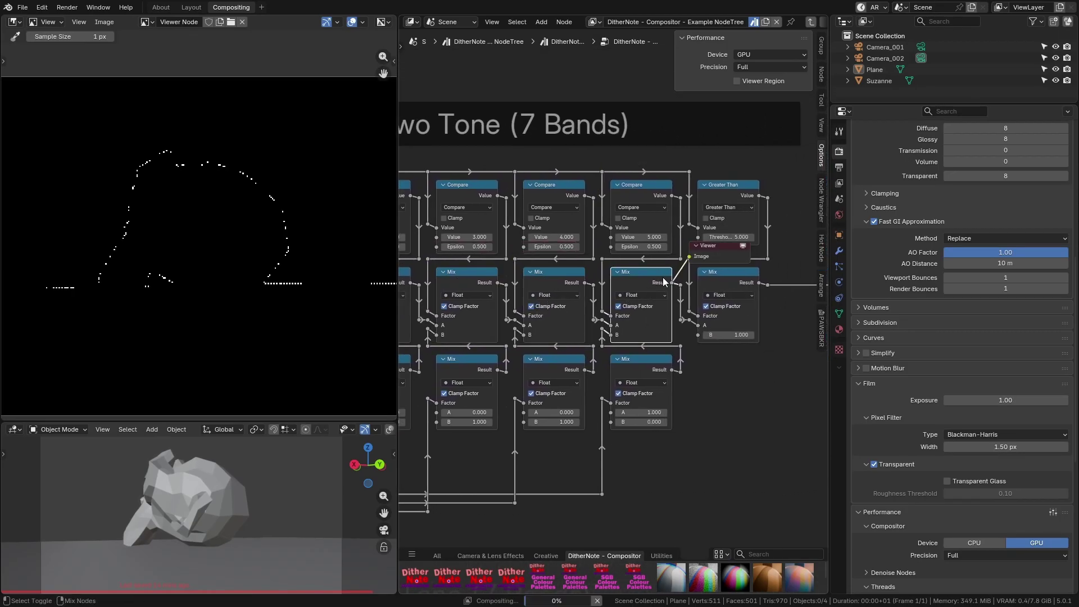
ctrl+shift+click(736, 281)
scroll(132, 282, up, 3)
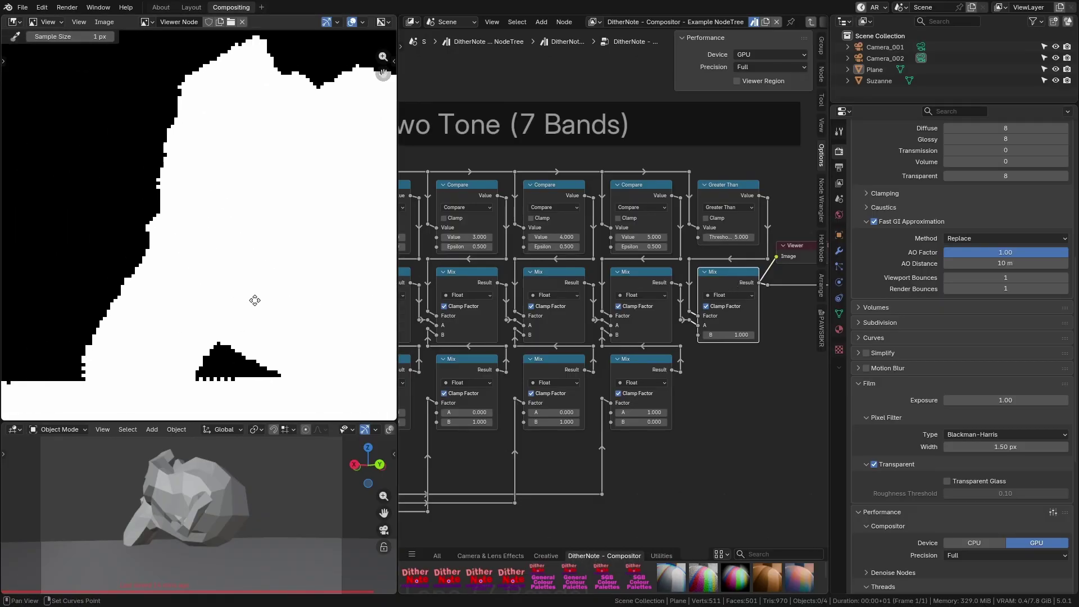
scroll(41, 248, up, 3)
middle_drag(103, 244, 311, 274)
Step: Go up to the top-level DitherNote - Compositor node and toggle Use Dithering? to compare the alpha edges, leaving it off
key(Home)
key(Tab)
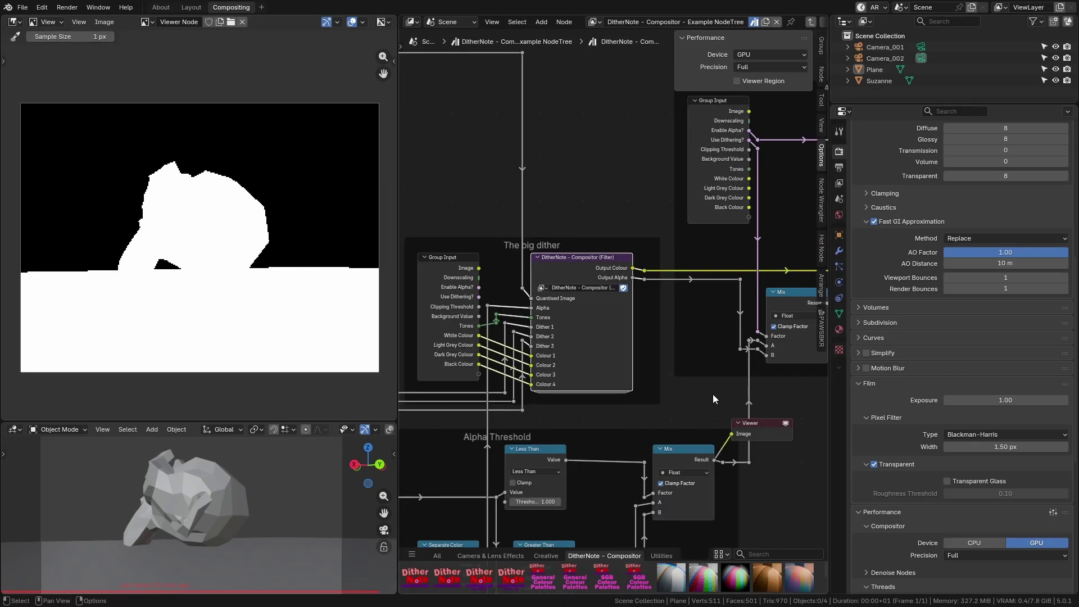
key(Tab)
scroll(697, 392, up, 4)
click(548, 322)
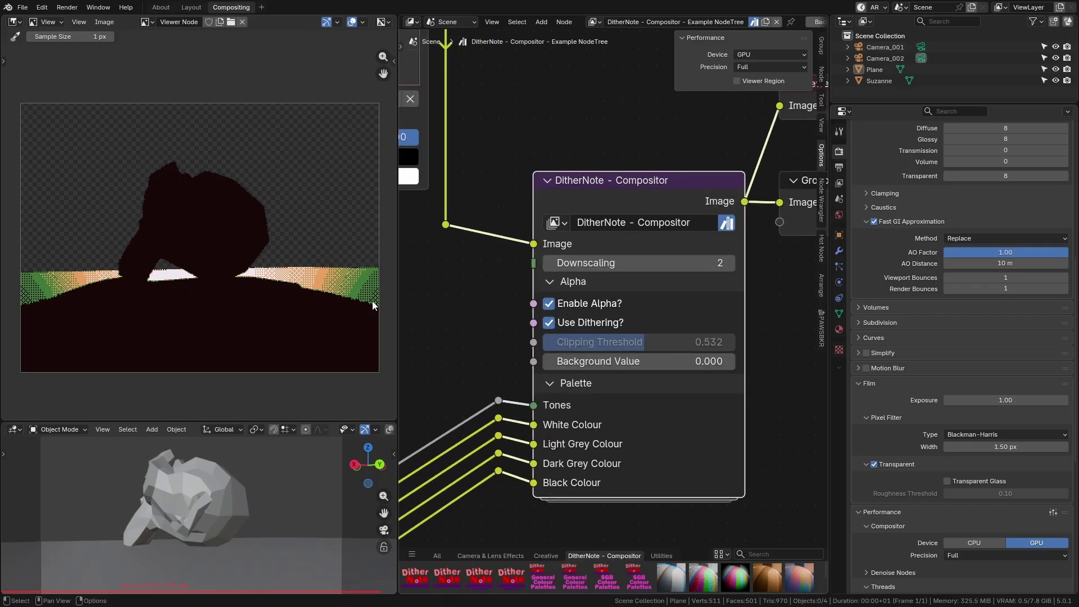
scroll(202, 322, up, 5)
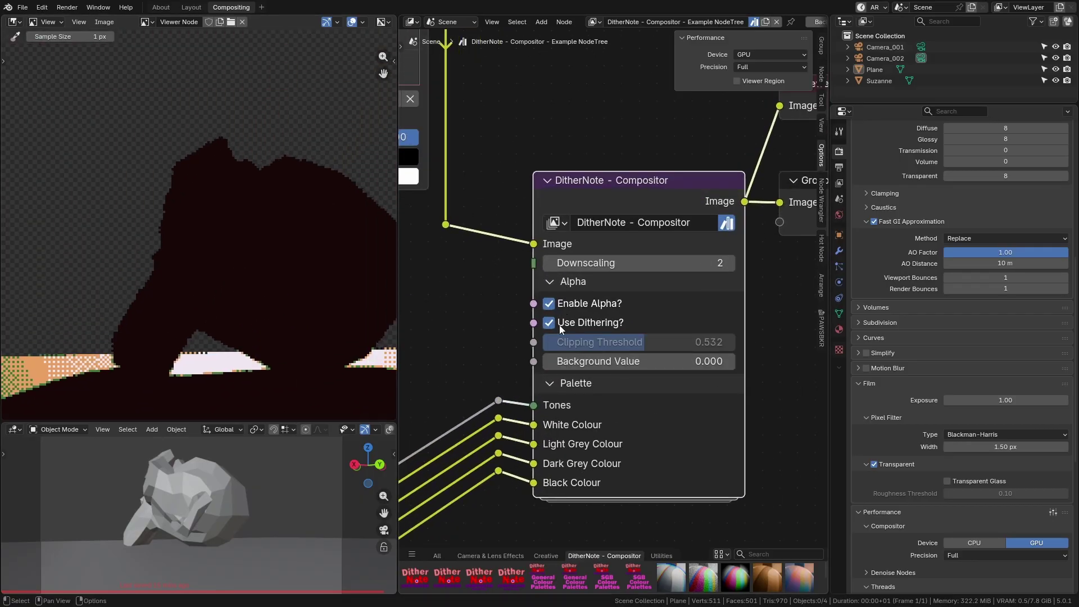
click(558, 324)
click(559, 325)
click(567, 324)
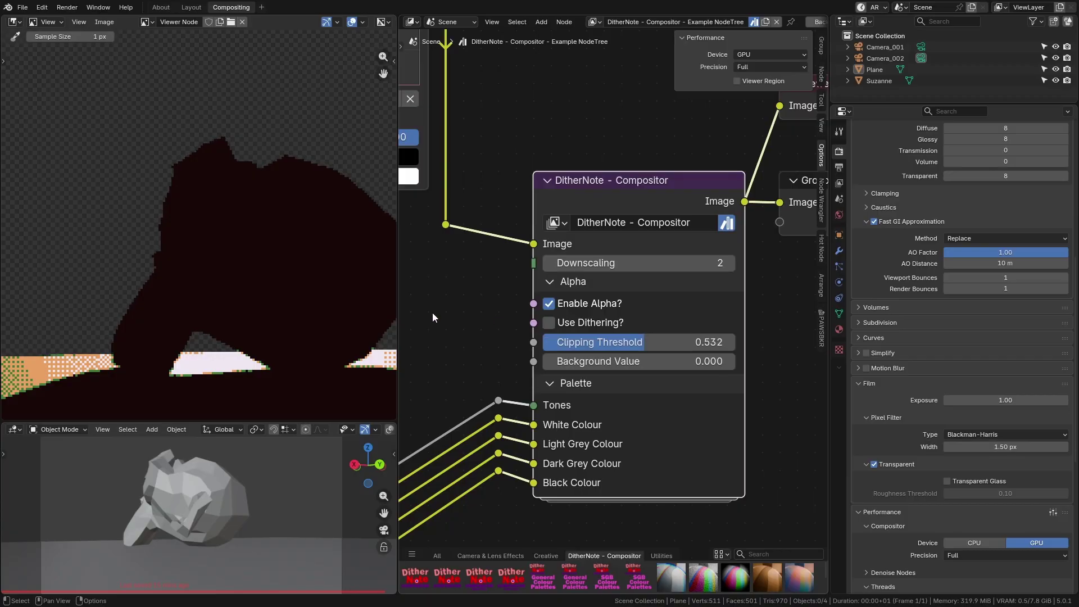
Step: Lower the Clipping Threshold to 0.409 and turn Use Dithering? on for comparison
drag(613, 335, 566, 340)
click(550, 323)
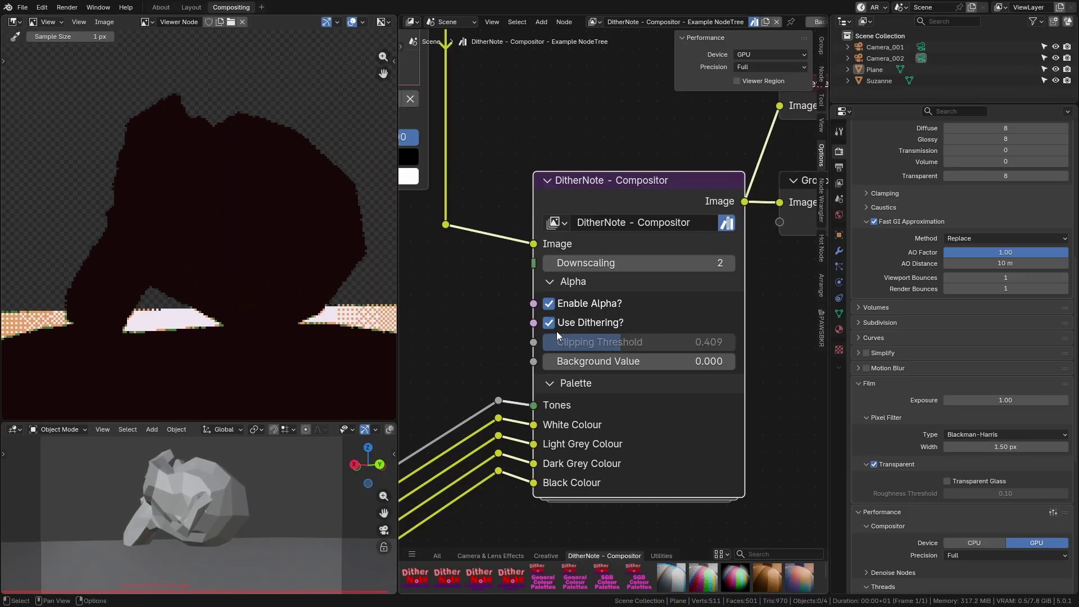
drag(618, 362, 550, 362)
Step: Reset the Clipping Threshold to its default of 0.500 with dithering off, and re-enable Use Dithering? to inspect the silhouette edge
click(549, 324)
key(BackSpace)
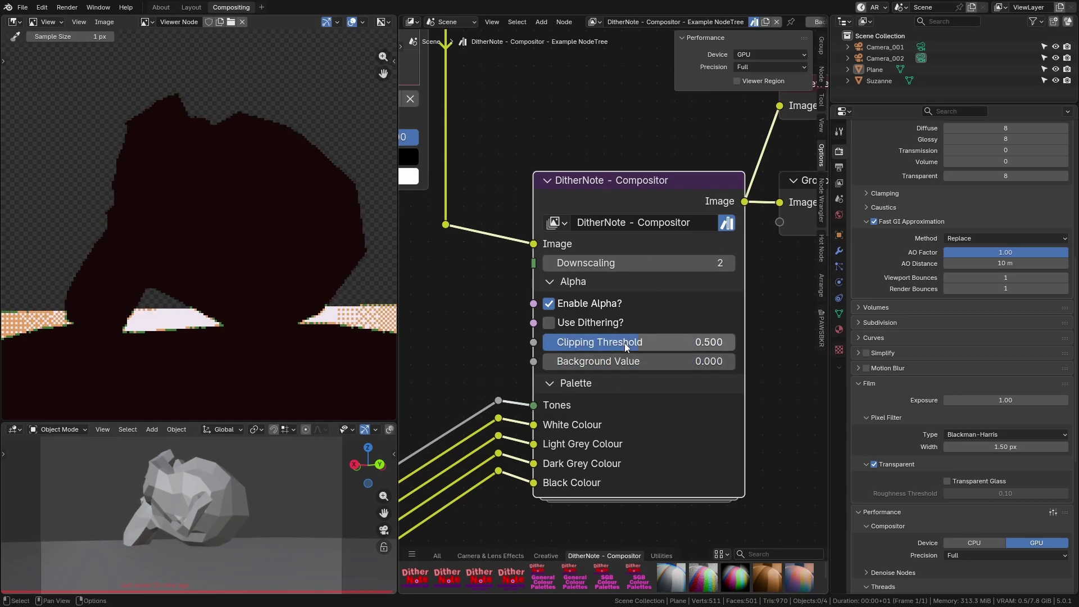
middle_drag(145, 296, 221, 291)
click(579, 328)
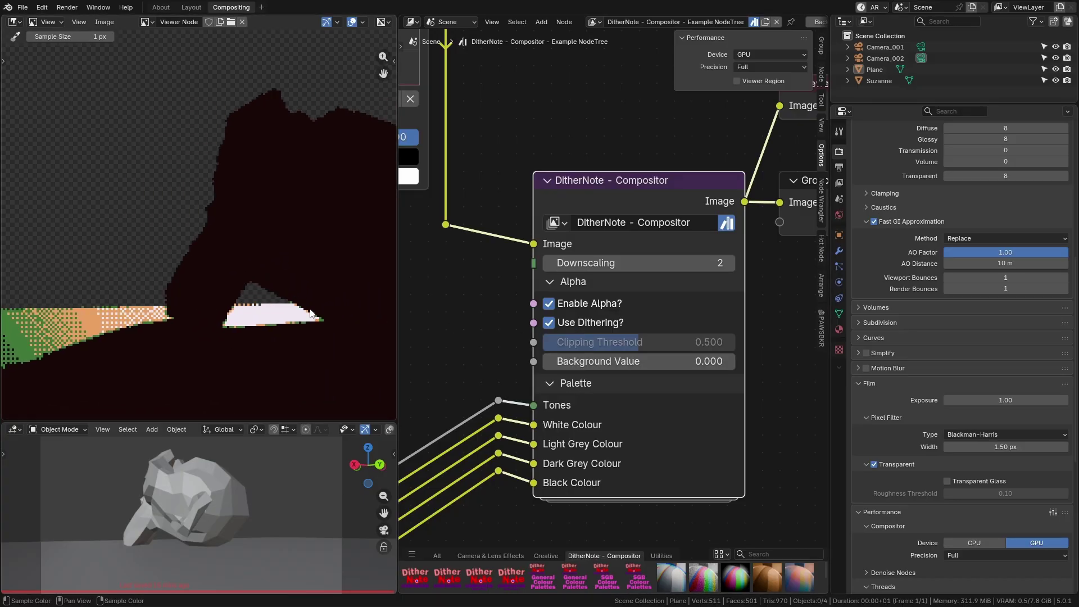
scroll(310, 313, down, 4)
drag(310, 313, 221, 303)
middle_drag(221, 304, 167, 307)
scroll(255, 305, up, 5)
middle_drag(255, 305, 355, 297)
Step: Enter the DitherNote - Compositor group, look over the inside of the Filter group and return to the main group
key(Tab)
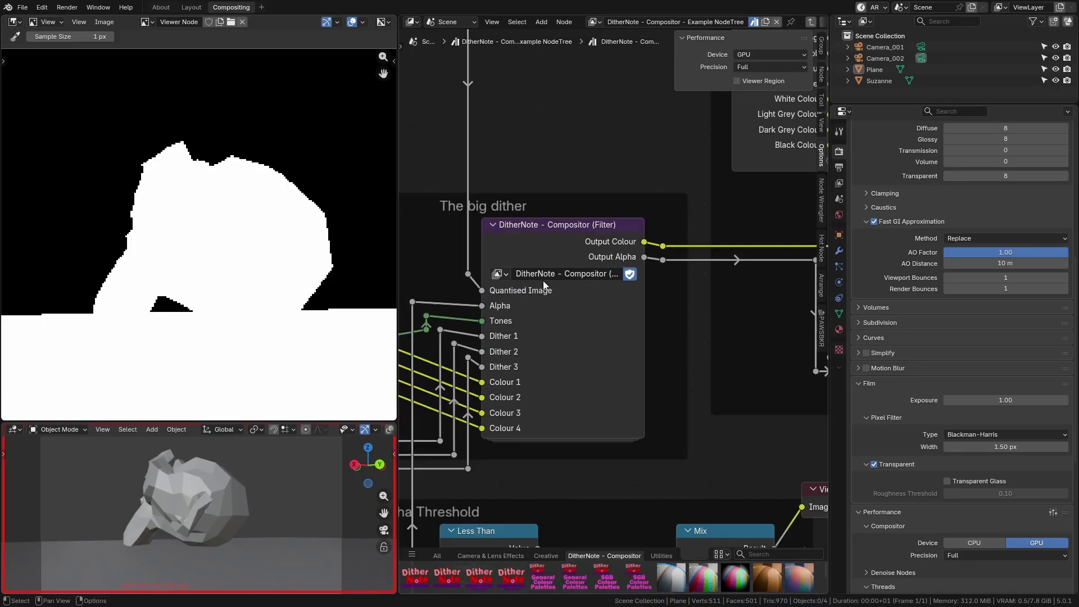
scroll(560, 220, down, 1)
middle_drag(532, 247, 612, 231)
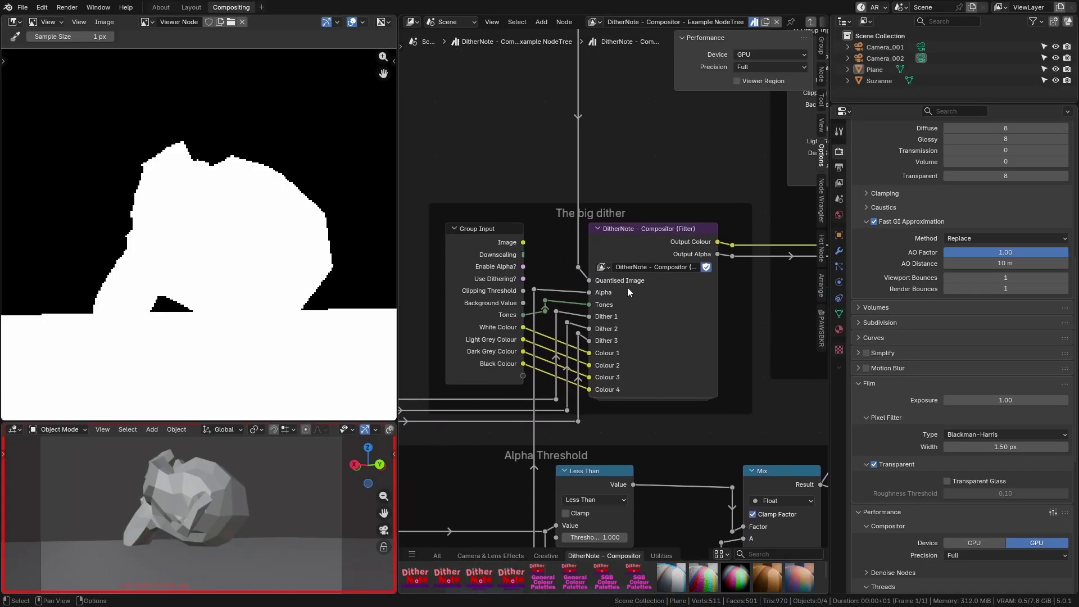
click(659, 250)
key(Tab)
scroll(604, 341, down, 1)
scroll(601, 342, down, 7)
middle_drag(670, 319, 730, 325)
scroll(618, 315, down, 2)
middle_drag(553, 304, 502, 318)
key(Tab)
Step: Preview the Filter node's Output Alpha and save the file
scroll(583, 408, up, 6)
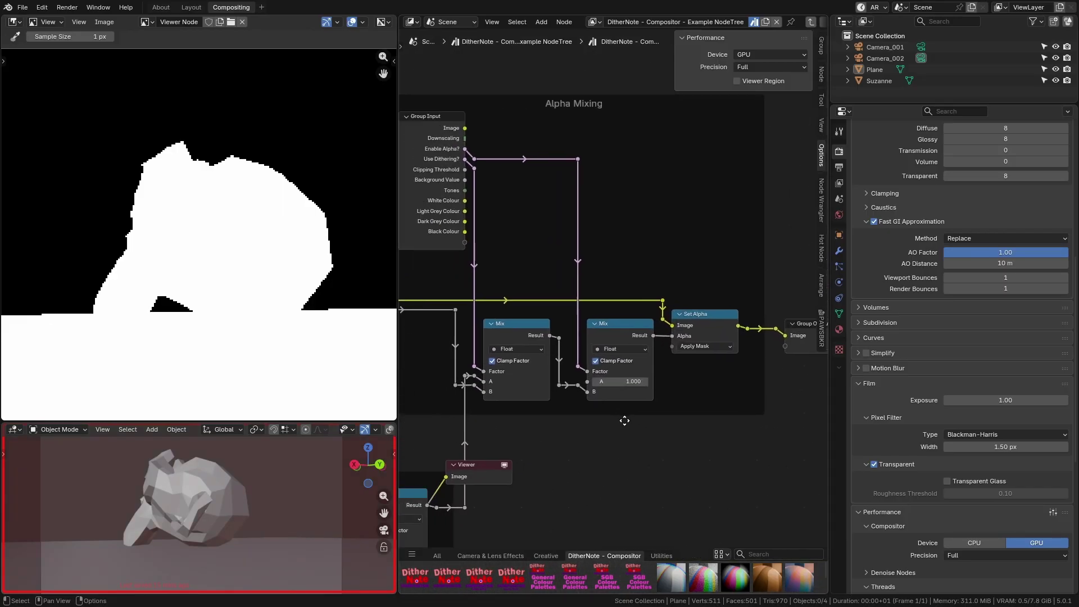
middle_drag(624, 421, 628, 384)
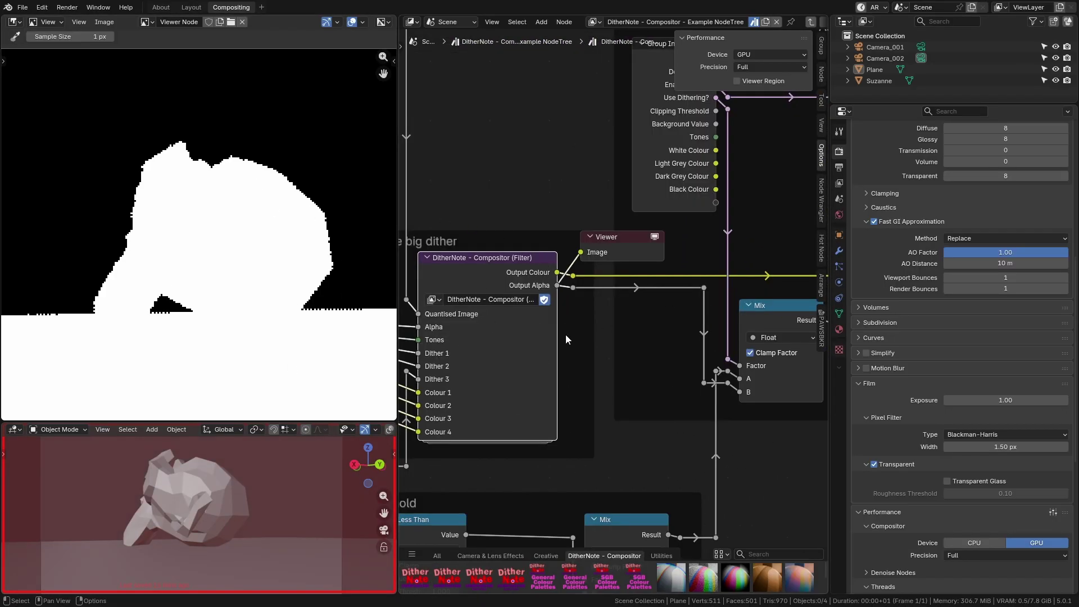
key(ctrl+s)
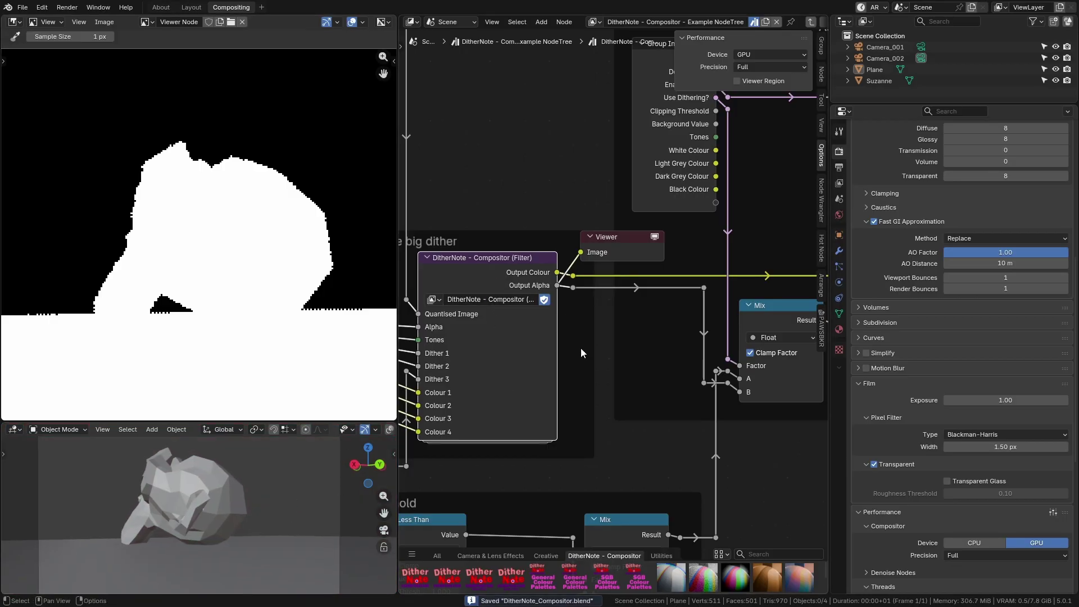
Step: Compare the Alpha Threshold result with the output of the first Alpha Mixing Mix node, which Use Dithering? controls
middle_drag(716, 445, 670, 226)
middle_drag(703, 294, 502, 504)
ctrl+shift+click(597, 334)
ctrl+shift+click(526, 274)
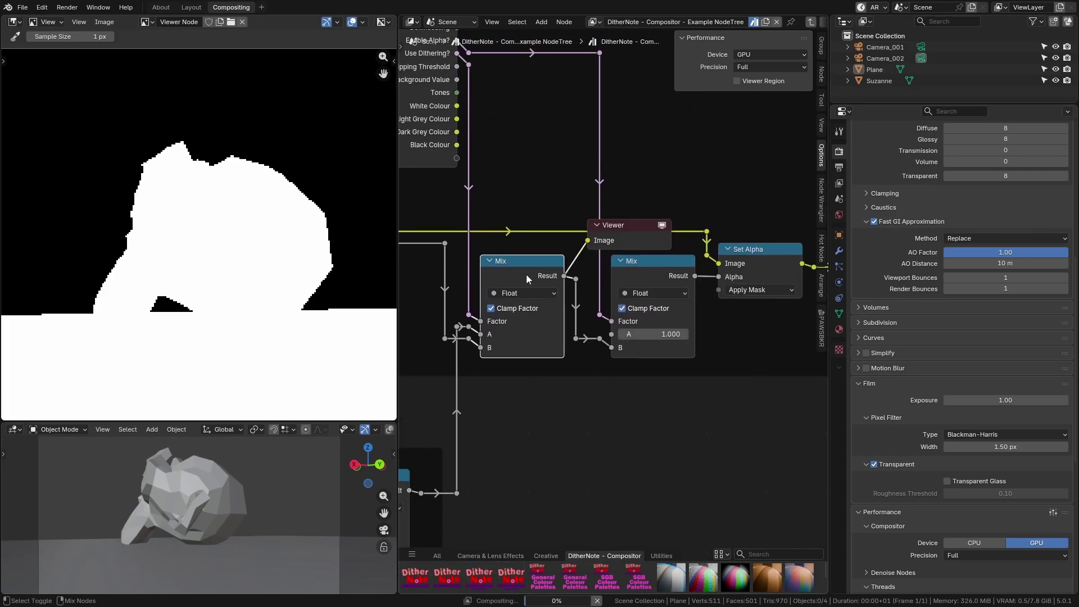
middle_drag(573, 281, 636, 392)
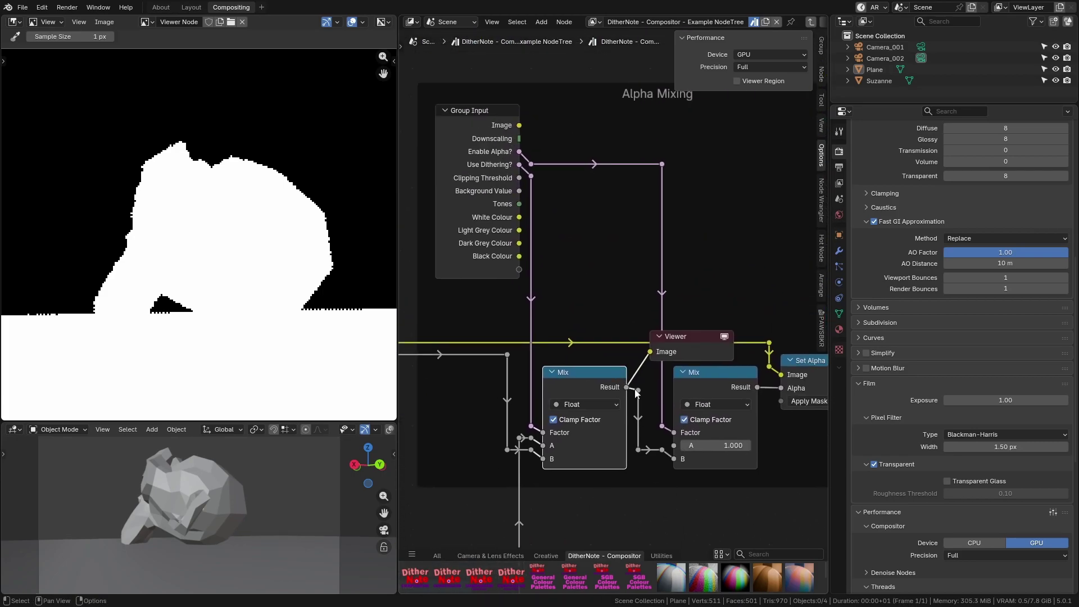
middle_drag(534, 510, 475, 486)
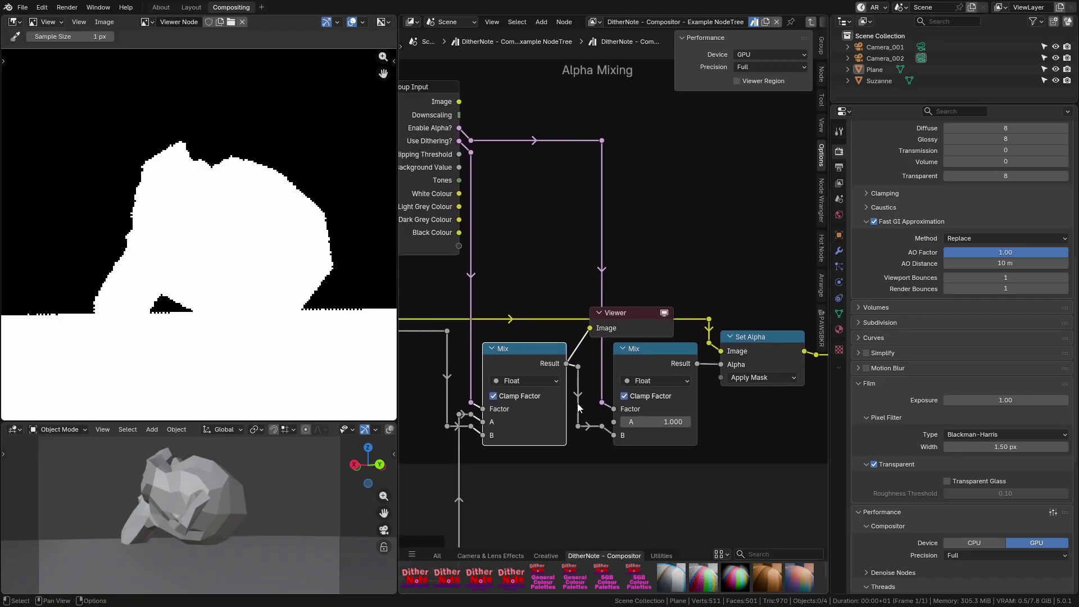
middle_drag(578, 409, 512, 395)
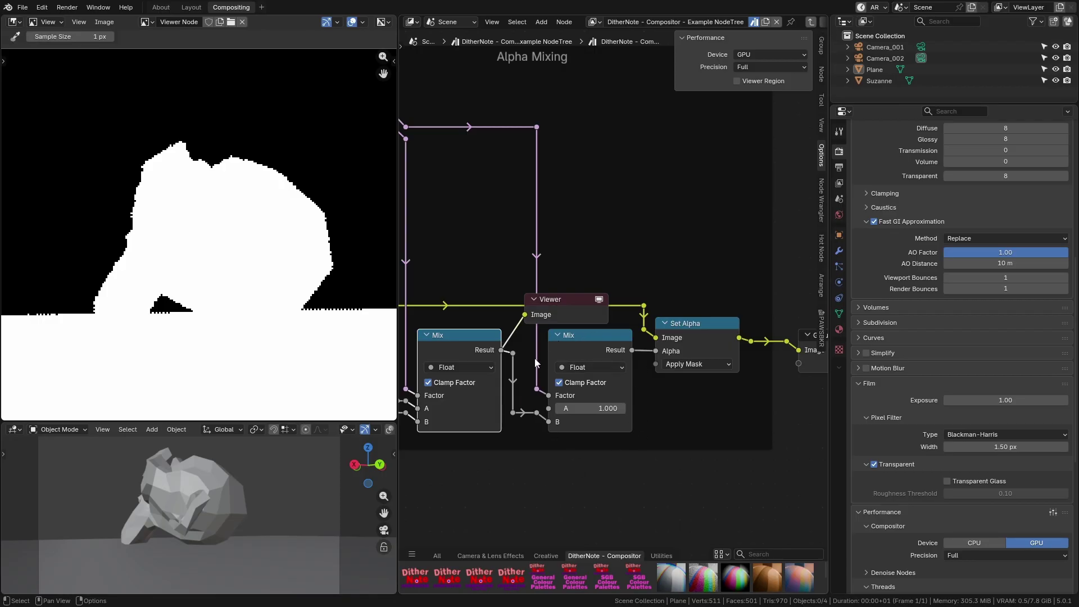
Step: Preview the second Alpha Mixing Mix node and examine how Enable Alpha? drives it into the Set Alpha node
scroll(531, 379, down, 2)
ctrl+shift+click(595, 341)
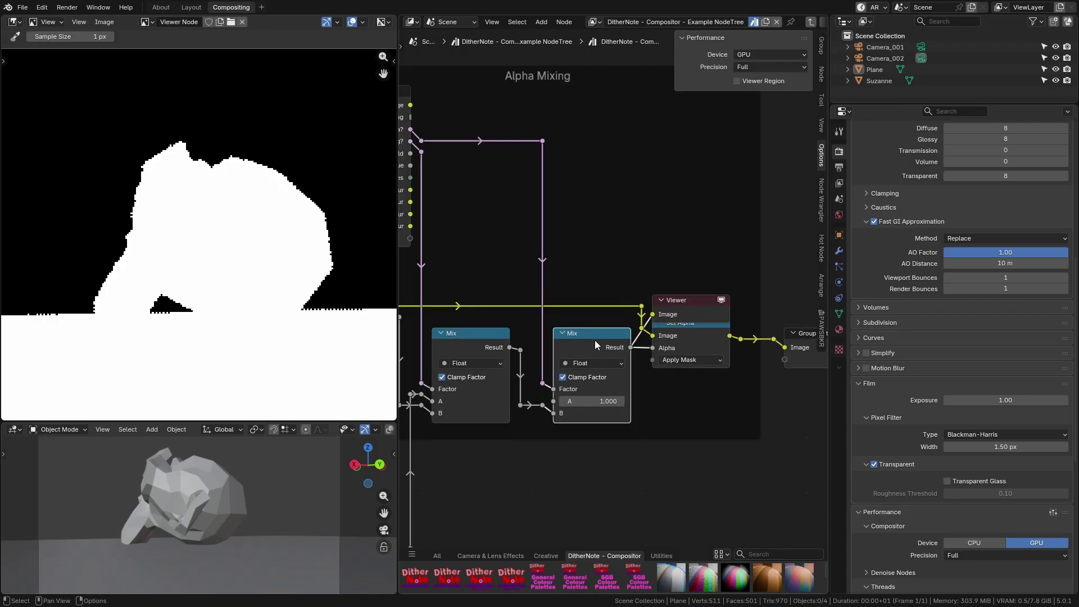
middle_drag(594, 339, 707, 363)
scroll(695, 387, down, 1)
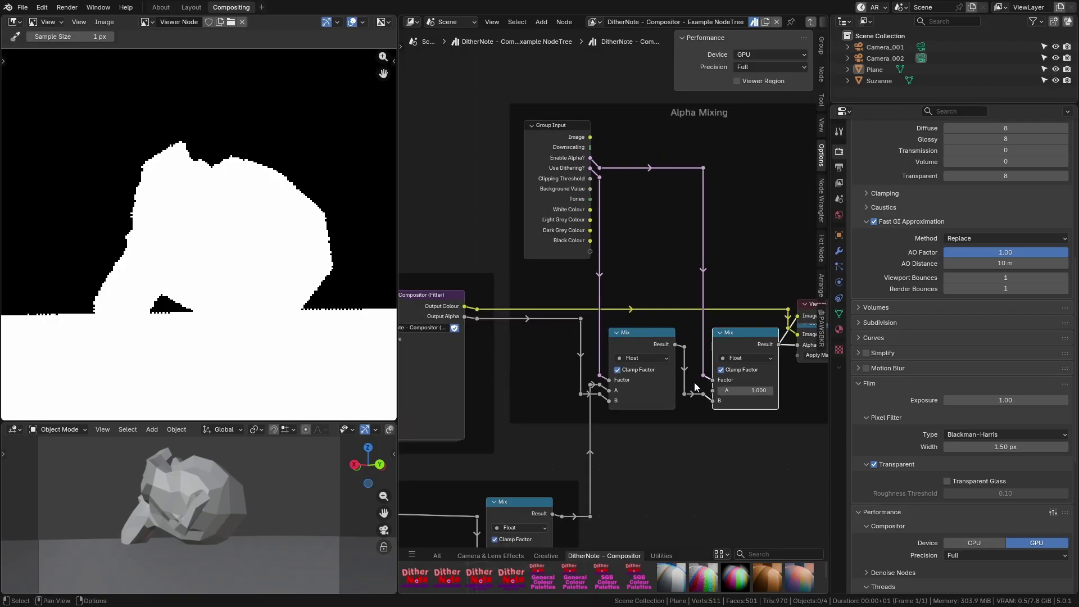
shift+scroll(512, 444, down, 5)
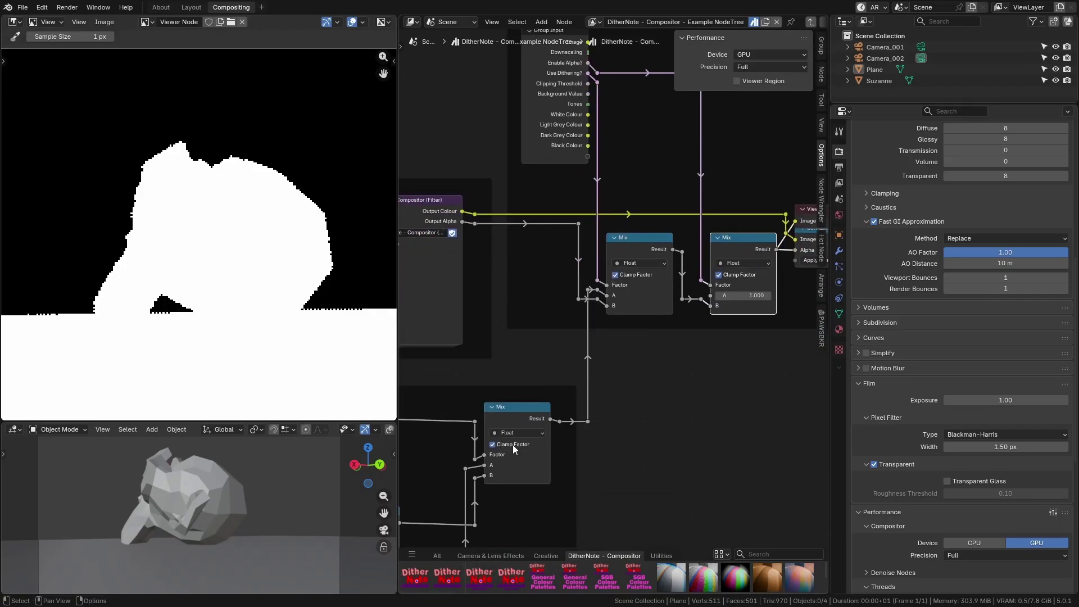
middle_drag(549, 304, 506, 337)
scroll(542, 318, up, 2)
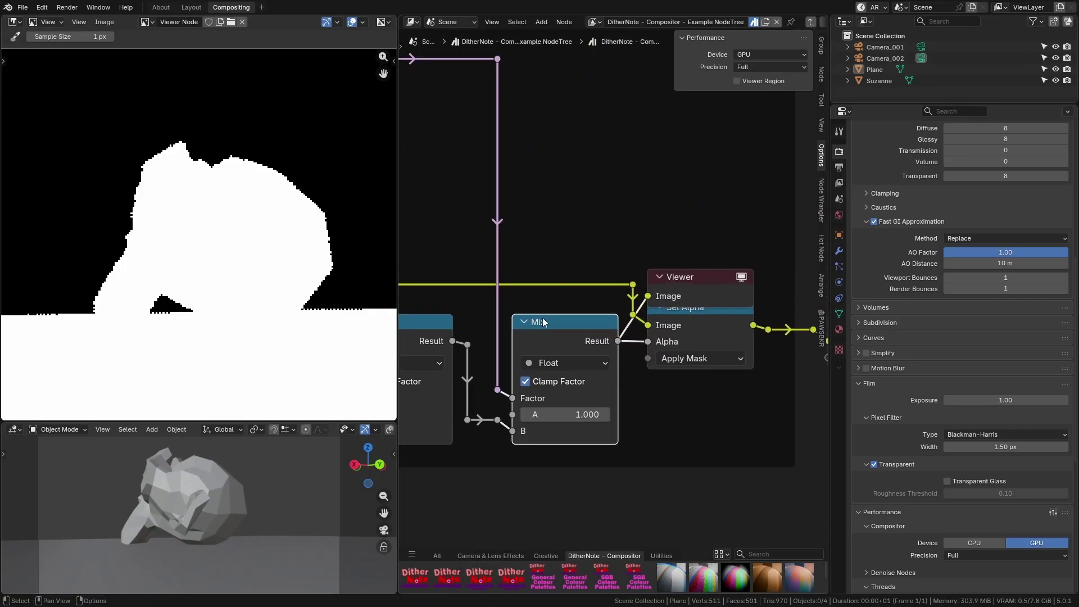
scroll(540, 426, down, 2)
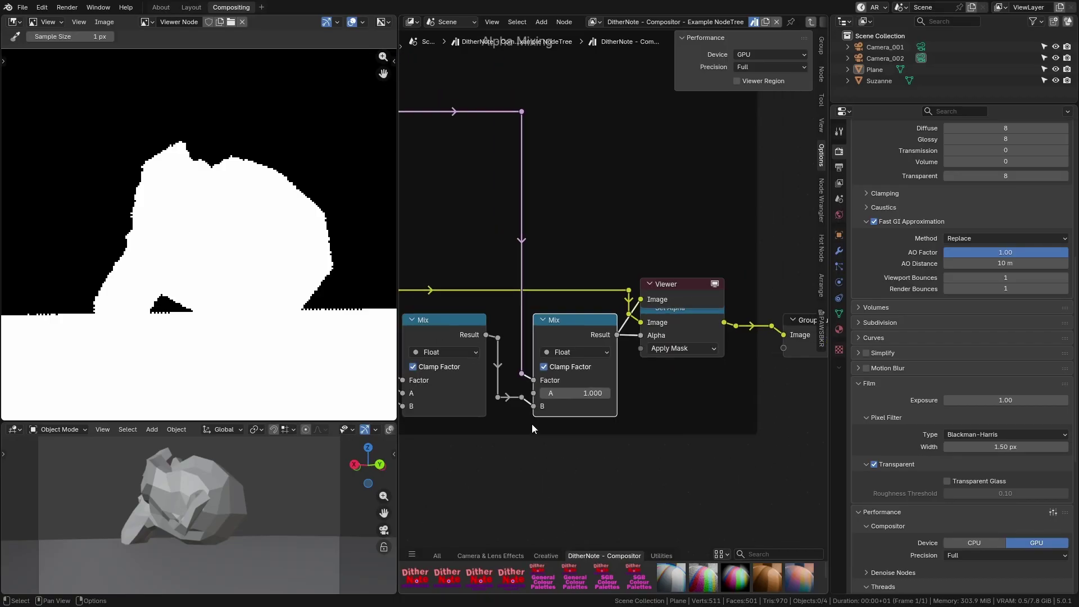
shift+middle_drag(531, 423, 564, 403)
scroll(572, 437, down, 3)
scroll(564, 403, up, 2)
scroll(517, 476, up, 1)
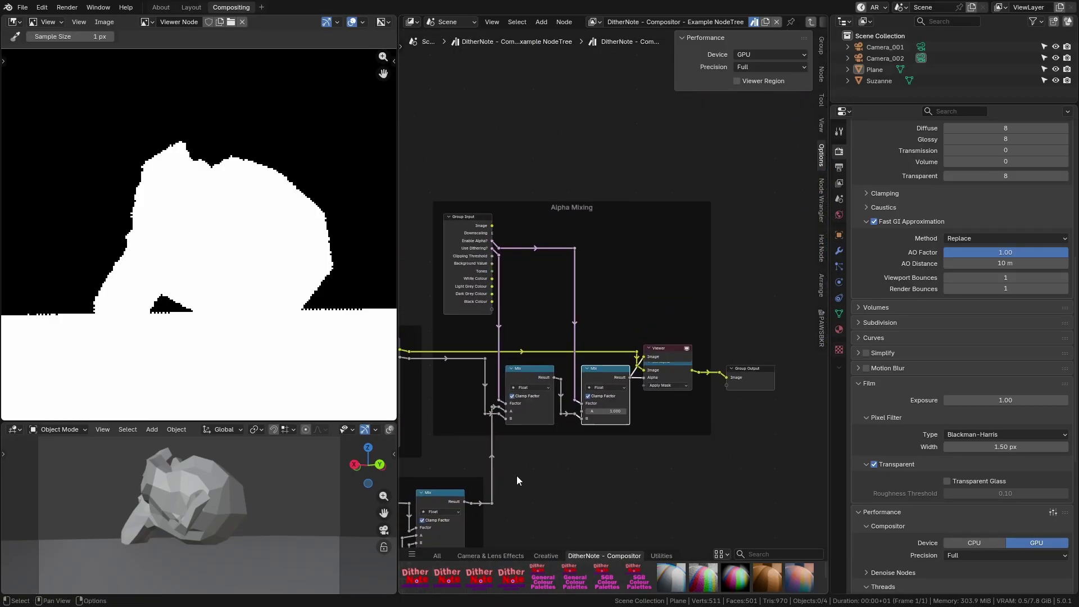
Step: Look over the Alpha Mixing frame, leave the DitherNote - Compositor group for the example node tree, and save the file
middle_drag(517, 476, 570, 446)
scroll(562, 470, down, 2)
scroll(578, 436, down, 2)
scroll(646, 368, up, 2)
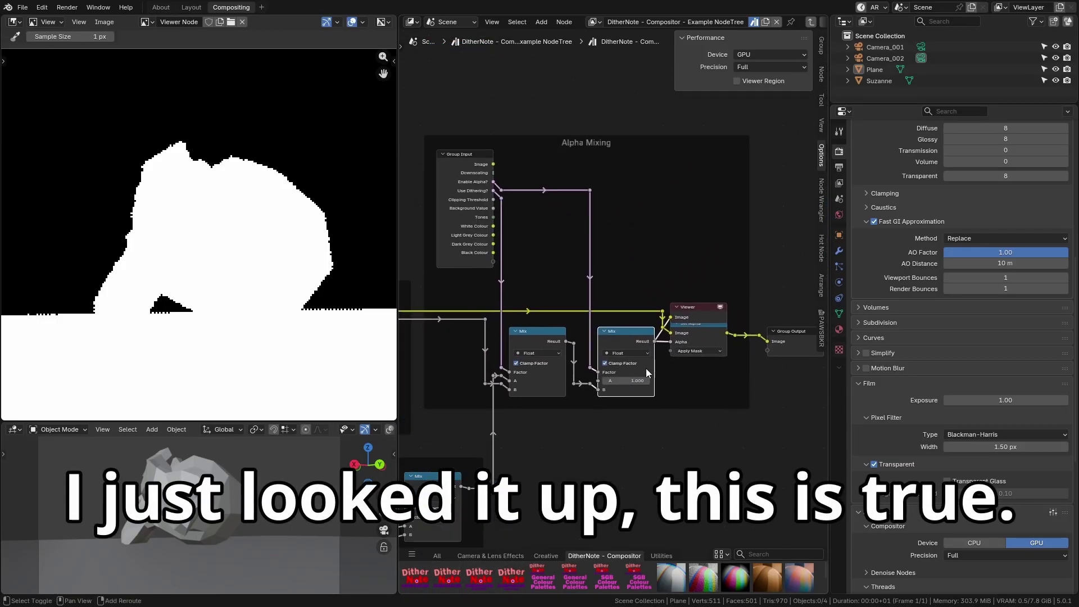
scroll(717, 329, up, 2)
click(722, 313)
middle_drag(761, 334, 770, 419)
key(Tab)
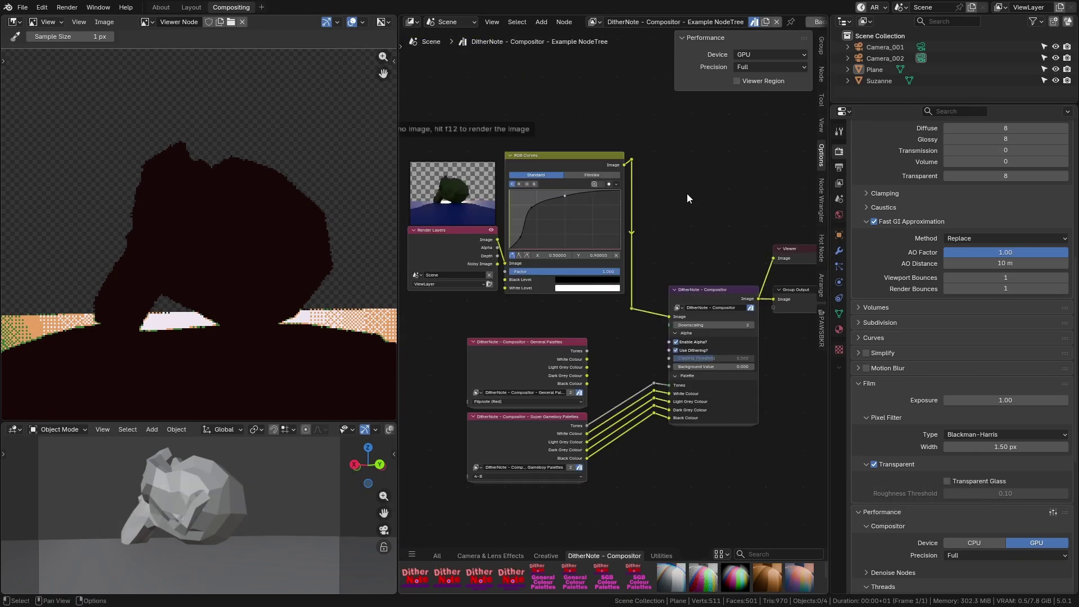
middle_drag(687, 194, 683, 189)
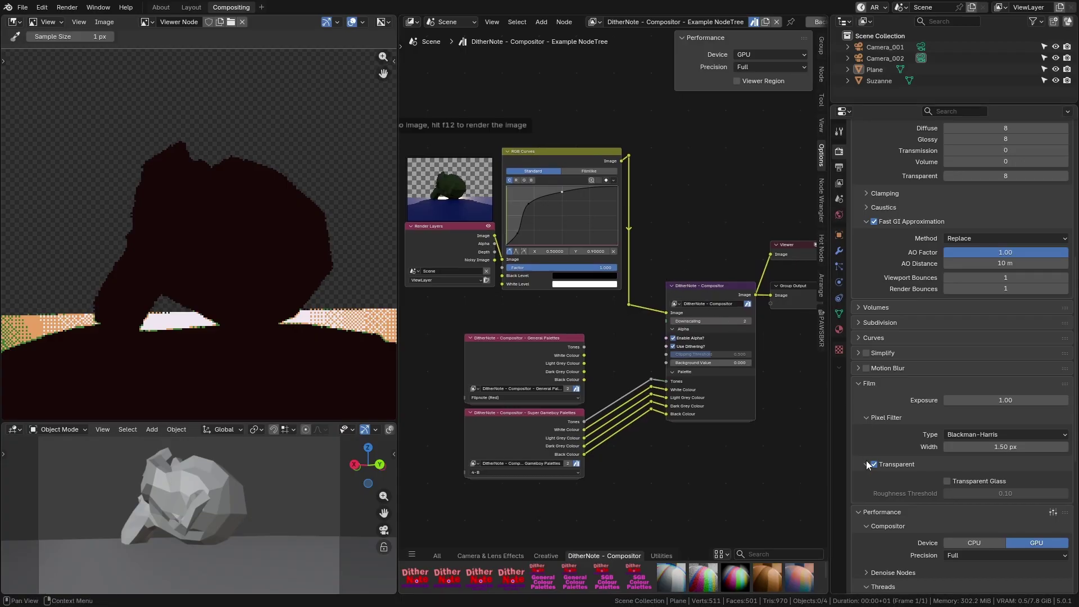
key(ctrl+s)
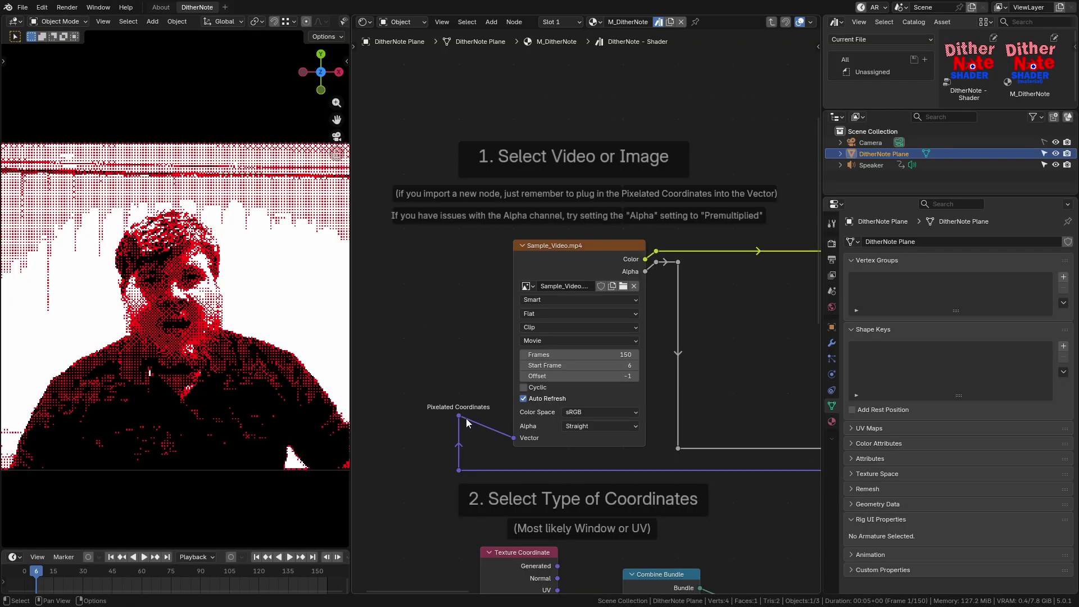
Step: Follow the DitherNote - Shader node tree from the video input and enter its Pixelate UV Coordinates group
scroll(651, 464, down, 5)
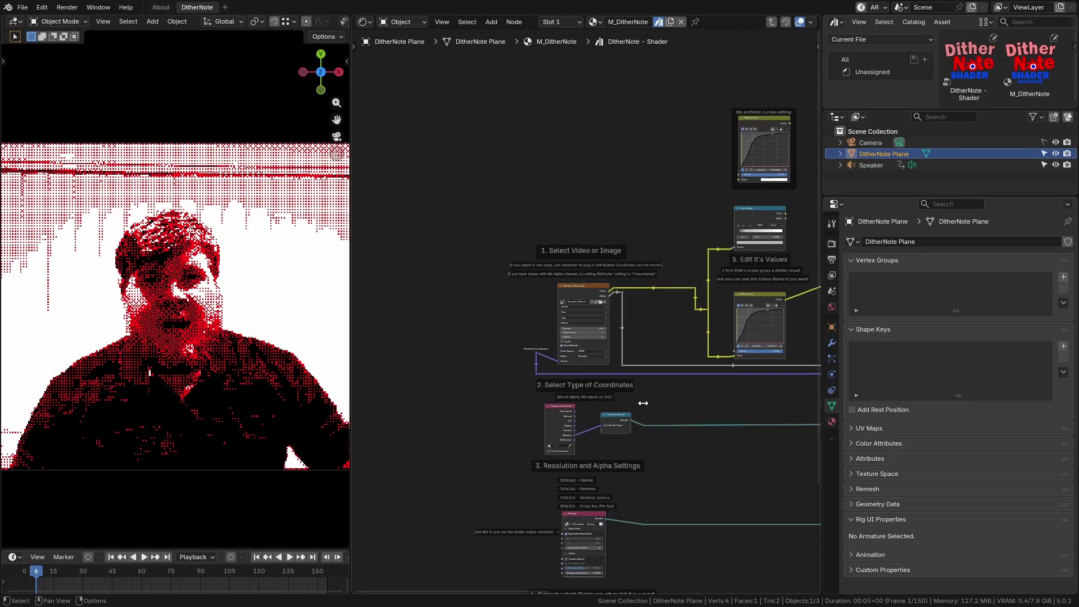
middle_drag(769, 406, 431, 440)
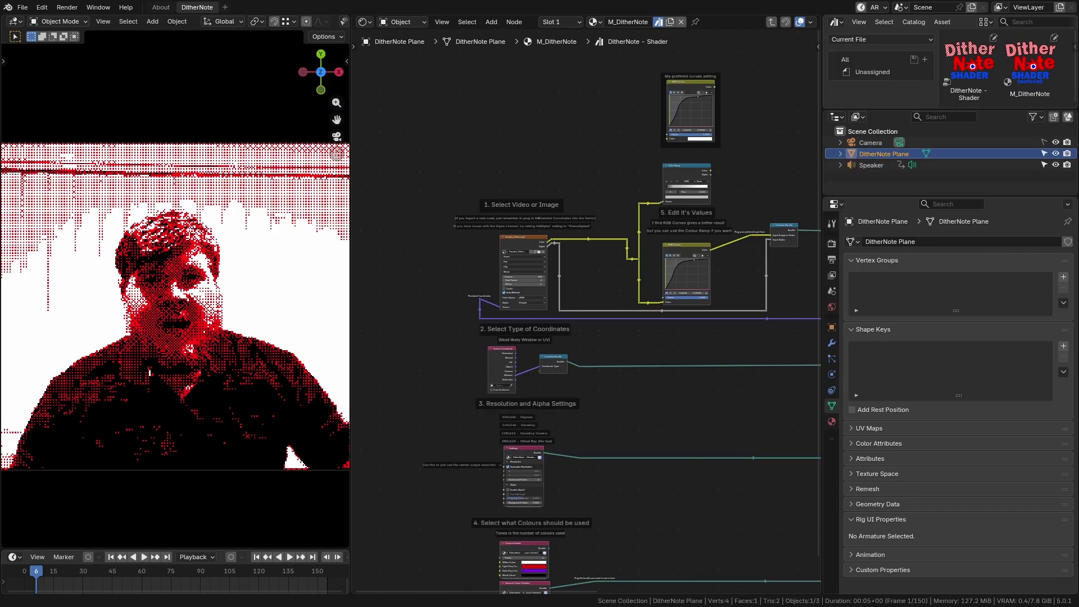
middle_drag(809, 360, 590, 323)
scroll(649, 312, up, 5)
middle_drag(730, 294, 446, 282)
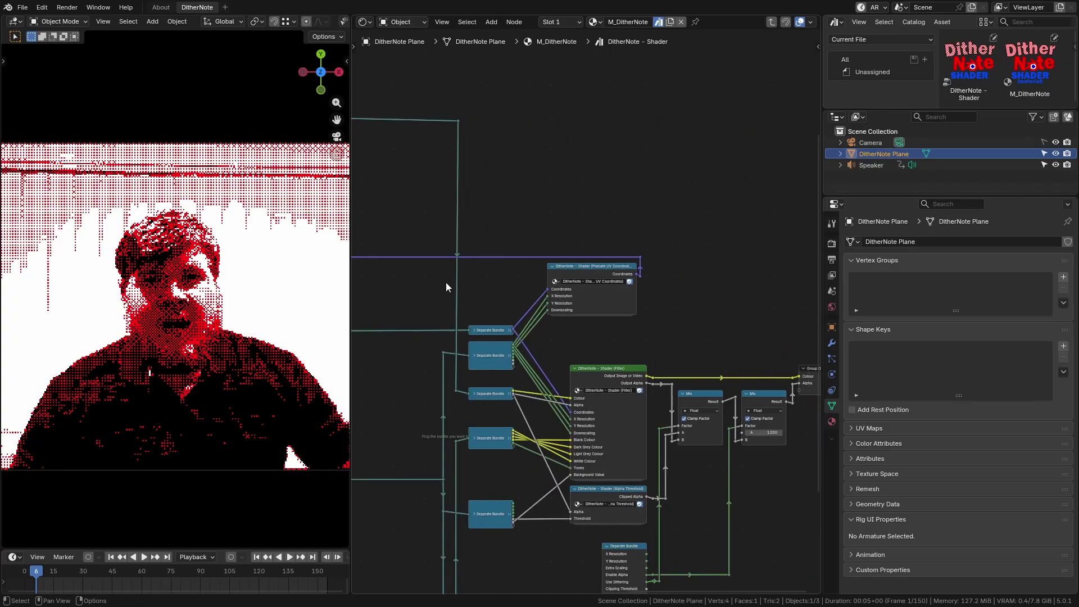
scroll(593, 271, up, 4)
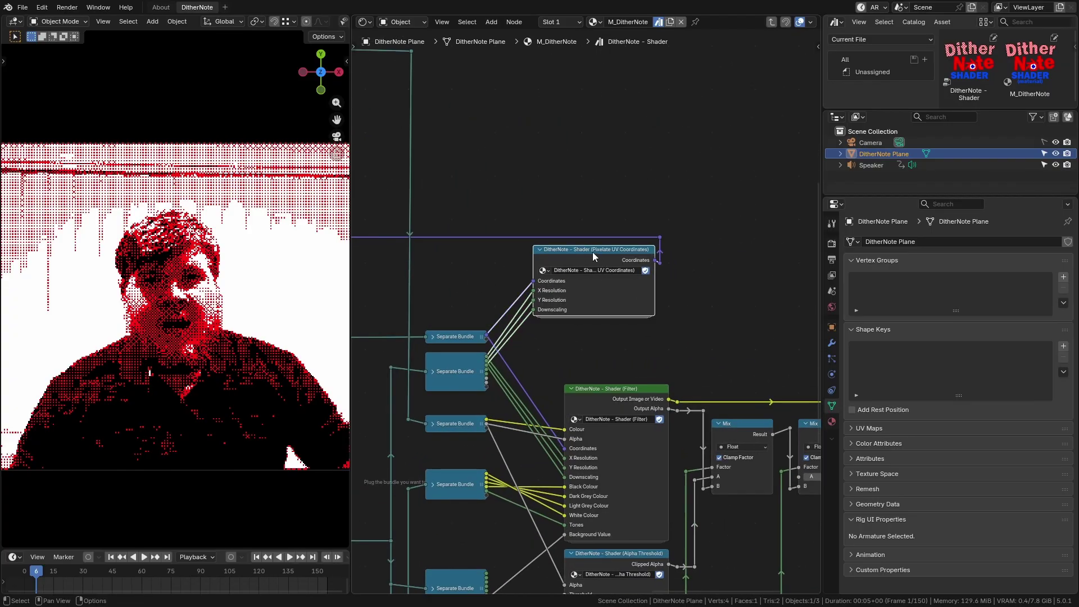
scroll(592, 252, up, 2)
key(Tab)
double_click(530, 315)
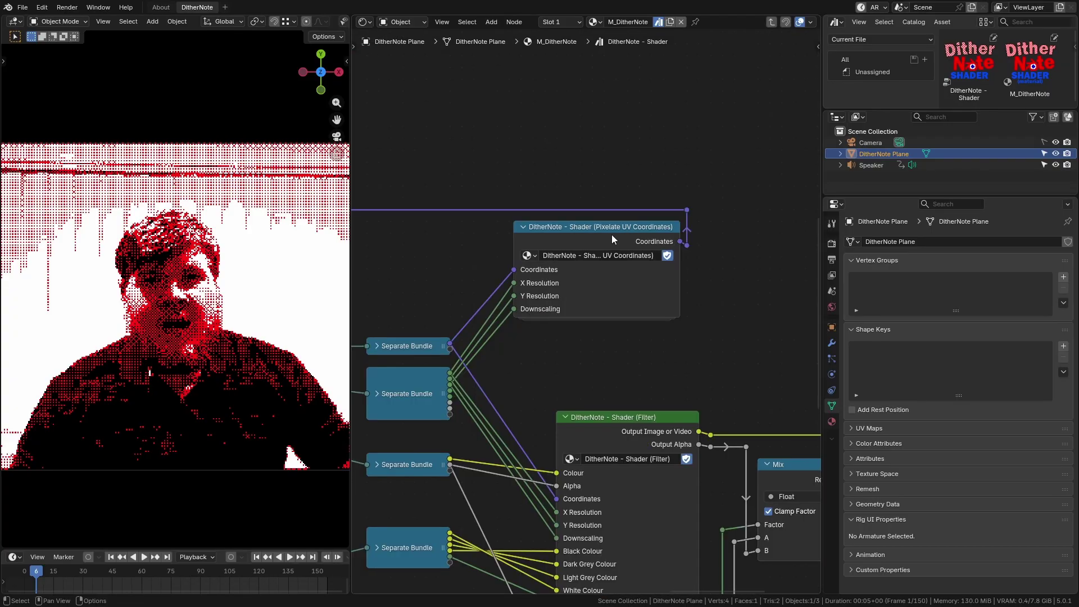
double_click(612, 234)
scroll(518, 355, down, 3)
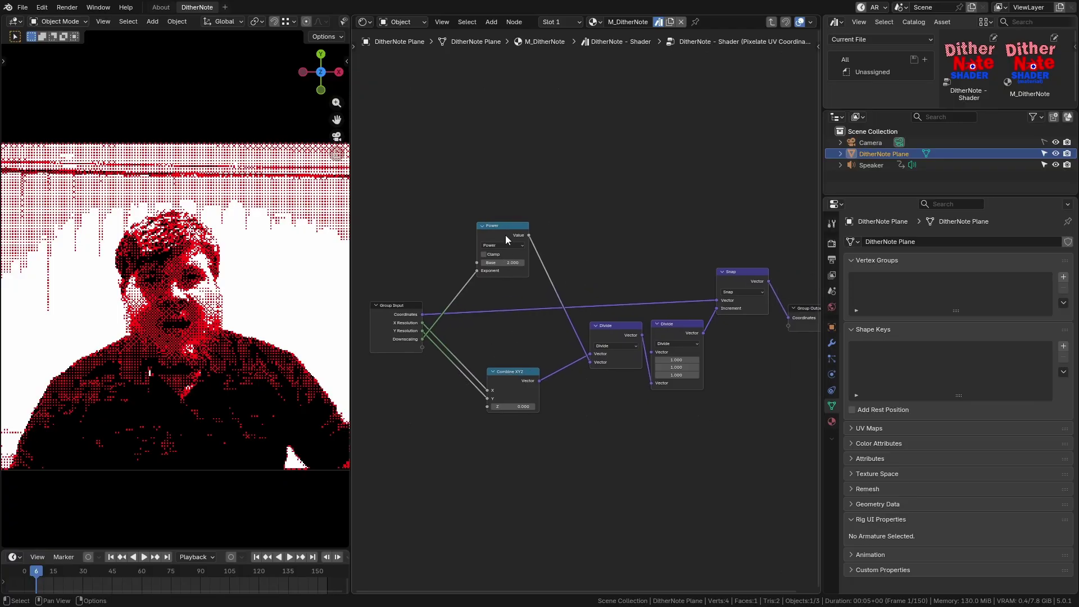
Step: Swap the Power and Combine XYZ nodes so Combine XYZ sits above Power, and bring both closer to Group Input
drag(506, 239, 518, 331)
drag(514, 381, 513, 274)
shift+click(509, 323)
drag(508, 323, 506, 385)
click(573, 386)
drag(504, 339, 469, 337)
drag(505, 388, 470, 387)
Step: Move the two Divide nodes, Snap and Group Output closer together, and return to the DitherNote - Shader group
drag(629, 343, 567, 354)
drag(668, 334, 613, 346)
drag(738, 281, 679, 305)
middle_drag(679, 304, 607, 304)
drag(757, 319, 688, 318)
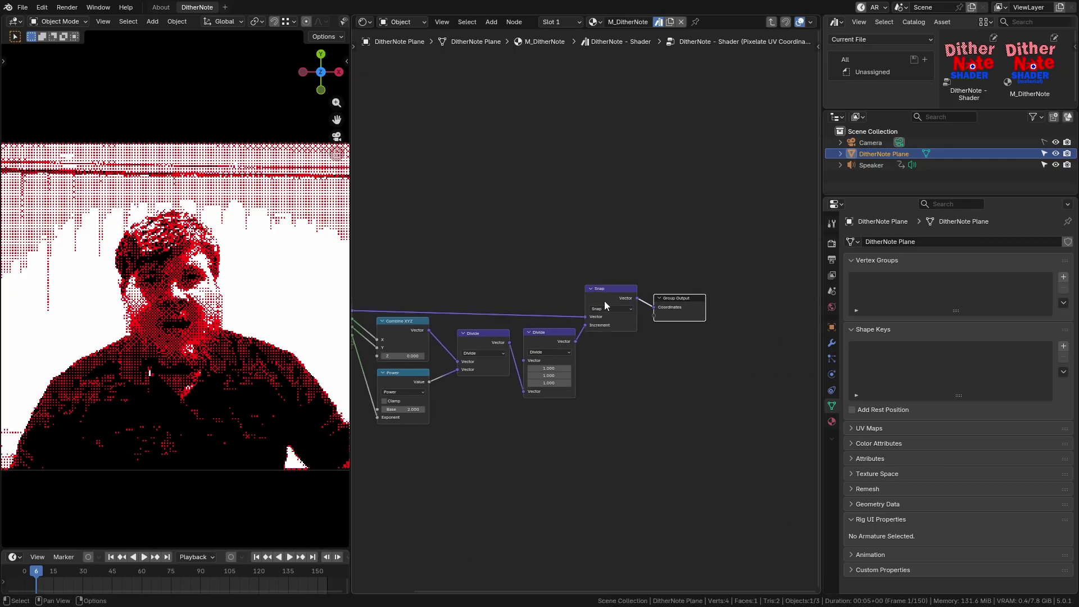
key(Tab)
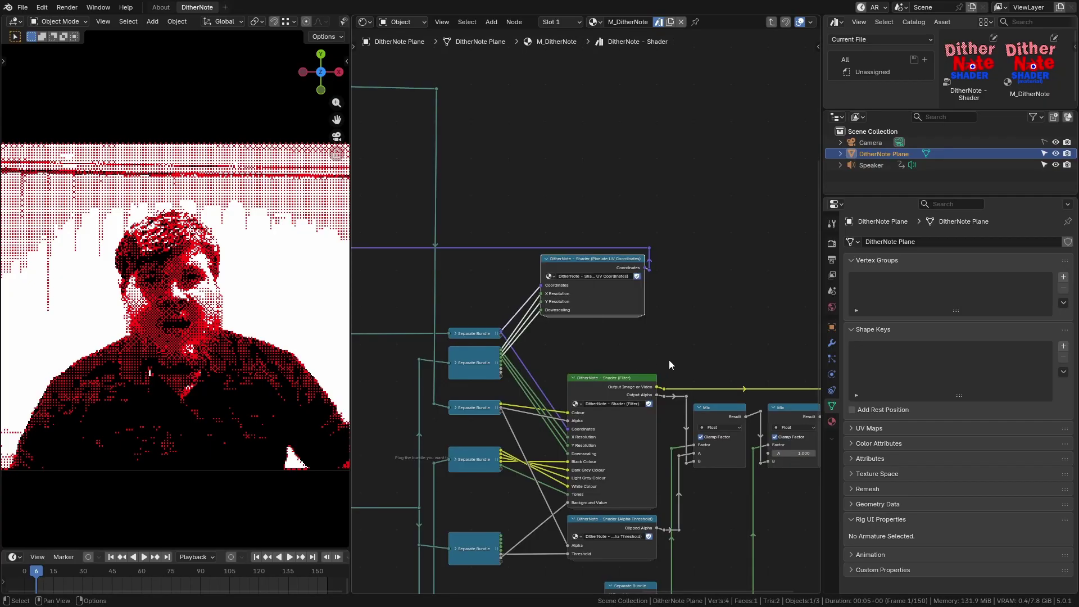
click(675, 334)
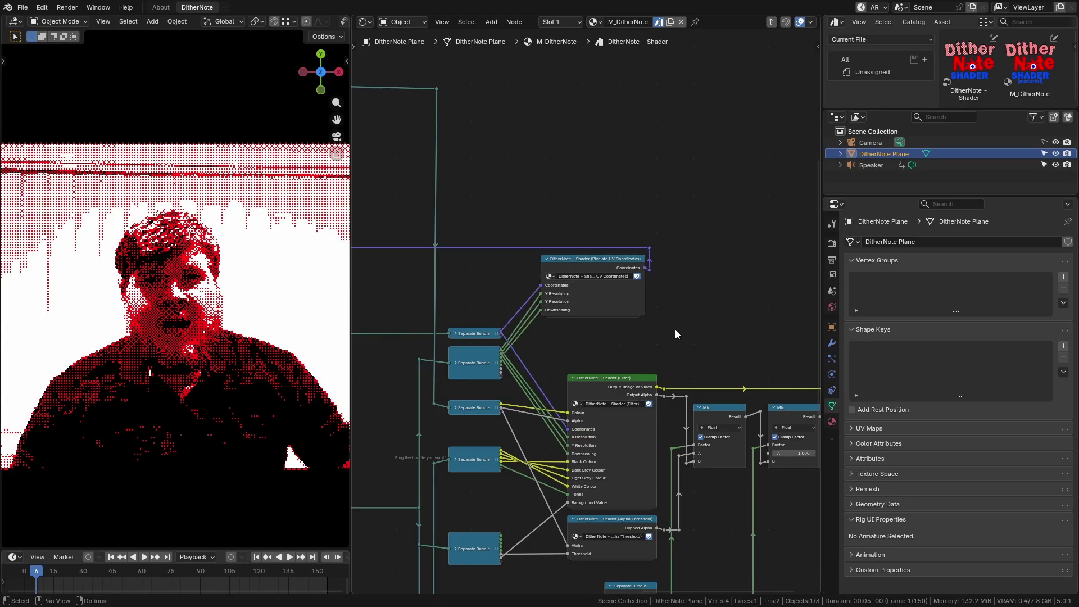
Step: Trace the Pixelate UV Coordinates output to the Vector input of the Sample_Video.mp4 node and examine that node
scroll(586, 443, up, 2)
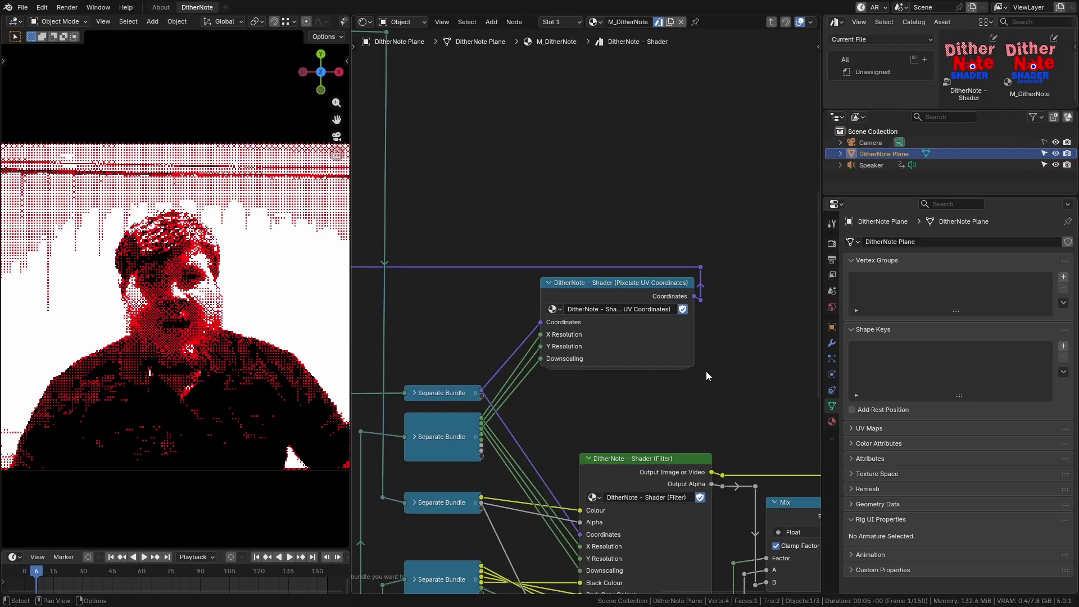
scroll(571, 382, down, 7)
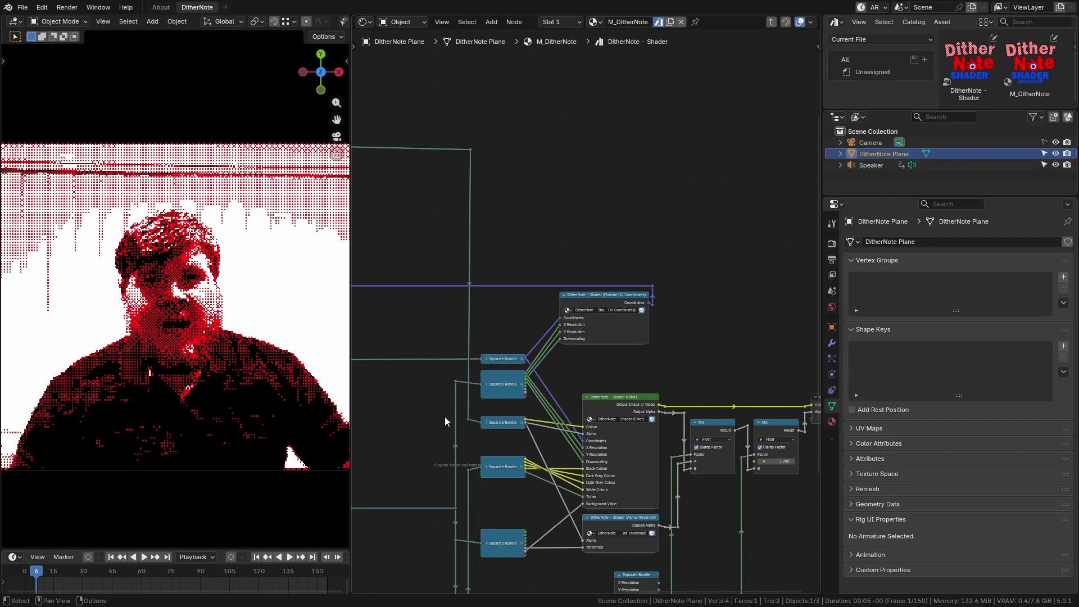
middle_drag(444, 416, 366, 502)
scroll(341, 489, up, 2)
scroll(742, 289, up, 3)
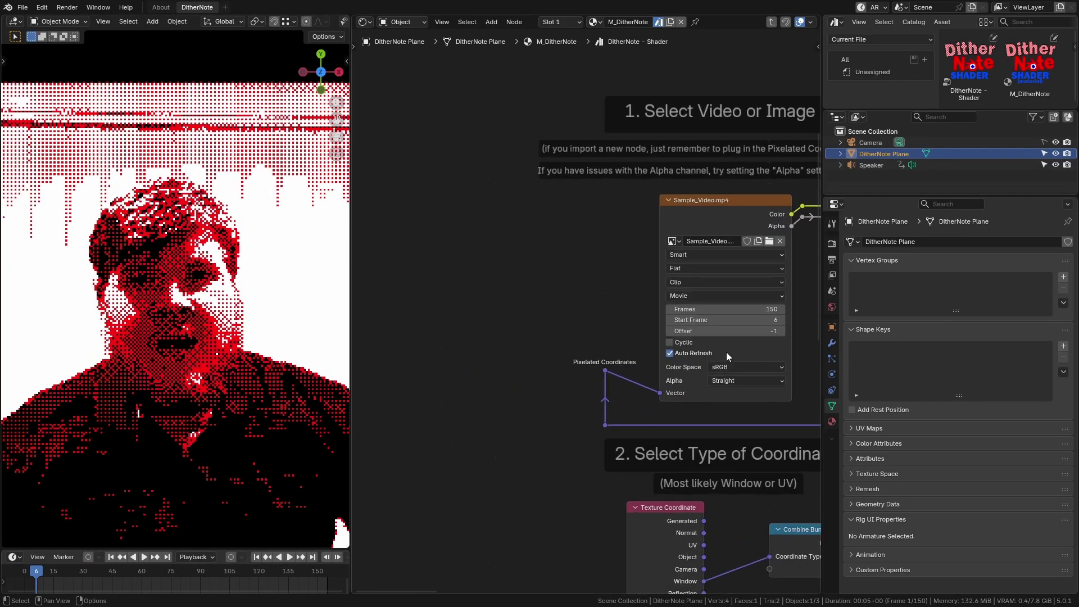
scroll(195, 375, down, 3)
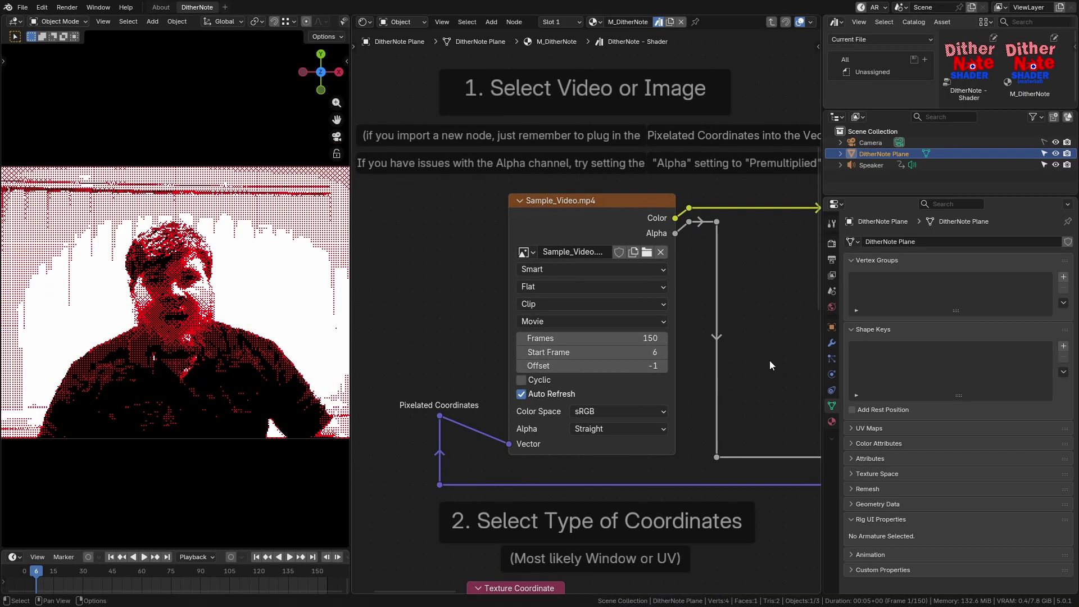
ctrl+scroll(769, 365, right, 5)
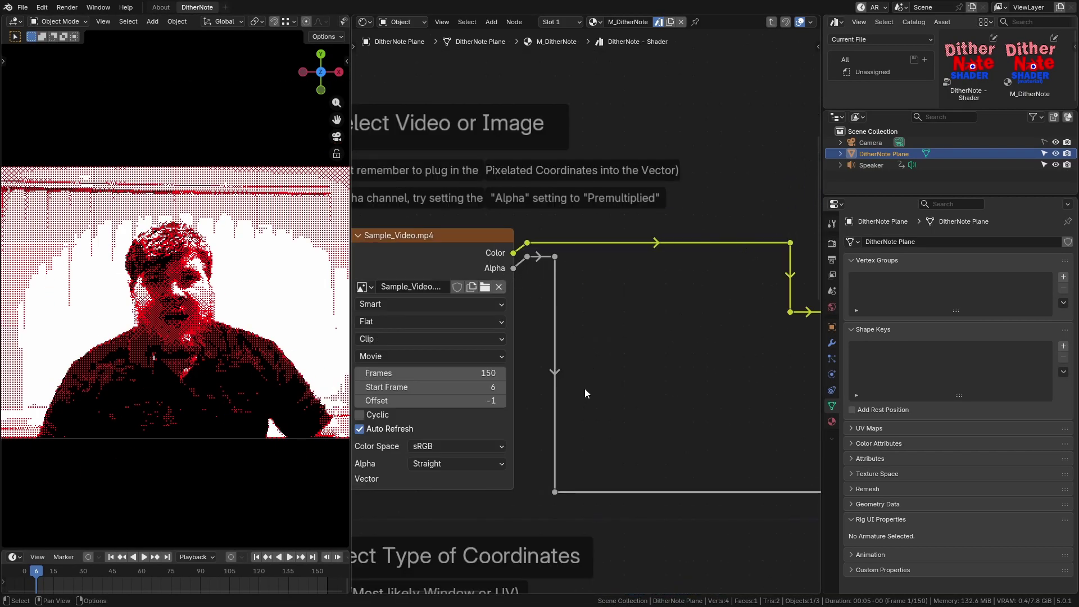
Step: Examine the shader's Filter and Alpha Threshold nodes, and enter the Filter group to view its tone sections
scroll(587, 393, down, 4)
scroll(494, 393, up, 3)
middle_drag(494, 394, 494, 122)
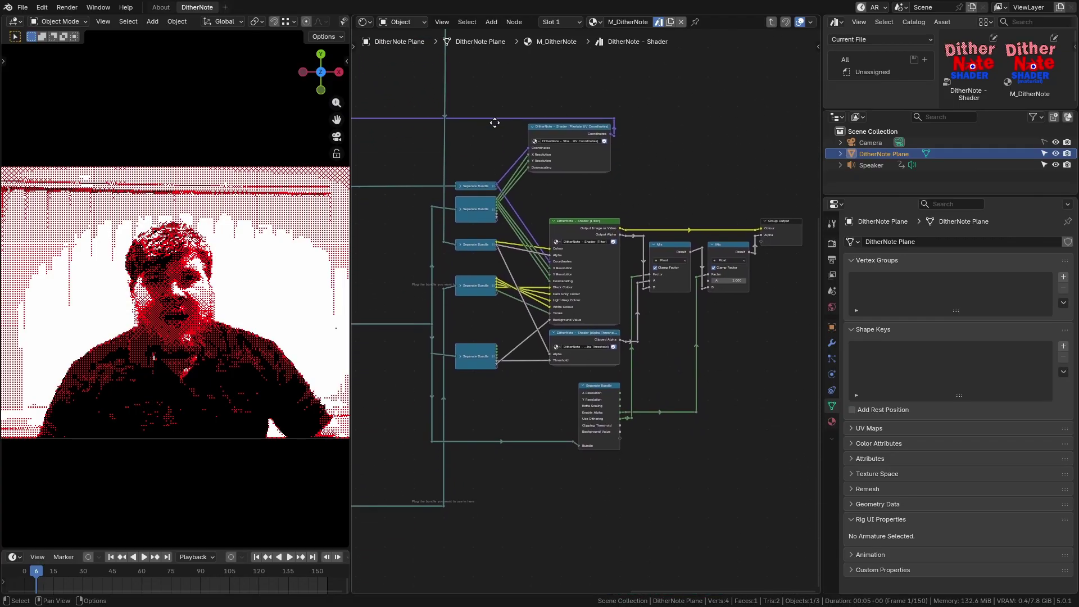
scroll(596, 312, up, 4)
middle_drag(596, 312, 603, 377)
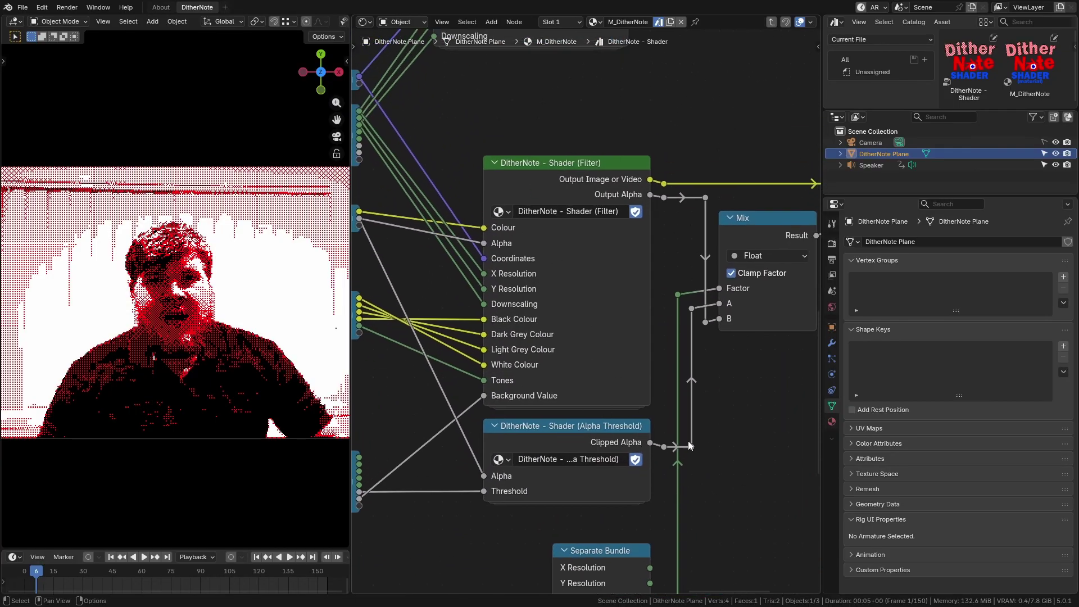
middle_drag(613, 510, 628, 579)
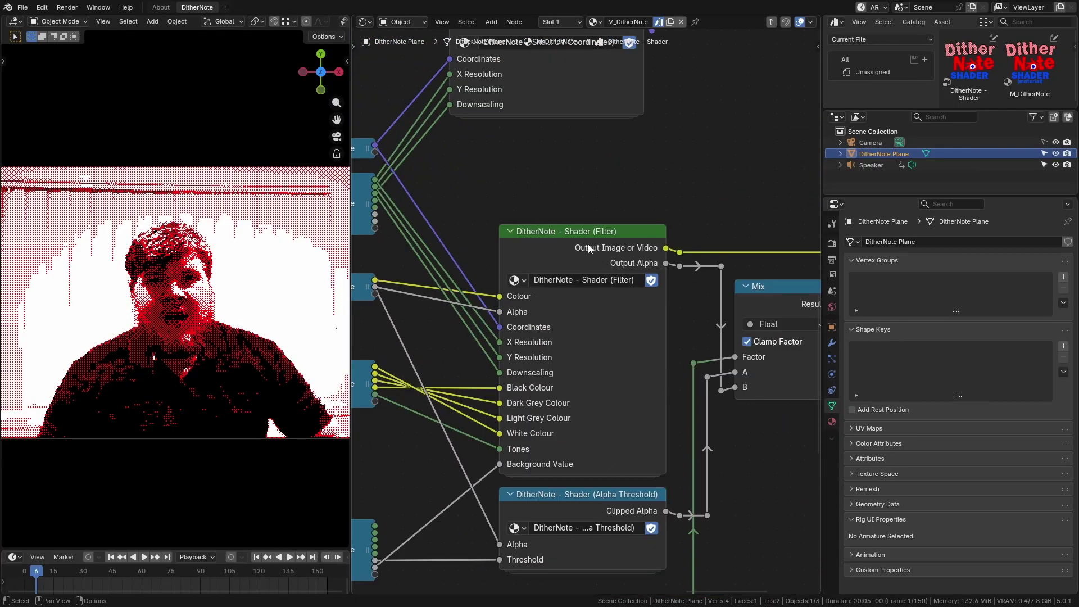
key(Tab)
scroll(561, 421, down, 6)
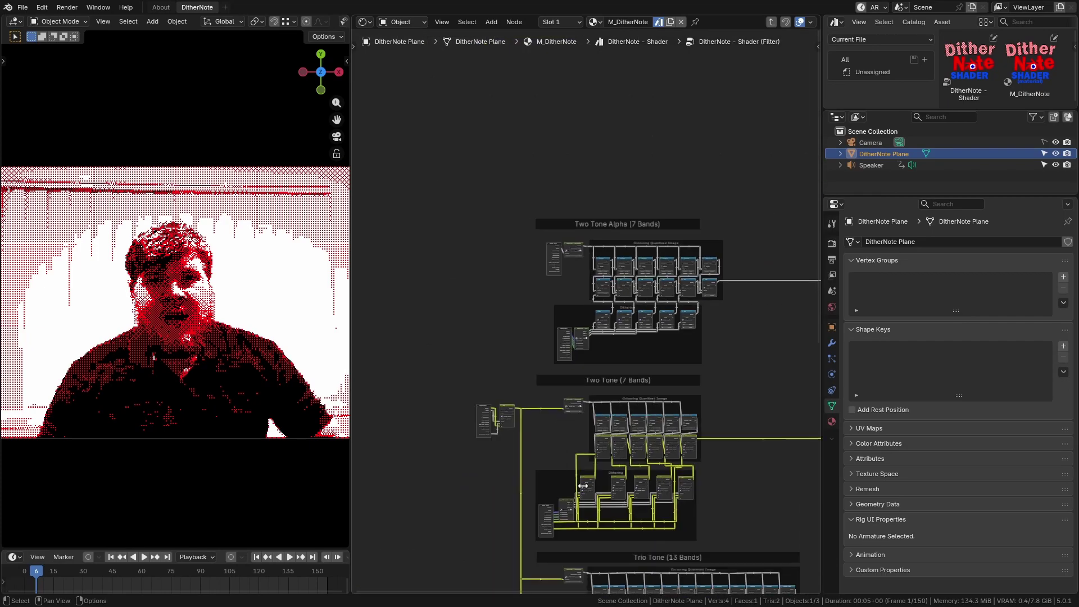
middle_drag(657, 514, 631, 393)
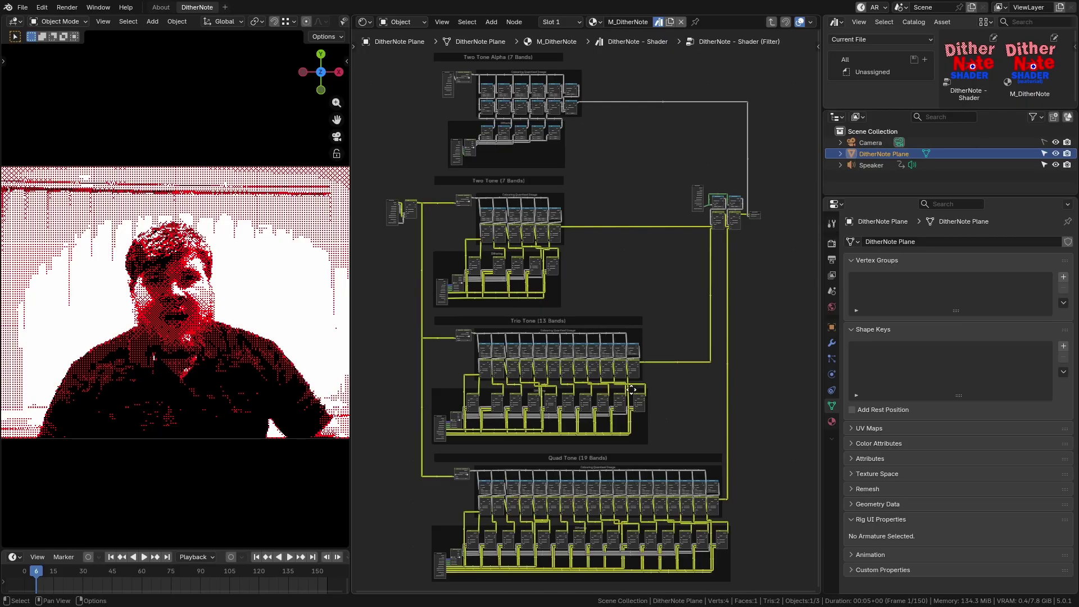
Step: Inspect the Two Tone section's quantisation node with its Bands setting, and view the whole Filter layout
scroll(586, 381, up, 10)
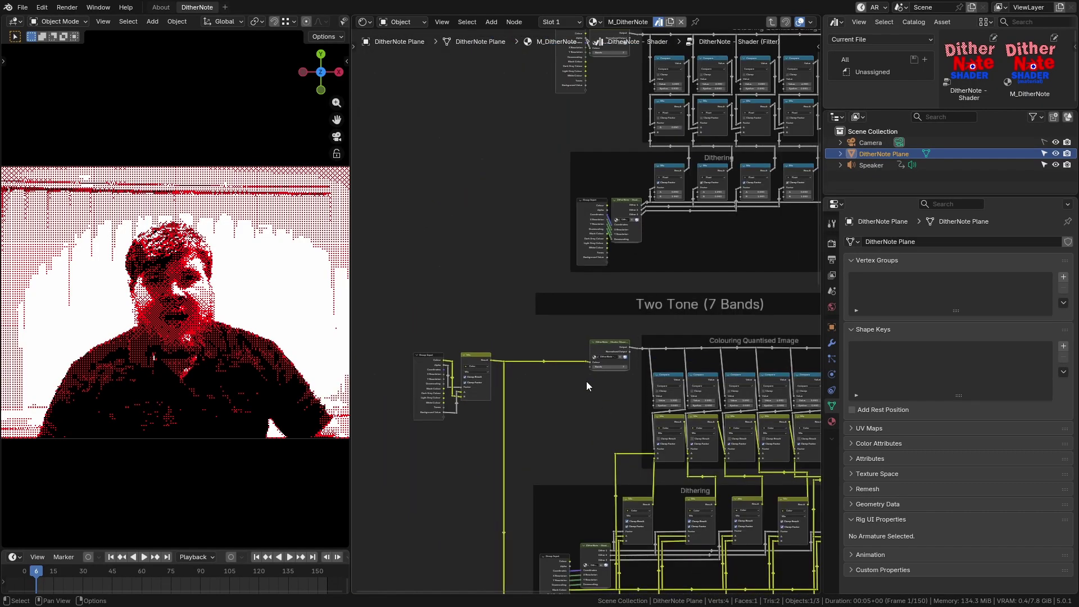
scroll(540, 344, up, 3)
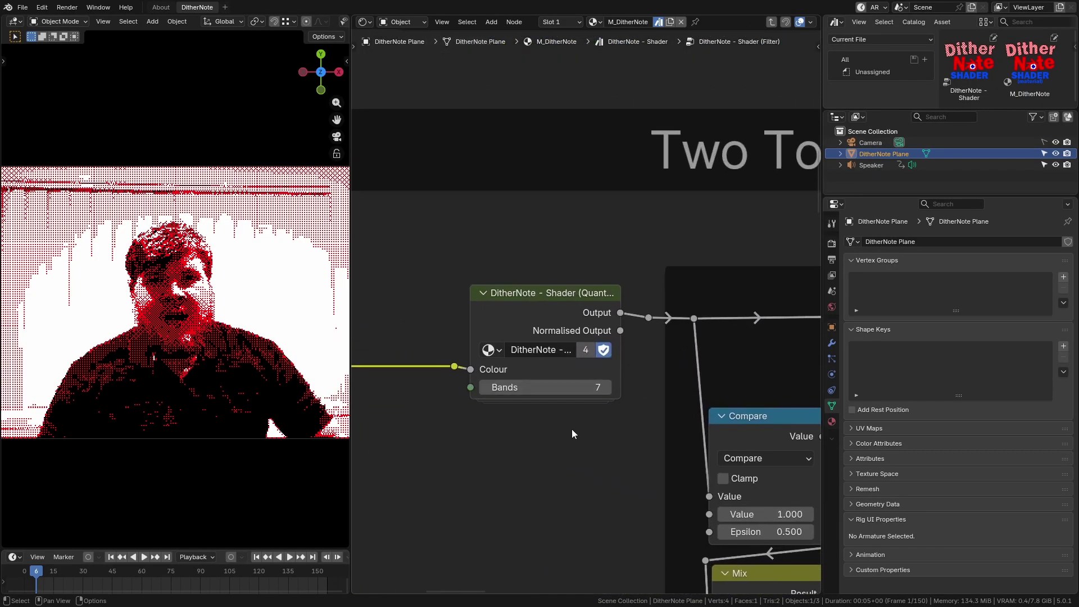
scroll(573, 430, down, 5)
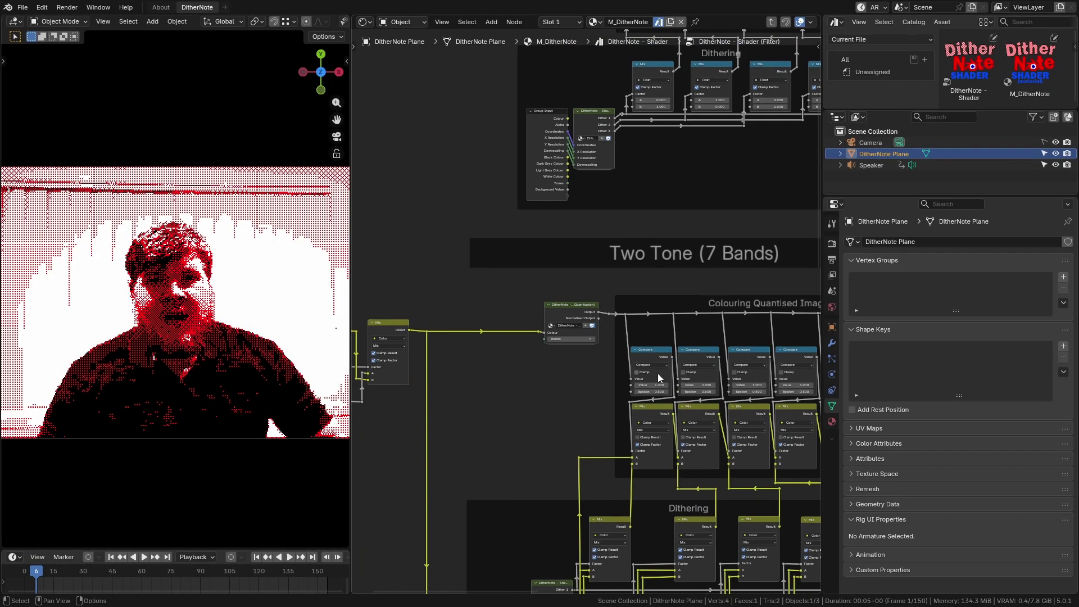
key(Home)
middle_drag(672, 349, 655, 384)
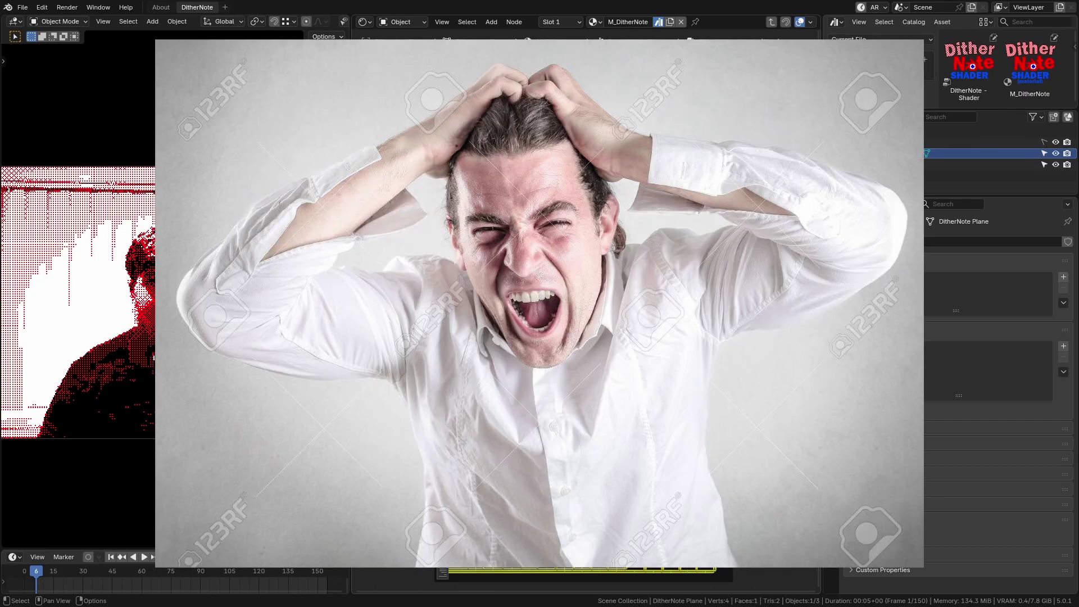
middle_drag(609, 380, 674, 410)
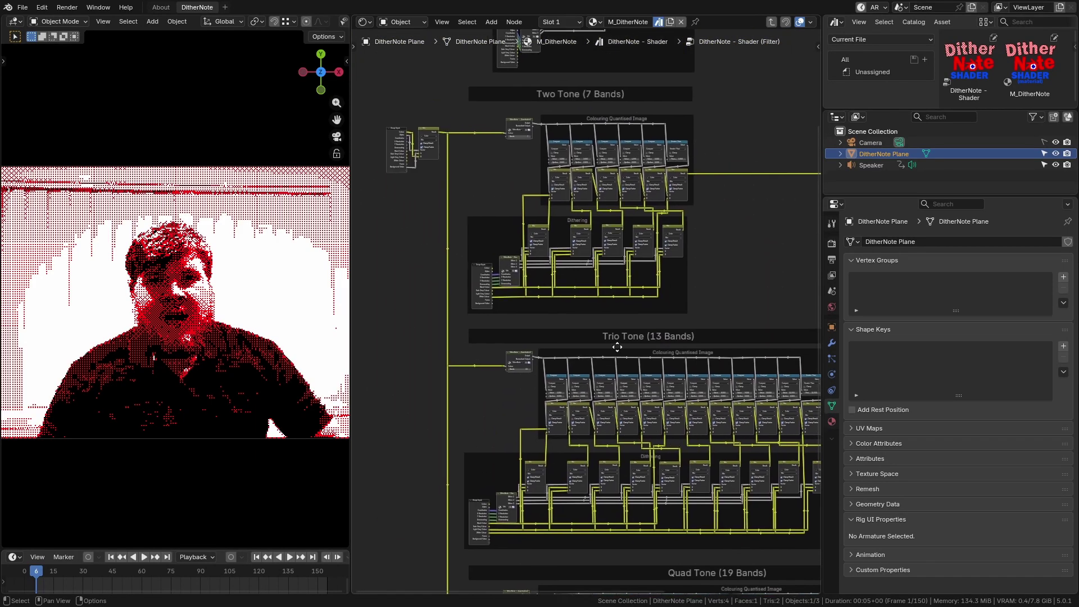
Step: Compare the colouring and dithering frames of the Two Tone Alpha section with those of the Two Tone section
scroll(630, 445, up, 2)
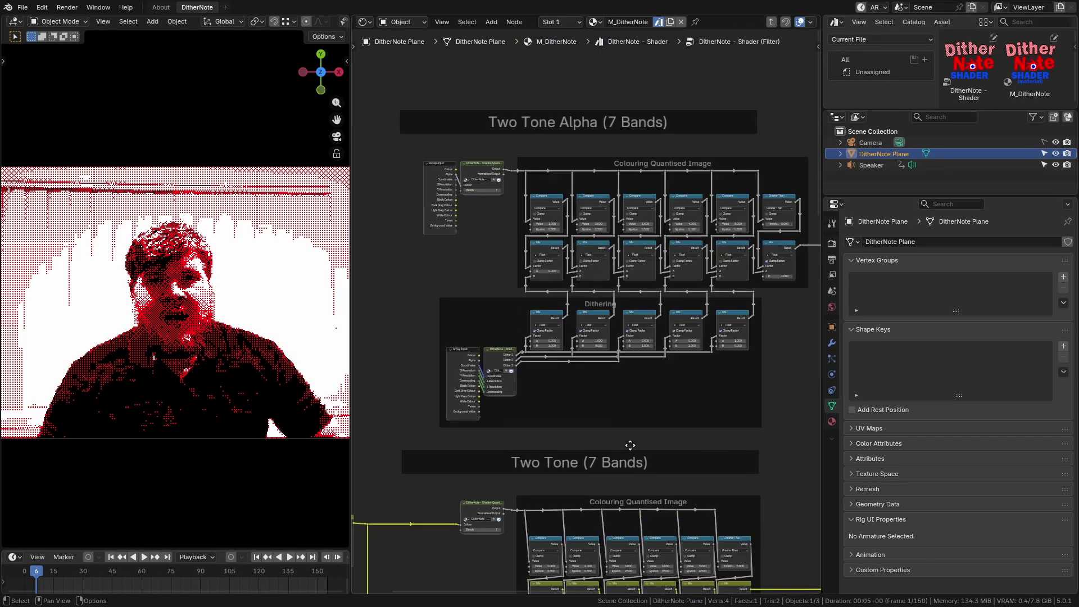
scroll(528, 292, up, 1)
middle_drag(528, 292, 555, 351)
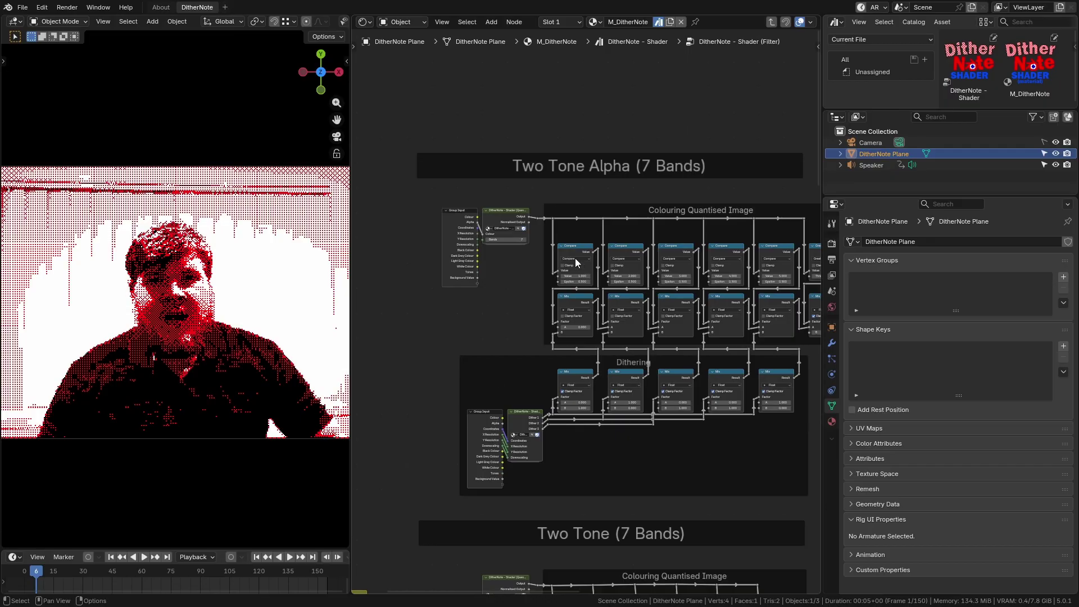
scroll(585, 308, down, 5)
middle_drag(698, 481, 677, 181)
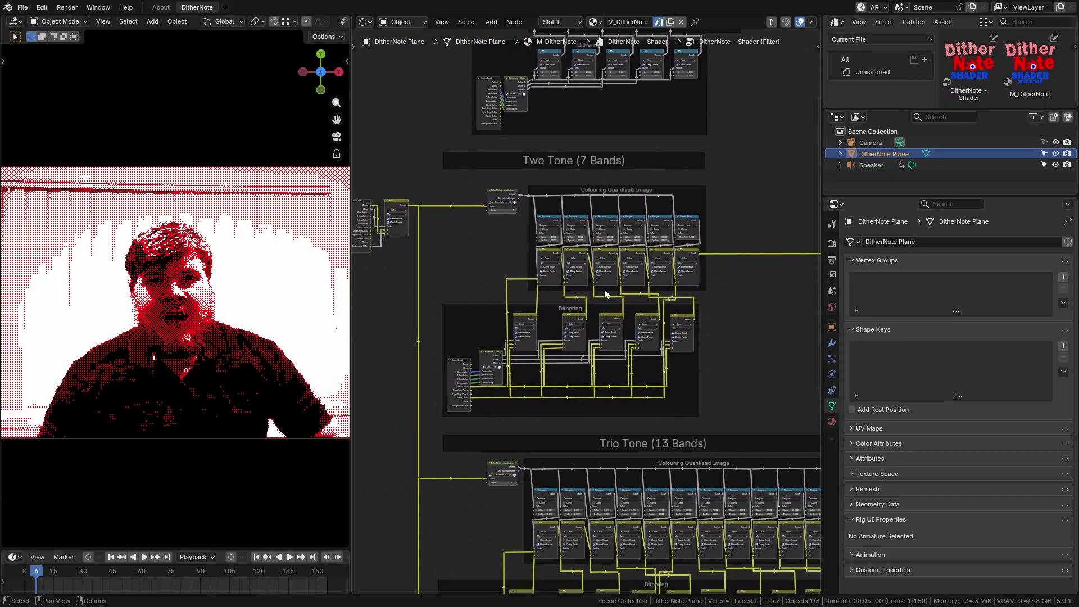
middle_drag(604, 293, 657, 238)
scroll(604, 404, up, 10)
scroll(715, 338, down, 8)
middle_drag(661, 351, 617, 484)
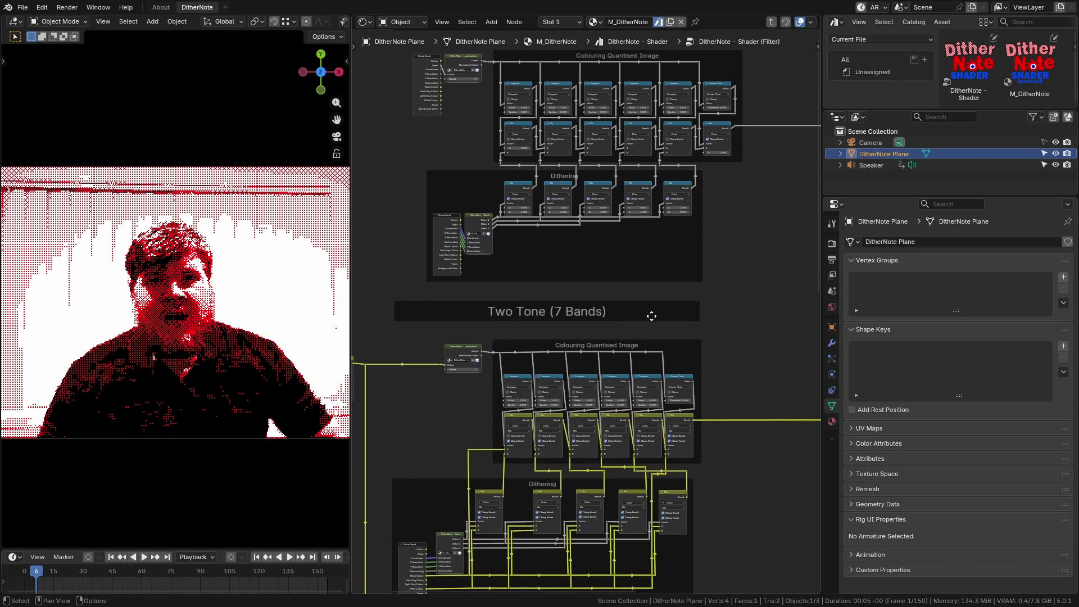
Step: Return to the DitherNote - Shader group and review its alpha Mix nodes and the numbered setup sections
key(Tab)
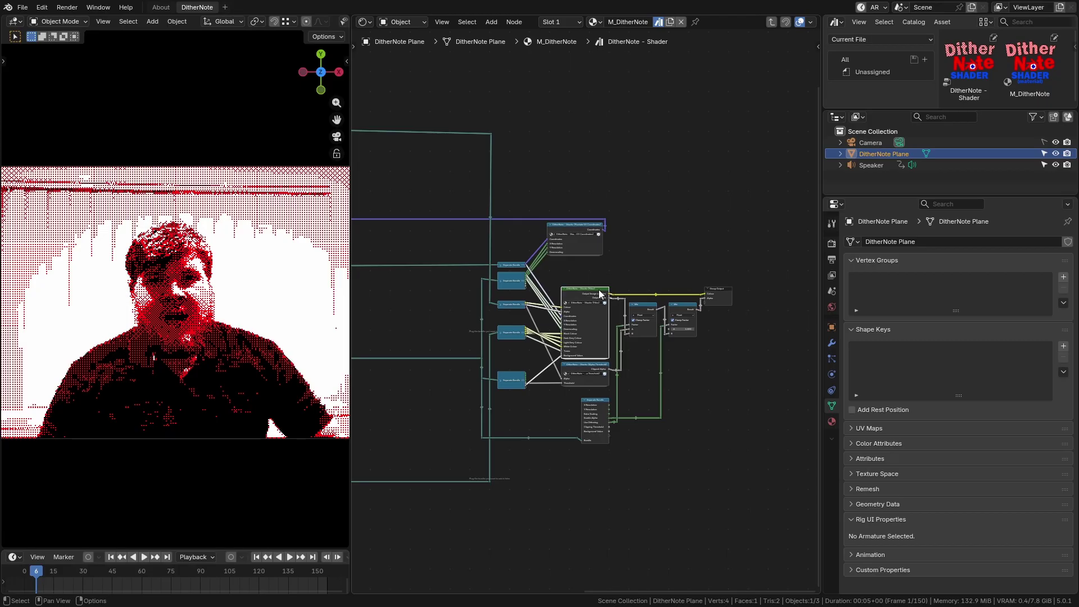
middle_drag(533, 320, 547, 355)
scroll(539, 358, up, 5)
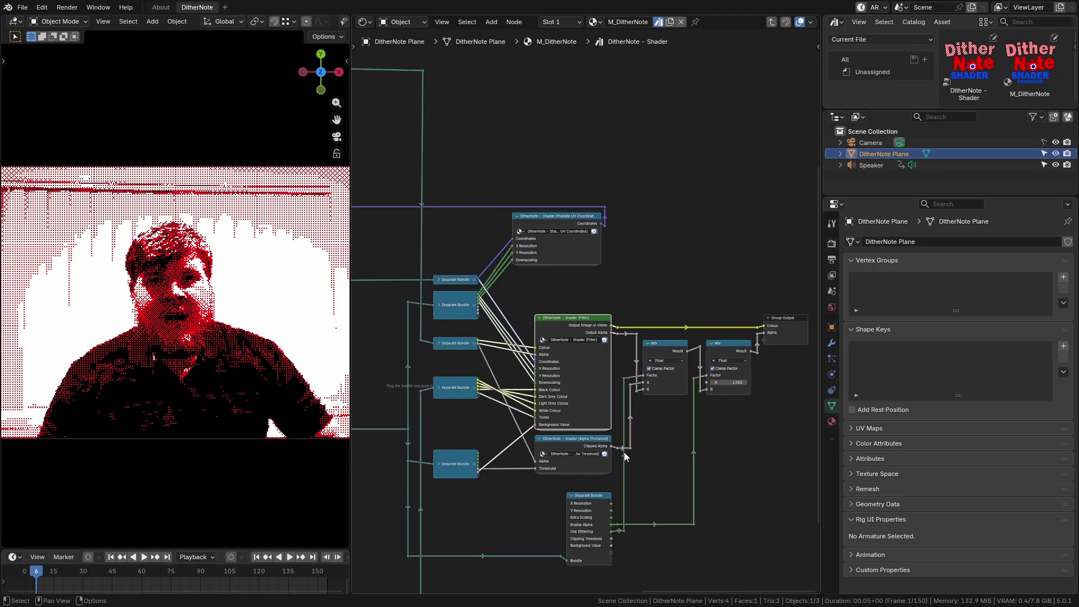
shift+scroll(585, 431, down, 1)
ctrl+scroll(710, 394, left, 10)
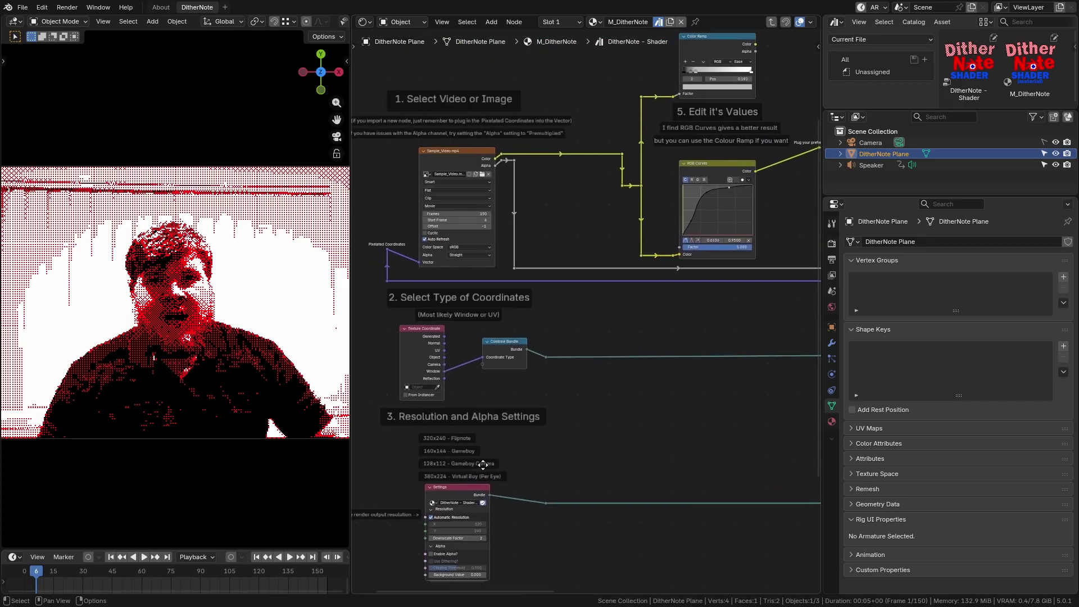
Step: Enter the DitherNote - Shader (Alpha Threshold) group and view its overall layout
scroll(572, 446, down, 3)
scroll(606, 472, up, 1)
middle_drag(605, 472, 552, 400)
middle_drag(617, 379, 522, 342)
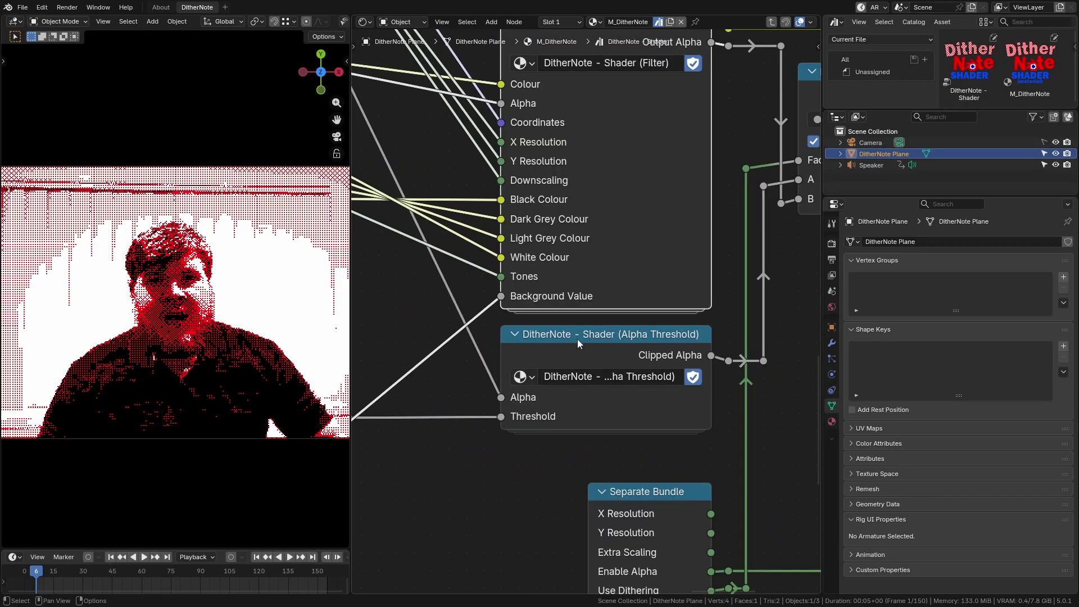
click(577, 340)
key(Tab)
scroll(587, 428, down, 5)
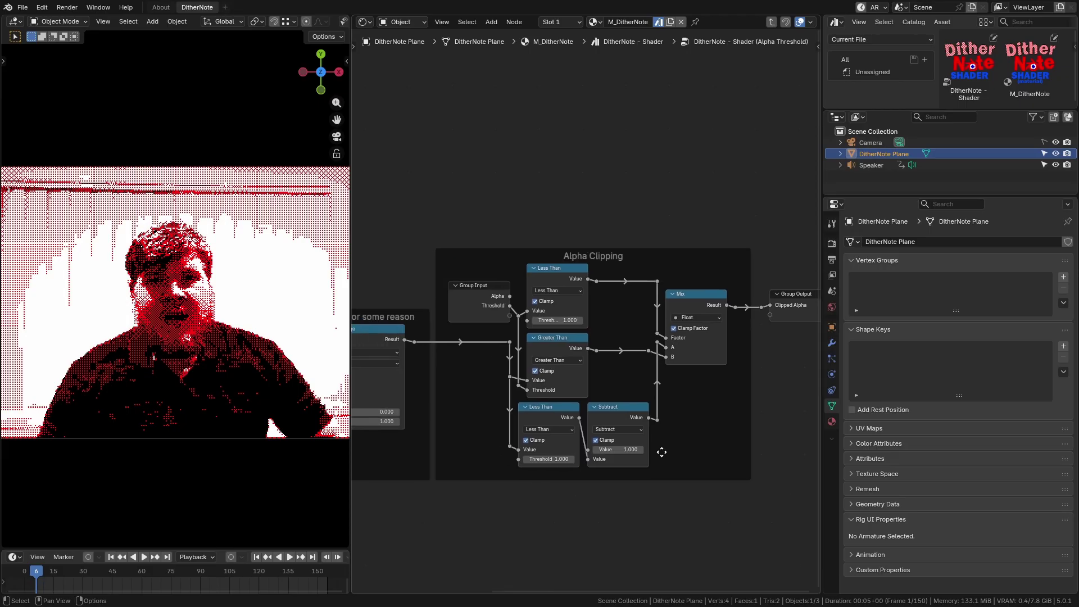
mouse_move(667, 448)
middle_down()
mouse_move(813, 445)
mouse_move(621, 436)
mouse_move(717, 435)
mouse_move(663, 430)
middle_up()
scroll(717, 435, down, 1)
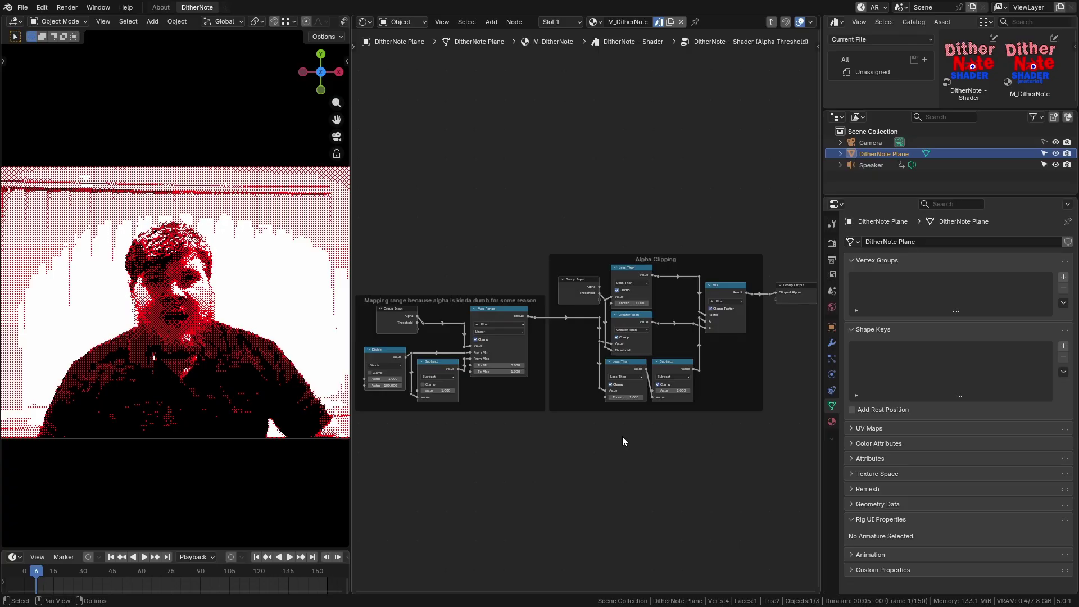
Step: Inspect the Alpha Threshold group's Map Range setup and the Less Than, Greater Than, Subtract and Mix nodes of its Alpha Clipping frame
scroll(591, 457, up, 8)
middle_drag(493, 456, 617, 441)
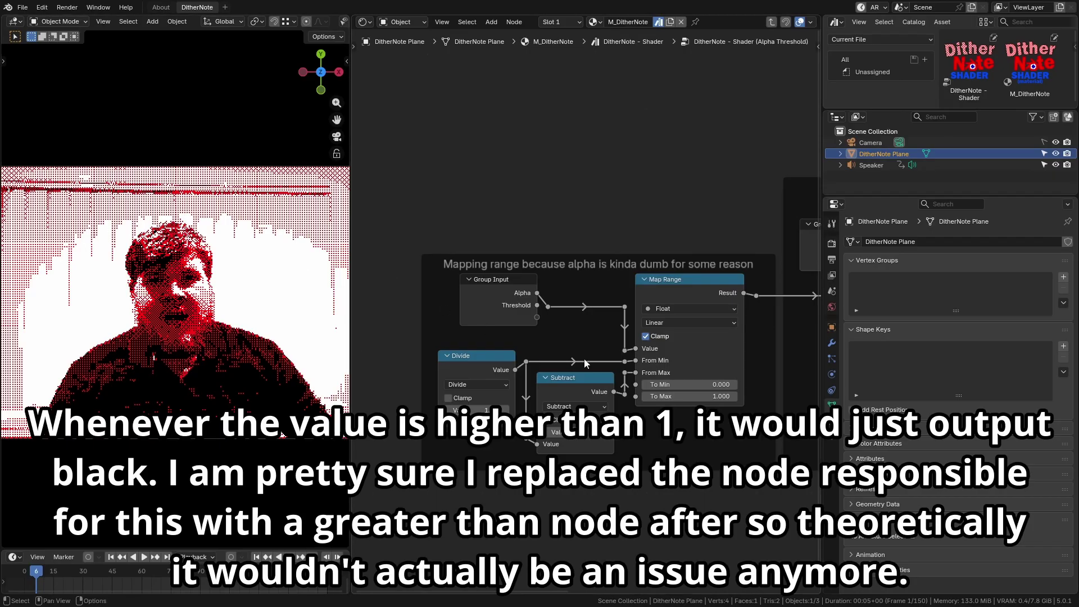
scroll(584, 358, down, 2)
middle_drag(584, 359, 720, 429)
scroll(630, 395, up, 5)
middle_drag(630, 395, 675, 389)
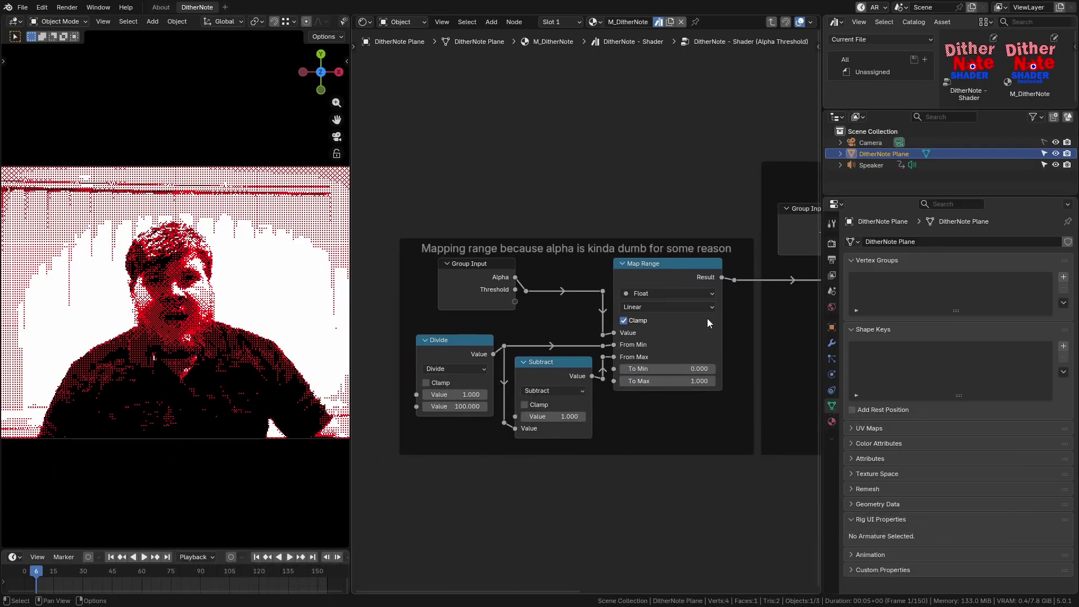
middle_drag(735, 364, 388, 397)
scroll(653, 398, down, 2)
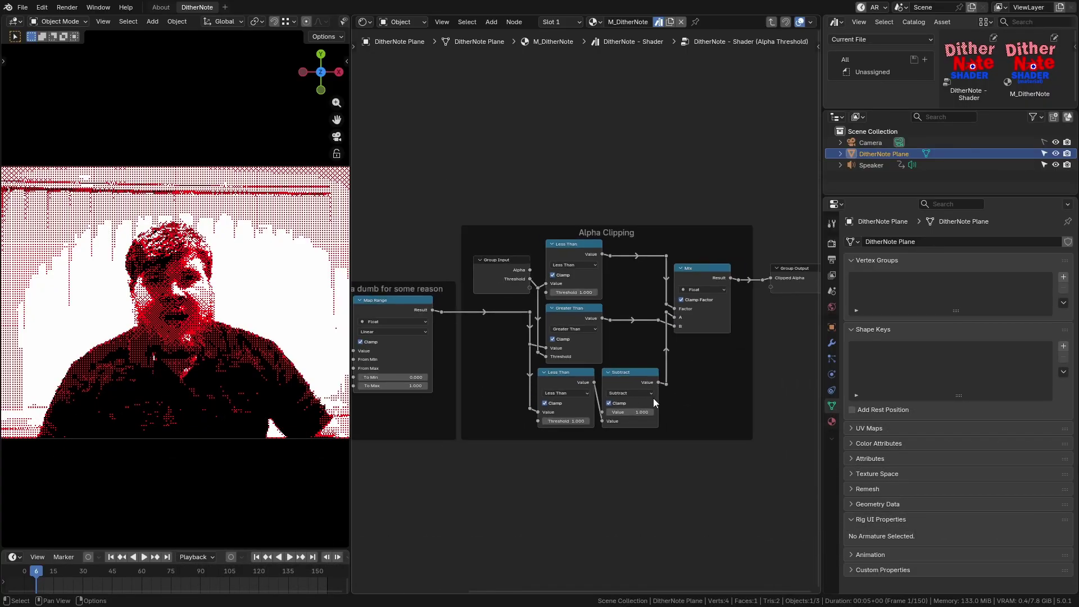
middle_drag(653, 398, 565, 385)
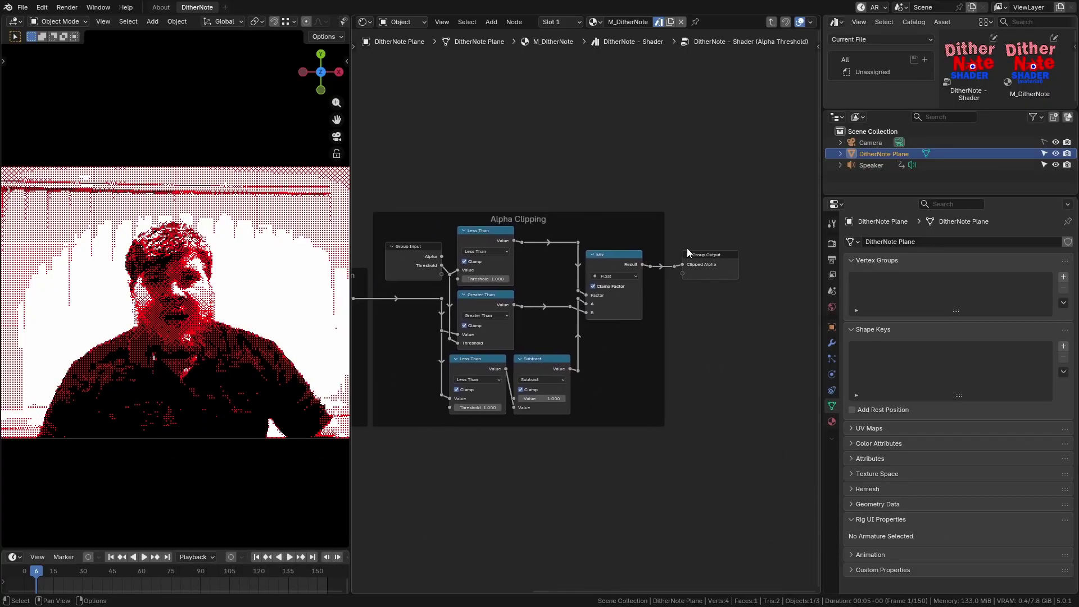
Step: Switch from the Alpha Threshold group to the DitherNote - Shader (Filter) group and view its Two Tone Alpha section
key(Tab)
middle_drag(685, 402, 607, 516)
scroll(541, 343, up, 7)
click(477, 268)
key(Tab)
scroll(501, 322, down, 9)
middle_drag(529, 241, 495, 396)
scroll(495, 397, up, 4)
scroll(476, 390, down, 6)
scroll(476, 389, up, 1)
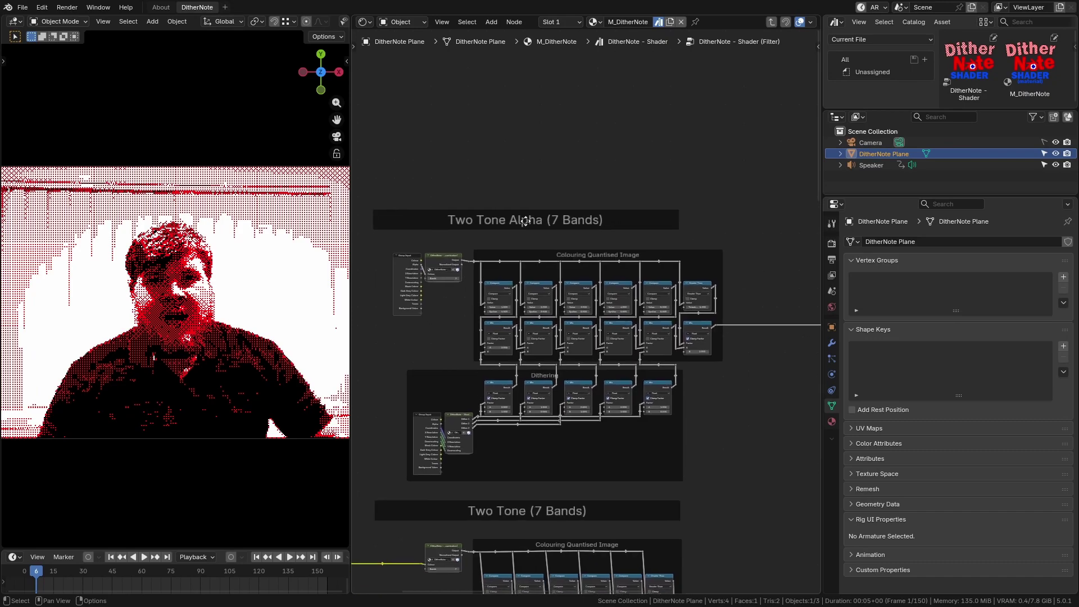
Step: Return to the DitherNote - Shader group and examine the two Mix nodes feeding the Group Output's Alpha
key(Tab)
scroll(641, 427, up, 6)
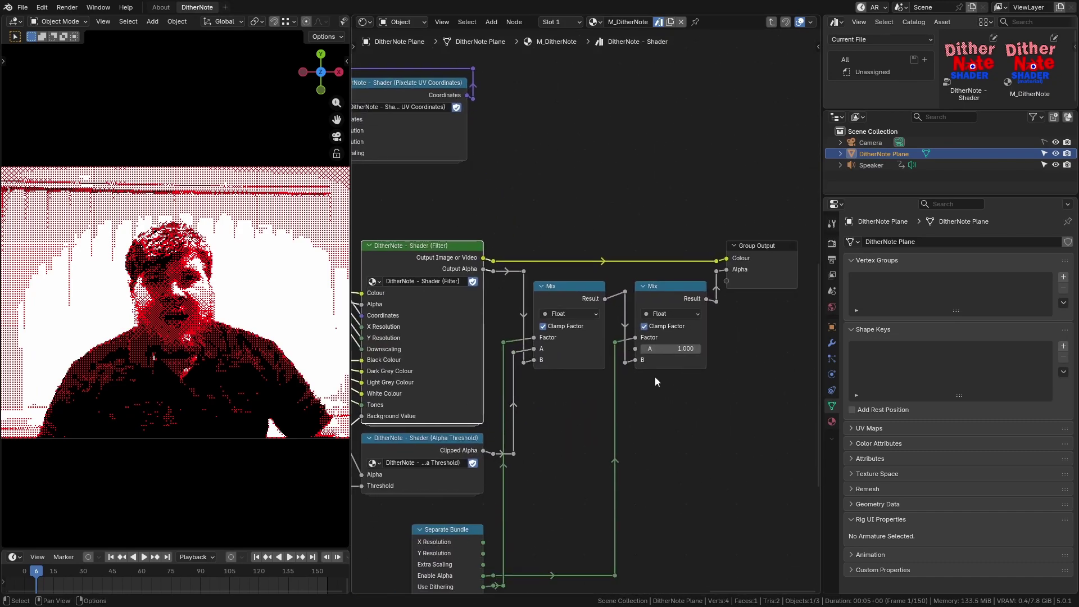
middle_drag(650, 448, 587, 471)
scroll(526, 304, up, 3)
middle_drag(526, 303, 462, 347)
Step: Return to the M_DitherNote material and examine how Mix Shader combines the DitherNote group with the Transparent BSDF
key(Tab)
middle_drag(555, 243, 592, 233)
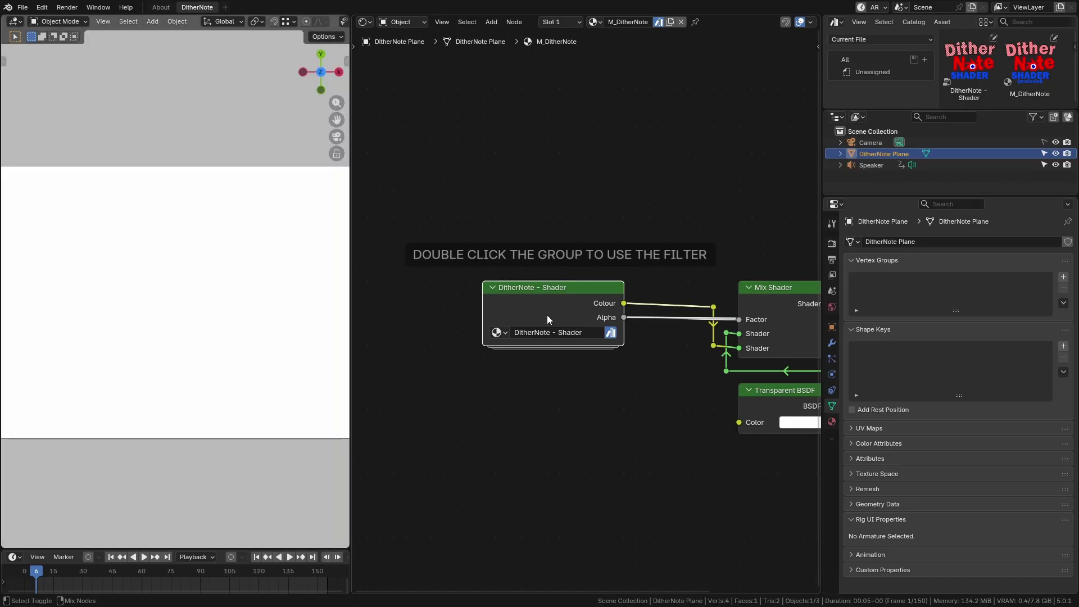
scroll(133, 354, up, 1)
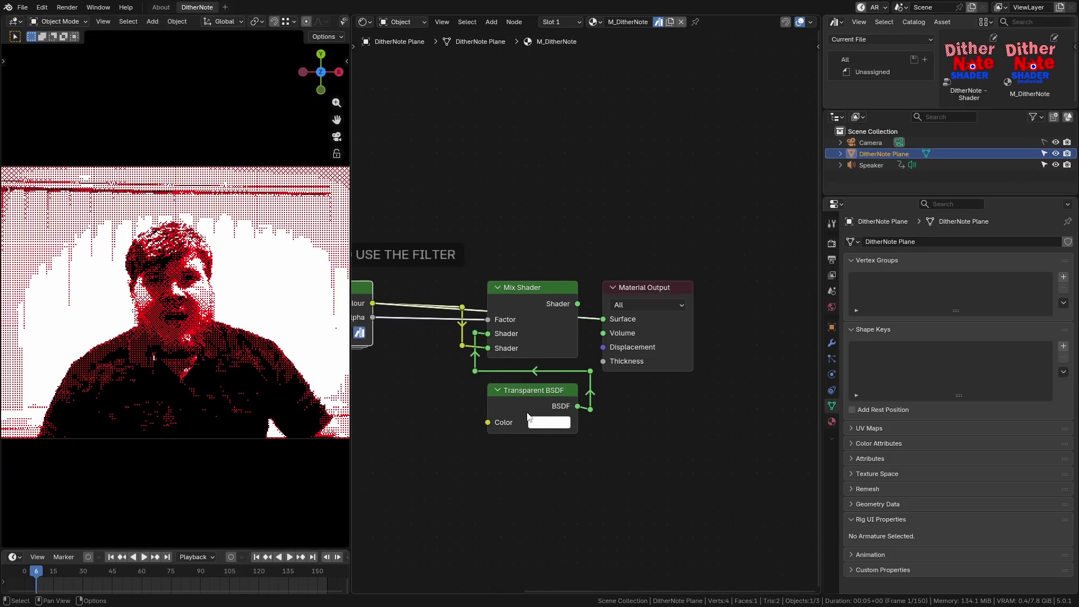
click(515, 298)
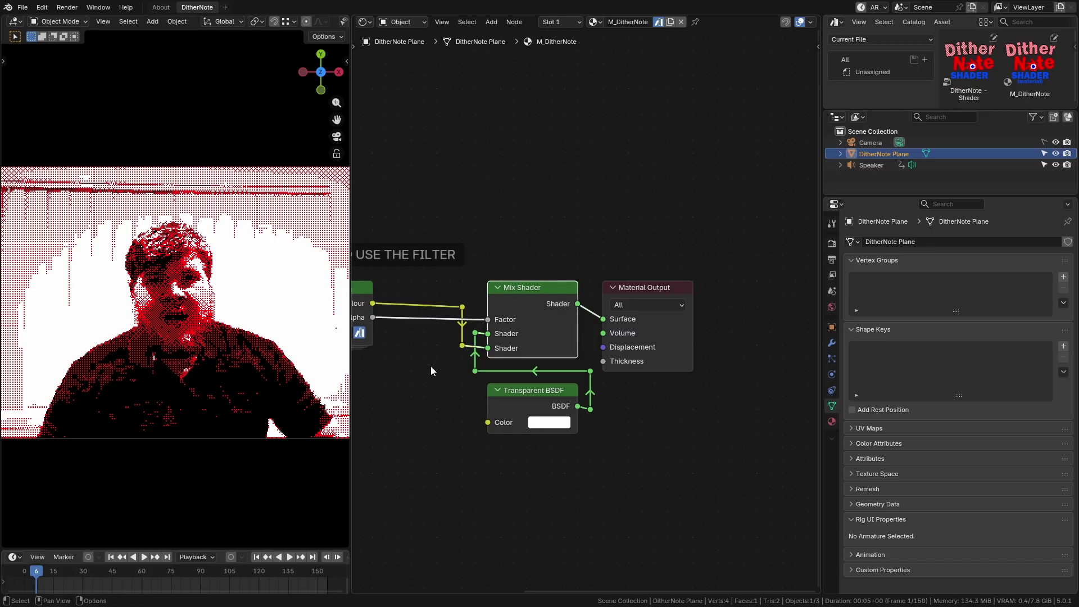
middle_drag(583, 412, 661, 382)
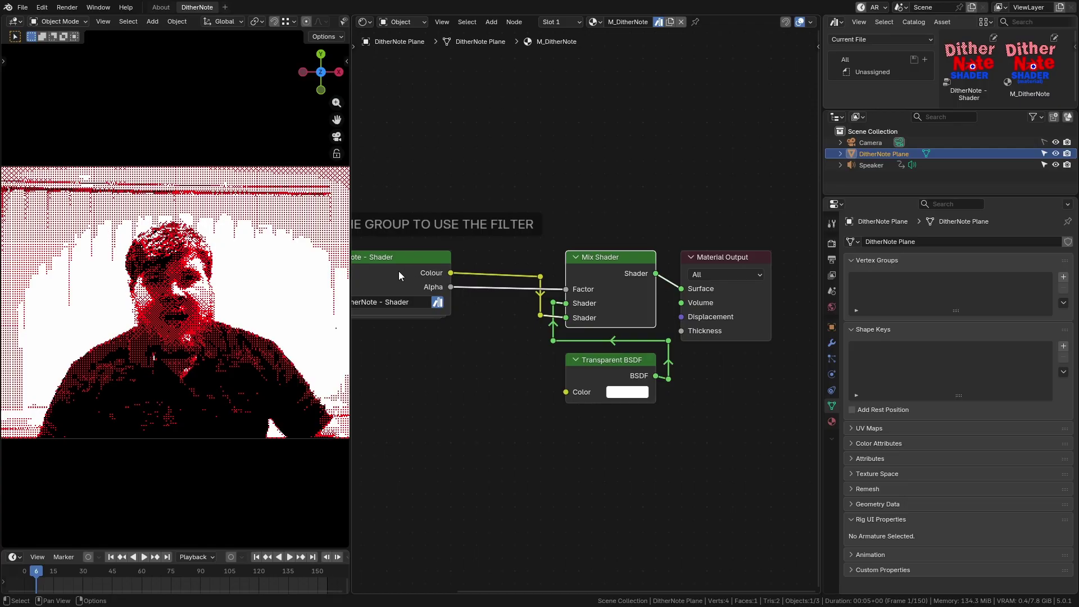
Step: Save the DitherNote_Shader.blend file and bring the whole M_DitherNote node setup into view
middle_drag(241, 343, 212, 360)
key(ctrl+s)
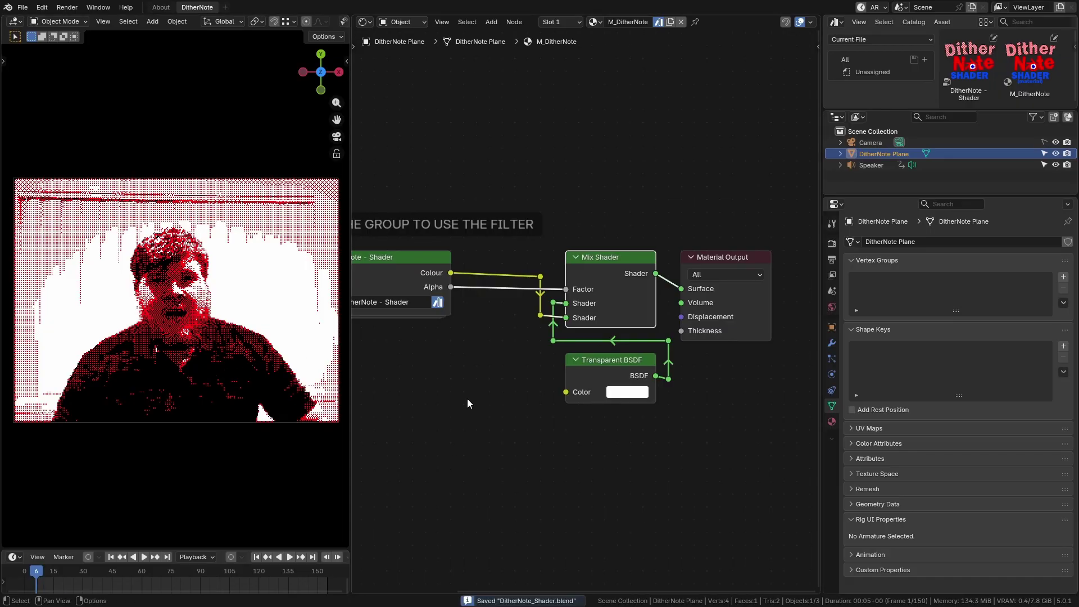
scroll(484, 416, down, 2)
middle_drag(483, 415, 537, 430)
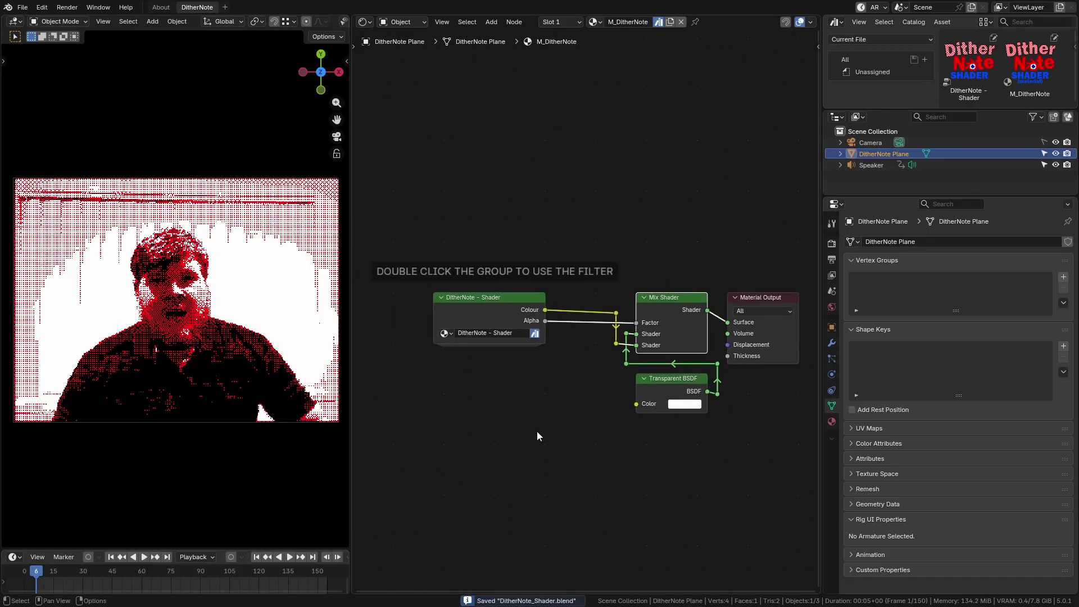
click(538, 457)
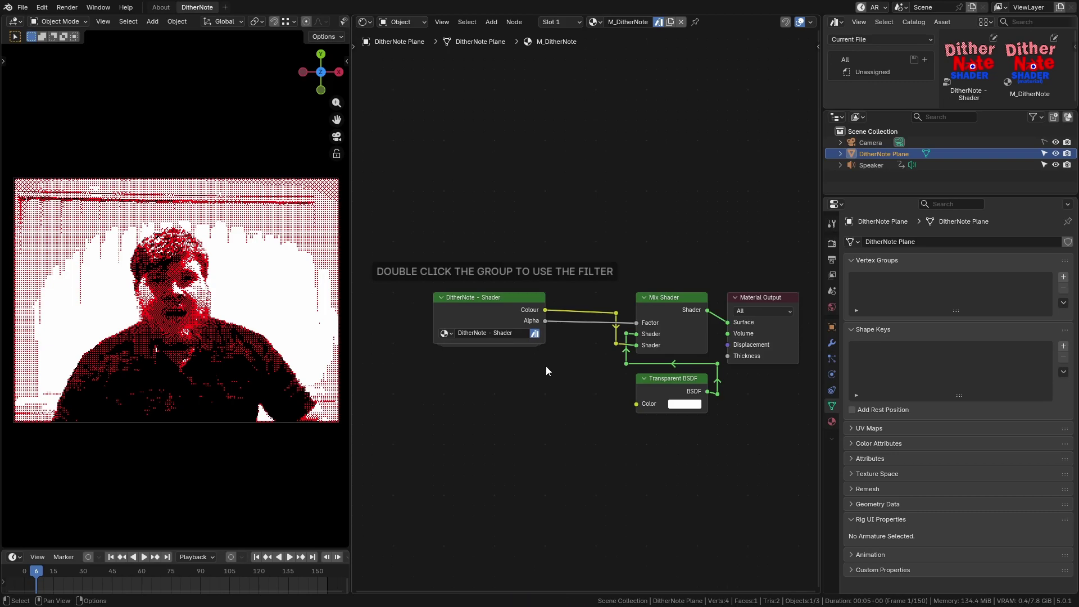
Step: Enter the DitherNote - Shader group and locate the palette nodes in the colour selection section
double_click(498, 312)
scroll(490, 466, up, 3)
middle_drag(490, 466, 612, 251)
scroll(679, 384, up, 6)
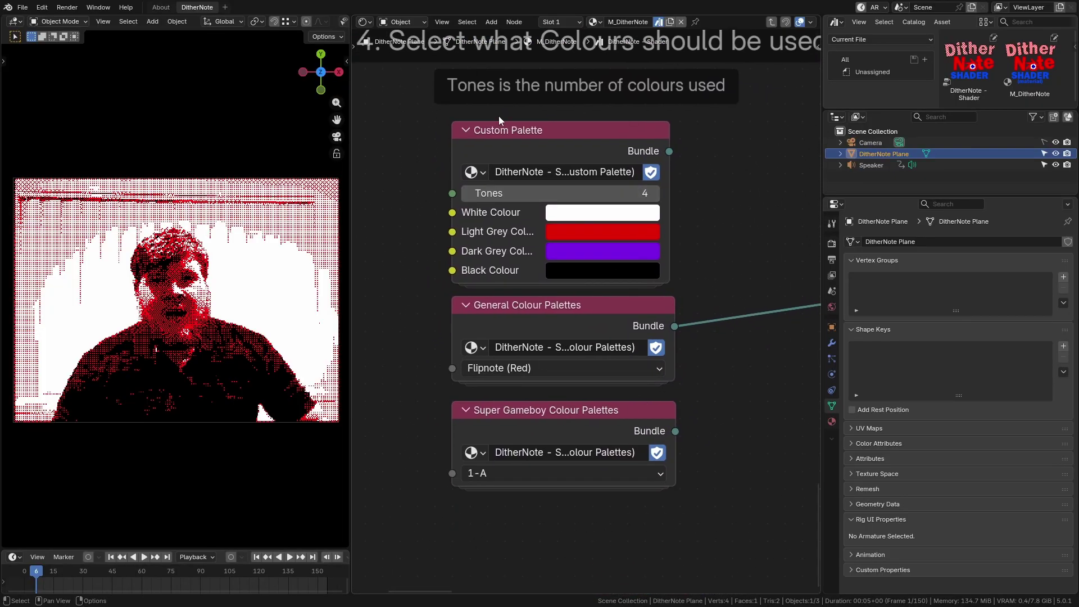
Step: Enter the General Colour Palettes group and inspect its palette bundles and the Menu Switch node
double_click(568, 305)
scroll(517, 355, down, 6)
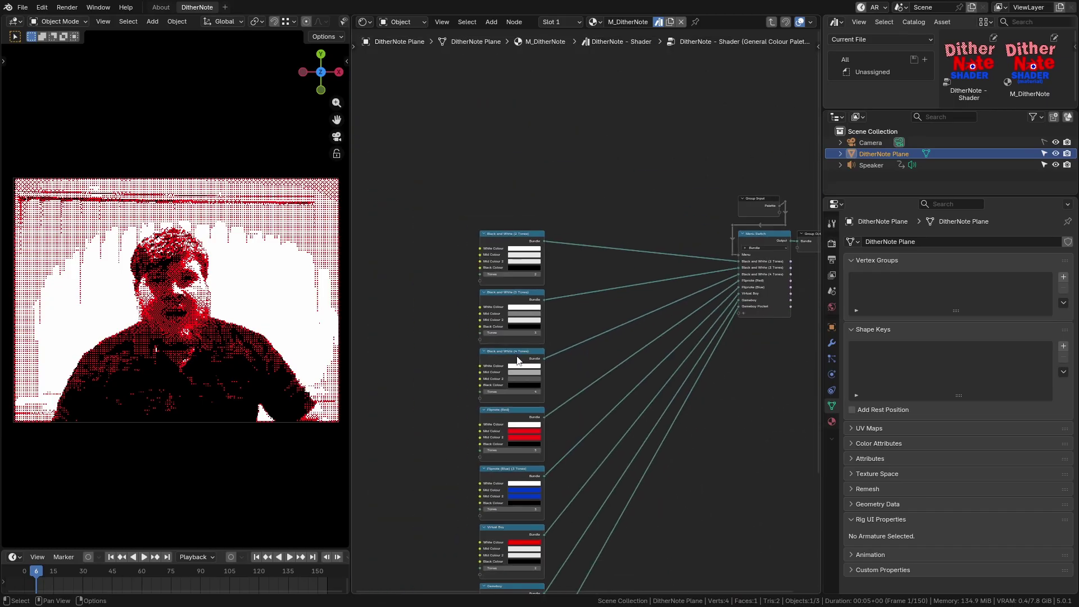
scroll(570, 224, up, 6)
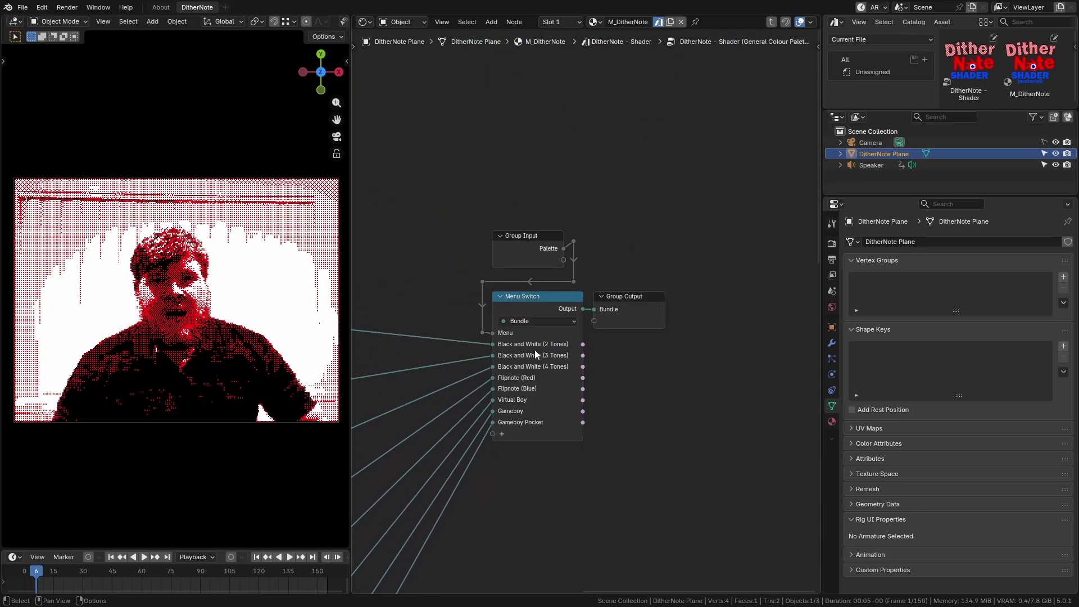
scroll(487, 425, down, 3)
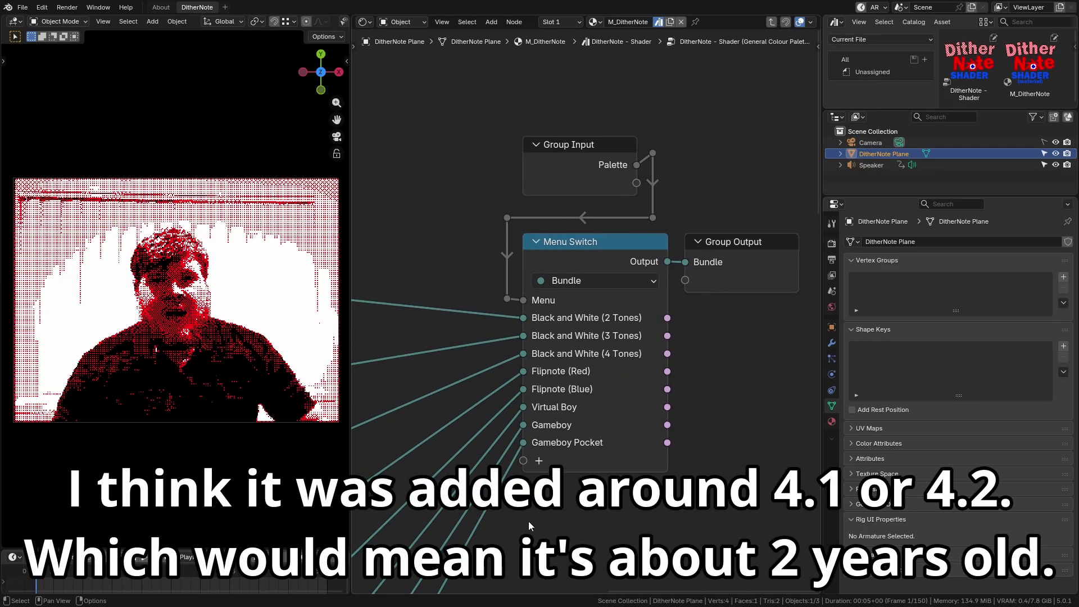
Step: Check the palette options on the General Colour Palettes node in the parent group, and re-enter its group
key(Tab)
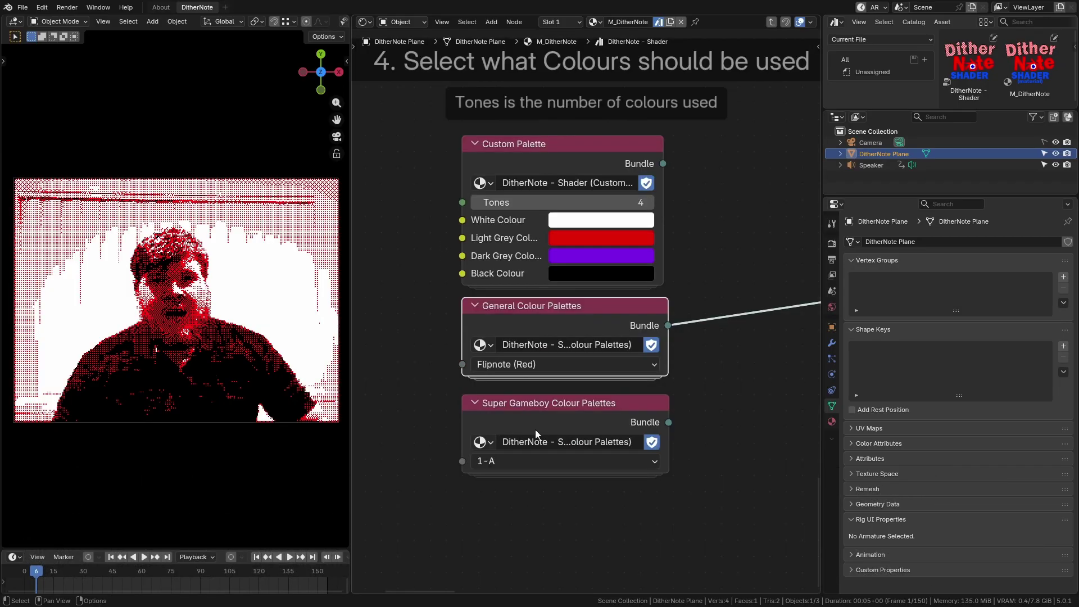
click(506, 364)
click(521, 456)
key(Tab)
drag(564, 245, 565, 248)
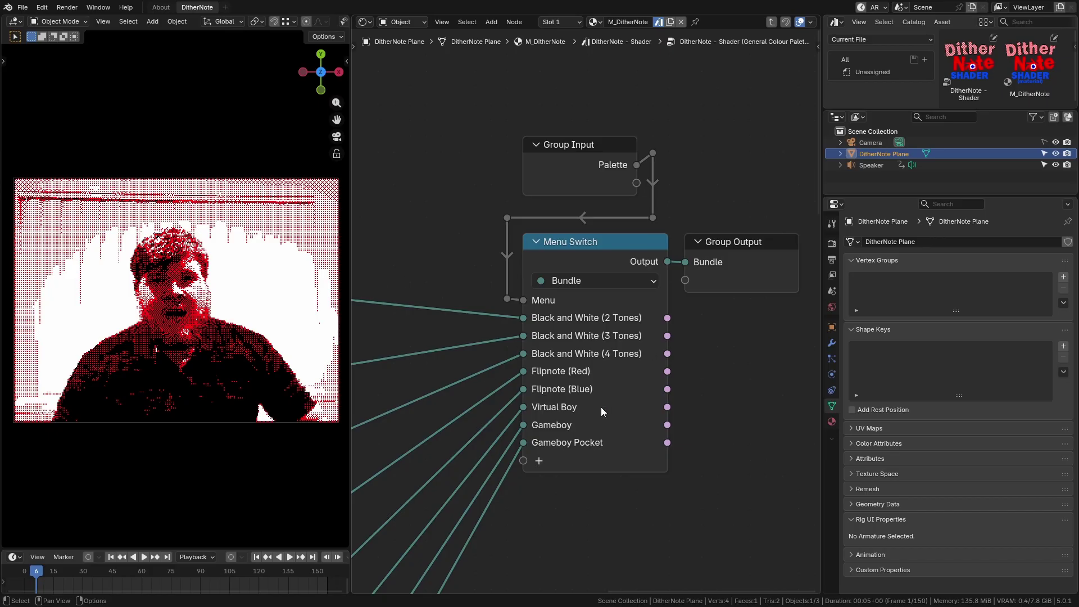
Step: Examine the palette bundle nodes linked to the Menu Switch, focusing on Black and White (2 Tones)
middle_drag(582, 483, 619, 464)
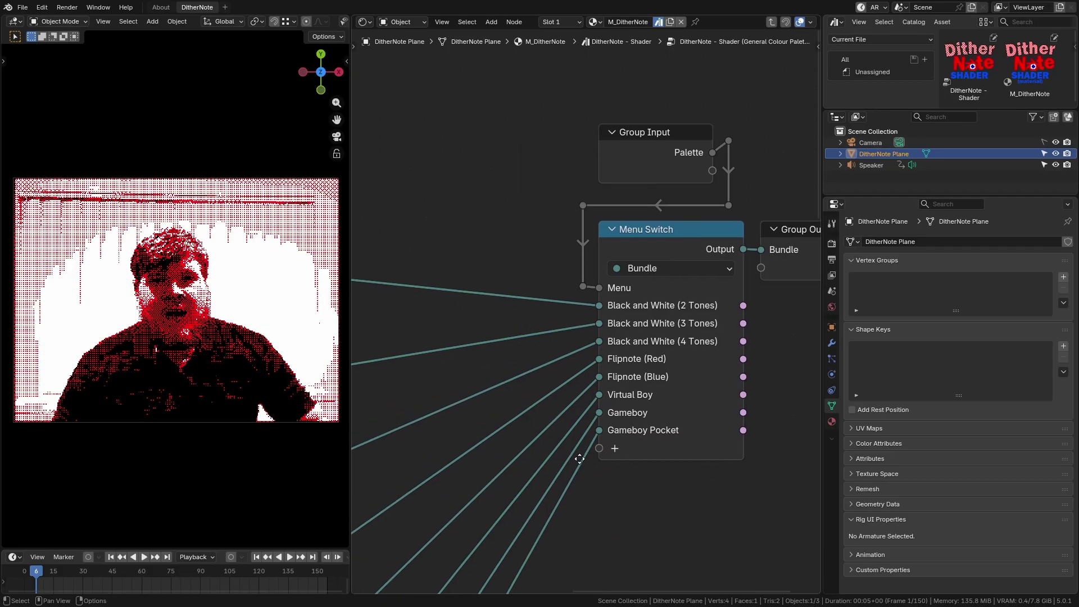
scroll(590, 497, down, 5)
middle_drag(590, 498, 653, 430)
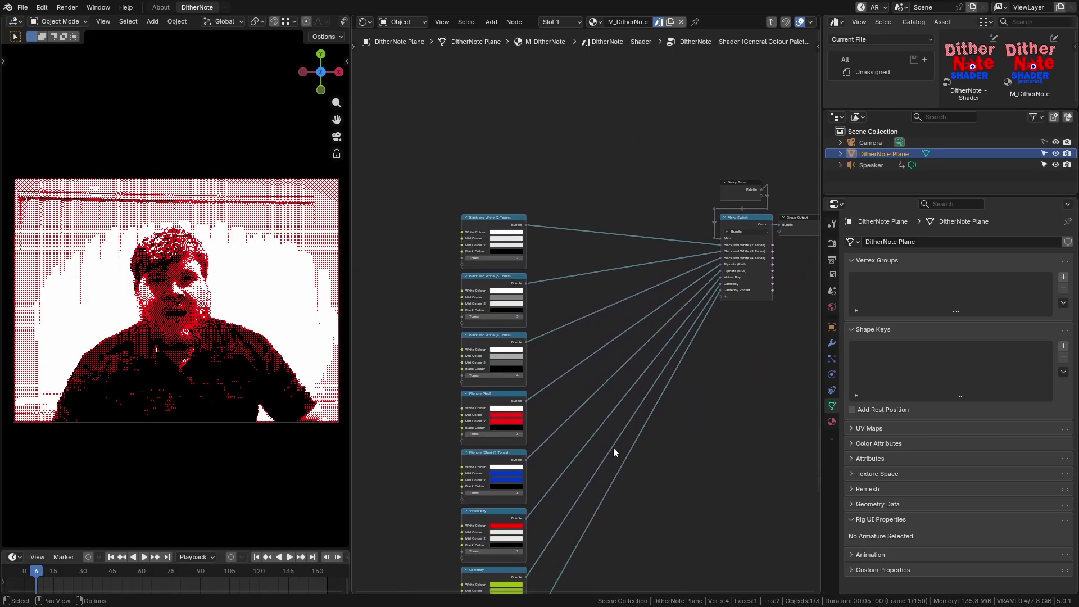
scroll(631, 386, up, 8)
middle_drag(475, 254, 516, 374)
mouse_move(546, 260)
mouse_down()
mouse_move(519, 248)
mouse_move(541, 218)
mouse_move(546, 255)
mouse_move(503, 272)
mouse_move(528, 256)
mouse_up()
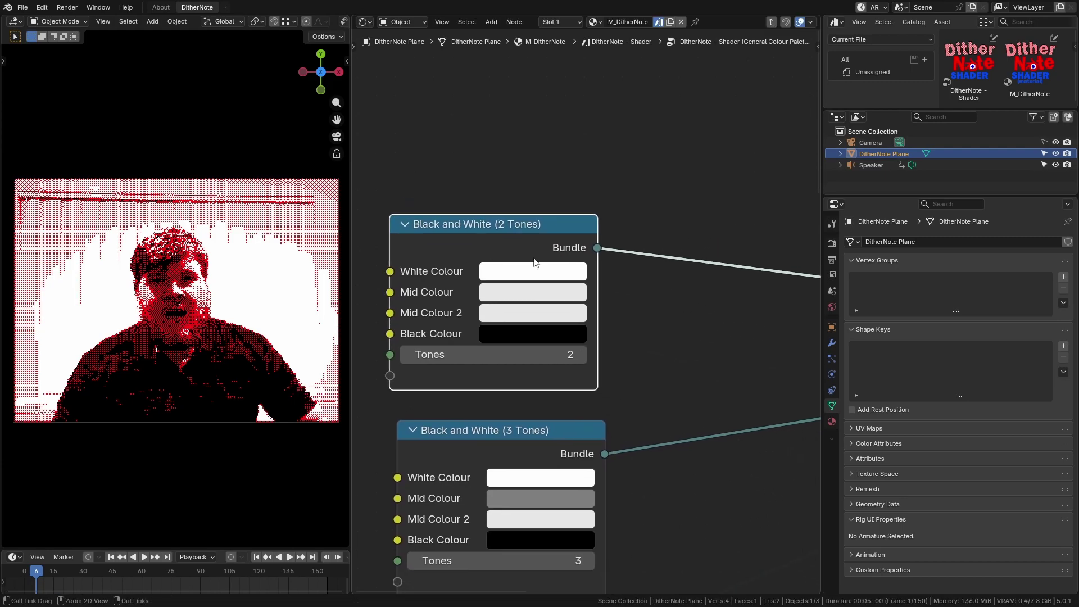
Step: Add a Combine Bundle node in the empty space above the Black and White (2 Tones) node
key(shift+a)
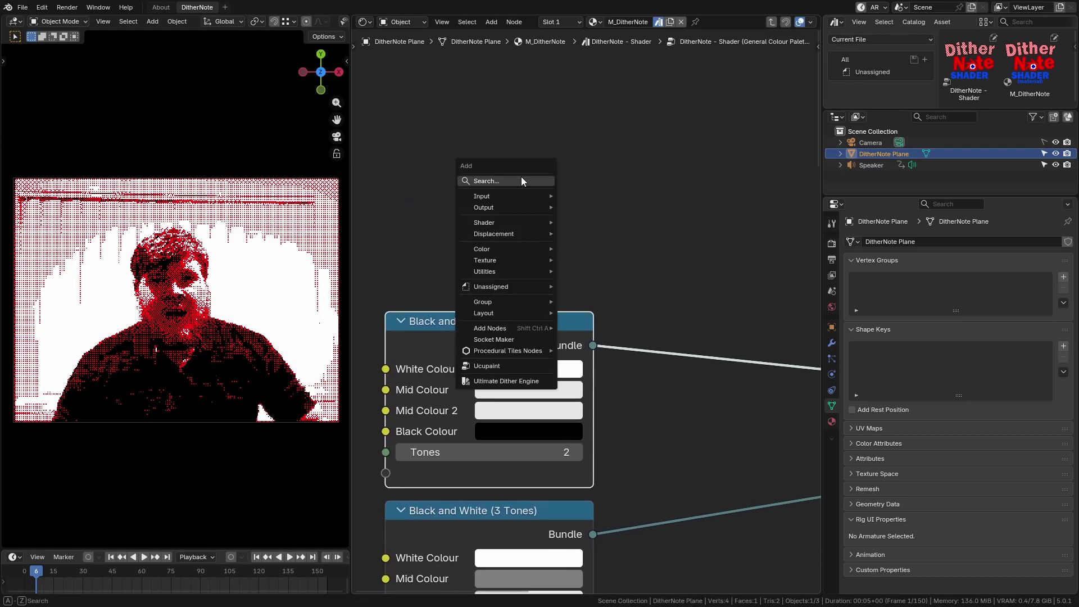
click(522, 177)
text(bundle)
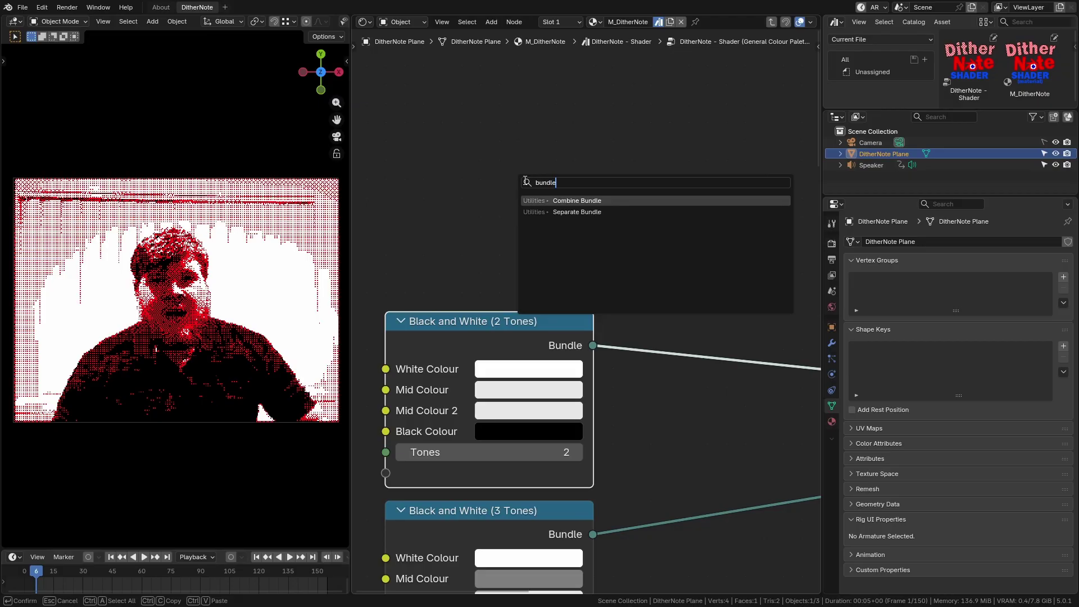
key(Return)
click(606, 144)
middle_drag(622, 184, 671, 177)
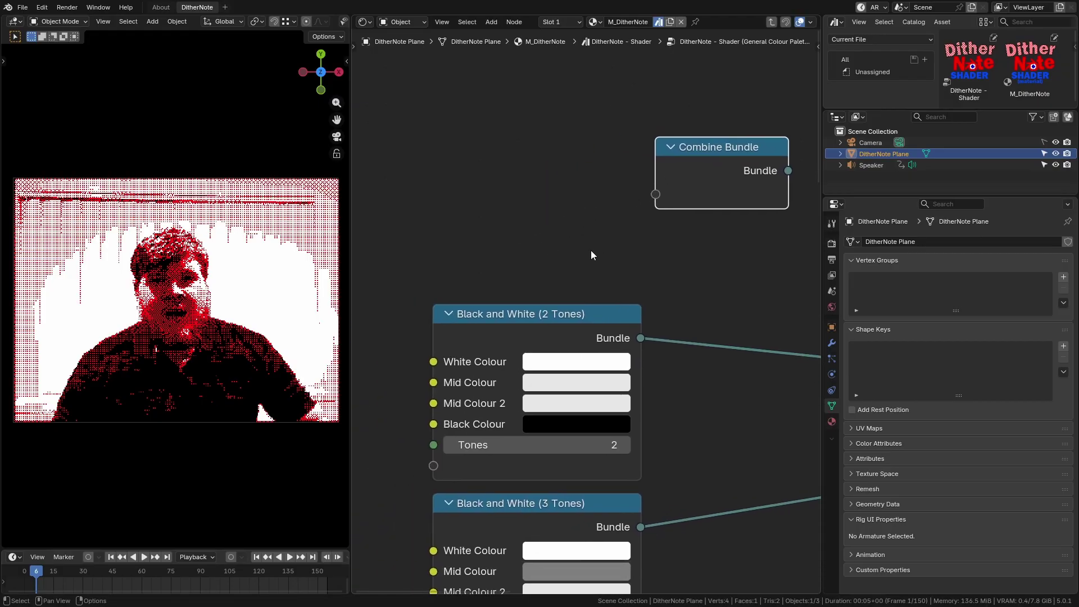
middle_drag(588, 222, 533, 251)
Step: Add a Value node beside the new Combine Bundle node and connect its output to the bundle's empty input
key(shift+a)
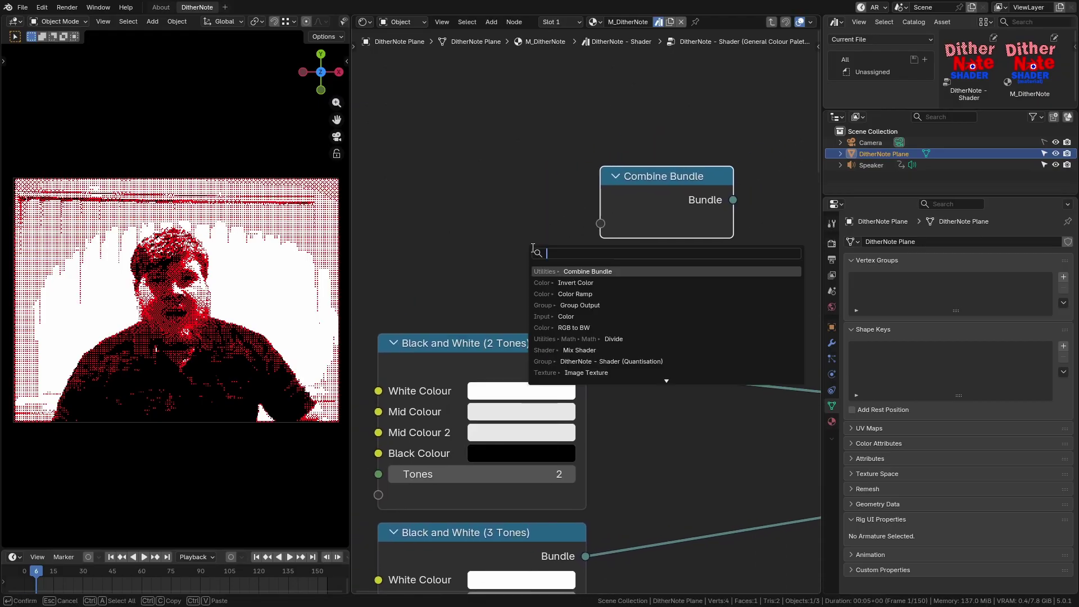
text(vale)
key(Return)
click(403, 141)
drag(532, 174, 601, 223)
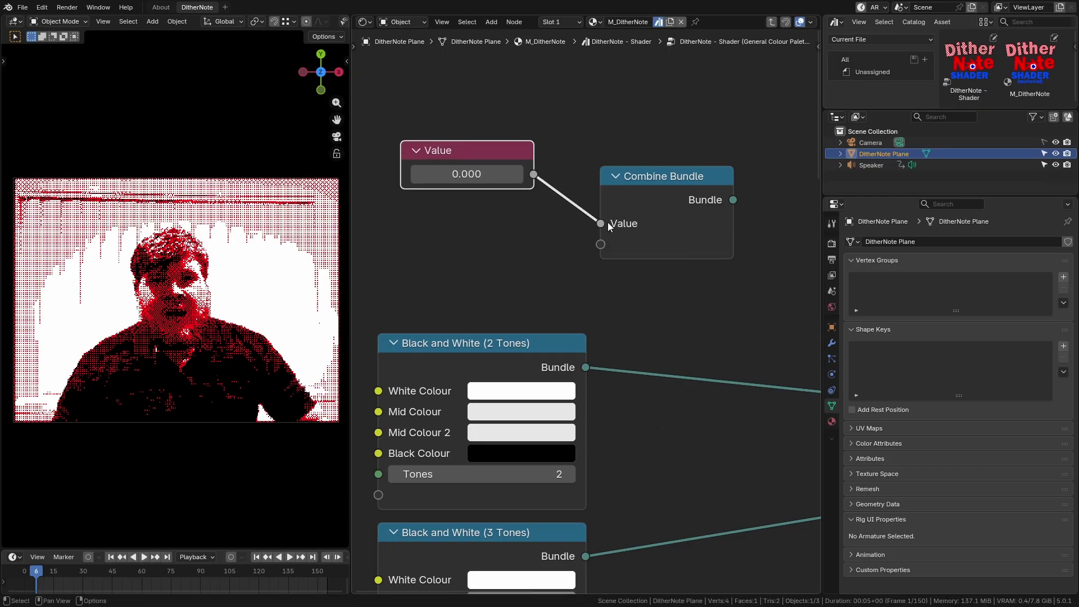
middle_drag(509, 262, 513, 248)
key(shift+a)
text(r)
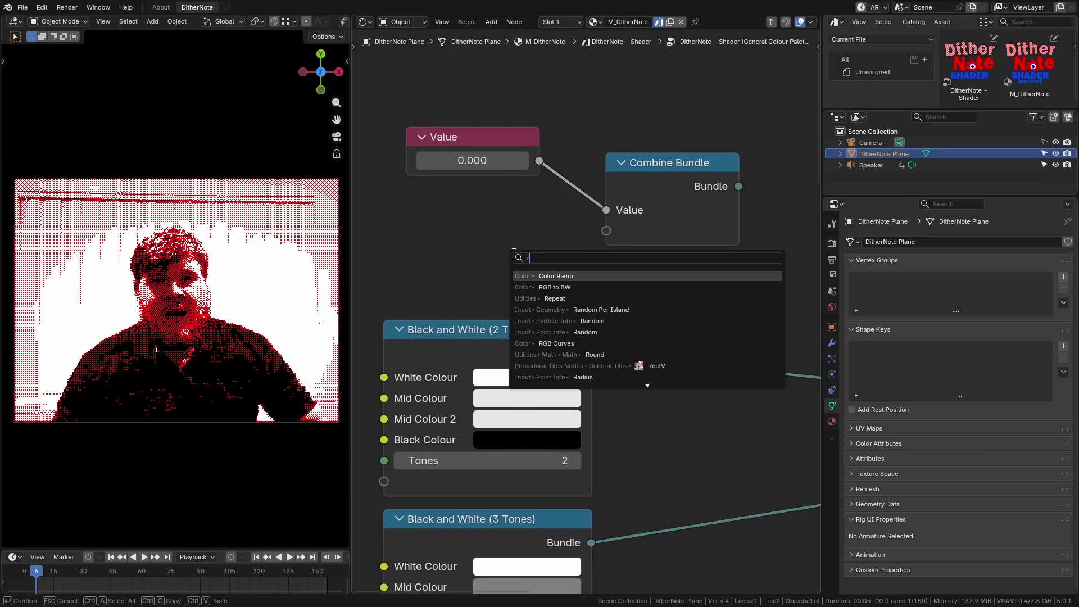
text(gb)
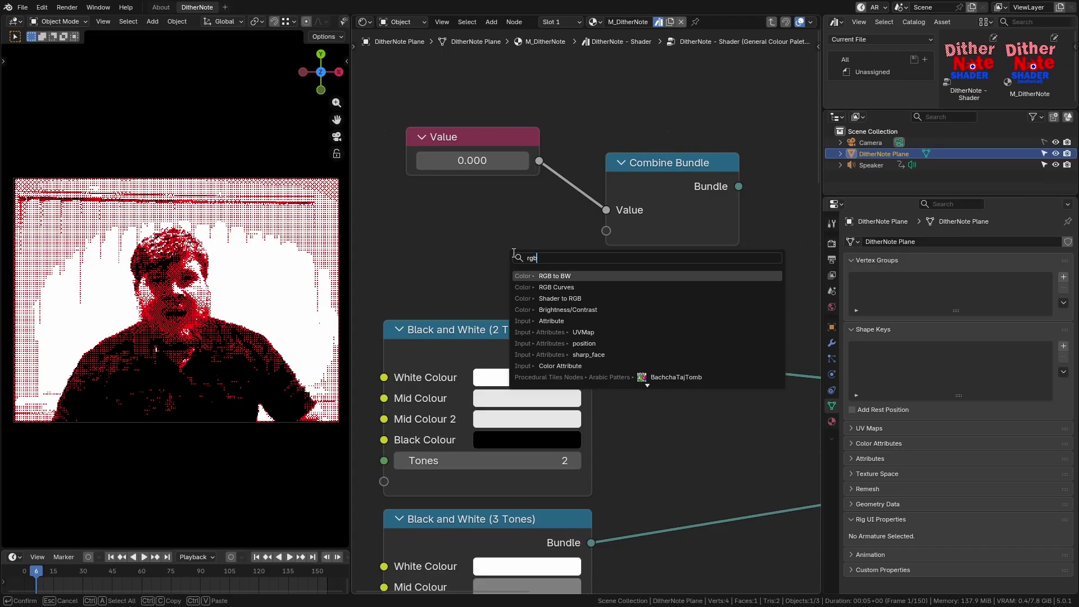
key(BackSpace)
key(BackSpace)
key(BackSpace)
text(dith)
key(Return)
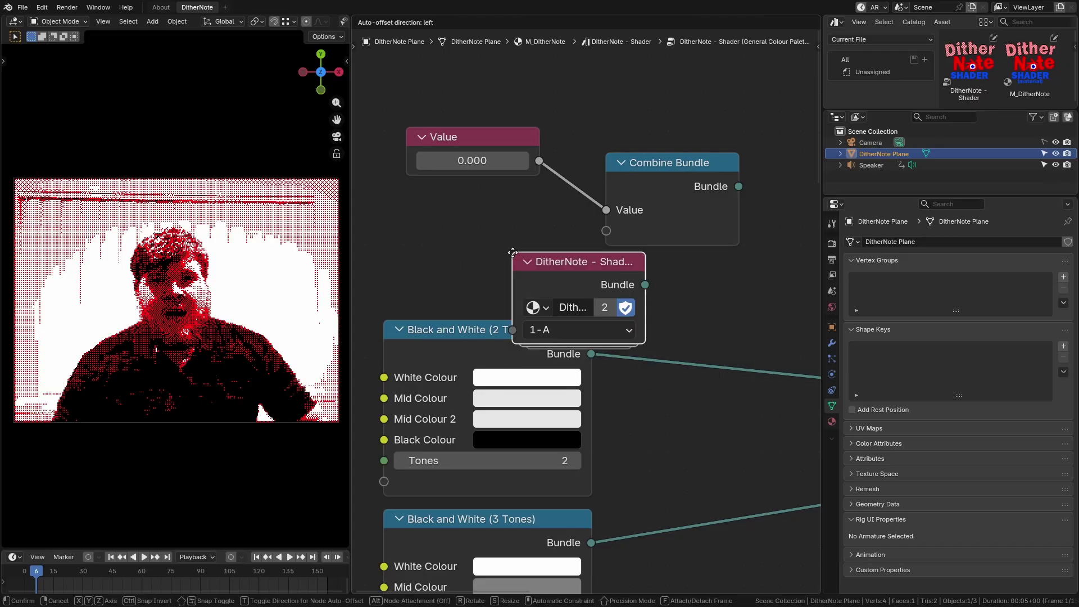
click(400, 185)
key(ctrl+z)
Step: Add a Color node below the Value node and connect its output to the Combine Bundle's empty input
key(shift+a)
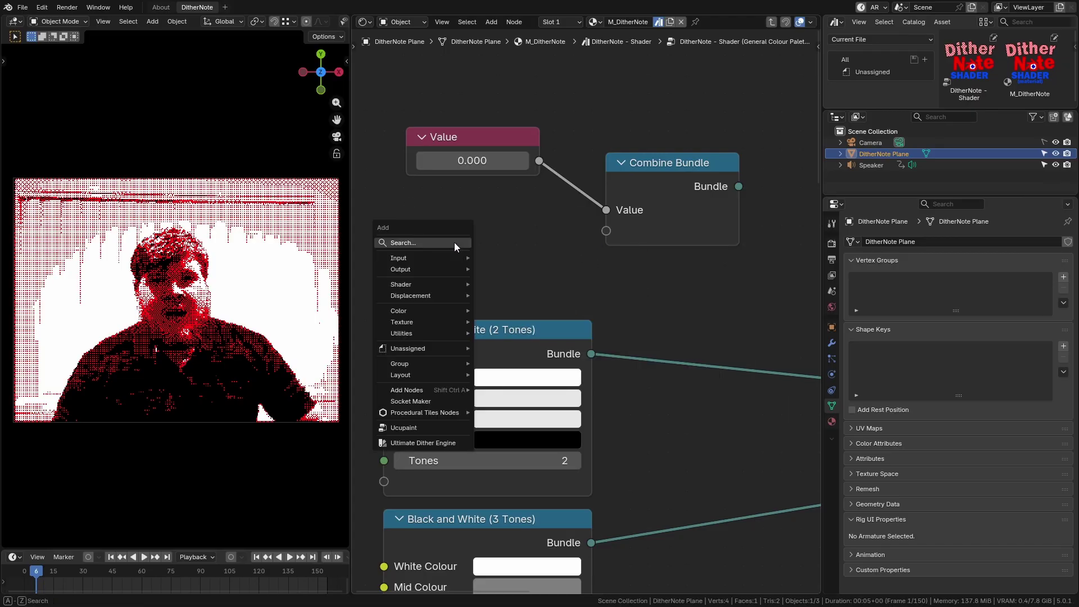
click(454, 242)
text(color)
key(Return)
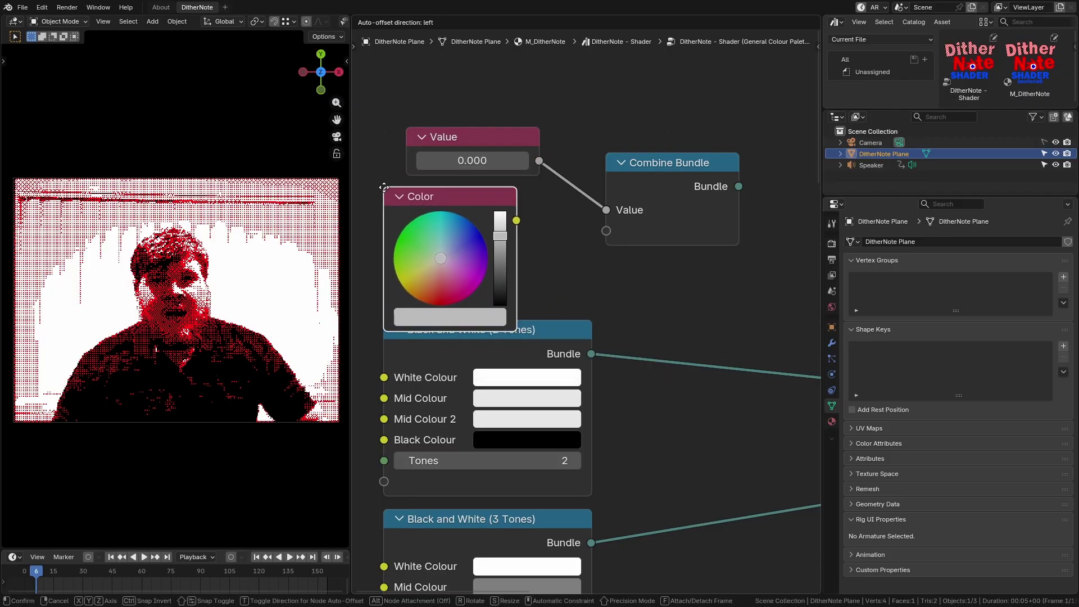
click(517, 219)
drag(517, 219, 607, 231)
scroll(580, 229, down, 2)
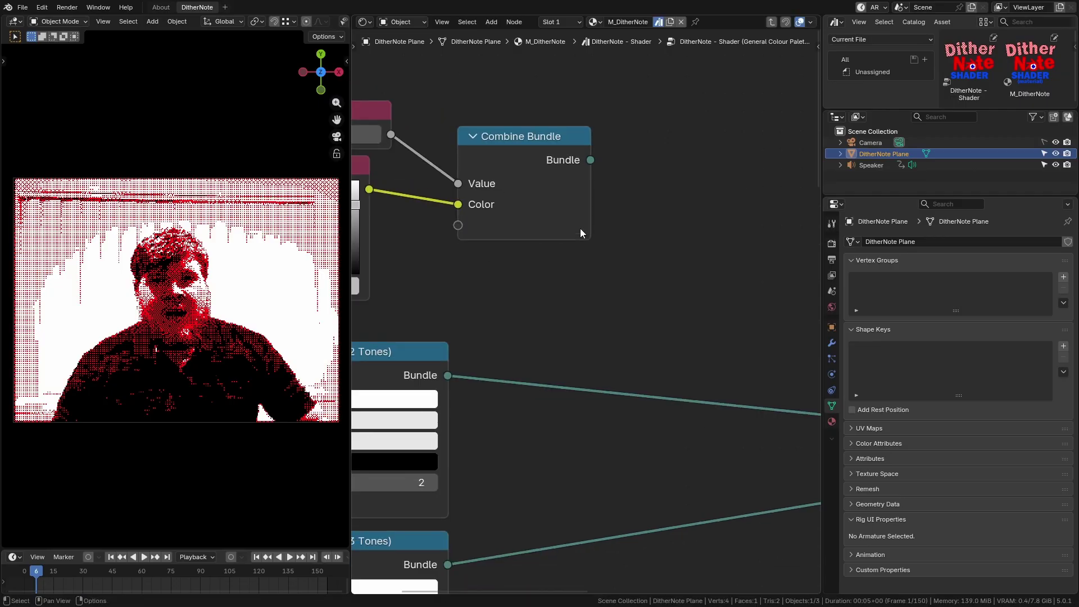
shift+click(539, 180)
key(shift+d)
click(732, 170)
key(x)
Step: Add a Separate Bundle node beside the Combine Bundle node and link the combined bundle output to its Bundle input
key(shift+a)
text(sepe)
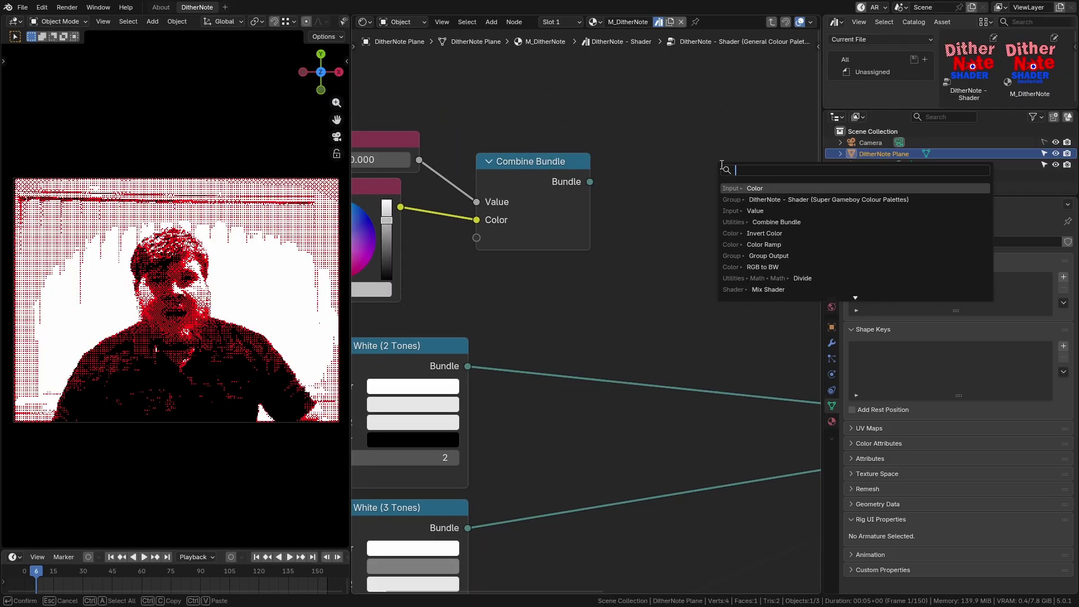
text( b)
key(Return)
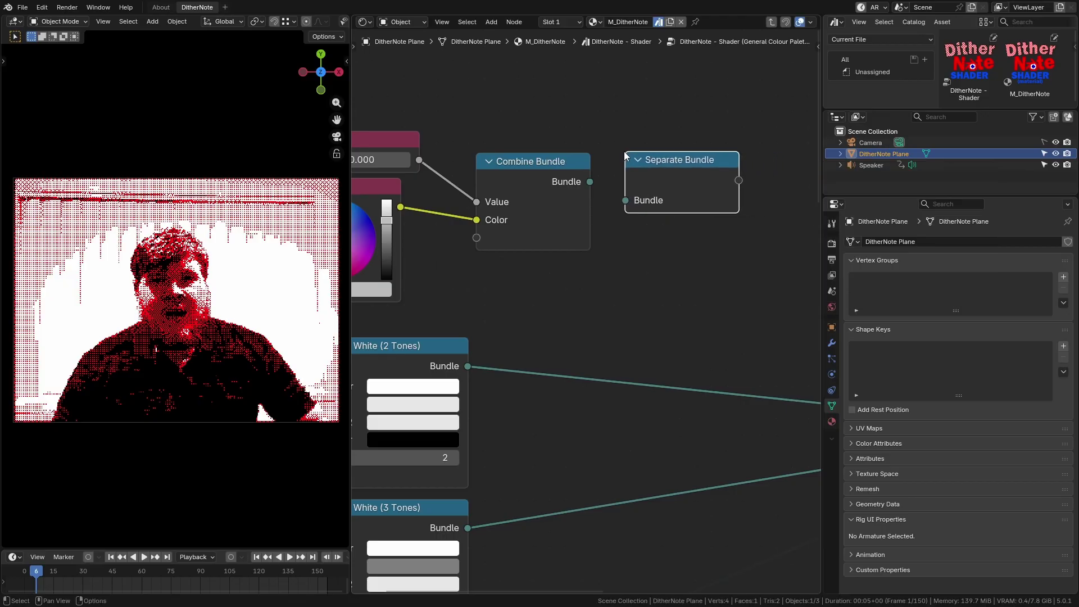
click(624, 151)
drag(589, 181, 624, 202)
scroll(582, 224, right, 4)
scroll(593, 268, left, 2)
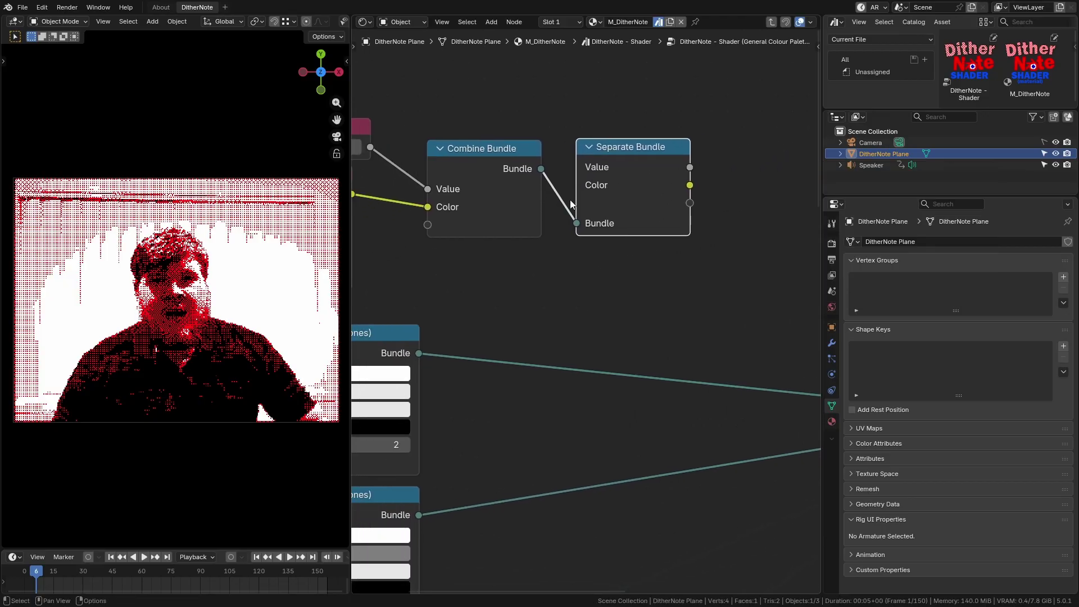
Step: Delete the demonstration Value, Color, Combine Bundle and Separate Bundle nodes above the Black and White (2 Tones) node
scroll(569, 200, down, 3)
drag(405, 140, 654, 258)
key(x)
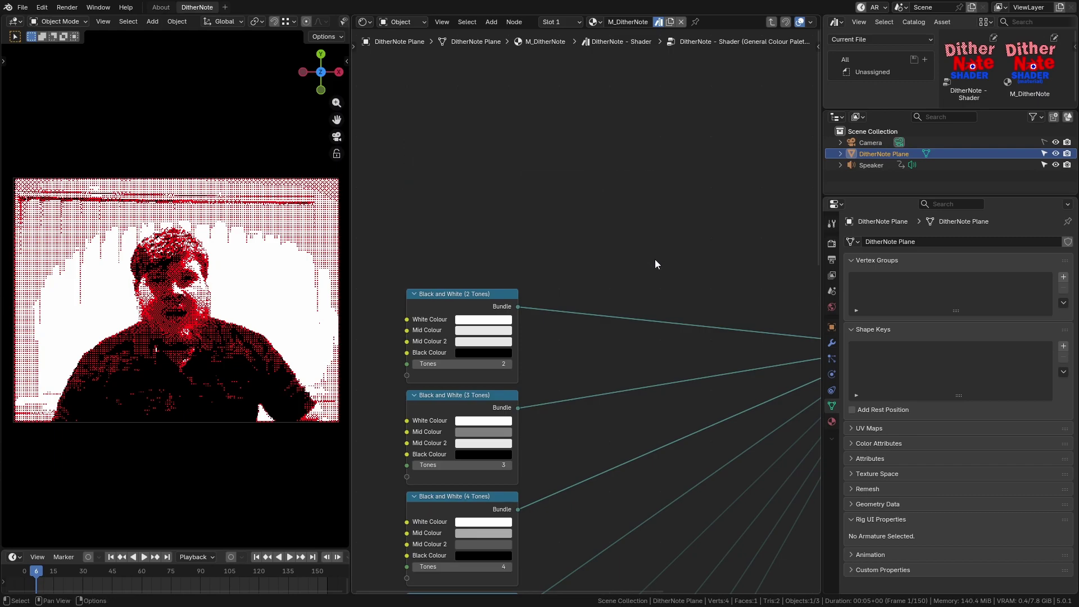
Step: Examine the palette bundle nodes from Black and White (2 Tones) to Gameboy Pocket and their links into the Menu Switch
scroll(605, 335, down, 5)
scroll(496, 449, down, 3)
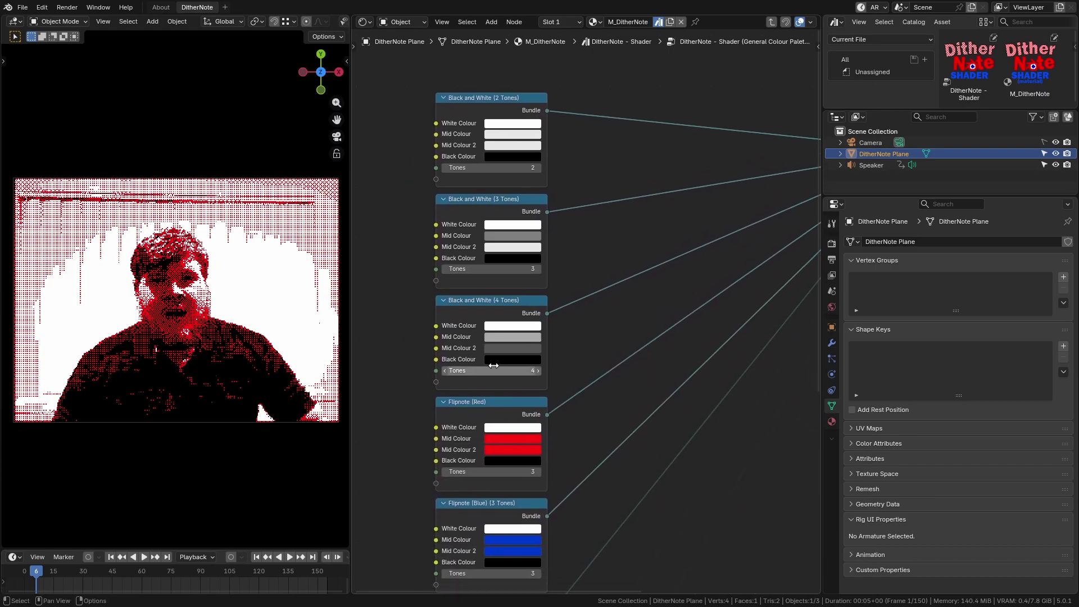
scroll(619, 343, right, 12)
scroll(602, 315, up, 3)
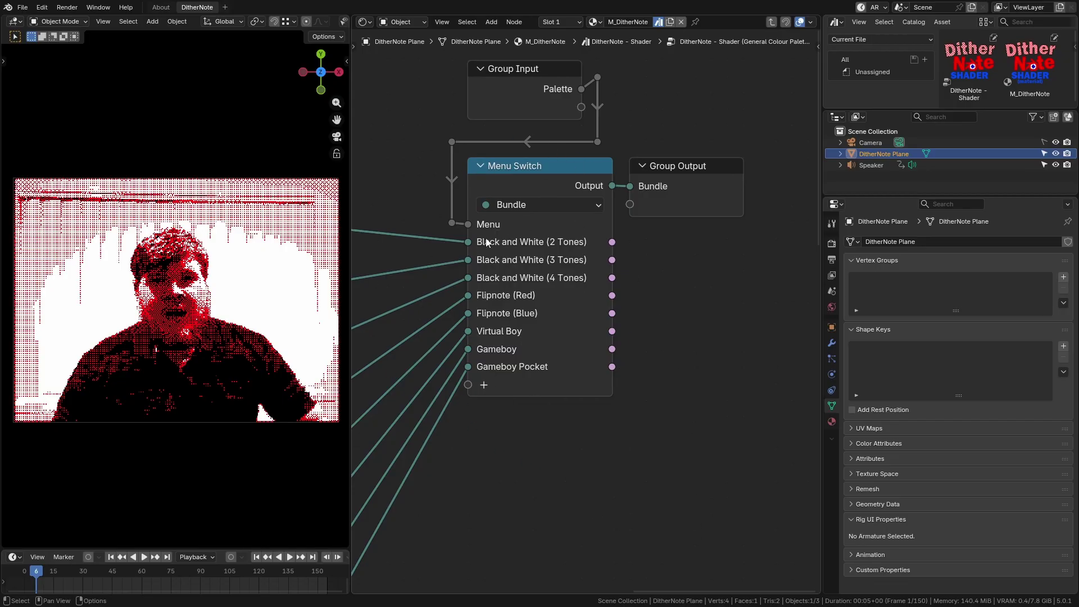
scroll(574, 413, down, 3)
scroll(575, 413, left, 10)
scroll(626, 342, up, 5)
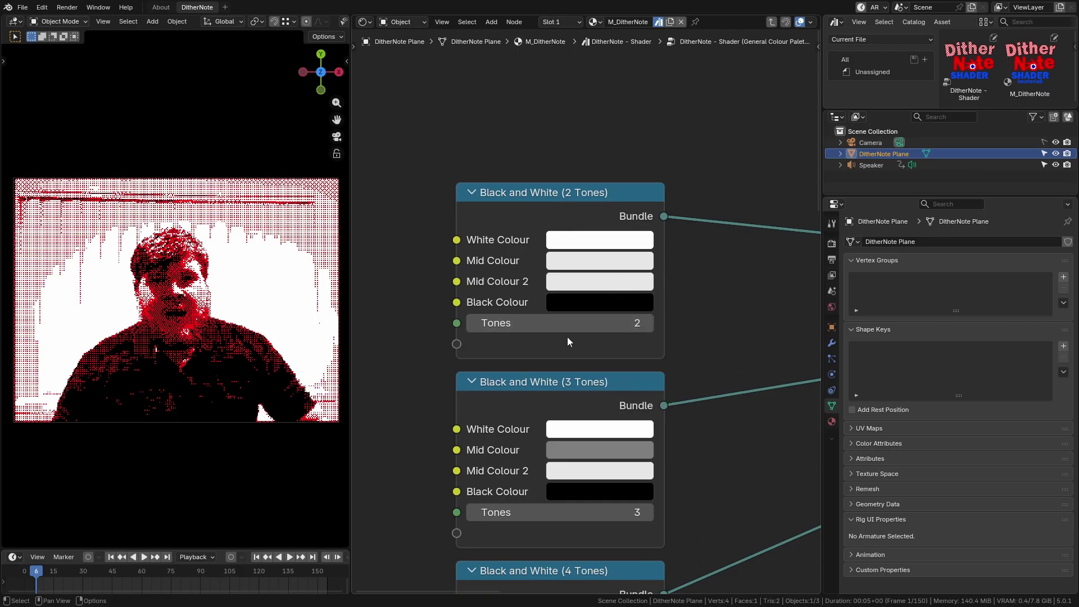
shift+scroll(634, 348, down, 5)
scroll(628, 314, down, 4)
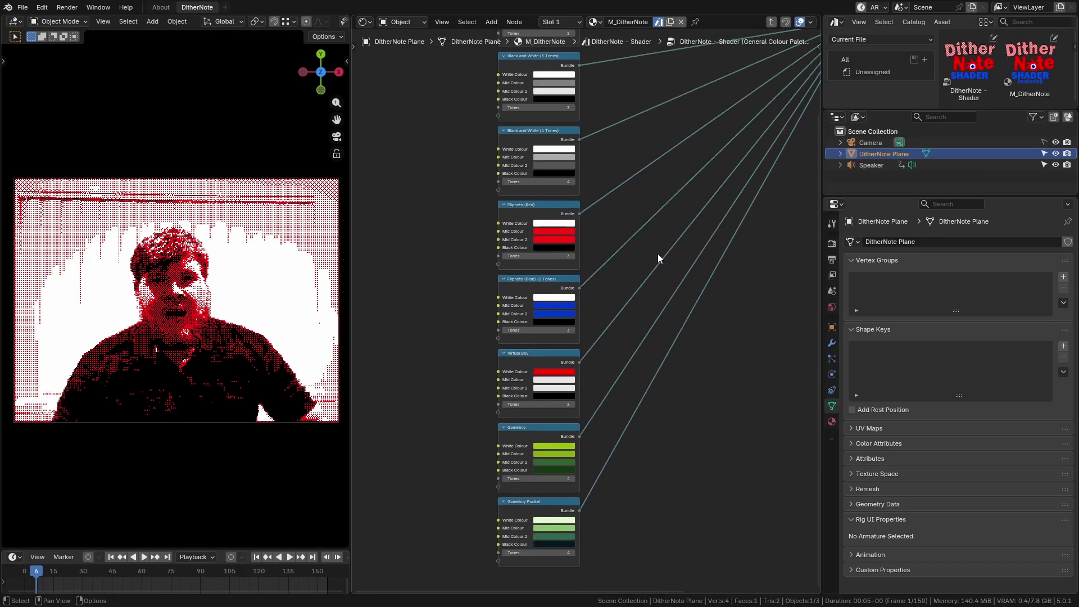
shift+scroll(595, 320, down, 5)
scroll(602, 303, down, 4)
scroll(650, 337, up, 2)
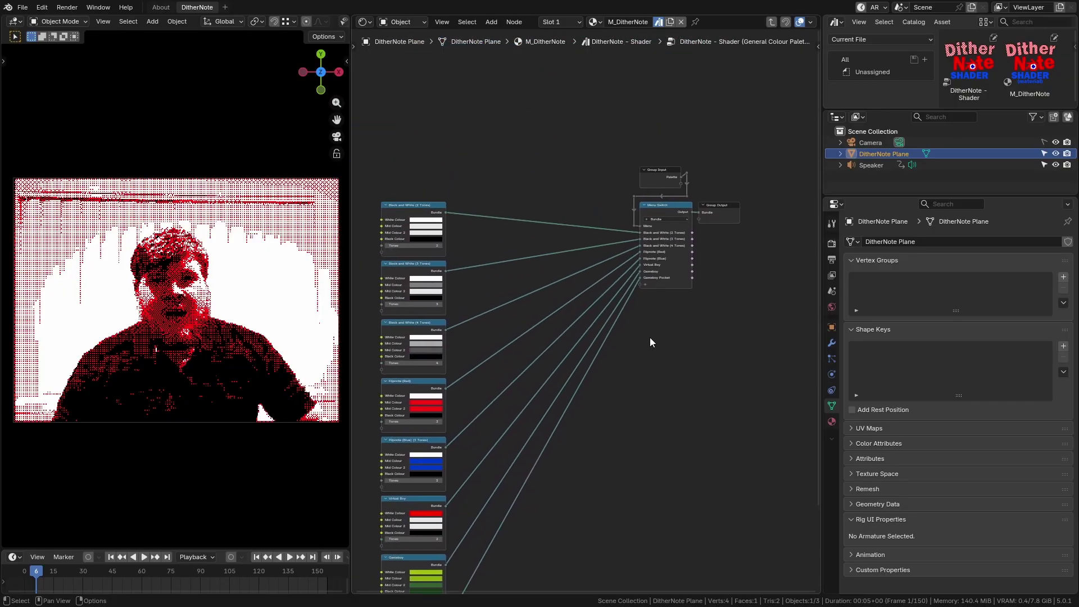
Step: Return to the parent group and view the palette nodes under the colour selection heading
key(Tab)
mouse_move(676, 309)
middle_down()
mouse_move(688, 464)
mouse_move(620, 520)
mouse_move(667, 315)
middle_up()
scroll(567, 371, up, 8)
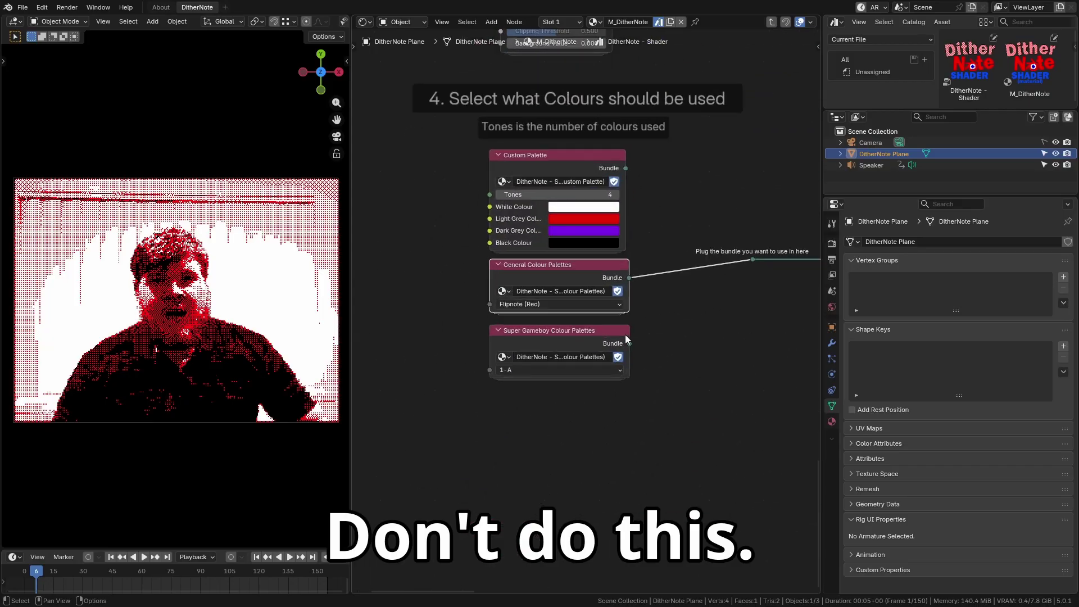
scroll(568, 239, up, 2)
Step: Enter the General Colour Palettes group, duplicate the Gameboy Pocket node below the original, and undo the duplication
key(Tab)
scroll(628, 332, down, 3)
middle_drag(650, 250, 664, 274)
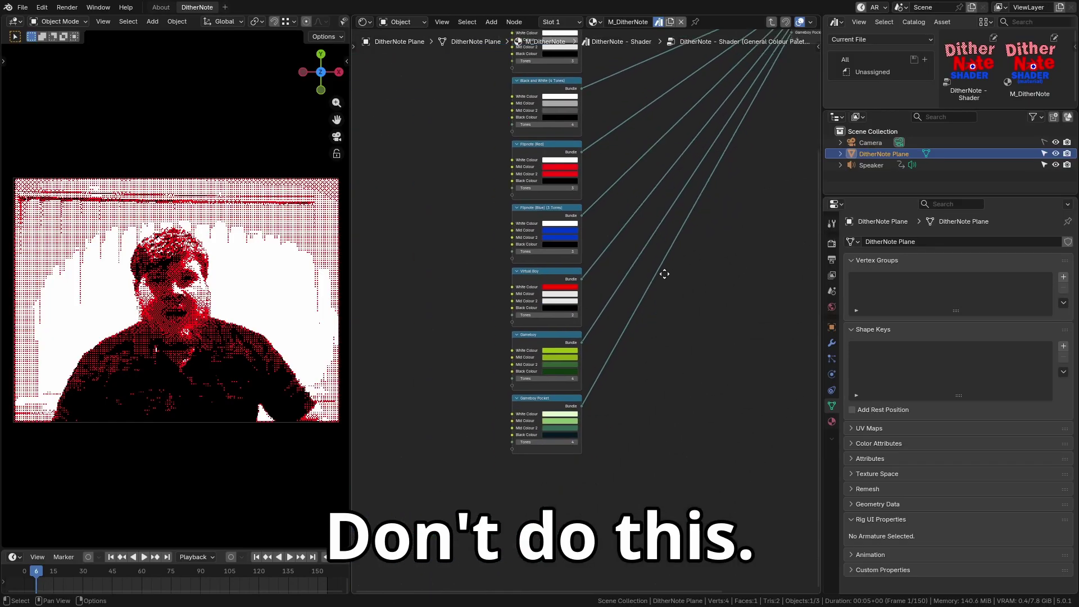
scroll(571, 273, up, 3)
key(shift+d)
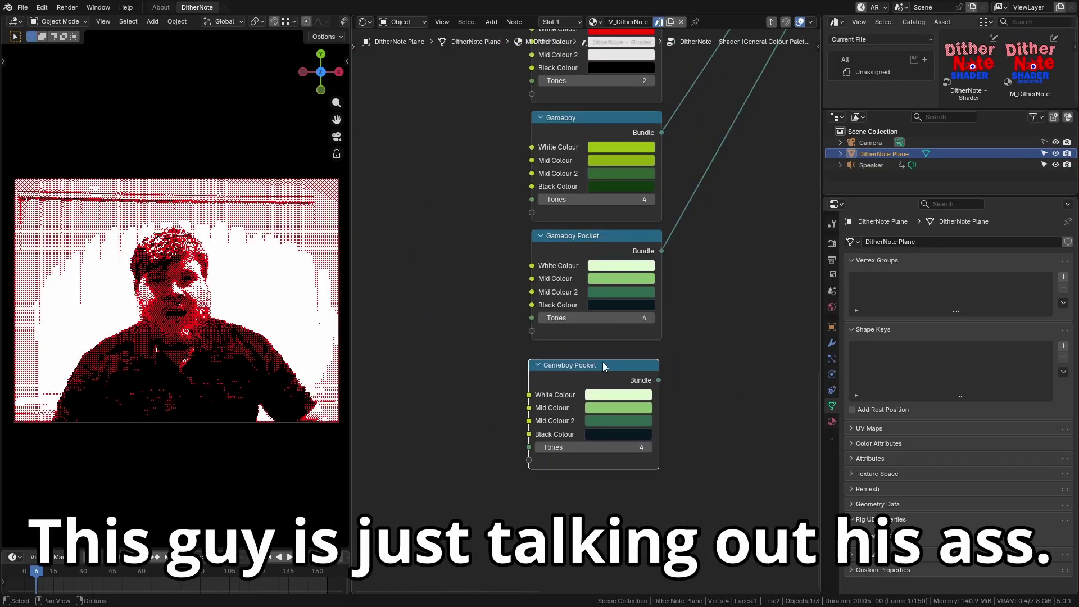
click(602, 362)
scroll(579, 345, down, 4)
key(ctrl+z)
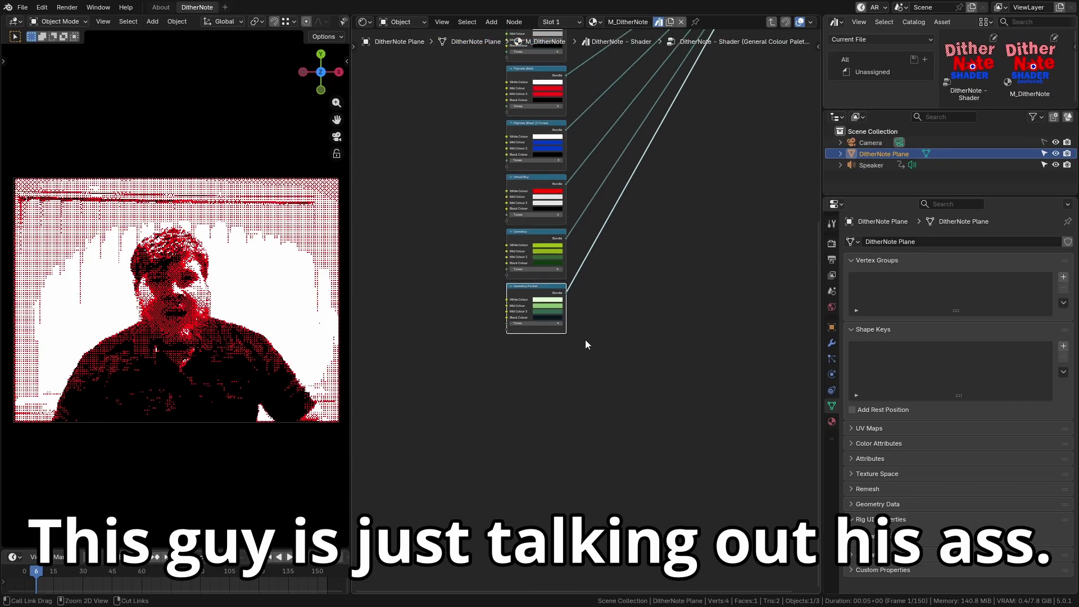
Step: Go back to the parent group, duplicate the Custom Palette node beside the original, and undo the duplication
key(Tab)
scroll(635, 298, up, 3)
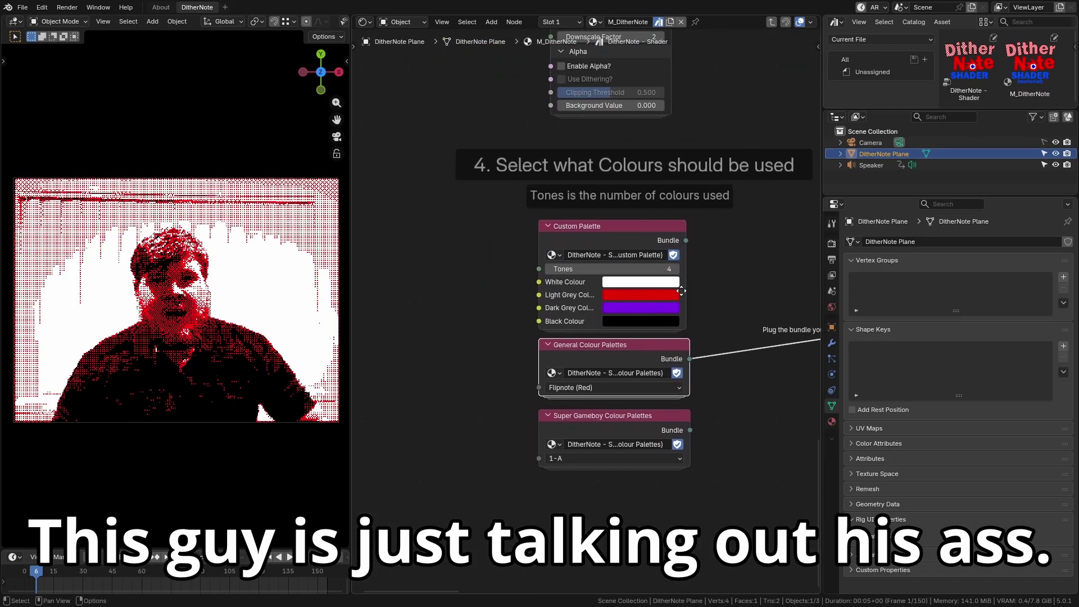
key(shift+d)
click(489, 291)
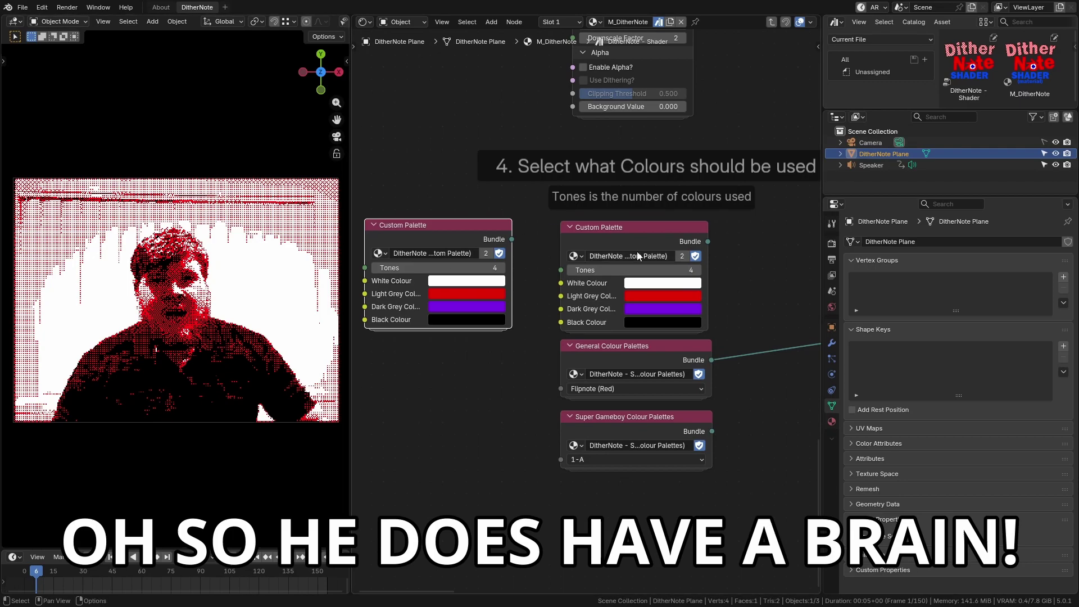
key(ctrl+z)
Step: Re-enter the General Colour Palettes group and check the palette links into the Menu Switch
click(692, 350)
key(Tab)
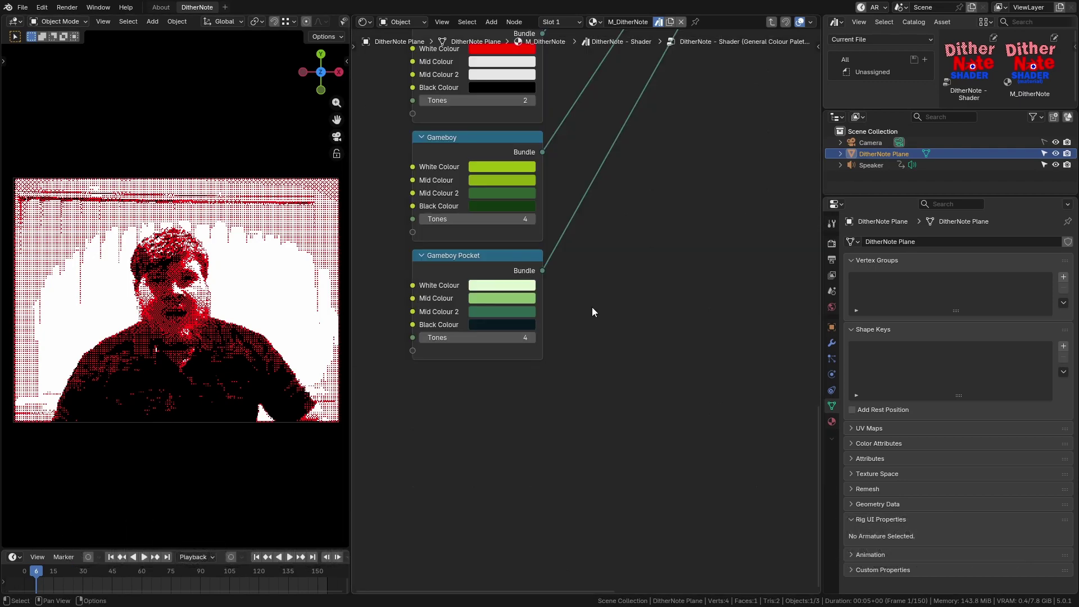
scroll(592, 307, down, 6)
middle_drag(606, 236, 568, 407)
scroll(569, 318, up, 4)
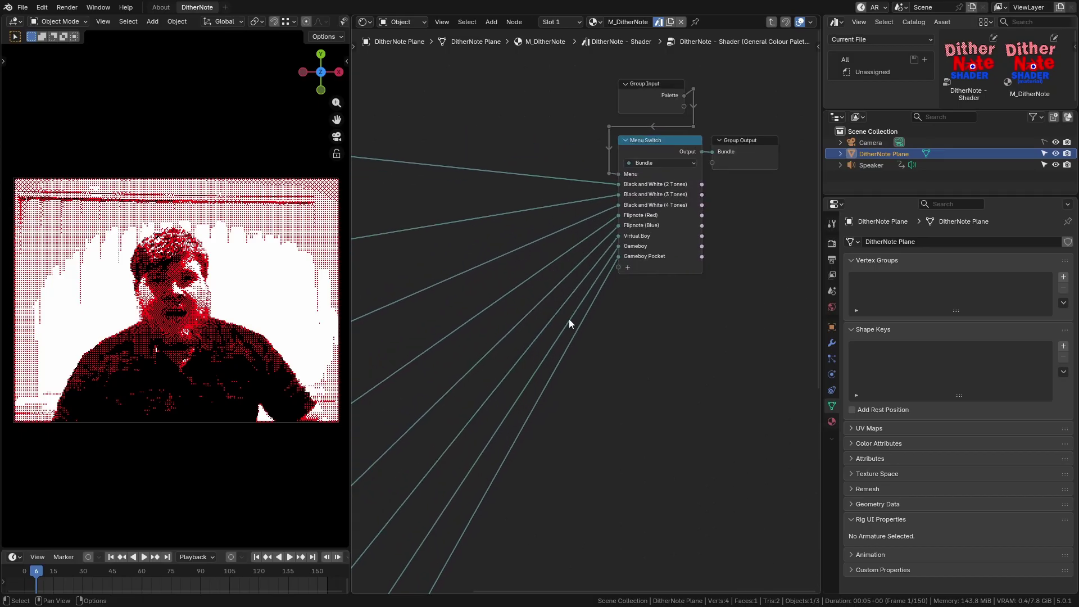
scroll(618, 337, down, 2)
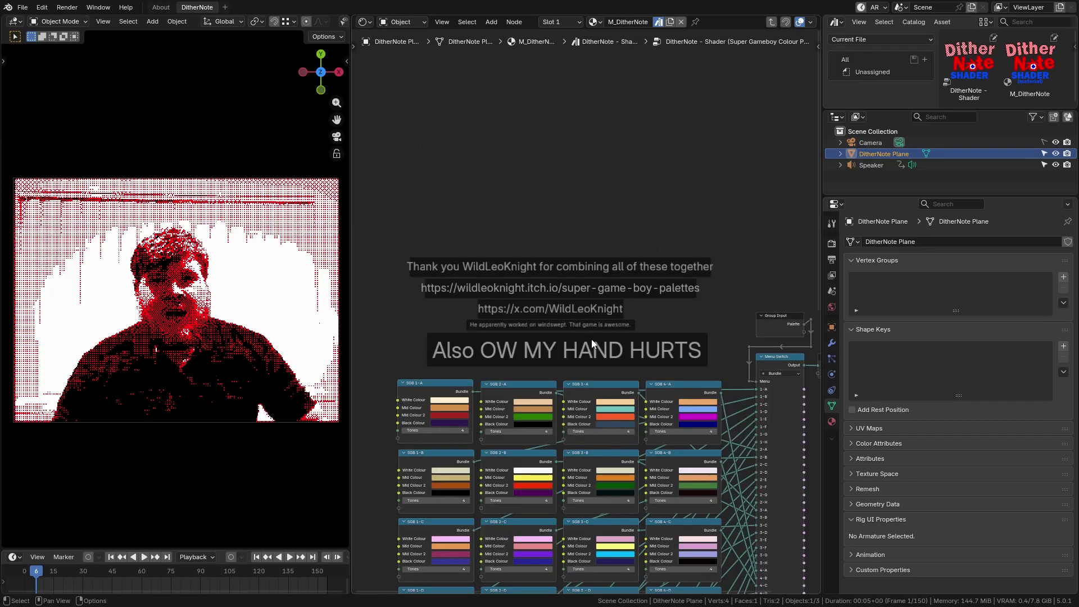
Step: Look over the full grid of SGB palette nodes in the Super Gameboy Colour Palettes group
scroll(719, 455, down, 4)
middle_drag(720, 461, 663, 169)
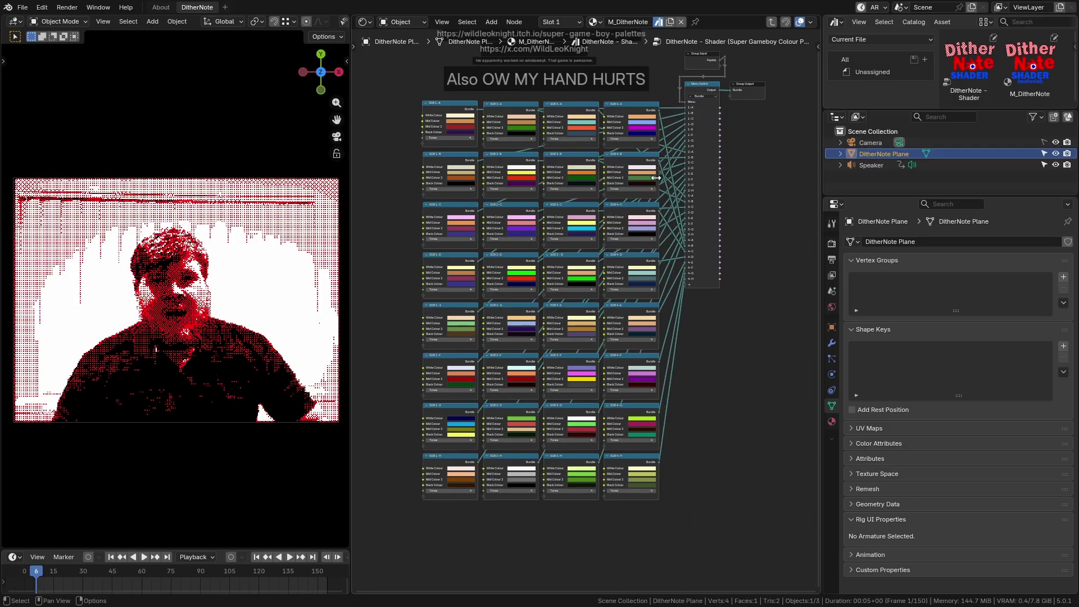
scroll(635, 221, up, 2)
middle_drag(635, 222, 675, 543)
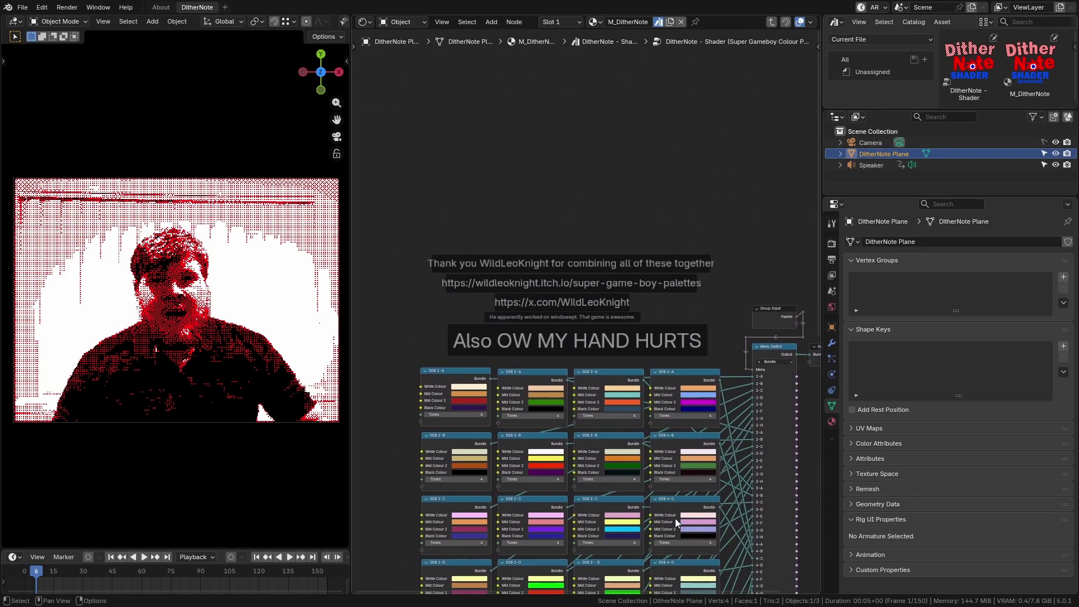
Step: Read the credit notes and links above the SGB palette nodes
scroll(670, 374, up, 3)
scroll(632, 371, down, 1)
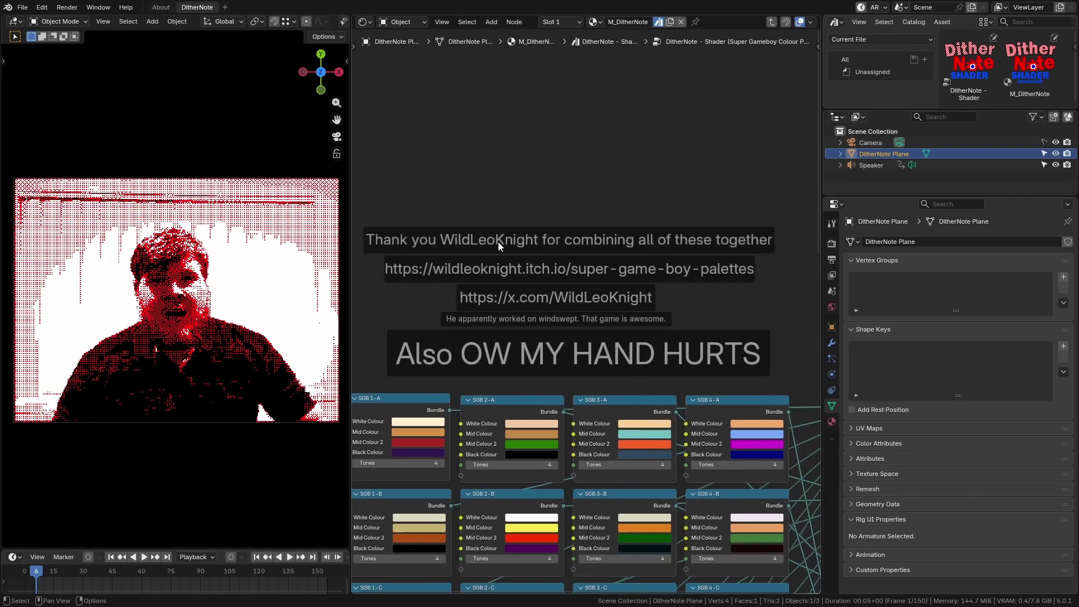
scroll(526, 285, up, 4)
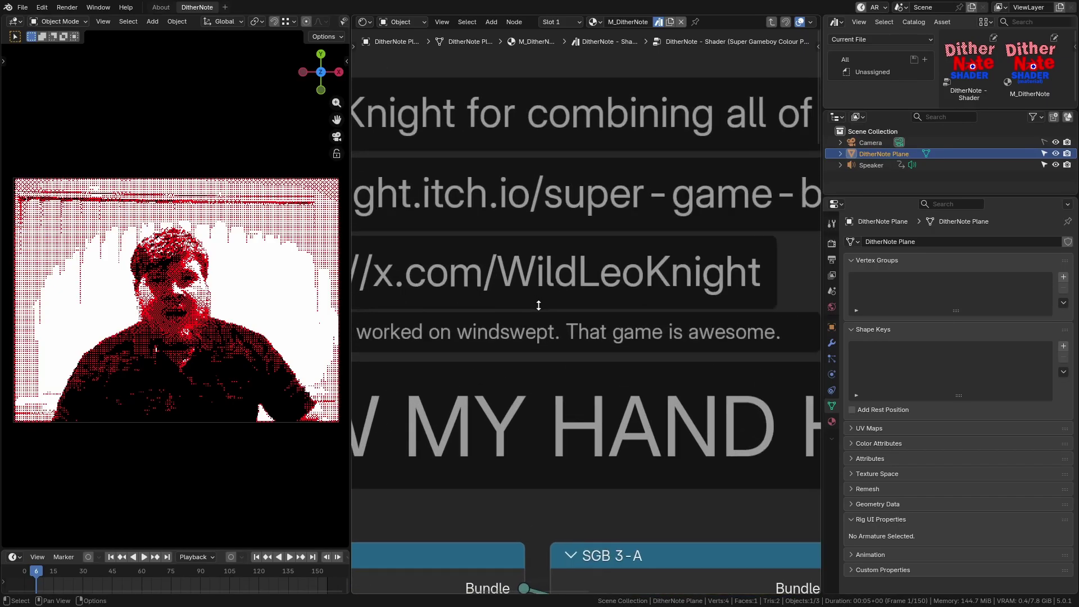
scroll(698, 345, down, 6)
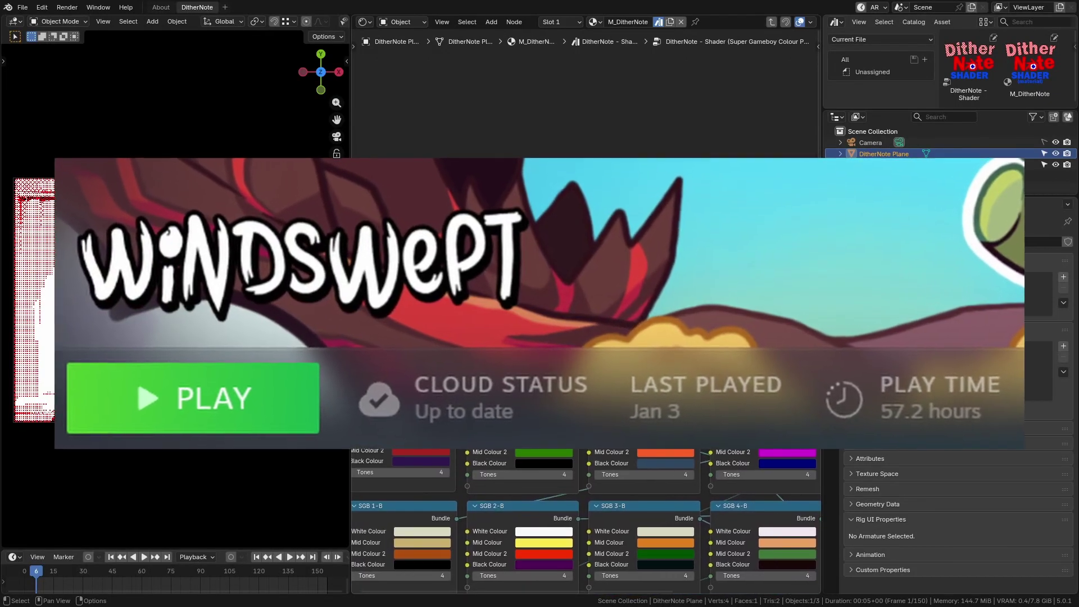
scroll(699, 345, down, 1)
middle_drag(699, 346, 697, 327)
middle_drag(567, 199, 568, 188)
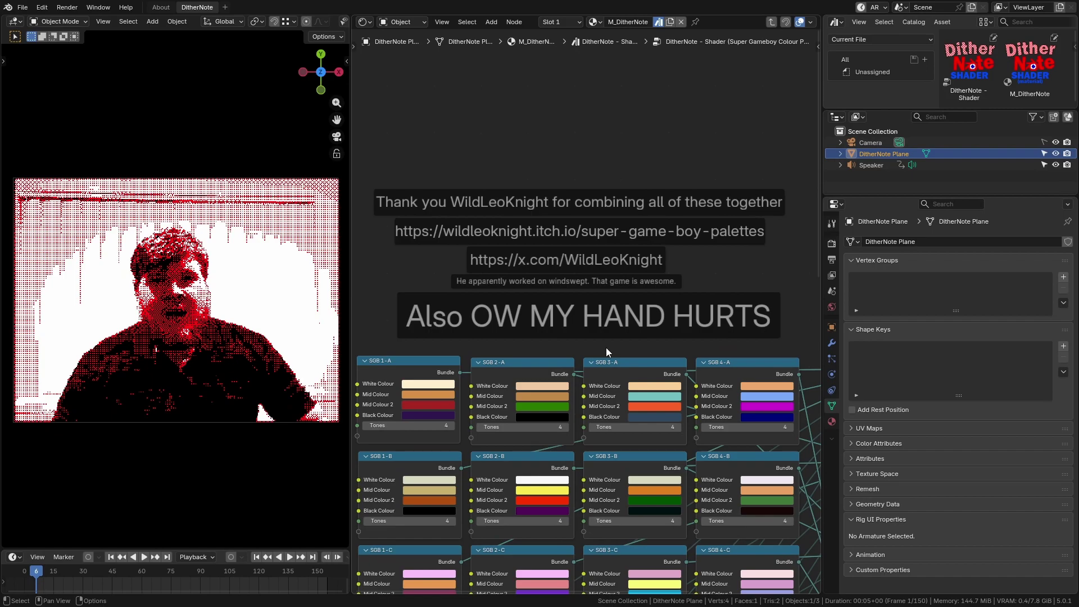
Step: Examine the rows of SGB palette bundle nodes from the A row down to the H row
middle_drag(588, 444, 585, 242)
scroll(586, 242, down, 6)
middle_drag(613, 362, 591, 230)
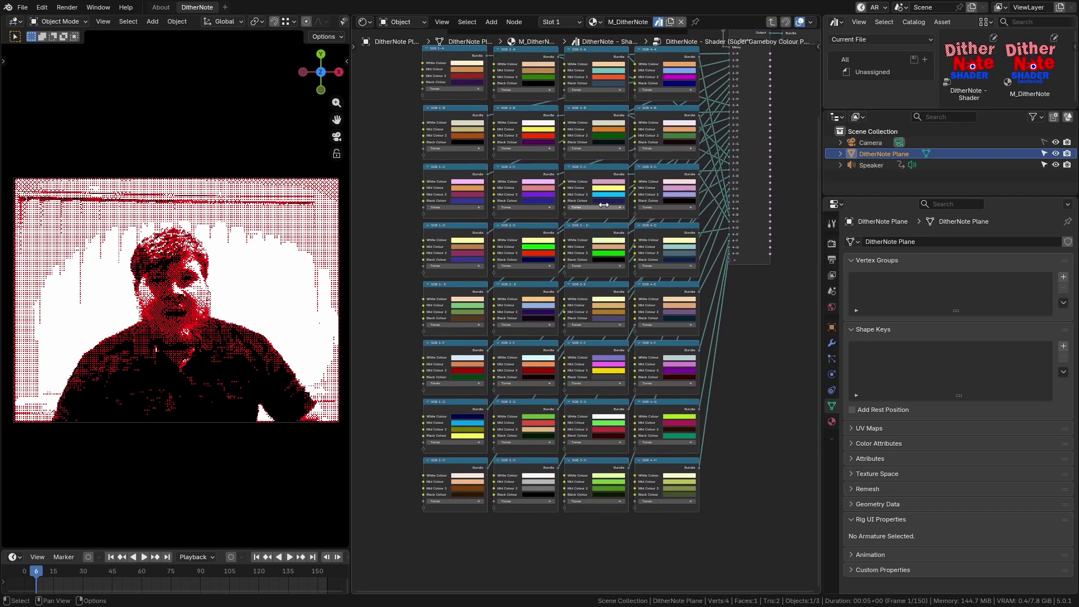
middle_drag(603, 204, 617, 293)
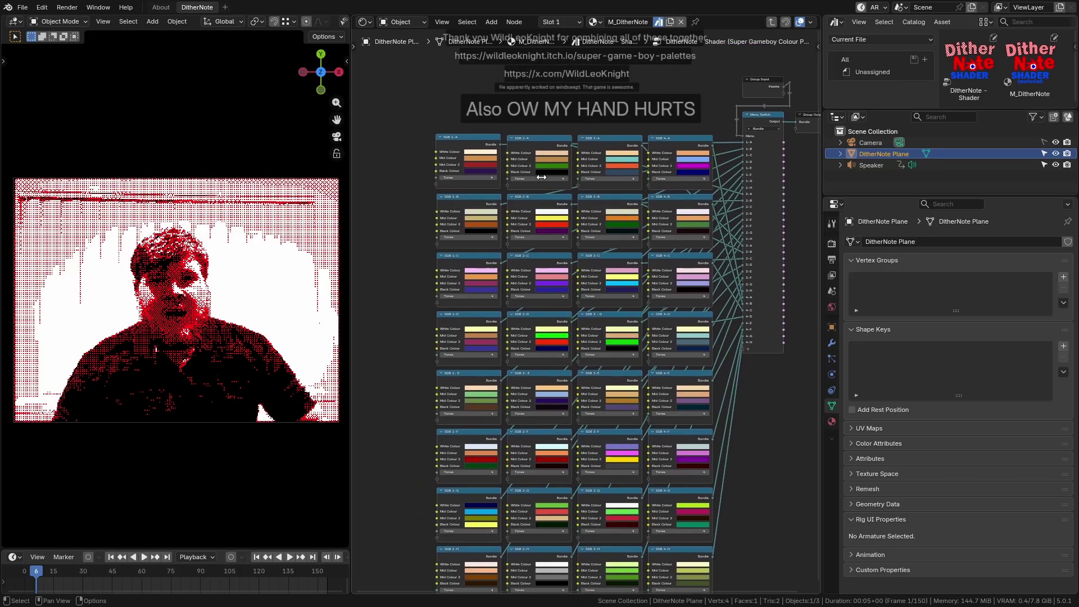
scroll(464, 424, up, 1)
middle_drag(464, 425, 481, 298)
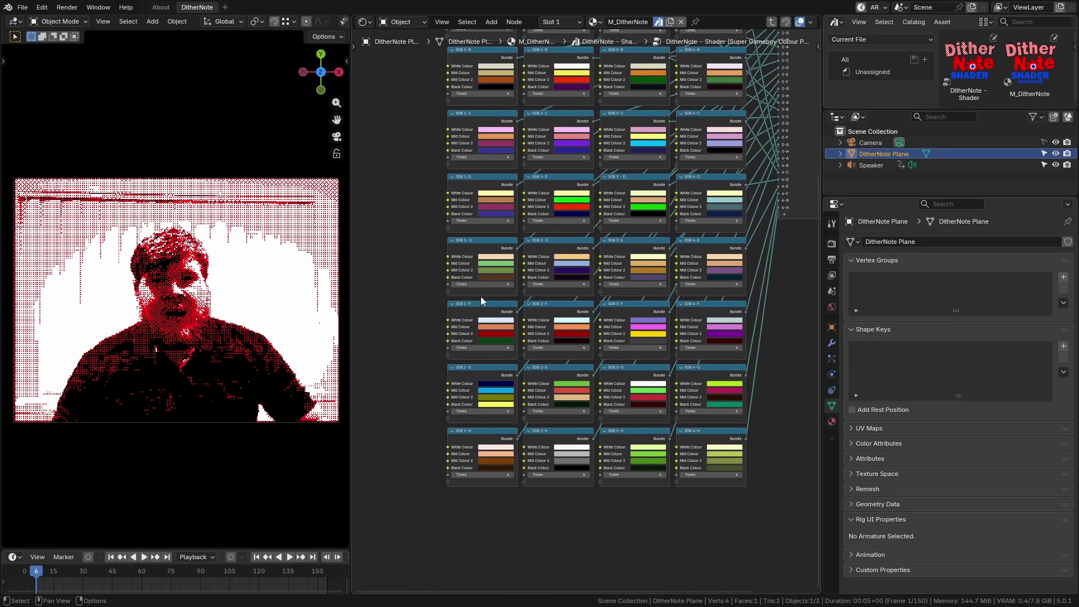
scroll(584, 293, down, 4)
middle_drag(693, 305, 666, 358)
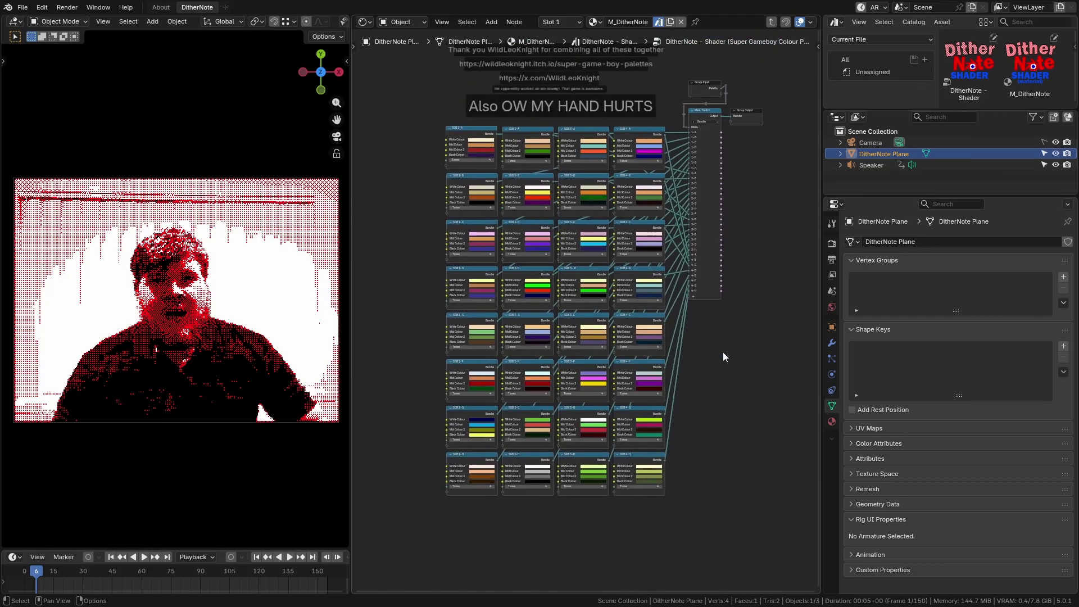
Step: Review the upper SGB palettes and their Menu Switch links, and return to the parent group
scroll(591, 297, up, 7)
middle_drag(596, 240, 679, 247)
scroll(680, 247, down, 3)
middle_drag(758, 326, 691, 434)
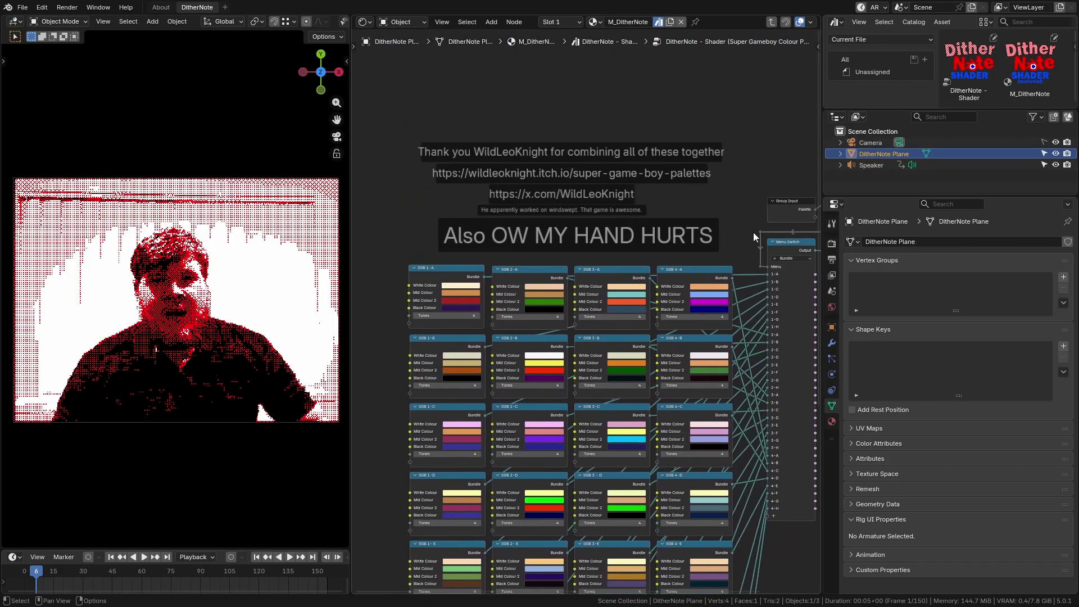
scroll(672, 329, up, 2)
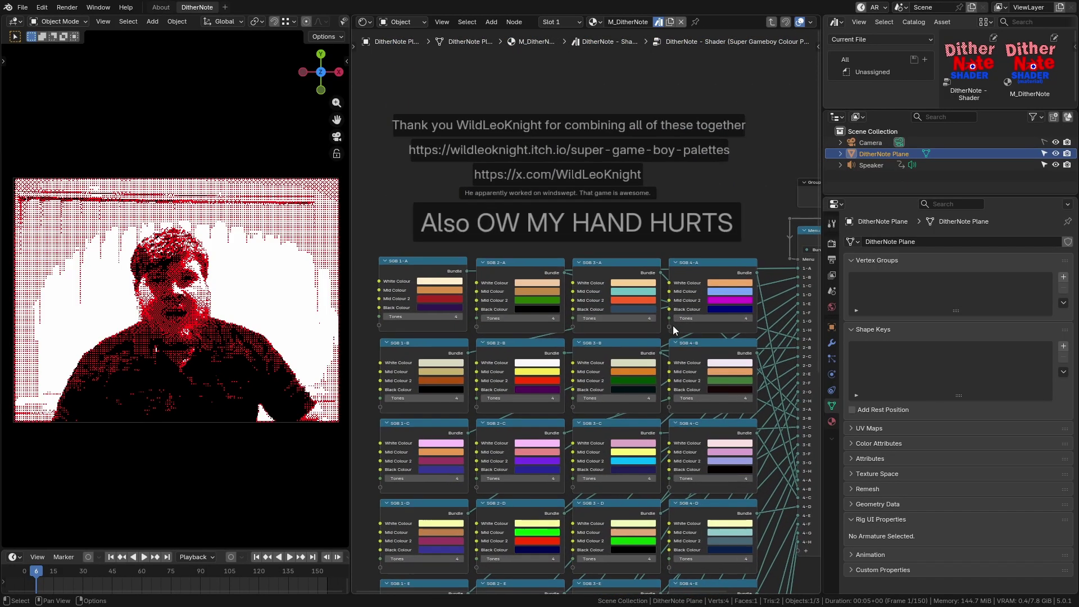
middle_drag(673, 337, 599, 349)
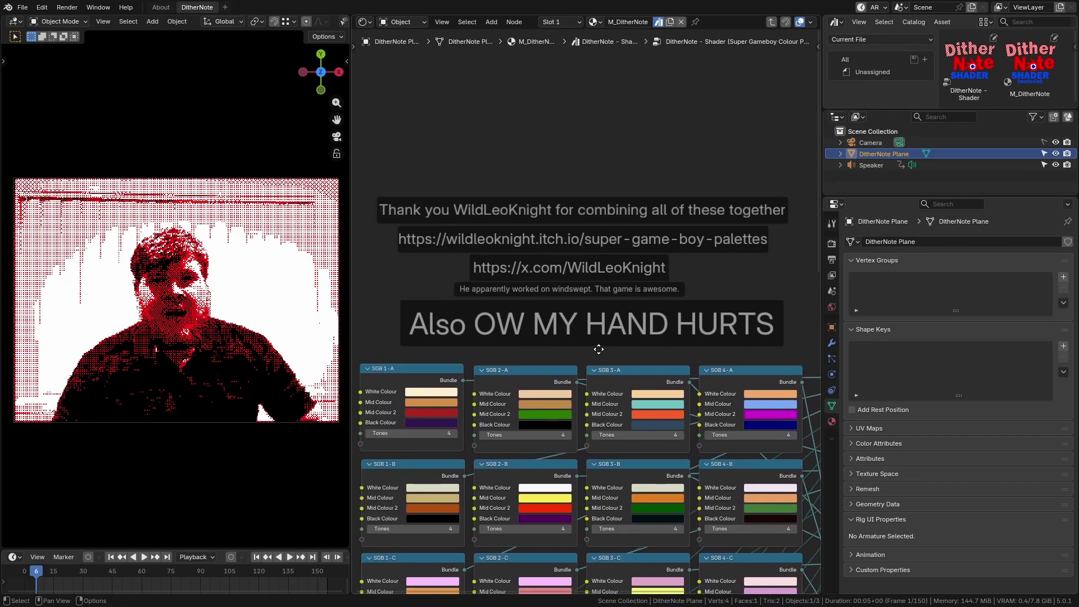
key(Tab)
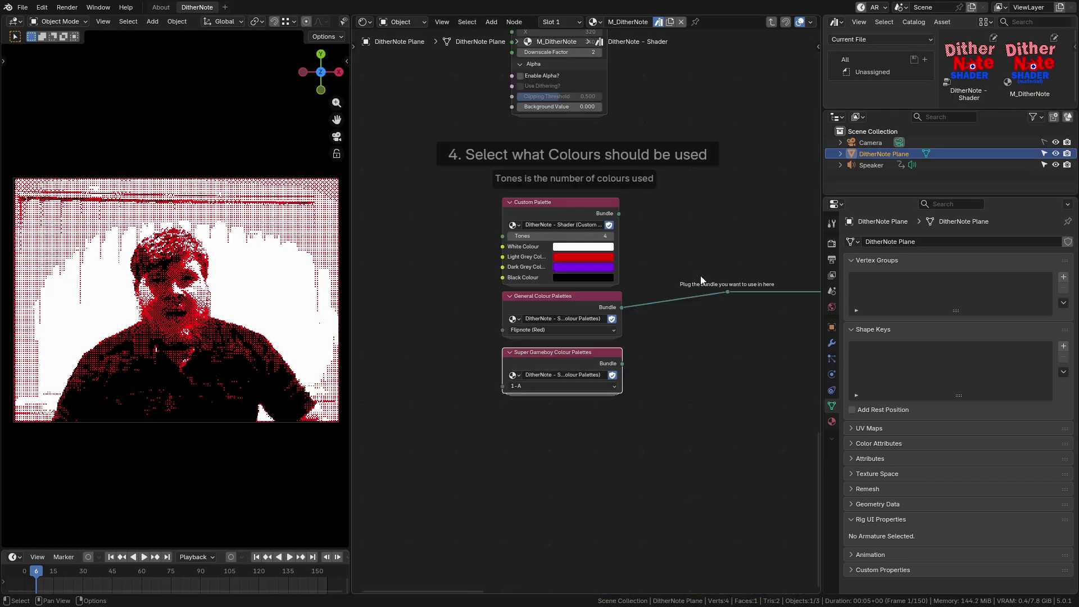
Step: Save DitherNote_Shader.blend and open the recently used DitherNote compositor example file
key(ctrl+s)
click(22, 7)
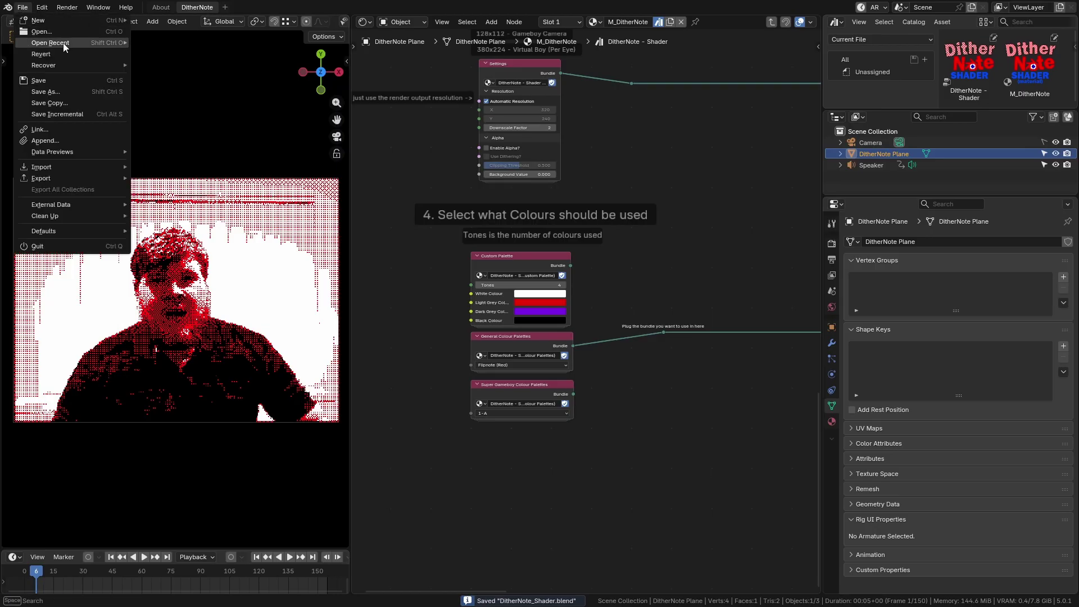
click(62, 44)
double_click(399, 186)
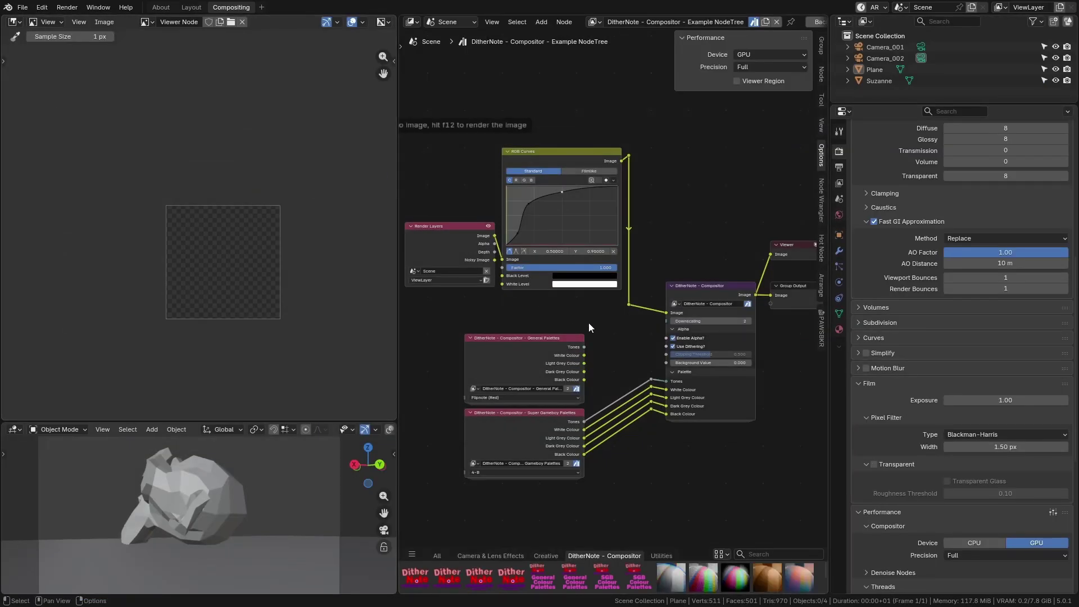
Step: Widen the node editor area and look over the General and Super Gameboy Palettes outputs feeding the compositor node
scroll(588, 322, up, 5)
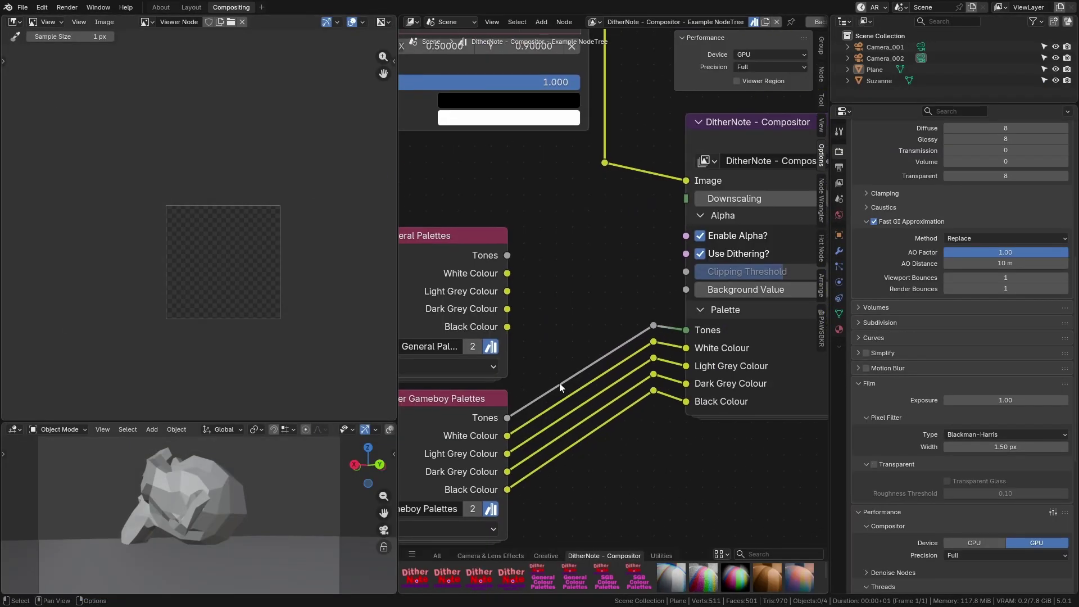
middle_drag(560, 386, 693, 371)
scroll(672, 302, down, 3)
middle_drag(627, 343, 650, 377)
drag(398, 249, 241, 251)
scroll(395, 250, up, 3)
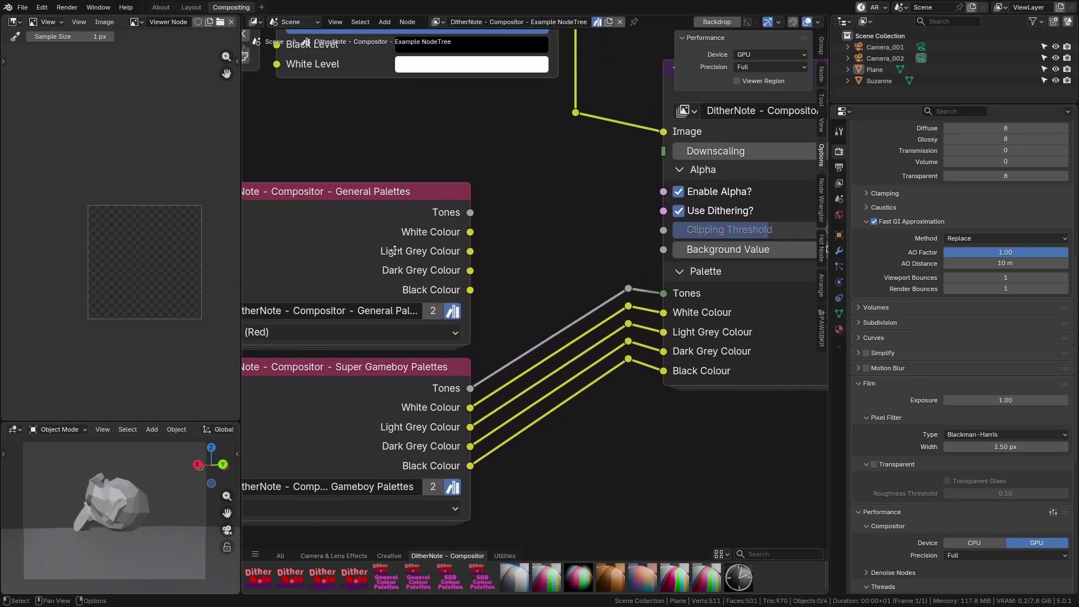
middle_drag(394, 251, 503, 311)
scroll(569, 340, down, 1)
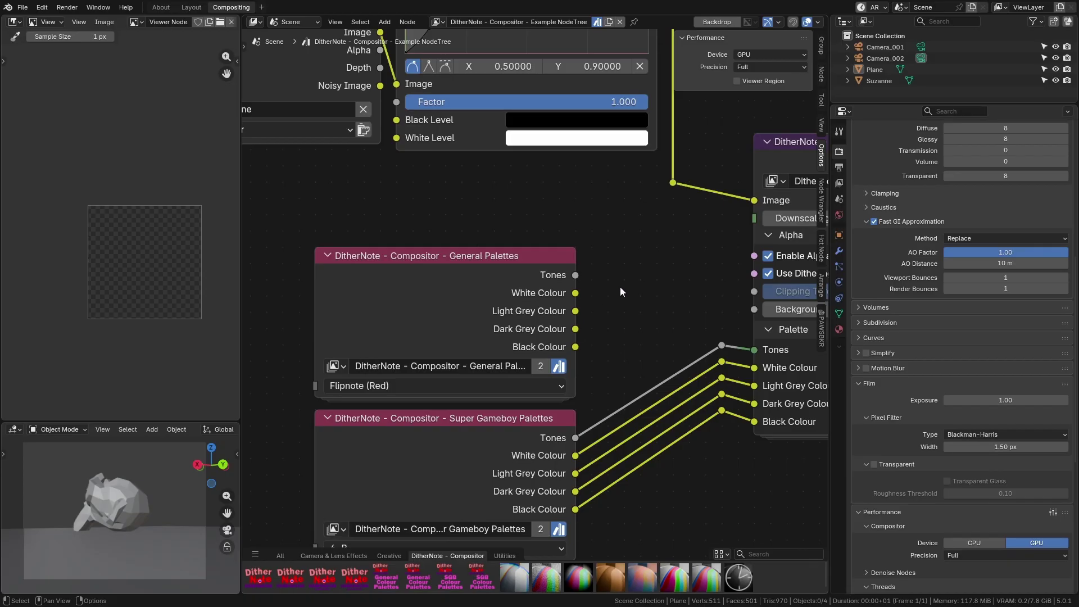
Step: Add a Menu Switch node in the empty space below the DitherNote - Compositor node and set its data type to Menu
middle_drag(674, 298, 489, 90)
key(shift+a)
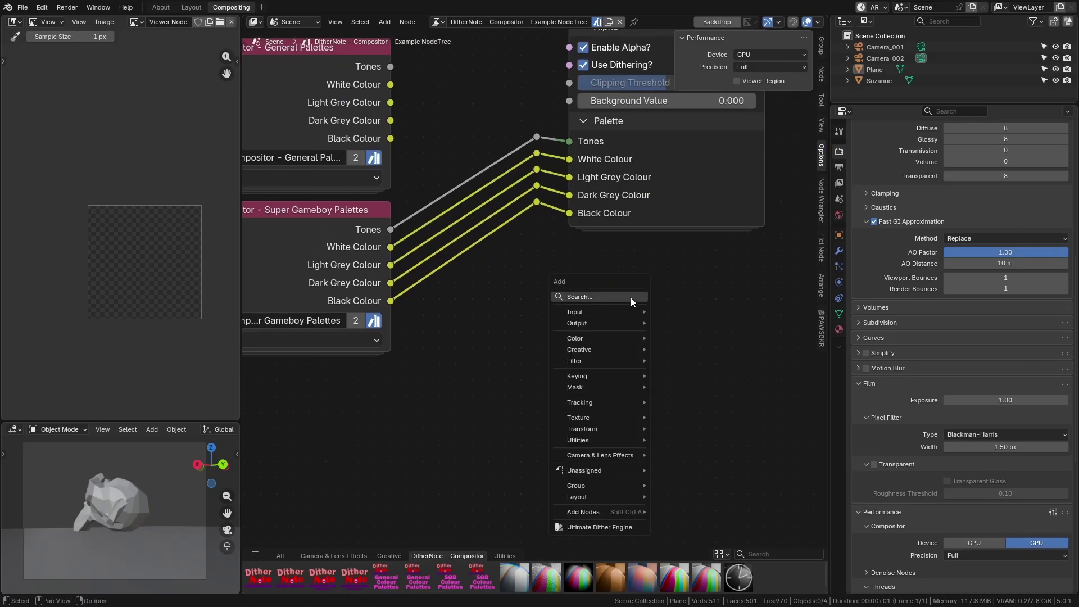
click(630, 298)
text(menu)
key(Return)
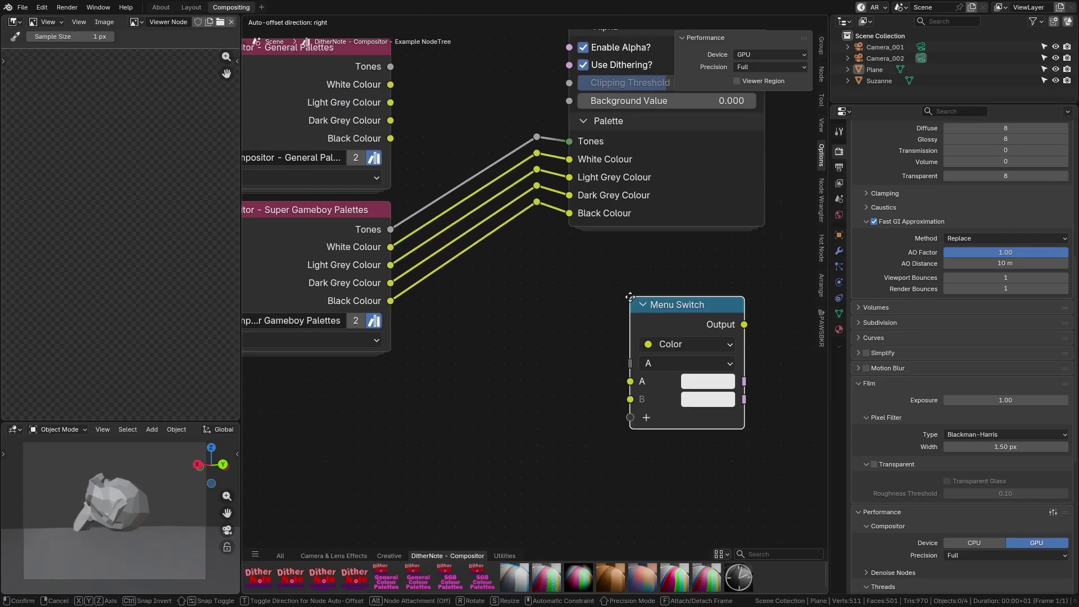
click(631, 297)
middle_drag(664, 359, 551, 280)
click(582, 268)
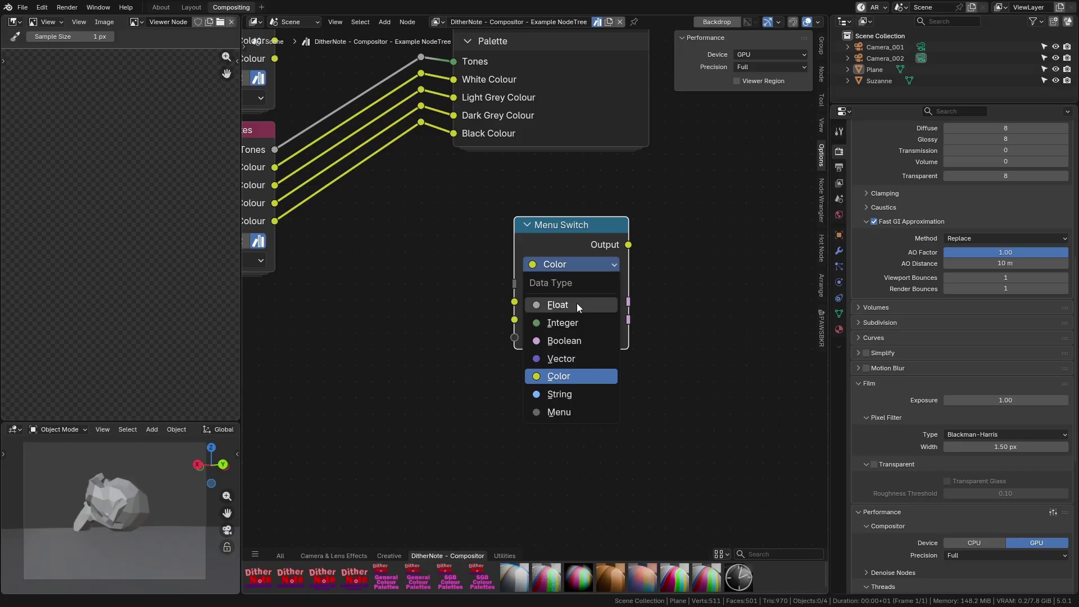
click(578, 411)
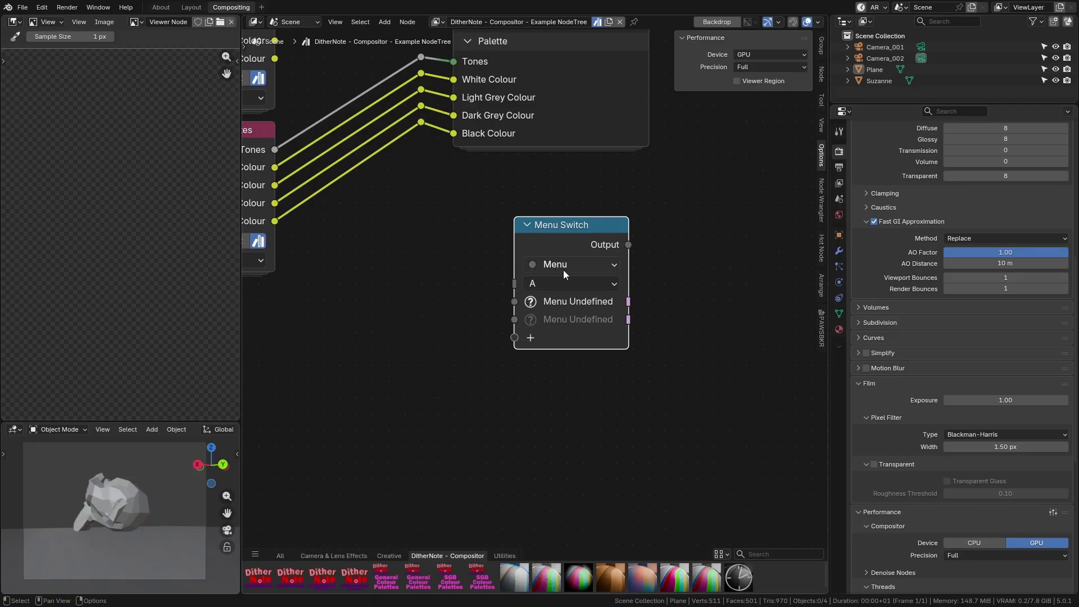
Step: Check the data types offered by the Menu Switch node and delete the node
drag(582, 235, 613, 291)
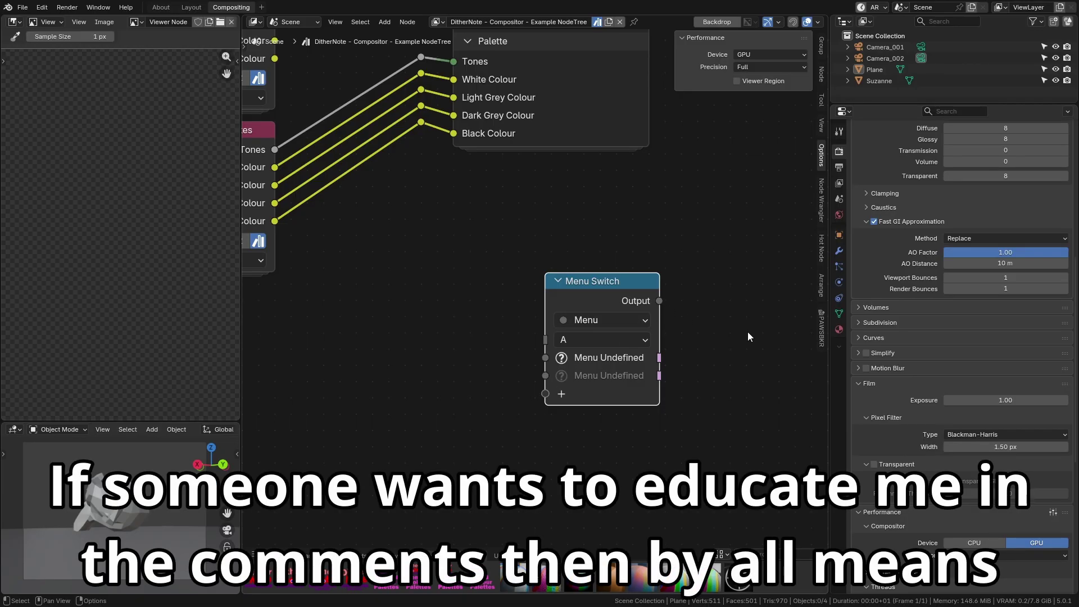
drag(594, 328, 527, 270)
click(527, 266)
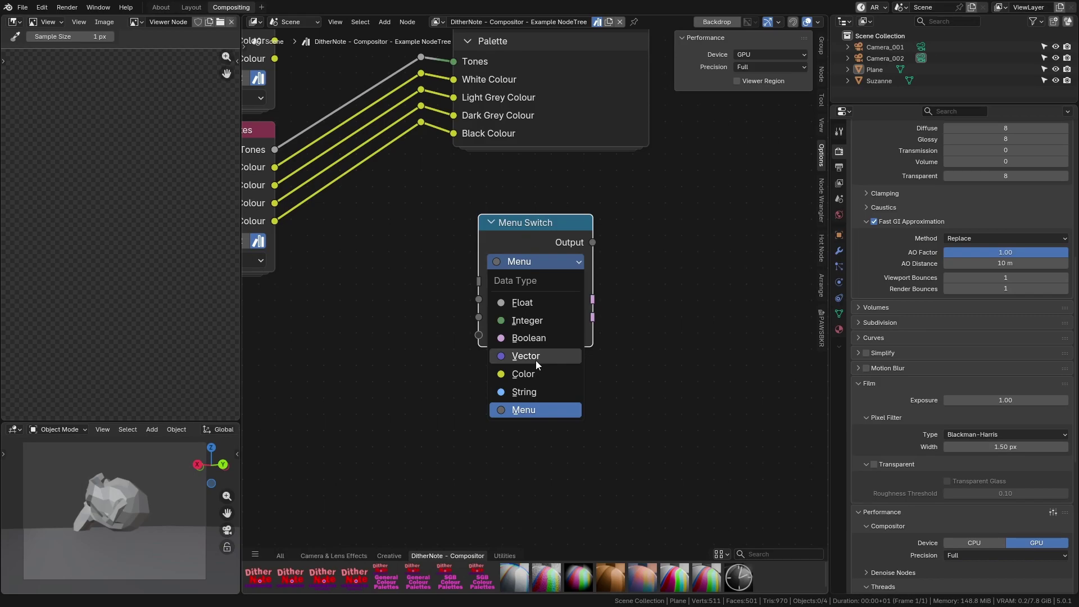
middle_drag(416, 274, 436, 383)
scroll(521, 322, down, 2)
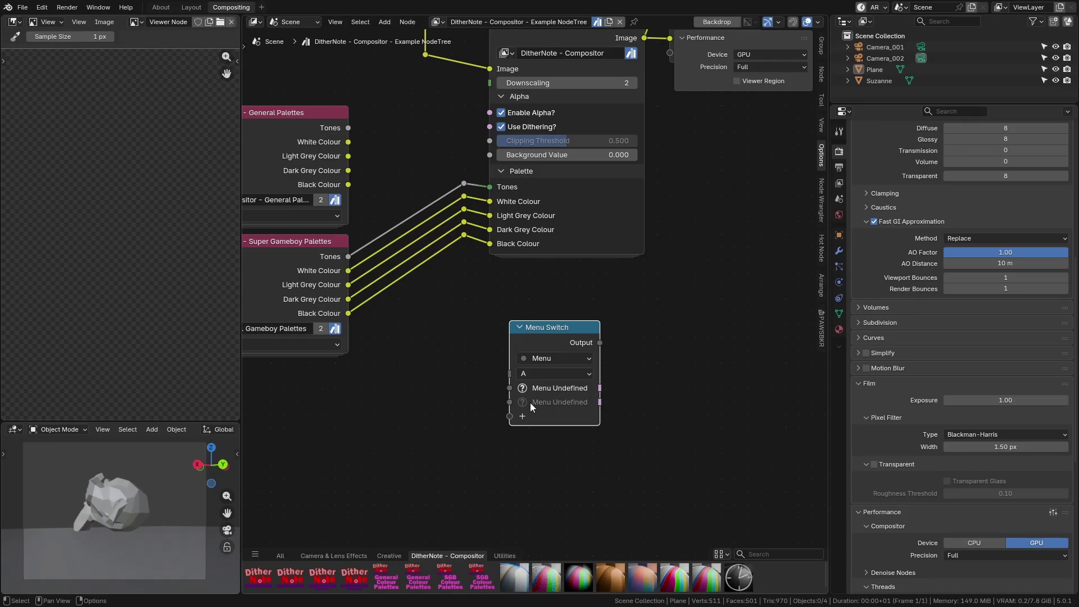
scroll(676, 425, left, 5)
scroll(677, 425, up, 3)
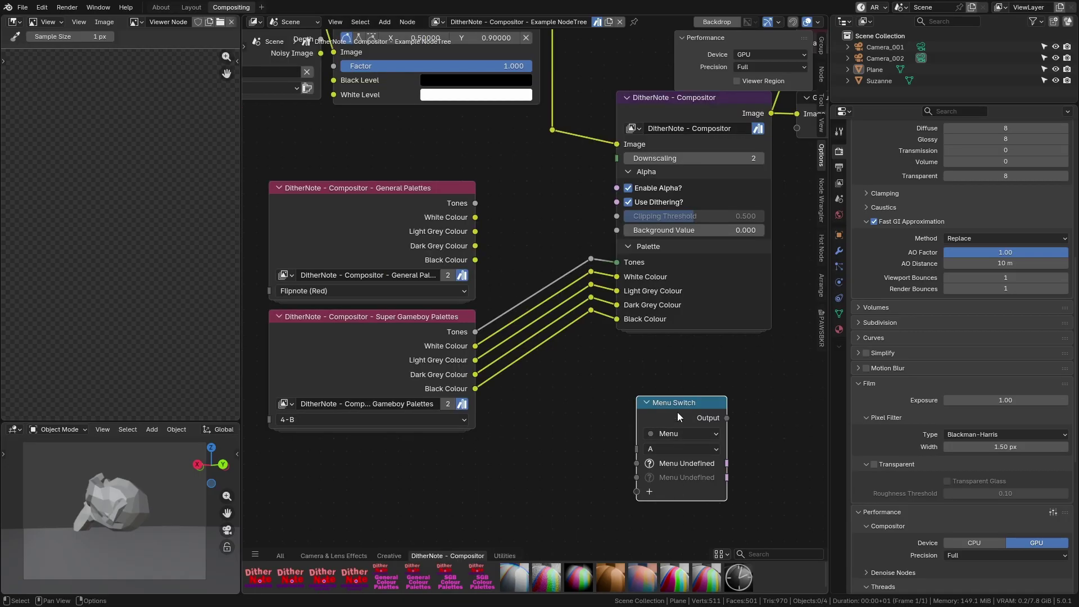
key(x)
Step: Enter the DitherNote - Compositor - General Palettes group and examine its integer Menu Switch entries
scroll(542, 393, up, 5)
scroll(542, 392, left, 4)
click(523, 341)
key(Tab)
scroll(562, 408, down, 4)
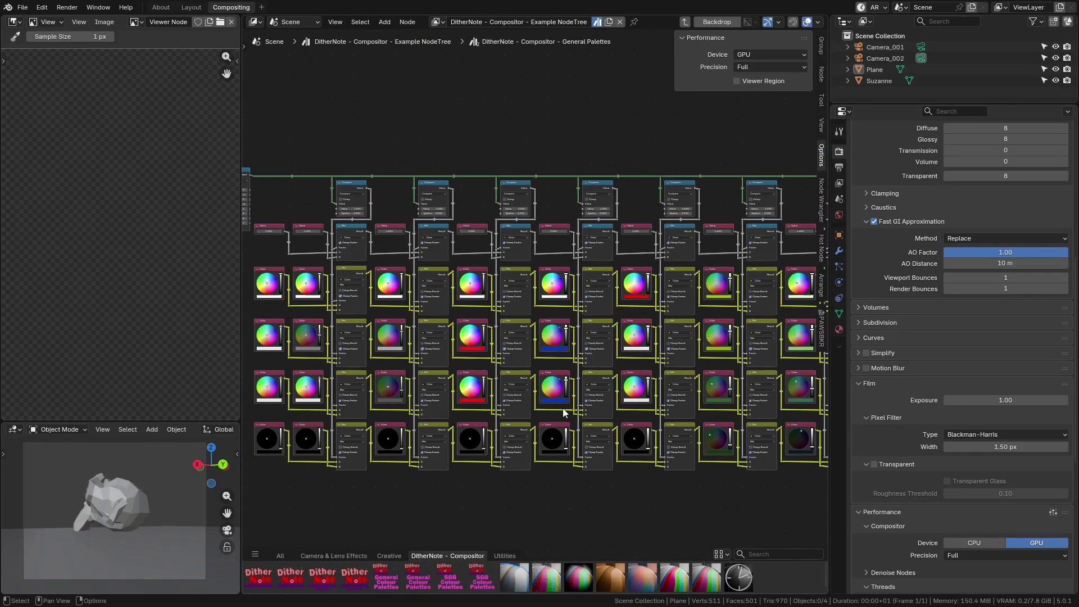
scroll(584, 426, left, 2)
scroll(396, 386, up, 5)
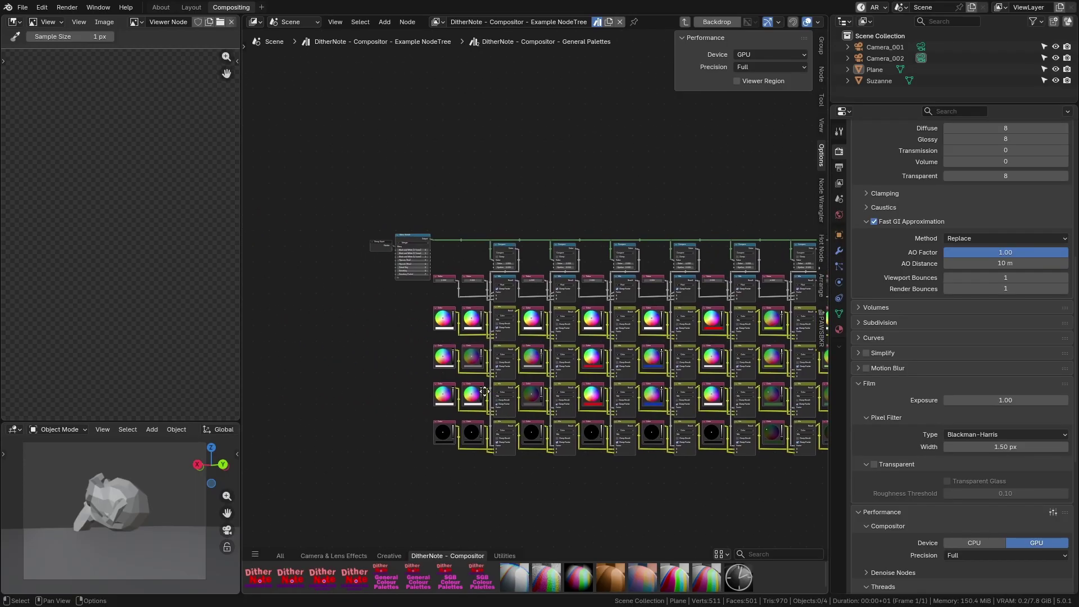
scroll(559, 337, up, 5)
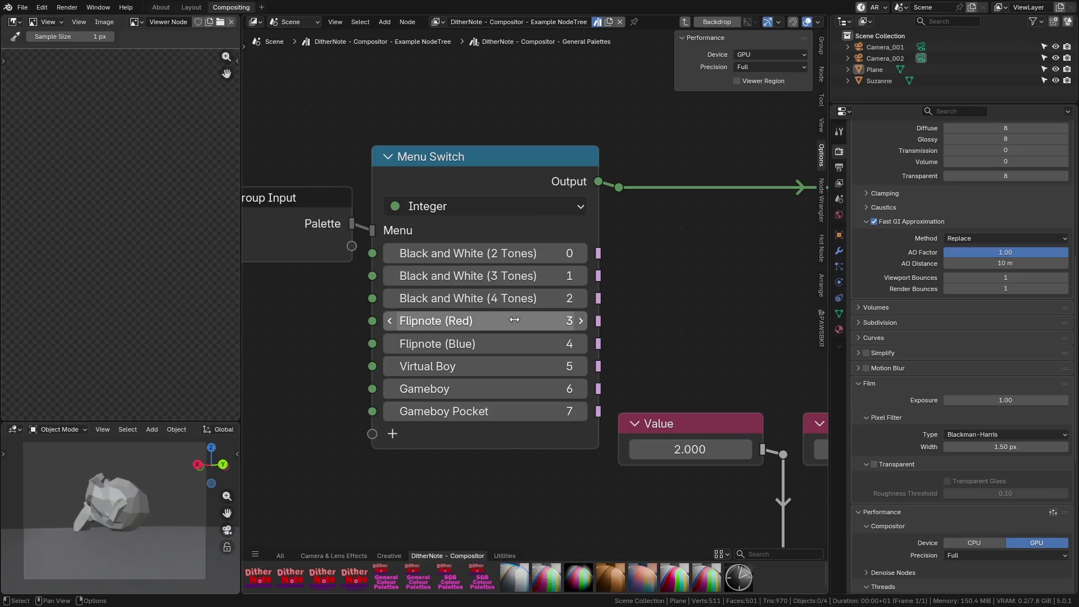
Step: Examine the General Palettes columns of Compare, Value, Mix and Color nodes from the switch through to the Group Output
scroll(618, 416, down, 5)
middle_drag(619, 416, 595, 378)
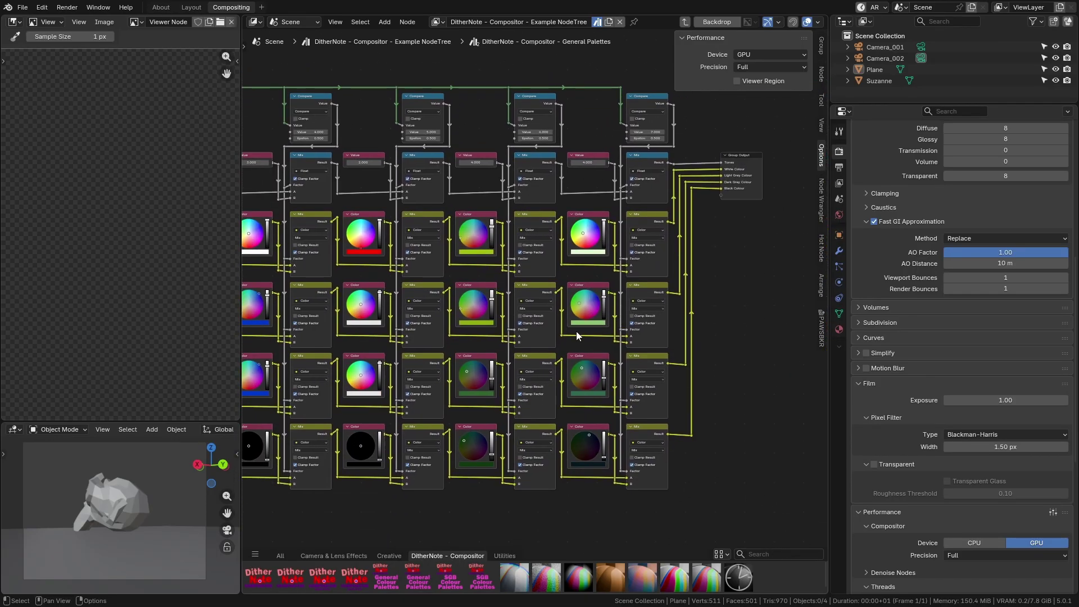
scroll(576, 336, down, 8)
middle_drag(508, 358, 653, 348)
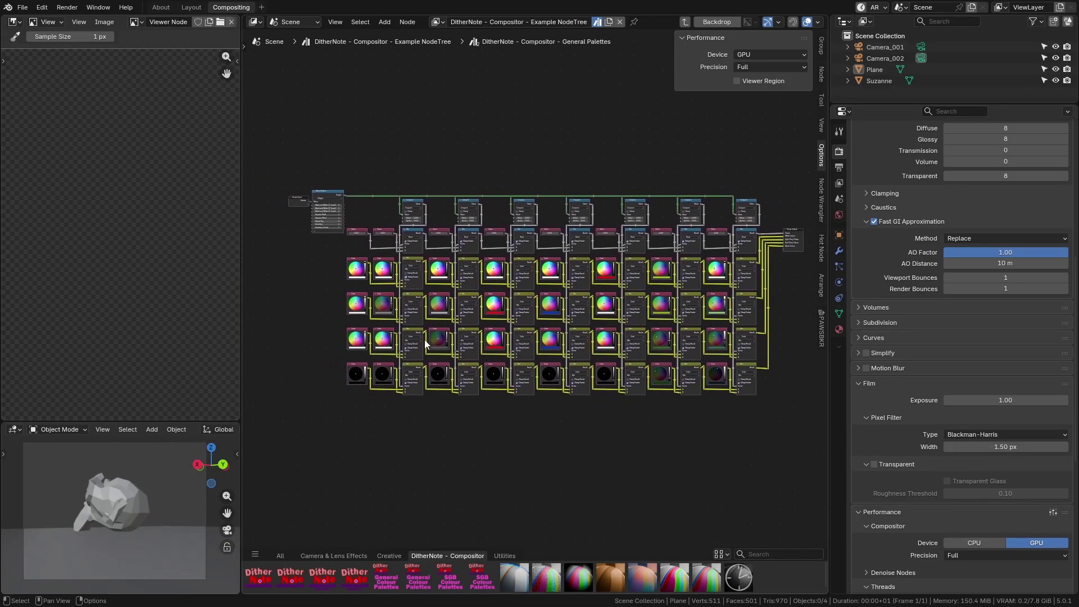
scroll(505, 415, up, 6)
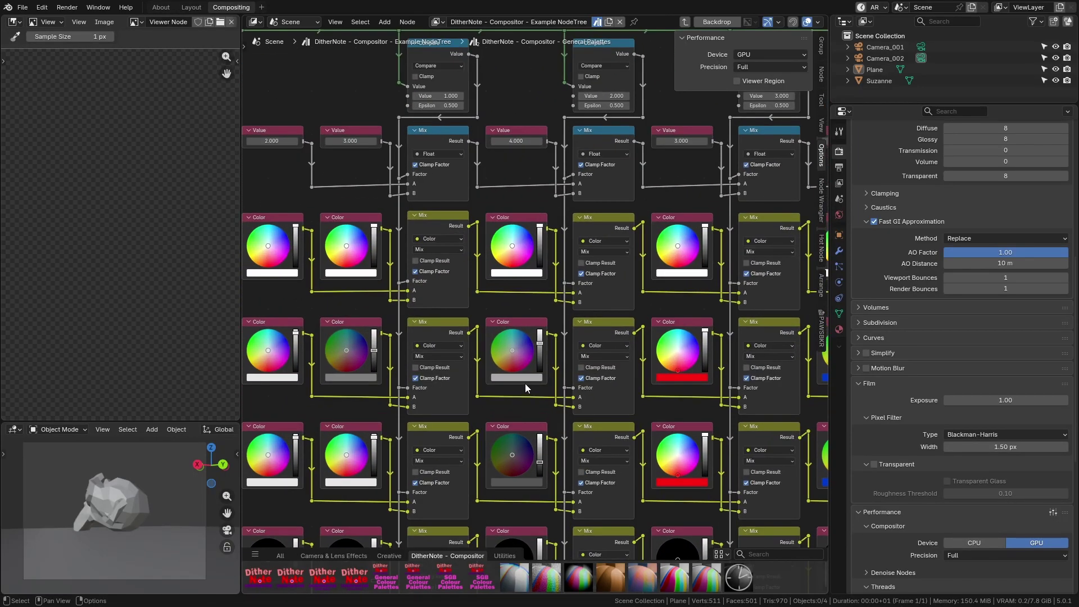
middle_drag(558, 437, 560, 355)
scroll(678, 371, down, 3)
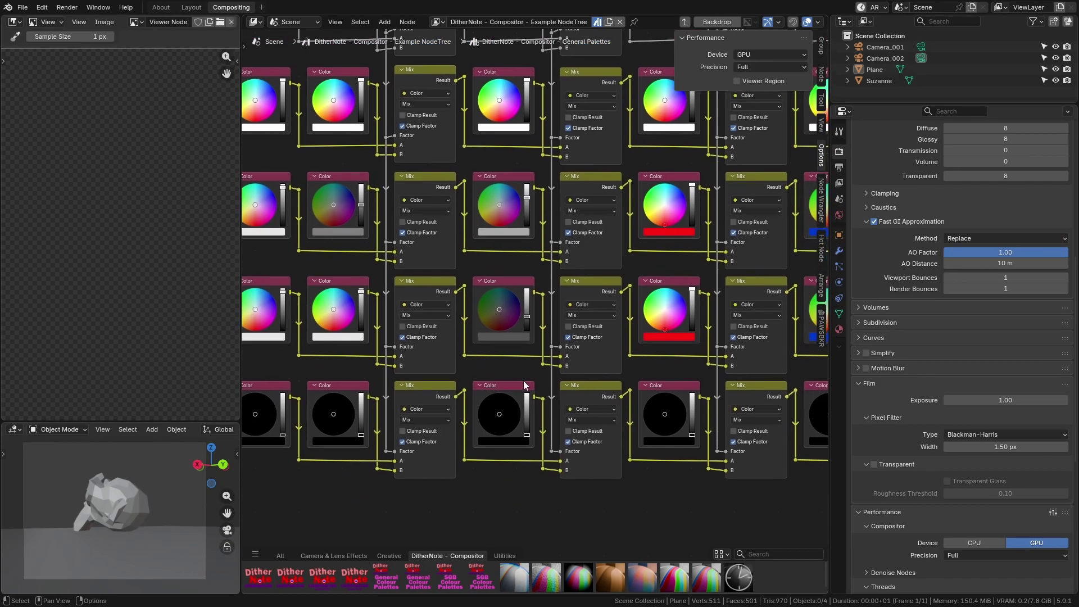
scroll(678, 370, down, 4)
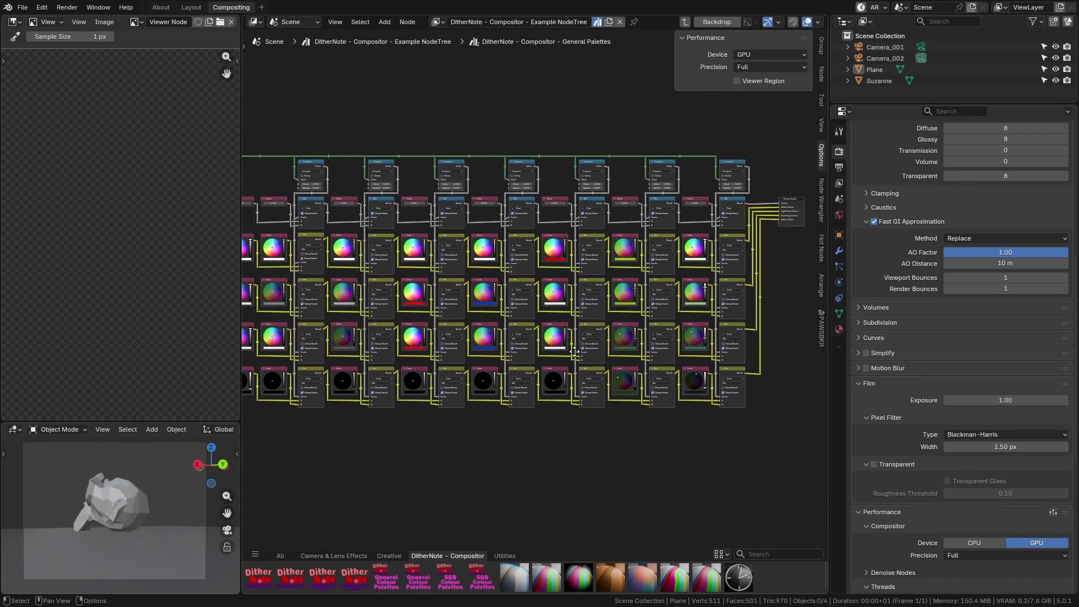
Step: Shift the Group Output node and its incoming reroutes away from the last palette column to make room for another column
middle_drag(613, 334, 394, 313)
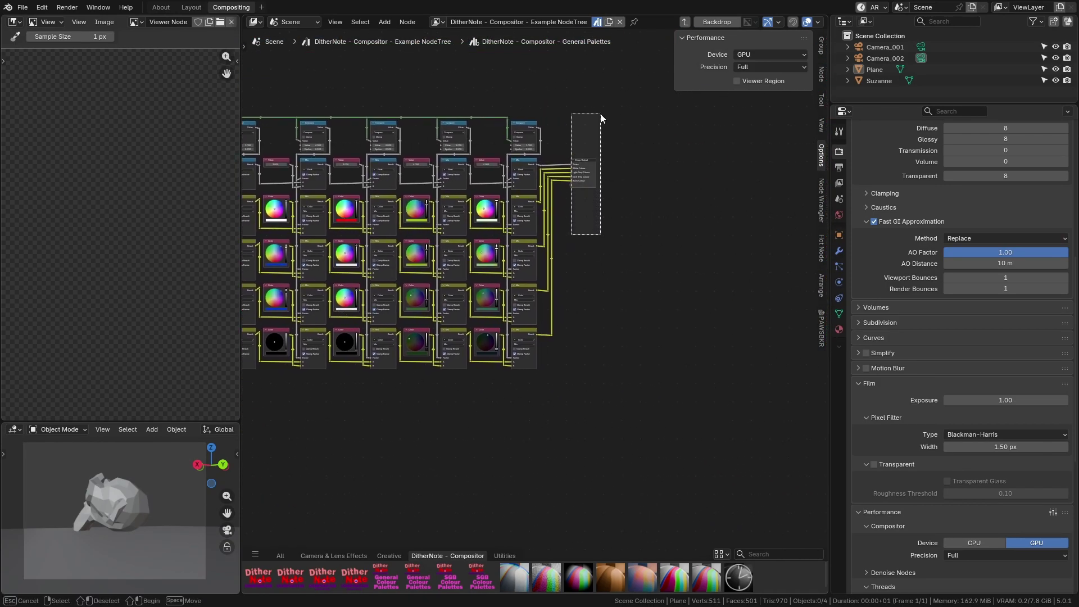
drag(582, 163, 654, 164)
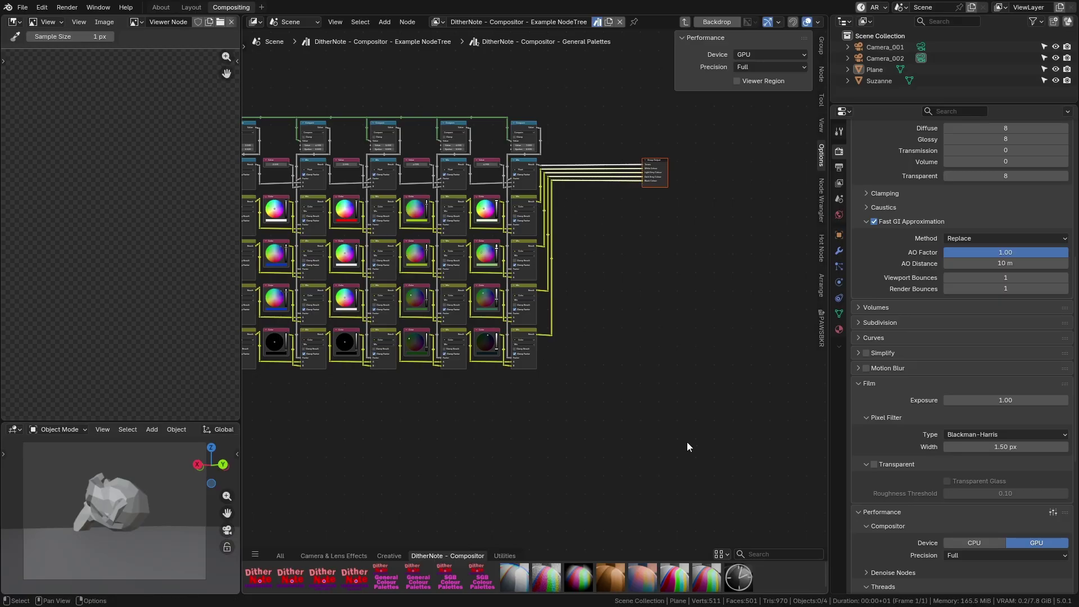
scroll(451, 405, up, 2)
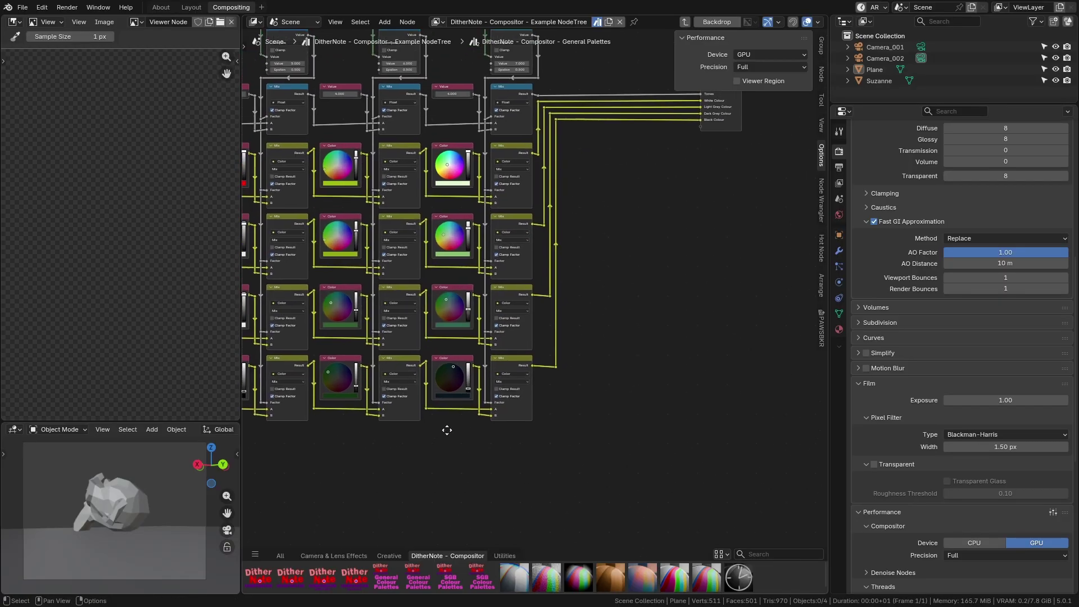
key(g)
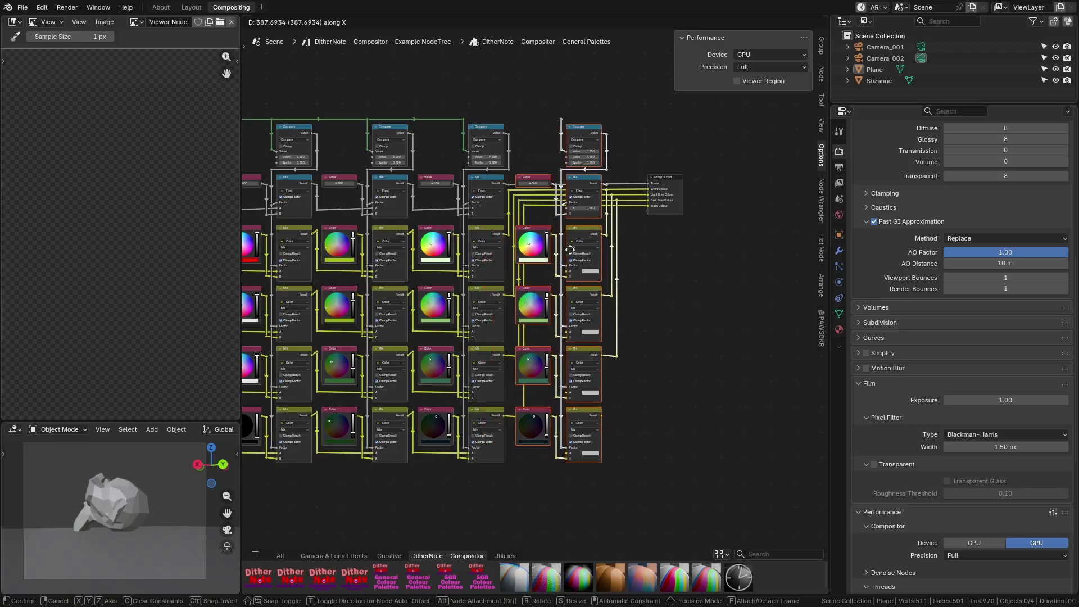
key(Escape)
click(624, 450)
drag(560, 476, 508, 179)
shift+middle_drag(444, 453, 487, 467)
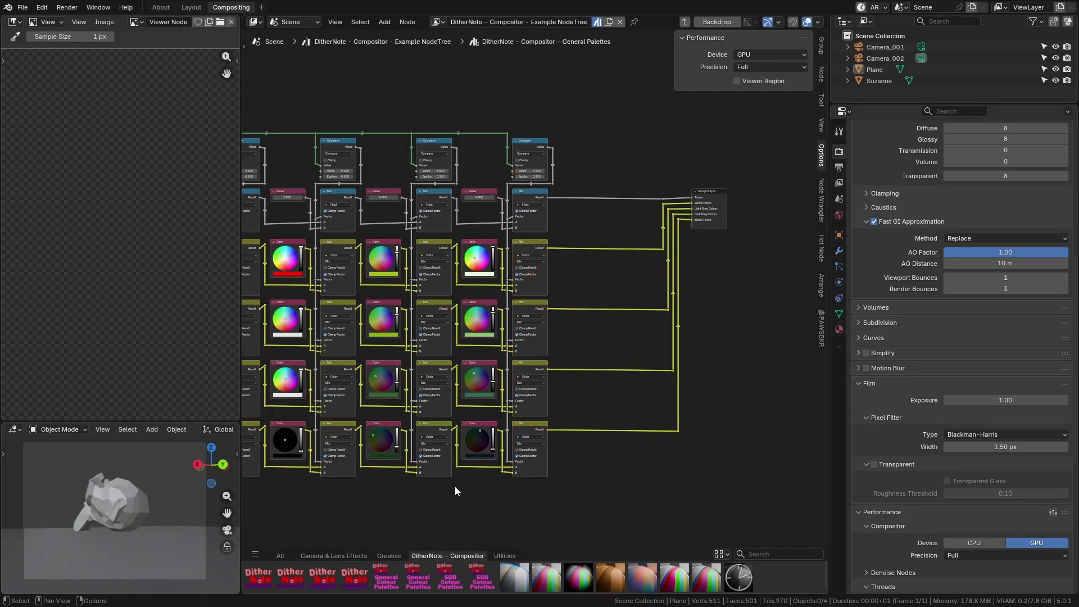
Step: Duplicate the last palette column of Compare, Value, Color and Mix nodes and place the copy along X before the Group Output
drag(457, 488, 584, 193)
drag(486, 105, 584, 186)
middle_drag(581, 201, 534, 253)
key(shift+d)
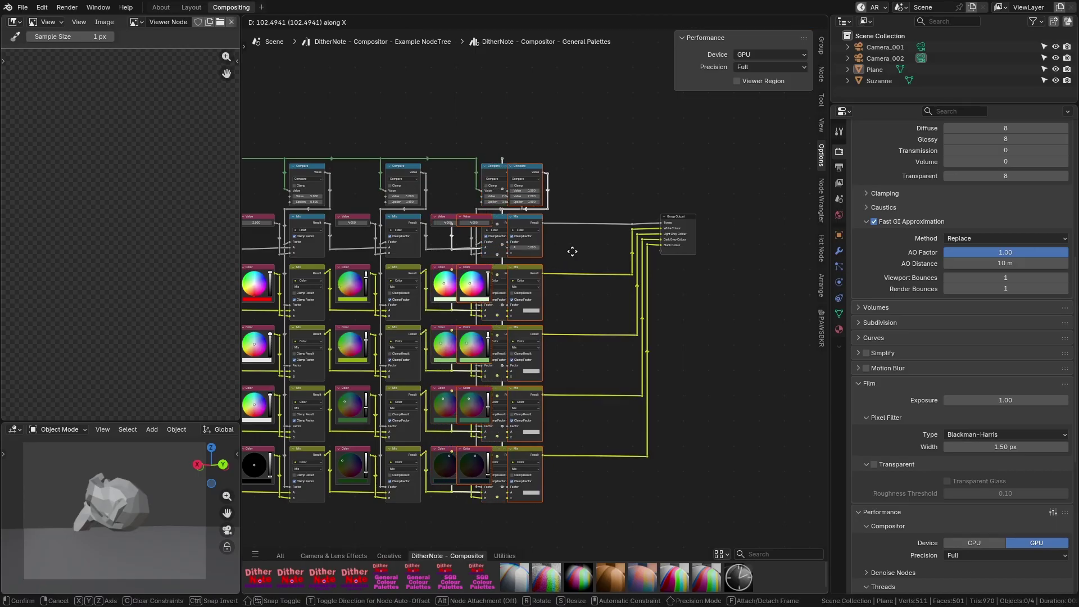
key(x)
click(640, 264)
Step: Link the palette index line to the new column's Compare node and the preceding Mix results to the new A inputs
scroll(483, 167, up, 5)
middle_drag(483, 168, 568, 299)
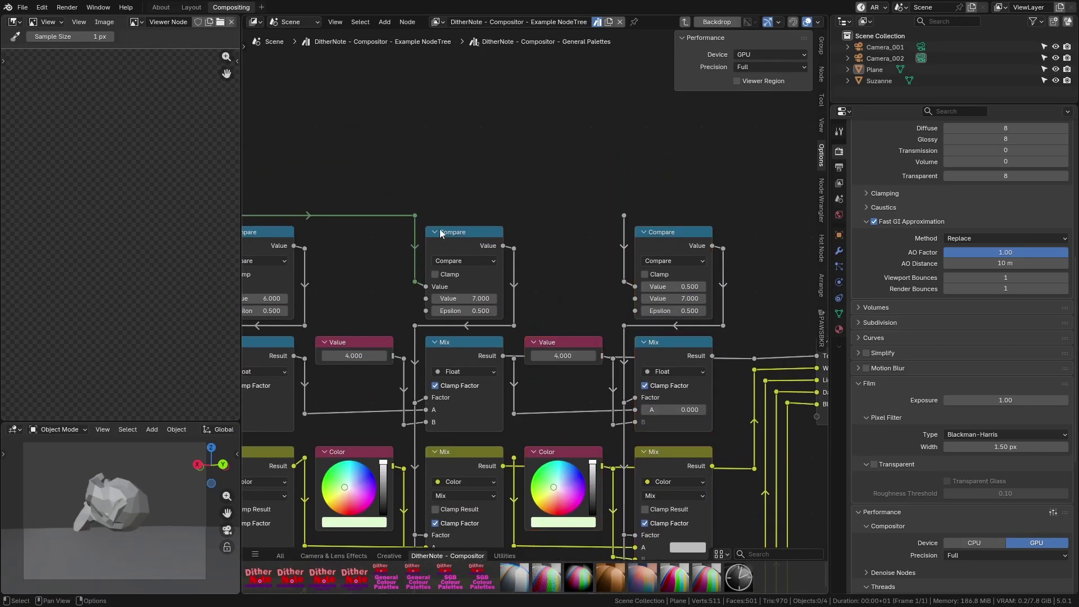
drag(414, 215, 624, 215)
click(496, 364)
shift+scroll(495, 364, down, 4)
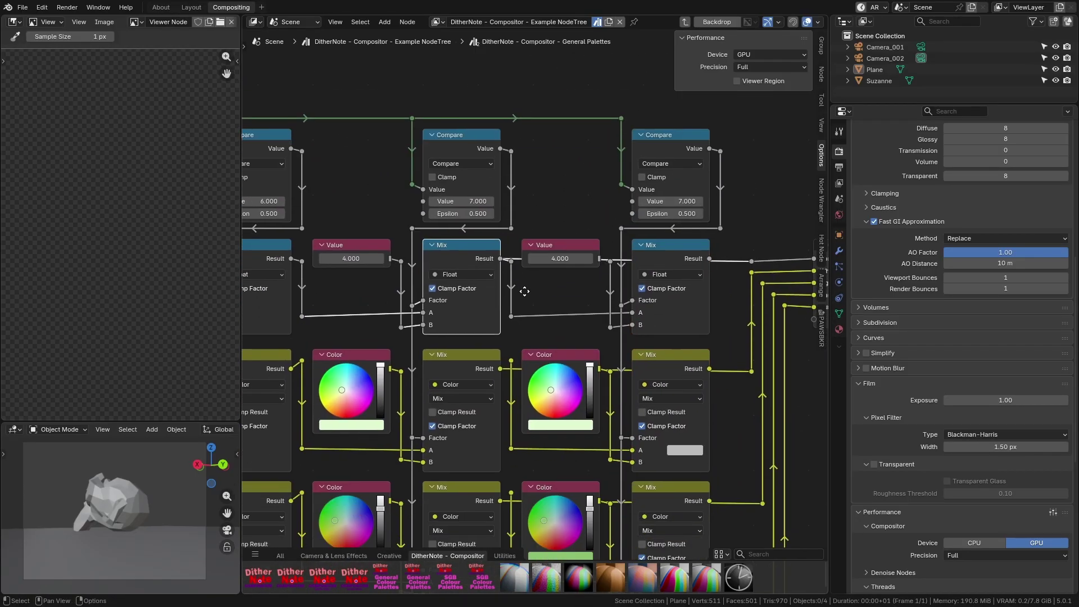
shift+scroll(496, 364, down, 12)
ctrl+scroll(498, 338, right, 4)
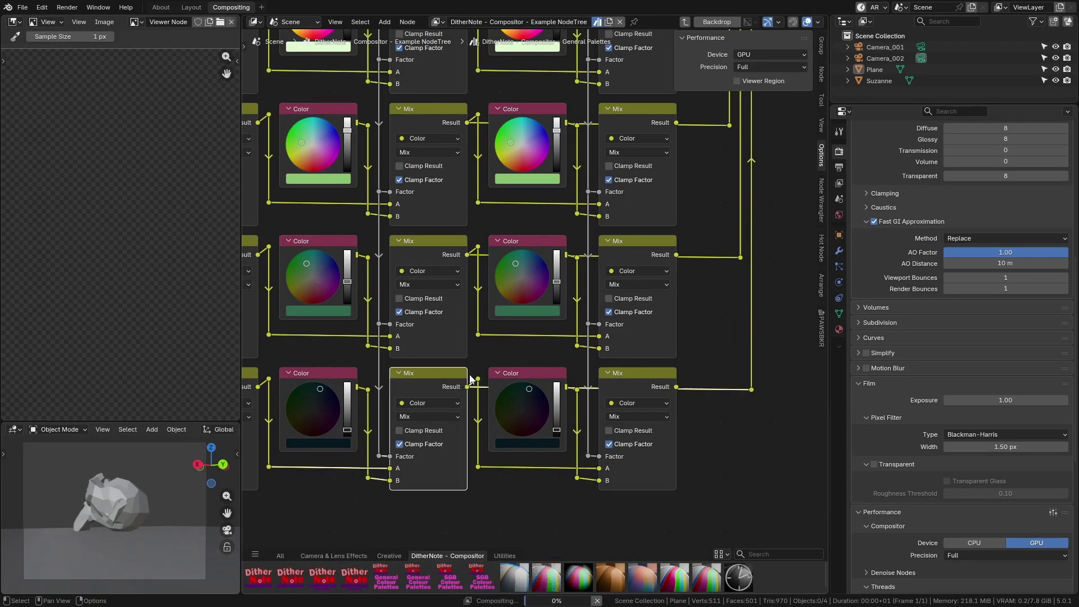
Step: Connect the new column's Mix results to the reroutes leading into the Group Output
shift+scroll(540, 287, up, 10)
ctrl+scroll(539, 286, right, 3)
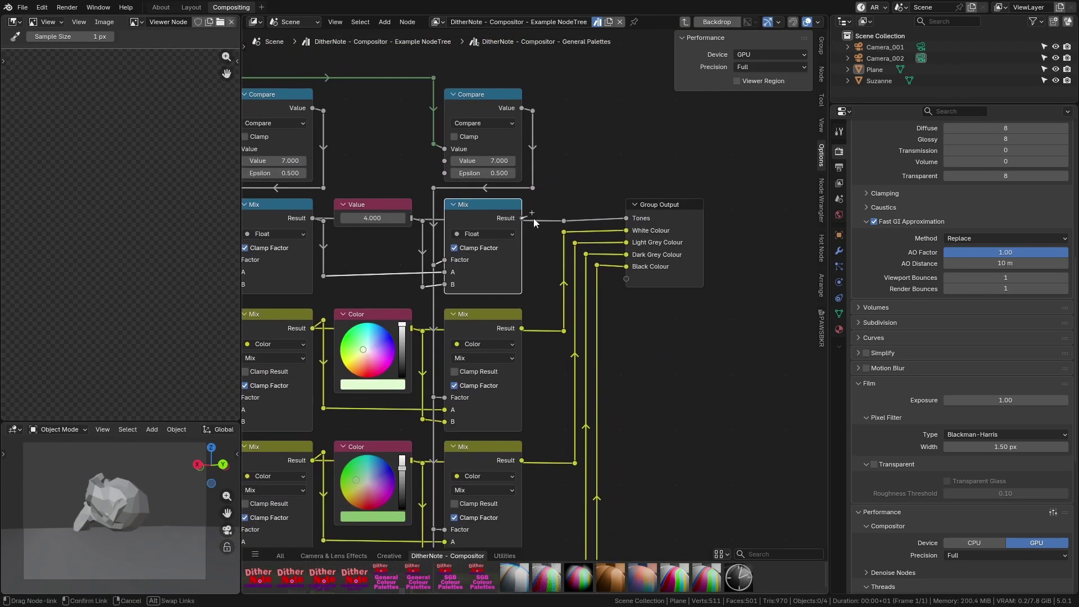
shift+scroll(537, 358, down, 11)
ctrl+scroll(537, 357, right, 1)
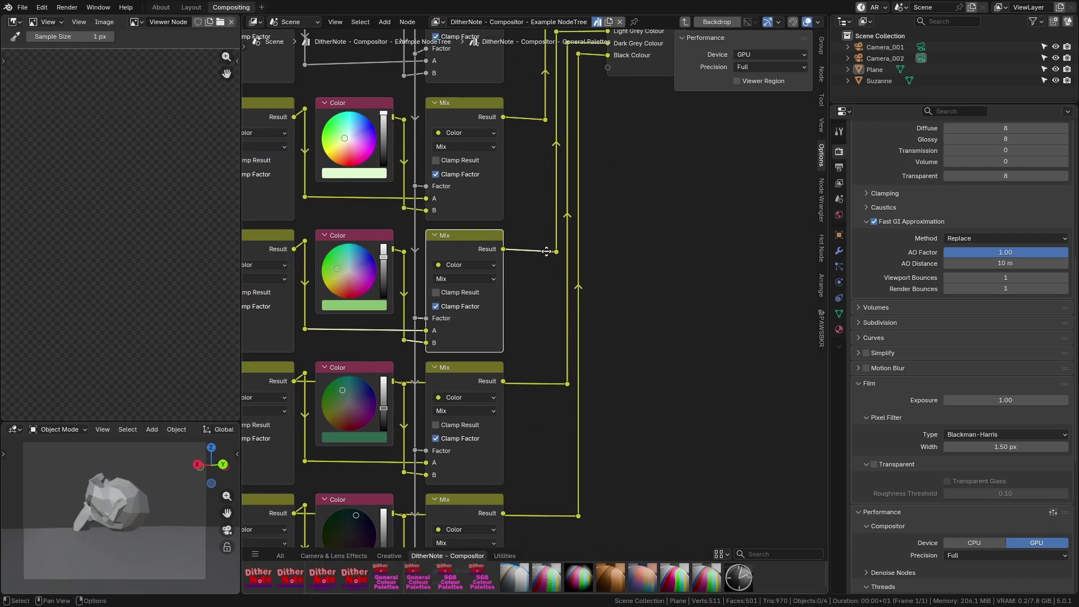
drag(493, 420, 504, 423)
Step: Set the comparison value of the new column's Compare node to 8
shift+scroll(505, 422, up, 8)
scroll(539, 292, up, 3)
ctrl+scroll(539, 292, left, 1)
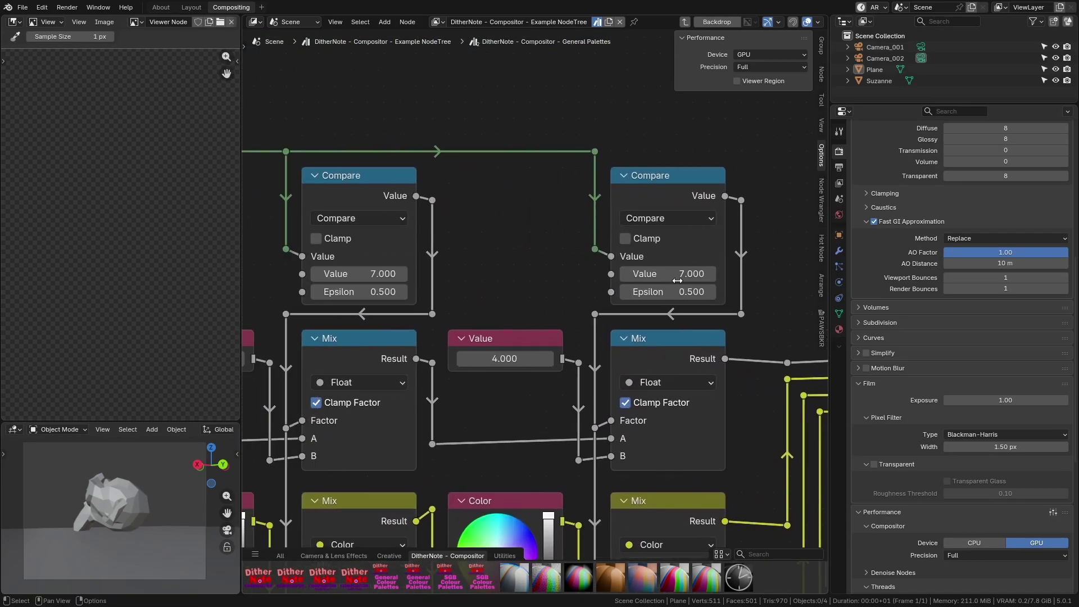
double_click(683, 277)
text(8)
key(Return)
Step: Add another item to the palette Menu Switch in the General Palettes group and show that node's properties
scroll(681, 278, down, 8)
middle_drag(281, 225, 64, 333)
scroll(292, 380, up, 7)
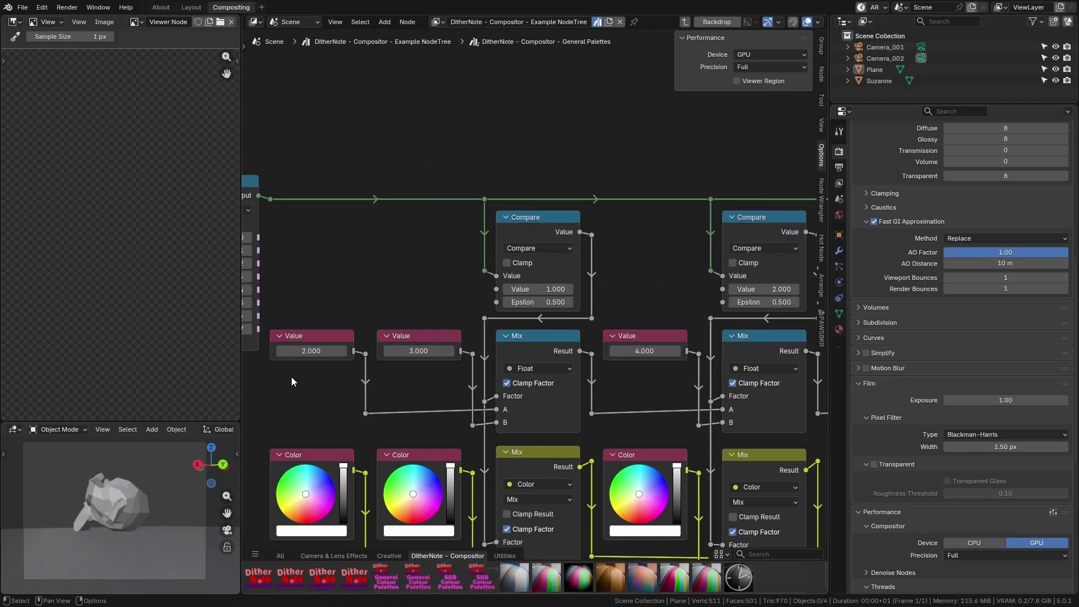
middle_drag(292, 380, 691, 331)
scroll(609, 347, up, 6)
click(524, 307)
click(537, 304)
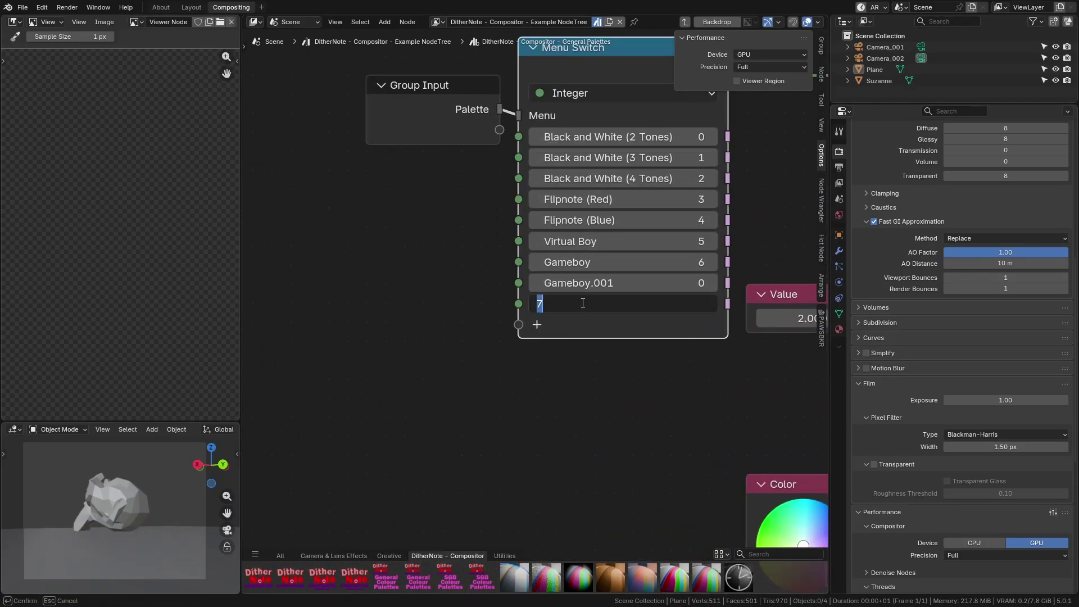
right_click(596, 287)
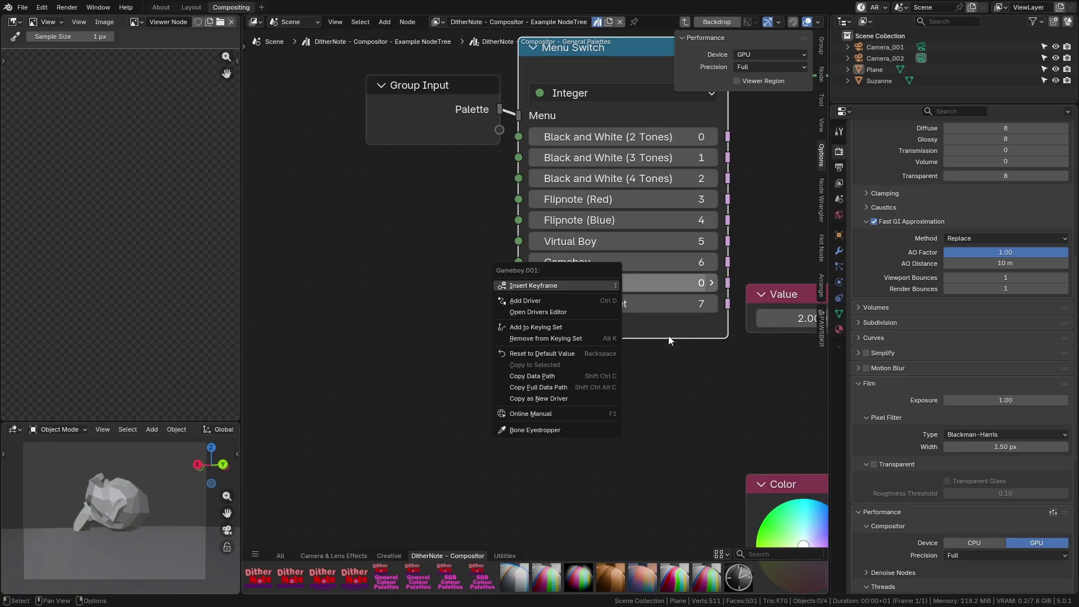
middle_drag(668, 335, 487, 409)
click(822, 83)
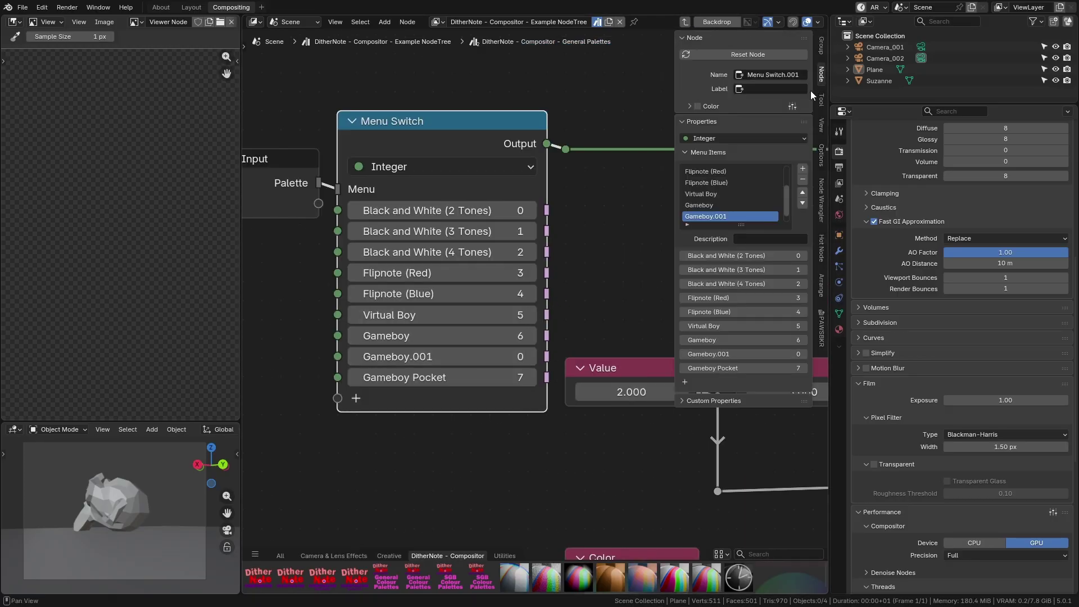
Step: Rename the new Gameboy.001 menu item as WeeWeeHeeHeeHoo
double_click(720, 205)
text(WeeWee)
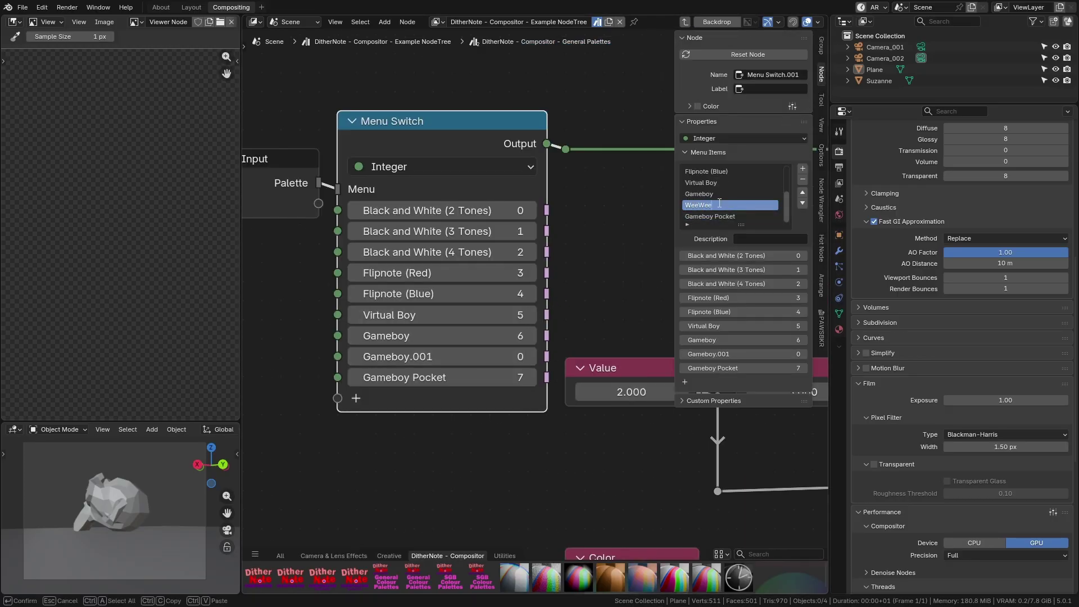
text(HeeHeeHoo)
key(Return)
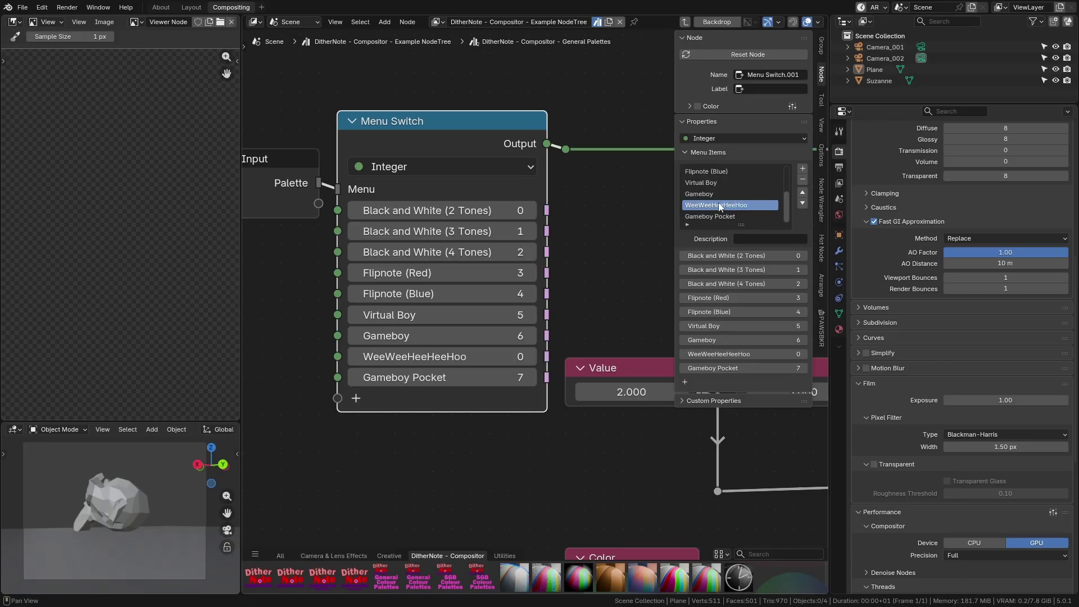
Step: Set the WeeWeeHeeHeeHoo item's value to 8 and move it below Gameboy Pocket in the menu items
drag(786, 354, 787, 359)
click(787, 358)
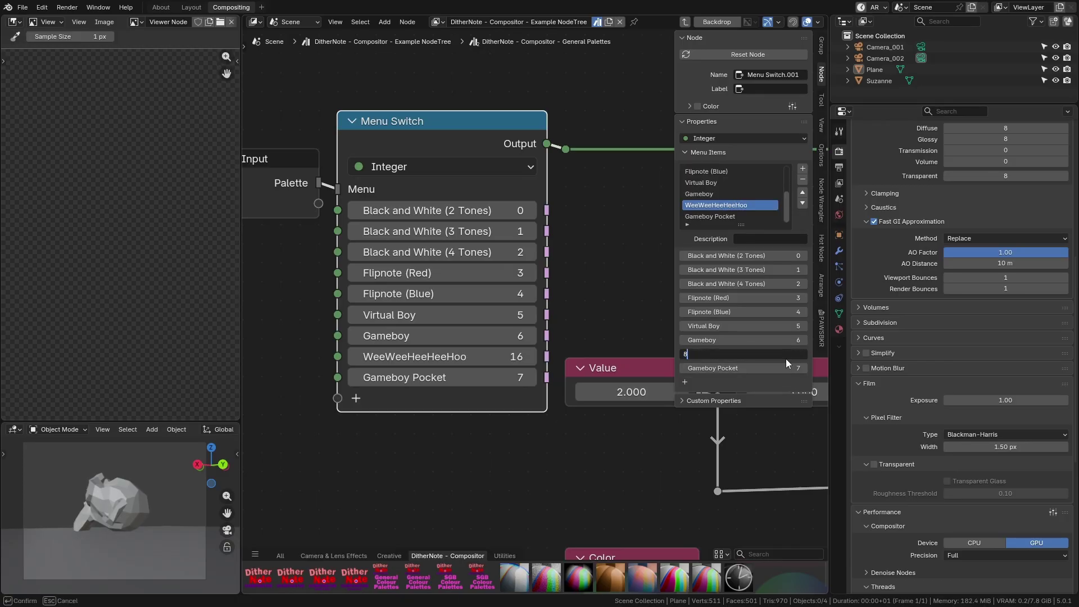
text(8)
key(Return)
click(802, 202)
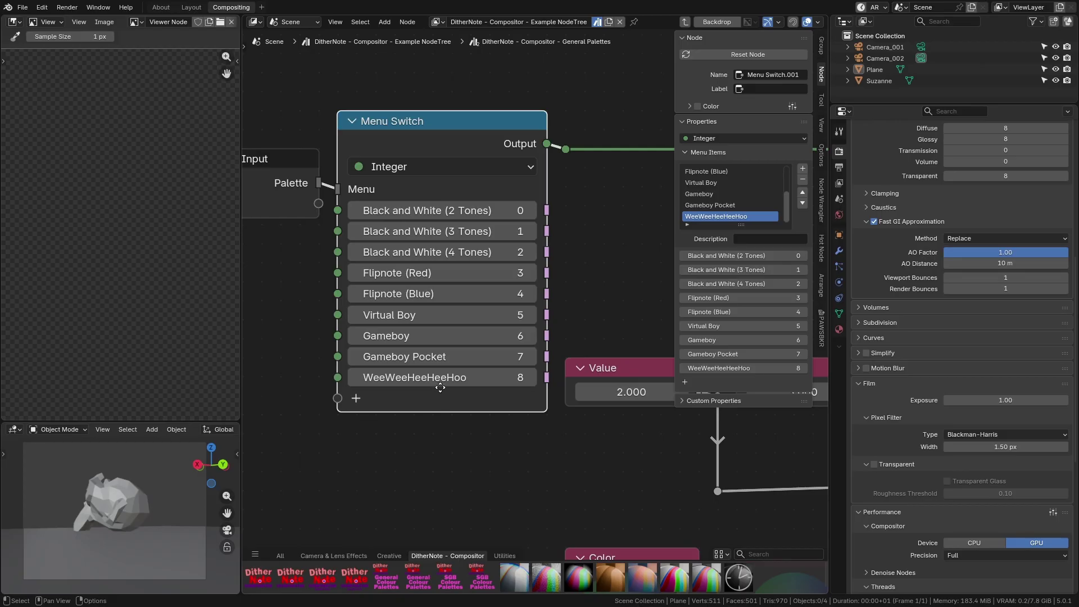
Step: Recolor the last palette column's Color nodes to light blue, magenta, green and a near-black brown
scroll(471, 388, down, 15)
middle_drag(472, 388, 444, 282)
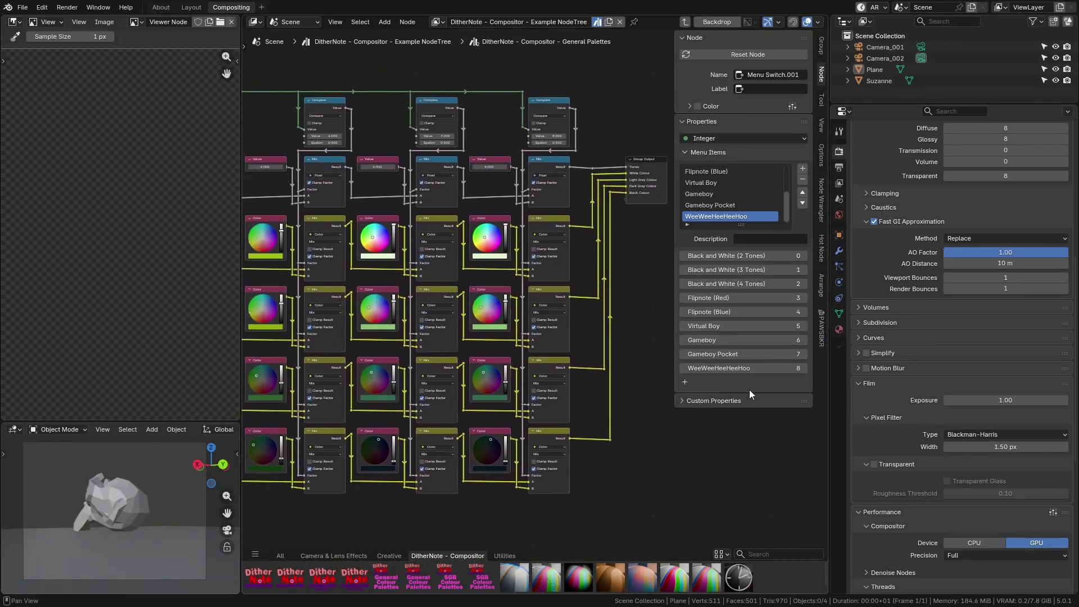
scroll(518, 289, up, 4)
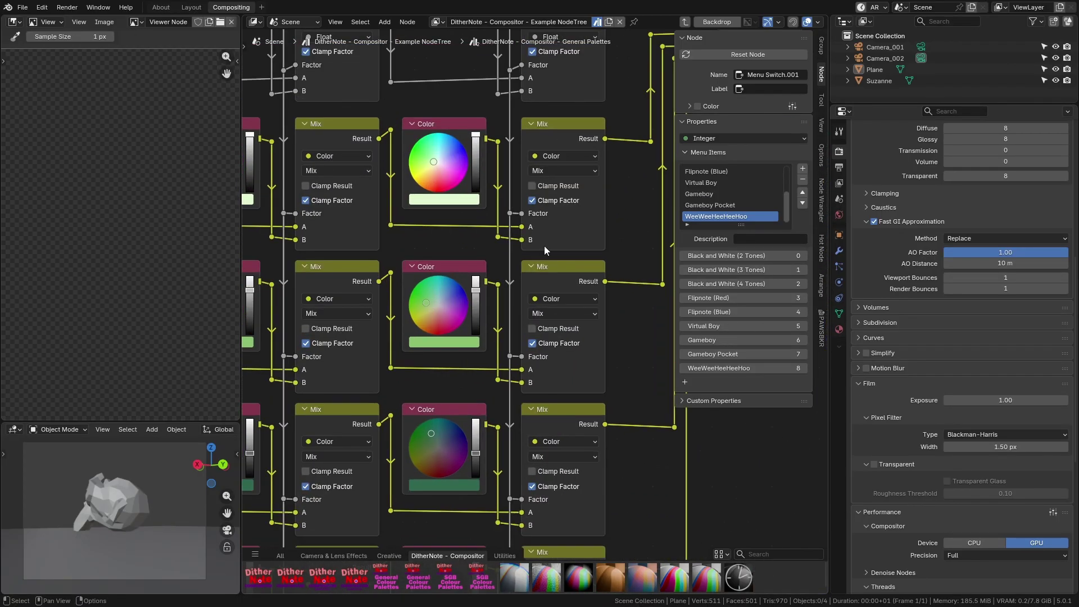
drag(518, 289, 517, 262)
middle_drag(519, 446, 531, 344)
drag(532, 344, 532, 343)
middle_drag(534, 343, 551, 177)
click(548, 479)
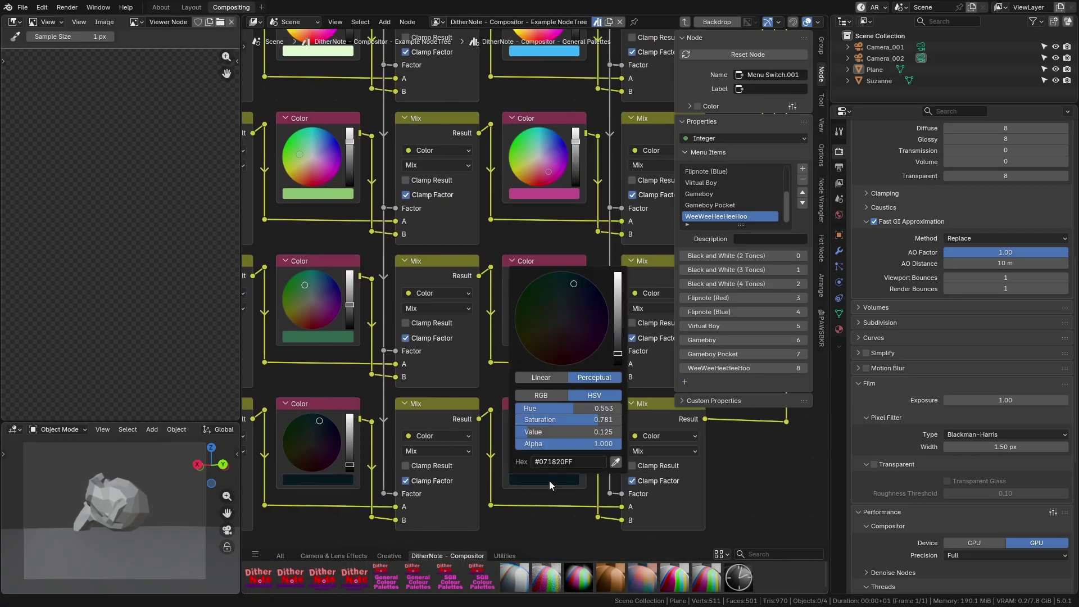
click(553, 339)
Step: Leave the General Palettes group, render the image and close the render window
key(Tab)
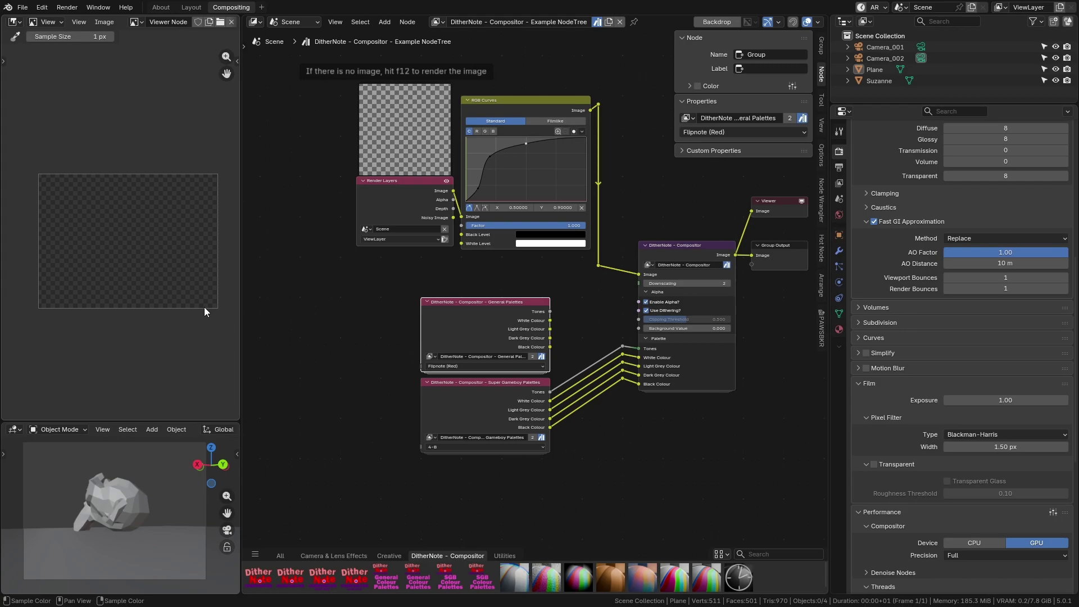
key(F12)
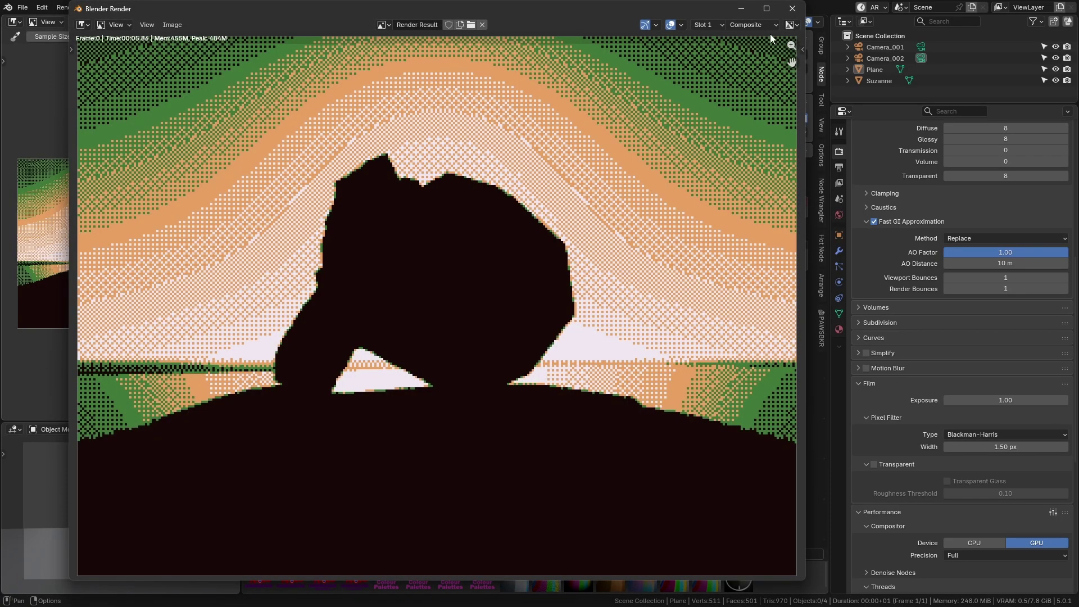
key(Escape)
Step: Choose WeeWeeHeeHeeHoo as the palette of the General Palettes node
middle_drag(505, 410, 495, 342)
click(496, 340)
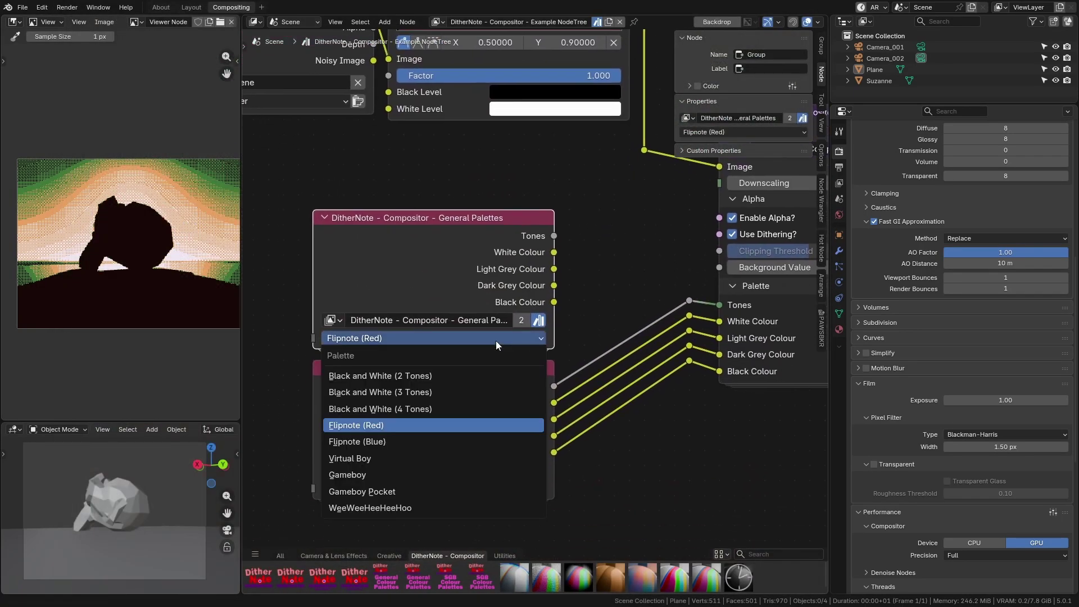
click(481, 508)
Step: Link the General Palettes Tones, White, Light Grey, Dark Grey and Black Colour outputs to the DitherNote - Compositor palette inputs
middle_drag(583, 450, 367, 438)
drag(337, 223, 473, 304)
drag(337, 257, 472, 318)
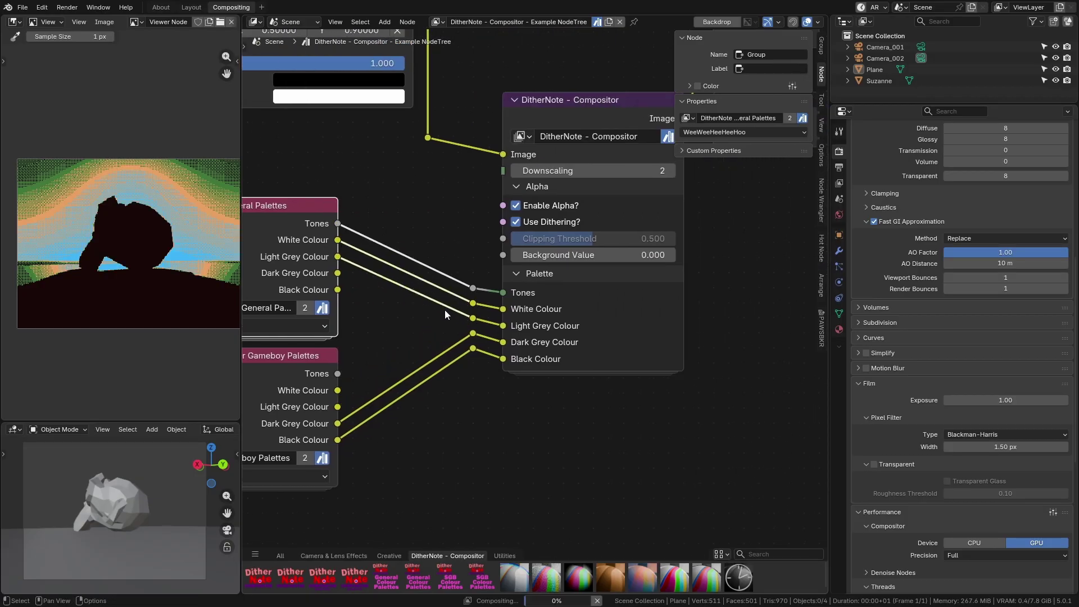
drag(337, 273, 472, 334)
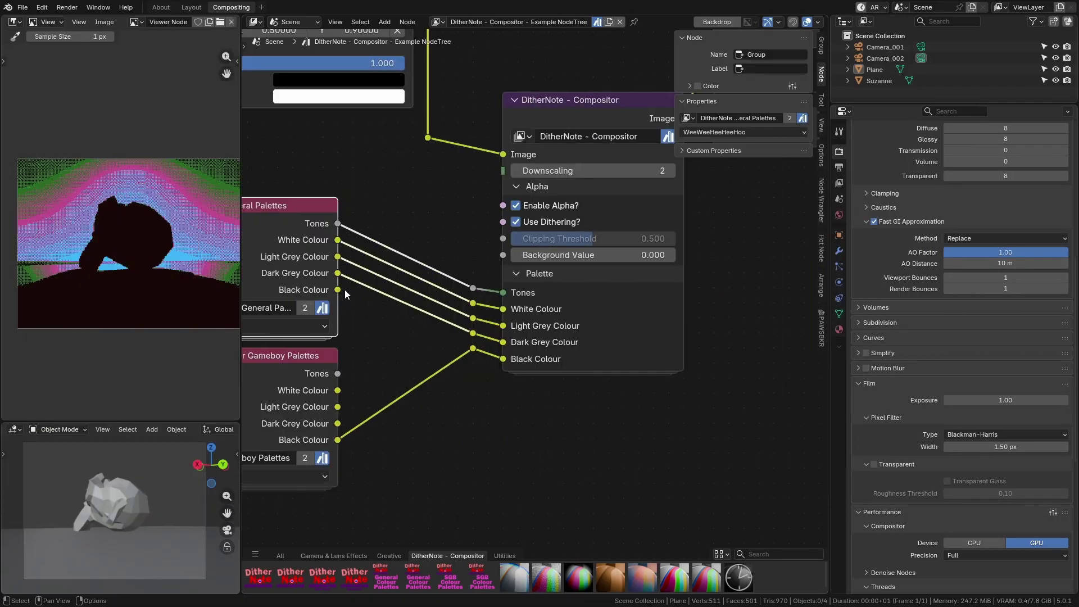
drag(338, 289, 473, 348)
Step: Examine the dithered viewer image with the new palette in a maximized view, then restore the layout
scroll(147, 278, up, 3)
key(ctrl+space)
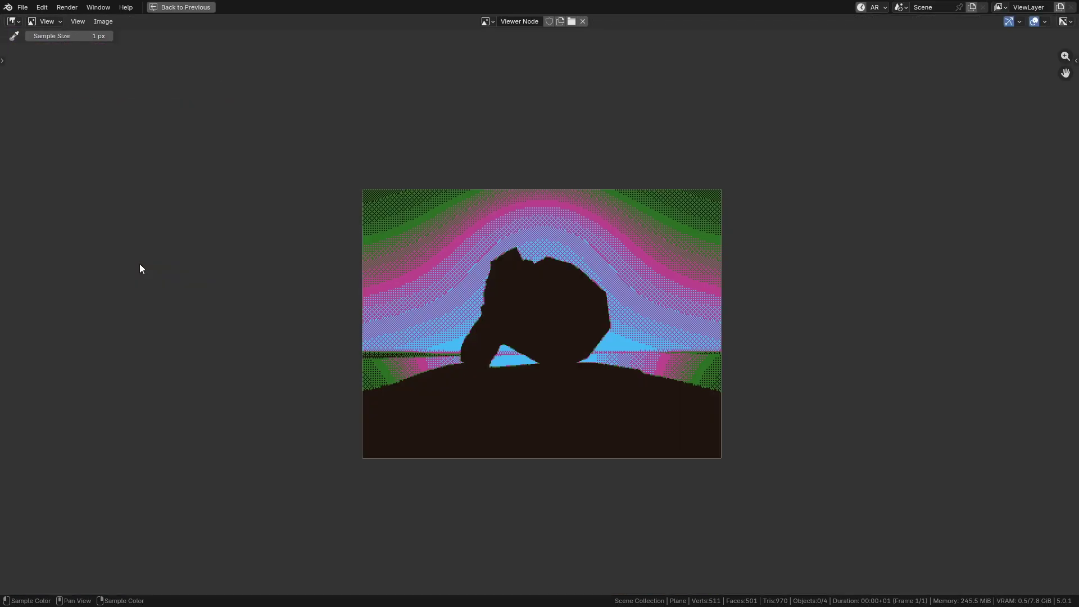
scroll(581, 342, up, 3)
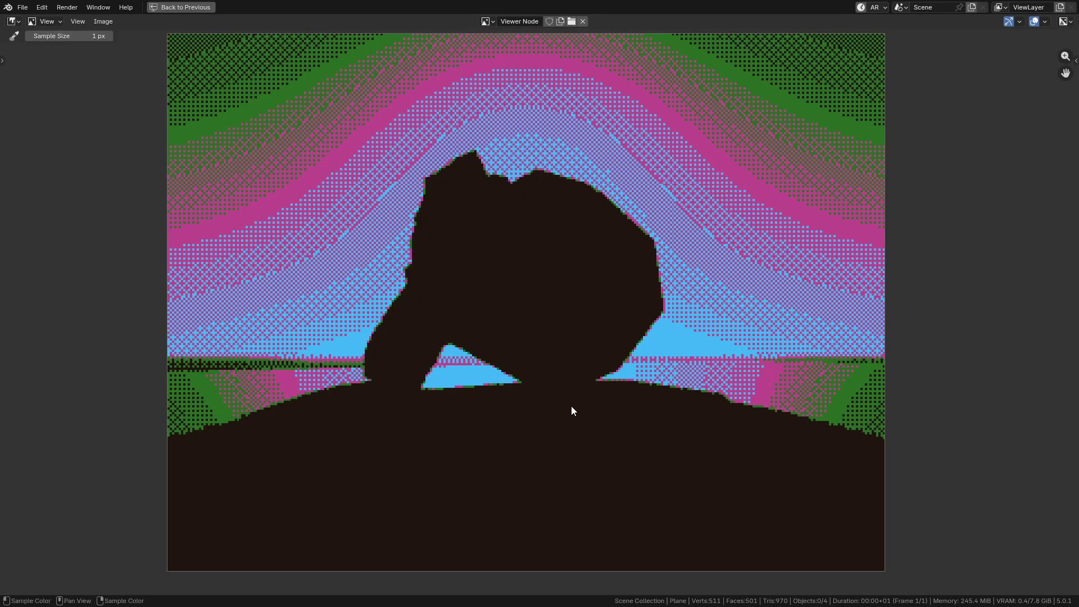
middle_drag(525, 359, 518, 362)
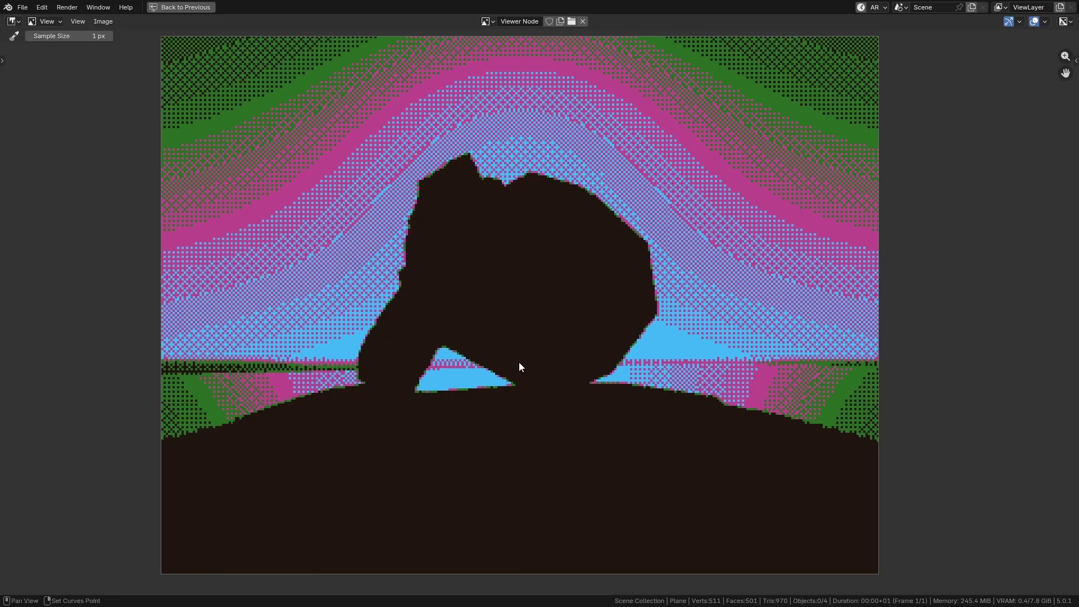
key(ctrl+space)
scroll(115, 327, down, 4)
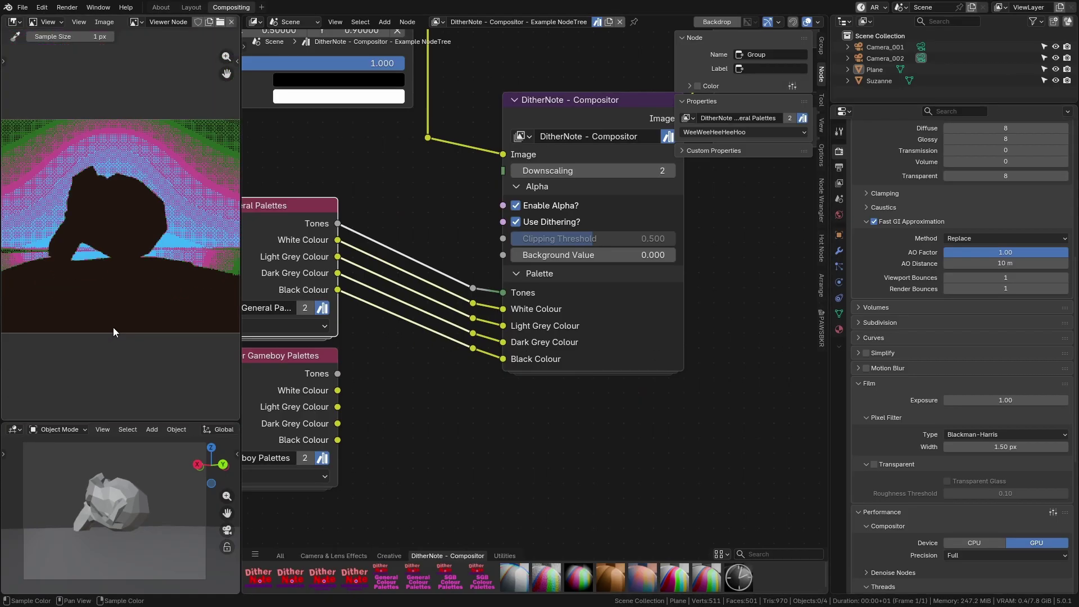
Step: Widen the image viewer area beside the node editor and recenter the image in it
middle_drag(114, 323, 101, 323)
drag(240, 304, 309, 304)
middle_drag(244, 323, 253, 325)
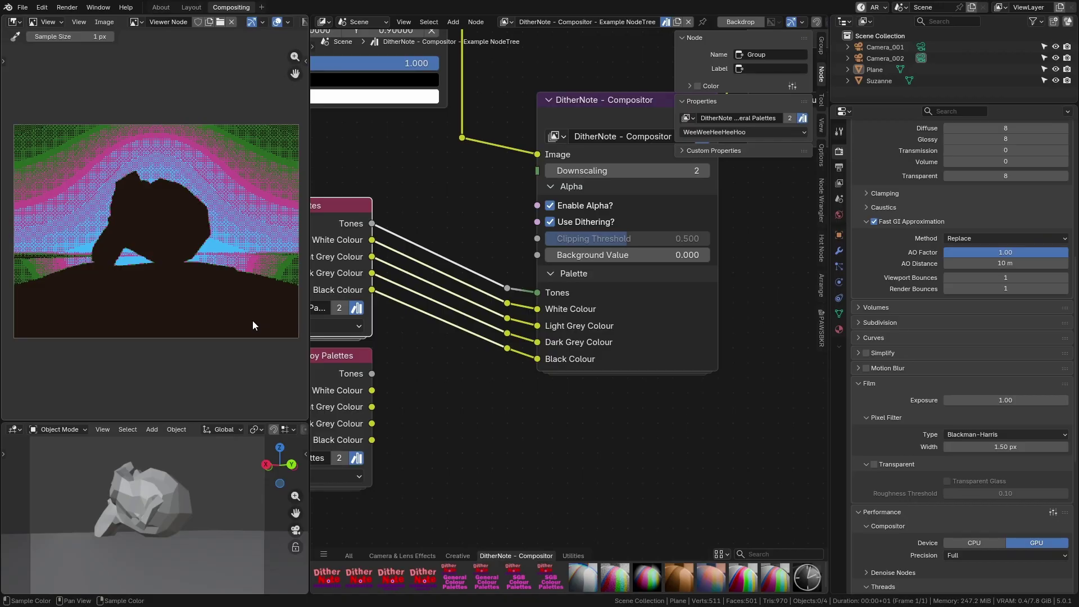
Step: Reconnect the Super Gameboy Palettes outputs to the palette inputs and attach a Viewer to the DitherNote - Compositor output
drag(372, 373, 506, 304)
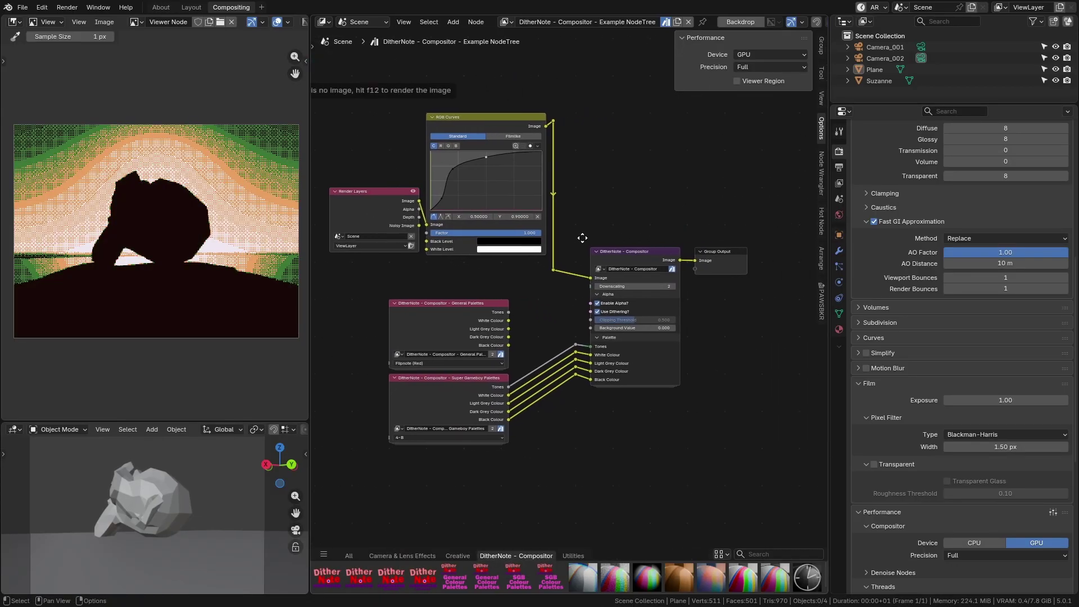
middle_drag(583, 236, 644, 254)
ctrl+shift+click(643, 256)
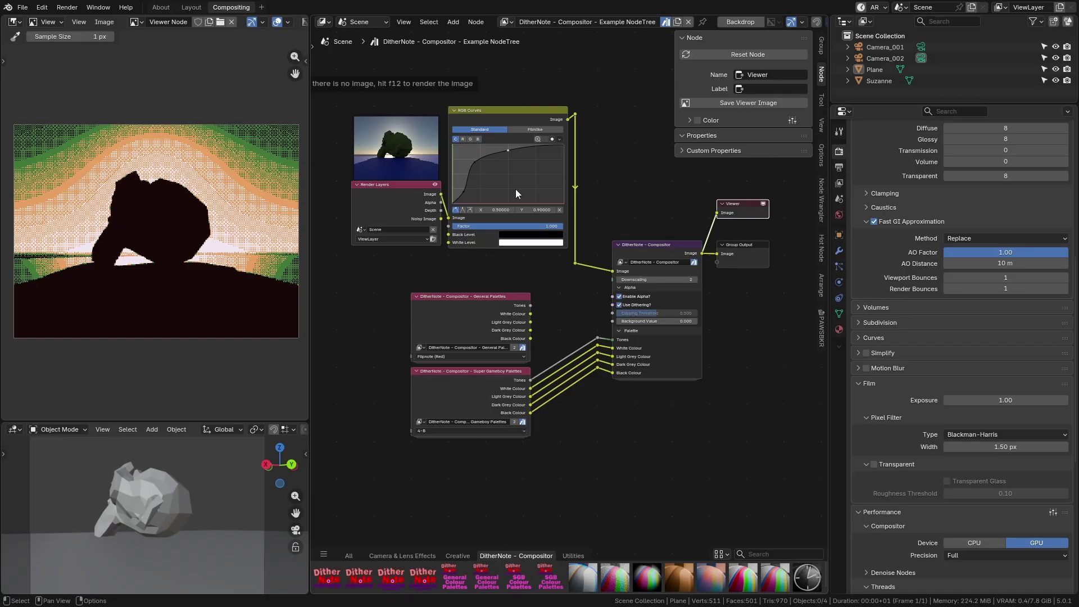
Step: Enlarge the 3D viewport beneath the image viewer and reframe the camera view
drag(204, 422, 209, 377)
shift+middle_drag(223, 472, 204, 480)
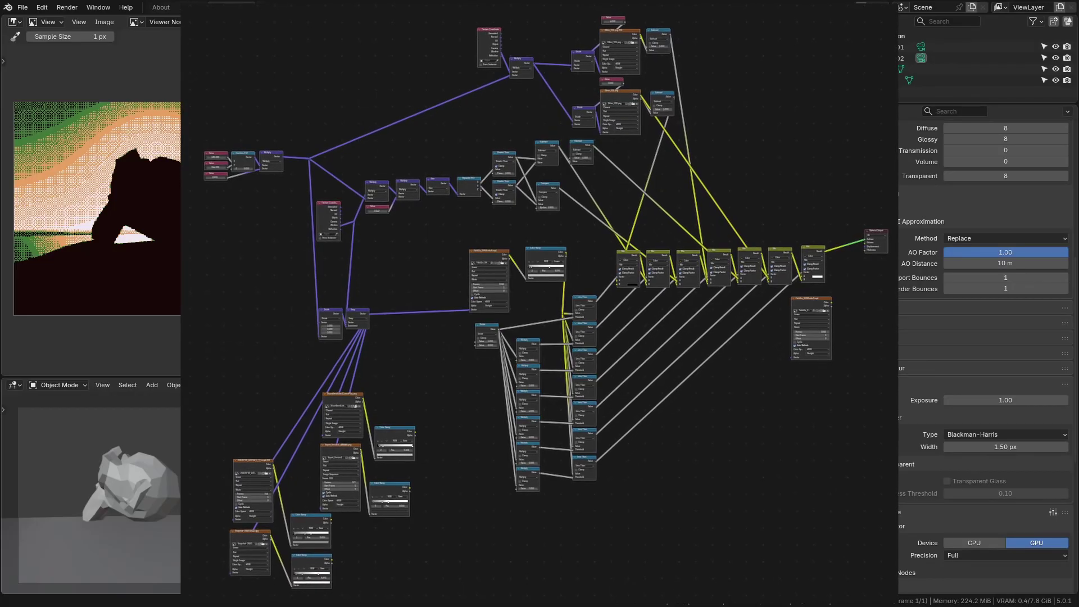
key(super)
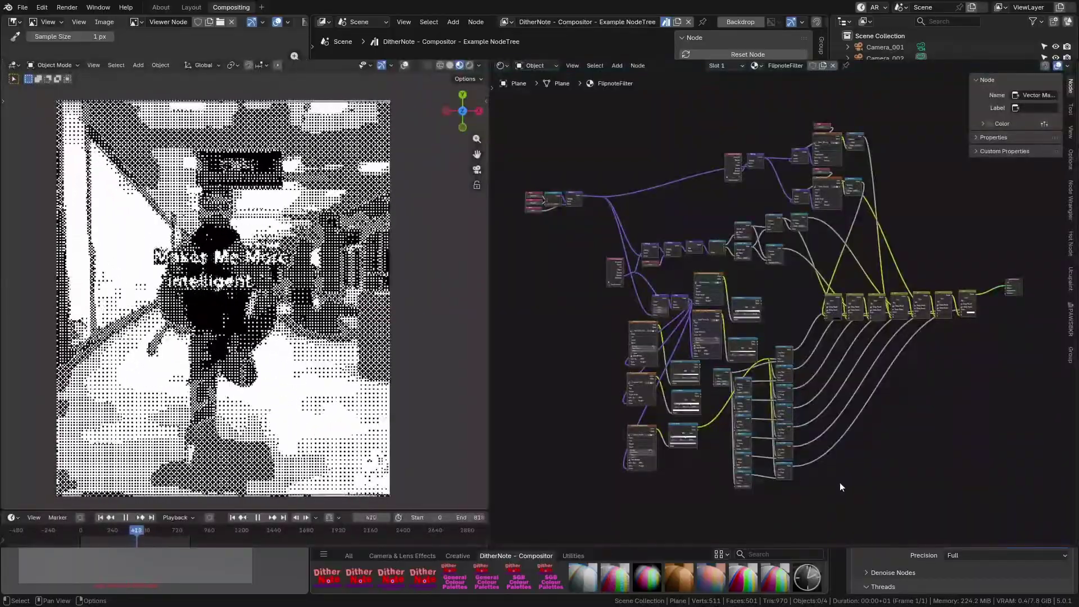
scroll(289, 374, down, 2)
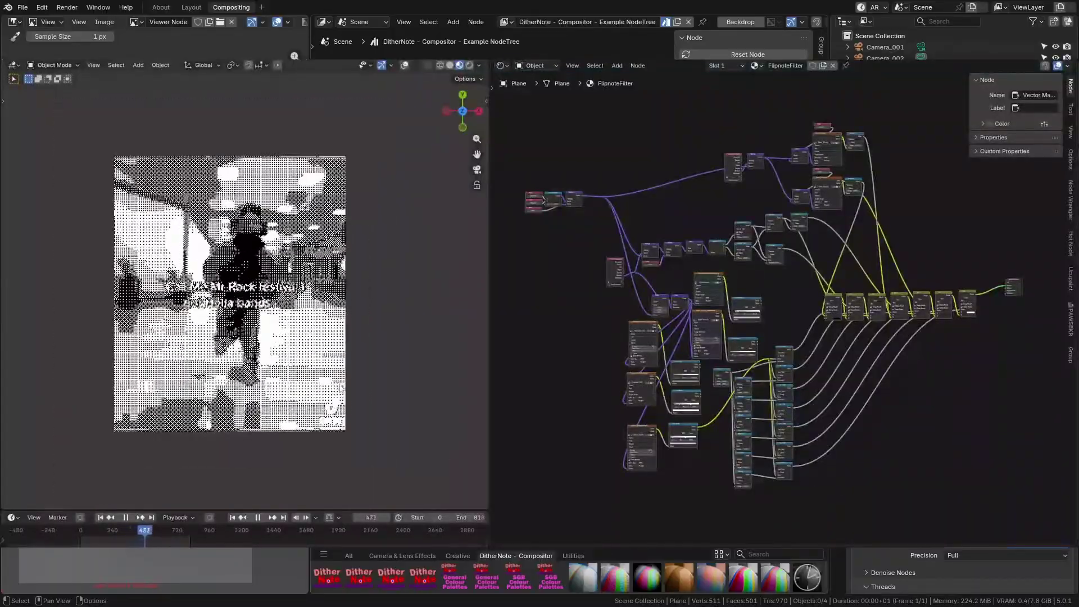
shift+middle_drag(379, 384, 397, 393)
key(s)
key(x)
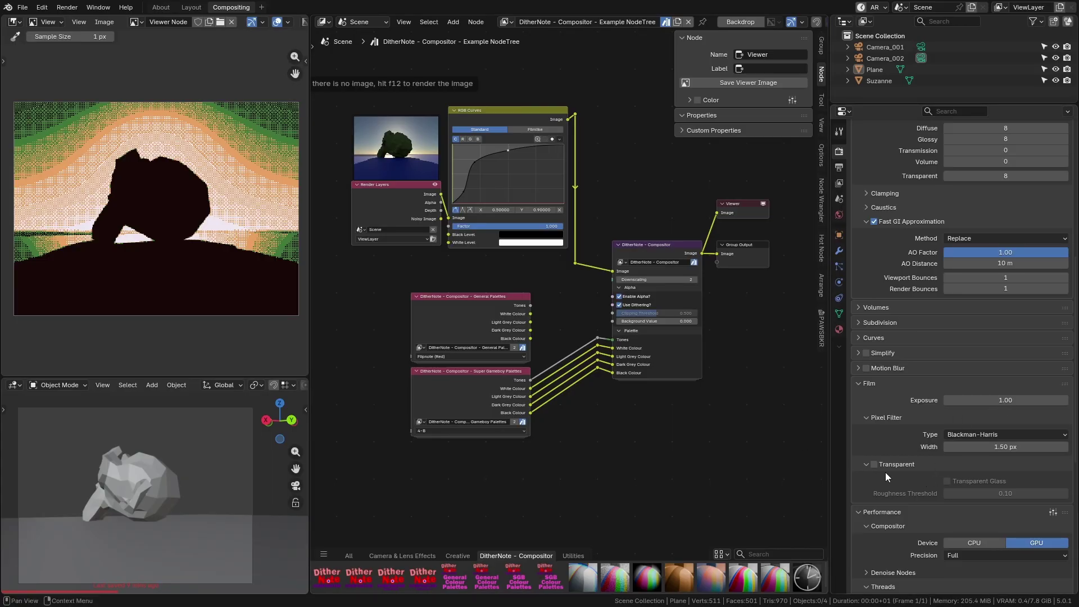
Step: Disable Use Dithering? for the alpha on the DitherNote - Compositor node and fit the whole node tree in view
scroll(635, 336, up, 4)
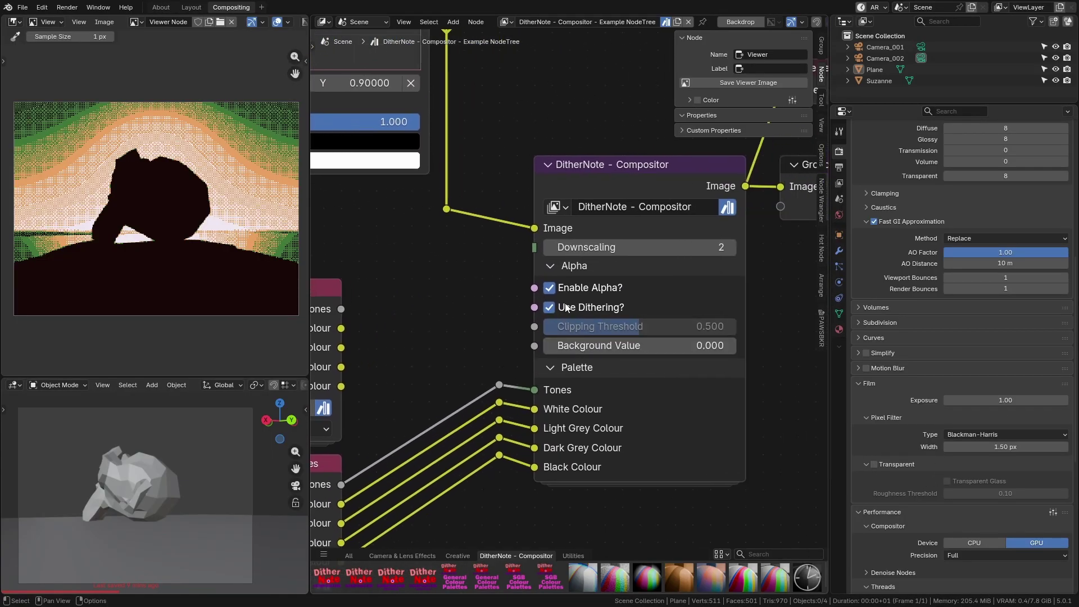
click(566, 306)
scroll(609, 331, down, 2)
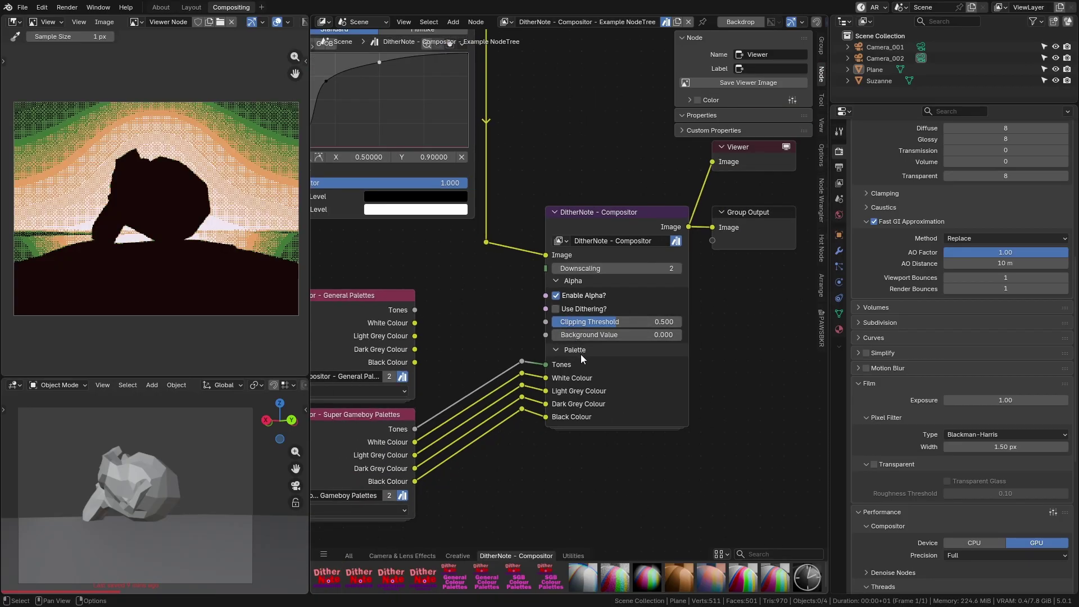
key(Home)
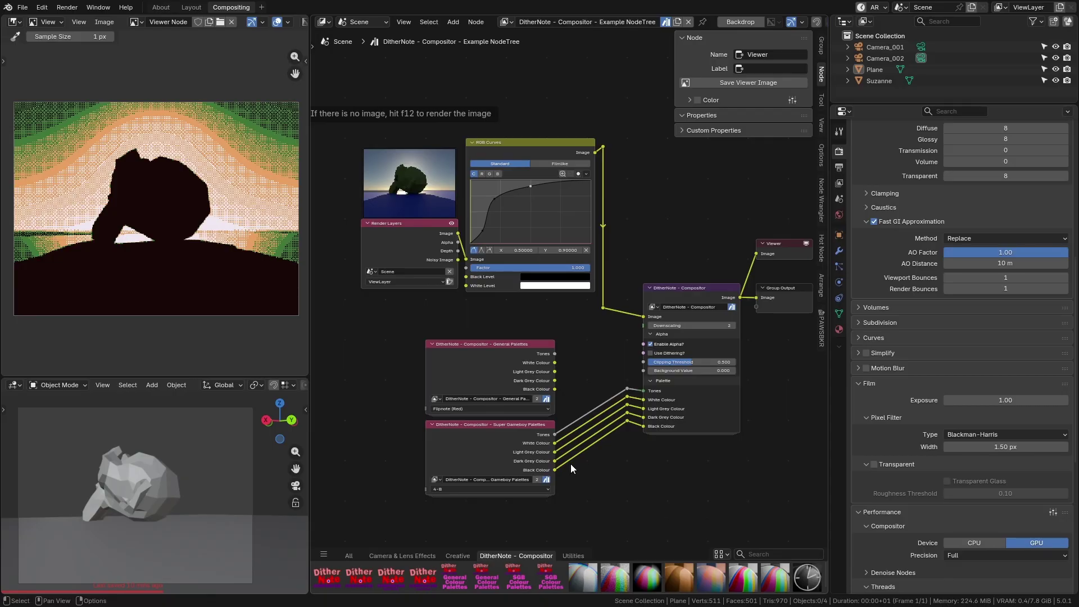
Step: Look at the Get Extensions page in the preferences and return to the compositor
click(42, 7)
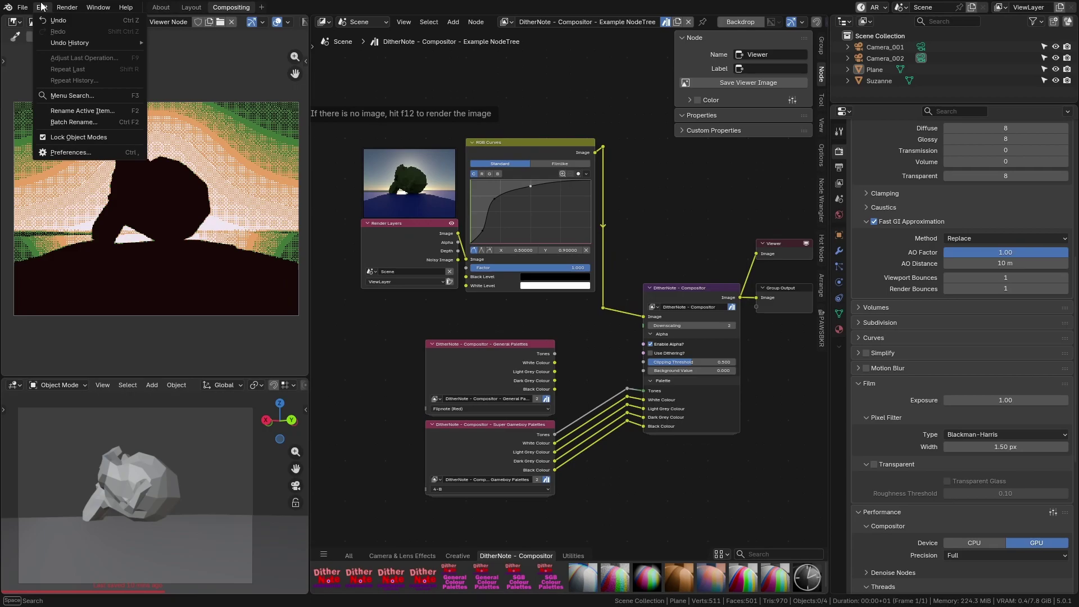
click(61, 155)
click(418, 179)
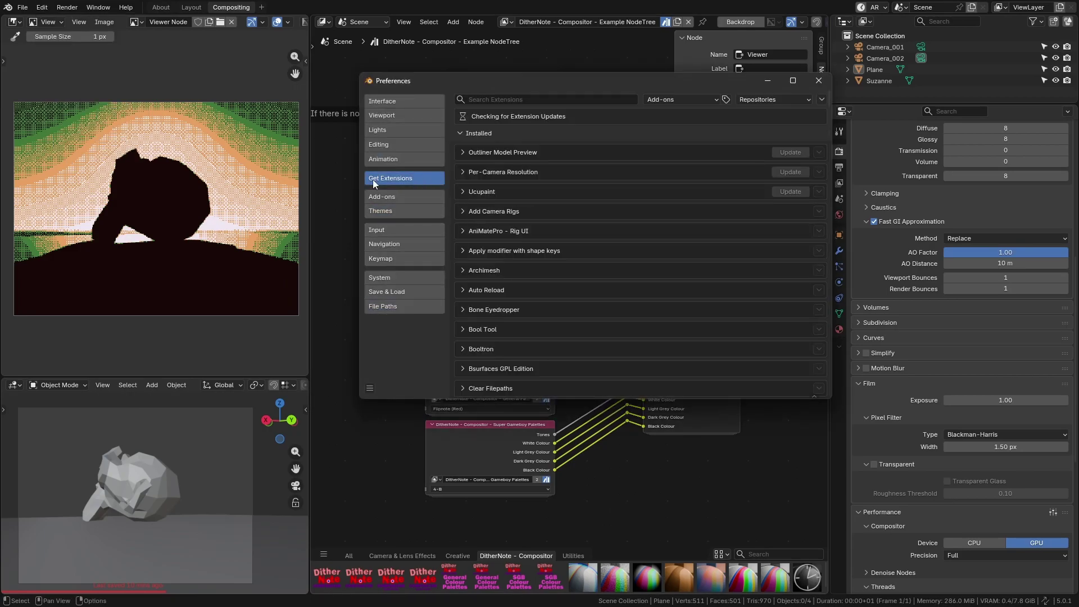
click(343, 177)
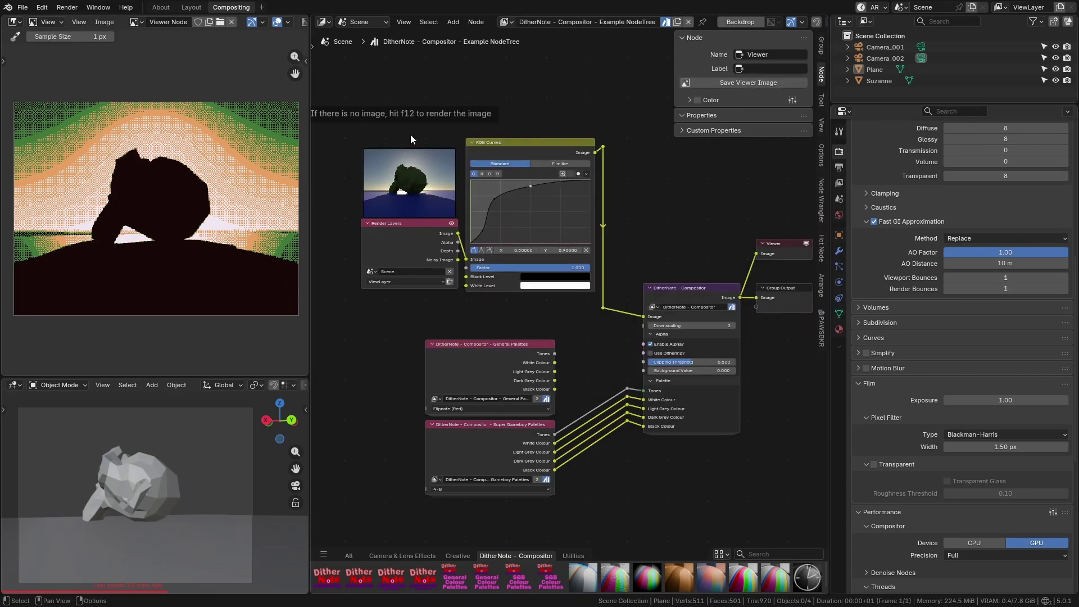
middle_drag(581, 288, 567, 263)
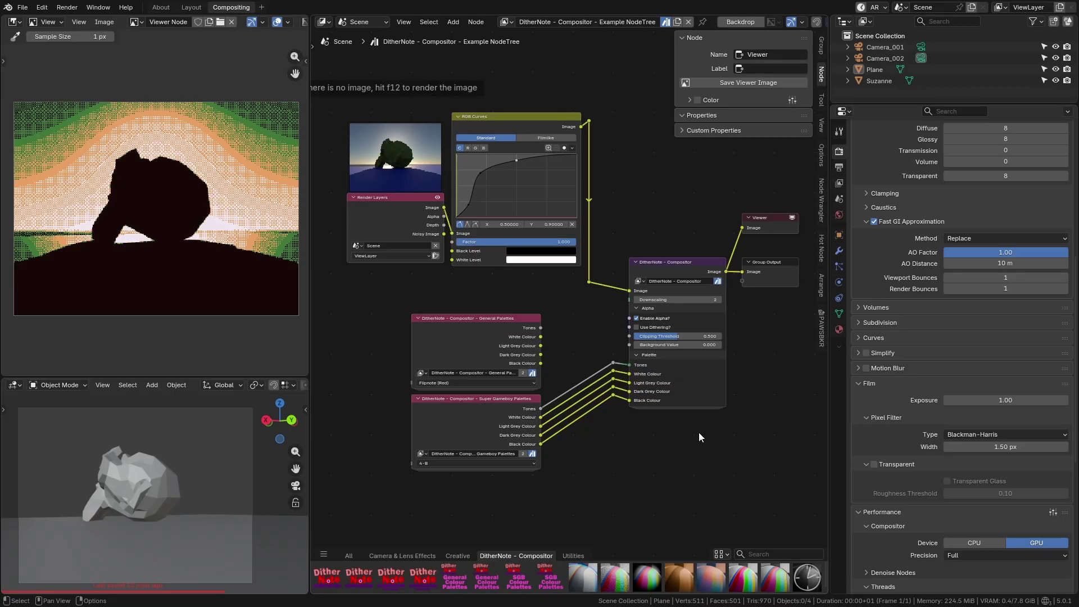
mouse_move(191, 481)
middle_down()
mouse_move(191, 469)
mouse_move(180, 473)
middle_up()
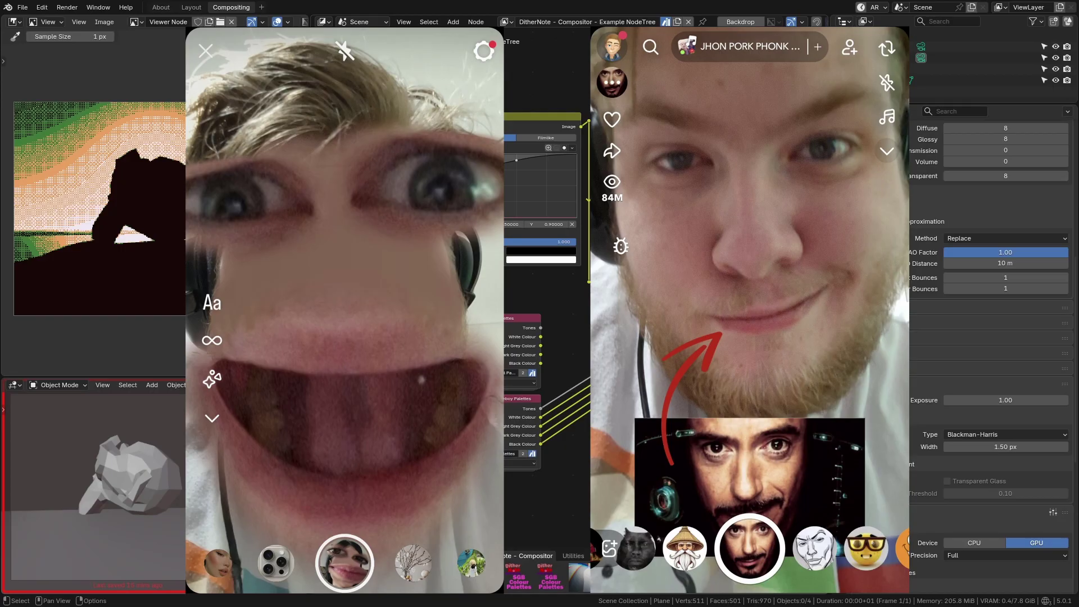
Step: Save the current compositor file and start a new file from the Video Editing template
key(ctrl+s)
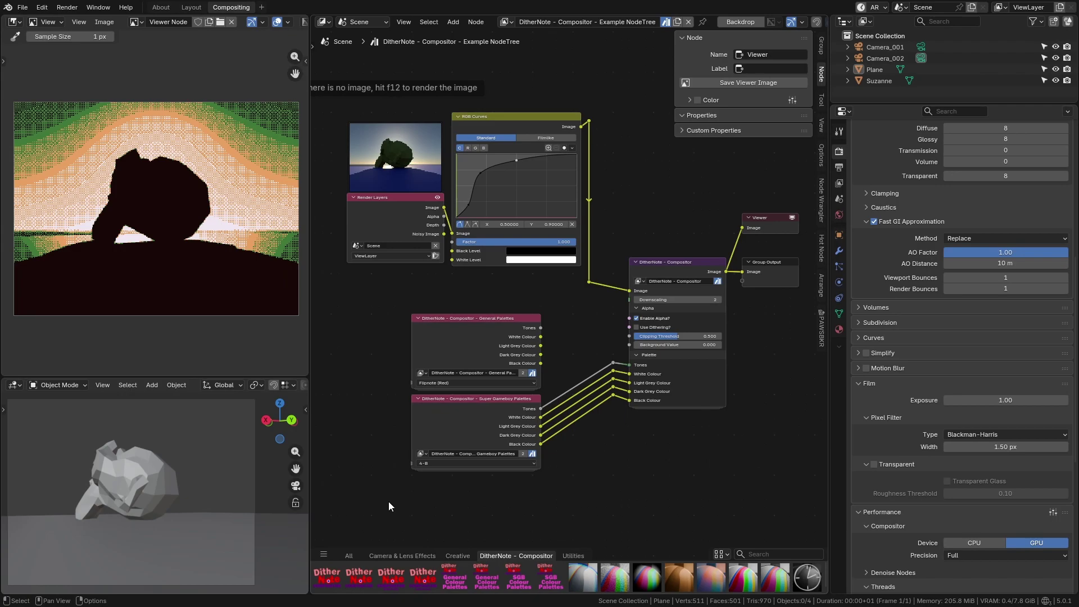
key(ctrl+s)
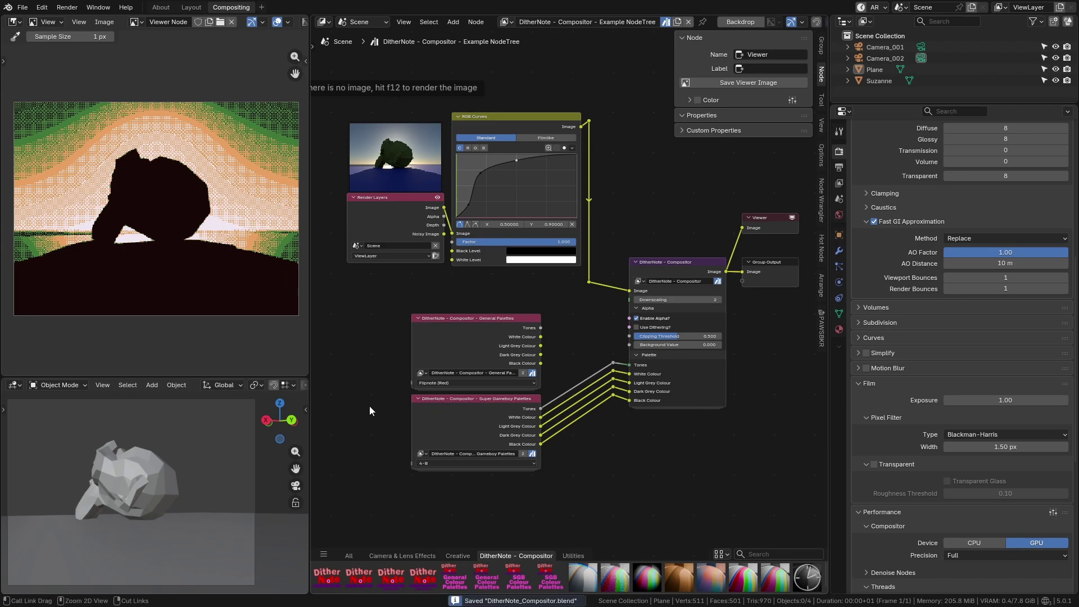
click(23, 7)
mouse_move(69, 19)
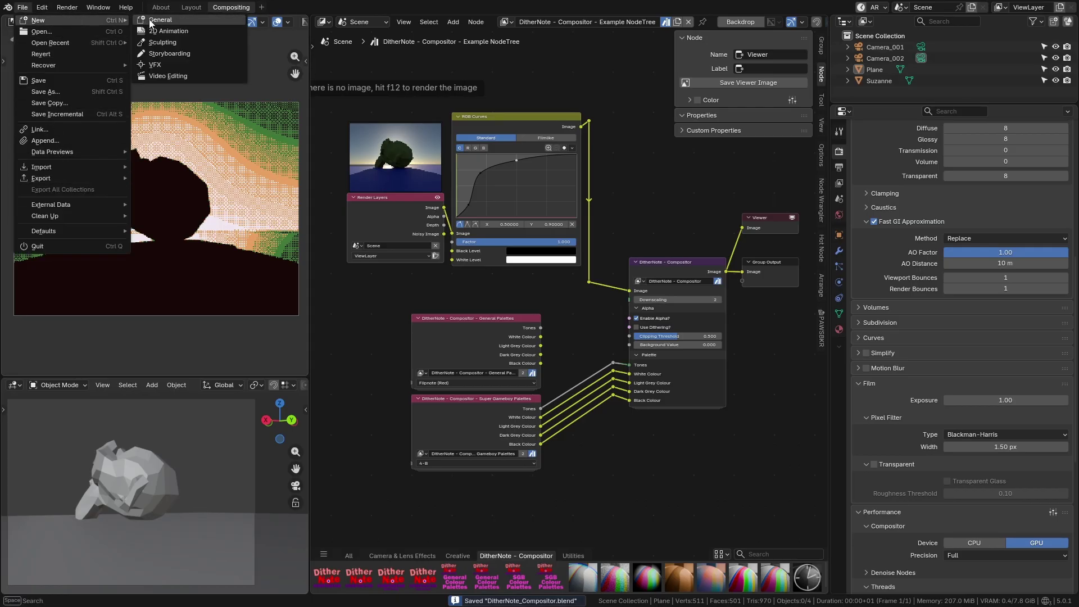
click(168, 75)
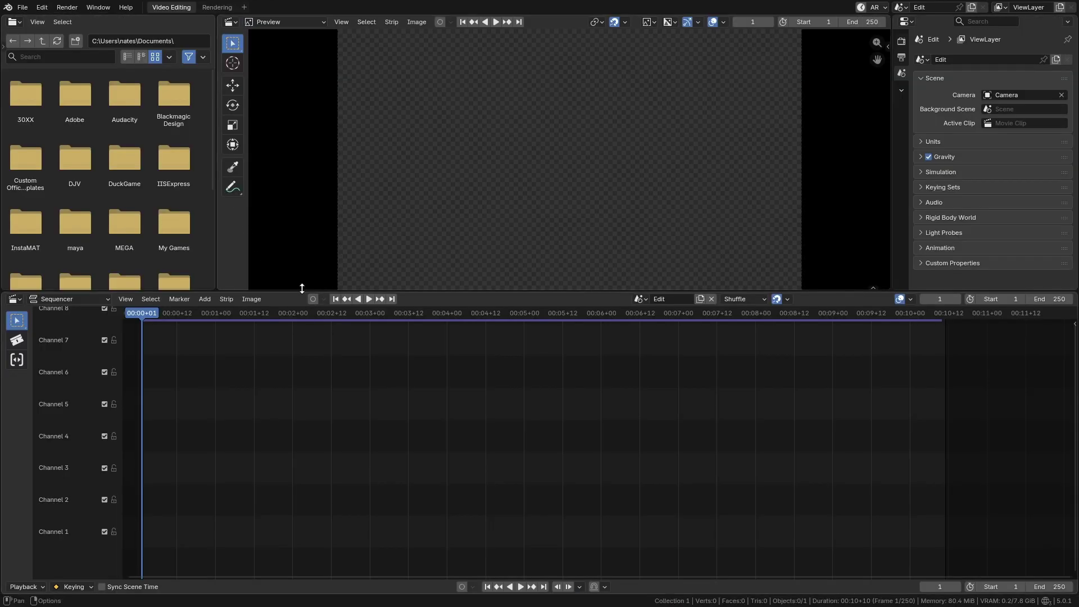
Step: Enlarge the preview and file browser areas above the sequencer and look through the Documents folder
drag(419, 292, 474, 359)
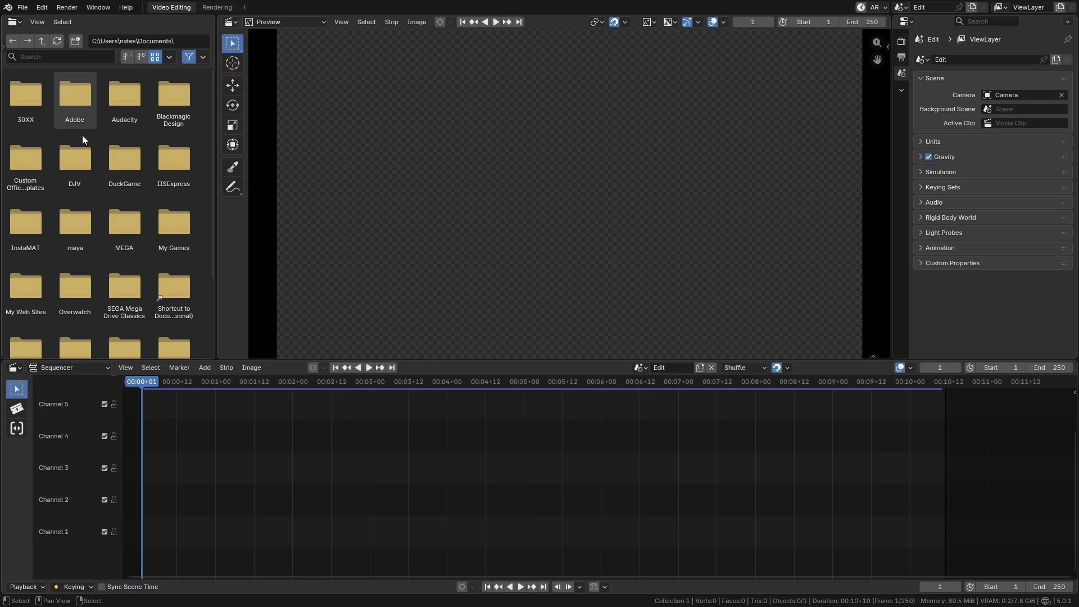
scroll(116, 262, down, 4)
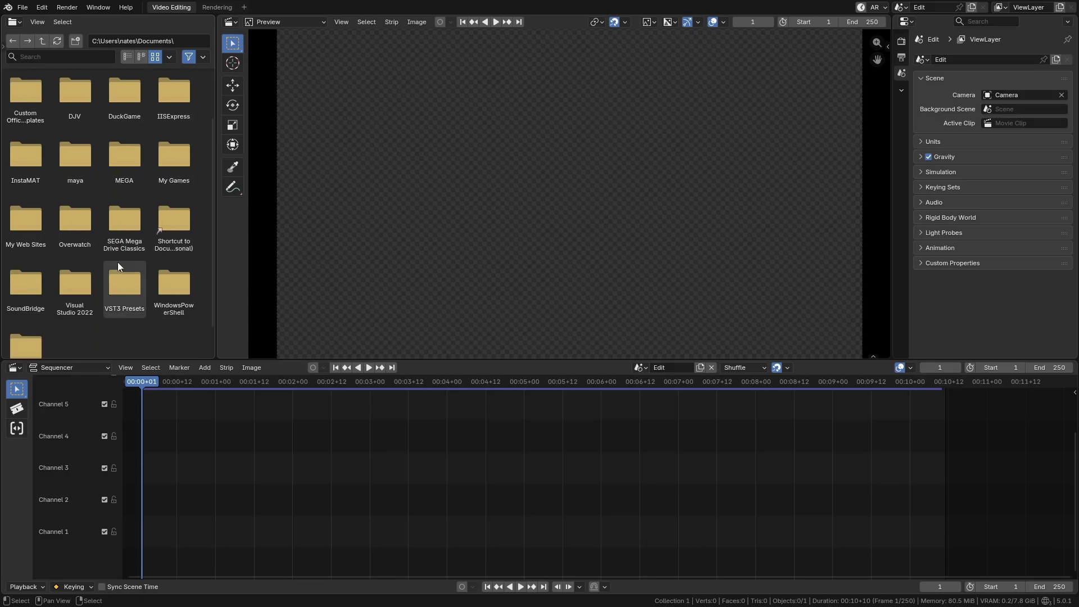
scroll(117, 261, up, 4)
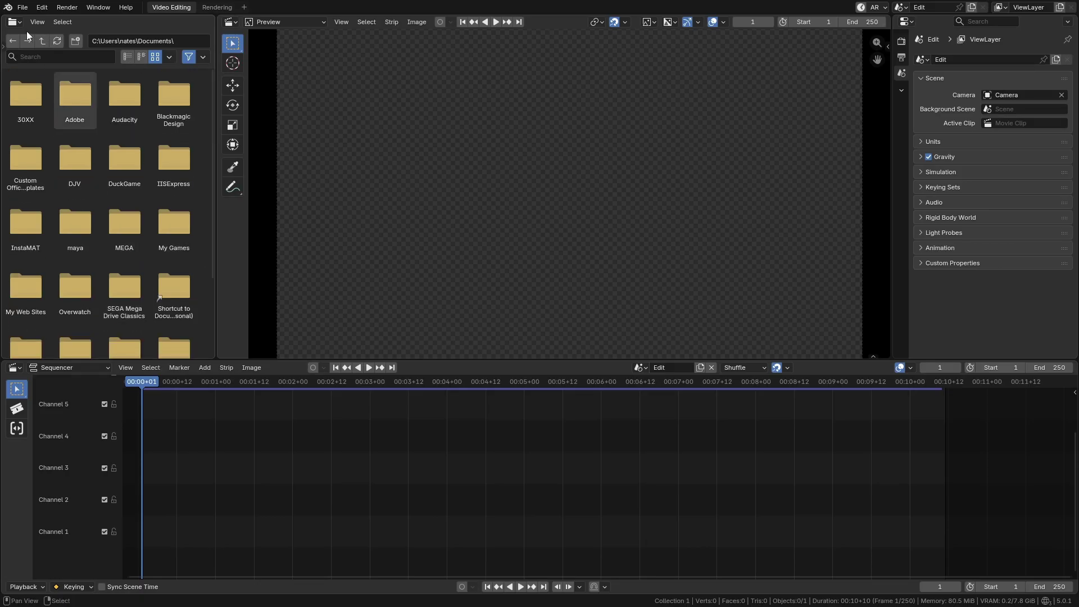